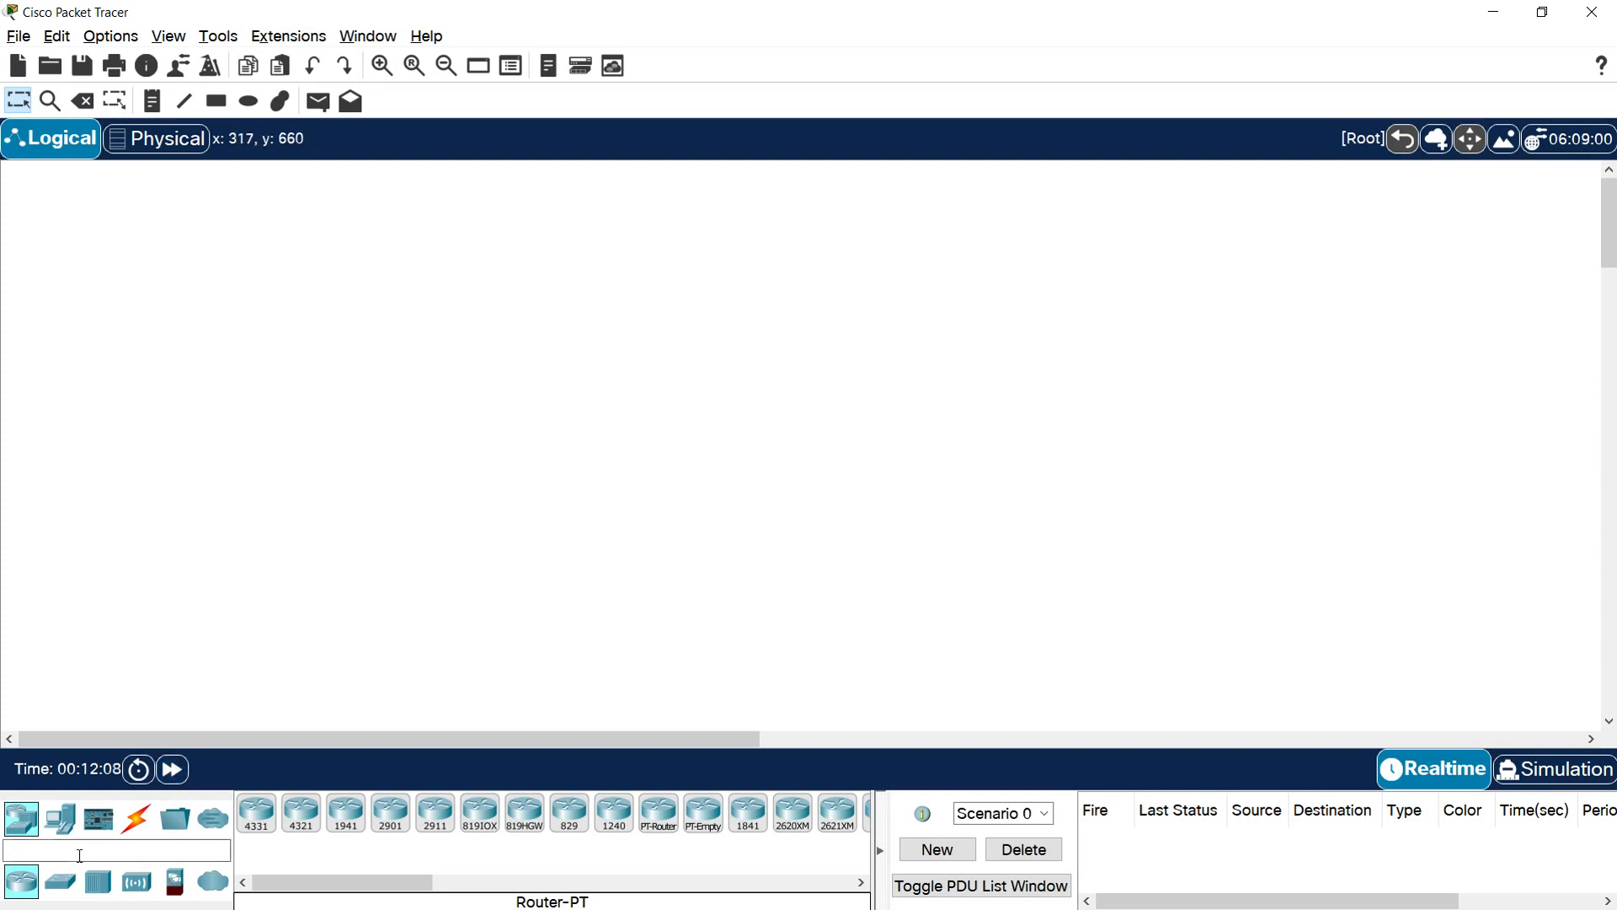
# Place two 2960 switches side by side in the middle of the logical workspace
pyautogui.click(59, 881)
pyautogui.click(254, 822)
pyautogui.click(507, 470)
pyautogui.click(257, 817)
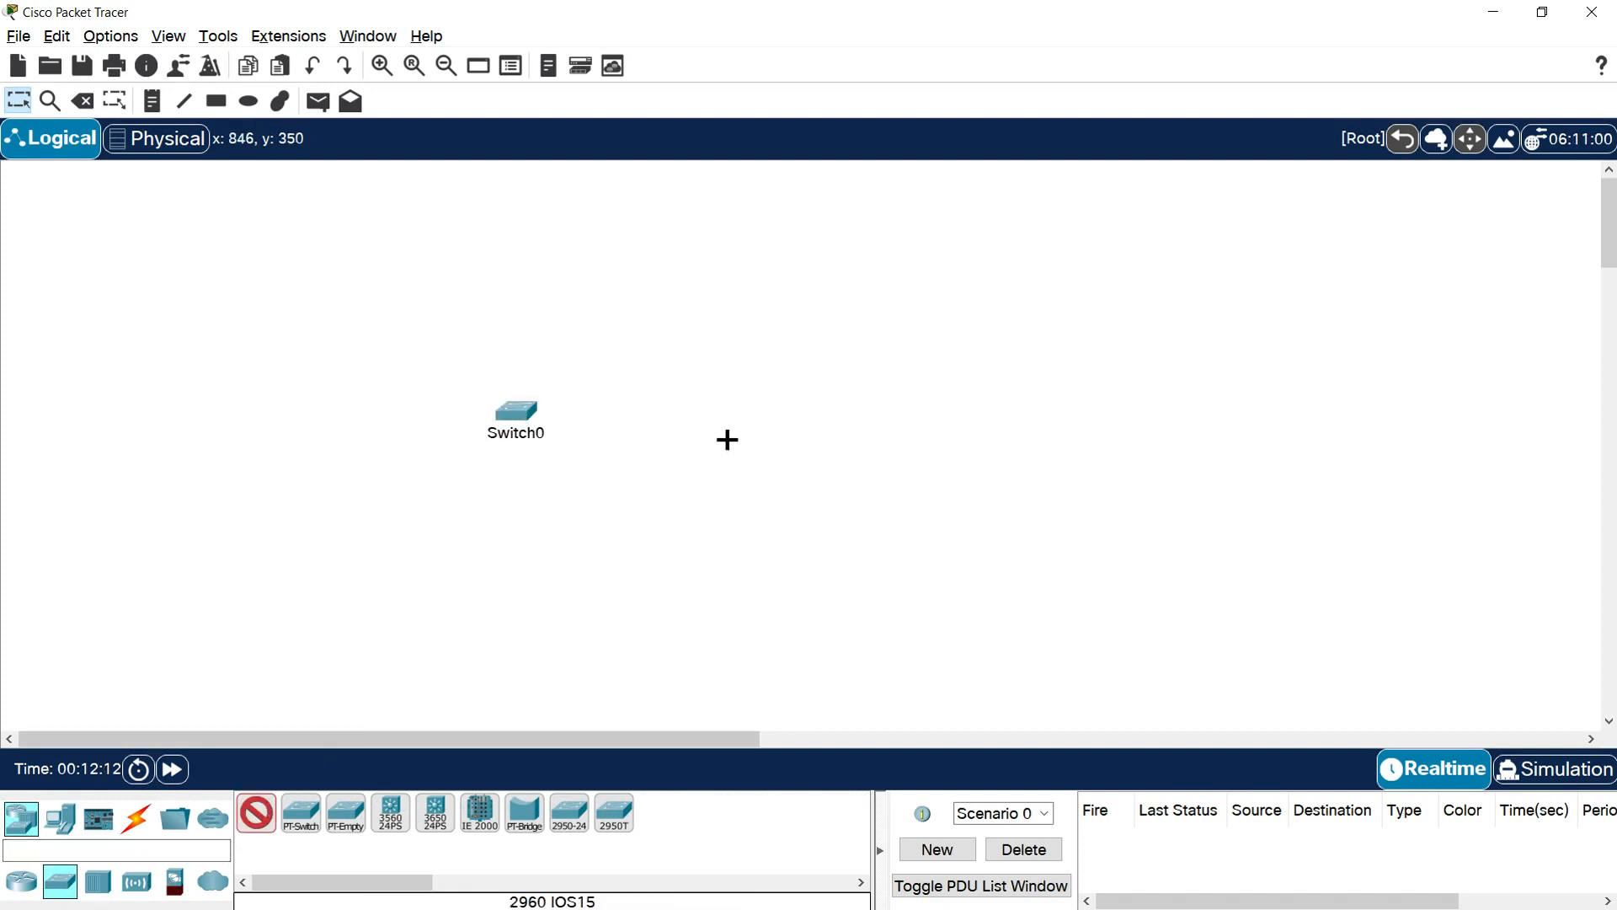
pyautogui.click(733, 406)
# Rename the left switch S1 and the right switch S2, and space them slightly farther apart
pyautogui.click(528, 436)
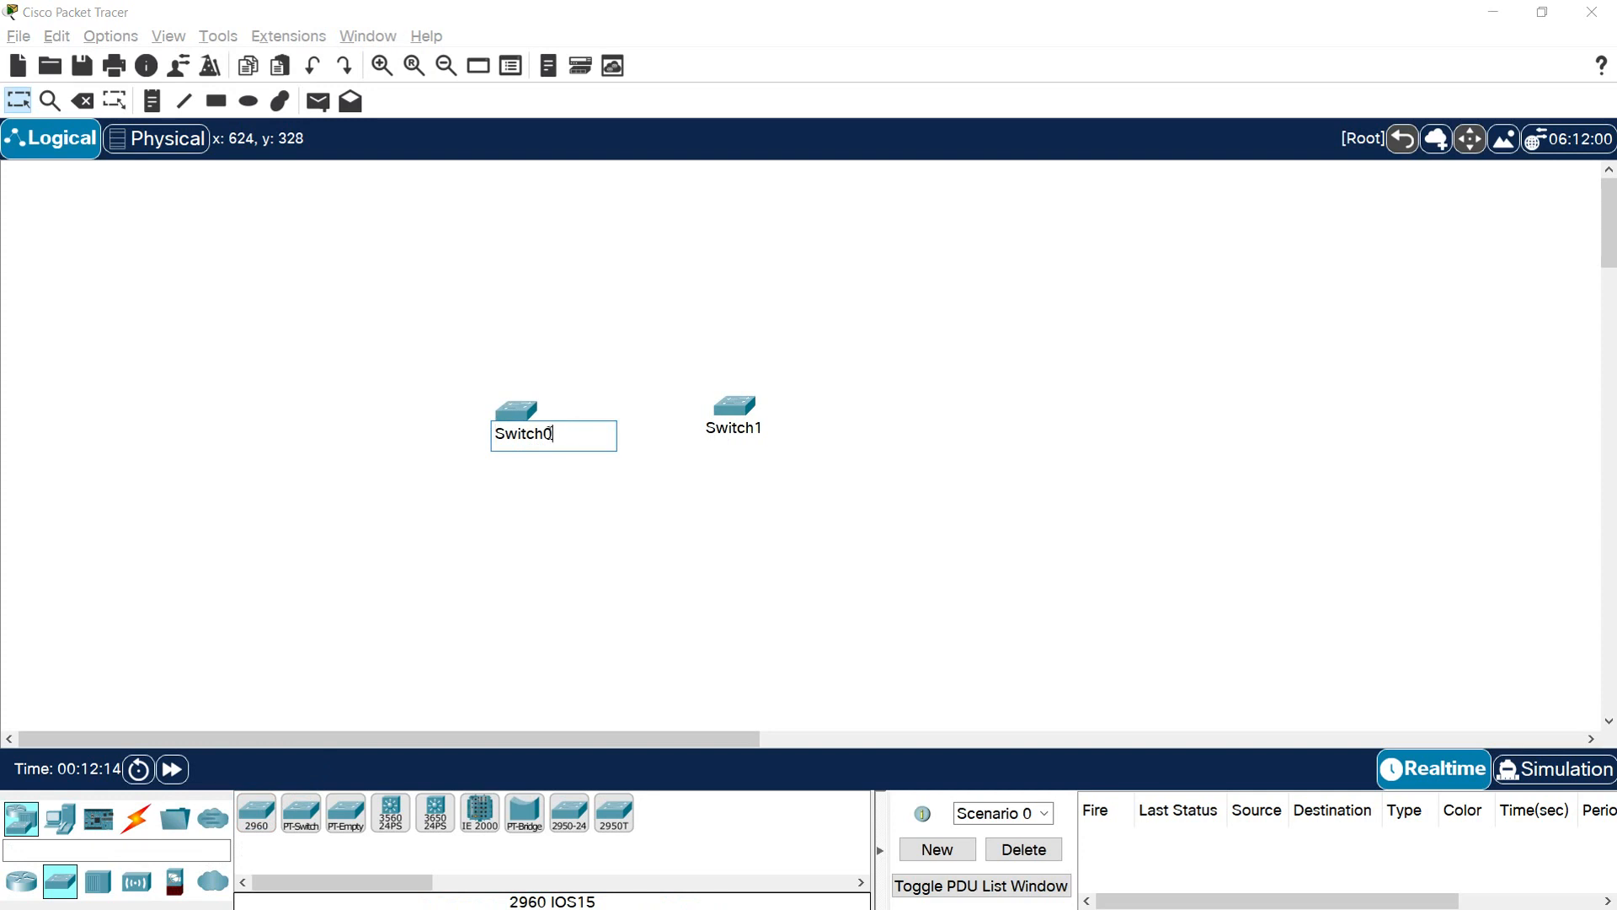
pyautogui.moveTo(542, 434); pyautogui.dragTo(513, 438)
pyautogui.write('1')
pyautogui.press('Return')
pyautogui.click(731, 430)
pyautogui.moveTo(770, 430); pyautogui.dragTo(719, 429)
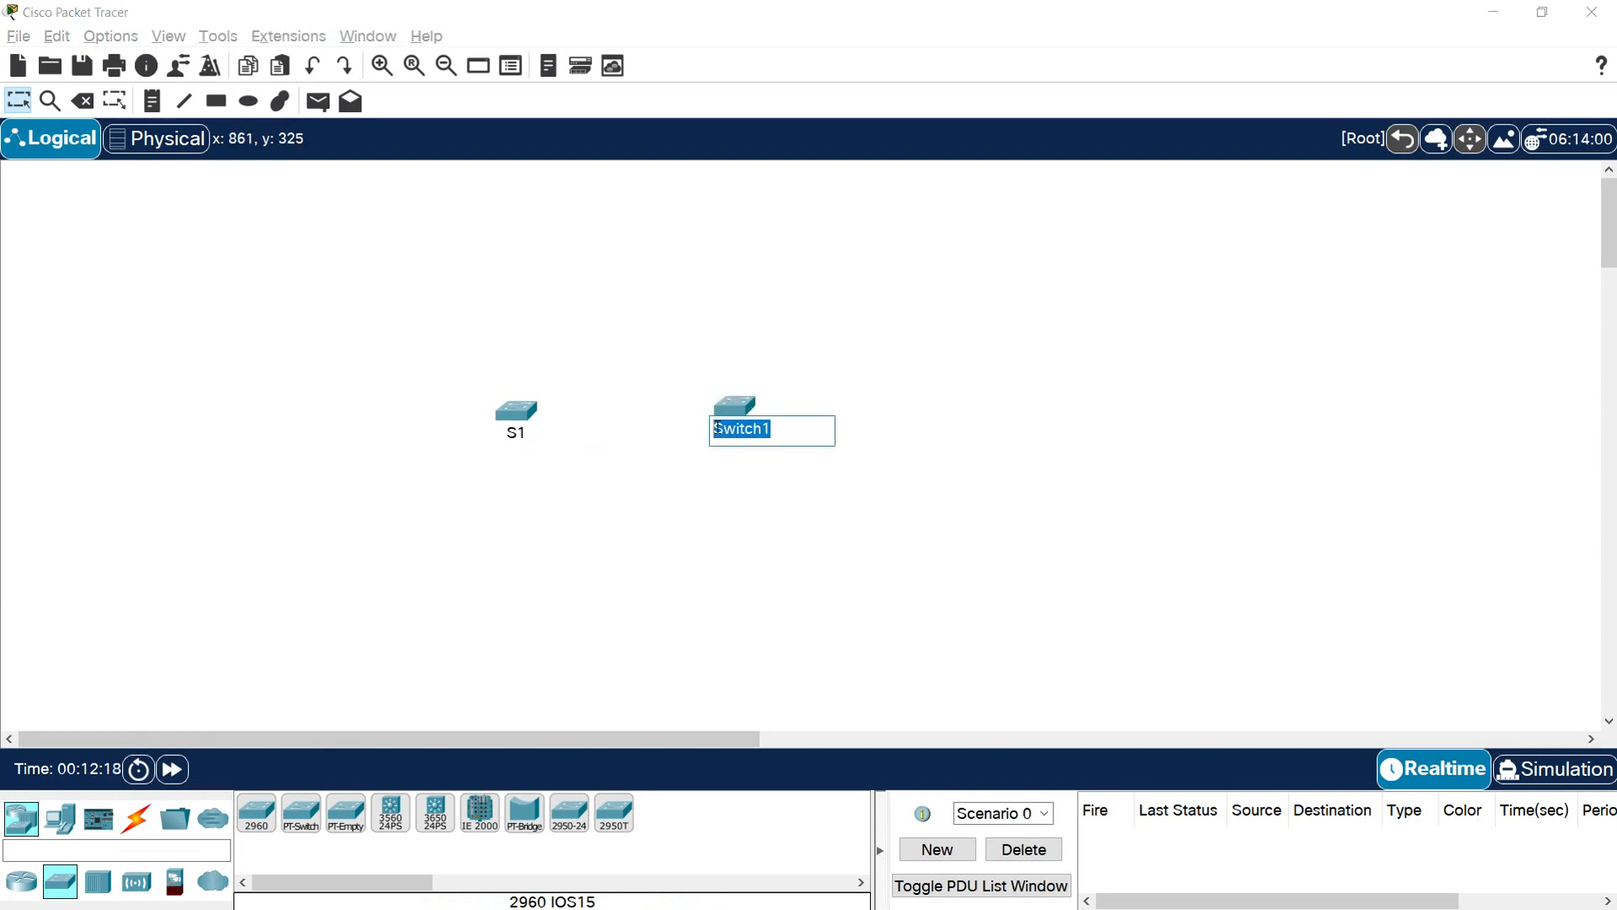
pyautogui.write('2')
pyautogui.press('Return')
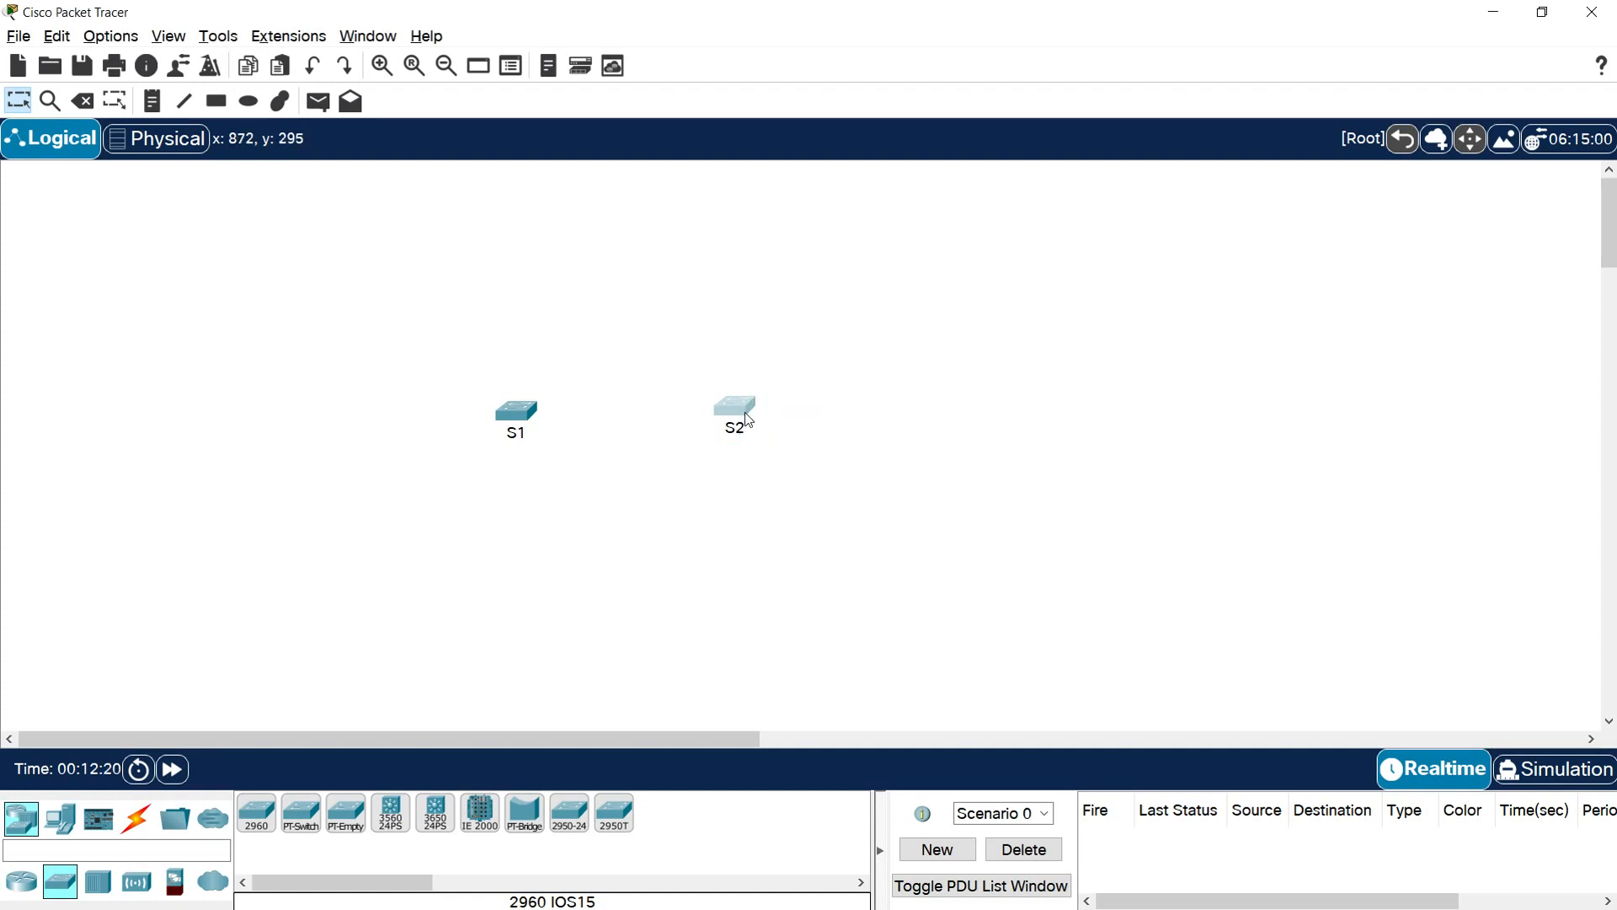
pyautogui.moveTo(522, 420); pyautogui.dragTo(526, 416)
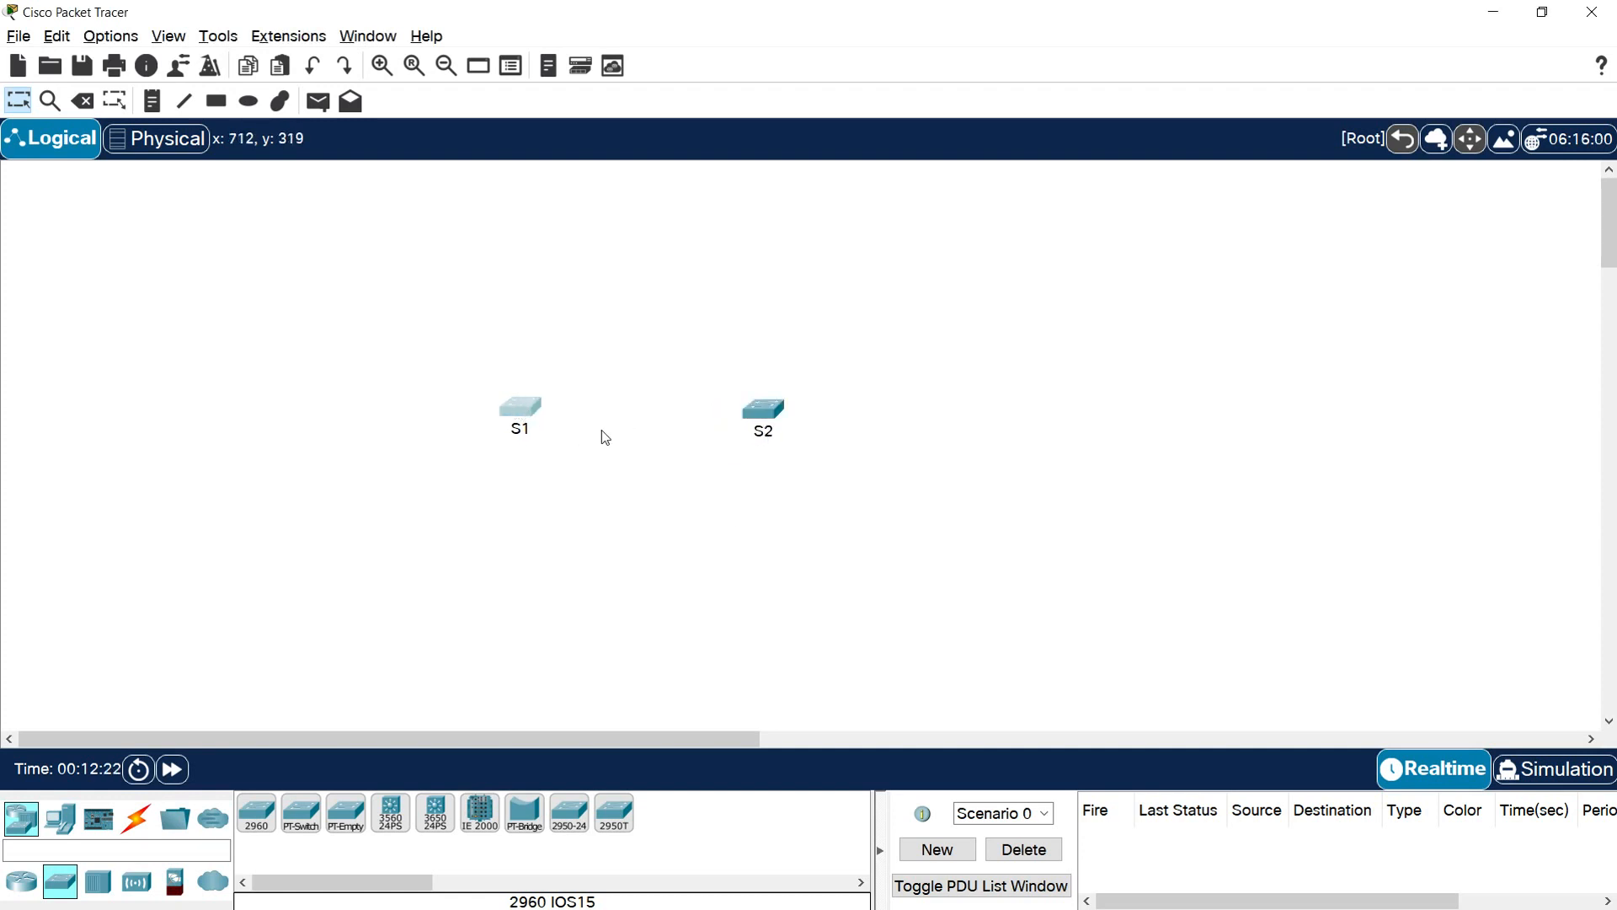
# Connect S1 GigabitEthernet0/1 to S2 GigabitEthernet0/1 with a copper cross-over cable and shift S2 slightly away from S1
pyautogui.click(136, 817)
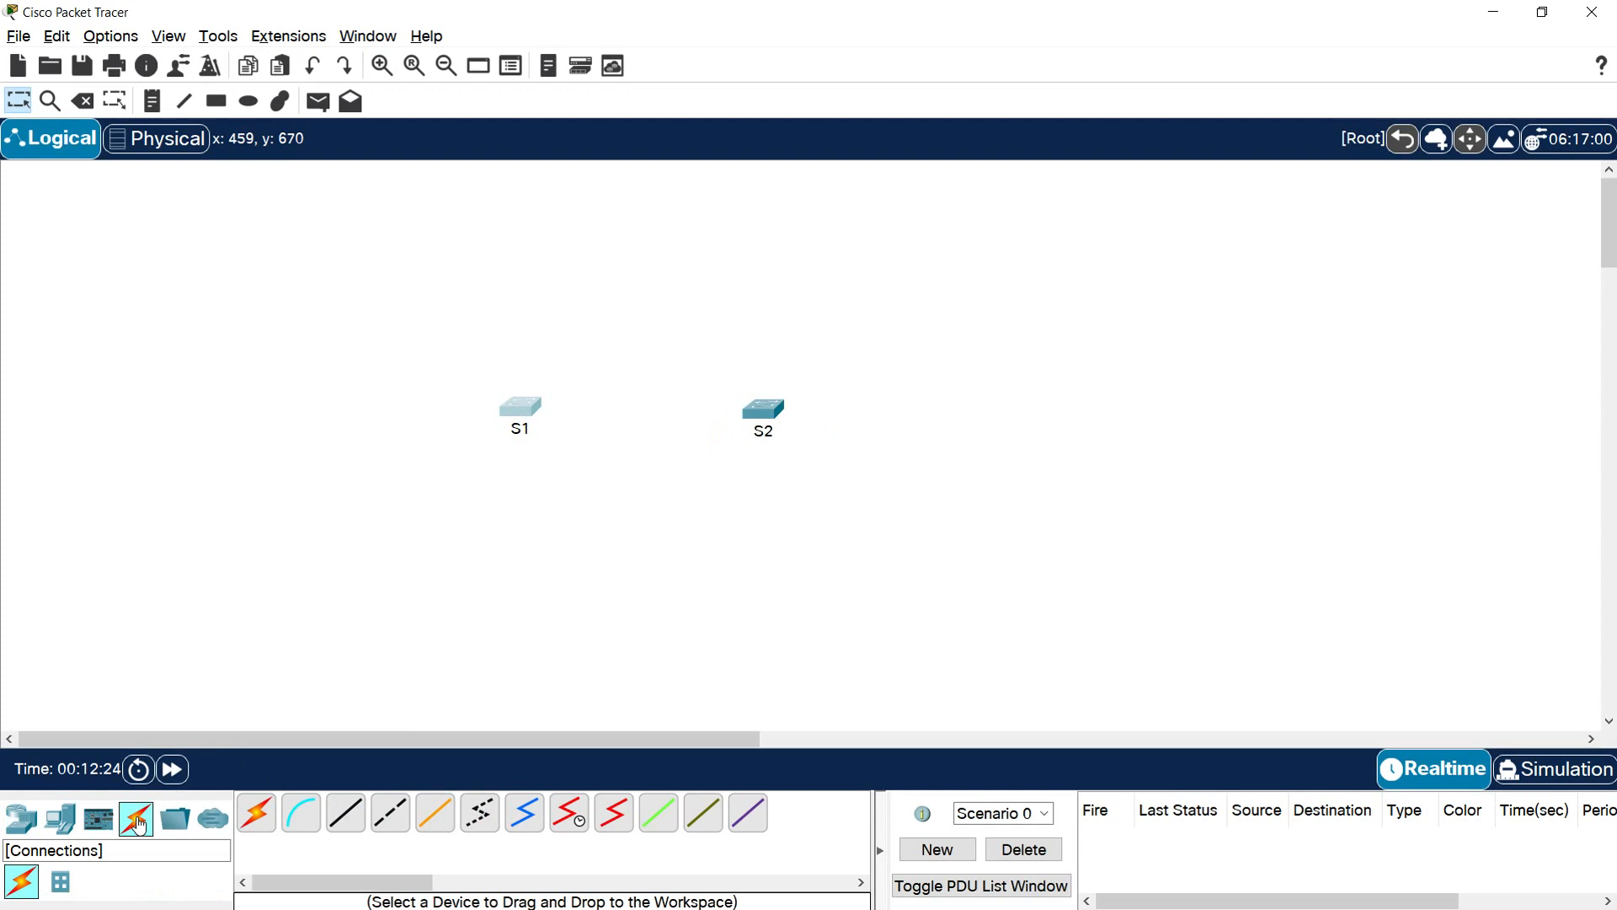
pyautogui.click(391, 819)
pyautogui.click(518, 410)
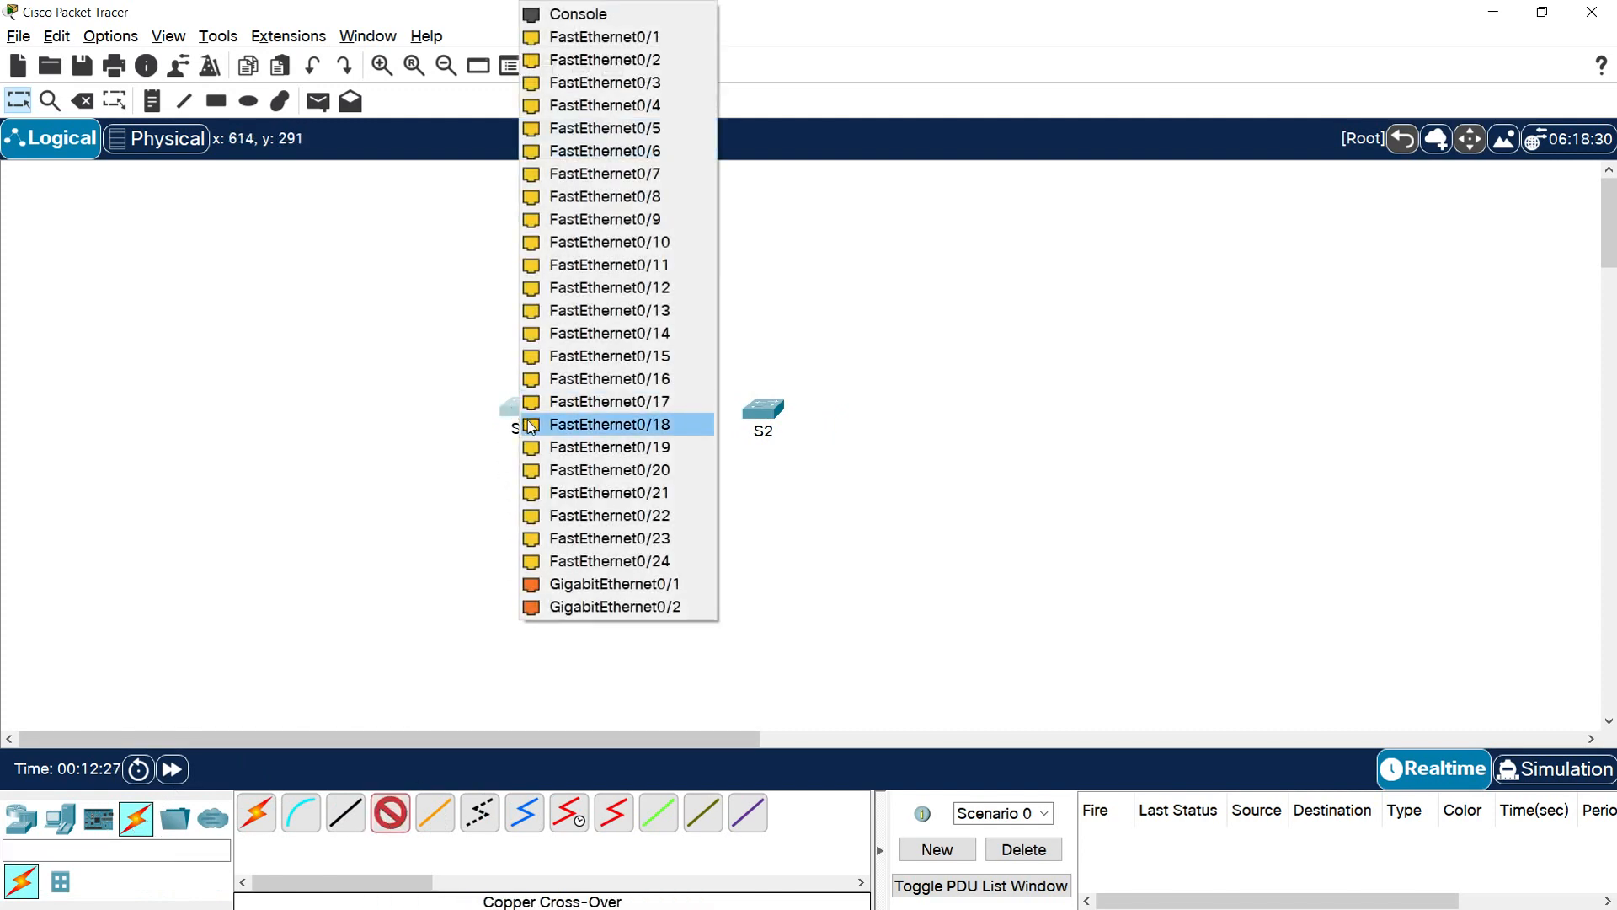
pyautogui.click(623, 593)
pyautogui.click(763, 409)
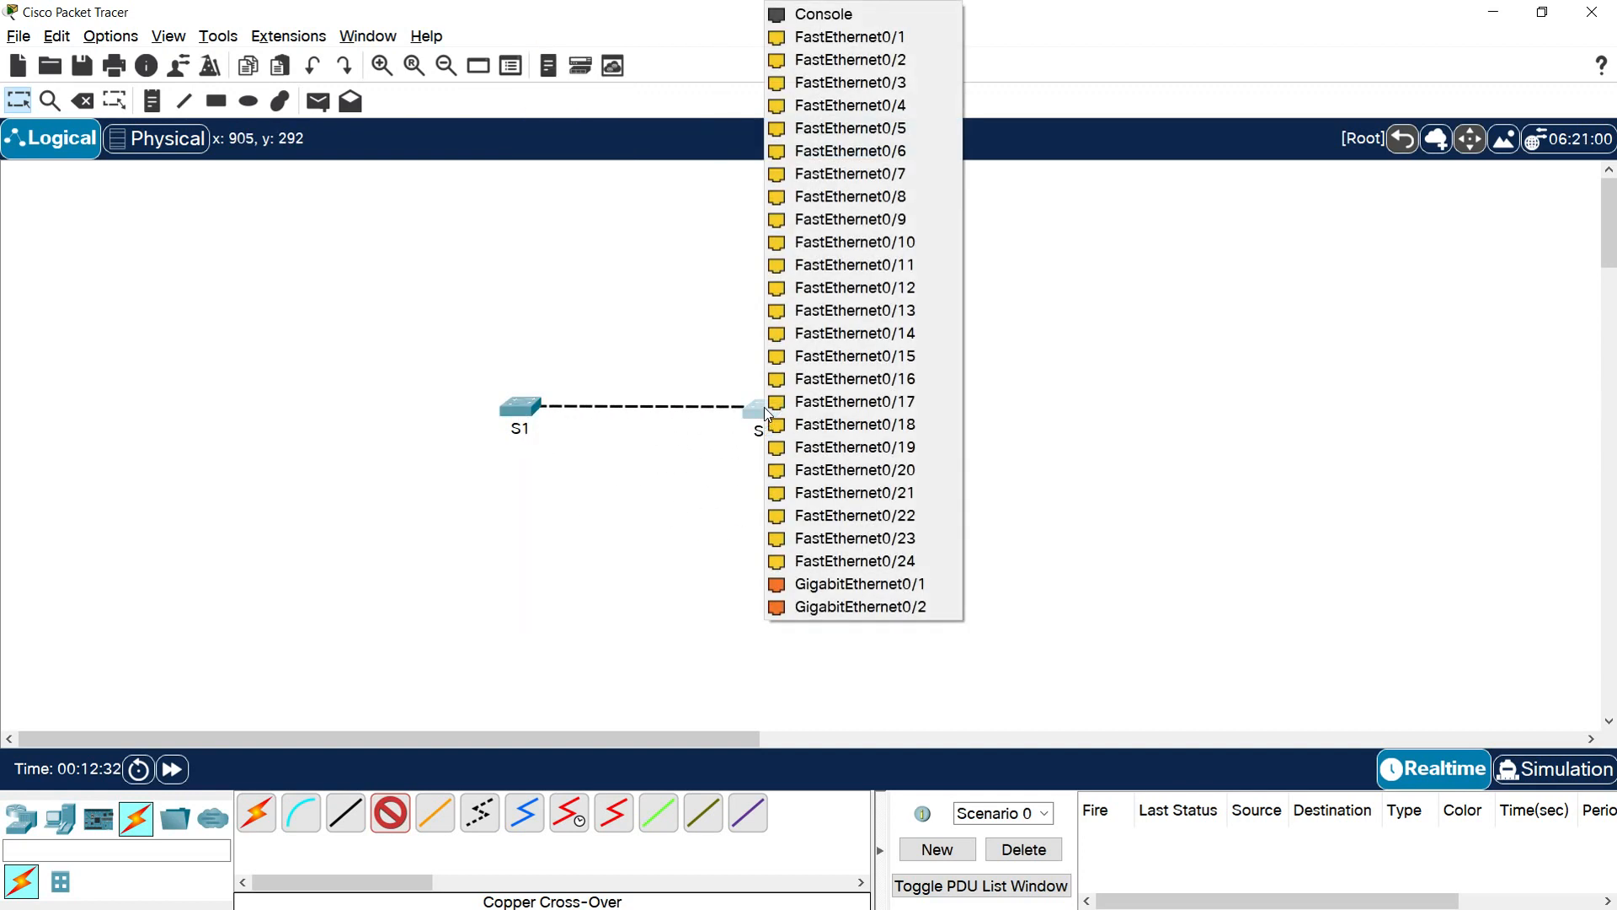
pyautogui.click(864, 584)
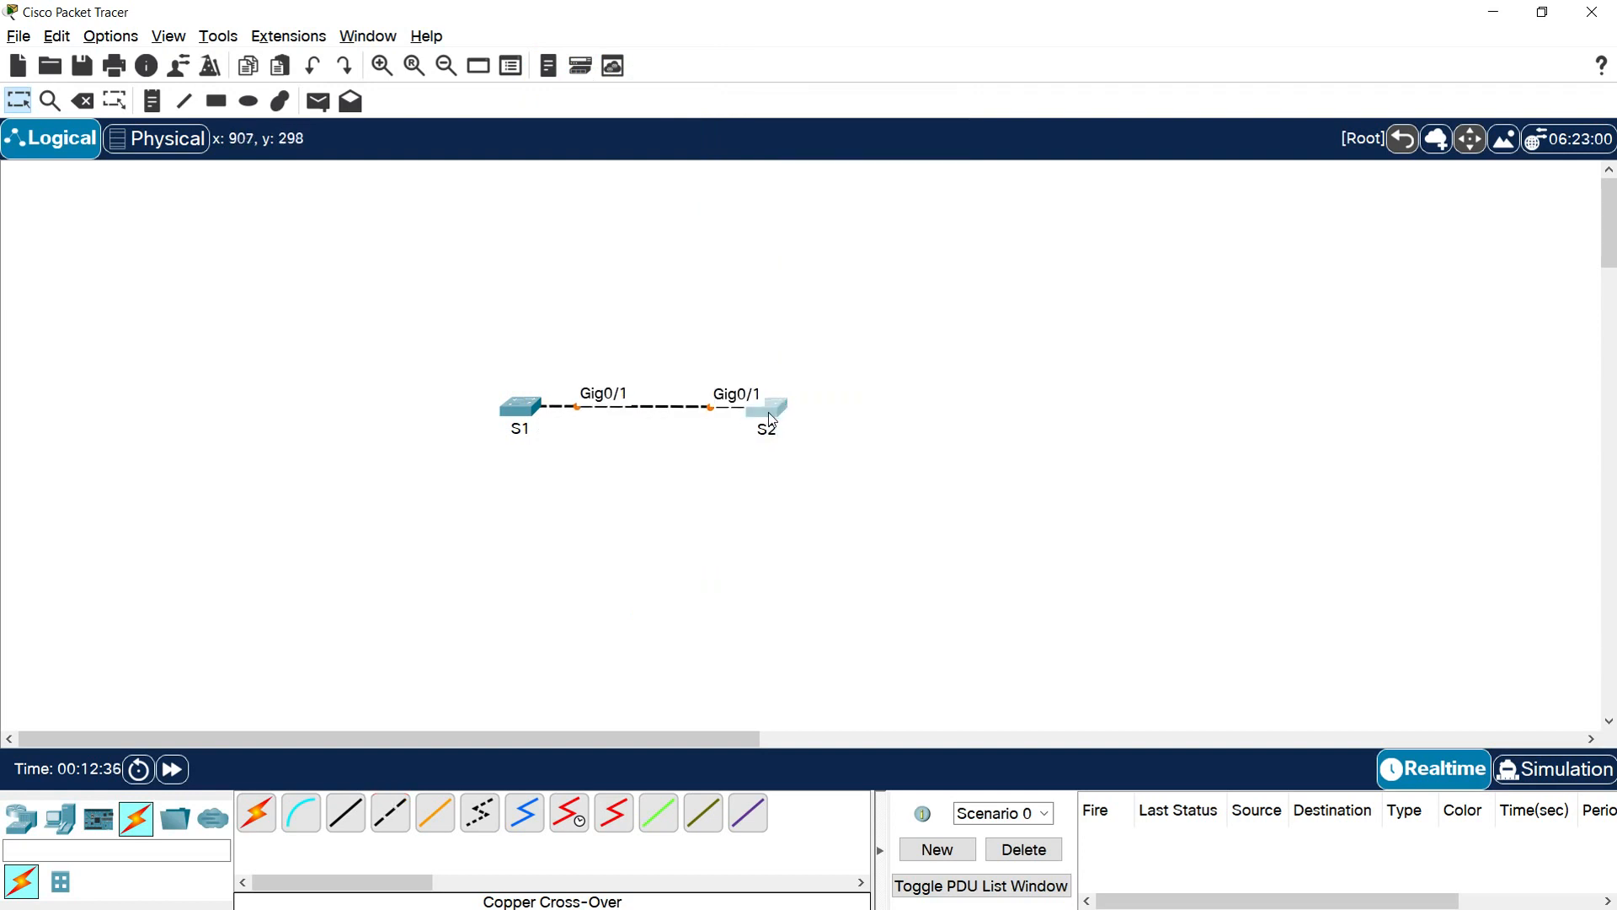
pyautogui.moveTo(774, 410); pyautogui.dragTo(776, 408)
pyautogui.click(659, 509)
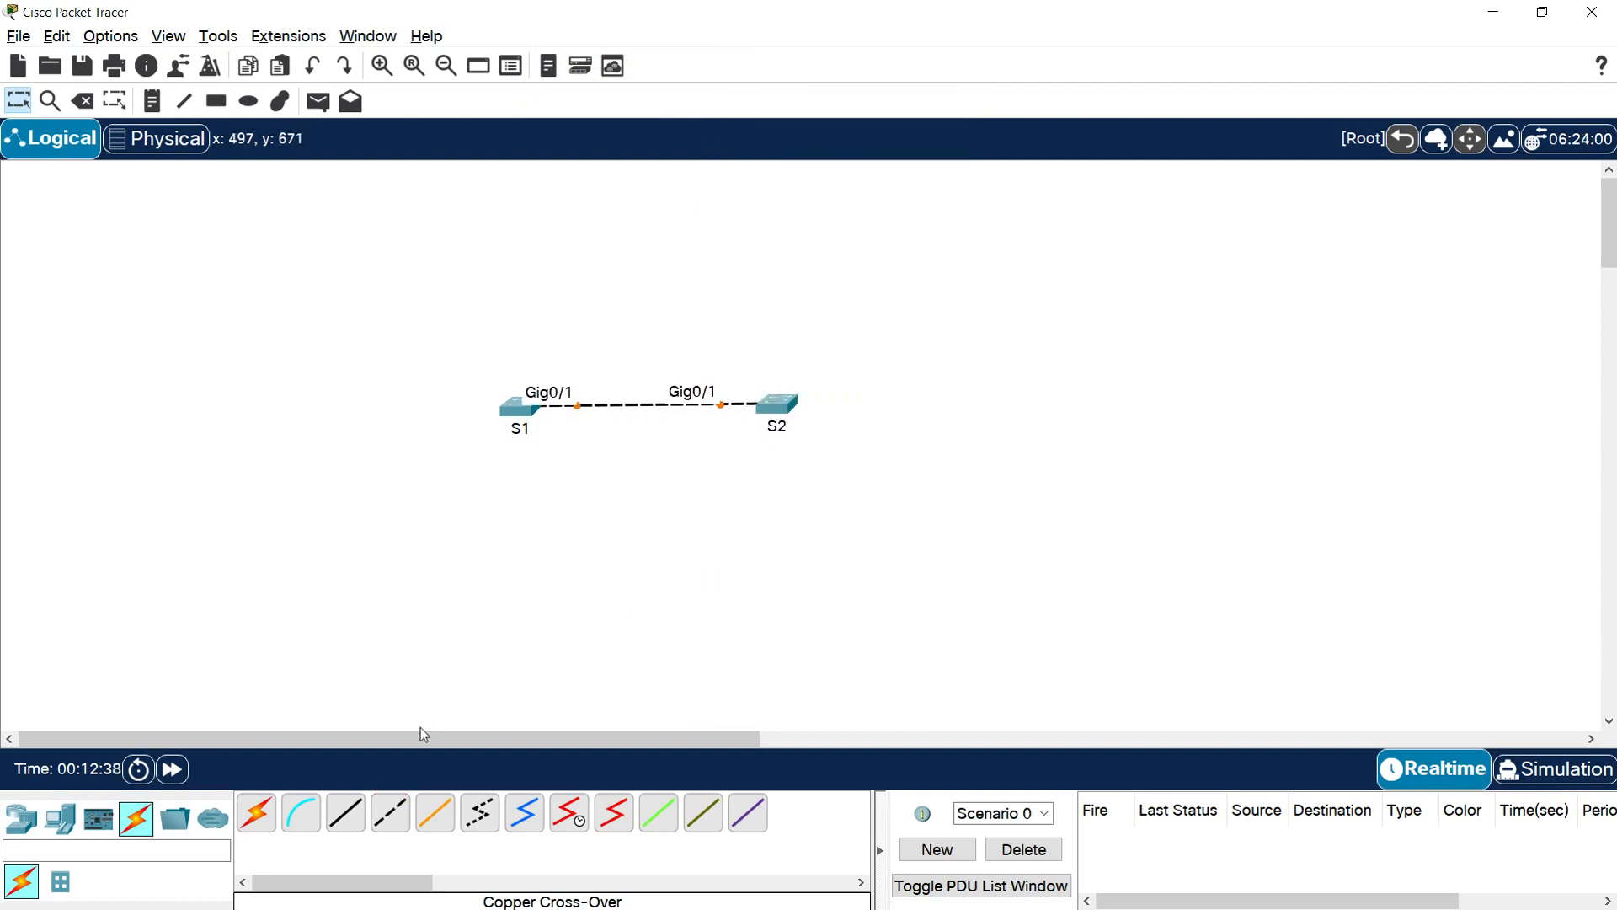
# Place four PCs, two above and below on the left of S1 and two above and below on the right of S2
pyautogui.click(67, 820)
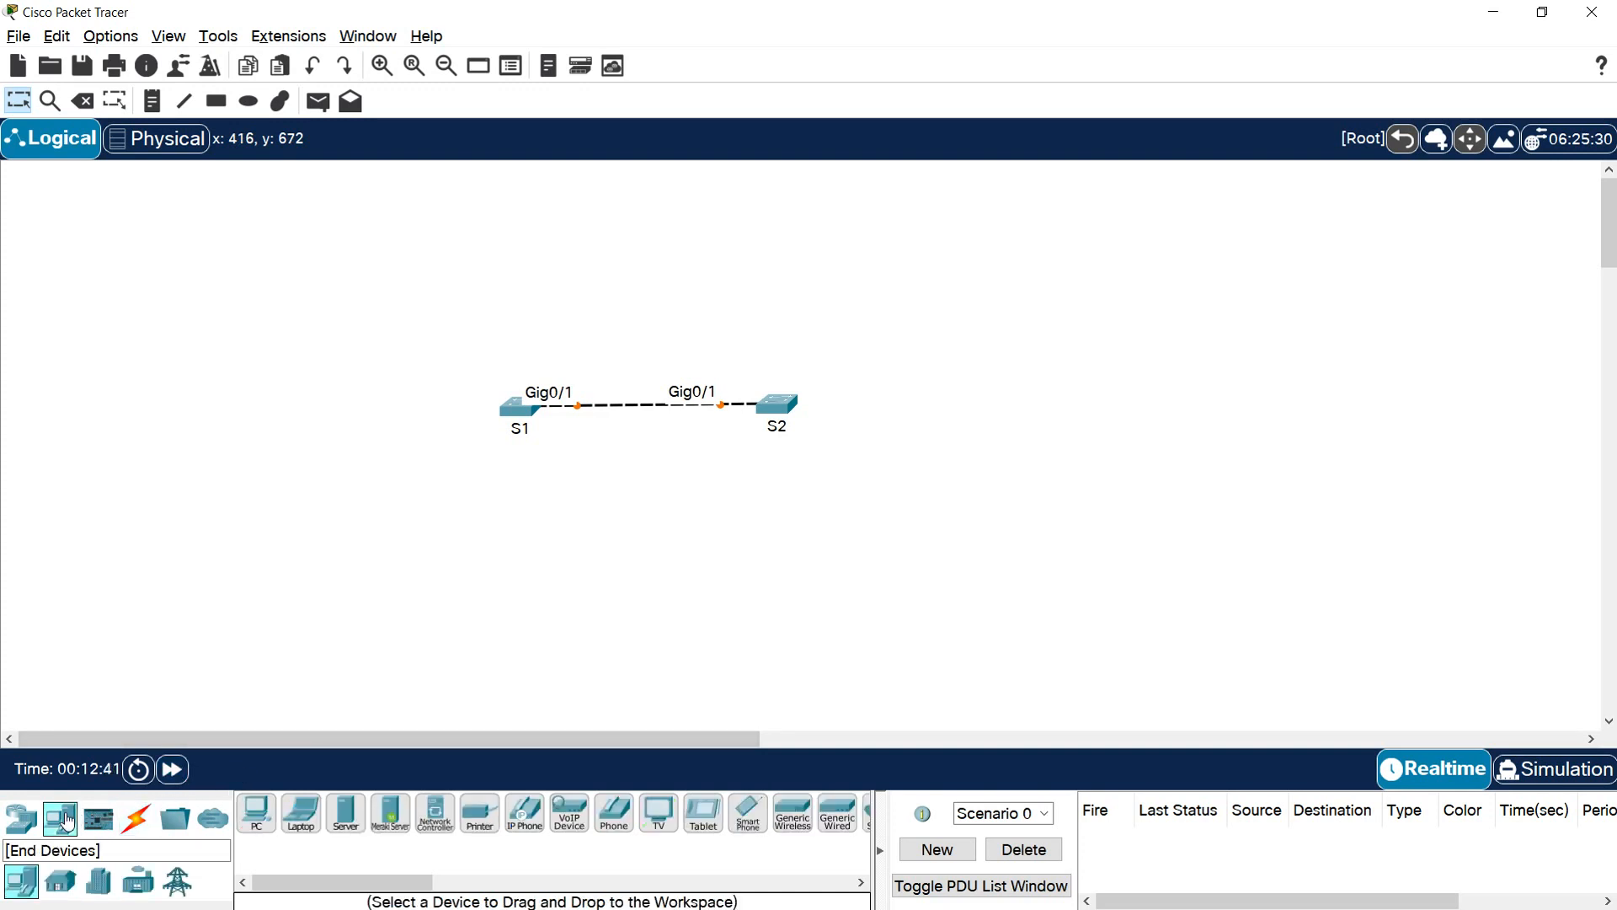
pyautogui.click(257, 827)
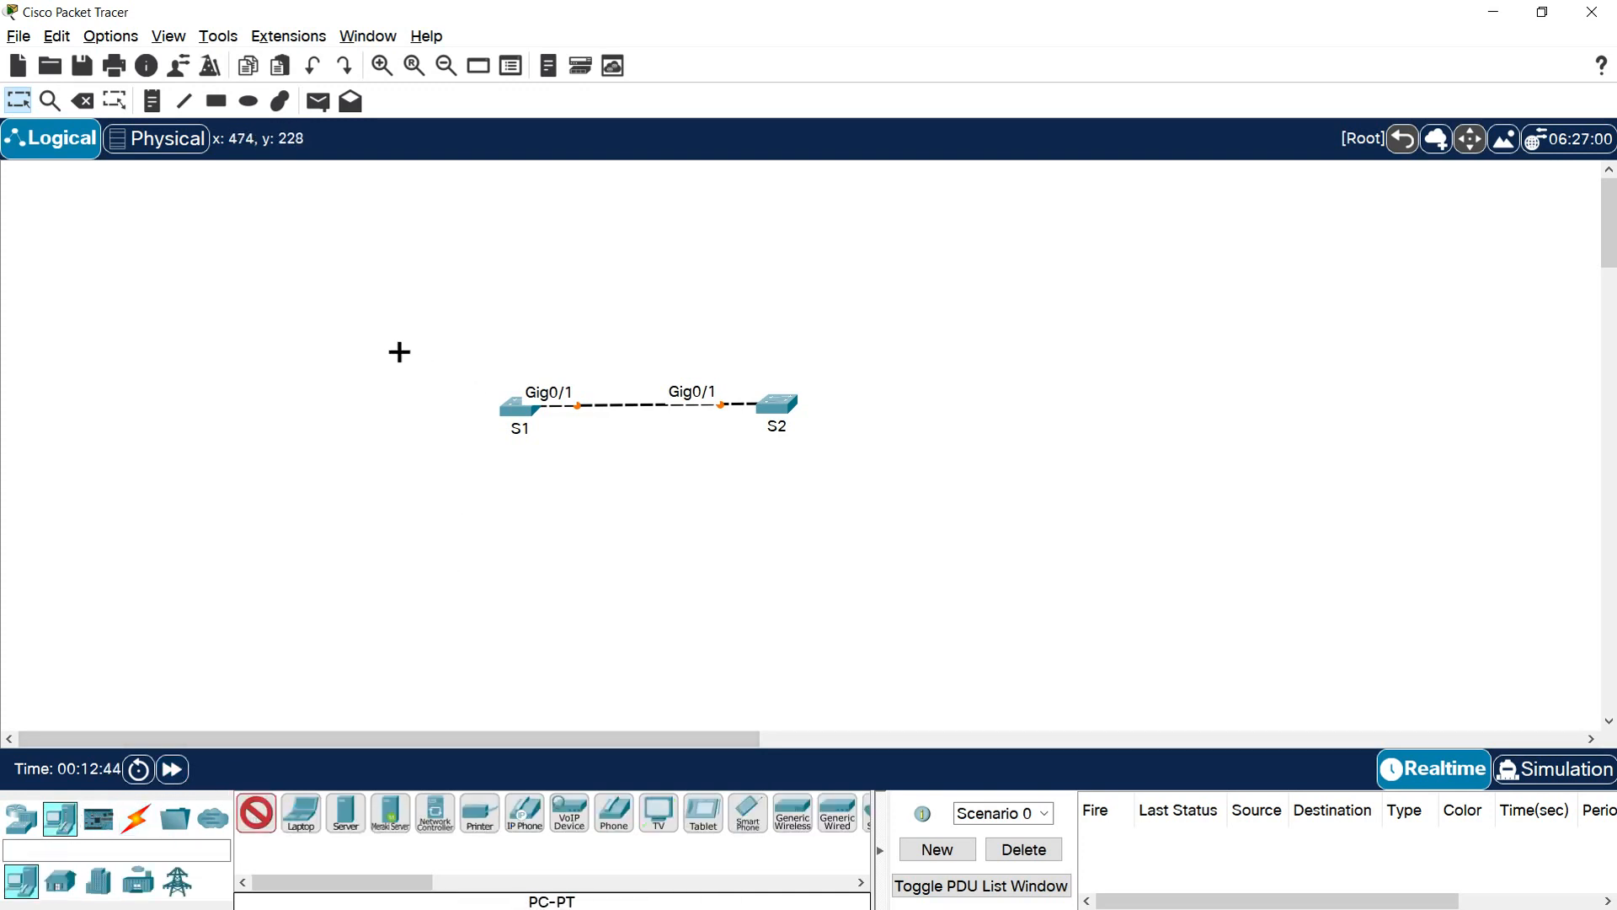
pyautogui.click(384, 338)
pyautogui.click(377, 500)
pyautogui.click(901, 315)
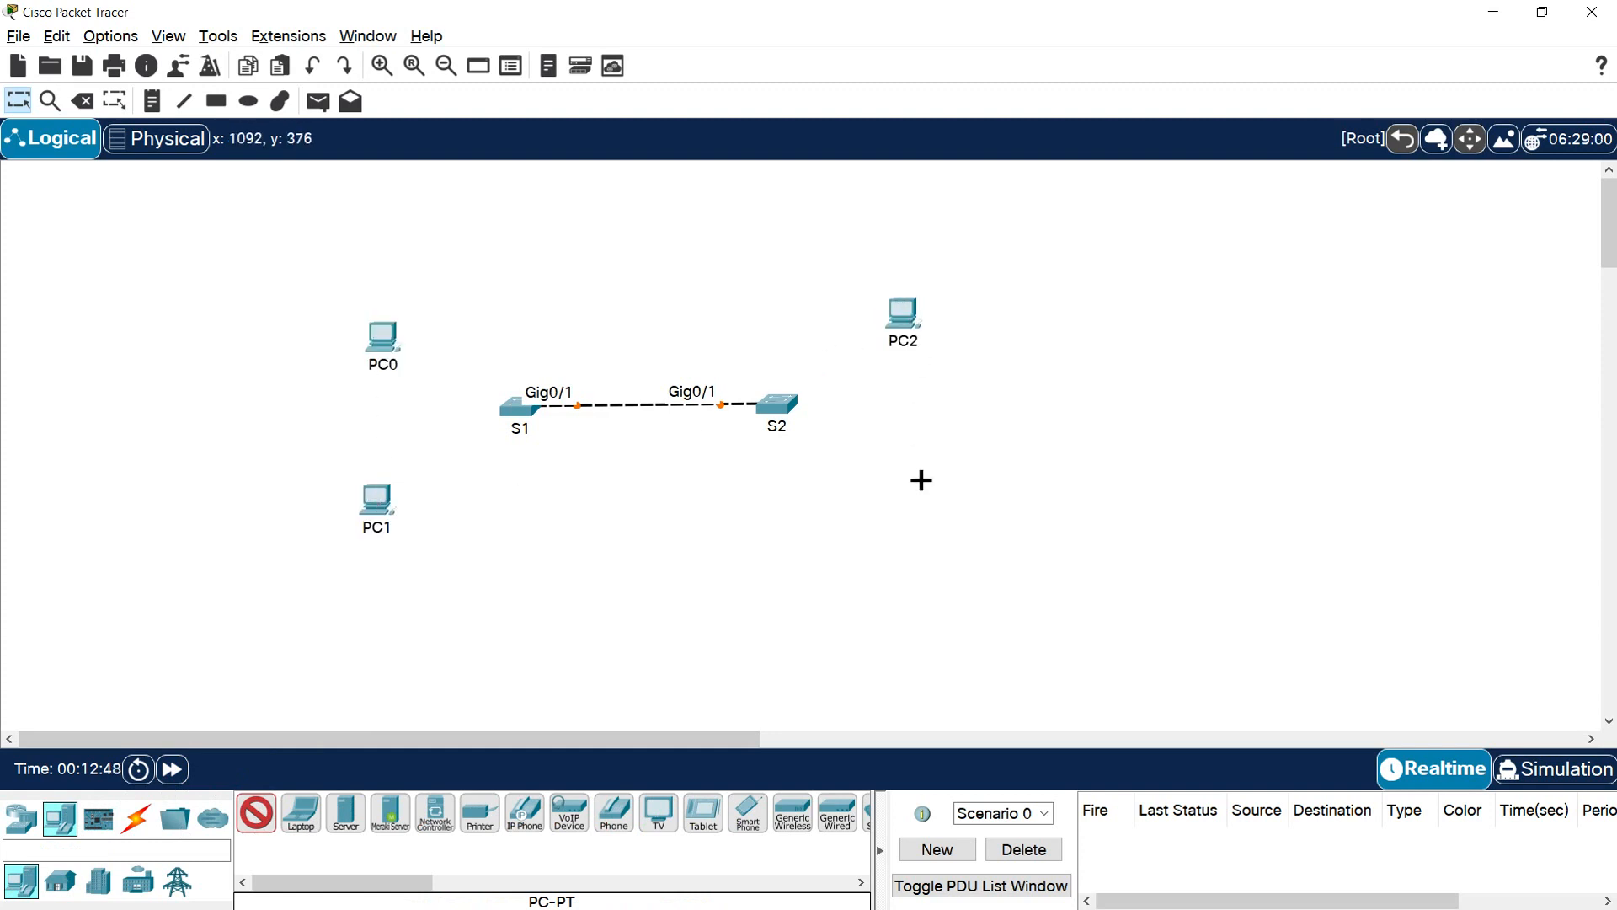
pyautogui.click(917, 497)
pyautogui.press('Escape')
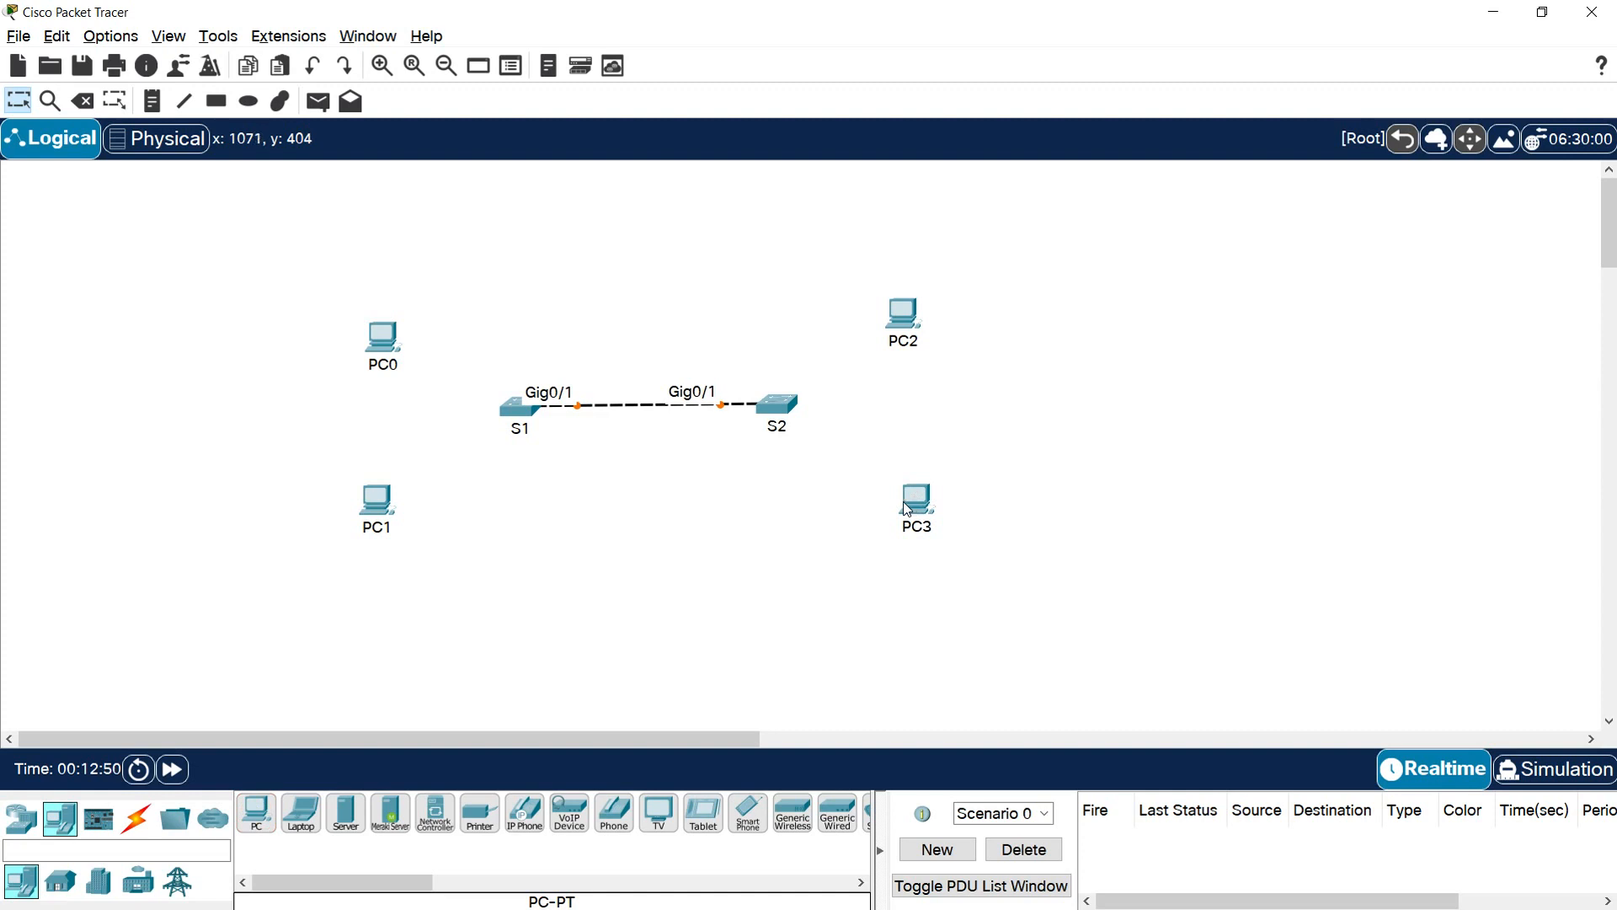
# Rename the upper PC beside S1 as IT-PC1 and the upper PC beside S2 as IT-PC2
pyautogui.click(383, 365)
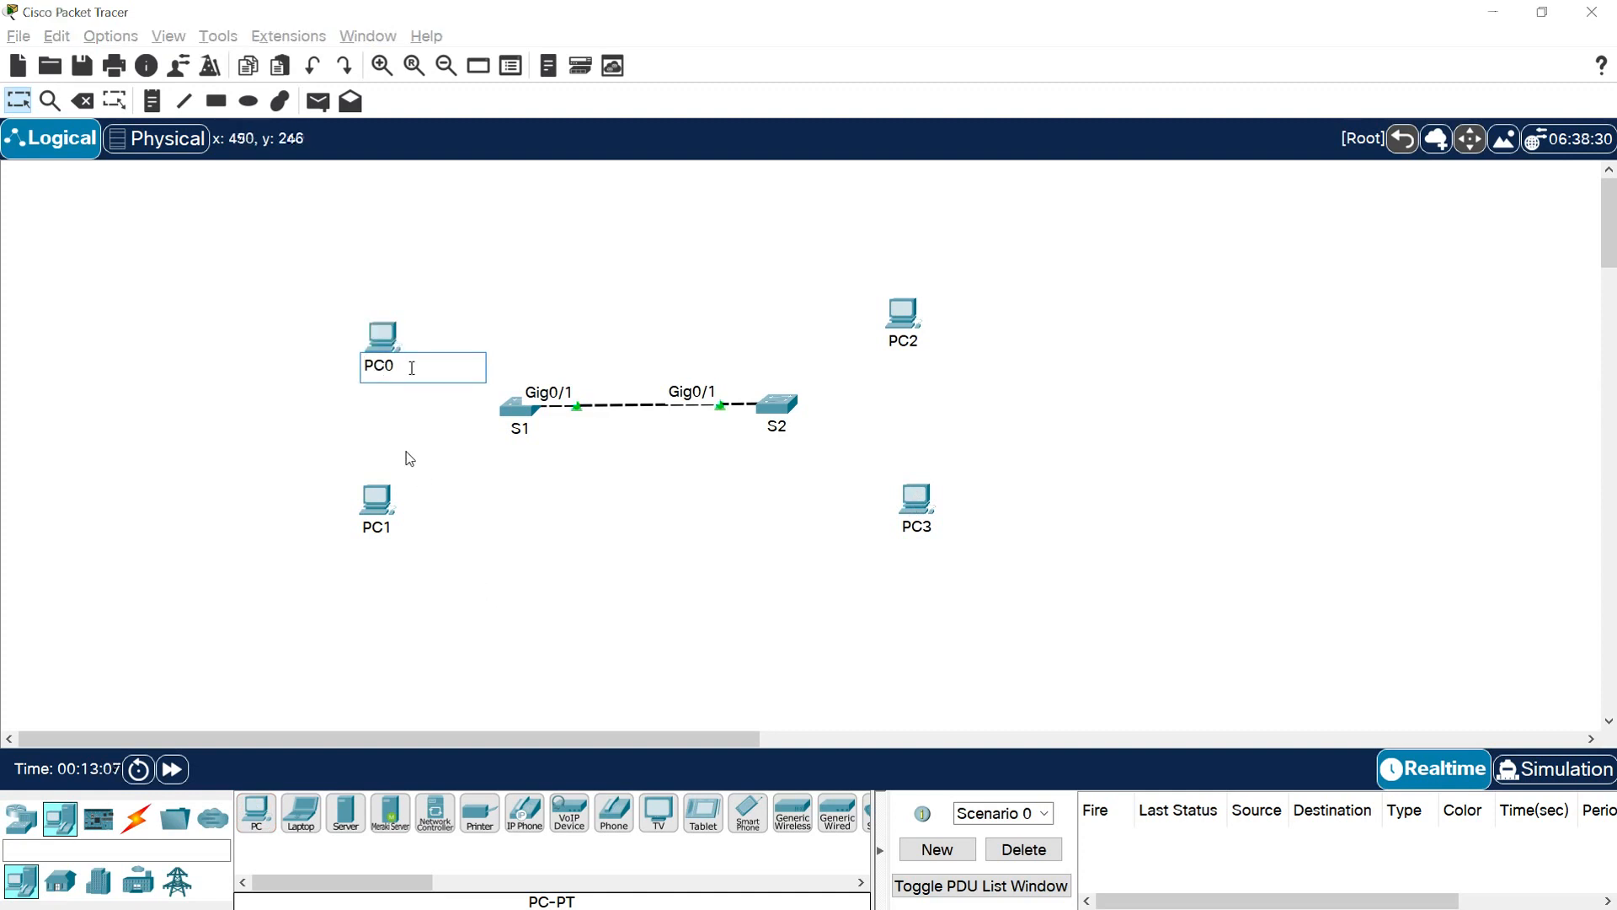
pyautogui.write('IT-PC1')
pyautogui.hotkey('ctrl', 'a')
pyautogui.hotkey('ctrl', 'c')
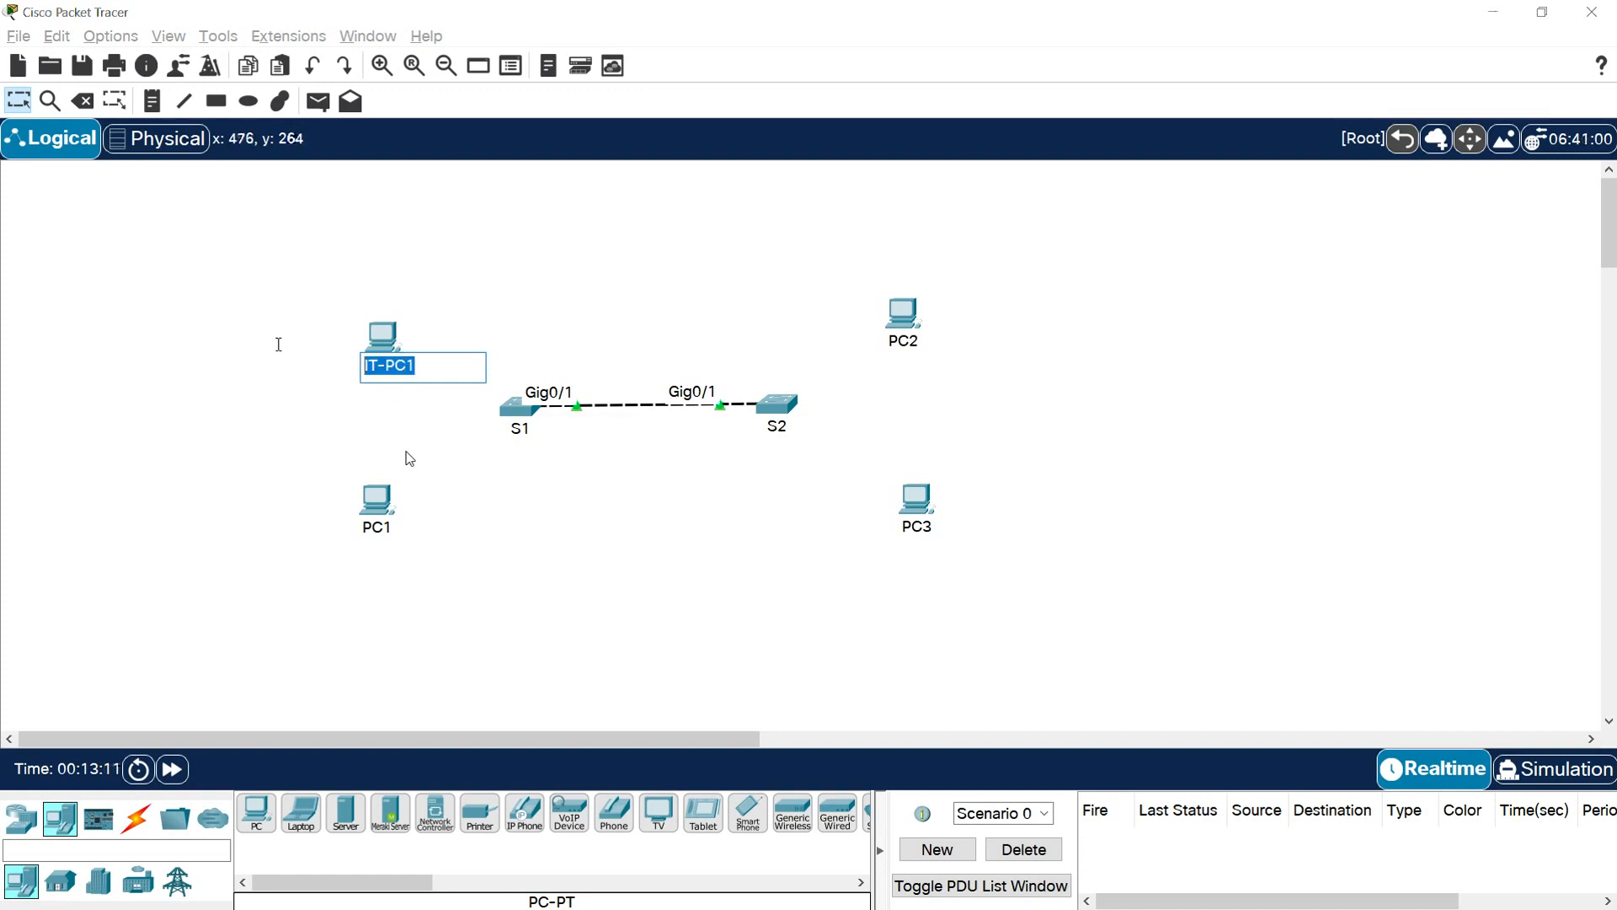
pyautogui.click(898, 346)
pyautogui.hotkey('ctrl', 'a')
pyautogui.hotkey('ctrl', 'v')
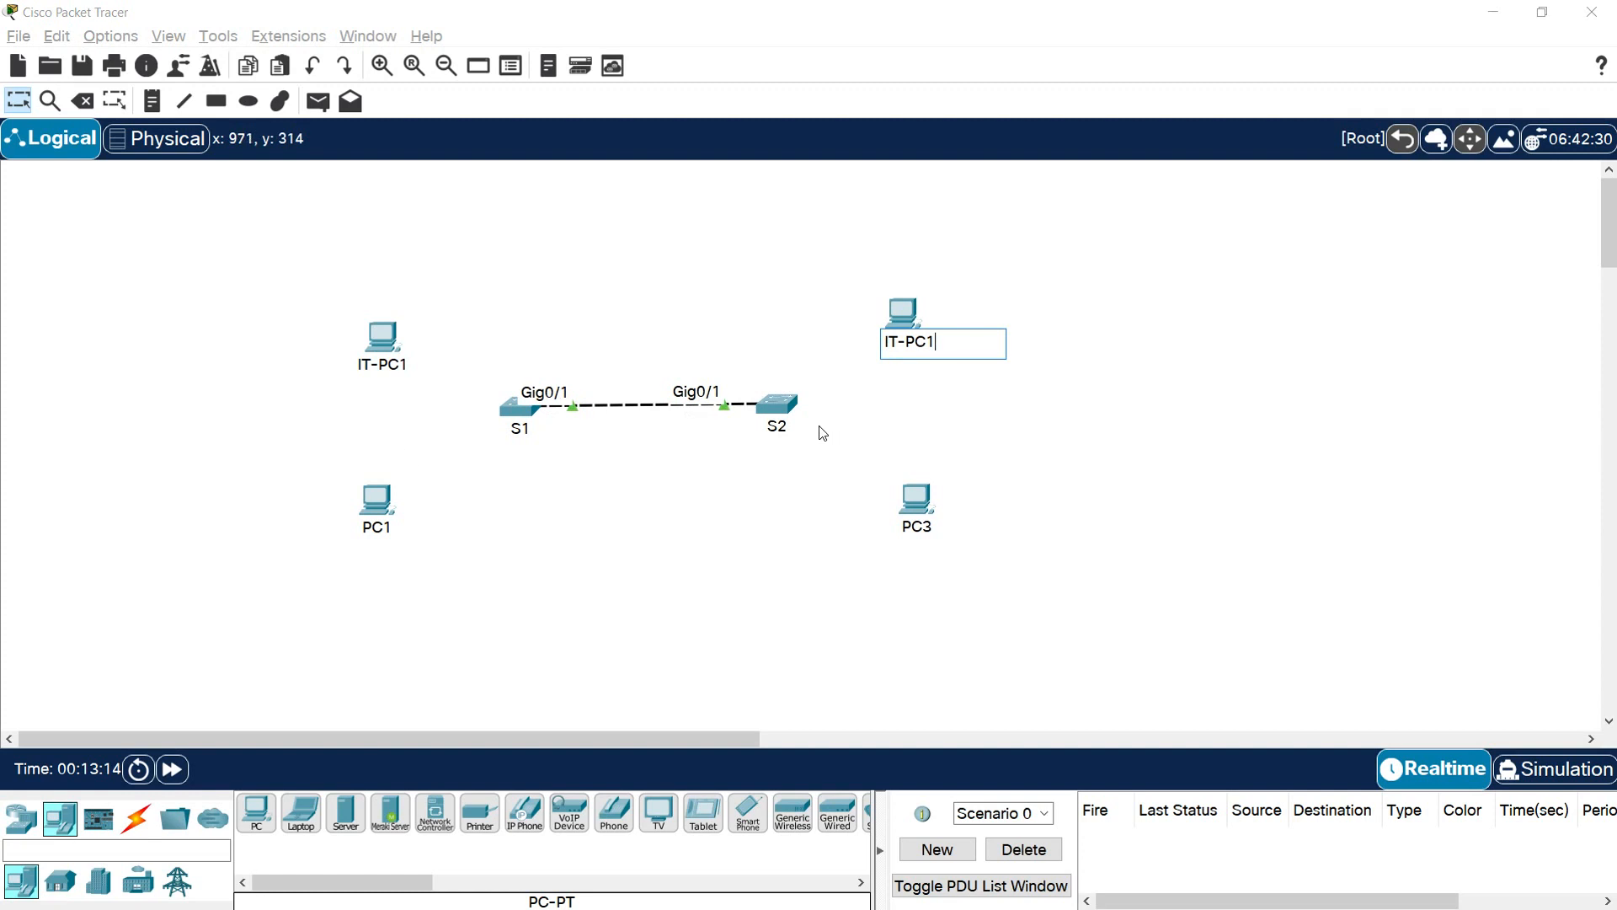
pyautogui.press('Return')
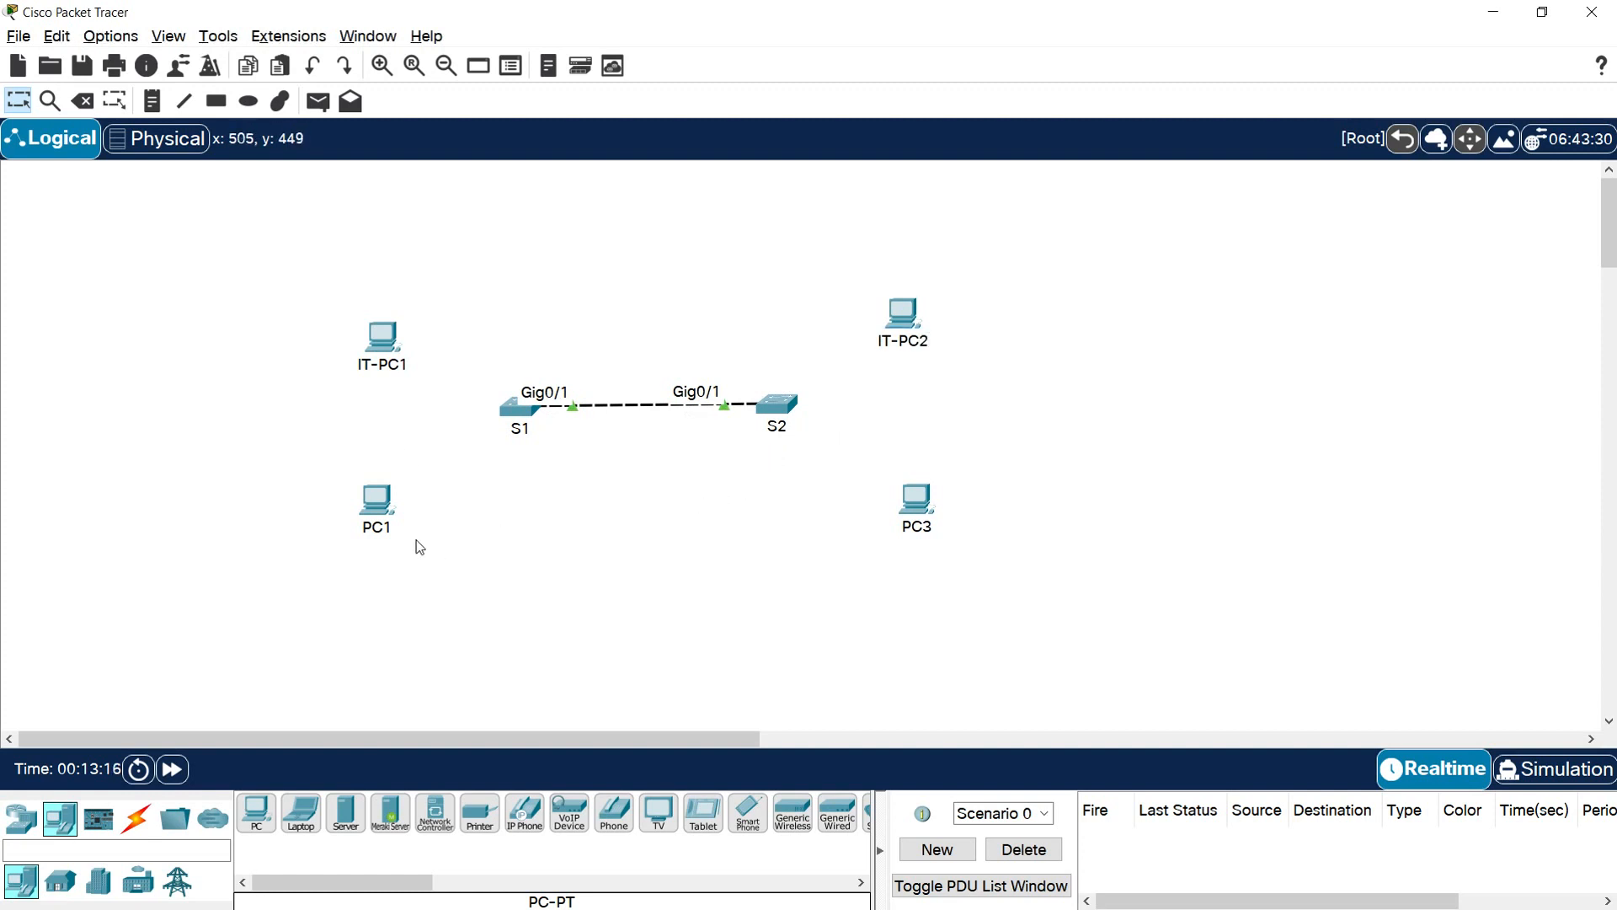
# Rename the lower PC beside S1 as HR-PC1 and the lower PC beside S2 as HR-PC2
pyautogui.click(386, 529)
pyautogui.hotkey('ctrl', 'a')
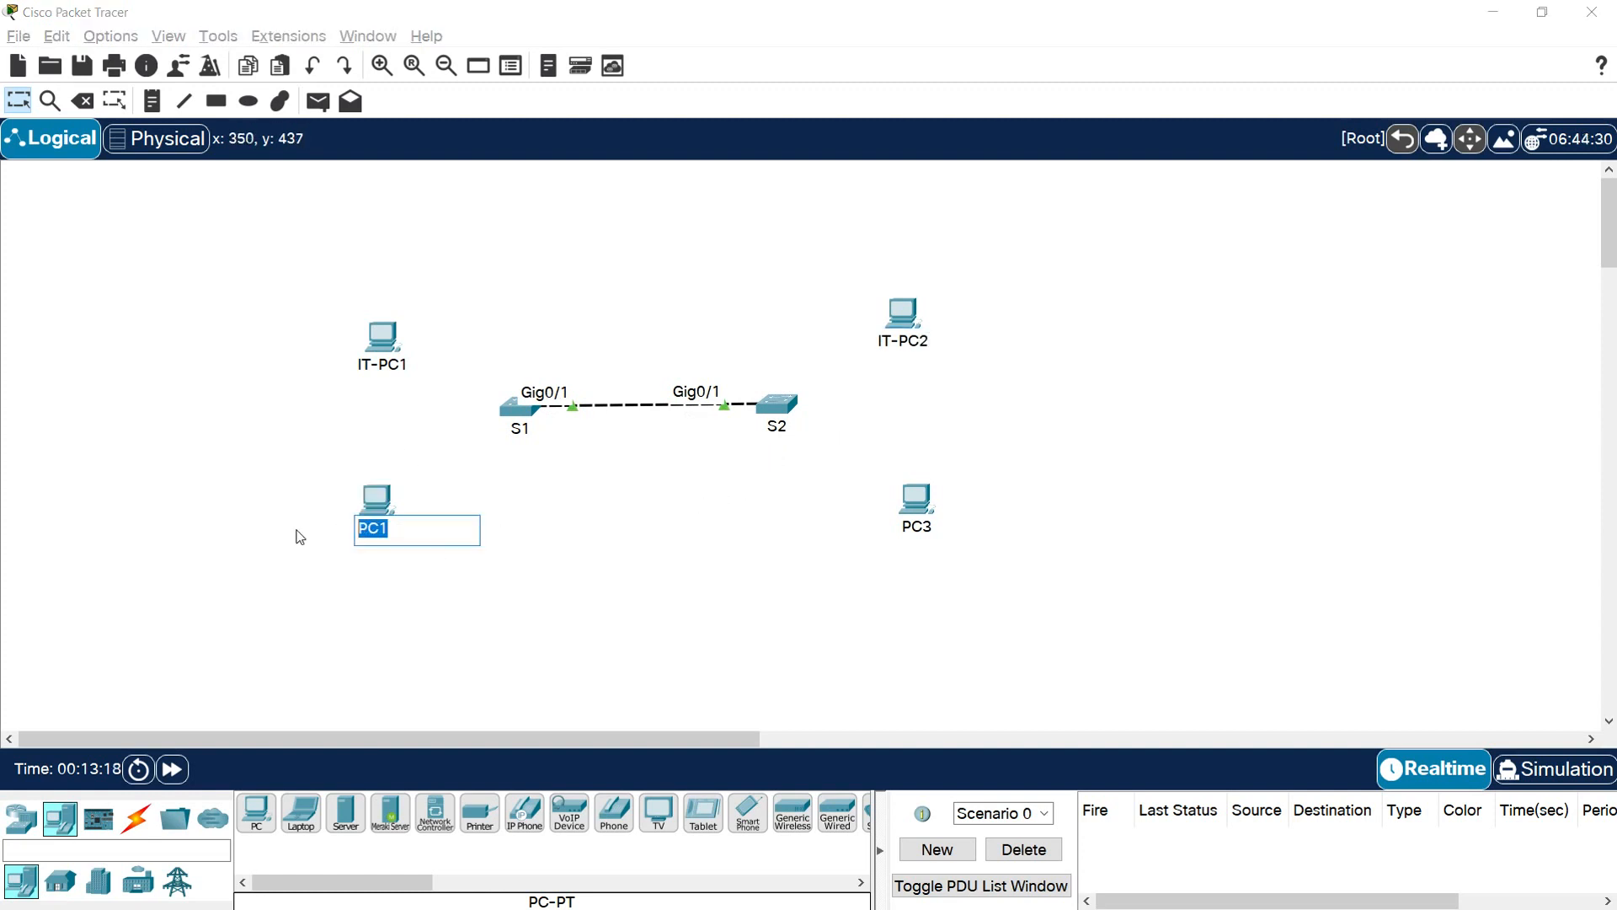
pyautogui.write('HR-')
pyautogui.hotkey('ctrl', 'a')
pyautogui.hotkey('ctrl', 'c')
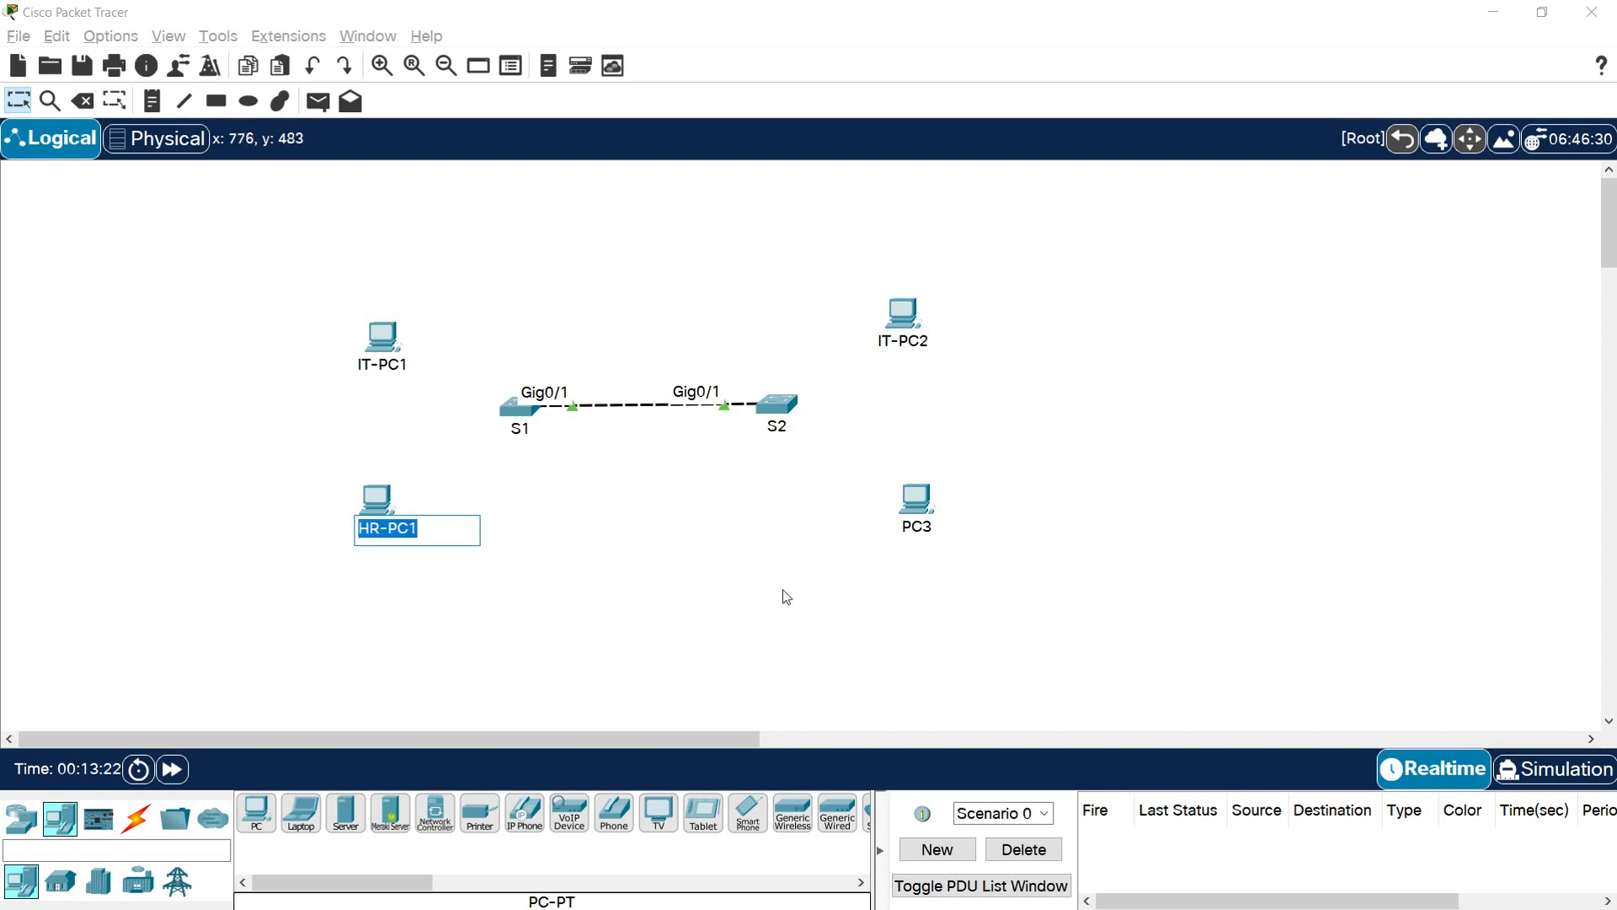
pyautogui.click(914, 528)
pyautogui.hotkey('ctrl', 'a')
pyautogui.hotkey('ctrl', 'v')
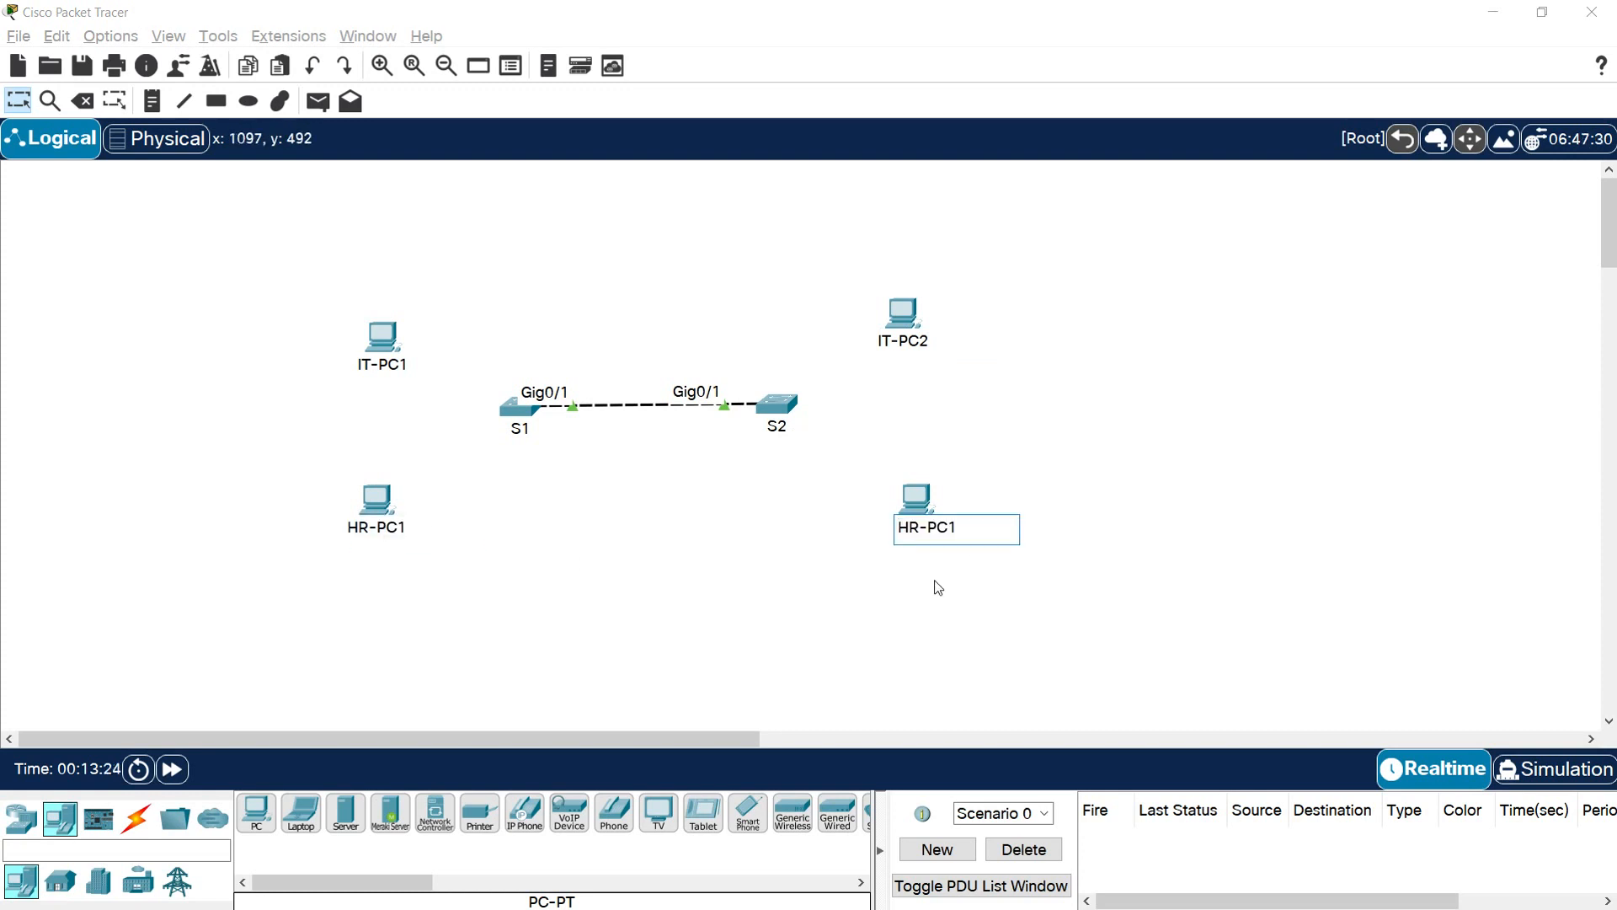
pyautogui.press('BackSpace')
pyautogui.write('2')
pyautogui.click(821, 594)
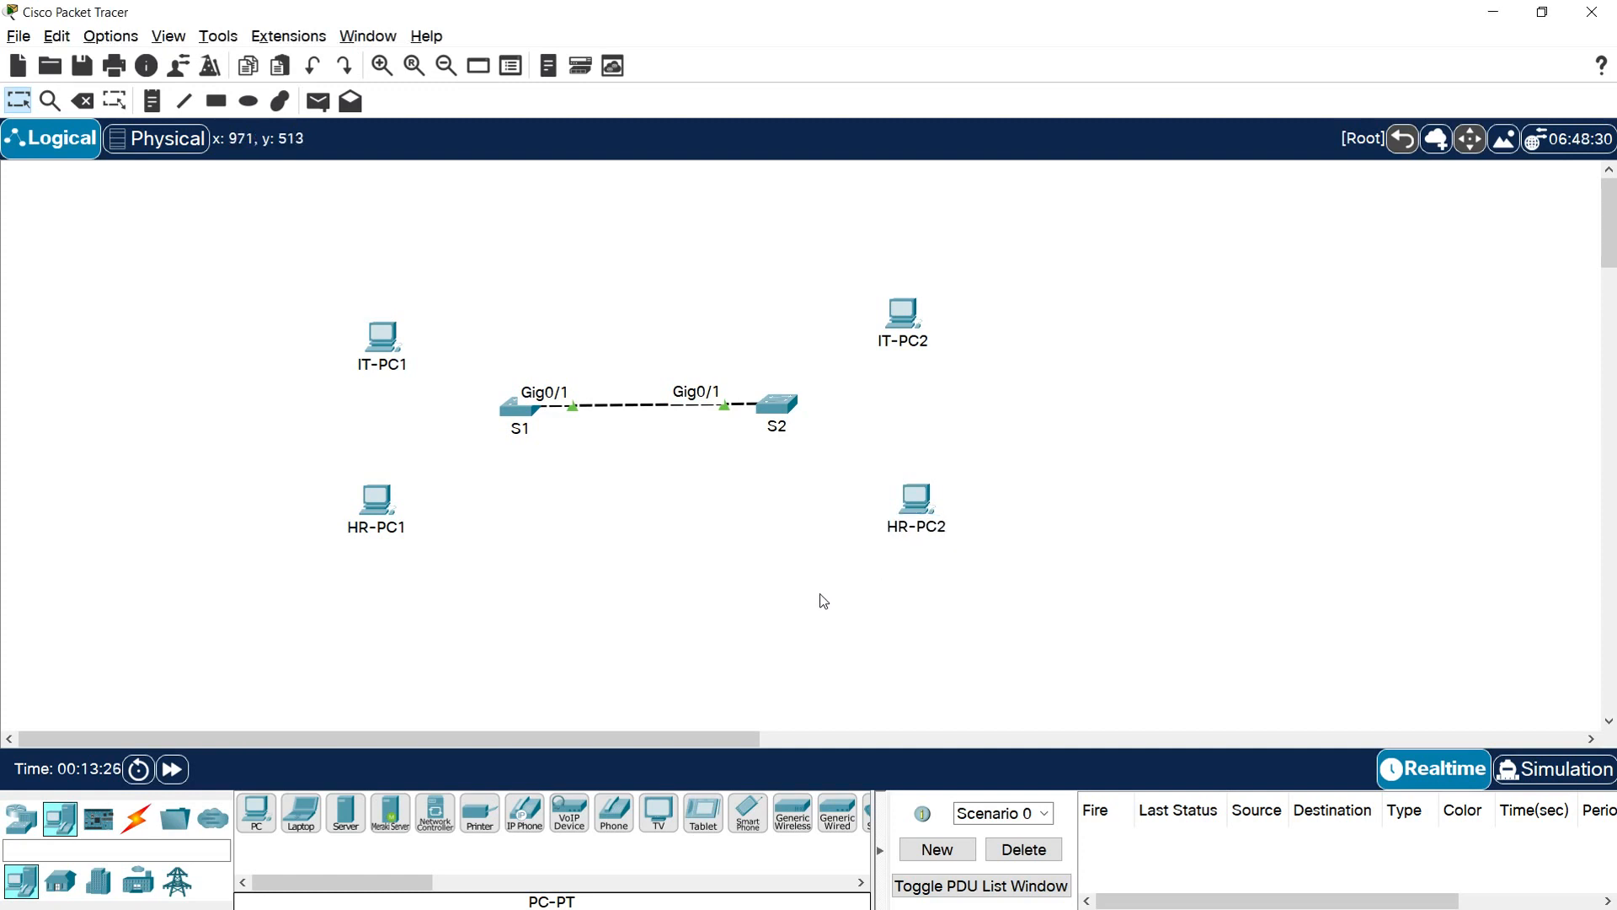
# Connect S1 FastEthernet0/1 to IT-PC1 FastEthernet0 with a copper straight-through cable
pyautogui.click(137, 819)
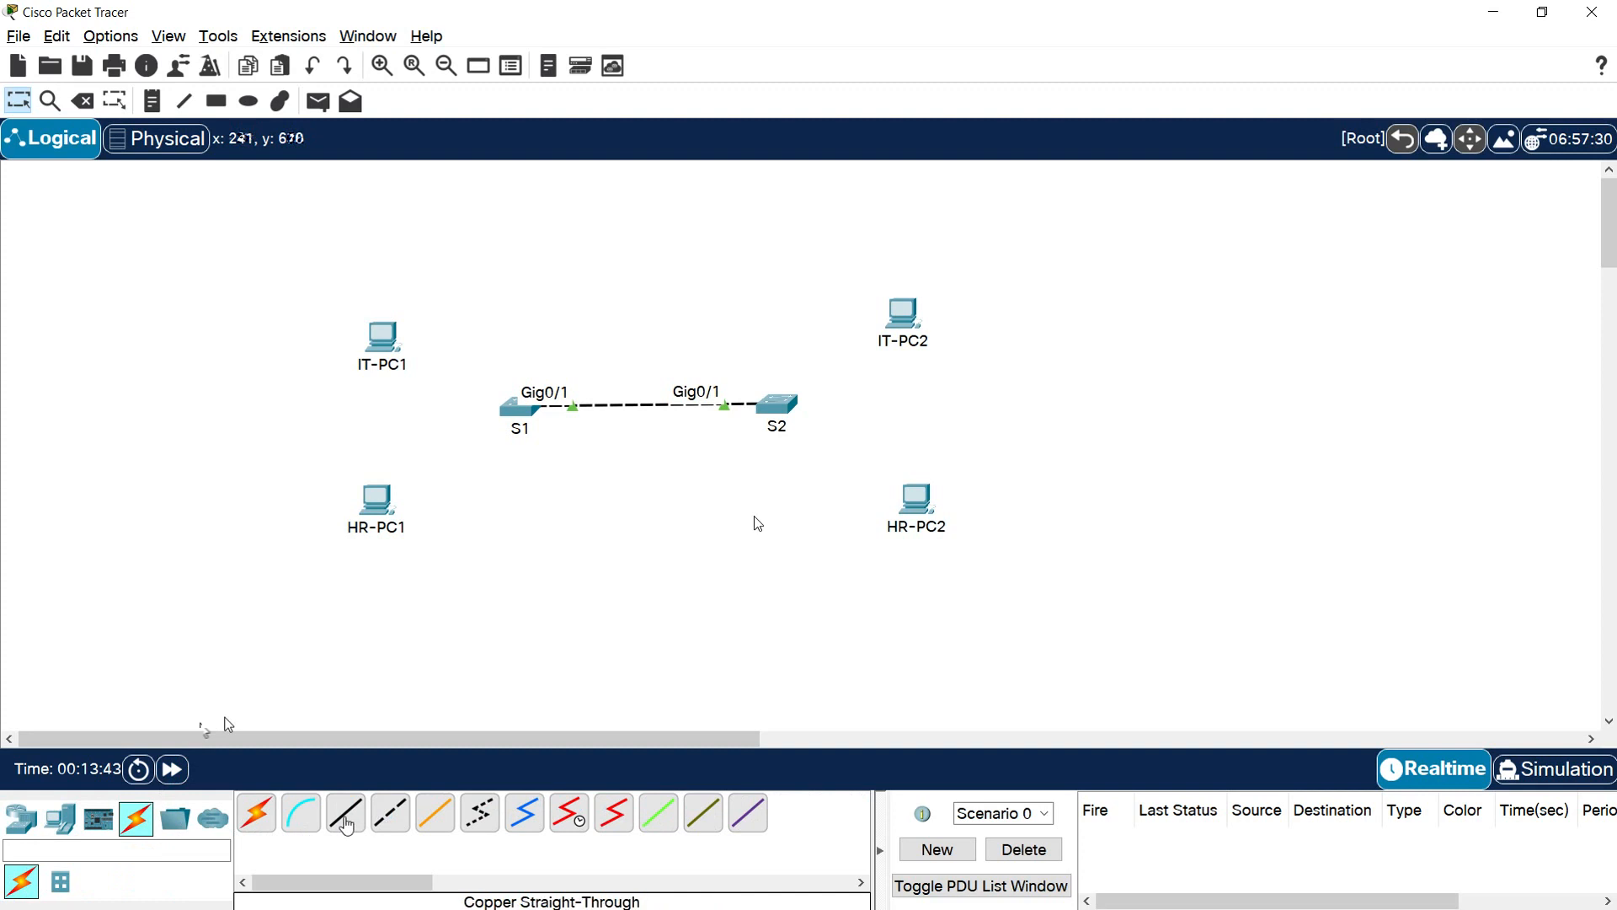
pyautogui.click(346, 825)
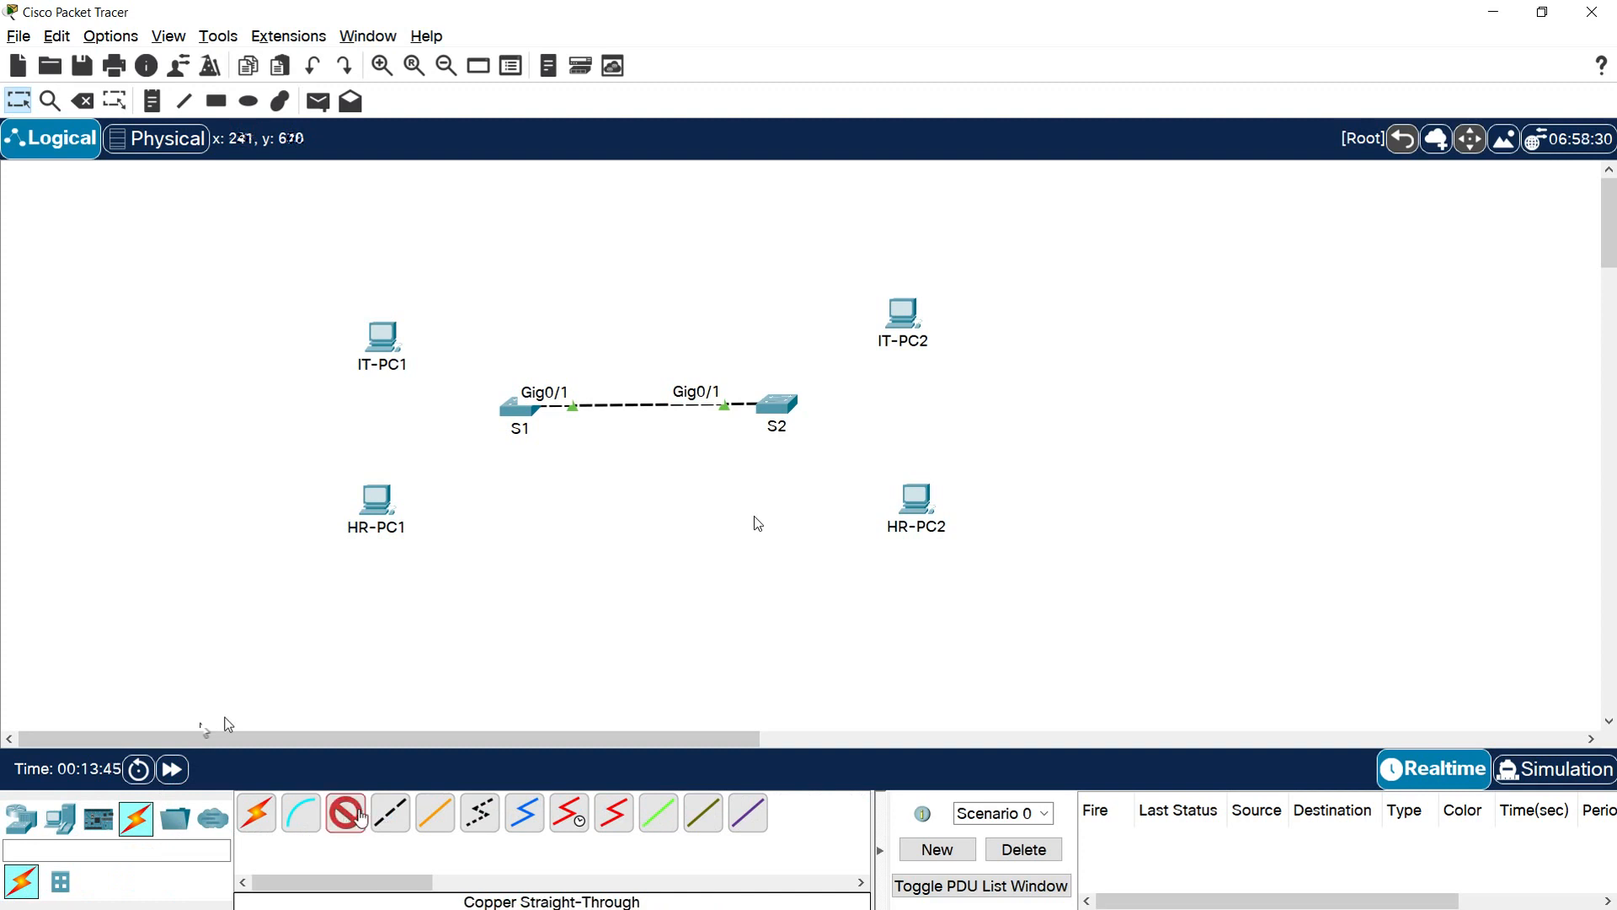
pyautogui.click(517, 412)
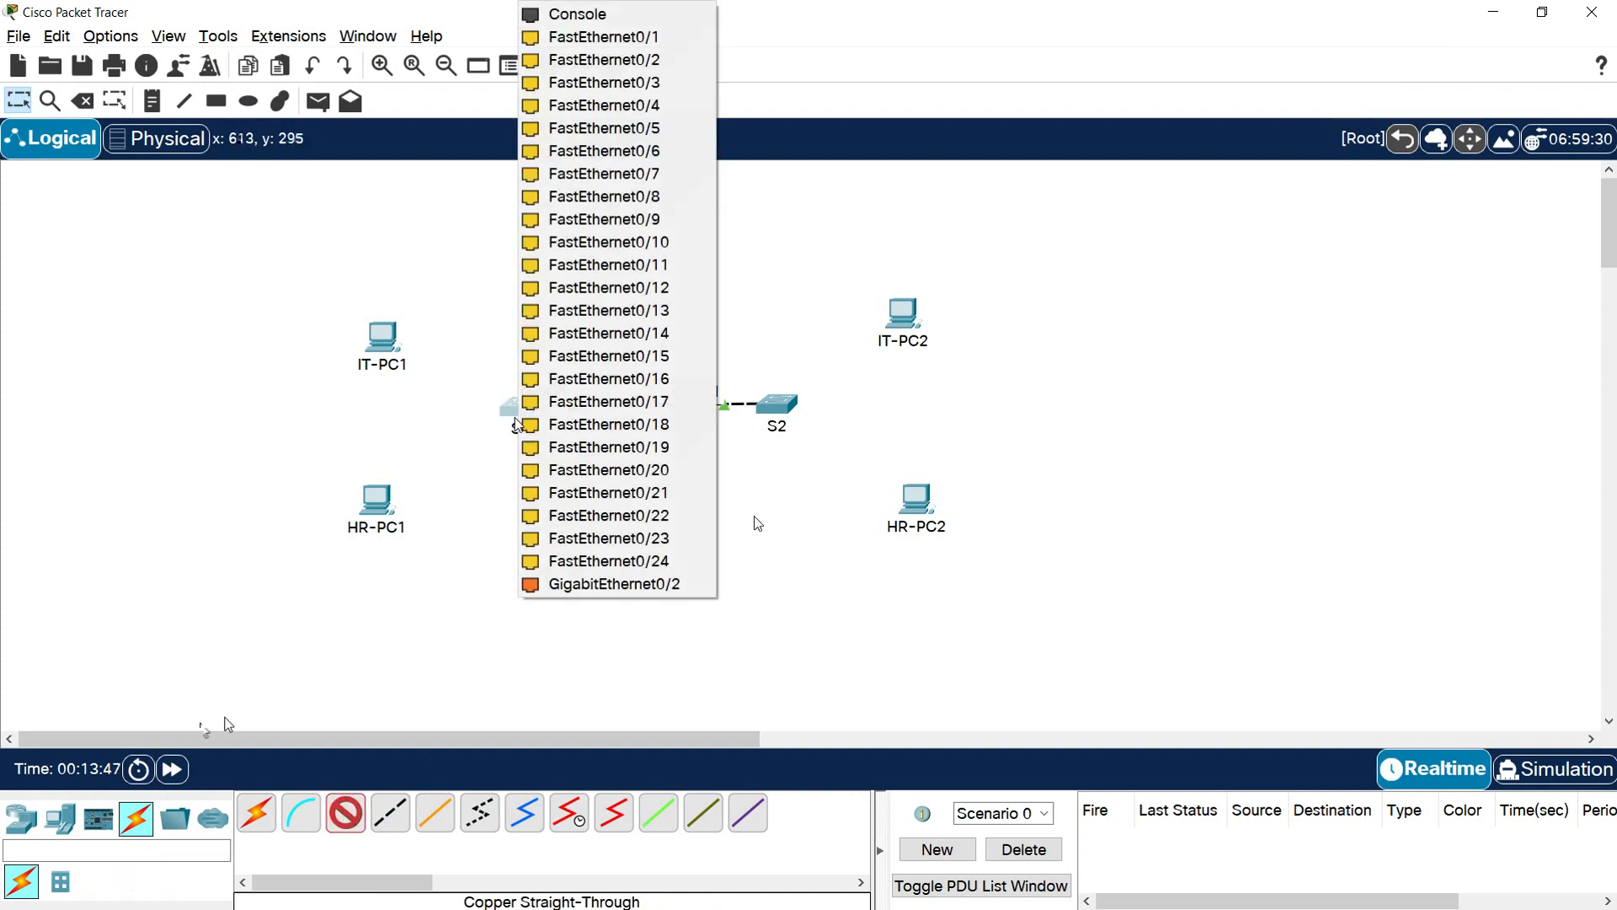
pyautogui.click(610, 40)
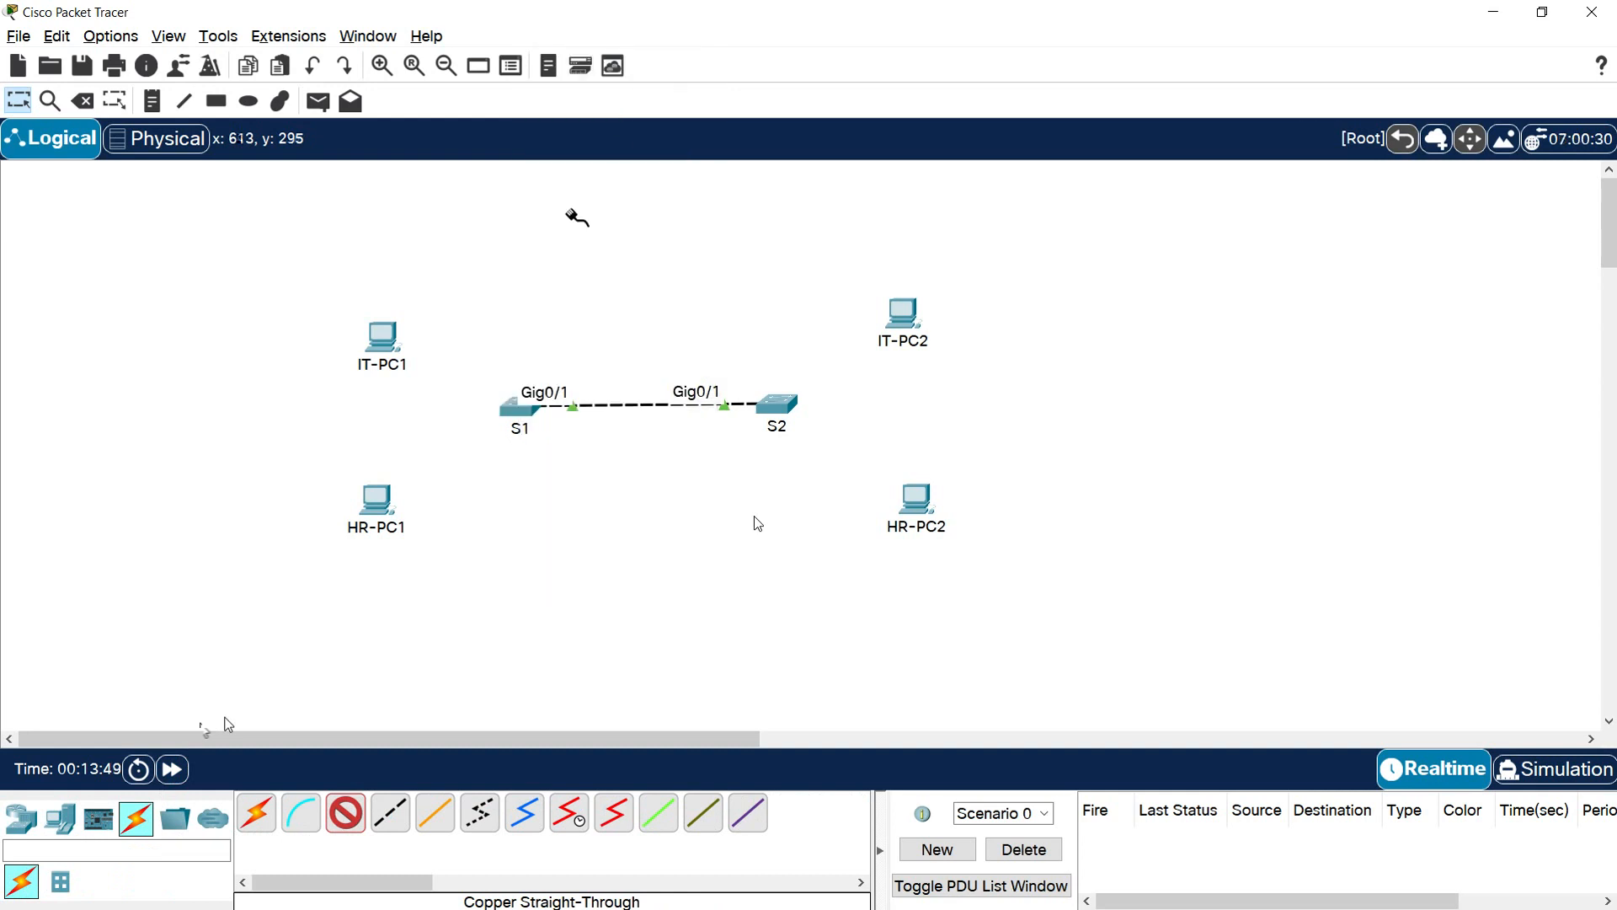
pyautogui.click(384, 340)
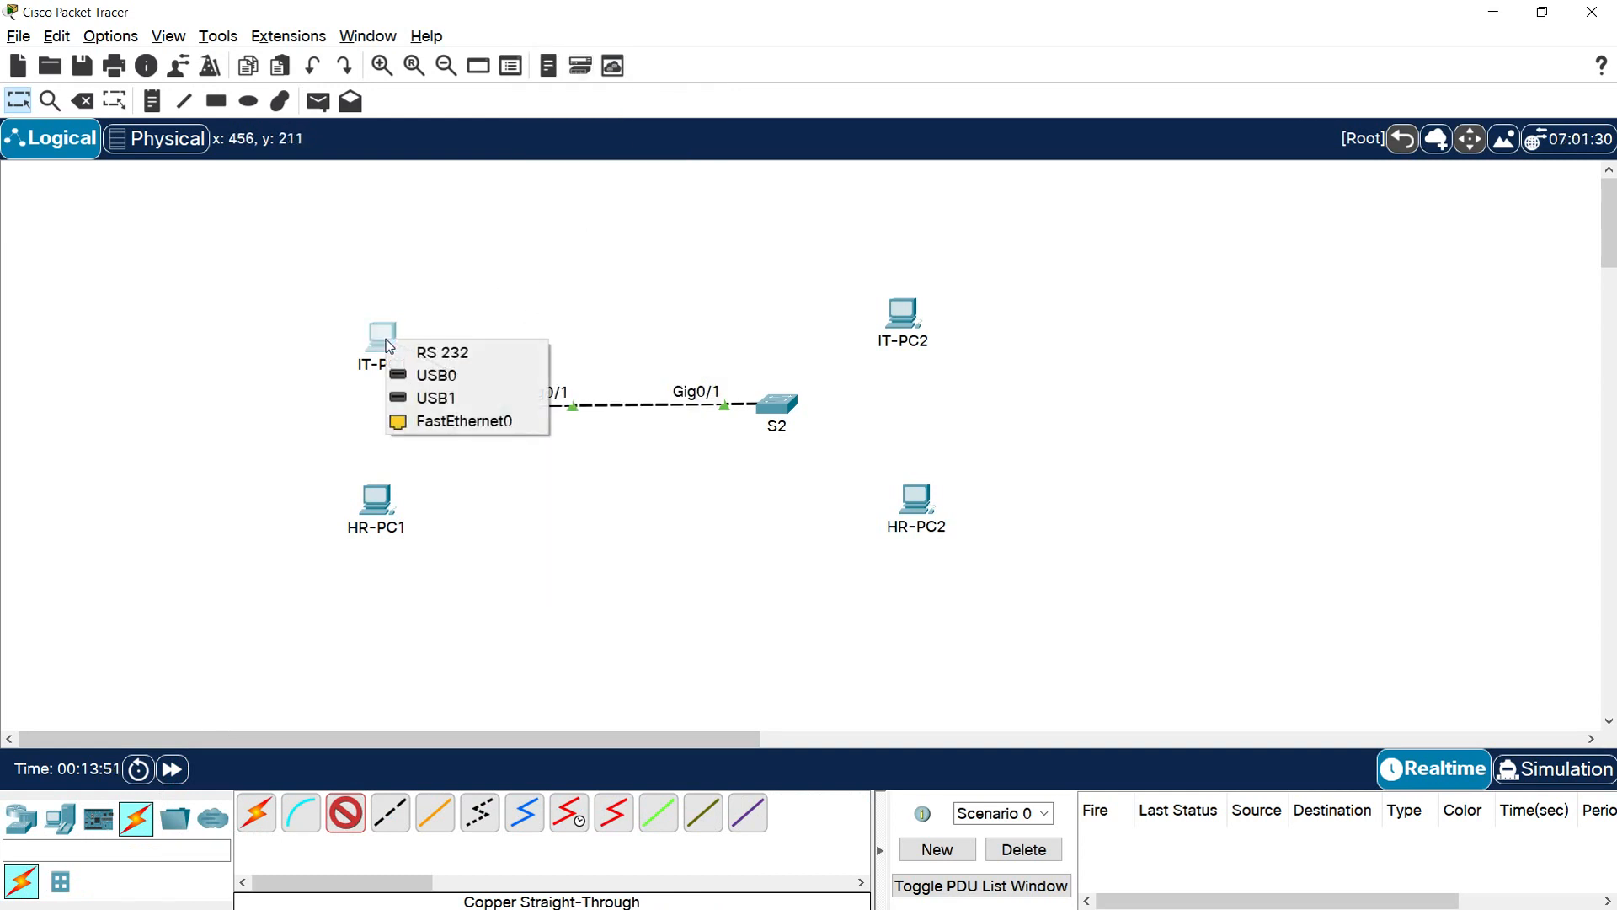
pyautogui.click(453, 421)
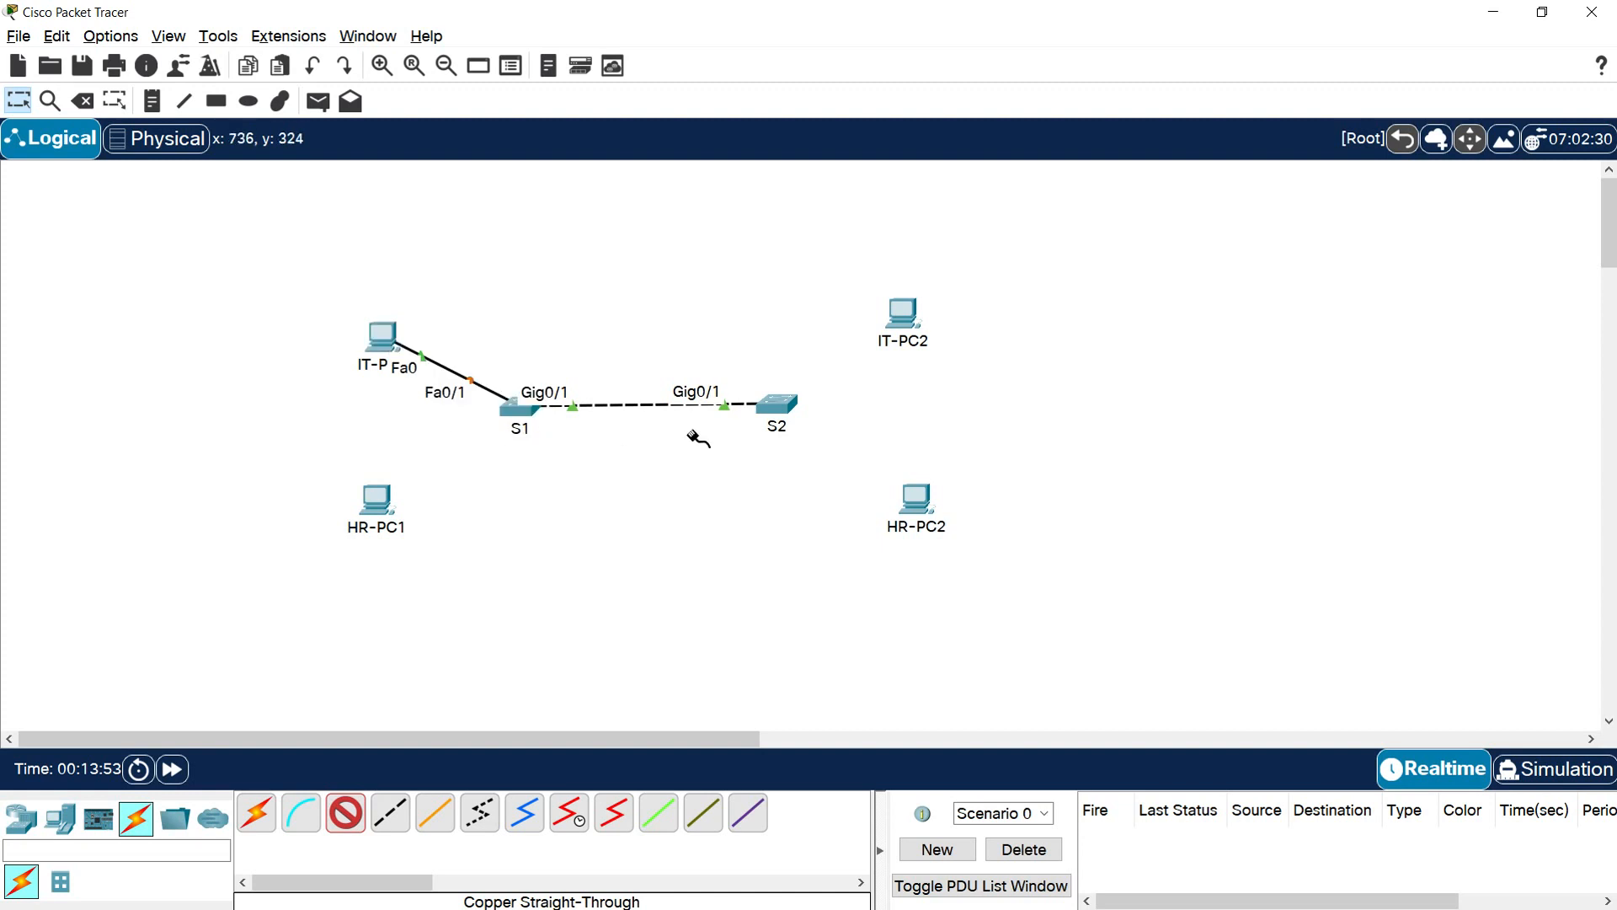
# Connect S2 FastEthernet0/1 to IT-PC2 FastEthernet0 with a copper straight-through cable
pyautogui.click(779, 413)
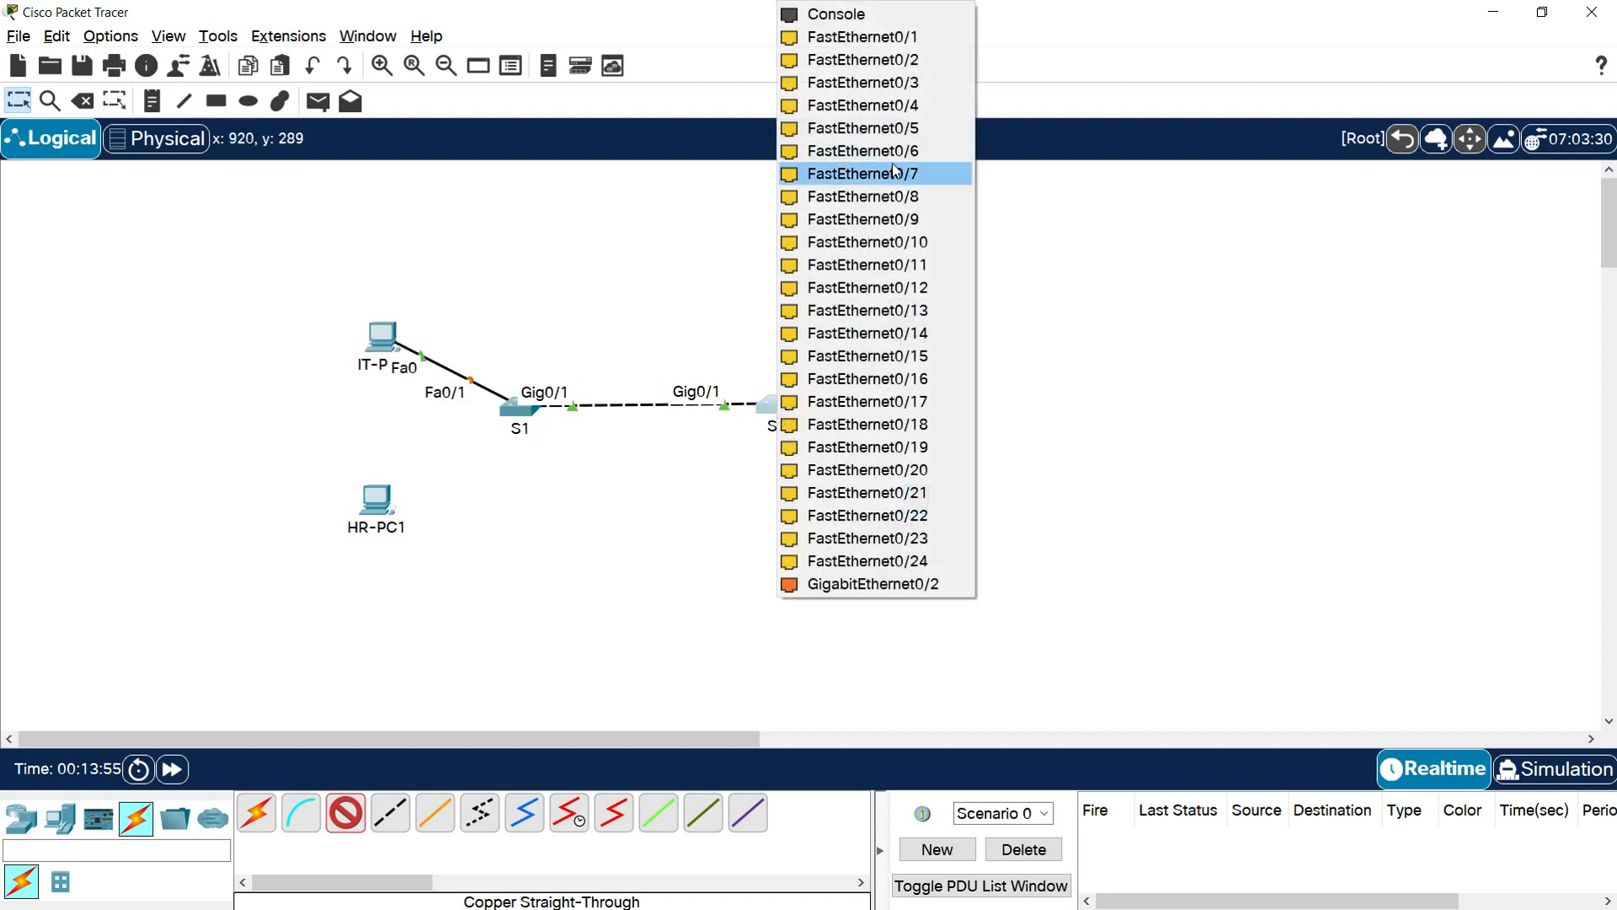
pyautogui.click(866, 46)
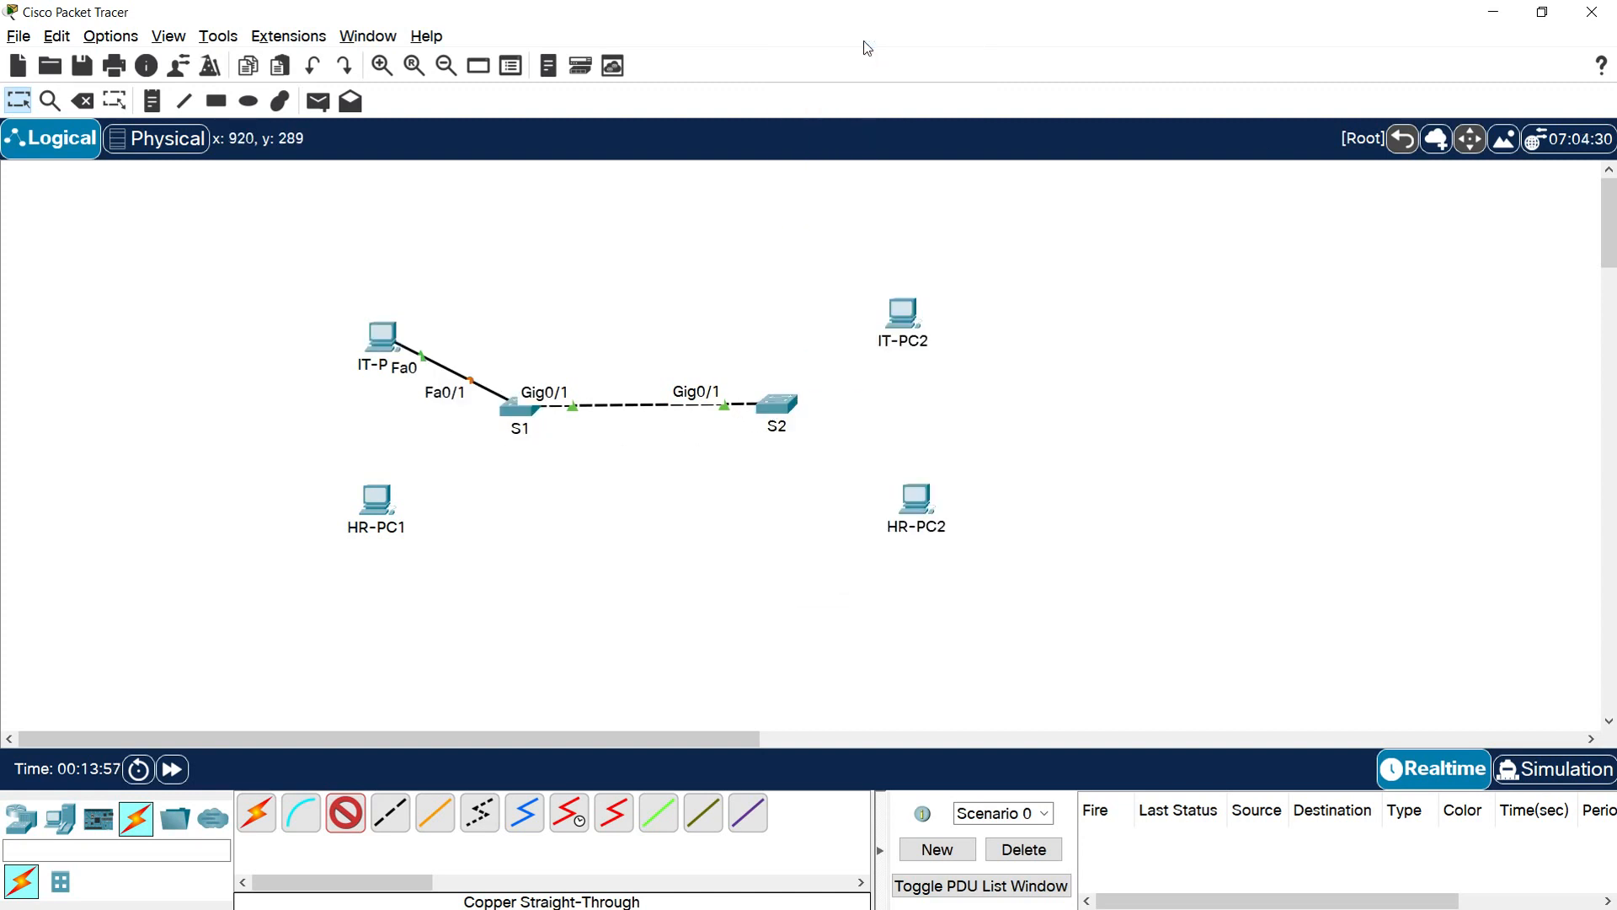
pyautogui.click(904, 321)
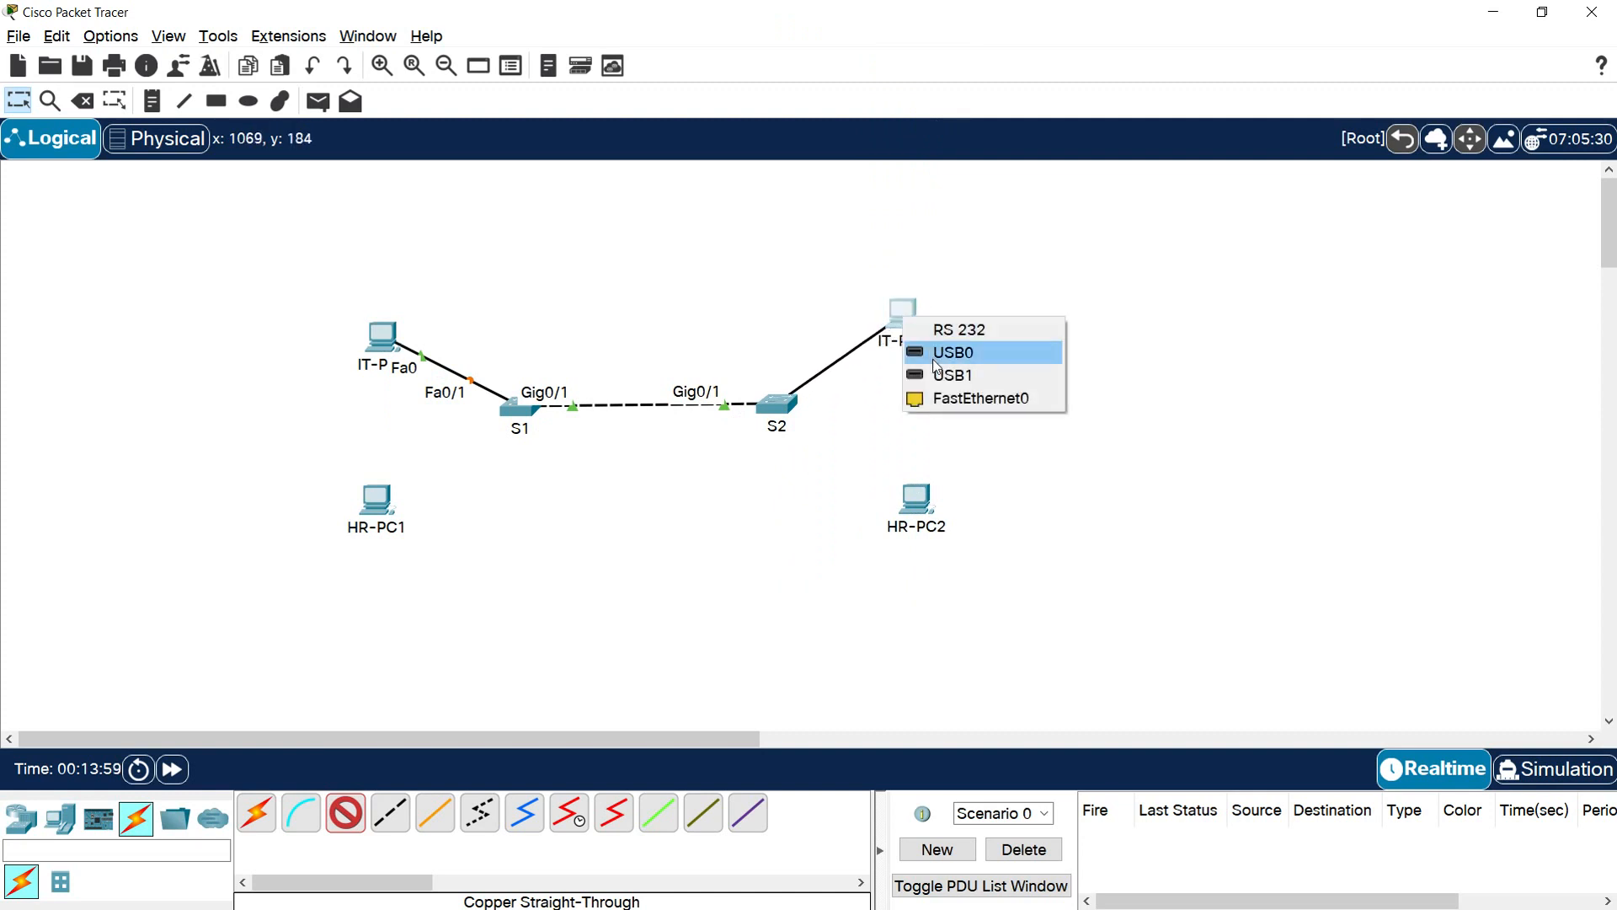
pyautogui.click(947, 399)
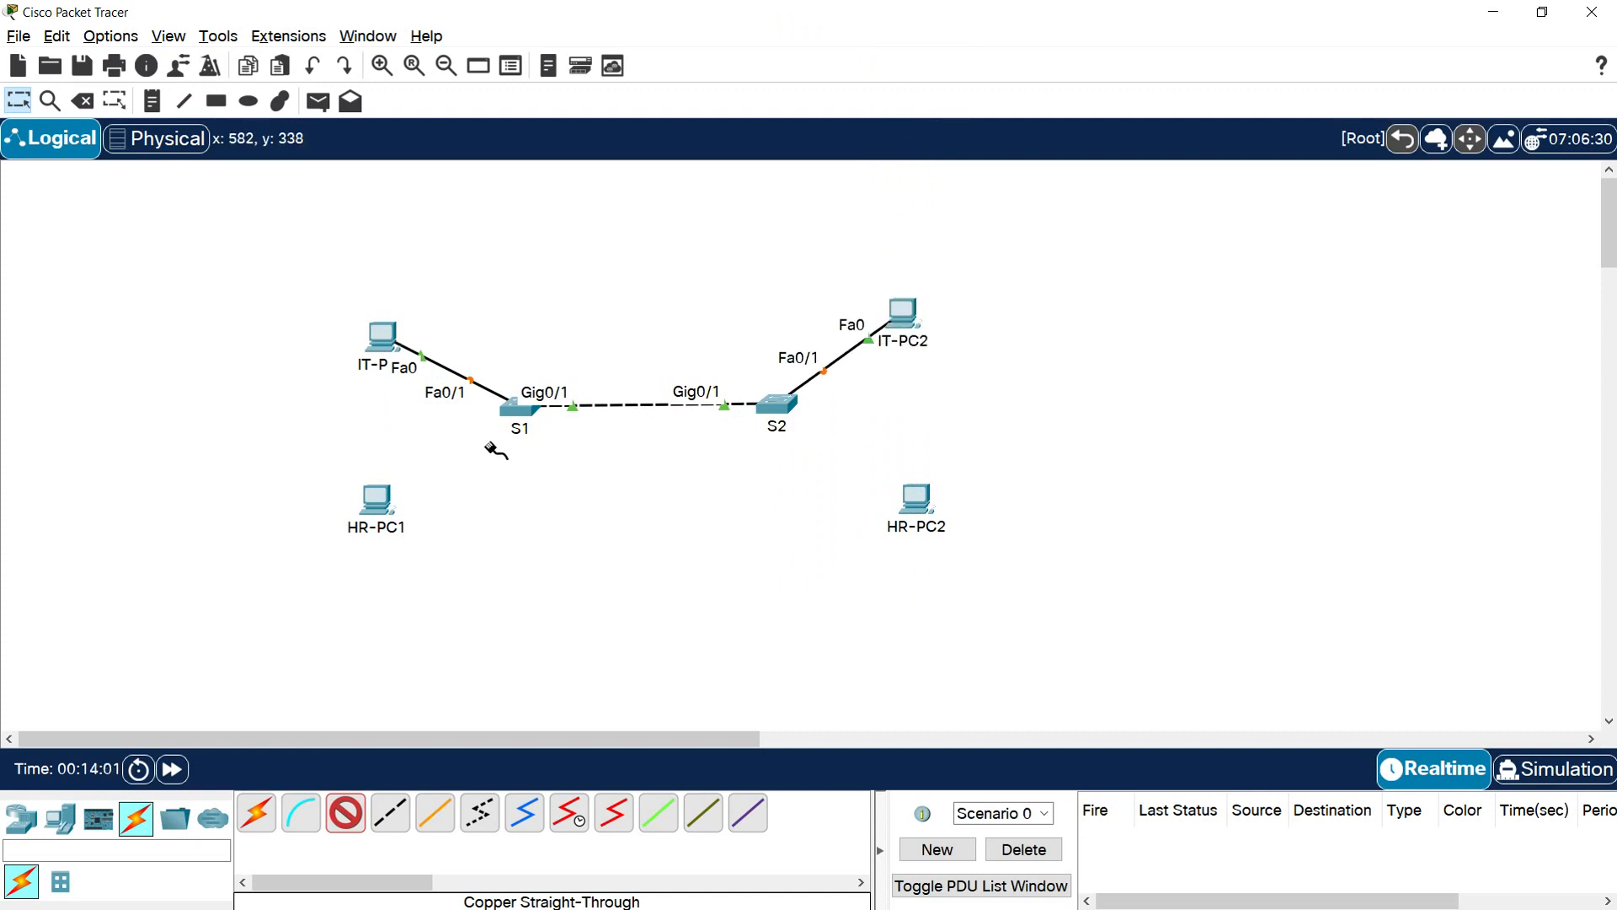
# Connect S1 FastEthernet0/13 to HR-PC1 FastEthernet0 with a copper straight-through cable
pyautogui.click(515, 411)
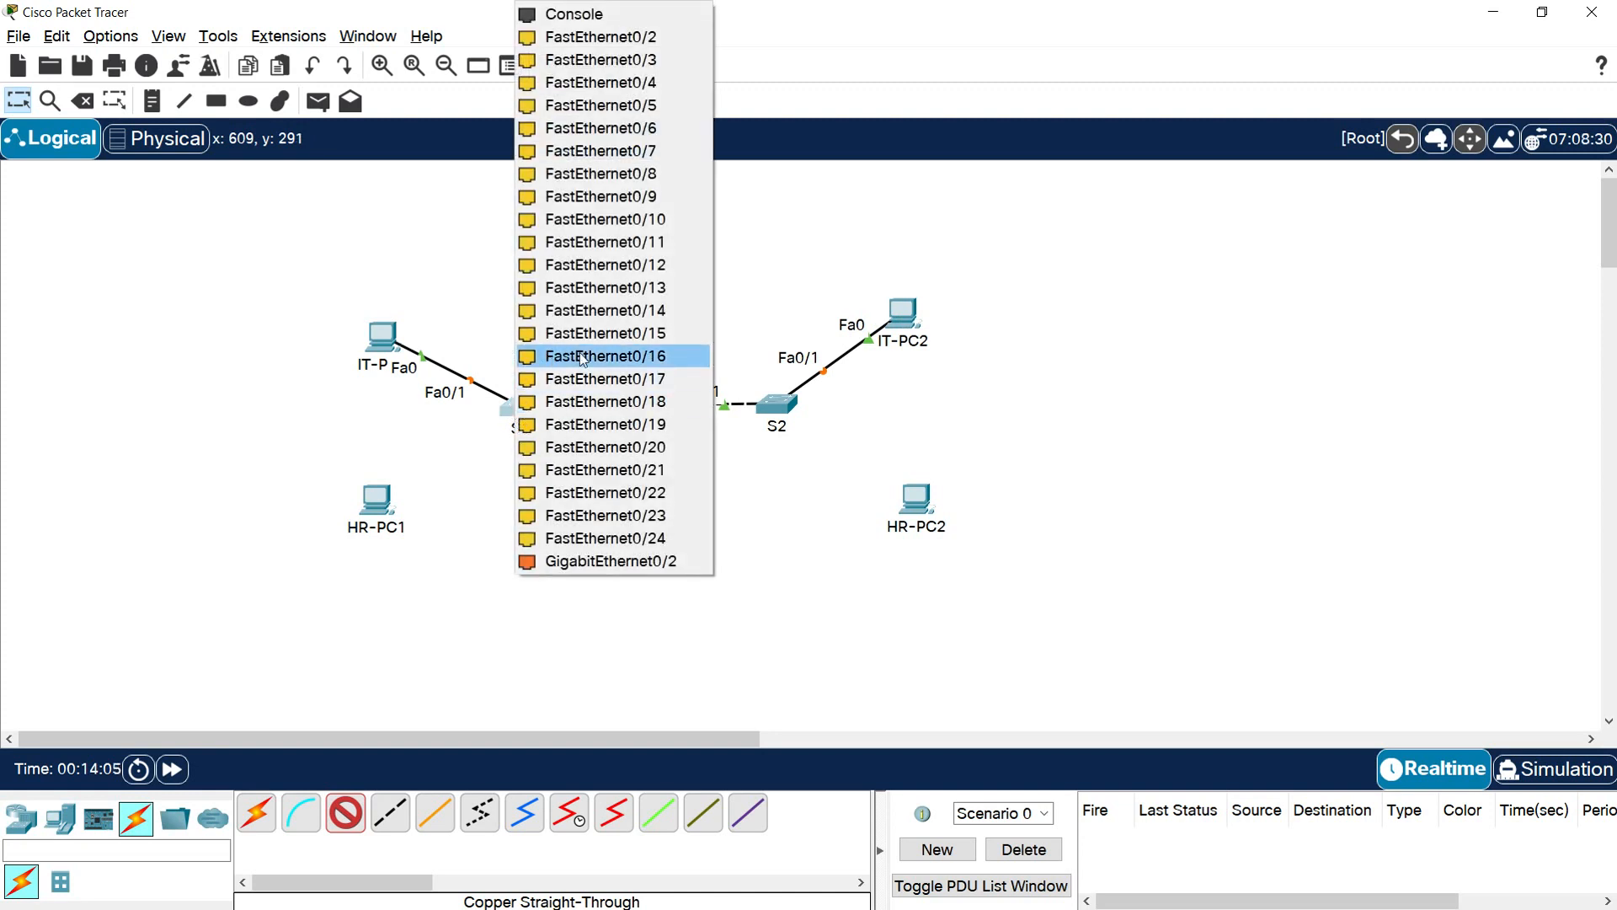
pyautogui.click(612, 291)
pyautogui.click(382, 506)
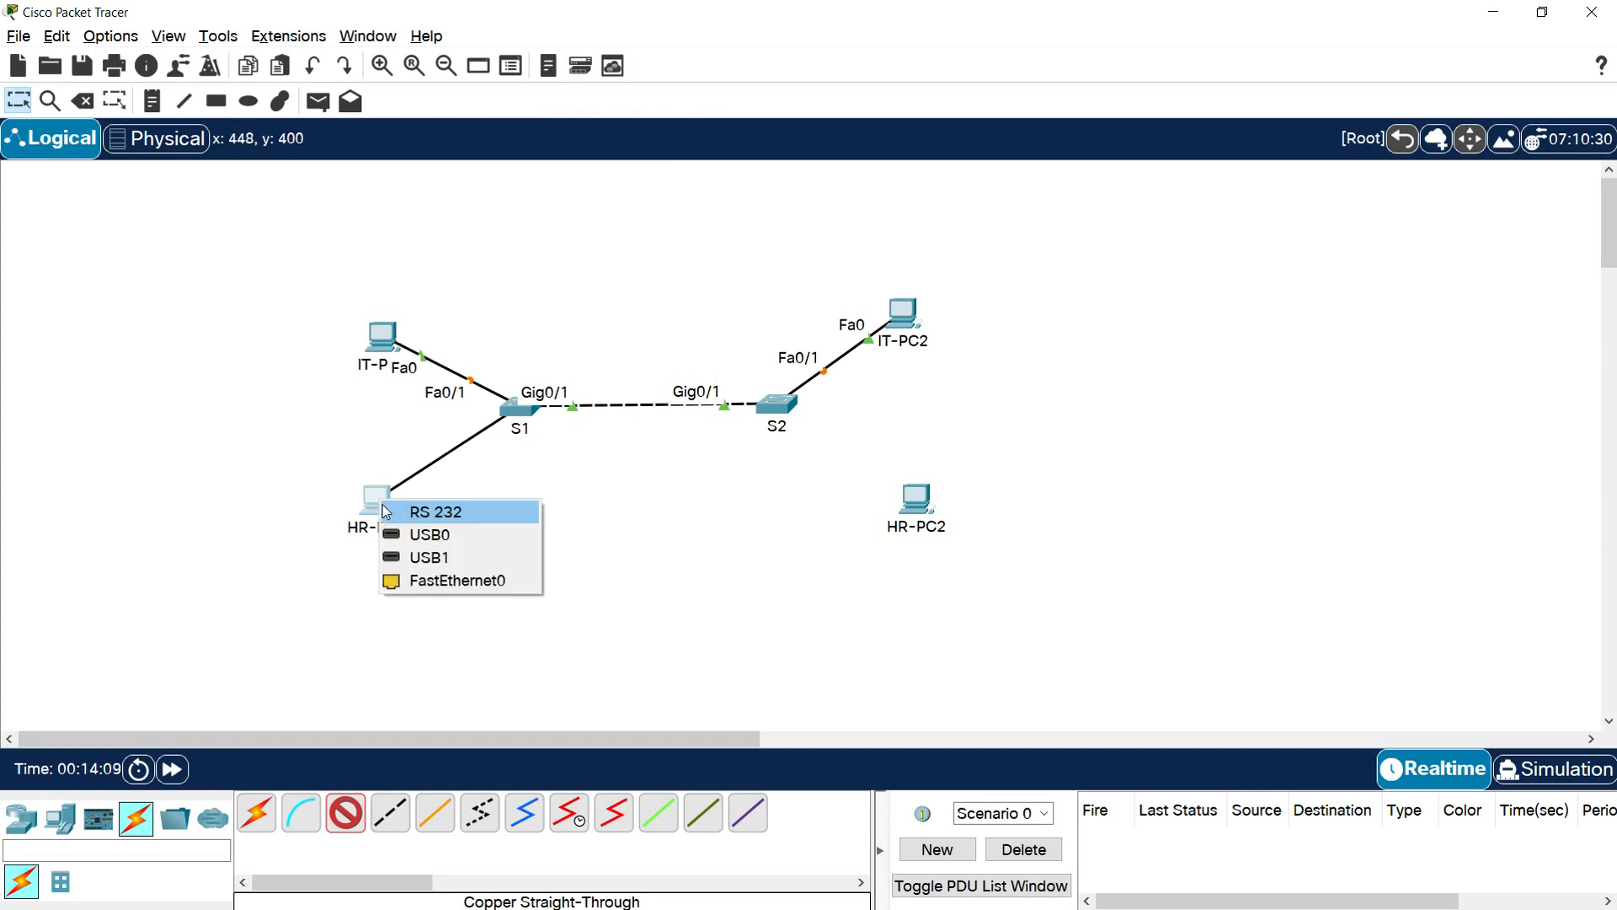
pyautogui.click(405, 581)
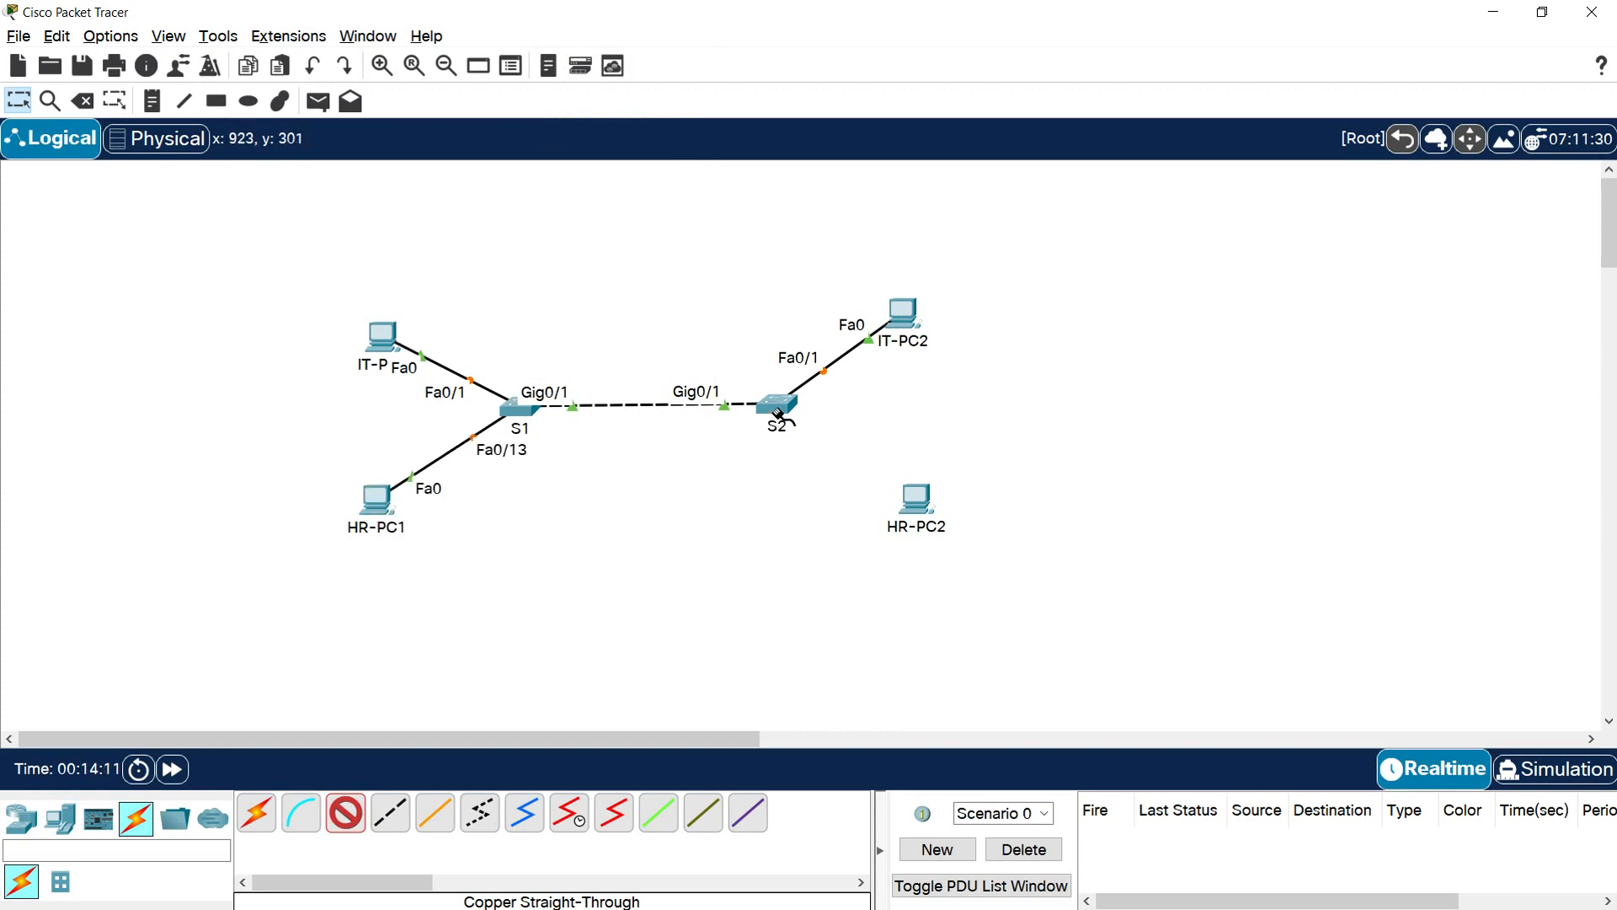
# Connect S2 FastEthernet0/13 to HR-PC2 FastEthernet0 with a copper straight-through cable
pyautogui.click(778, 413)
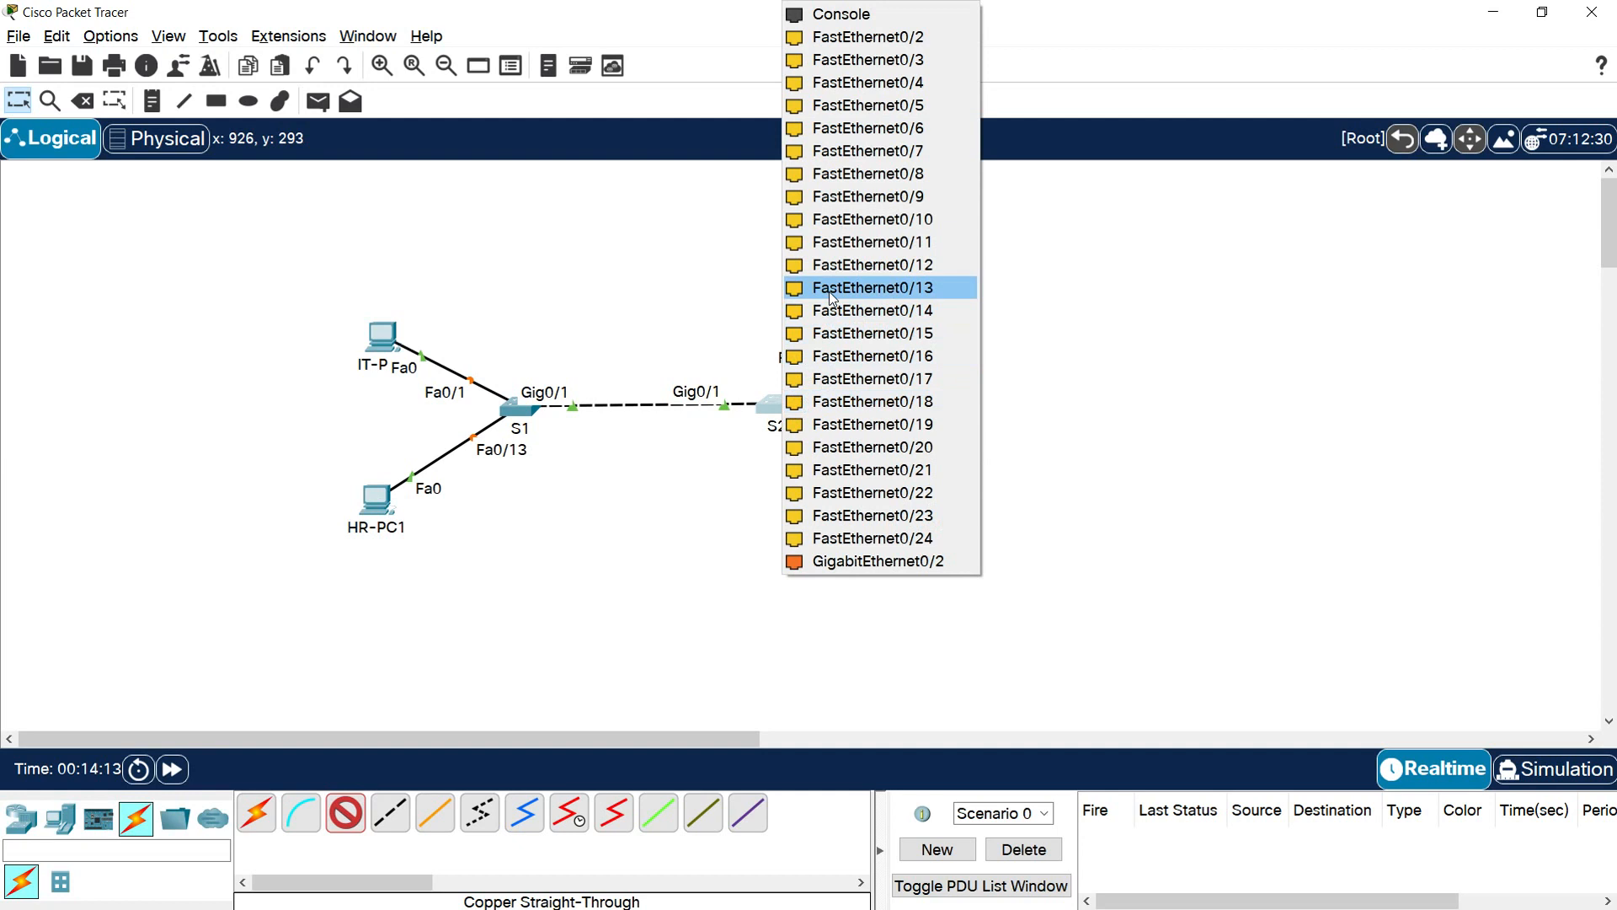
pyautogui.click(877, 288)
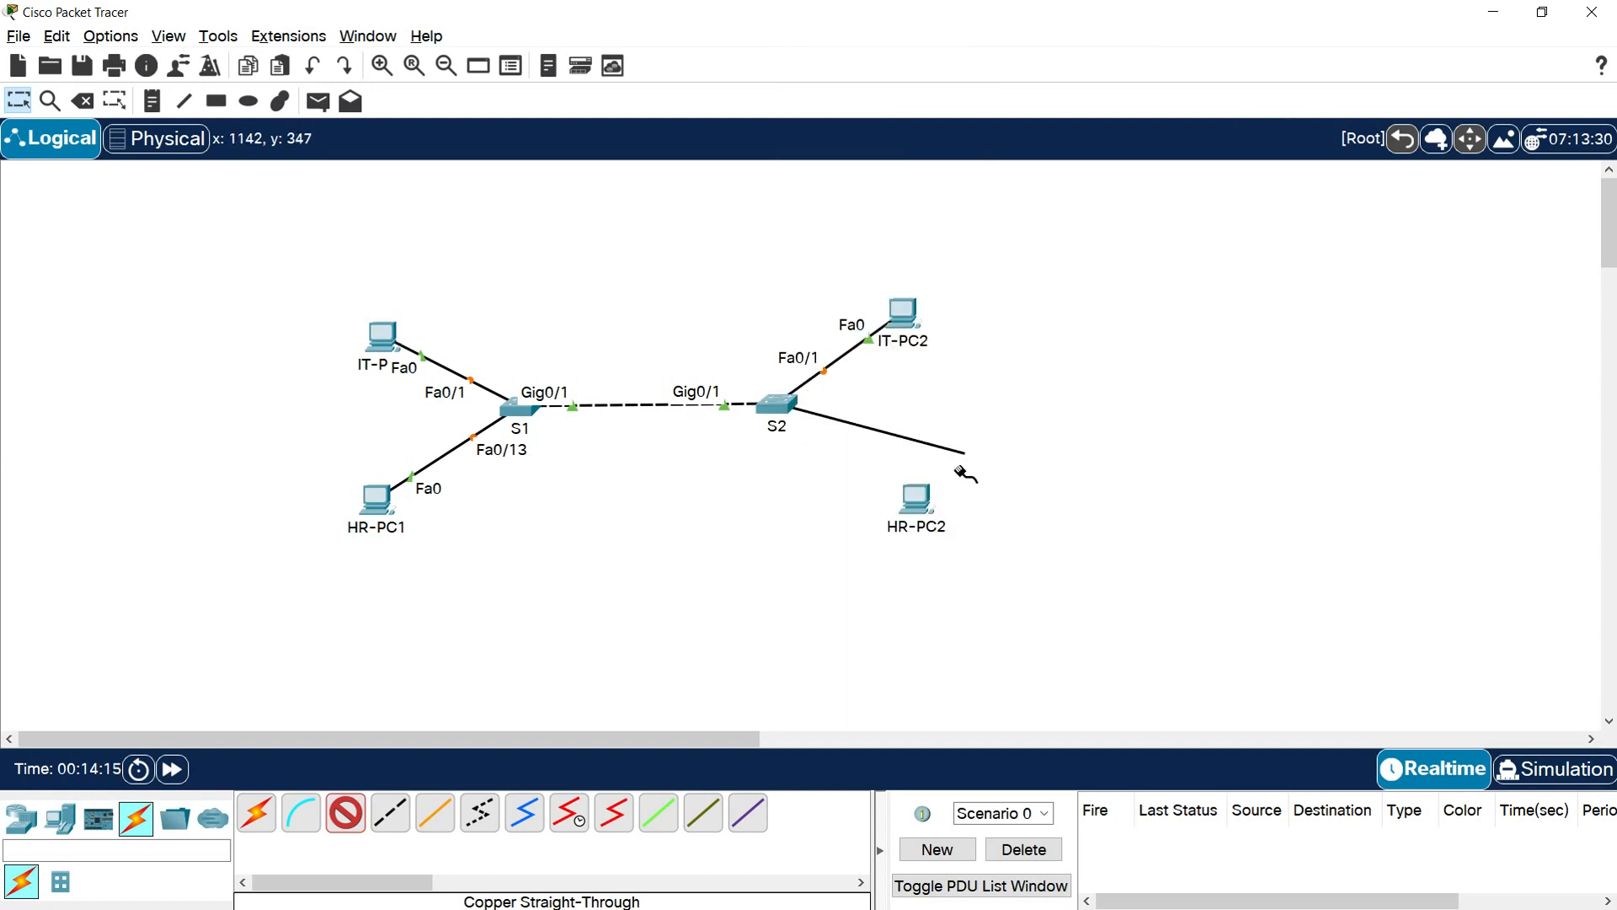
pyautogui.click(924, 510)
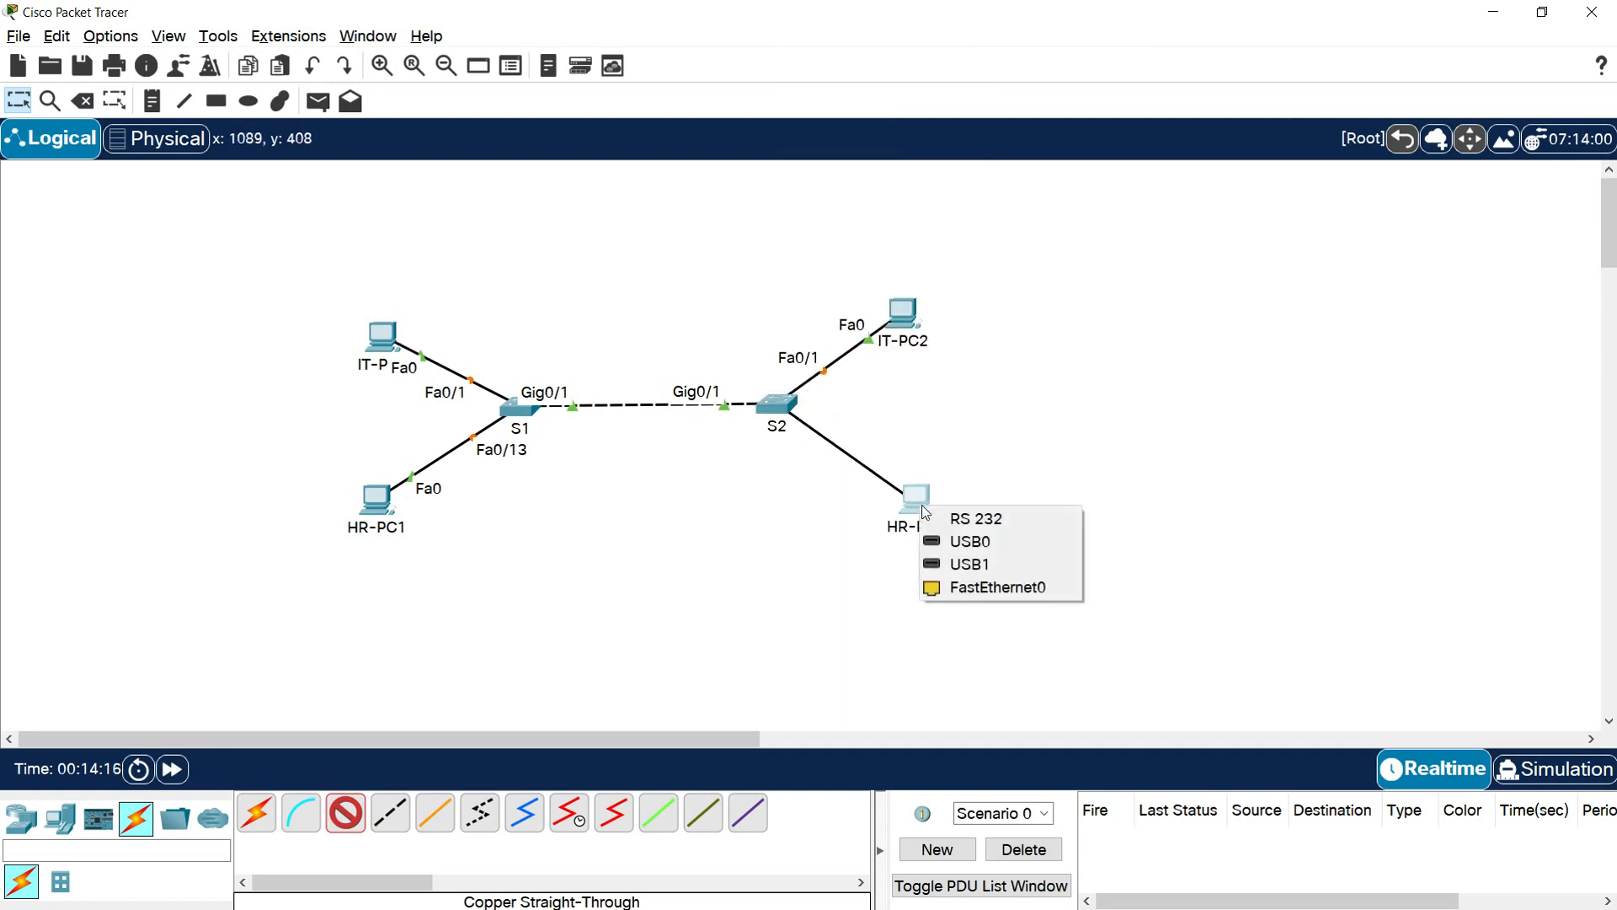
pyautogui.click(985, 588)
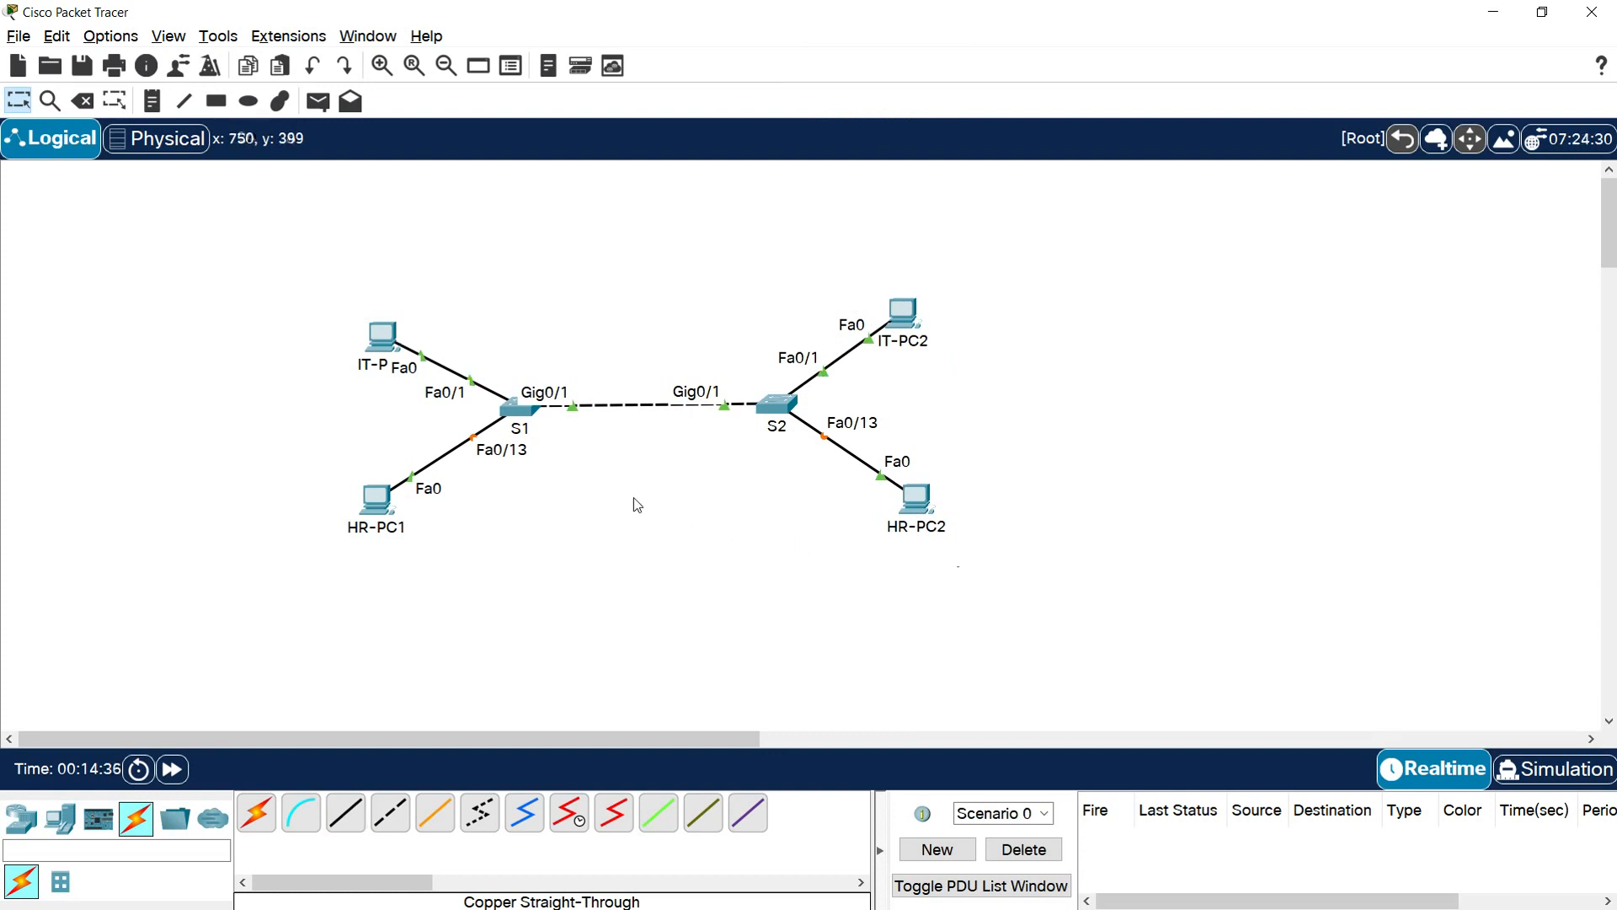
# Spread the four PCs farther from their switches, moving the IT PCs up and outward and the HR PCs down
pyautogui.moveTo(390, 340); pyautogui.dragTo(374, 320)
pyautogui.moveTo(372, 506); pyautogui.dragTo(373, 529)
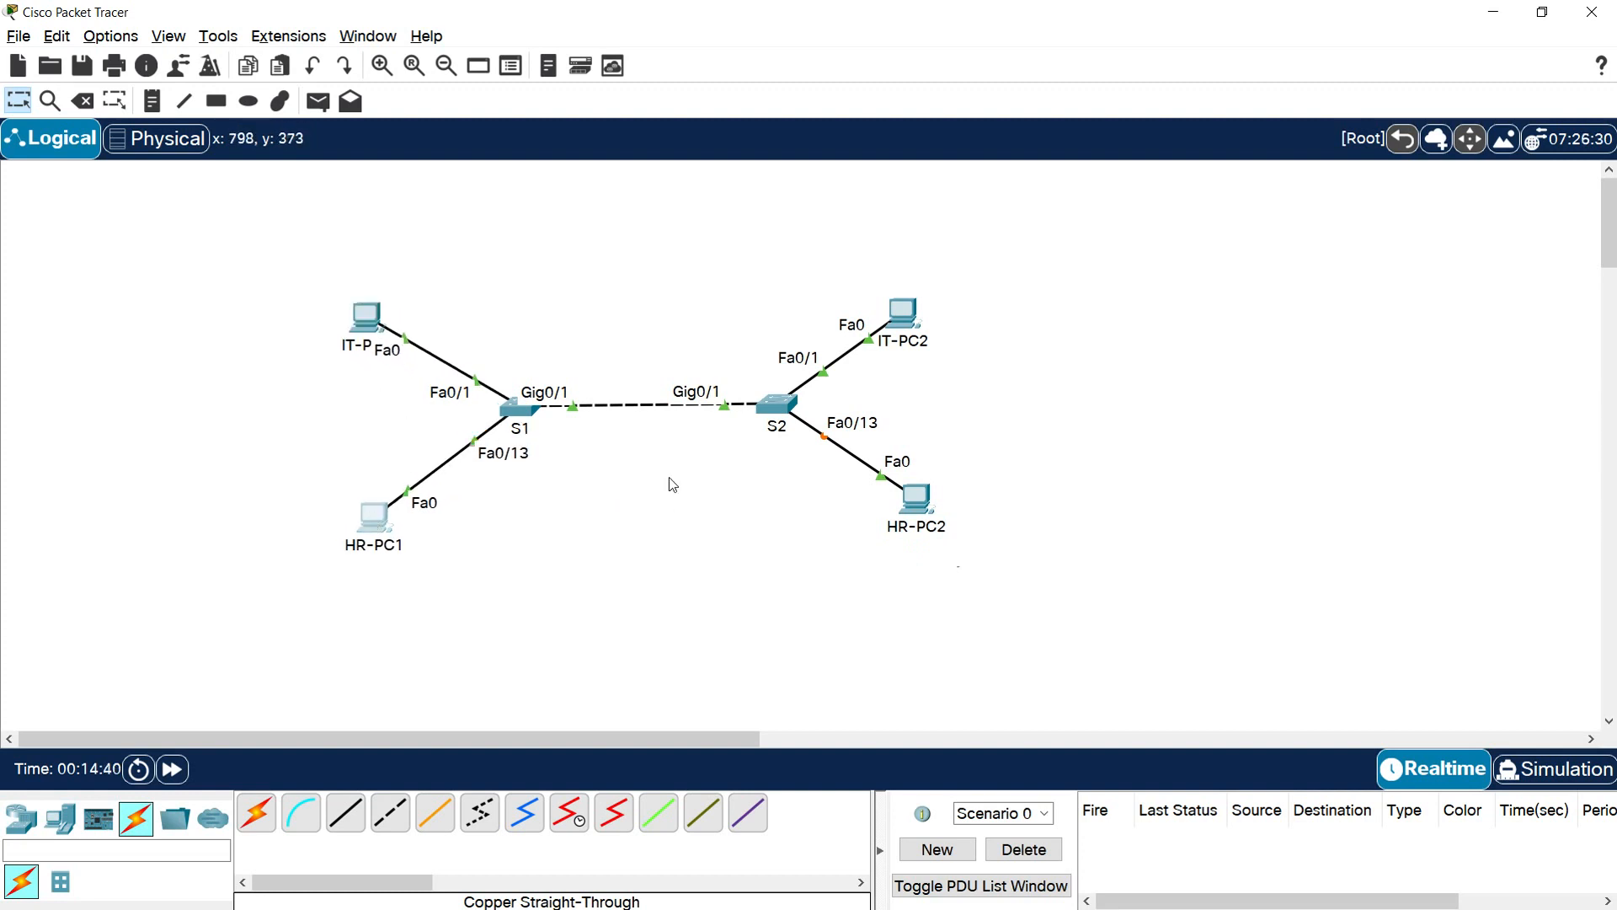
pyautogui.moveTo(908, 327); pyautogui.dragTo(928, 307)
pyautogui.moveTo(922, 514); pyautogui.dragTo(924, 535)
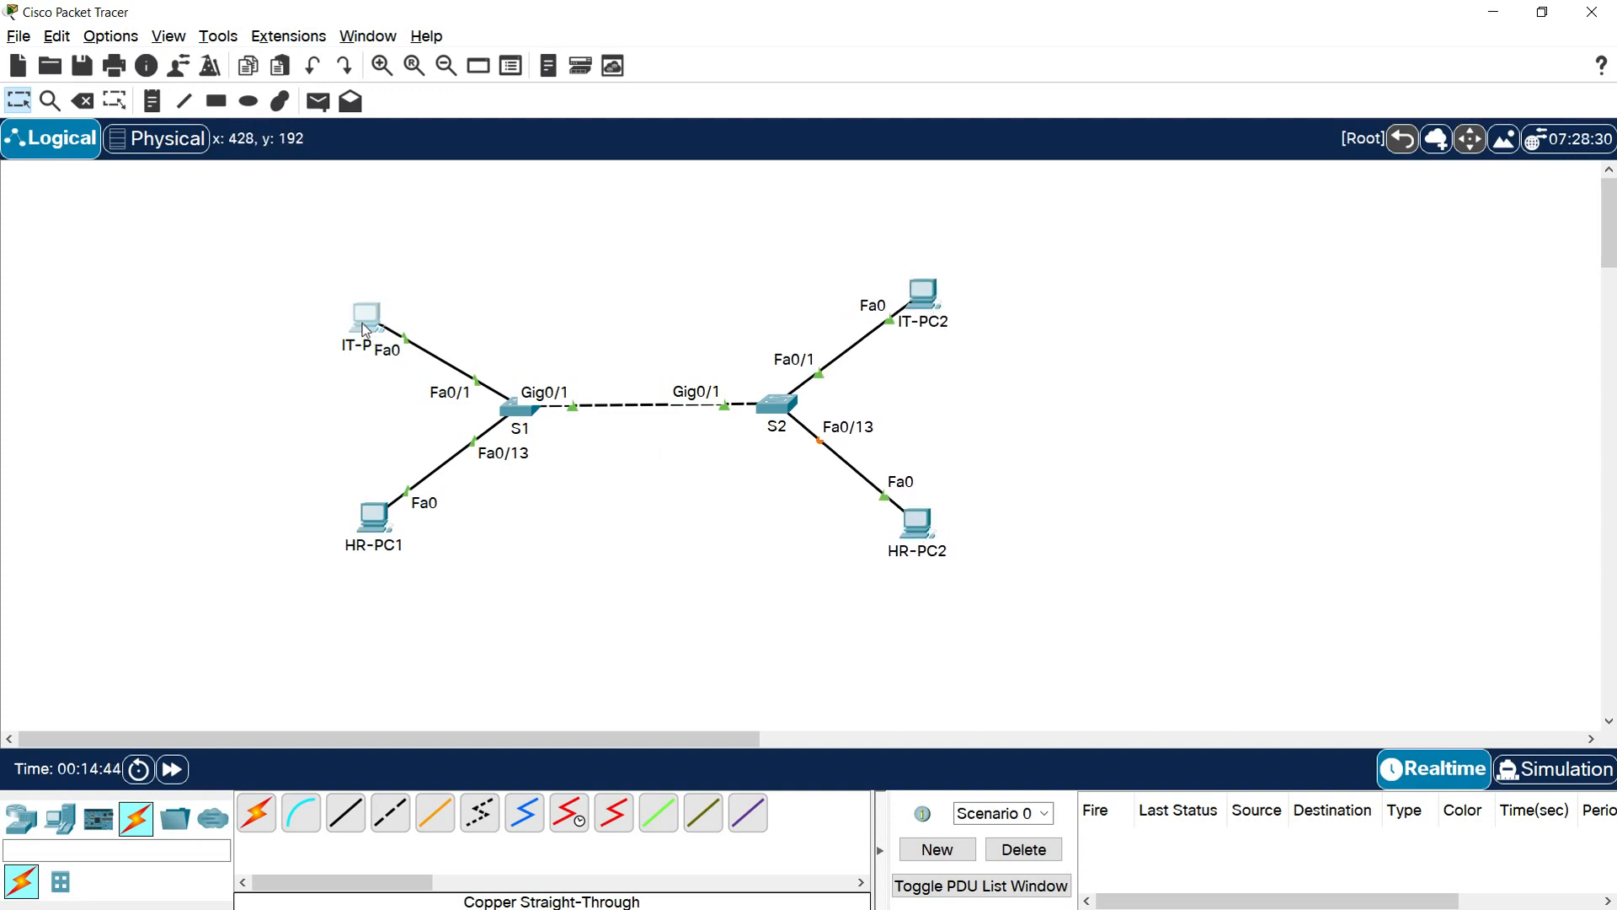
pyautogui.moveTo(366, 328); pyautogui.dragTo(362, 313)
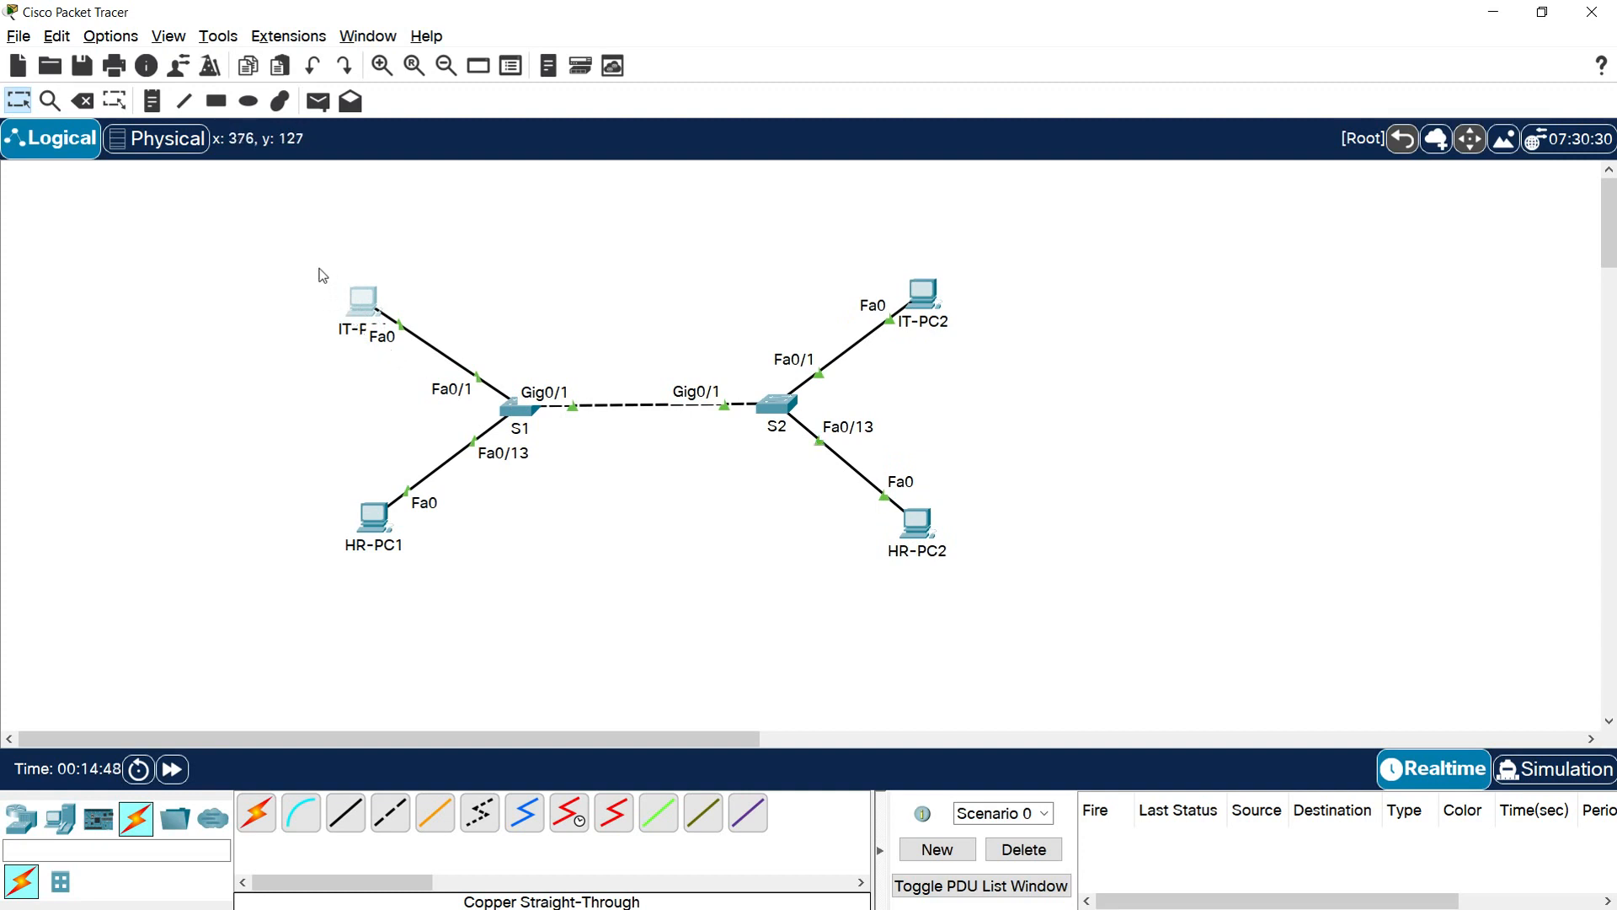
# Draw pink-filled rectangles around IT-PC1 and IT-PC2, plus an empty pink label box to the right of IT-PC2
pyautogui.click(216, 101)
pyautogui.click(709, 153)
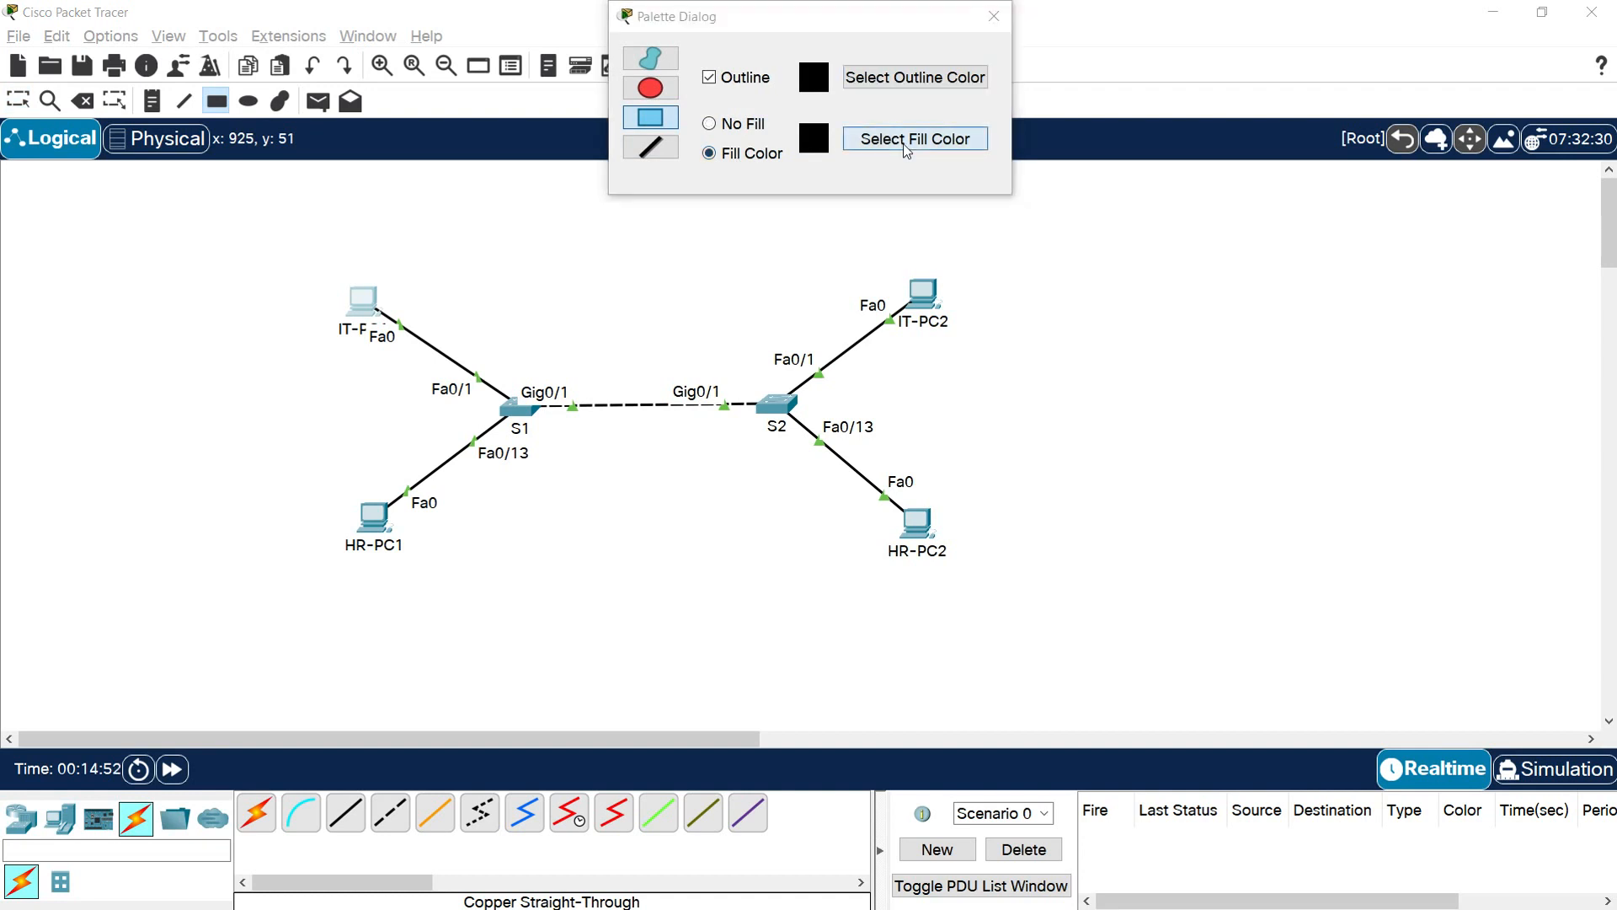
pyautogui.click(915, 138)
pyautogui.click(781, 408)
pyautogui.click(930, 622)
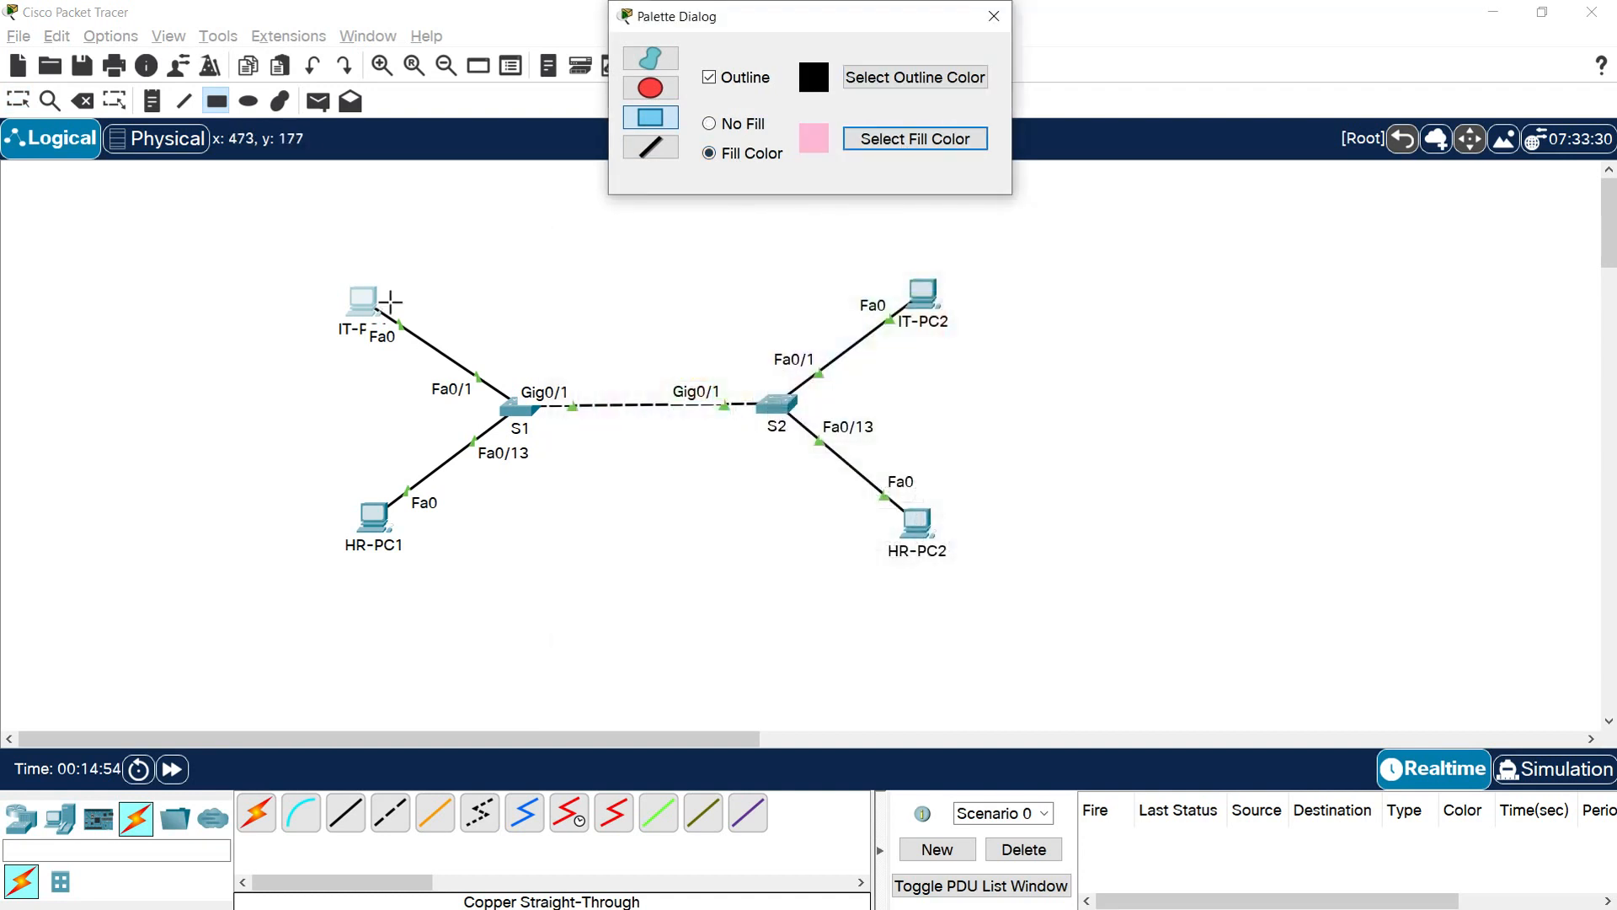
pyautogui.moveTo(322, 275); pyautogui.dragTo(419, 353)
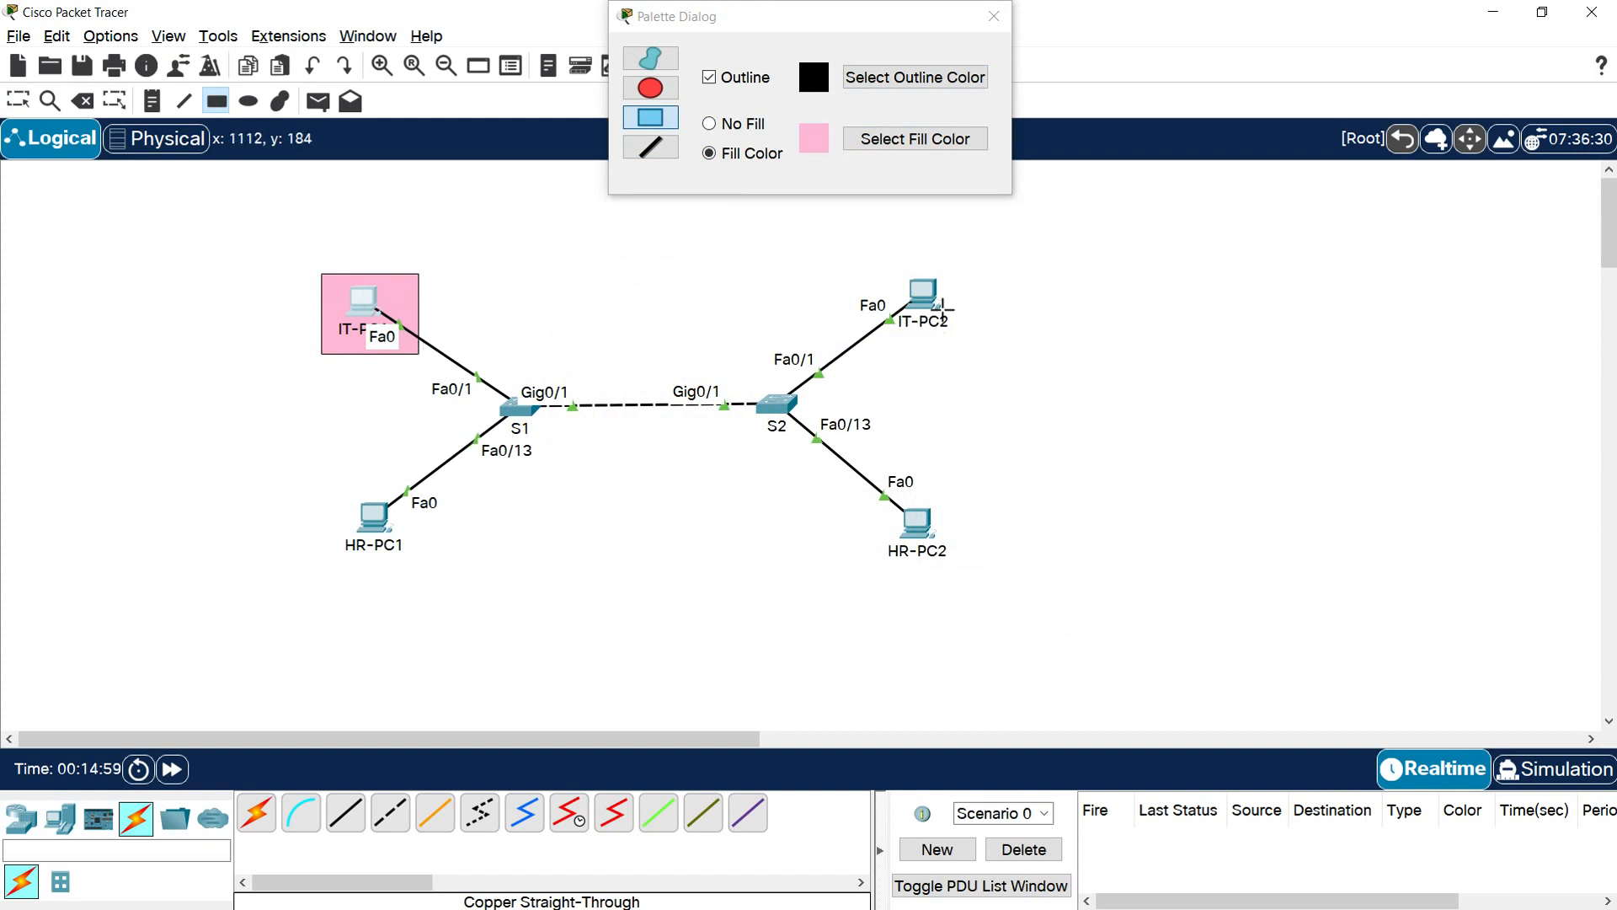
pyautogui.moveTo(966, 265)
pyautogui.mouseDown()
pyautogui.moveTo(923, 320)
pyautogui.moveTo(870, 340)
pyautogui.mouseUp()
pyautogui.moveTo(1016, 275); pyautogui.dragTo(1240, 334)
# Draw light purple-filled rectangles around HR-PC1 and HR-PC2, plus an empty purple label box to the right of HR-PC2
pyautogui.click(868, 139)
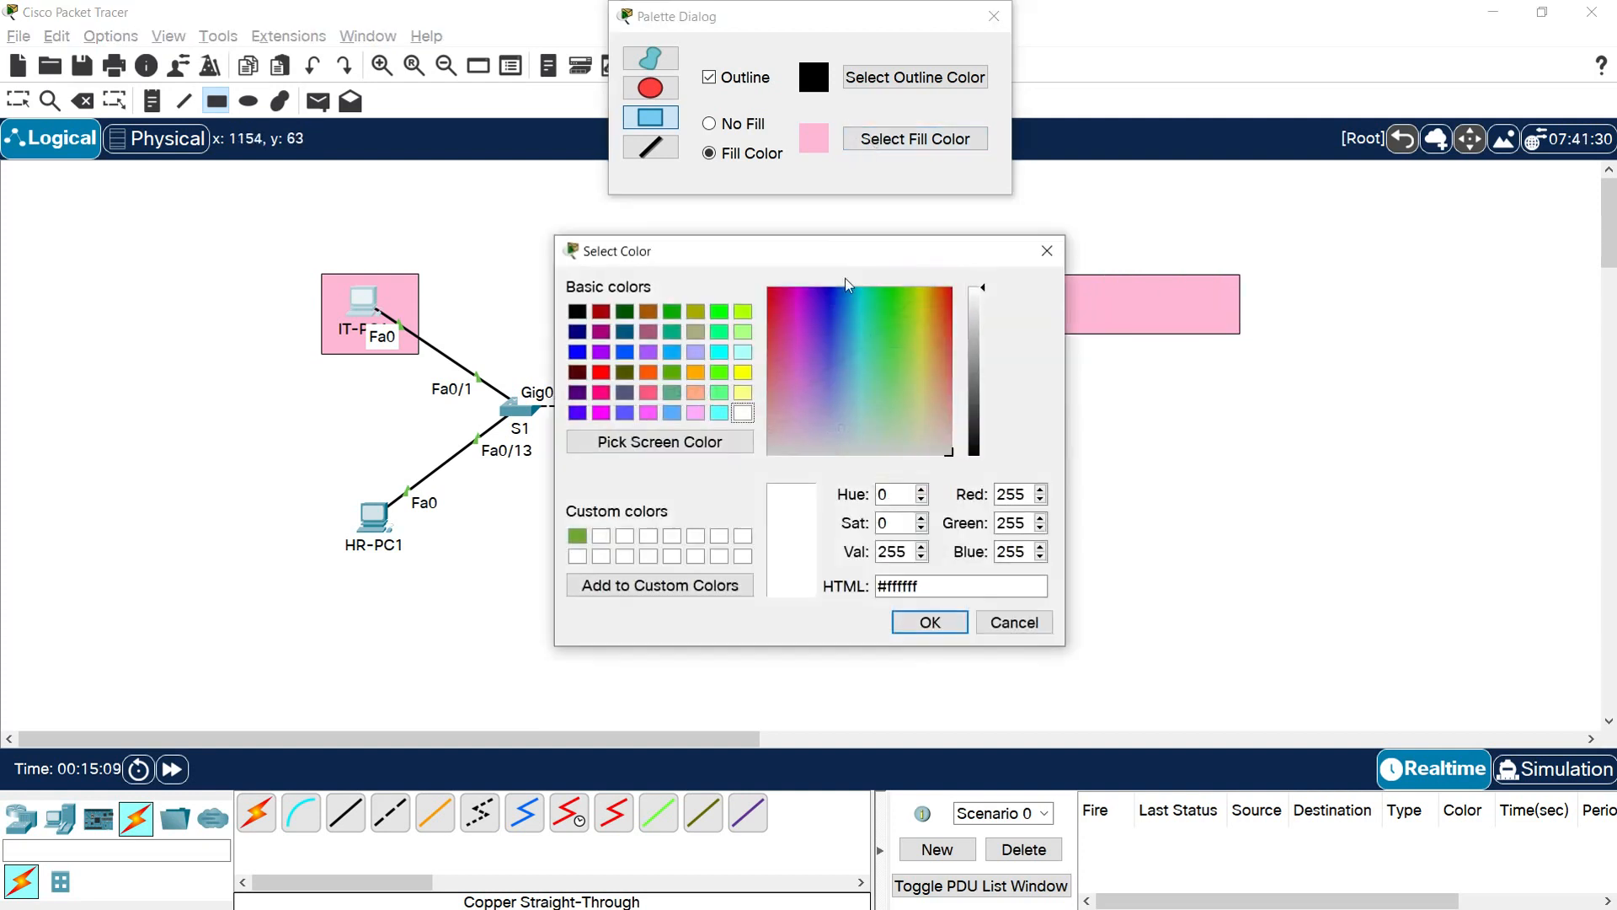
pyautogui.click(827, 403)
pyautogui.click(930, 621)
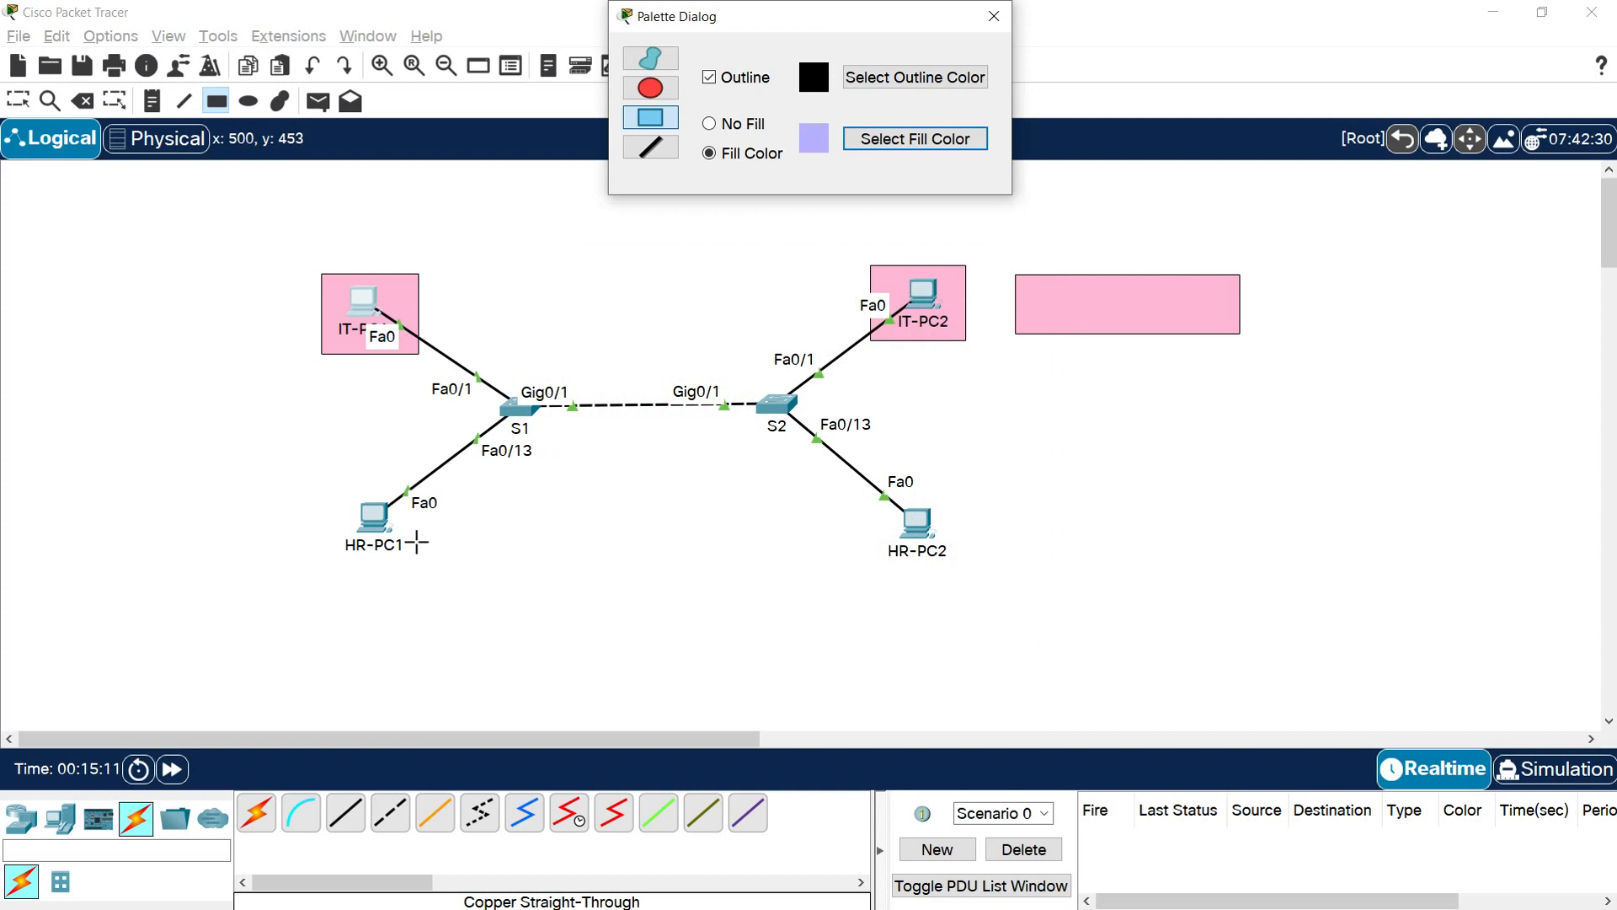
pyautogui.moveTo(386, 536); pyautogui.dragTo(435, 572)
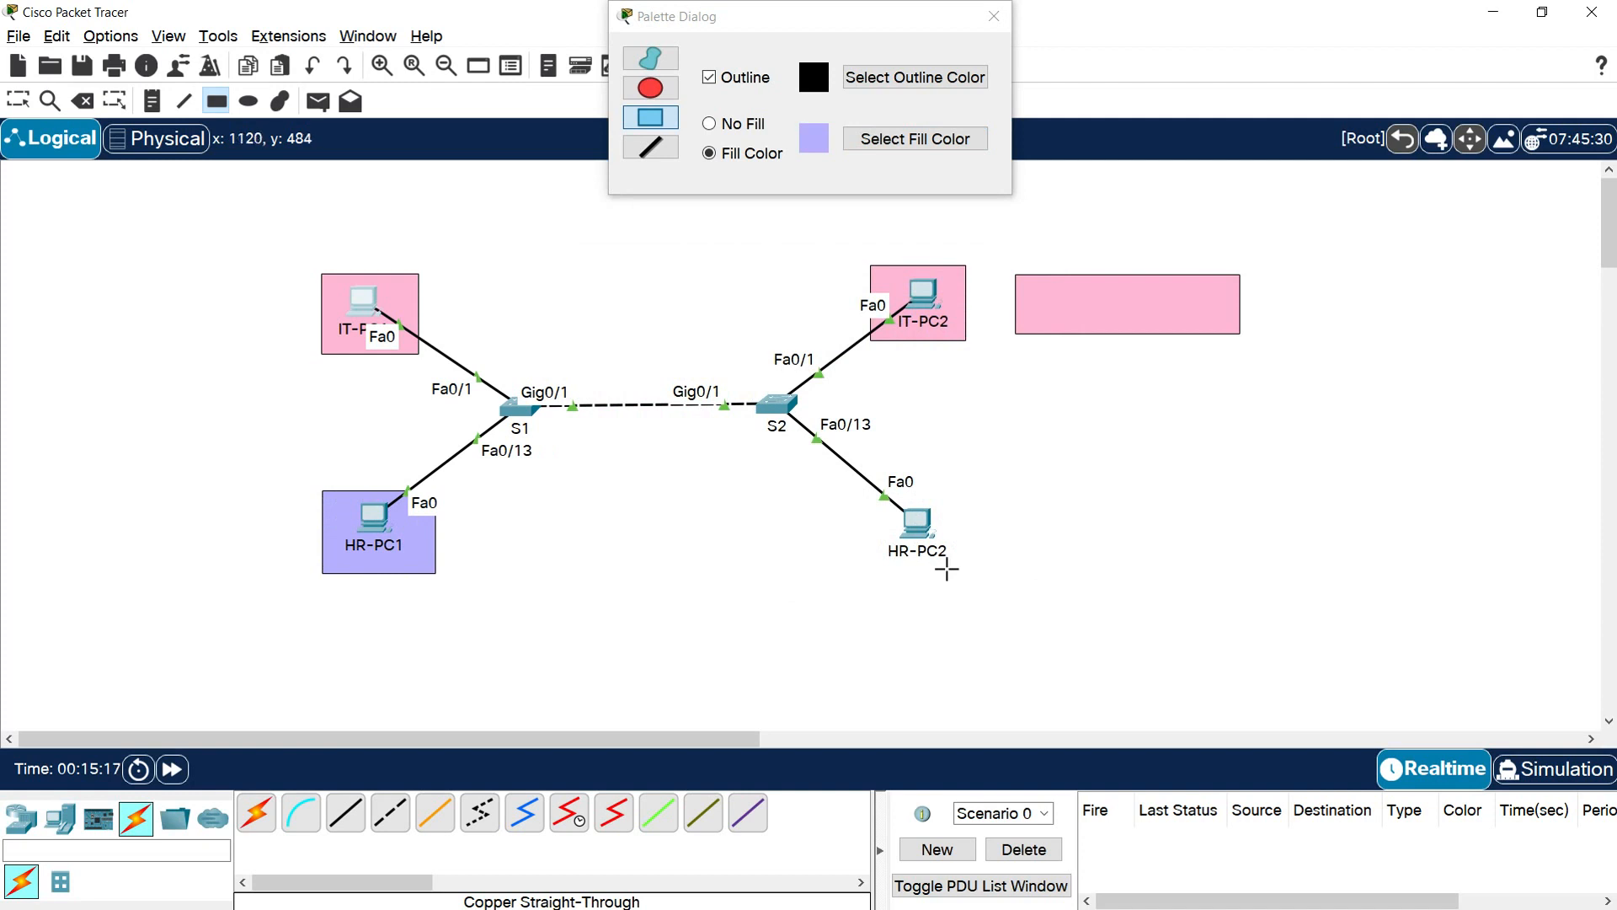
pyautogui.moveTo(880, 484); pyautogui.dragTo(873, 475)
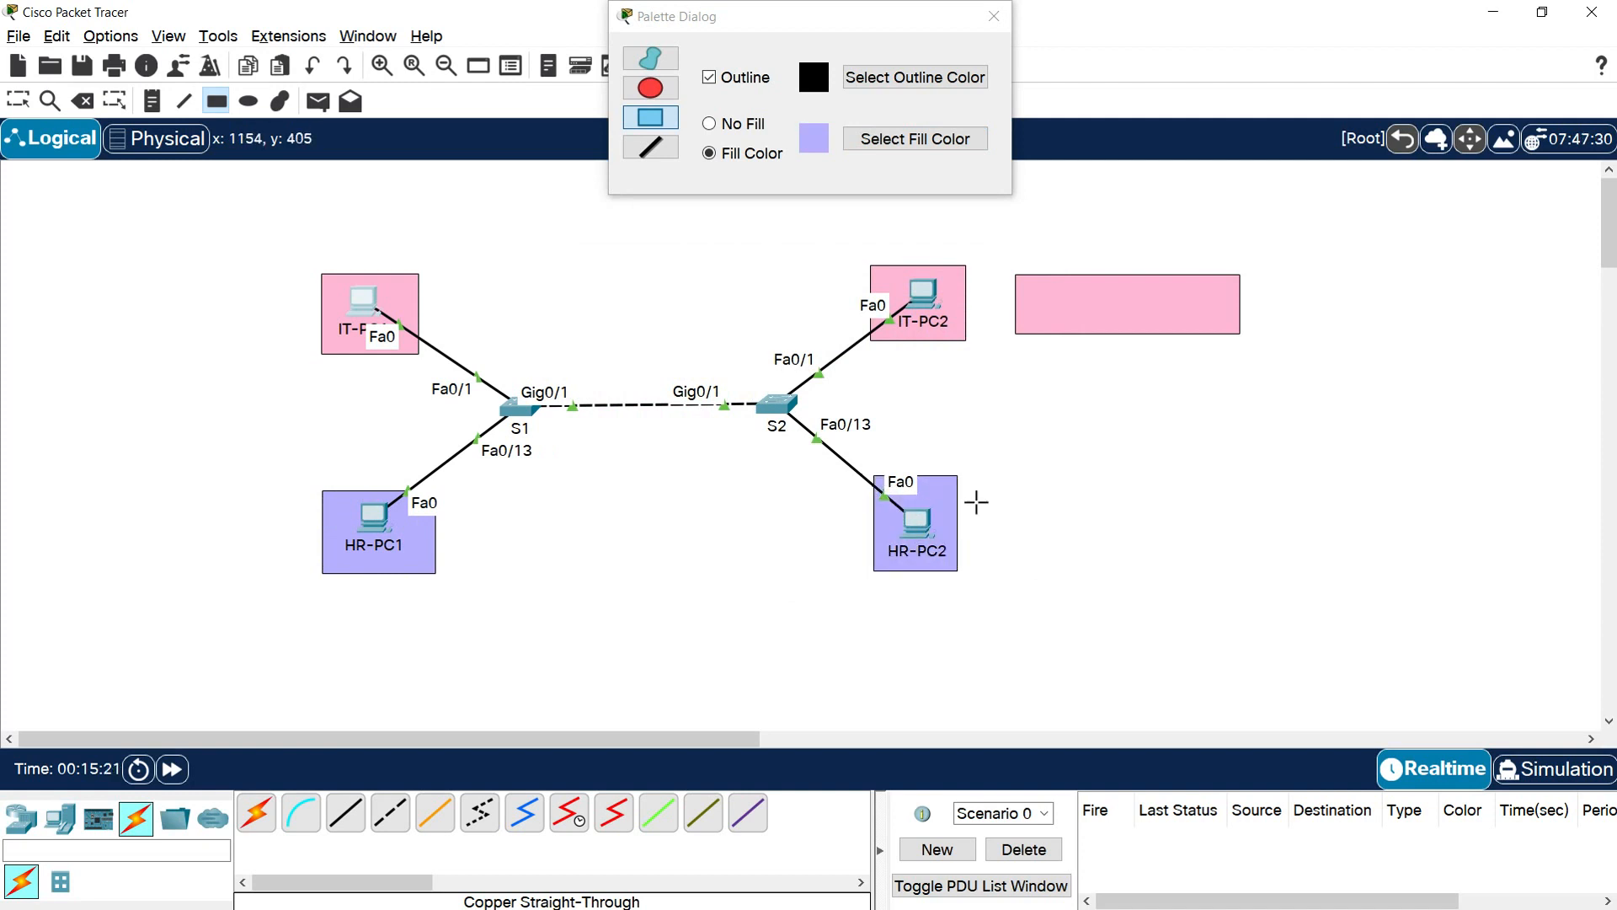
pyautogui.moveTo(991, 486); pyautogui.dragTo(1239, 548)
pyautogui.click(994, 16)
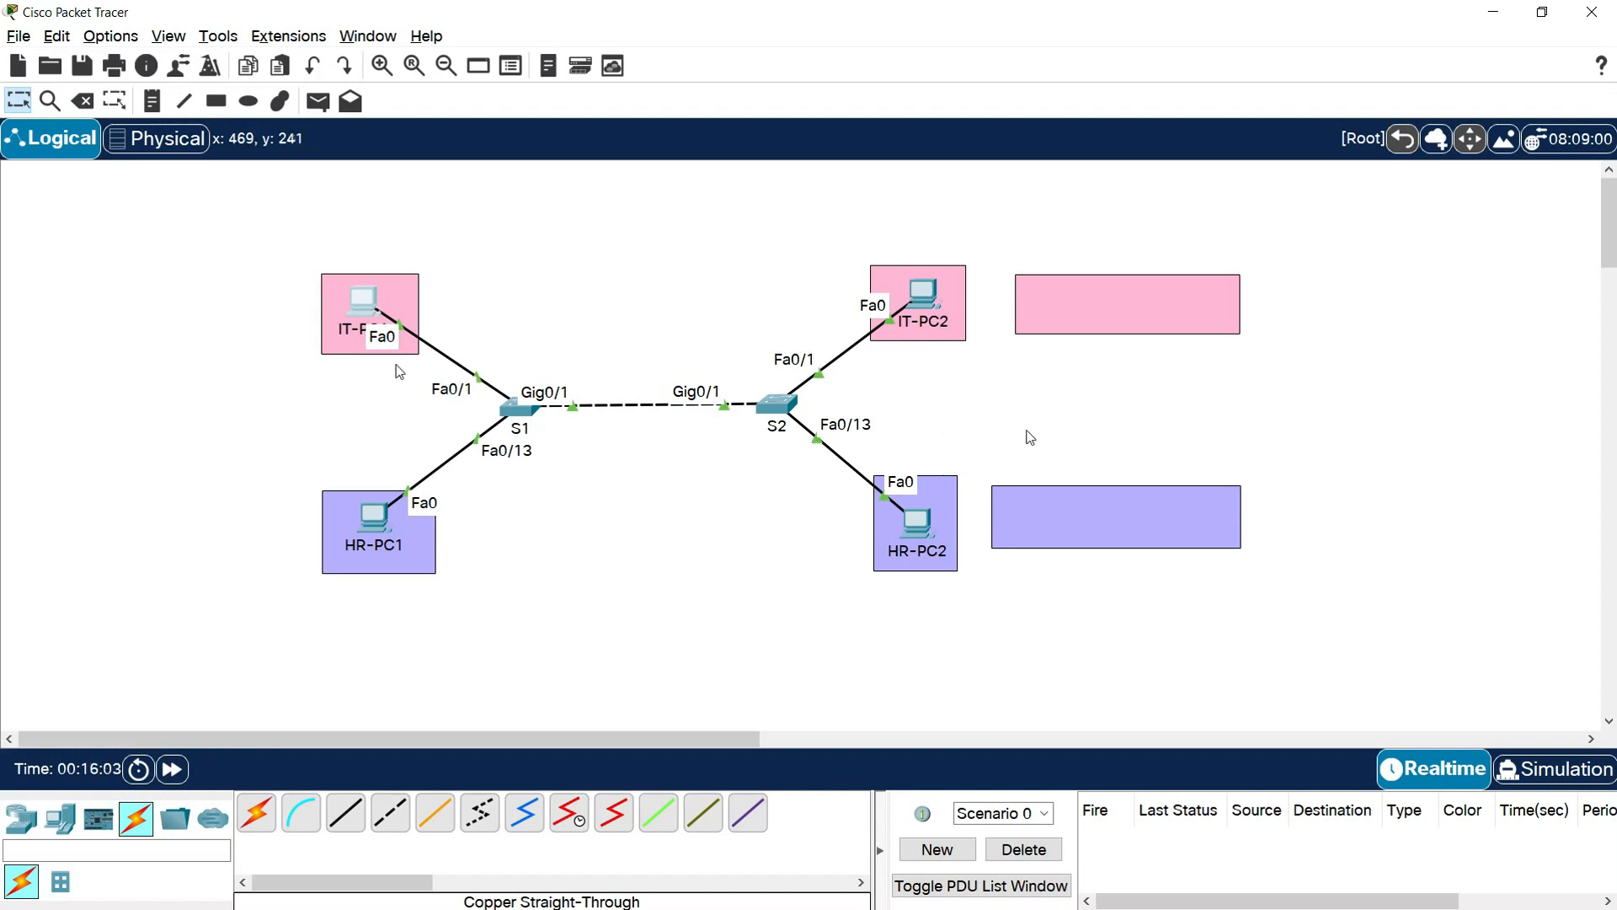
pyautogui.moveTo(263, 228); pyautogui.dragTo(966, 335)
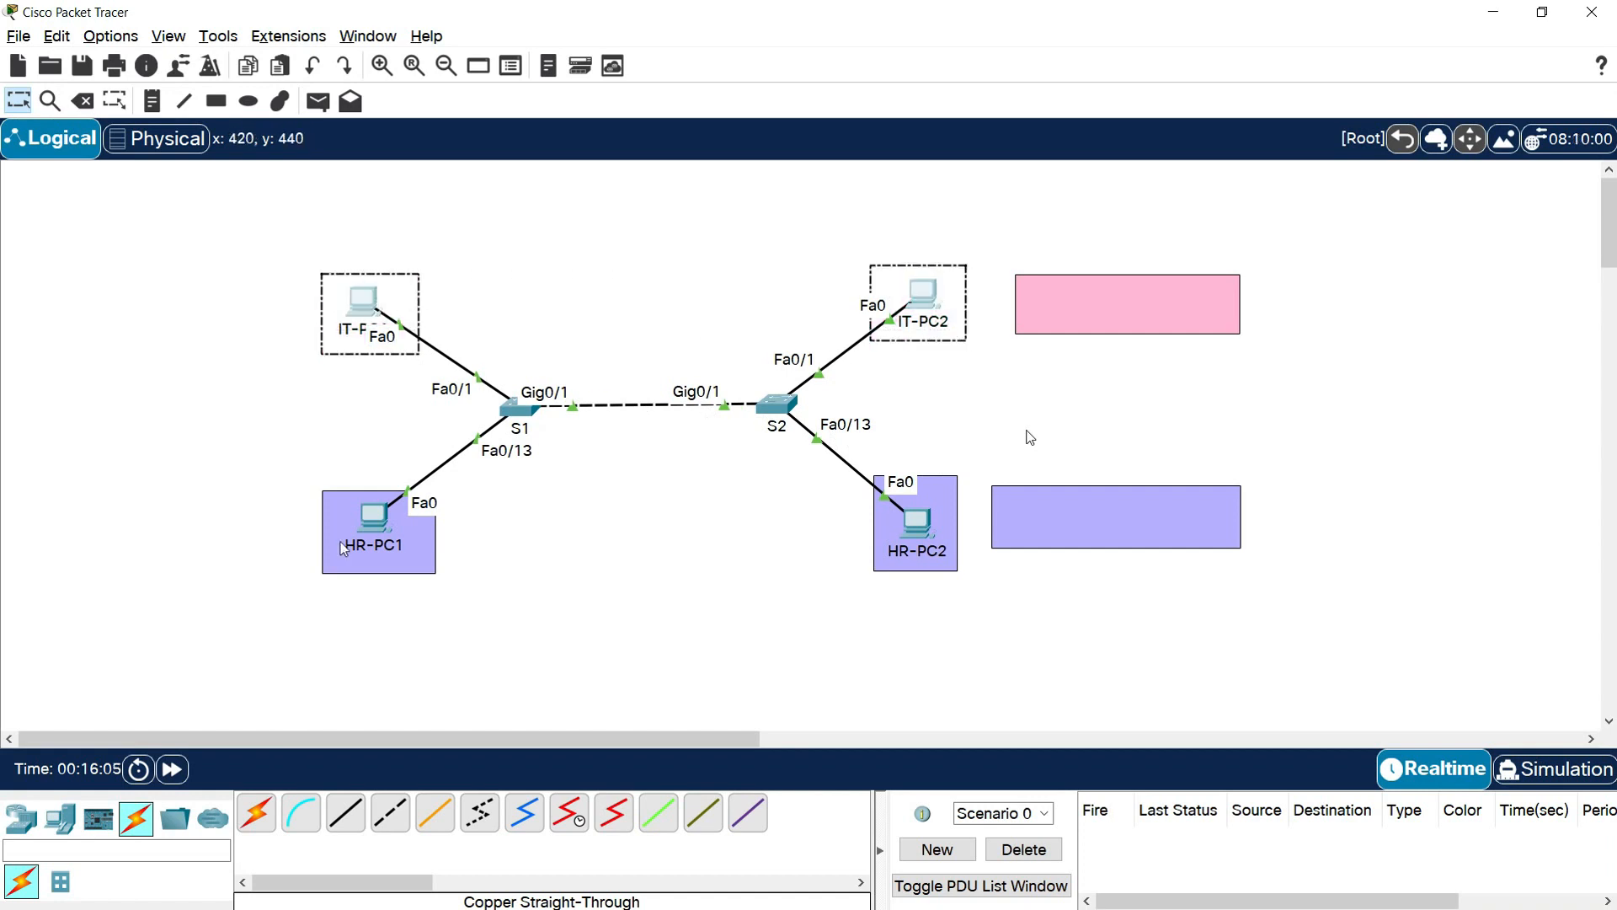
pyautogui.moveTo(253, 510); pyautogui.dragTo(964, 624)
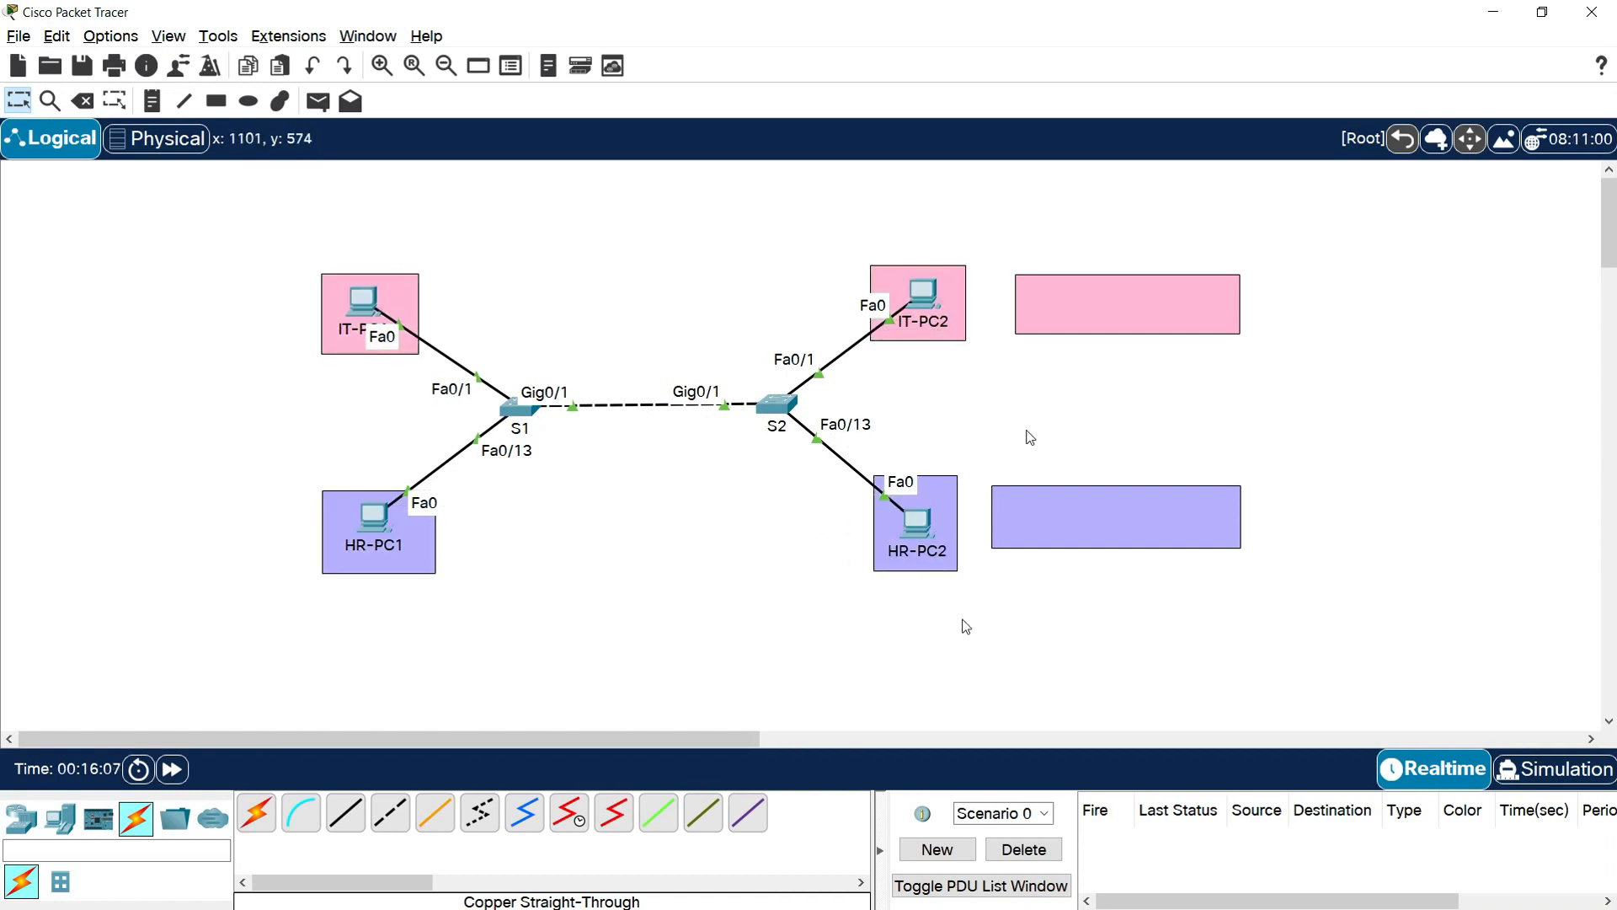
# Line up the empty pink and purple label boxes by shifting the pink one left and the purple one slightly right
pyautogui.moveTo(1099, 319); pyautogui.dragTo(1089, 319)
pyautogui.moveTo(1083, 545); pyautogui.dragTo(1091, 544)
pyautogui.click(1091, 316)
pyautogui.moveTo(1095, 322); pyautogui.dragTo(1084, 319)
# Start a text note on the pink label box with the lines "VLAN 10: IT" and "192.168.10.0/24"
pyautogui.doubleClick(1115, 310)
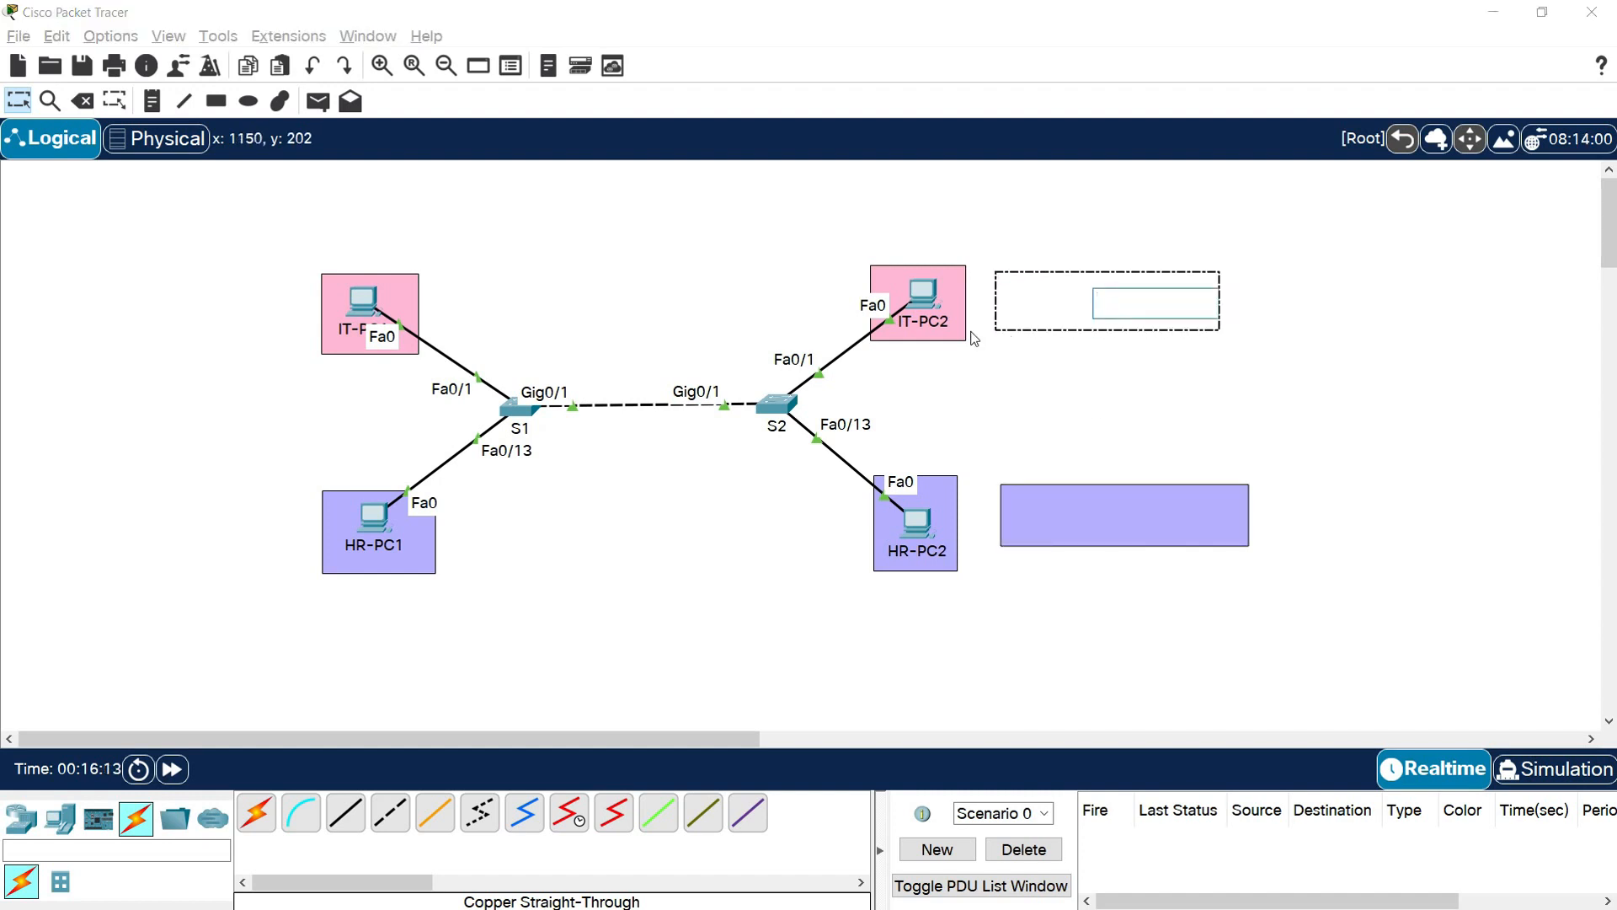
pyautogui.write('VLAN 10: IT')
pyautogui.press('Return')
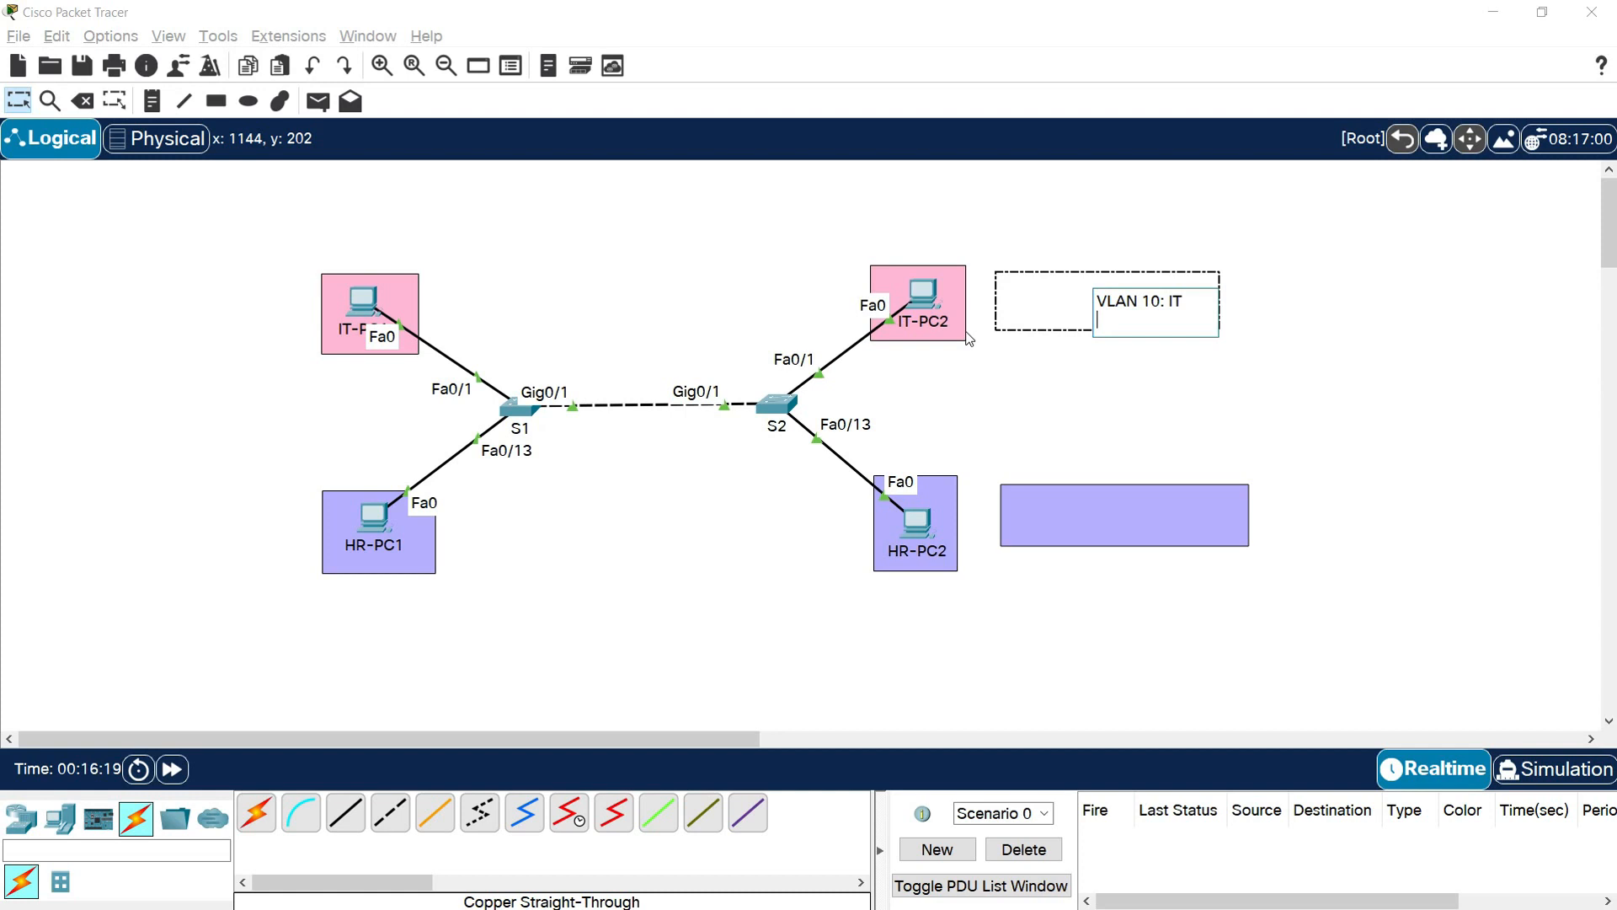
pyautogui.write('192.168.10.')
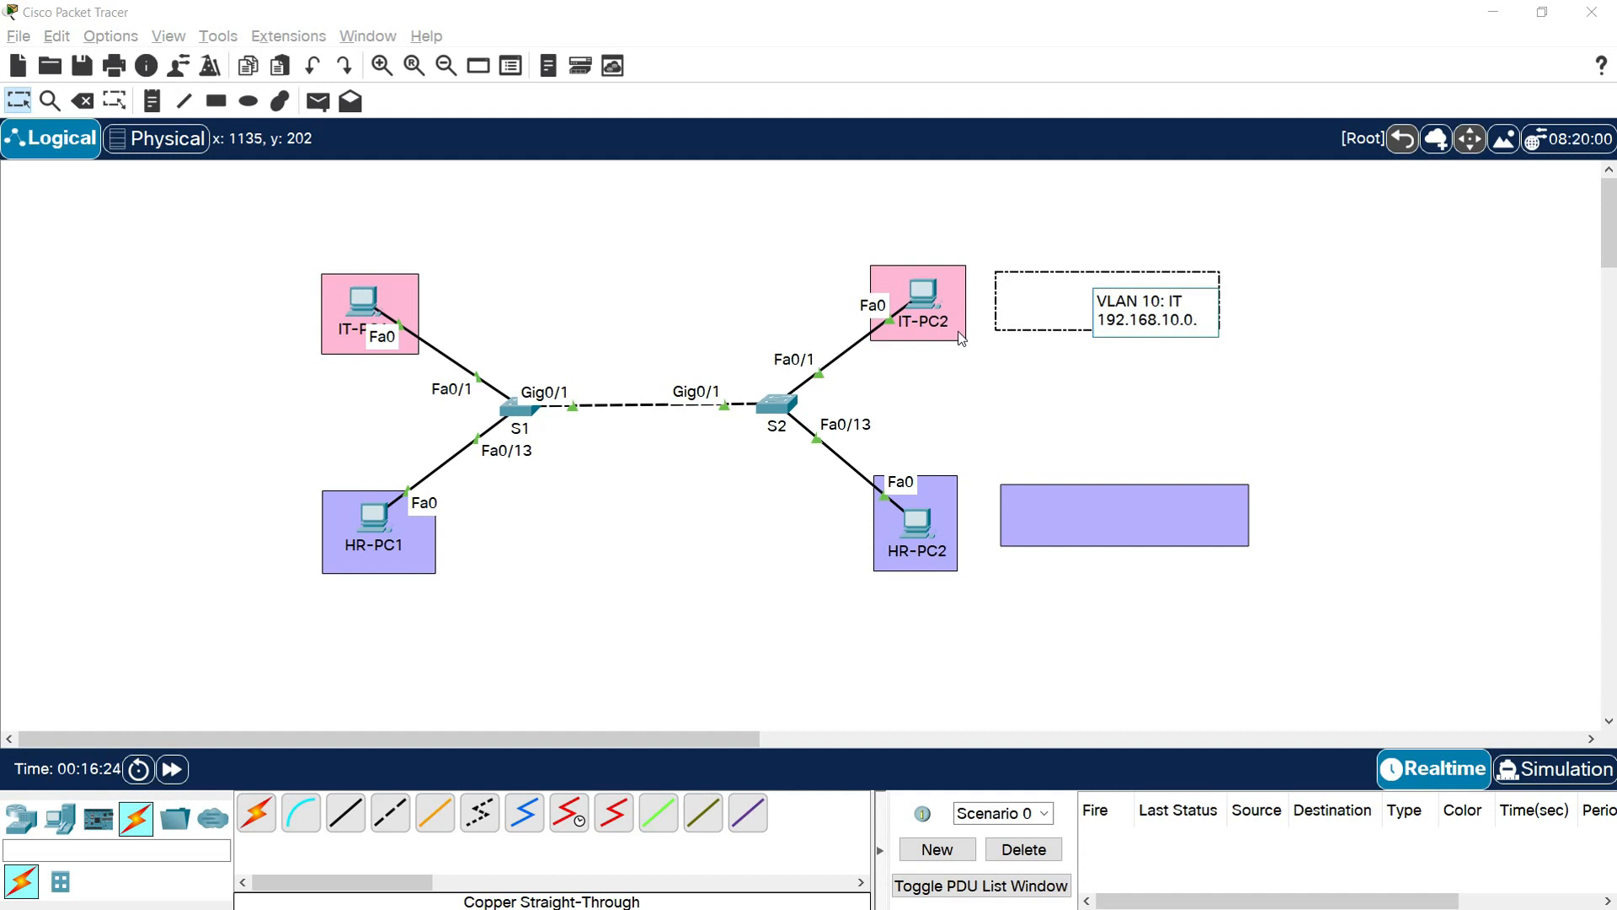
pyautogui.write('0/24')
pyautogui.press('Return')
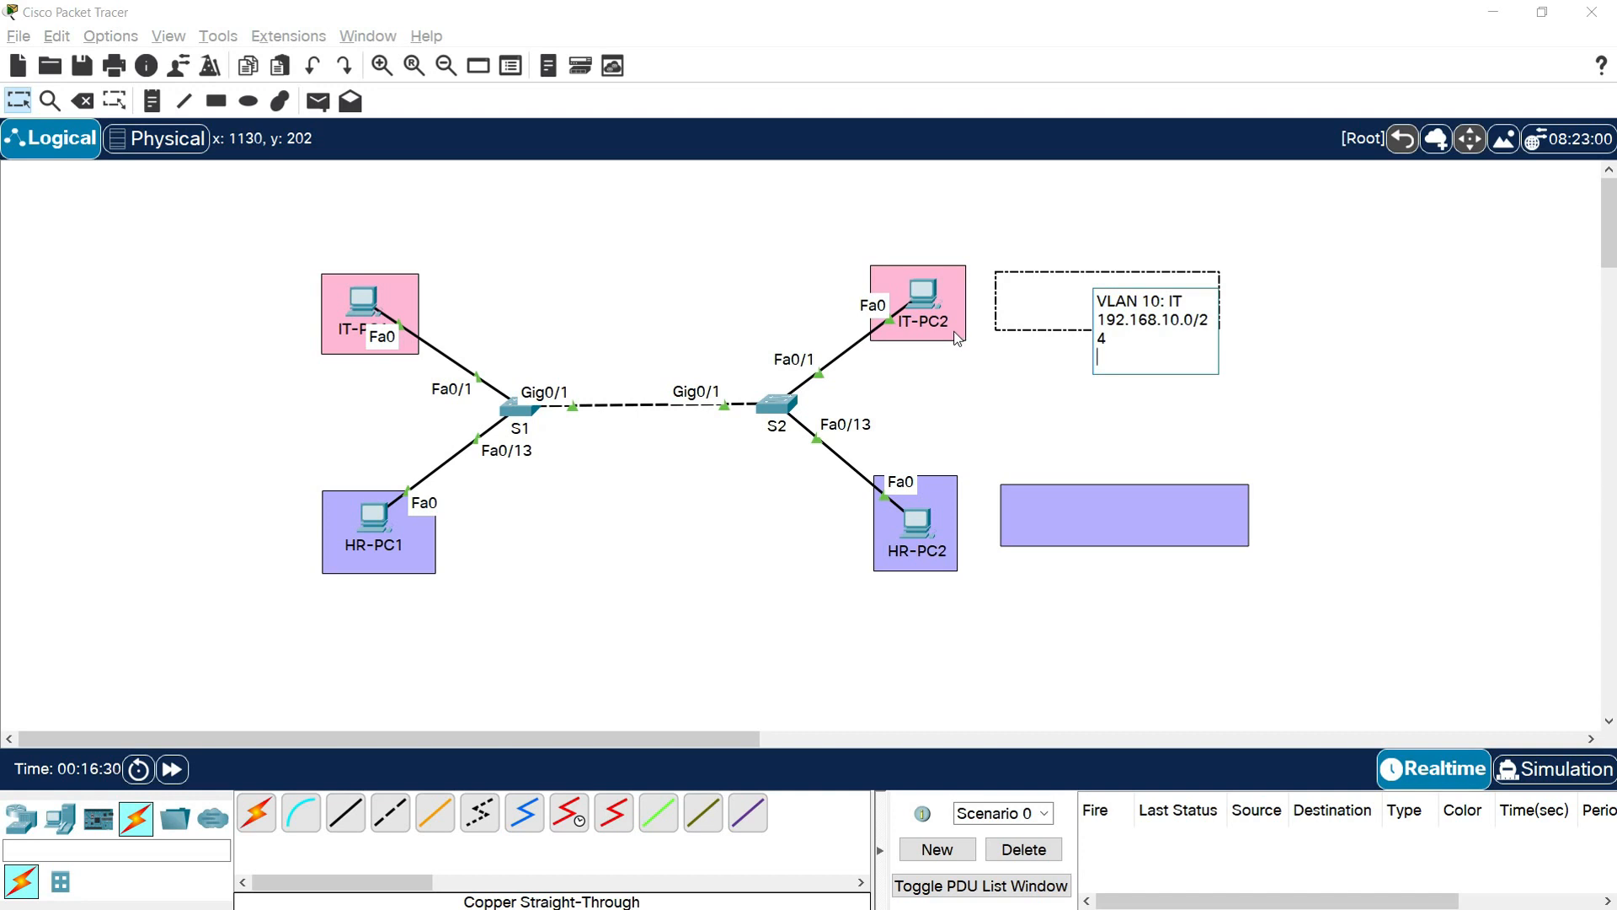
# Add the line "Fa0/1-12" to the VLAN 10 note and position the note inside the pink label box
pyautogui.write('Fa0/1')
pyautogui.write('-12')
pyautogui.click(977, 337)
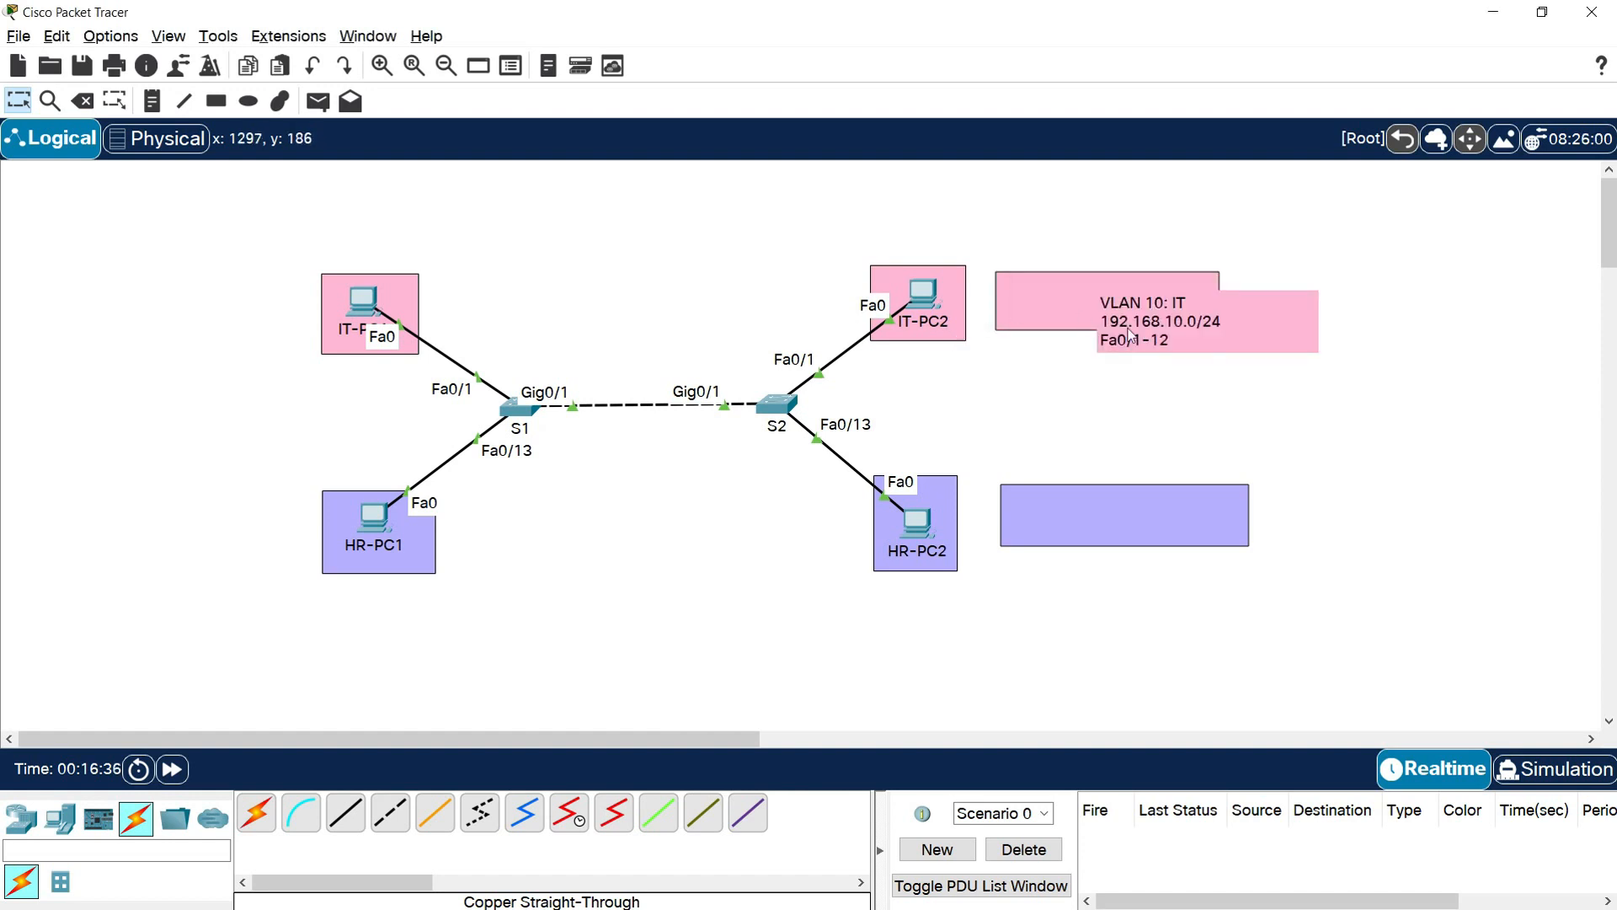
pyautogui.moveTo(1046, 306); pyautogui.dragTo(1046, 306)
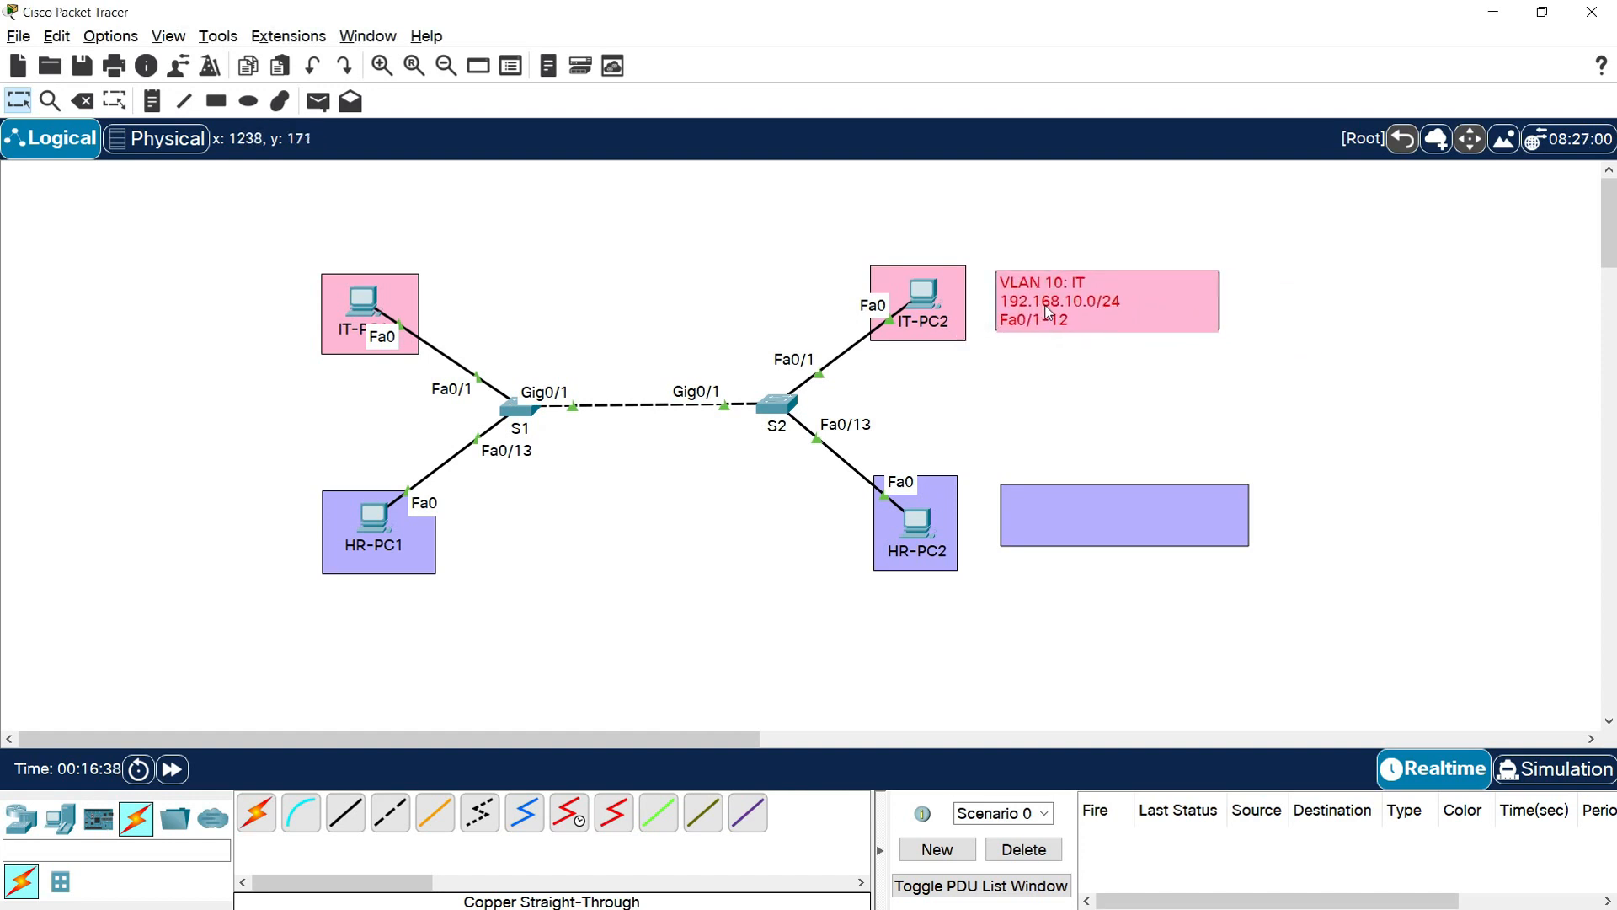
pyautogui.click(1068, 386)
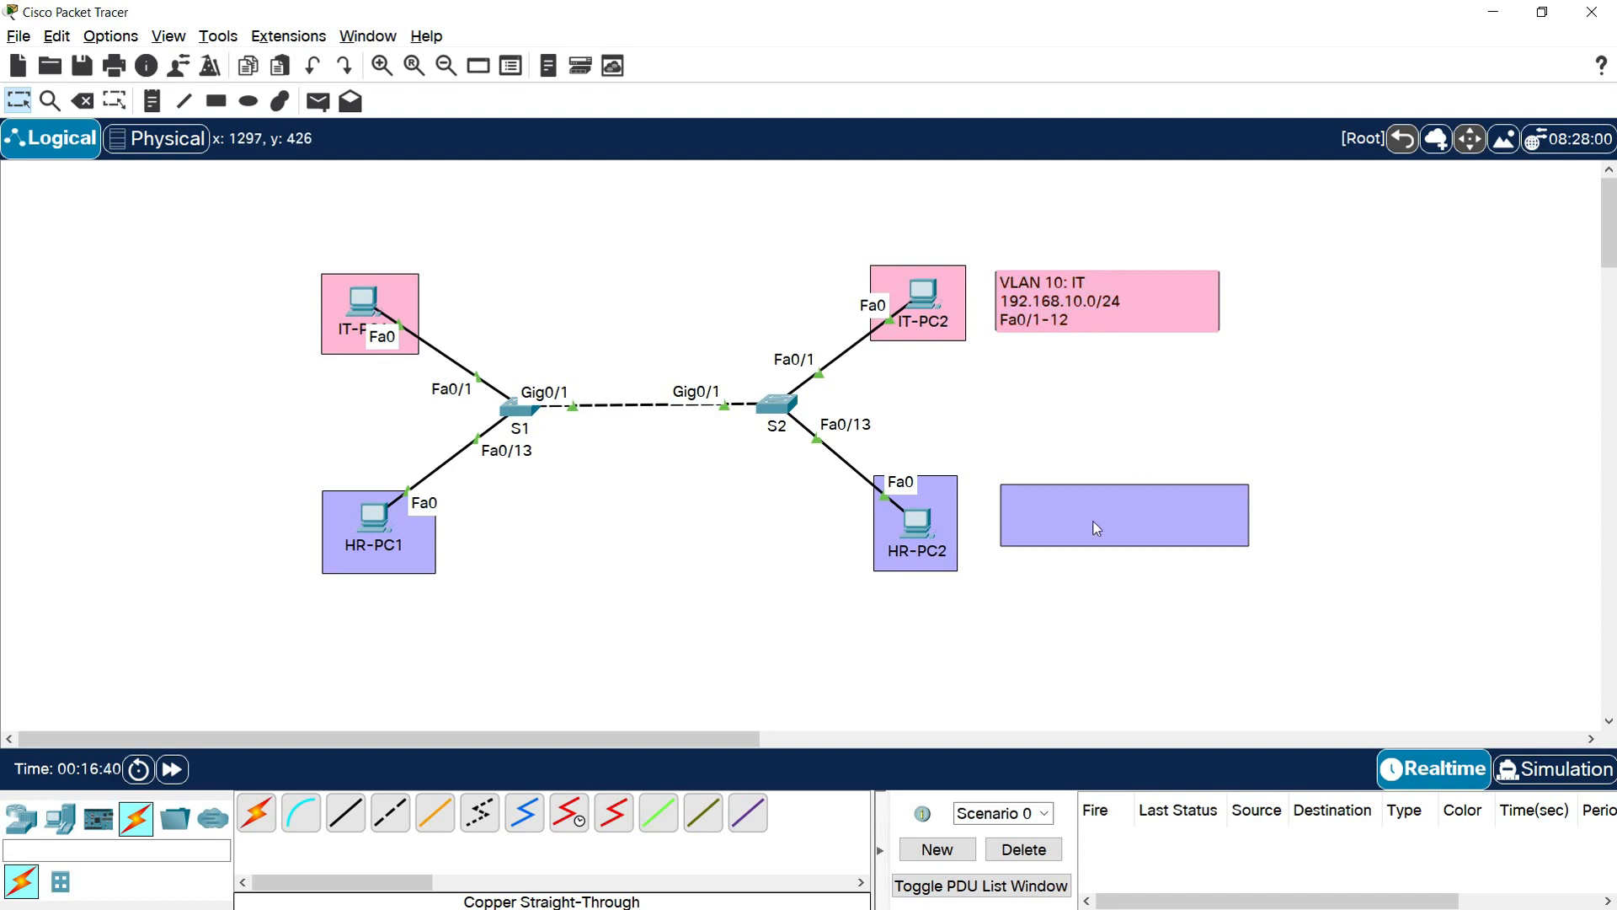
# Nudge the purple label box left and start a text note on it with the lines "VLAN 20: HR" and "192.168.20.0/24"
pyautogui.moveTo(1097, 528); pyautogui.dragTo(1079, 535)
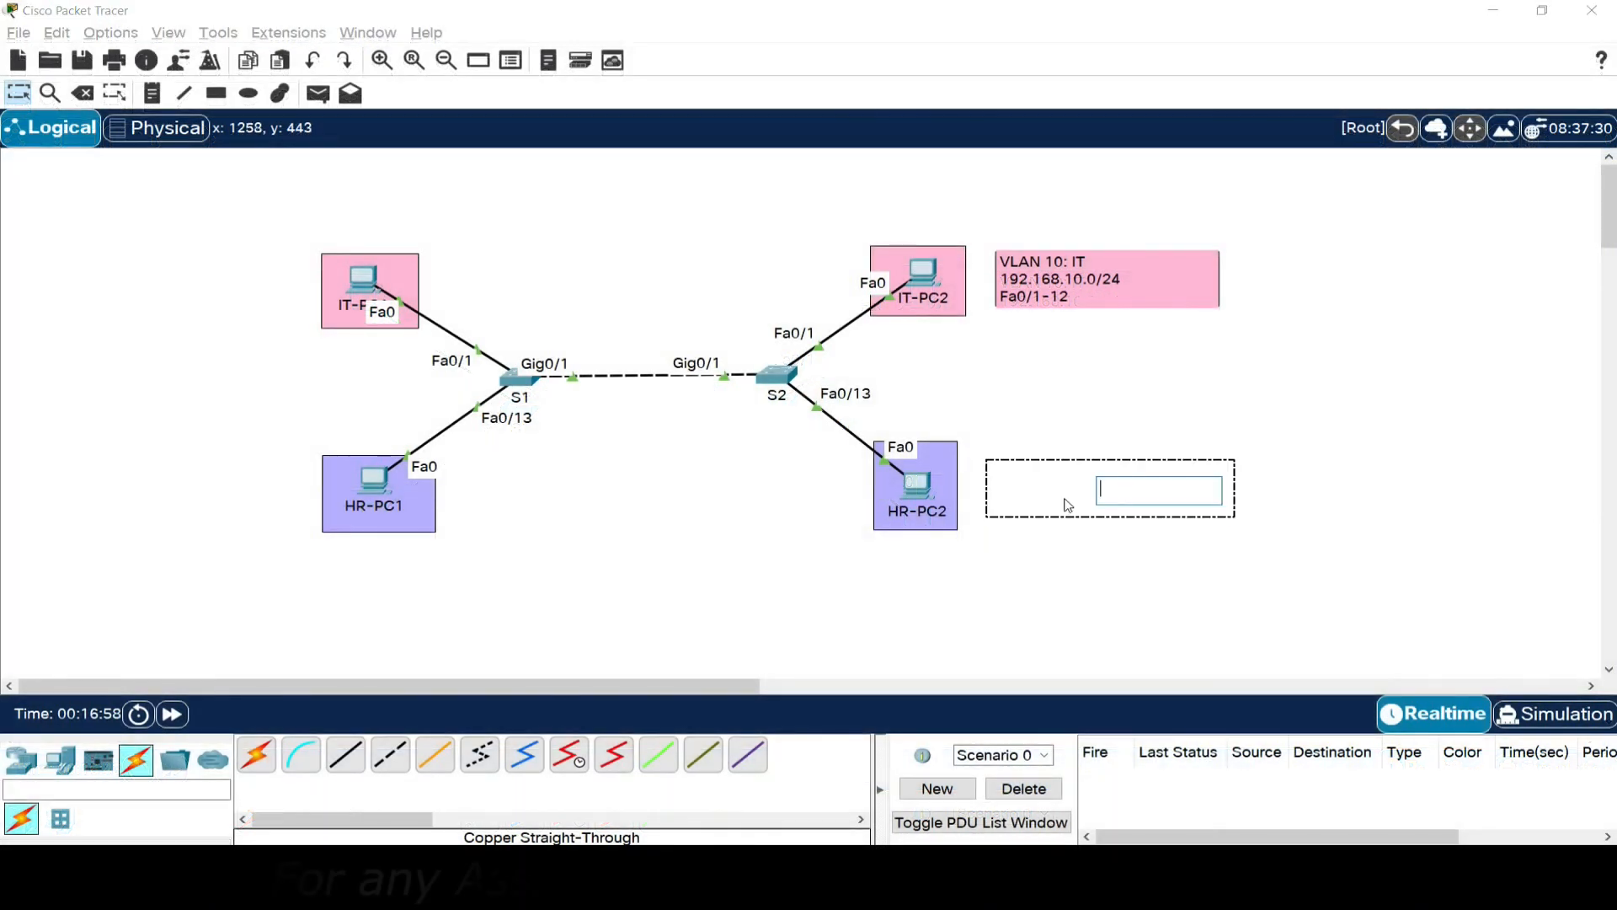
pyautogui.write('VLAN ')
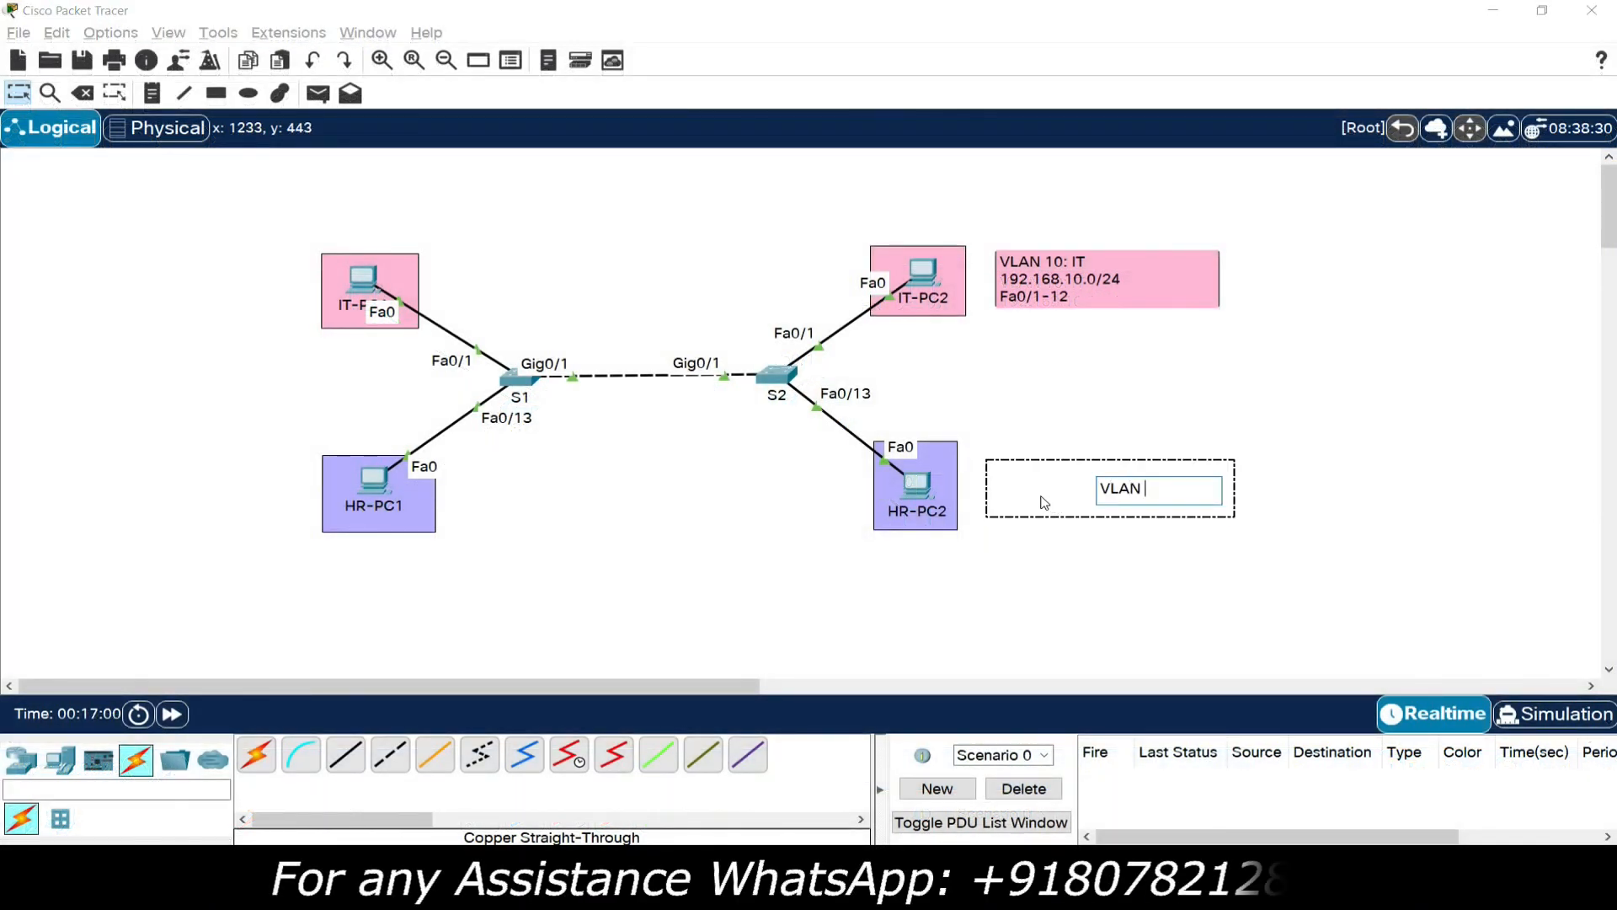
pyautogui.write('20: ')
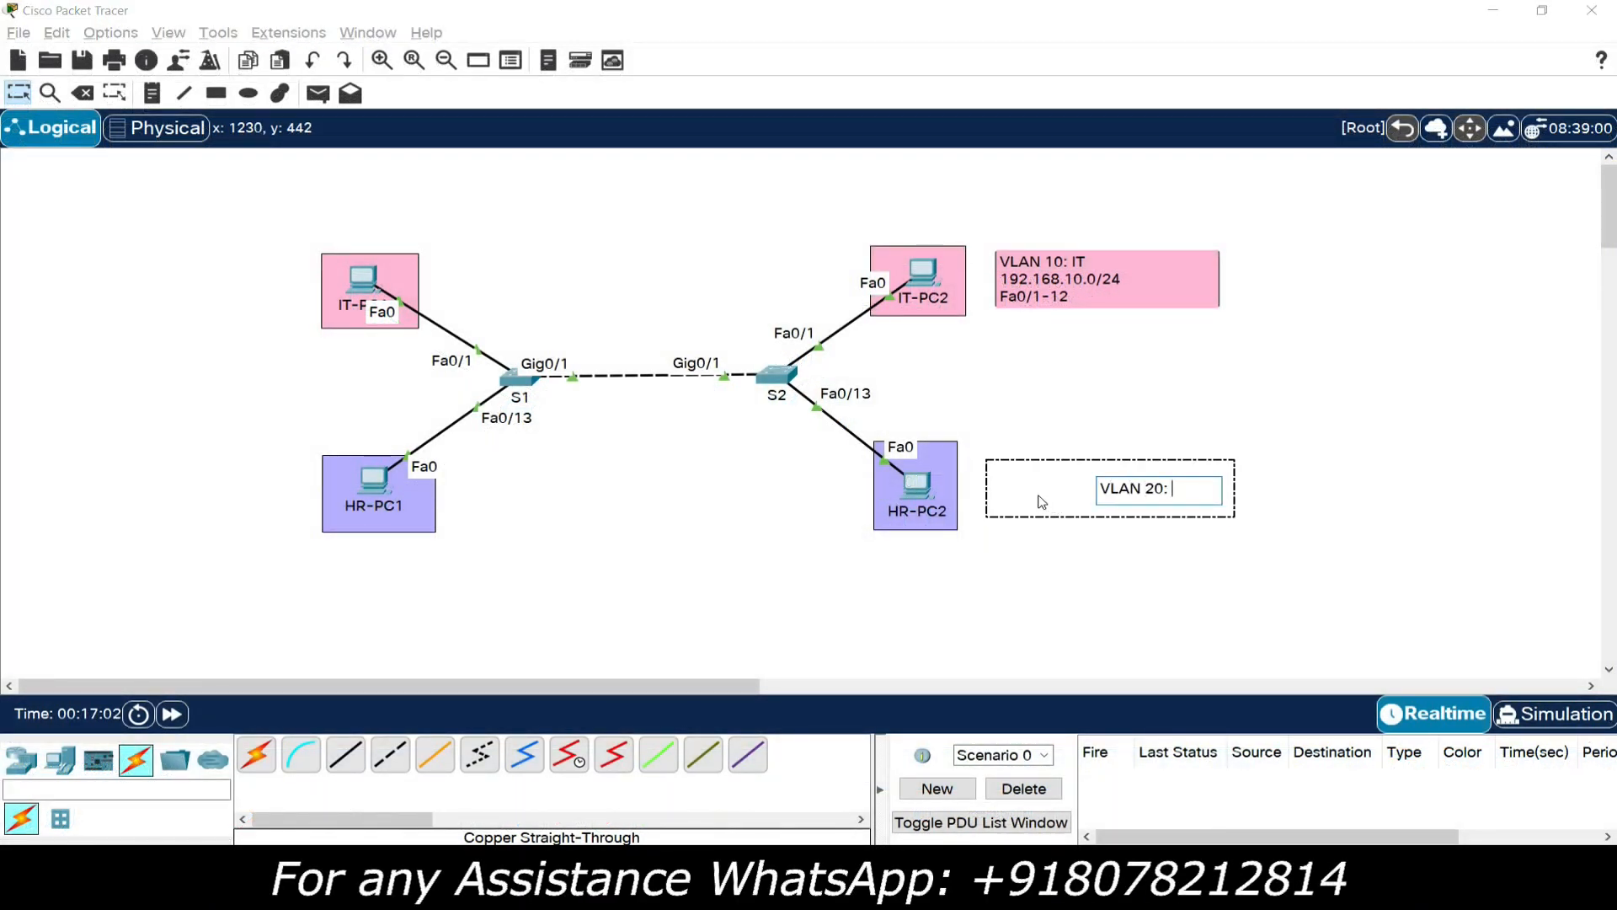
pyautogui.write('HR')
pyautogui.press('Return')
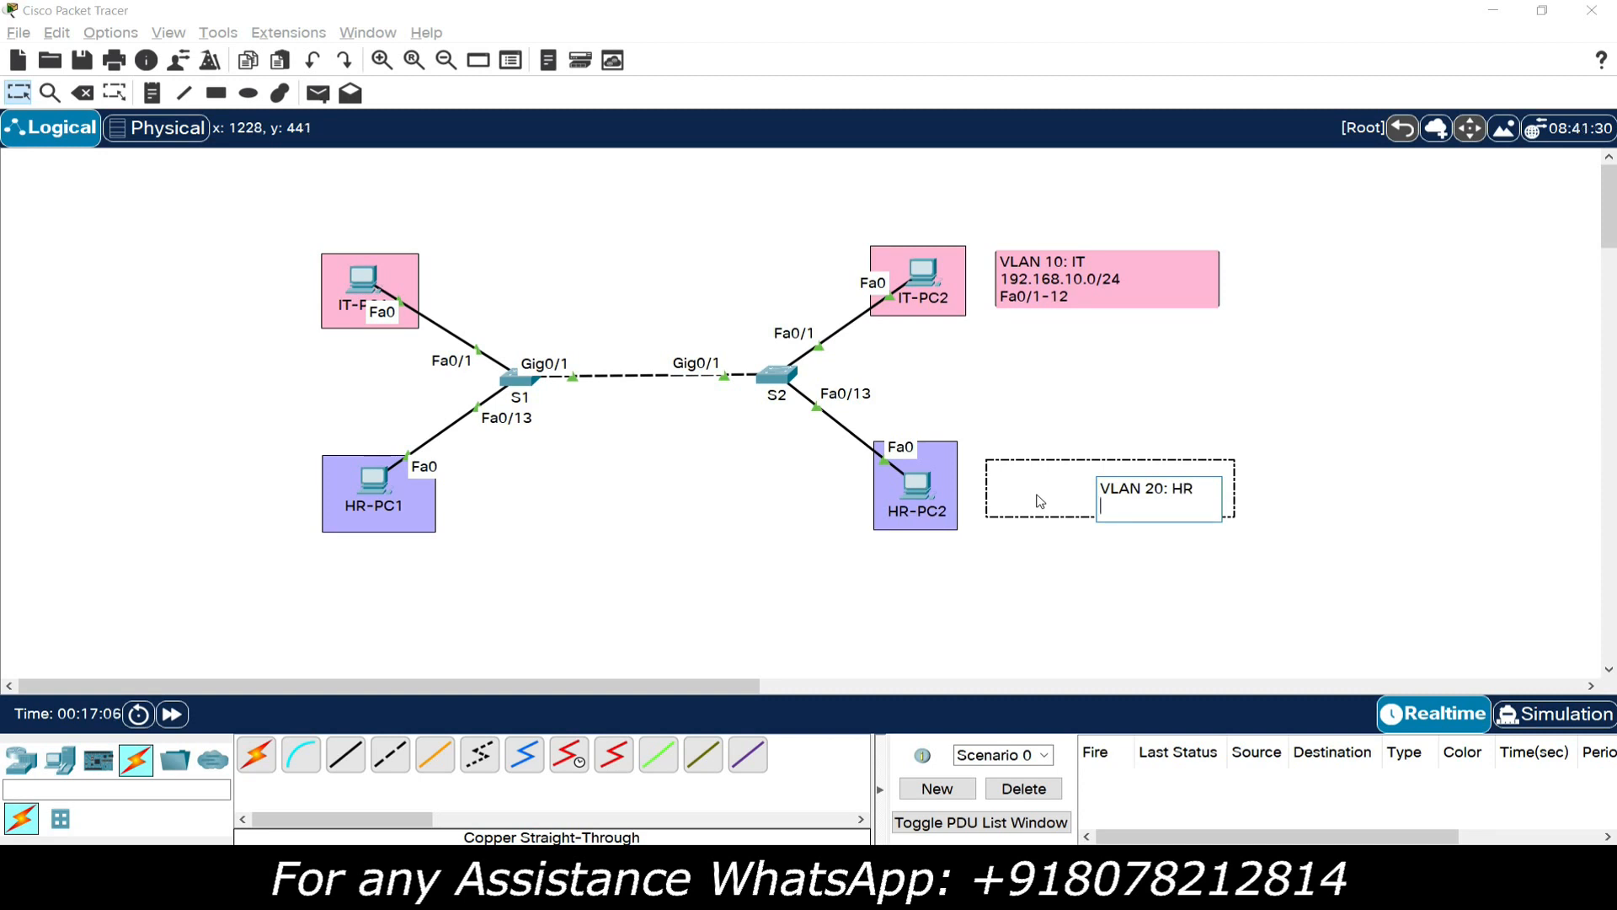
pyautogui.write('192.168.20.0/24')
pyautogui.press('Return')
# Add the line "Fa0/13-24" to the VLAN 20 note and move the note into the purple label box
pyautogui.write('Fa0/')
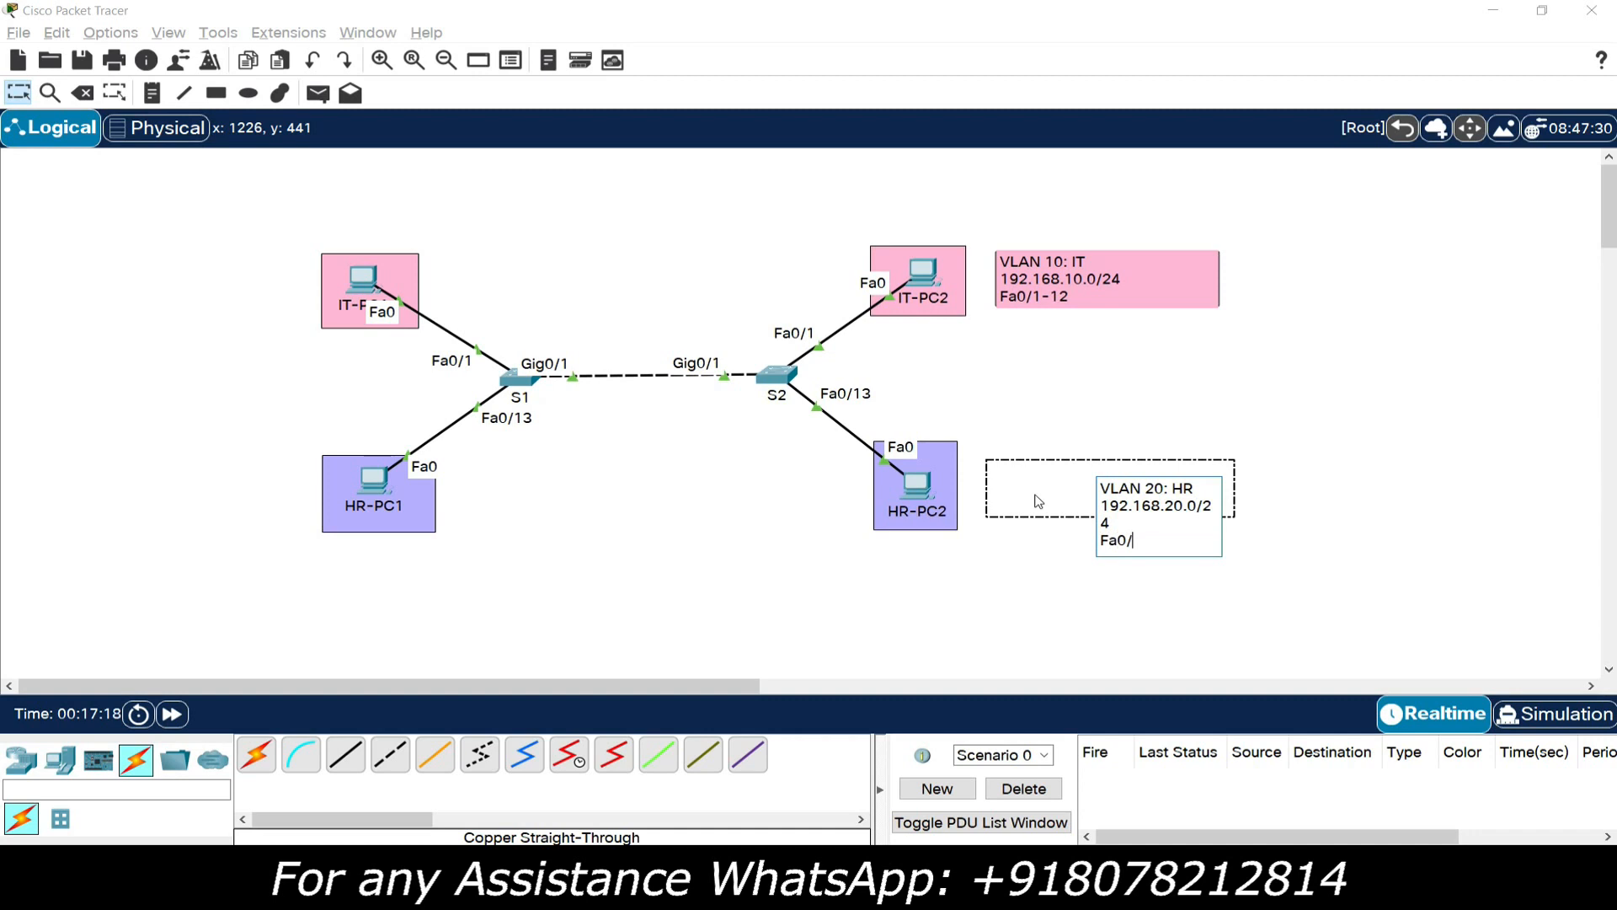
pyautogui.write('13-24')
pyautogui.click(1036, 500)
pyautogui.moveTo(1152, 503); pyautogui.dragTo(1115, 501)
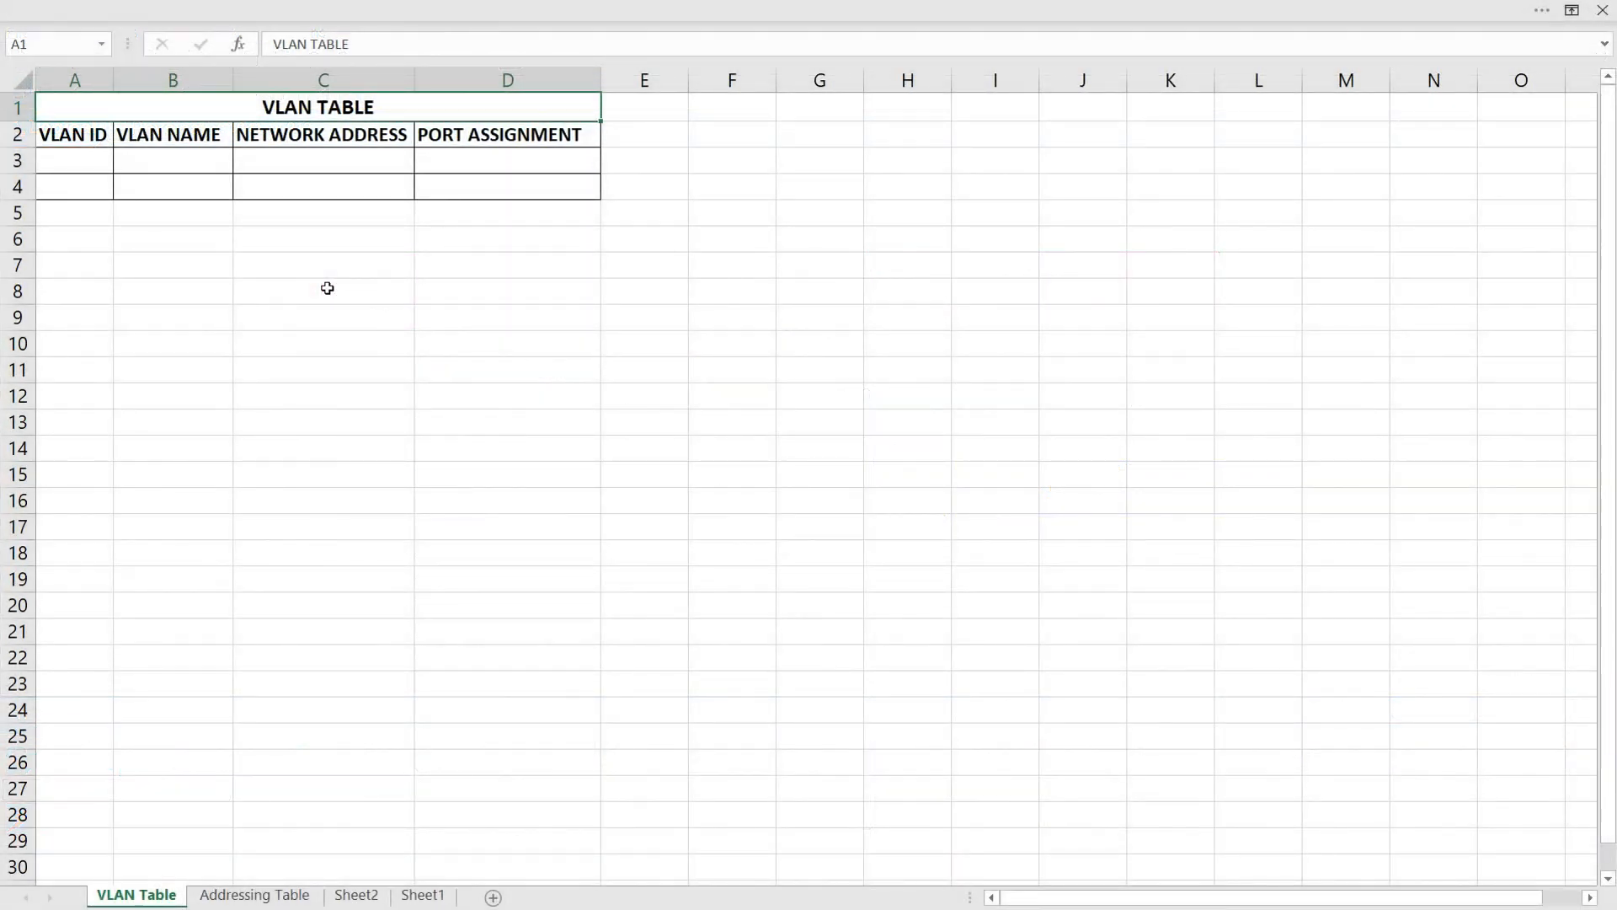
# In the Excel VLAN table, fill row 3 with VLAN ID 10, VLAN name IT and network address 192.168.10.0/24
pyautogui.click(69, 156)
pyautogui.write('10')
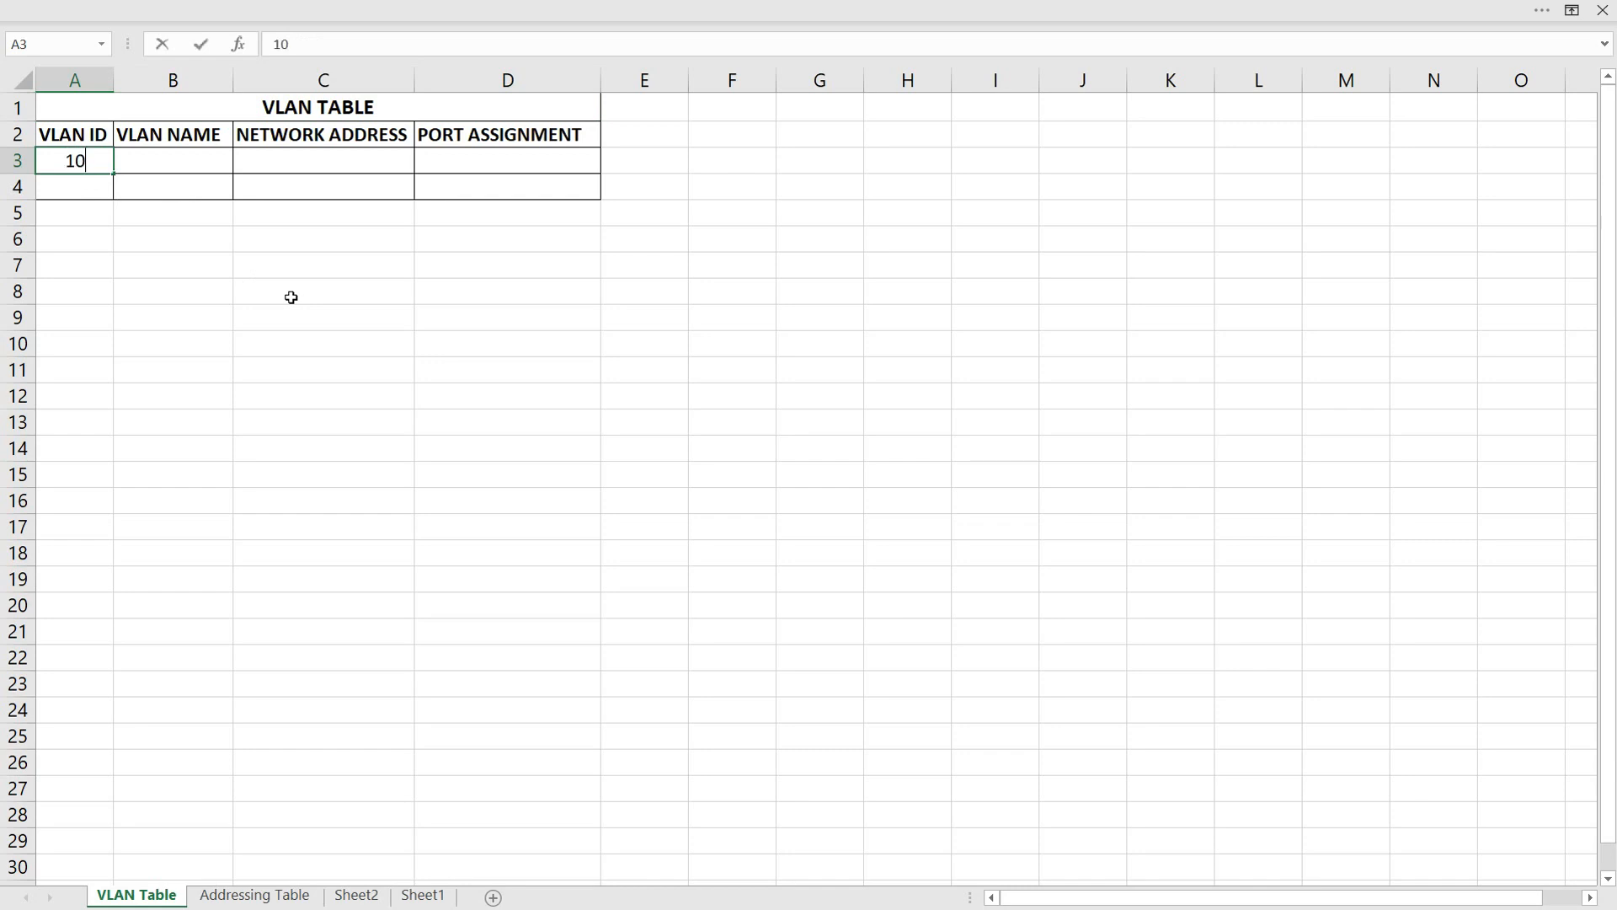
pyautogui.click(188, 160)
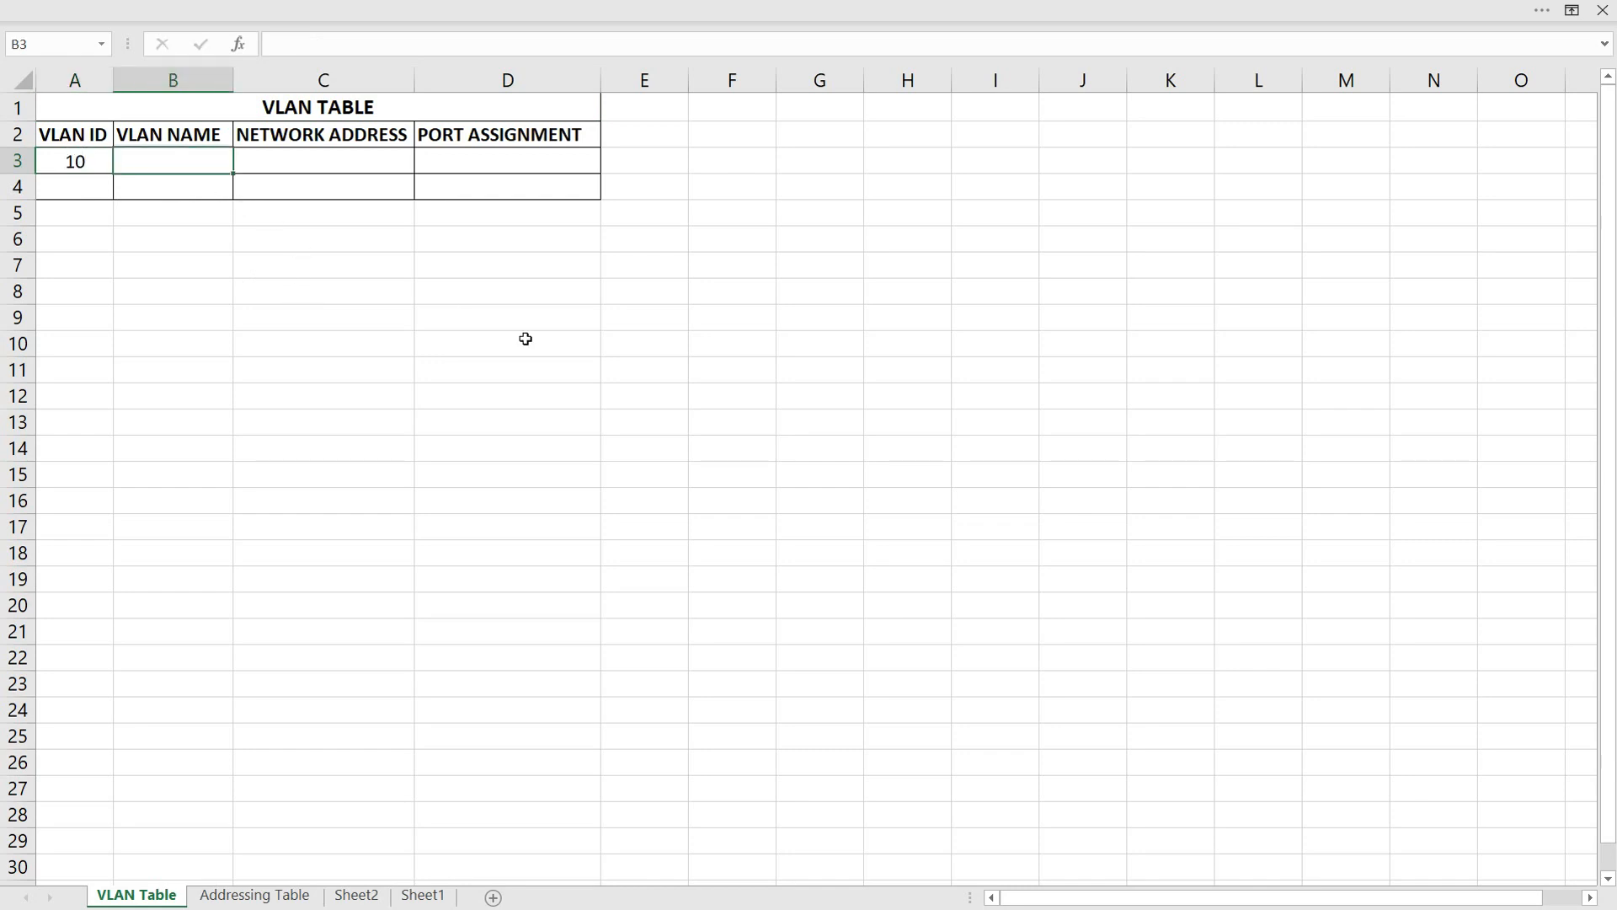
pyautogui.write('IT')
pyautogui.click(308, 164)
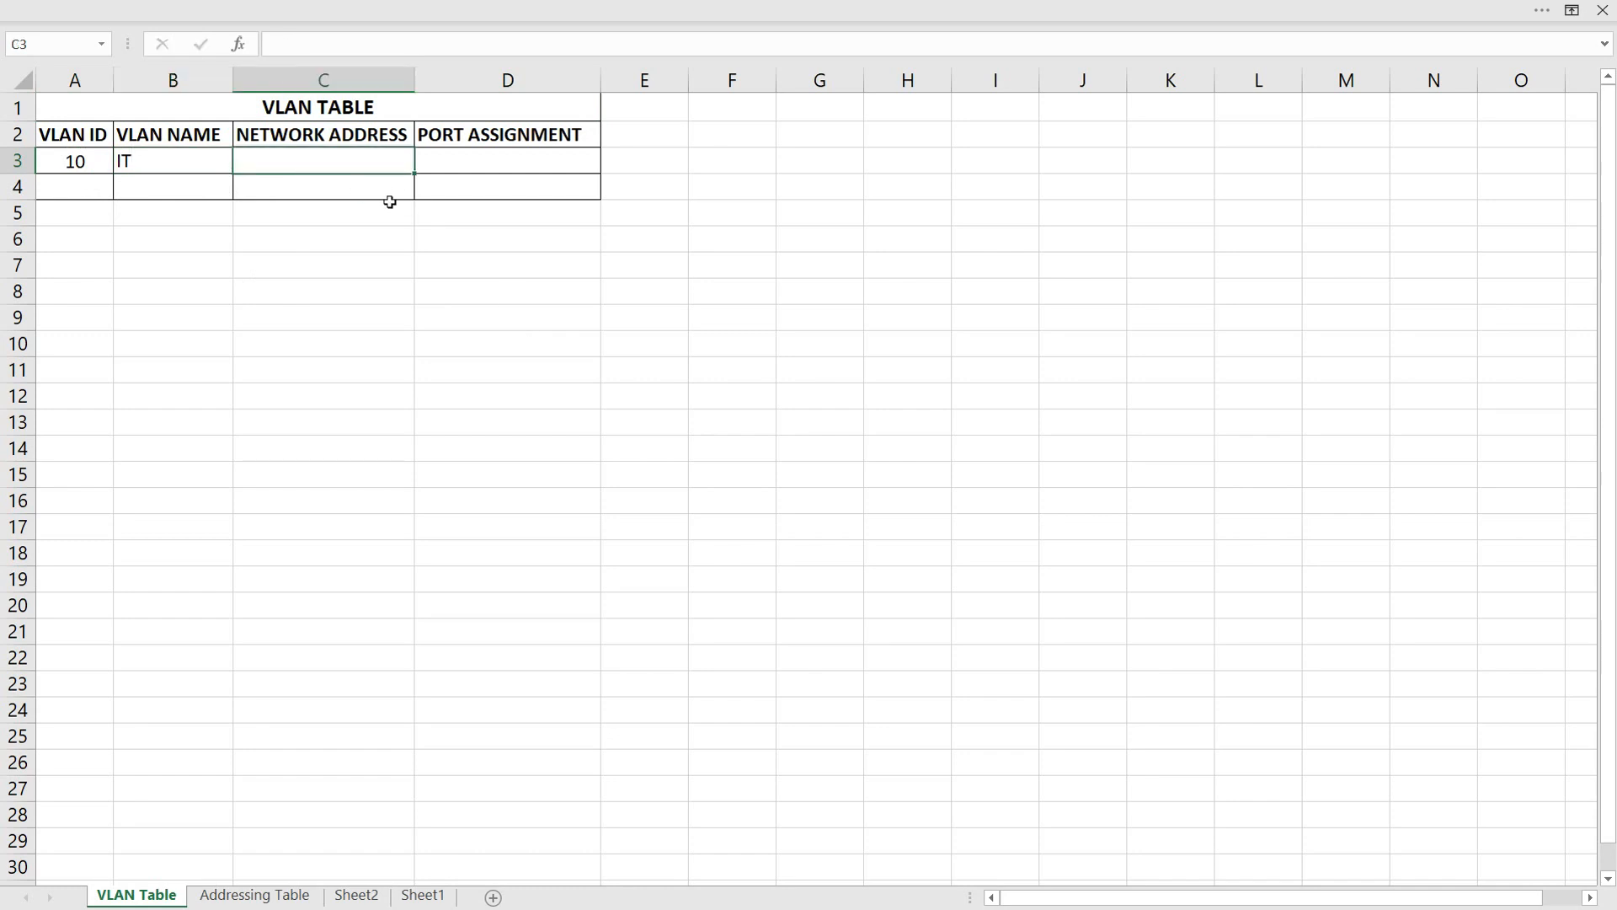
pyautogui.write('192.168.10.')
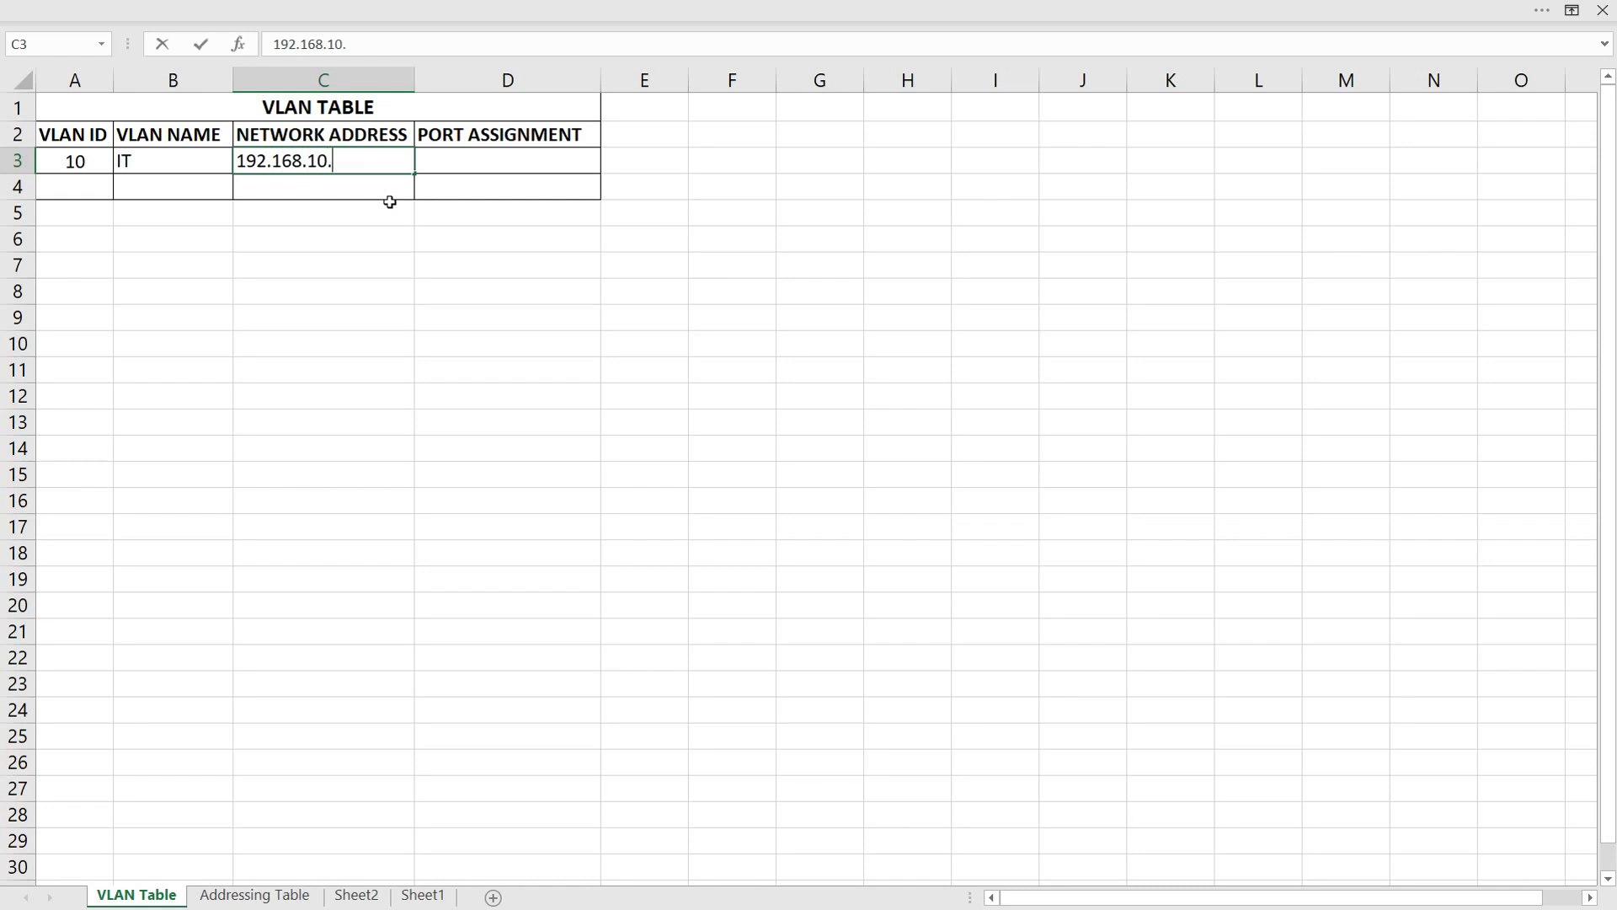
pyautogui.write('0/24')
pyautogui.press('Tab')
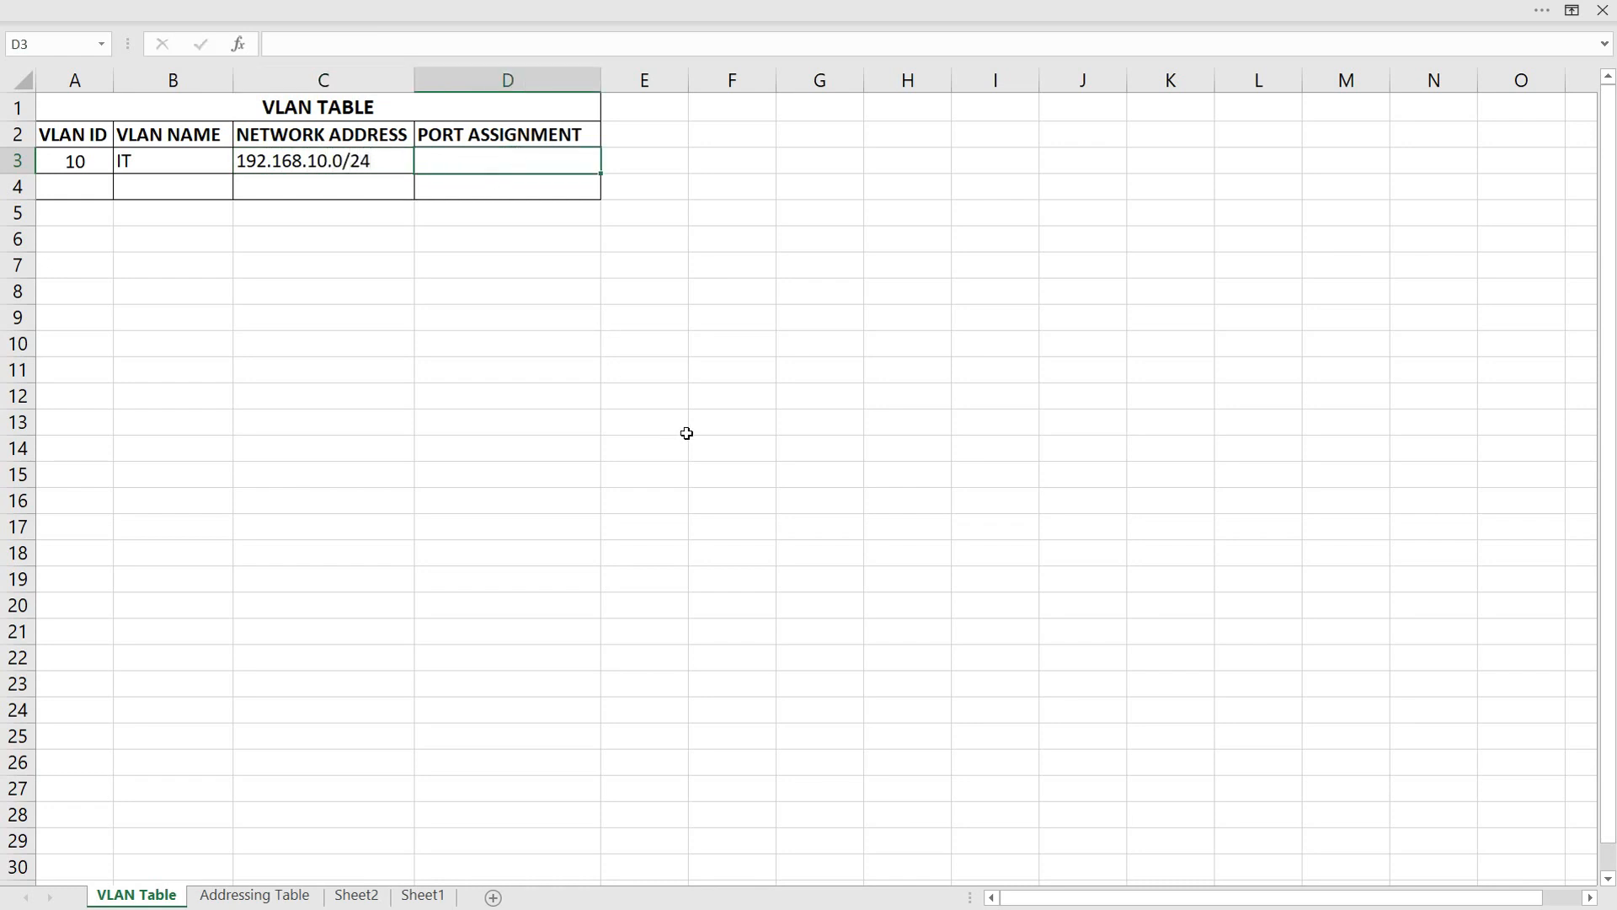
# Enter Fa0/1-12 as the port assignment for VLAN 10 in the VLAN table
pyautogui.write('Fa0/1-12')
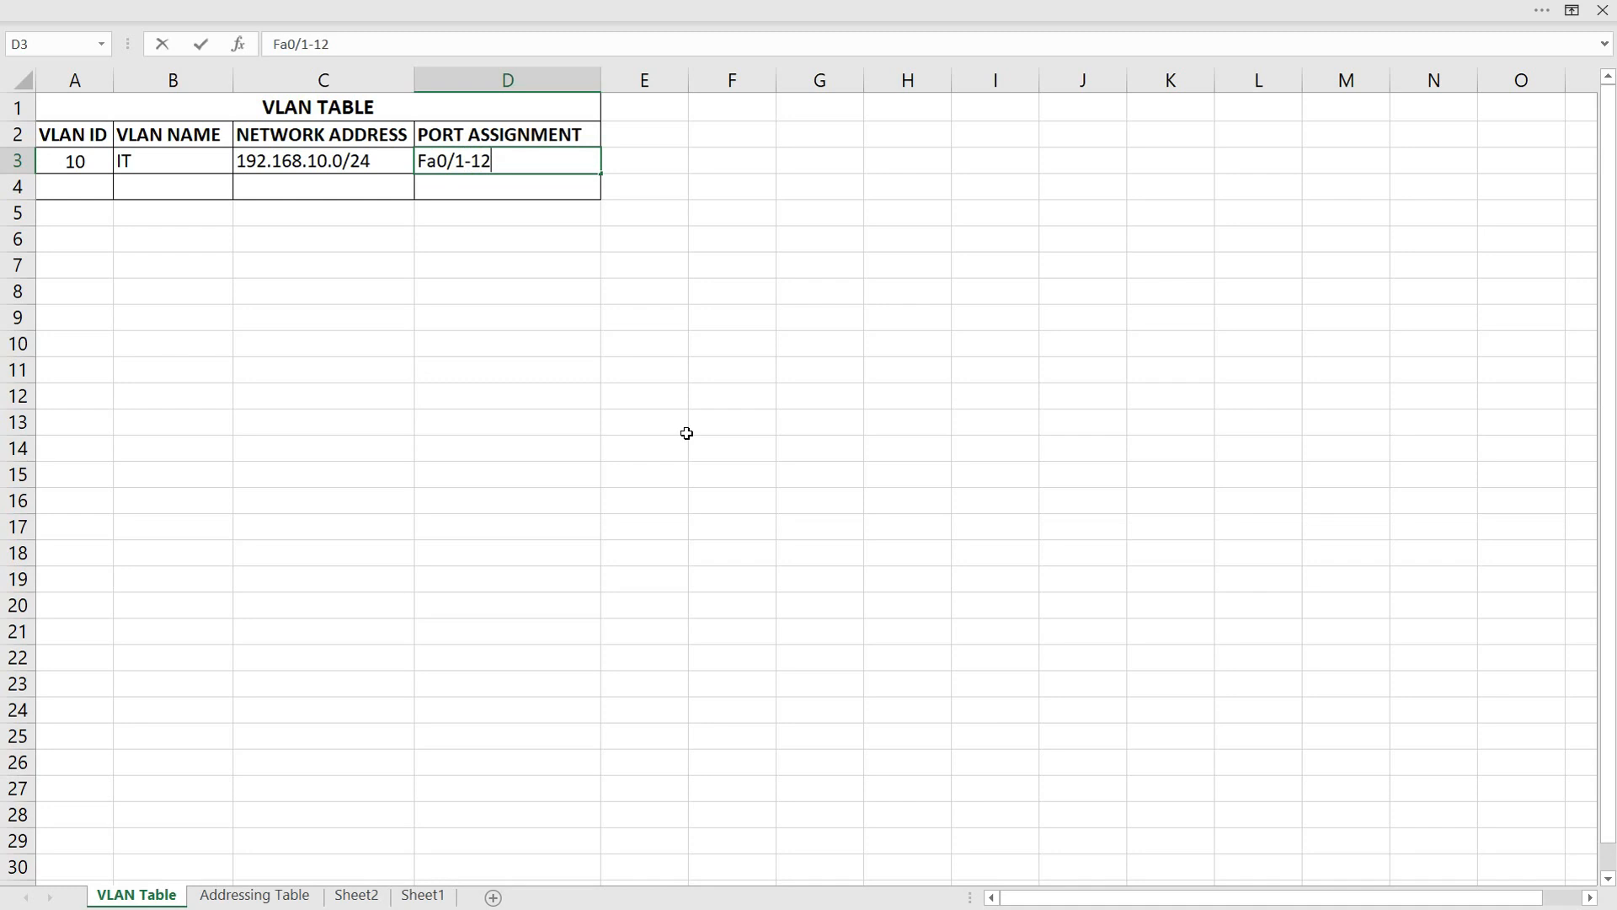
pyautogui.click(686, 433)
# Fill row 4 of the VLAN table with VLAN ID 20, VLAN name HR and network address 192.168.20.0/24
pyautogui.click(75, 189)
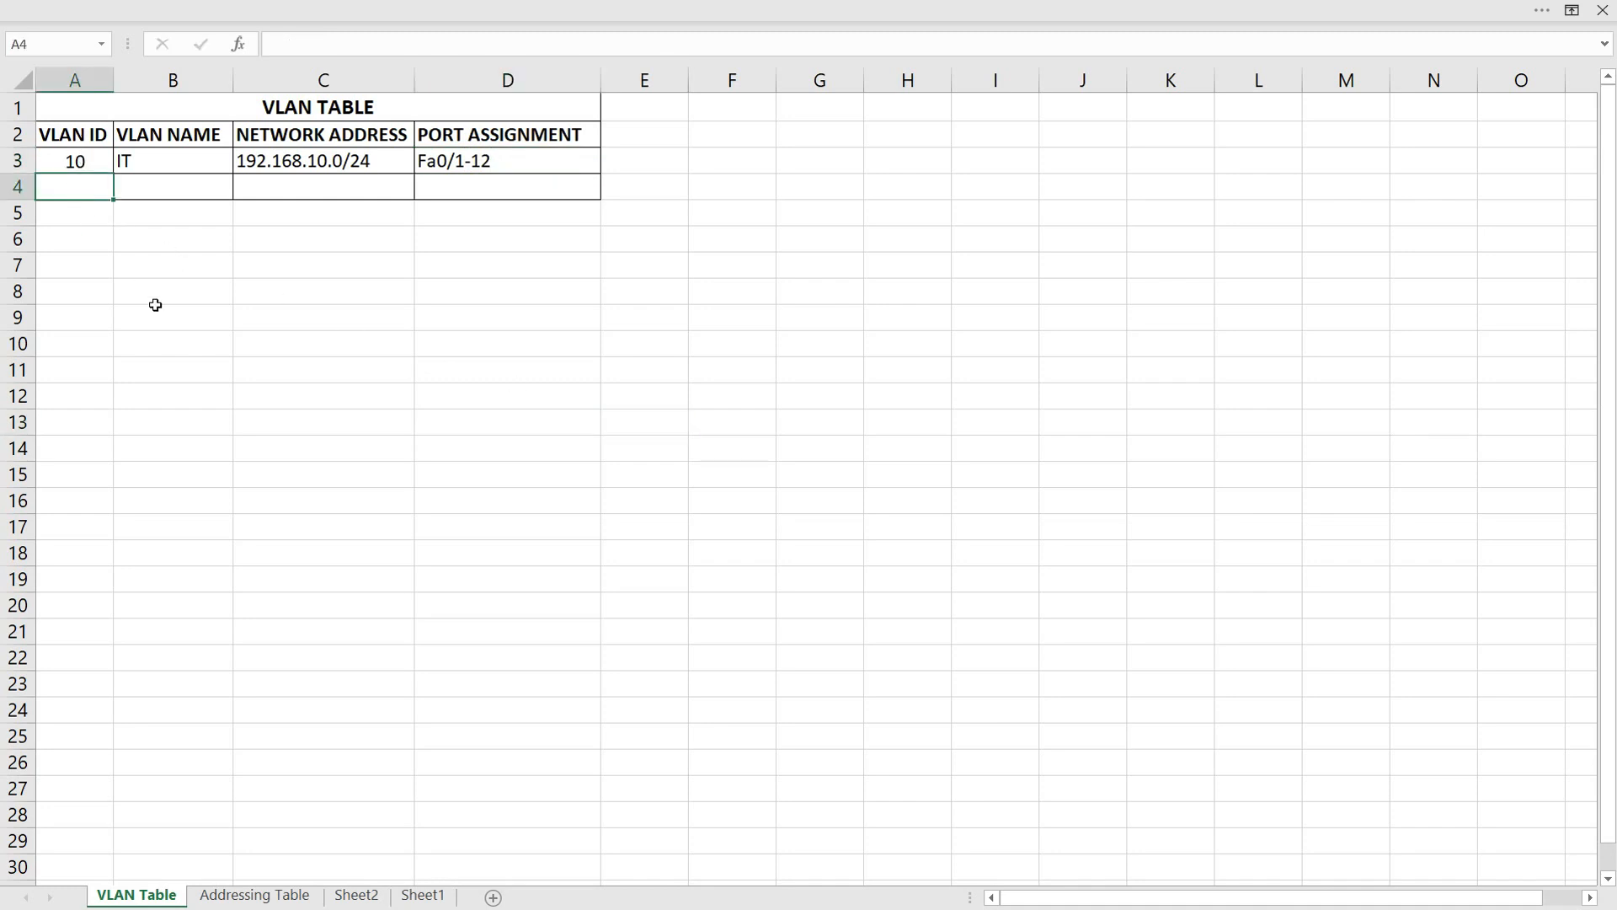
pyautogui.write('20')
pyautogui.click(158, 308)
pyautogui.click(139, 183)
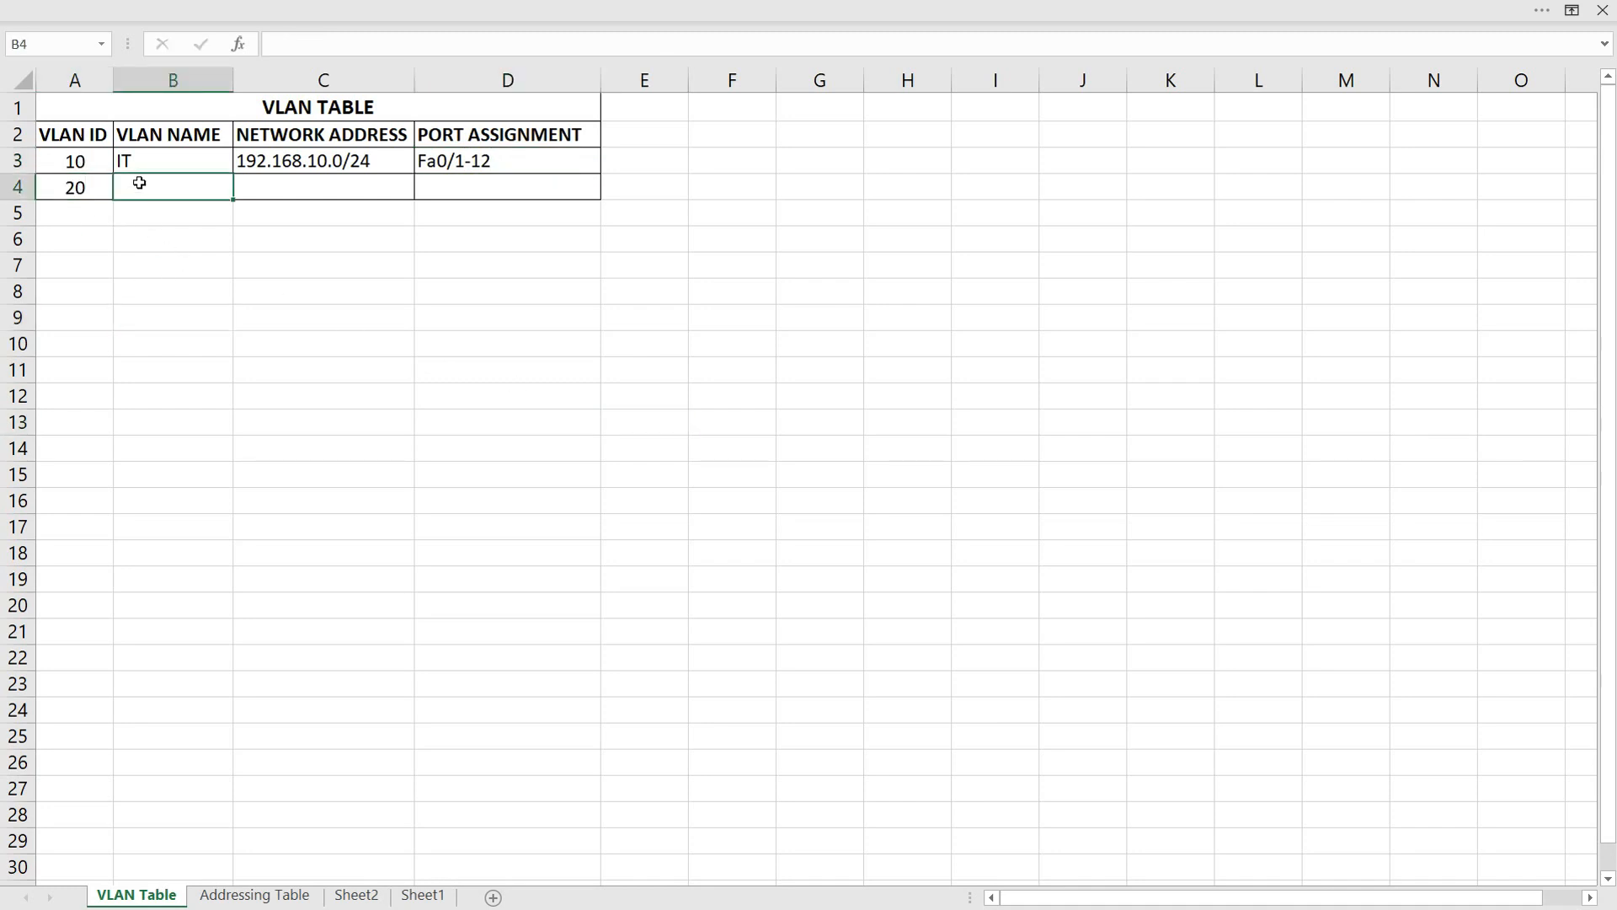
pyautogui.write('HR')
pyautogui.click(298, 187)
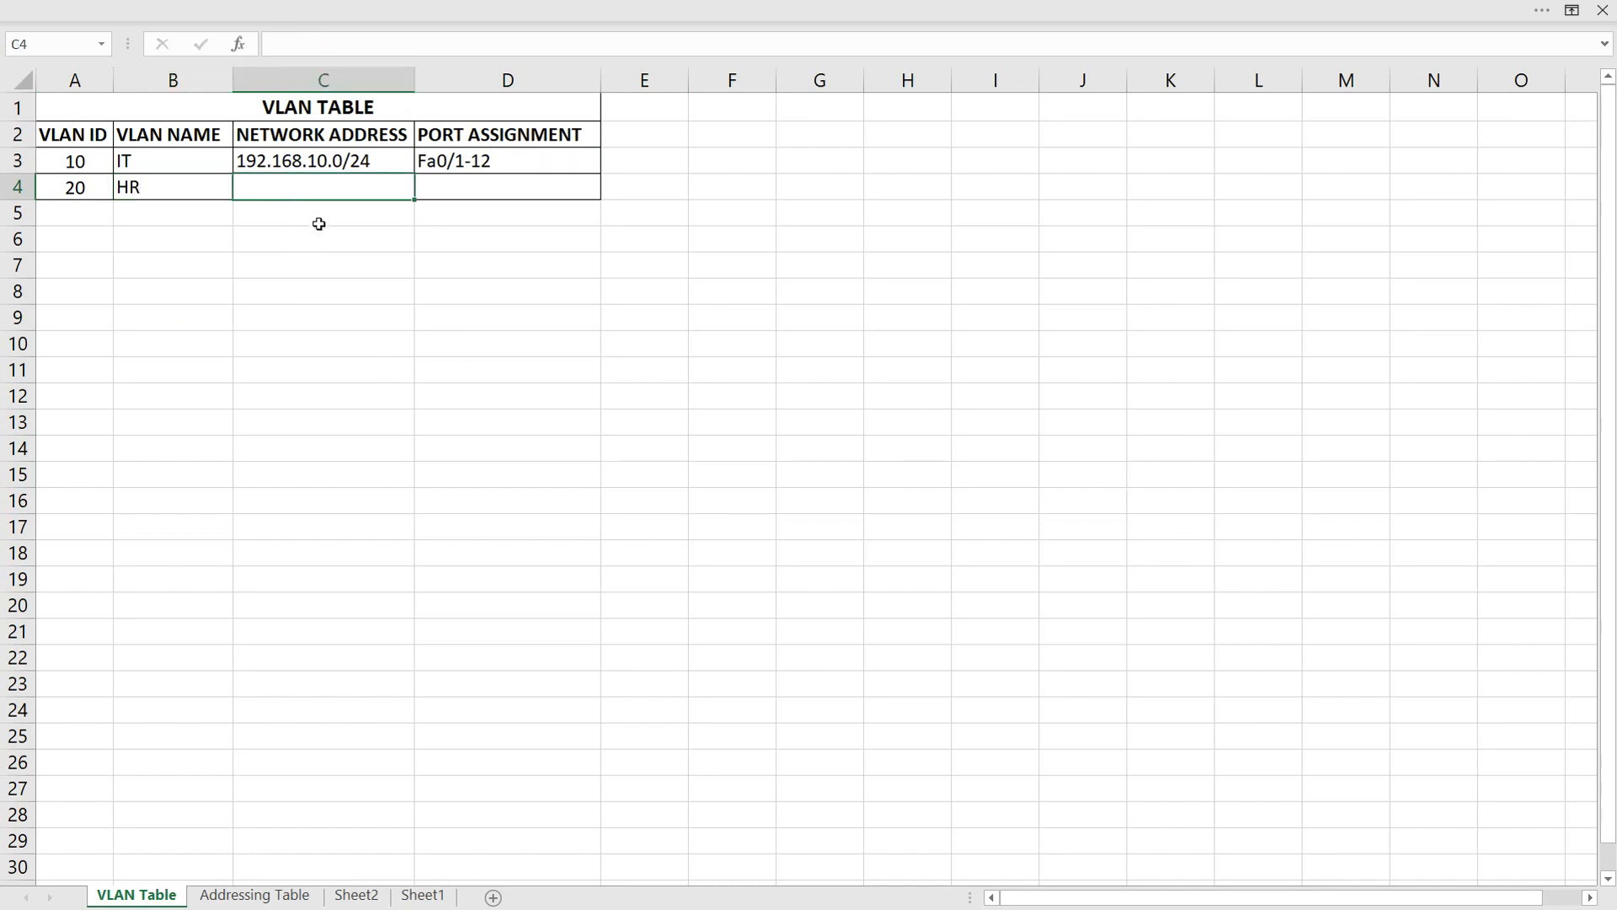
pyautogui.write('192.168.20.0/24')
pyautogui.press('Tab')
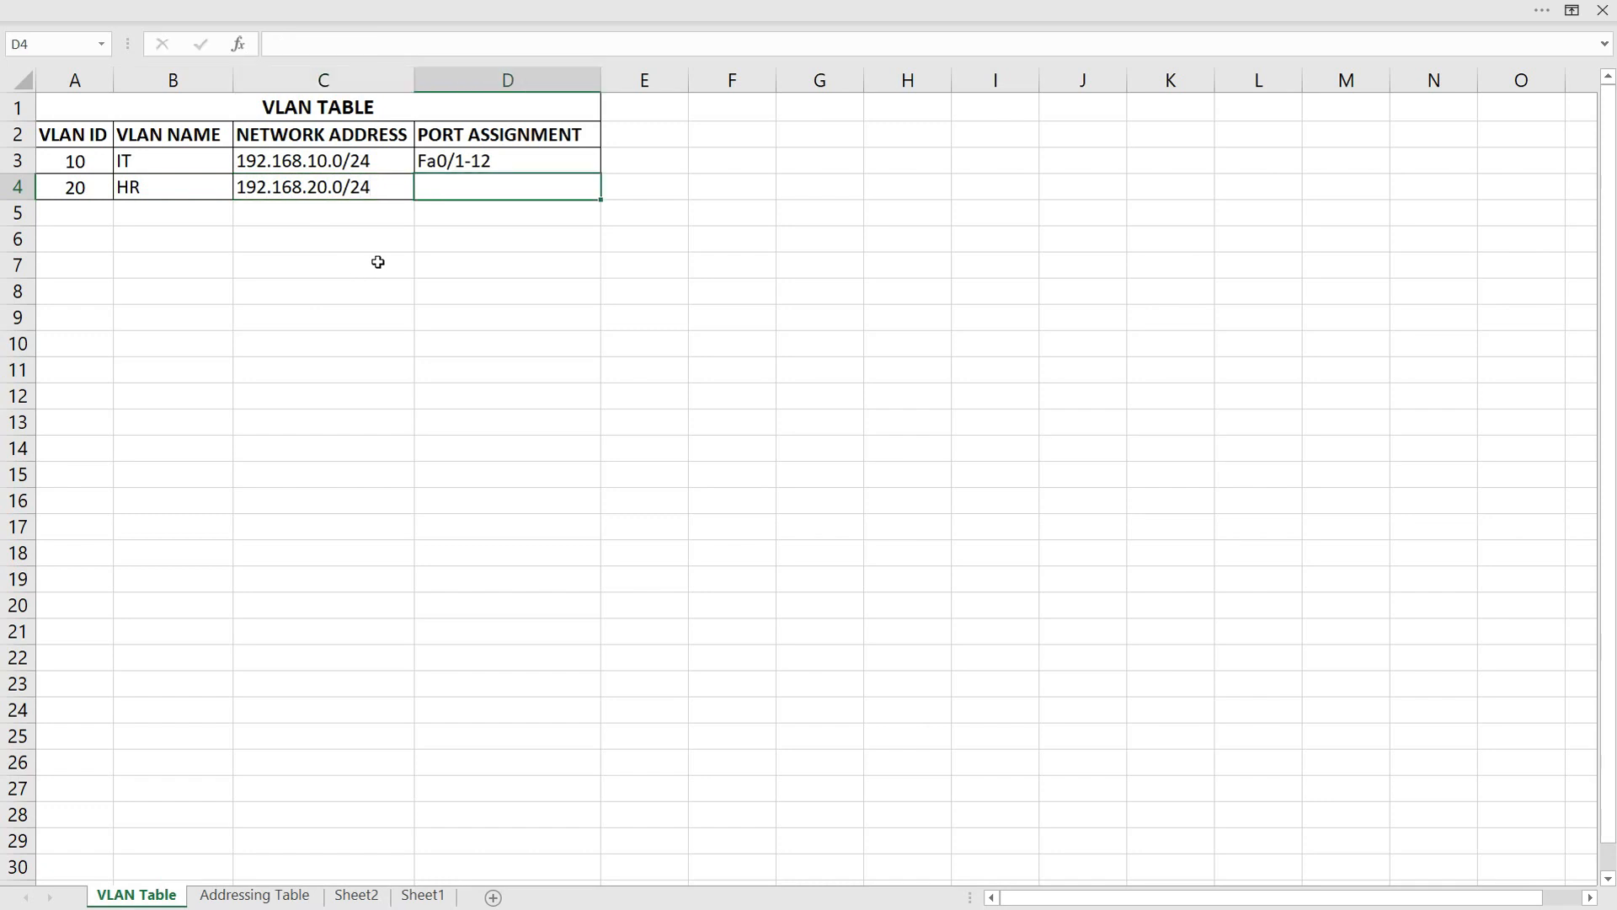
# Enter Fa0/13-24 as the port assignment for VLAN 20
pyautogui.write('Fa')
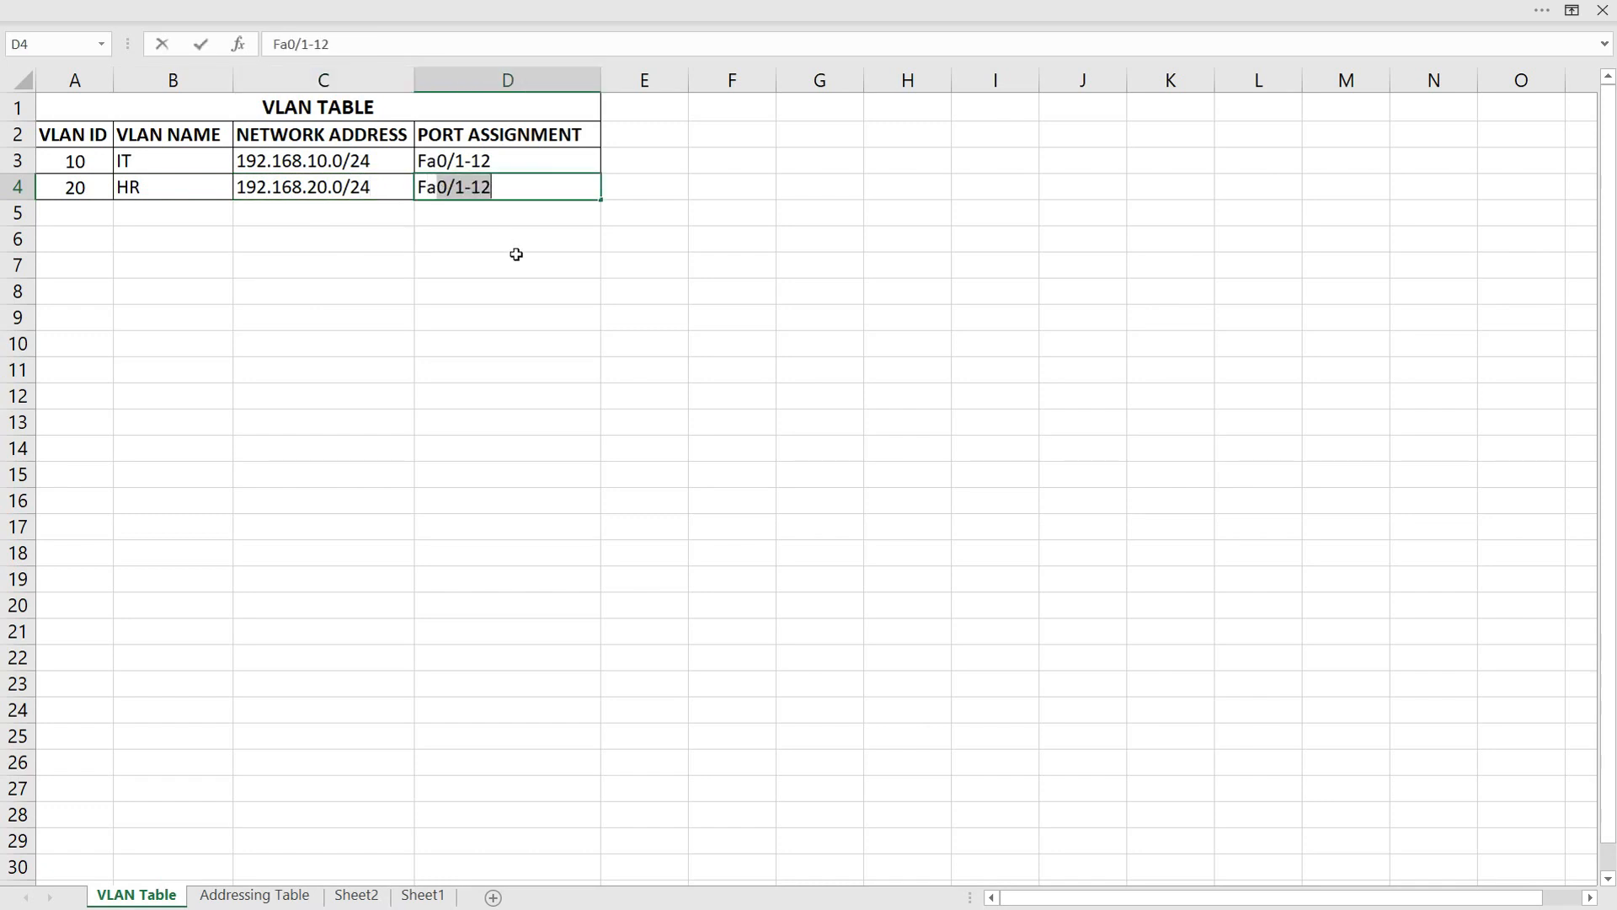
pyautogui.write('0/13-24')
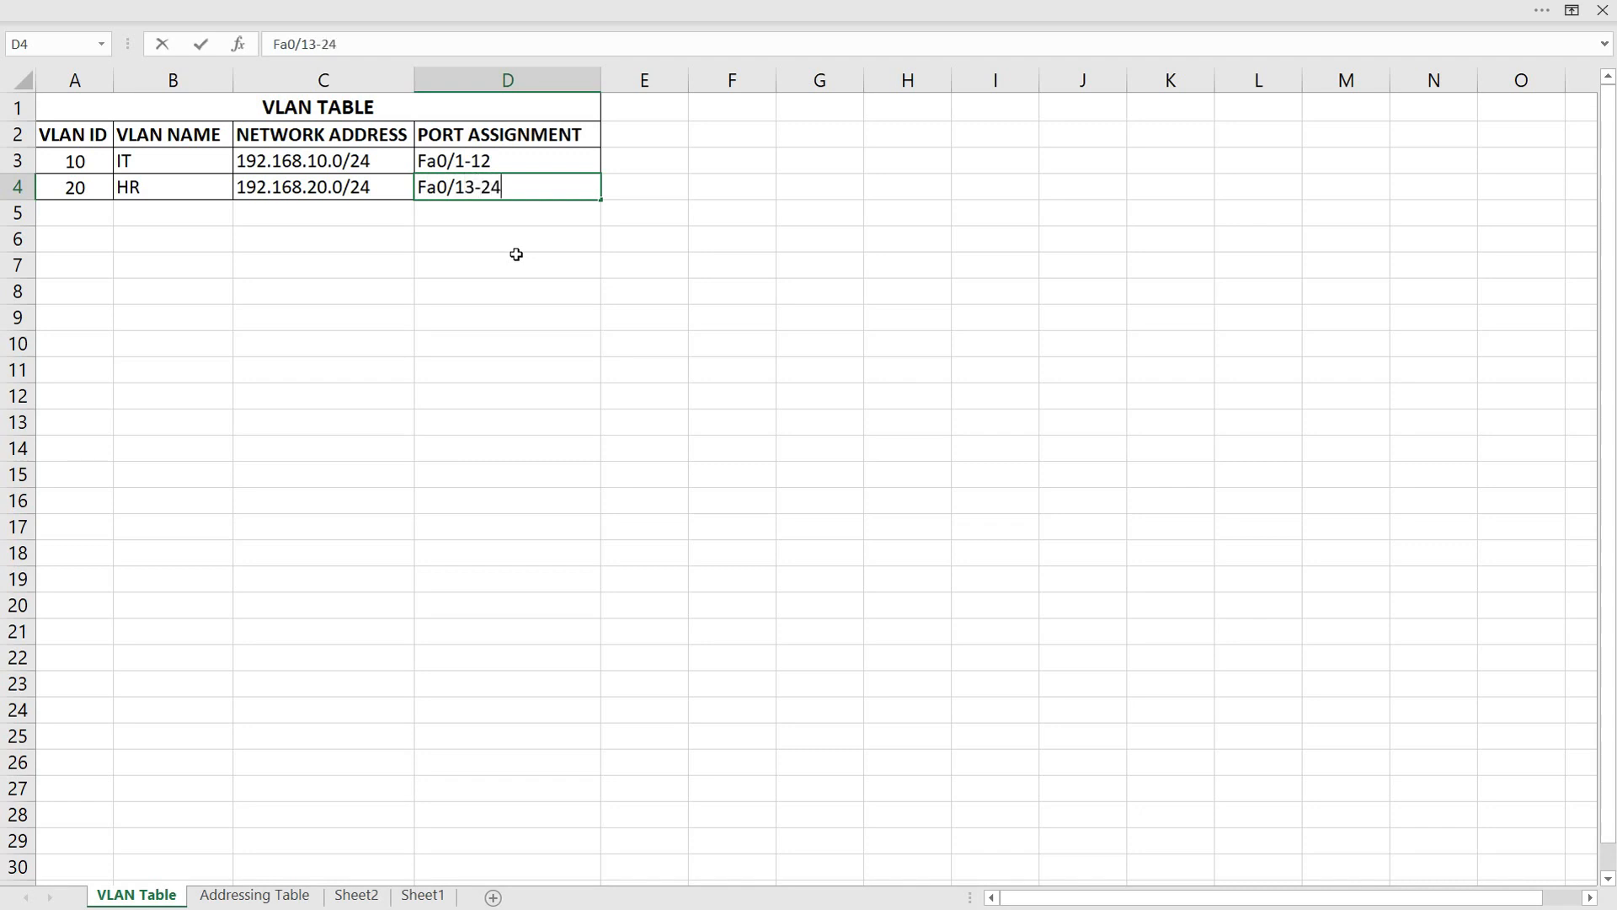
pyautogui.click(517, 257)
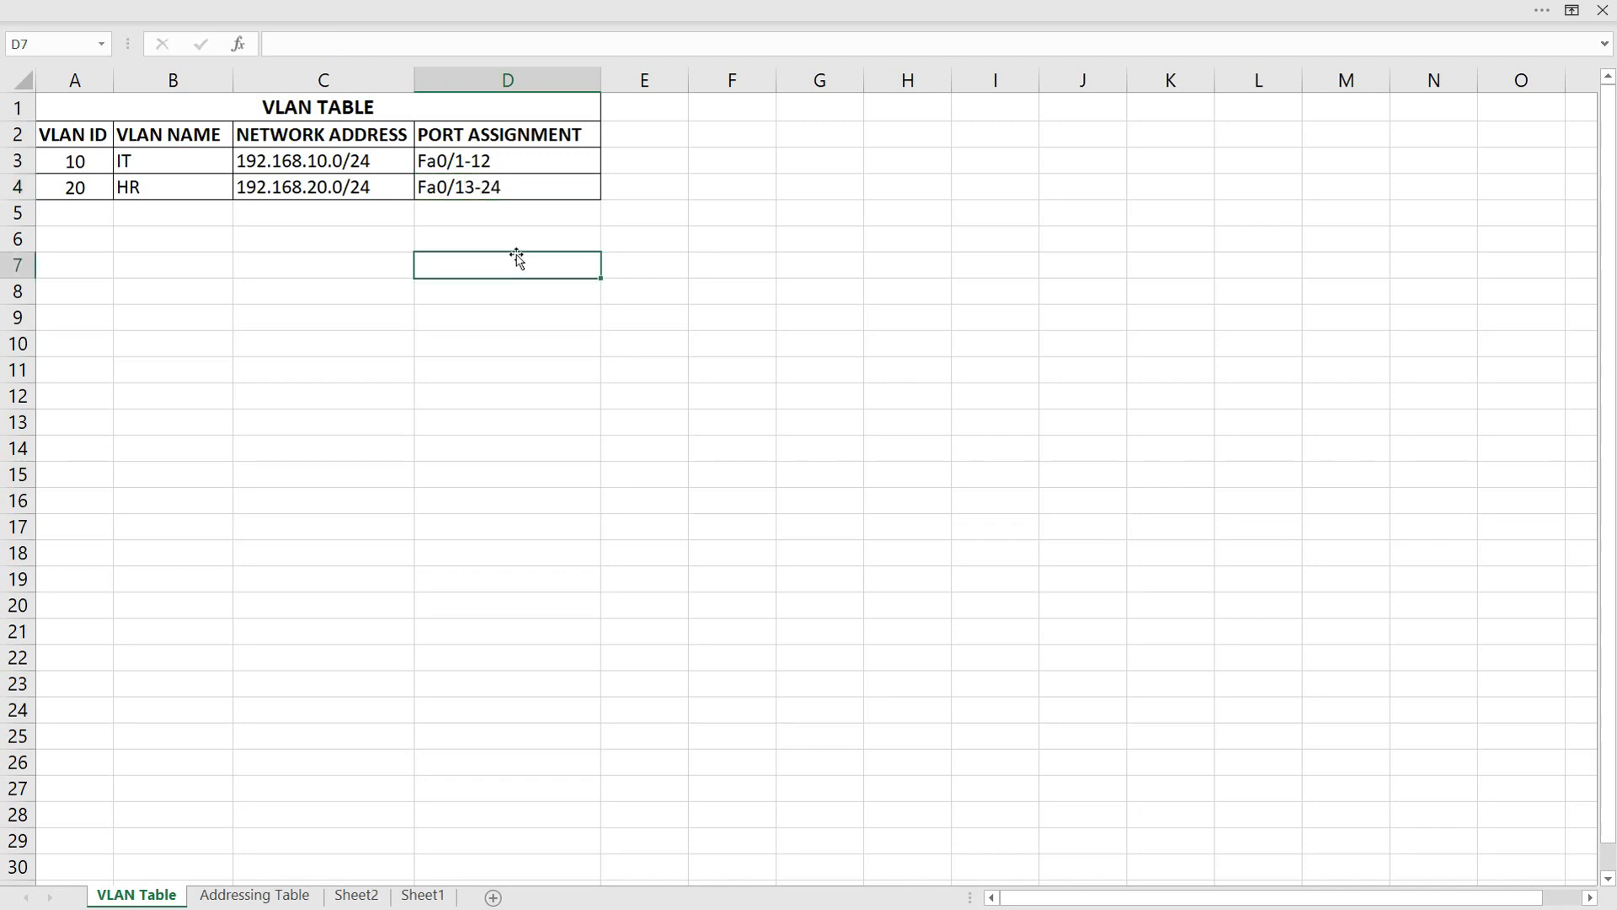
# On the Addressing Table sheet, fill row 3 with device IT-PC1, interface NIC and IP address 192.168.10.10
pyautogui.hotkey('ctrl', 'pagedown')
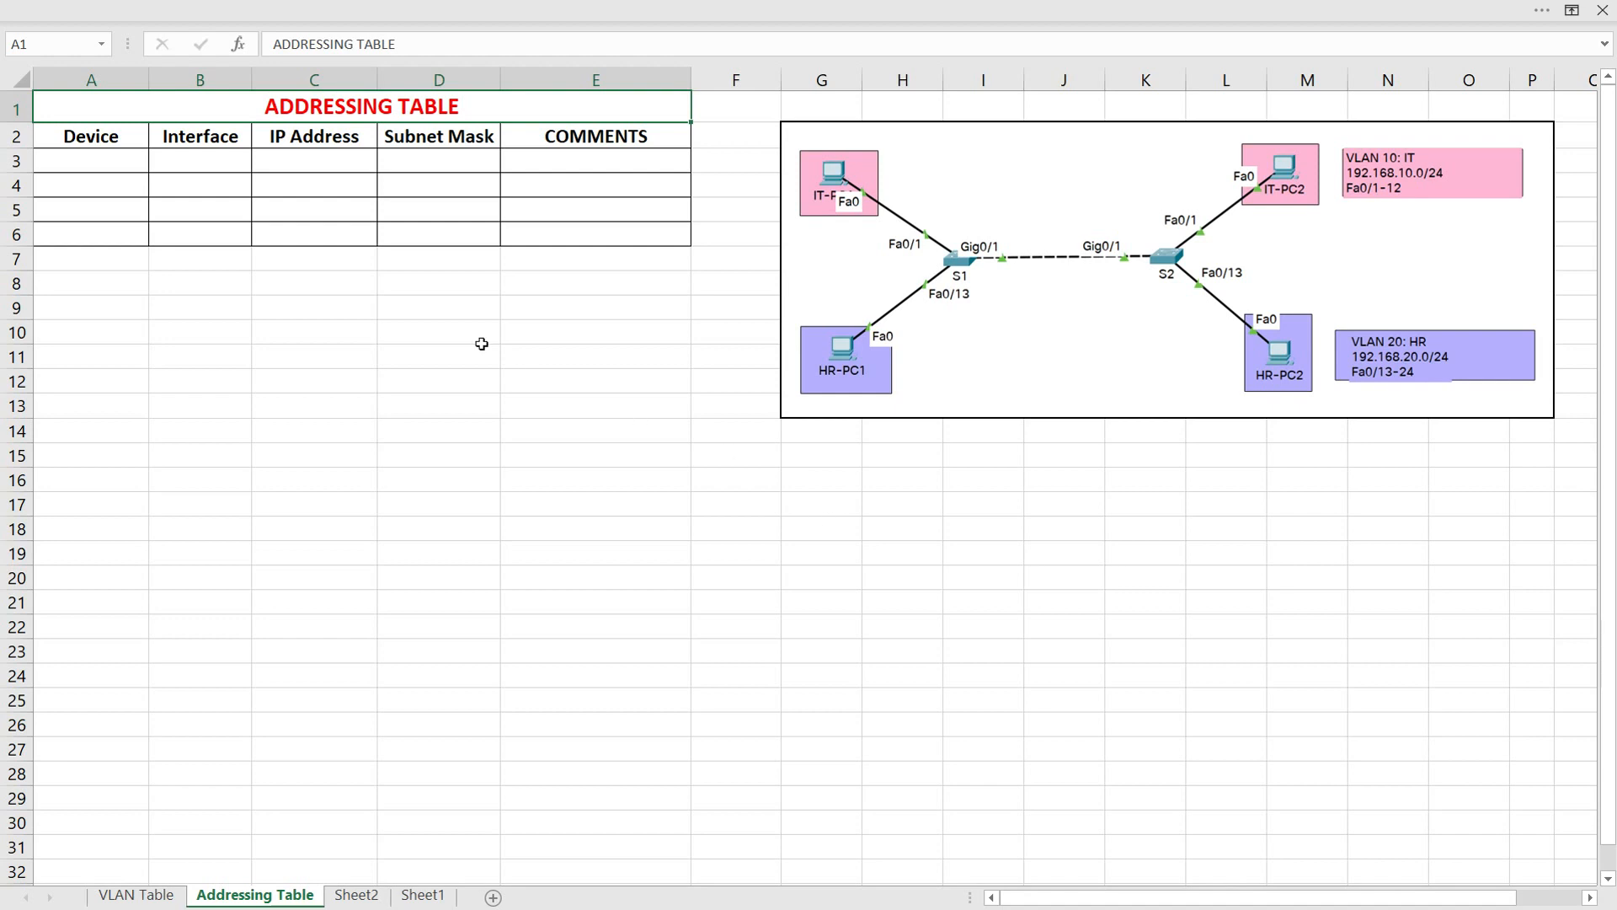
pyautogui.click(91, 169)
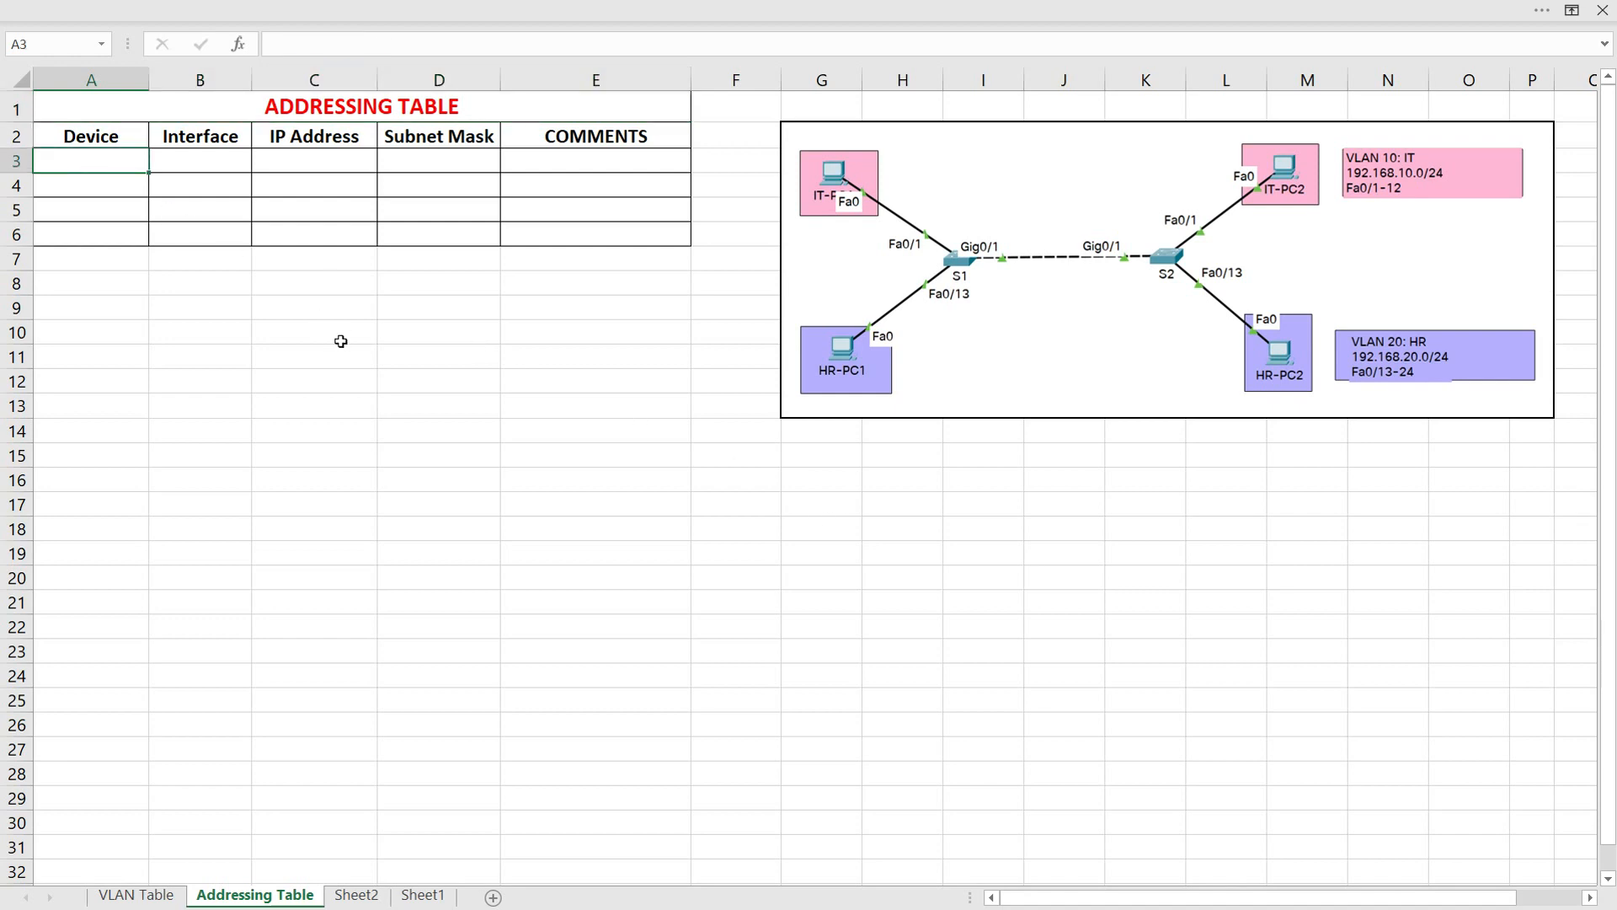
pyautogui.write('IT-PC1')
pyautogui.click(197, 162)
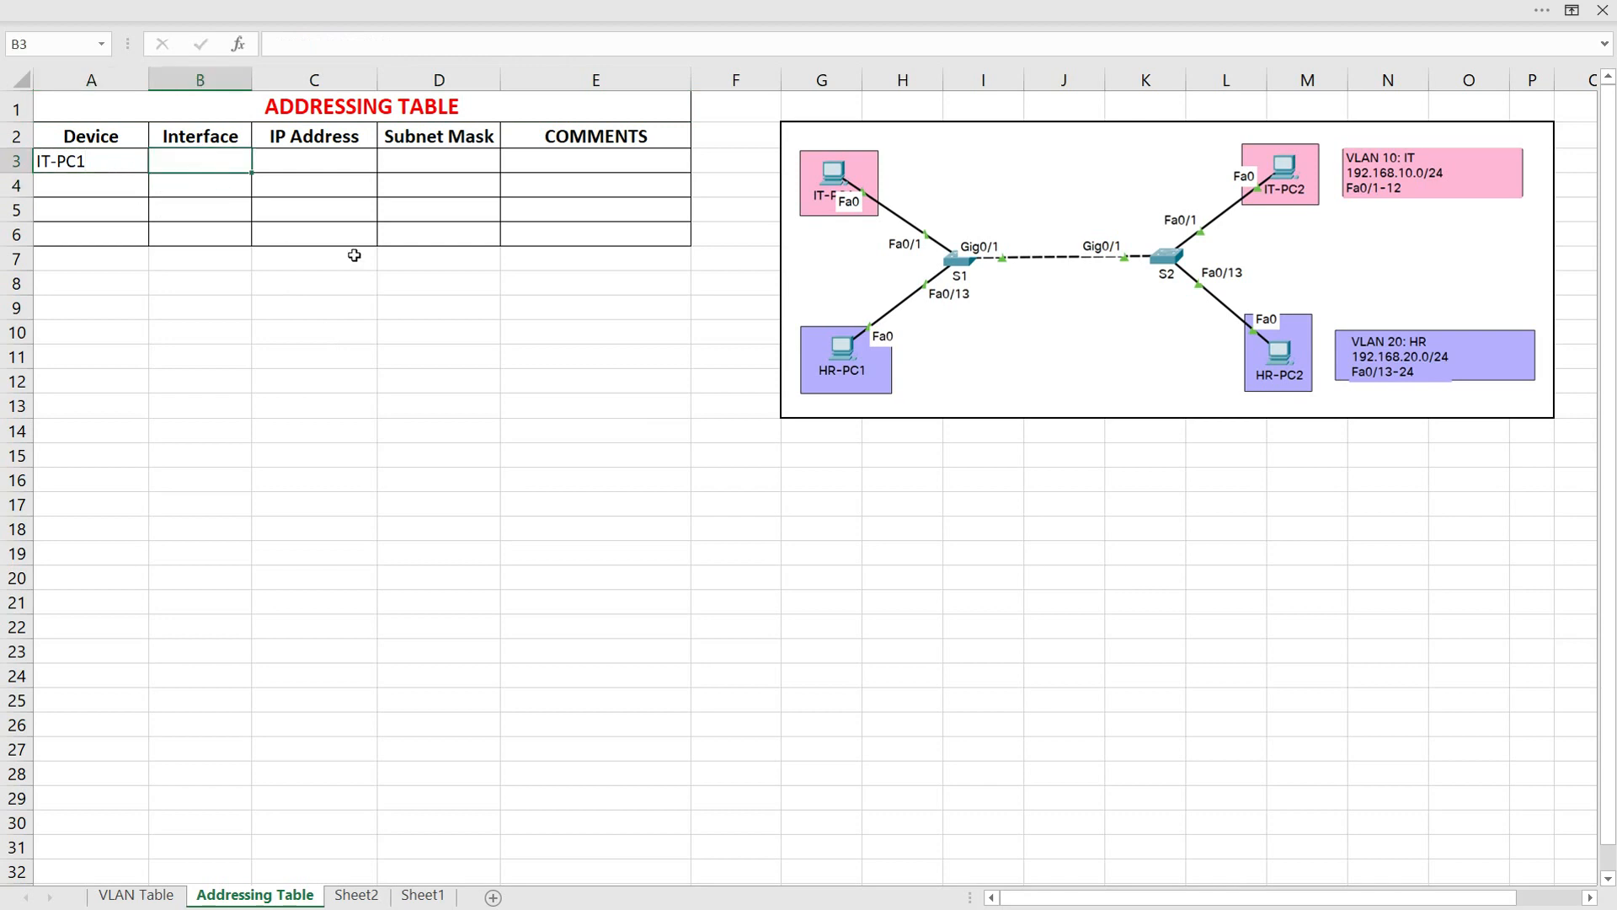
pyautogui.write('NIC')
pyautogui.click(318, 161)
pyautogui.write('192')
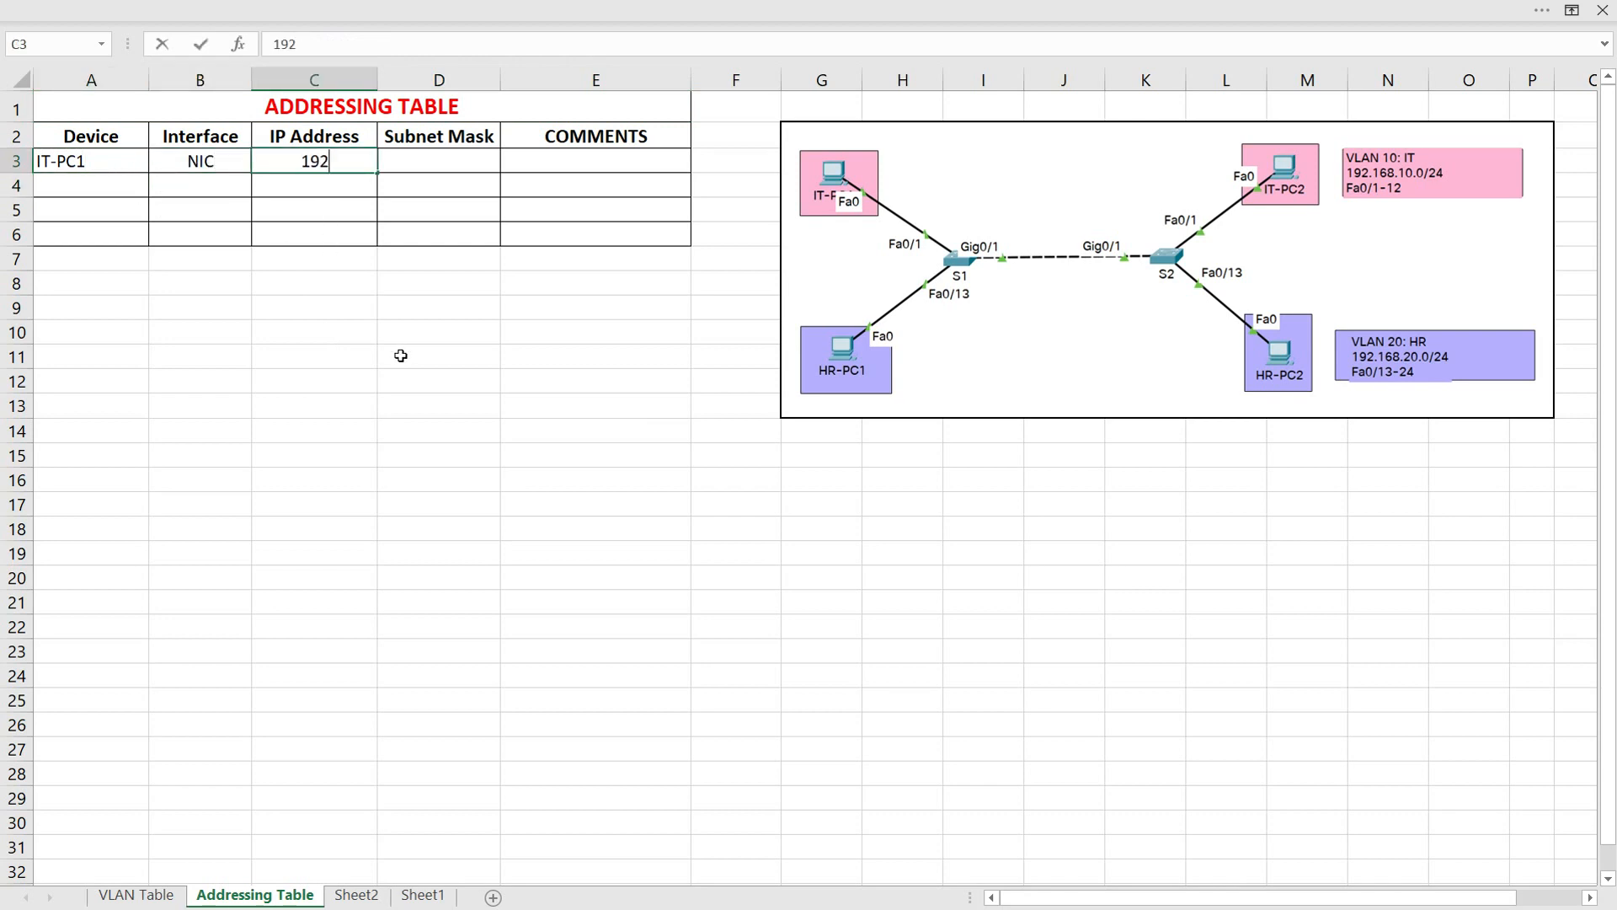
pyautogui.write('.168.10.10')
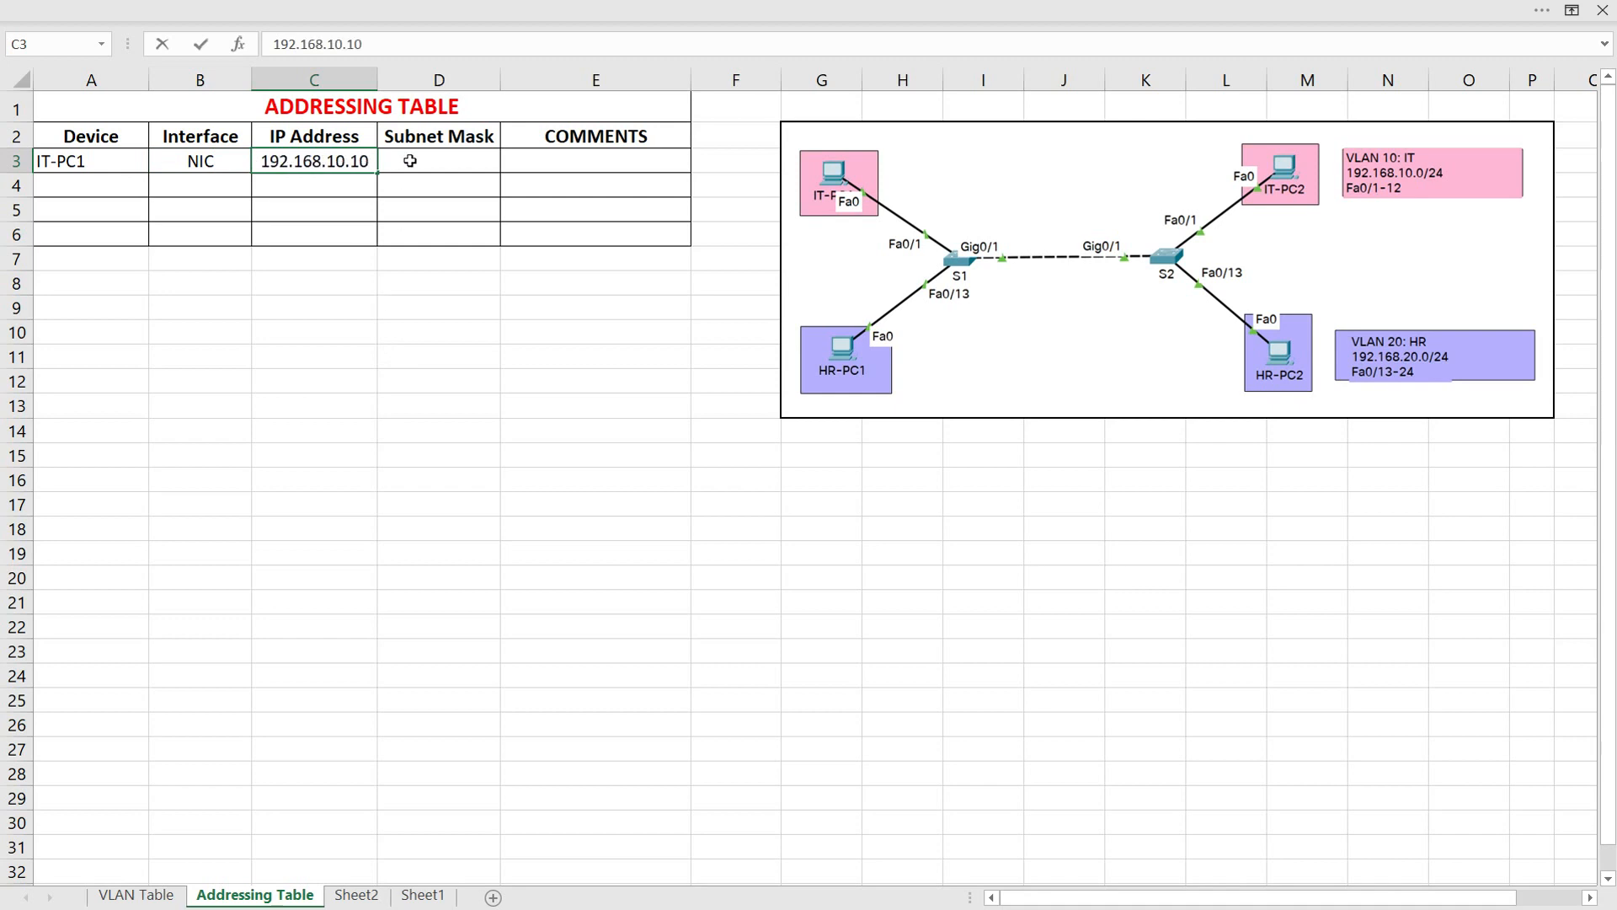
# Complete the IT-PC1 row with subnet mask 255.255.255.0 and the comment "Connected to S1 Fa0/1"
pyautogui.click(410, 161)
pyautogui.write('255.255.255.0')
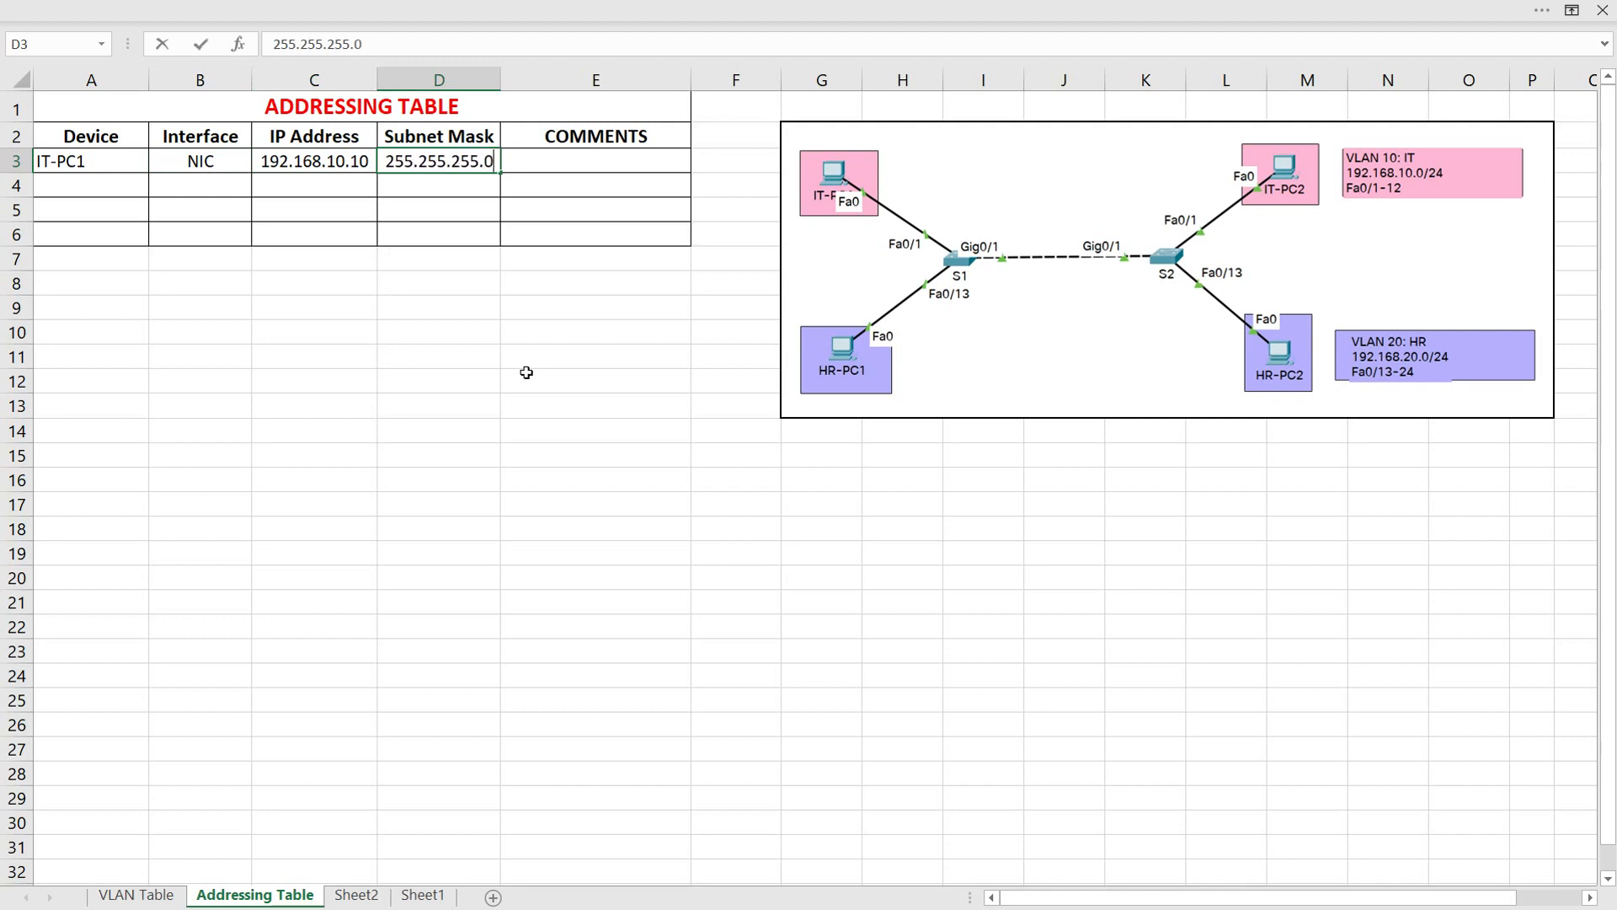
pyautogui.press('Tab')
pyautogui.write('Connected')
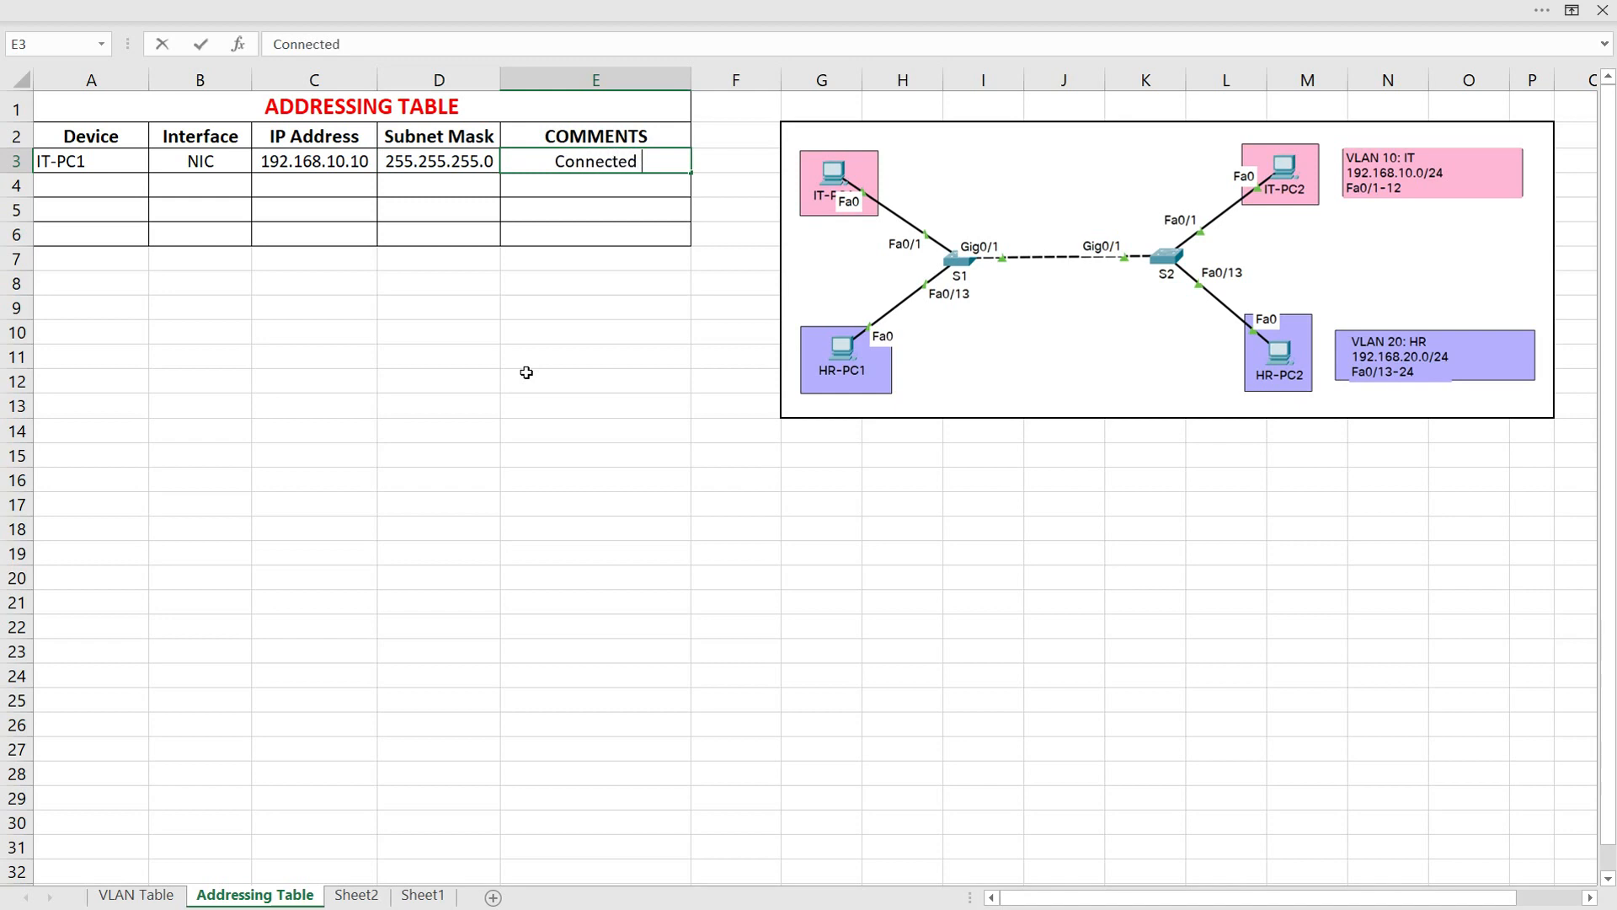
pyautogui.write(' to S')
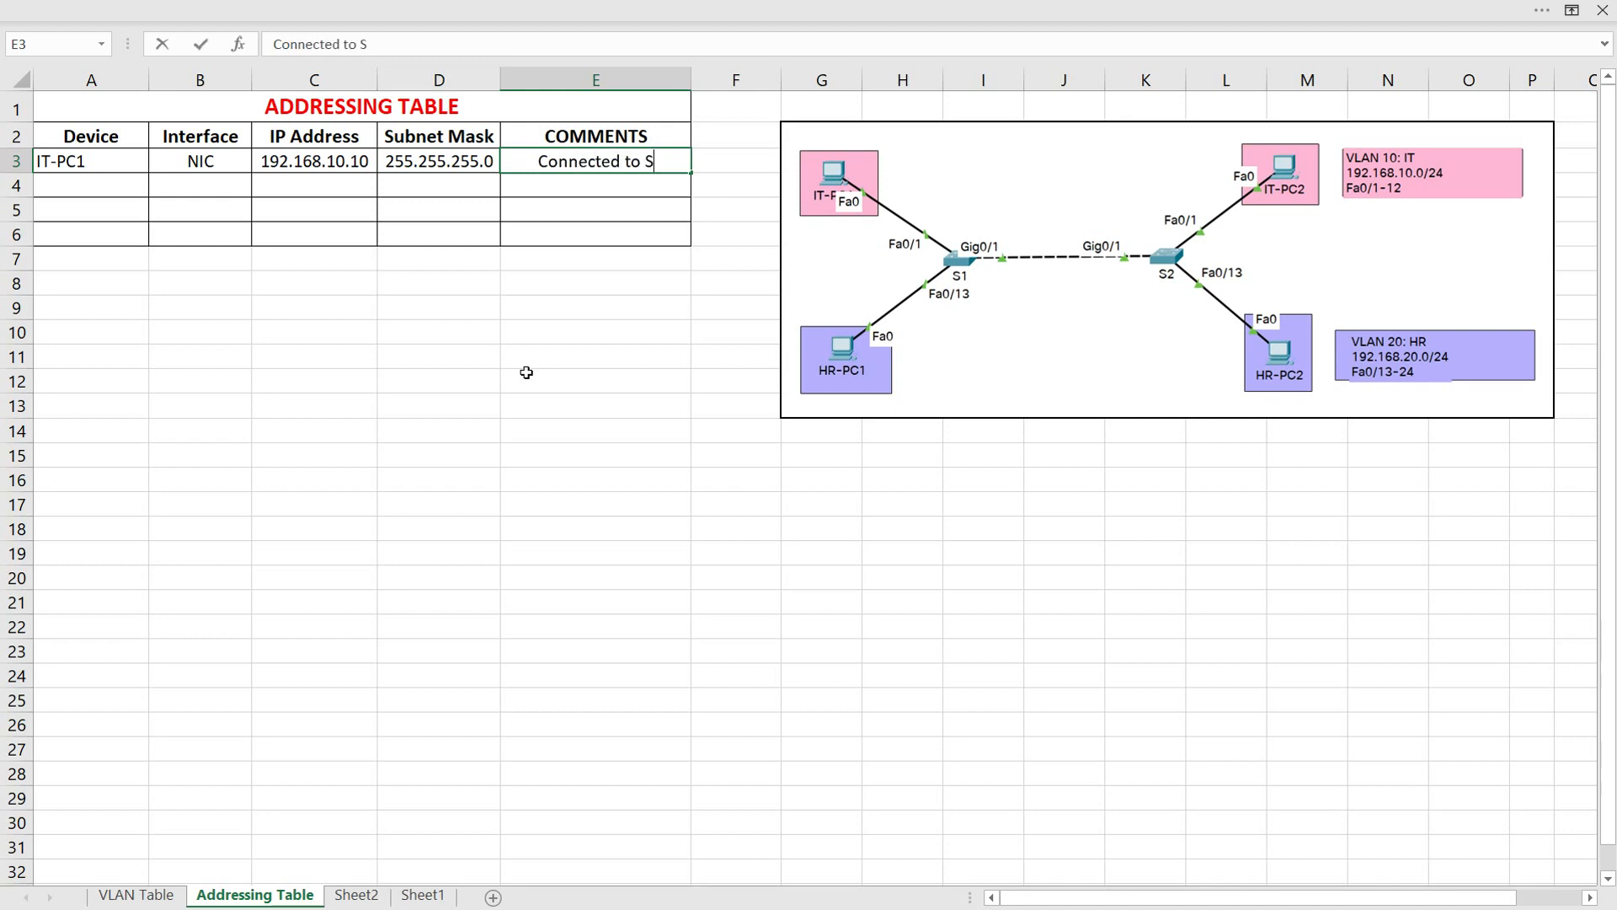
pyautogui.write('1 Fa0/1')
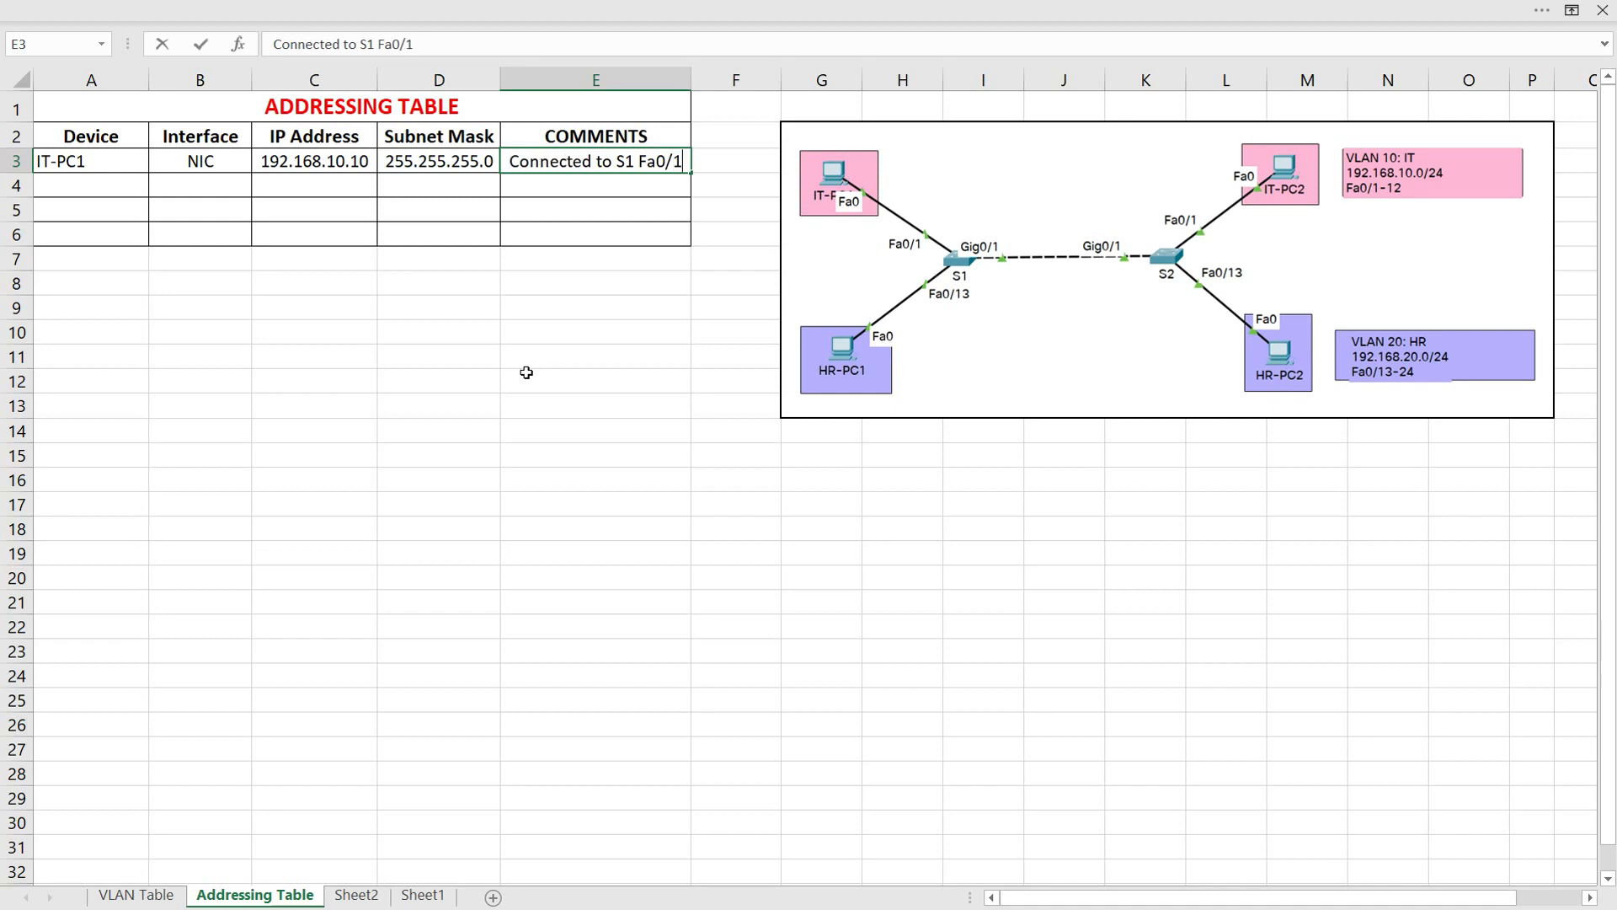
pyautogui.press('Return')
# Fill row 4 of the addressing table with device IT-PC2, interface NIC and IP address 192.168.10.11
pyautogui.click(104, 181)
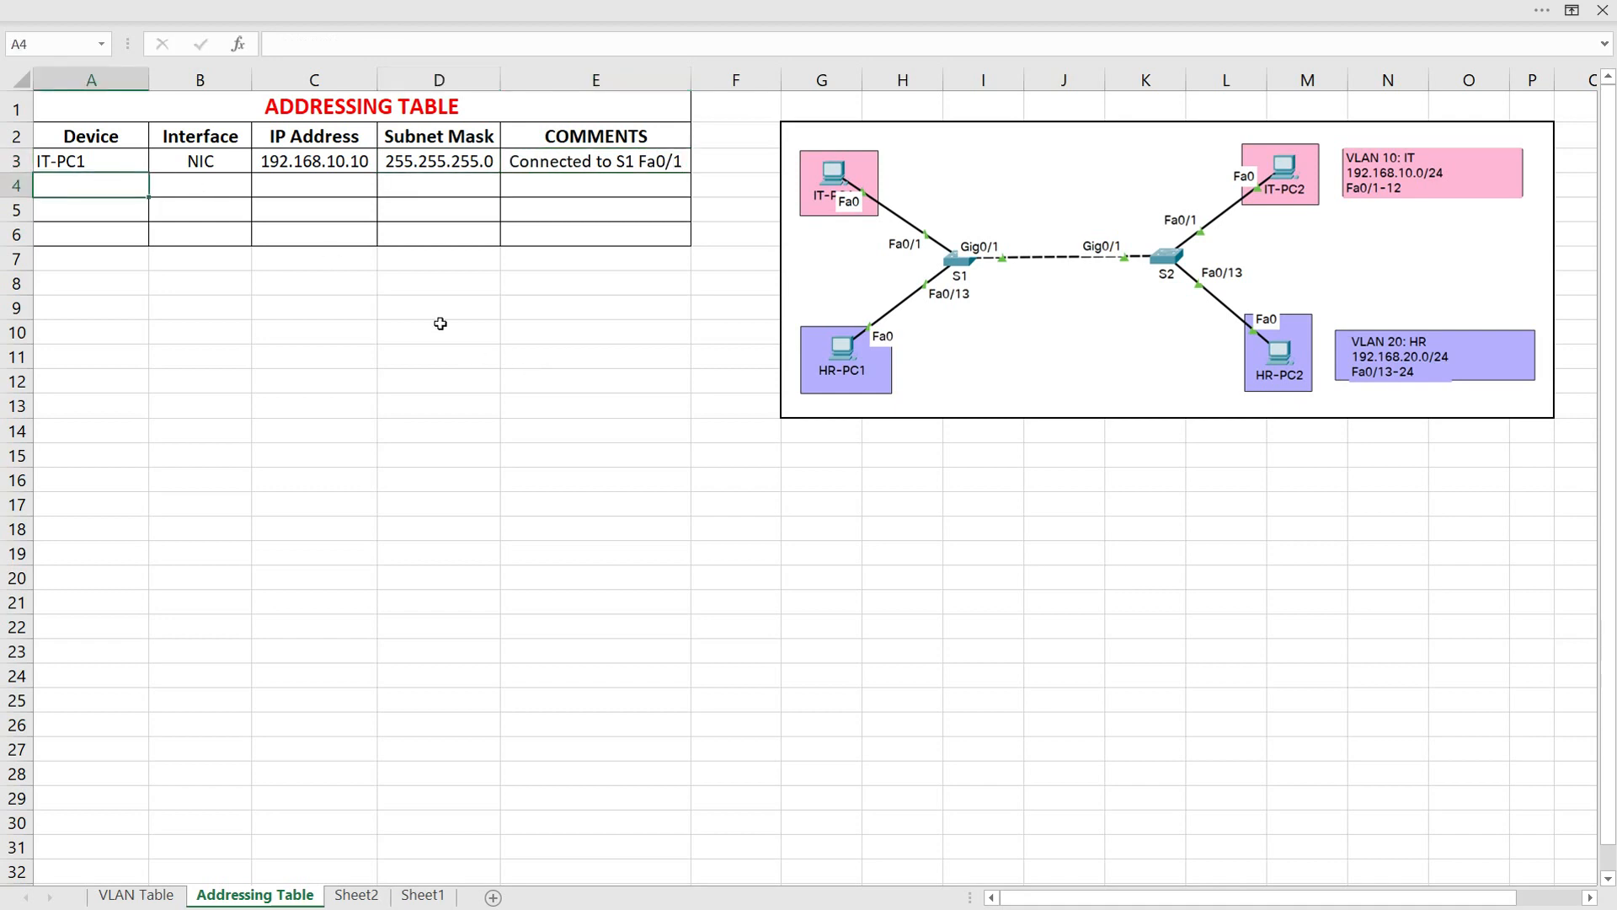
pyautogui.write('IT-PC2')
pyautogui.press('Tab')
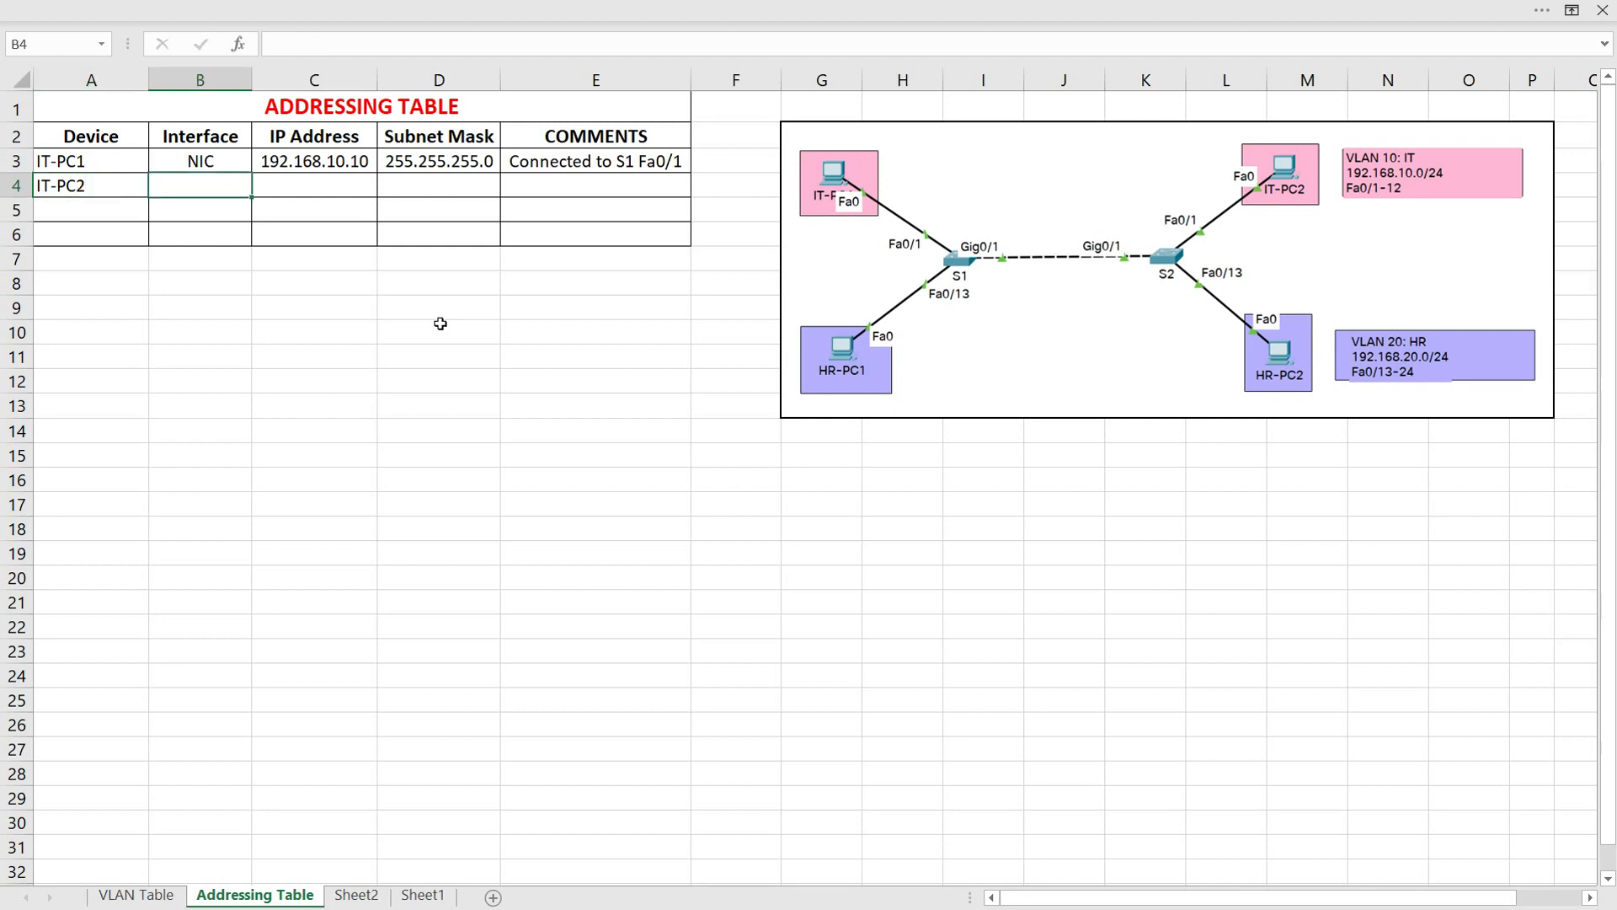
pyautogui.write('NIC')
pyautogui.press('Tab')
pyautogui.write('192.168.10.')
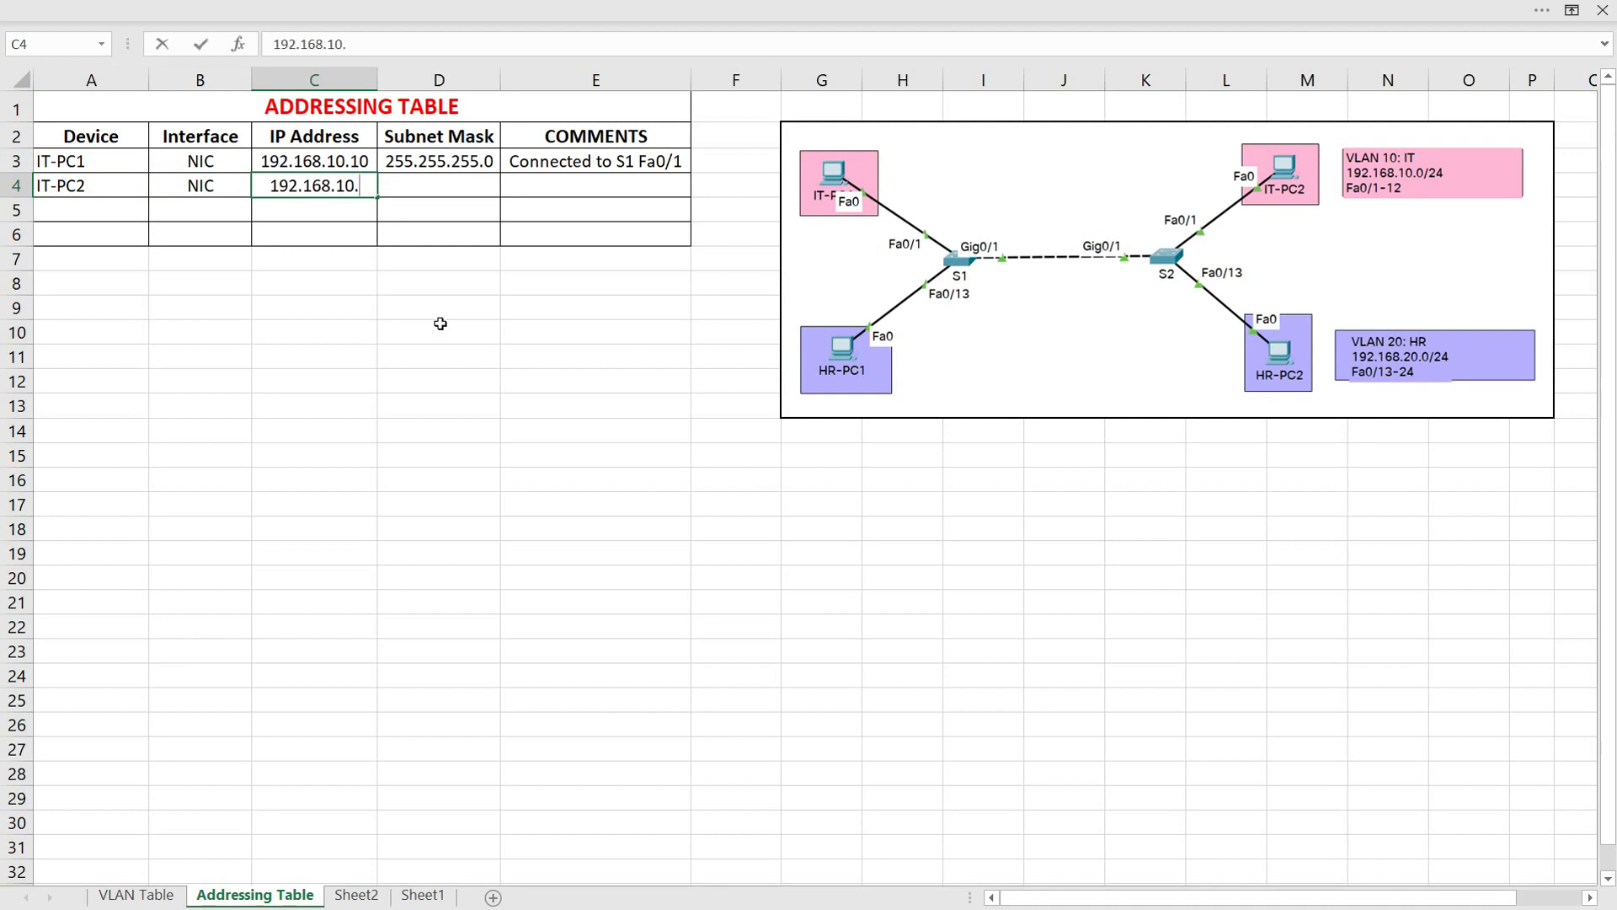
pyautogui.write('11')
# Complete the IT-PC2 row with subnet mask 255.255.255.0 and the comment "Connected to S2 Fa0/1"
pyautogui.click(430, 195)
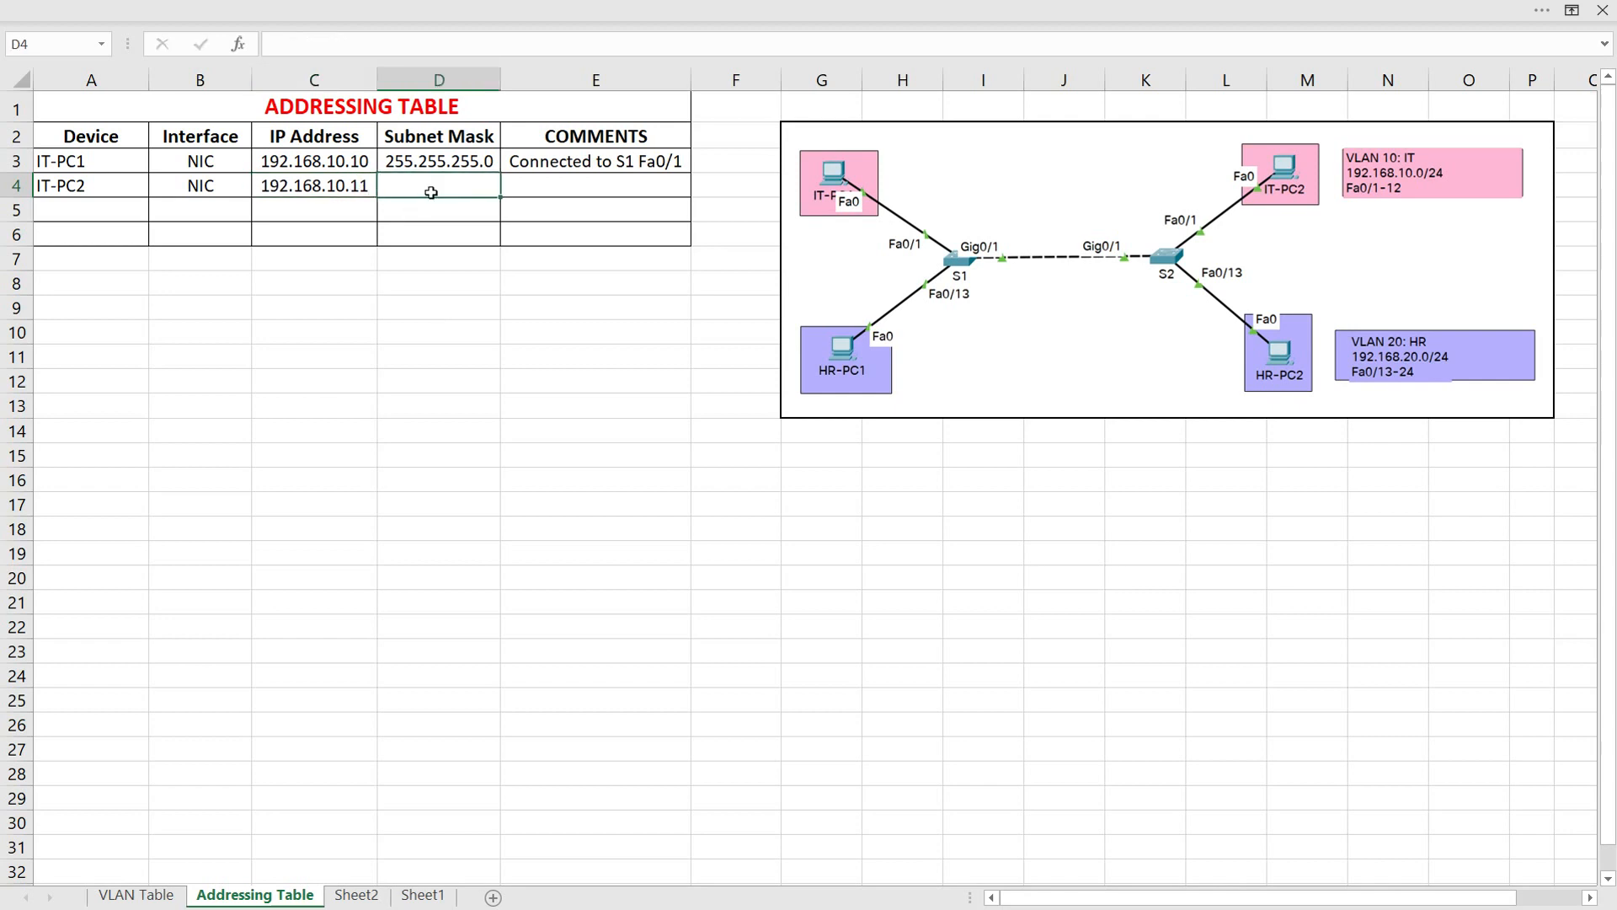
pyautogui.hotkey('ctrl', 'd')
pyautogui.click(551, 191)
pyautogui.write('Connec')
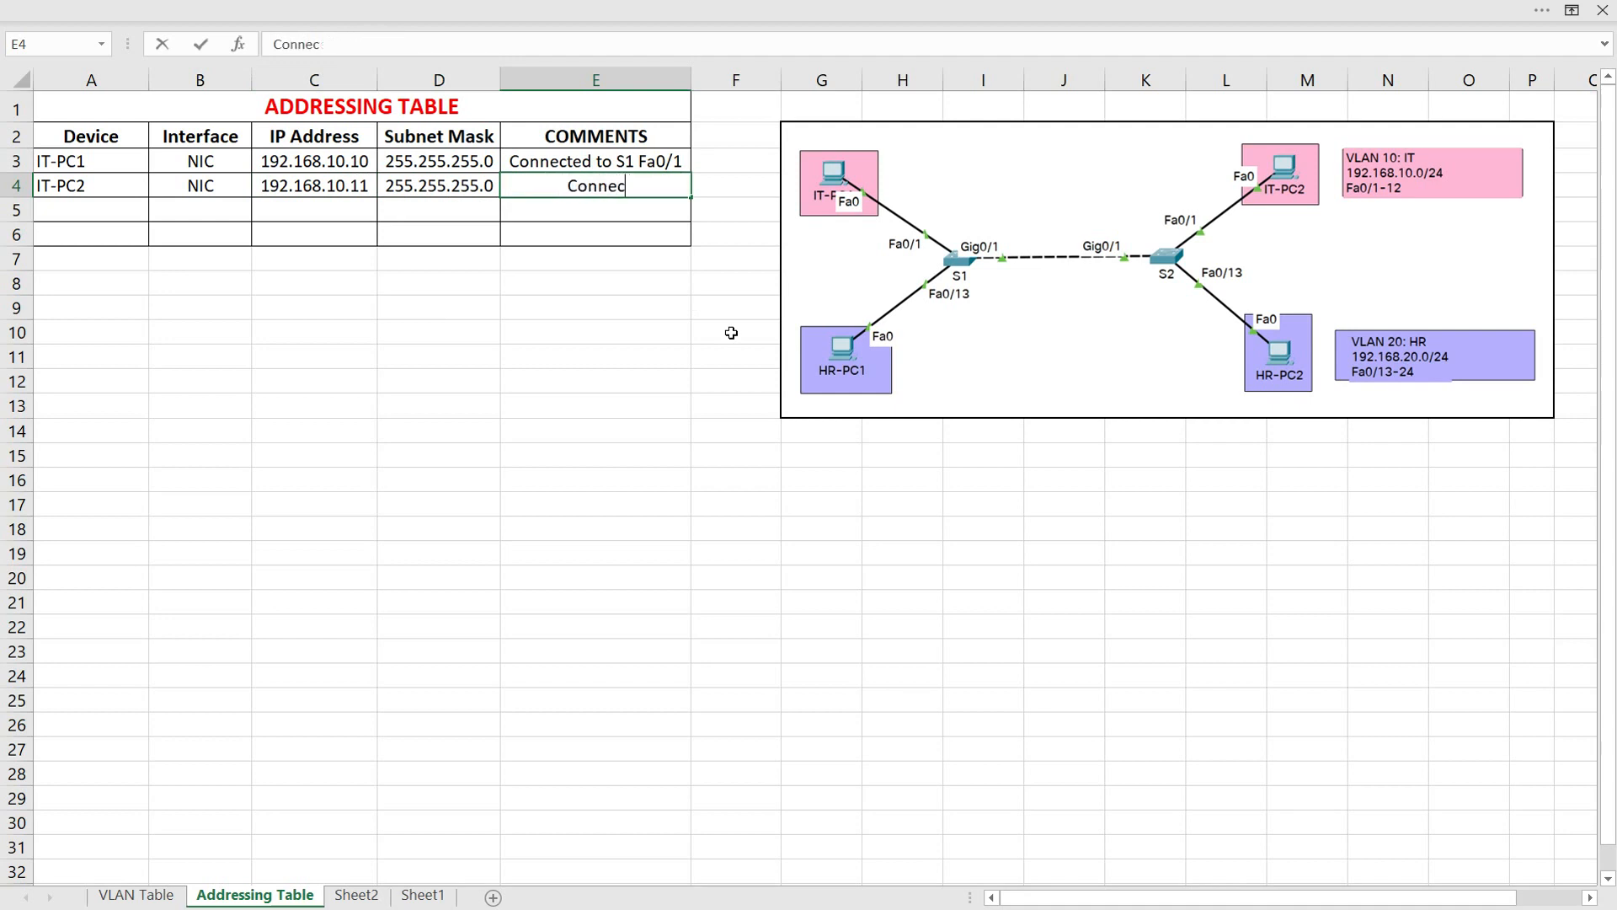
pyautogui.write('ted to S2 Fa0')
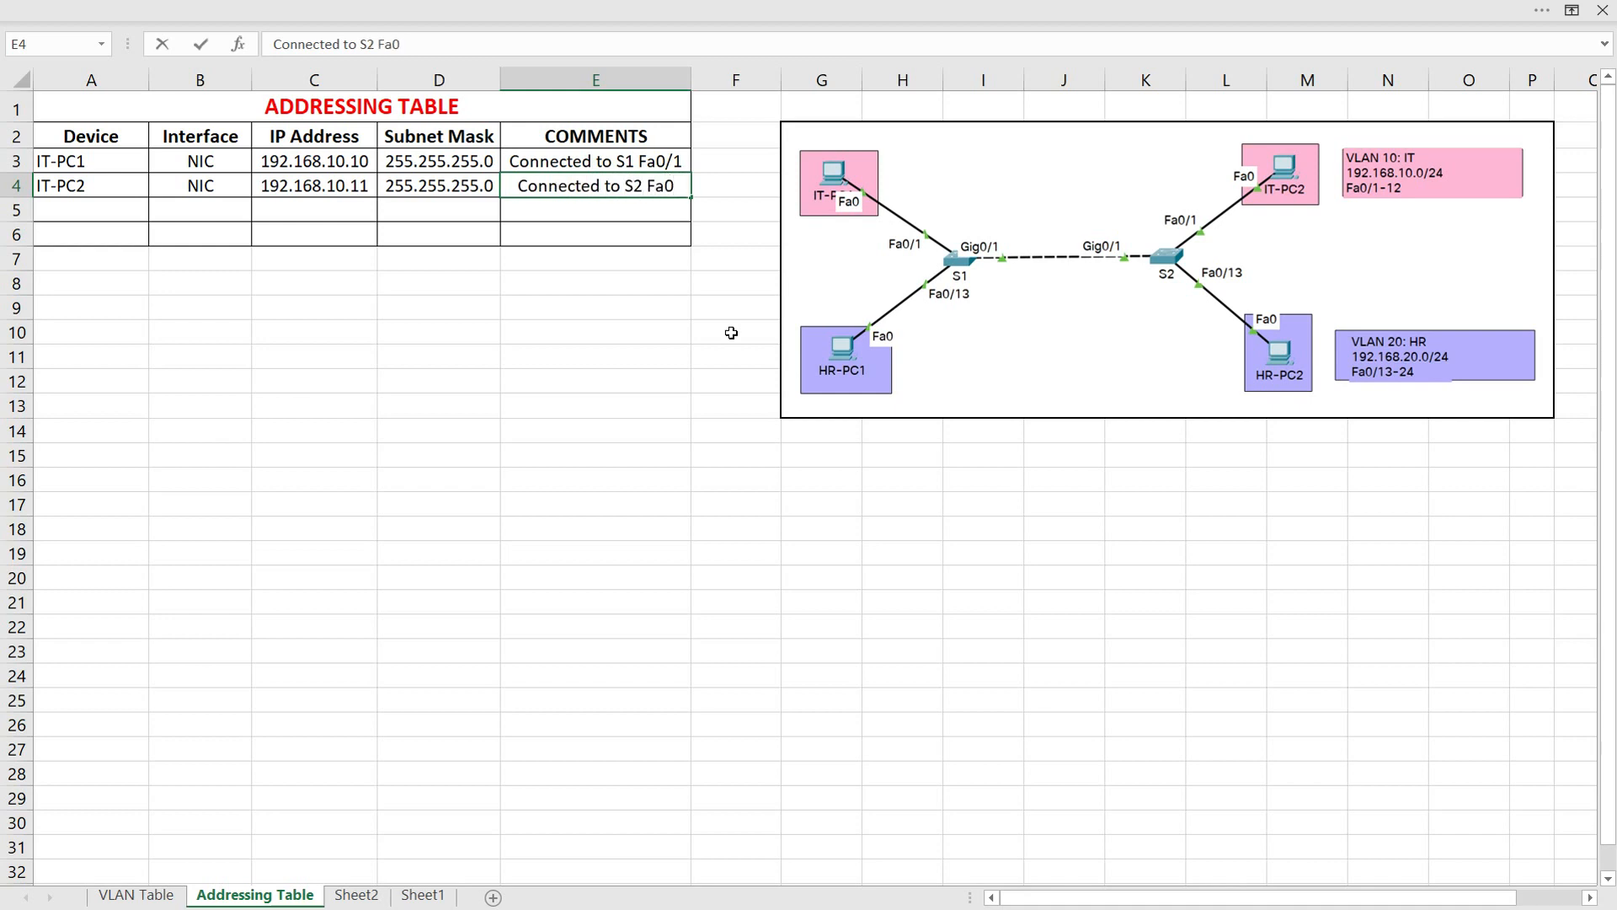
pyautogui.write('/1')
pyautogui.press('Return')
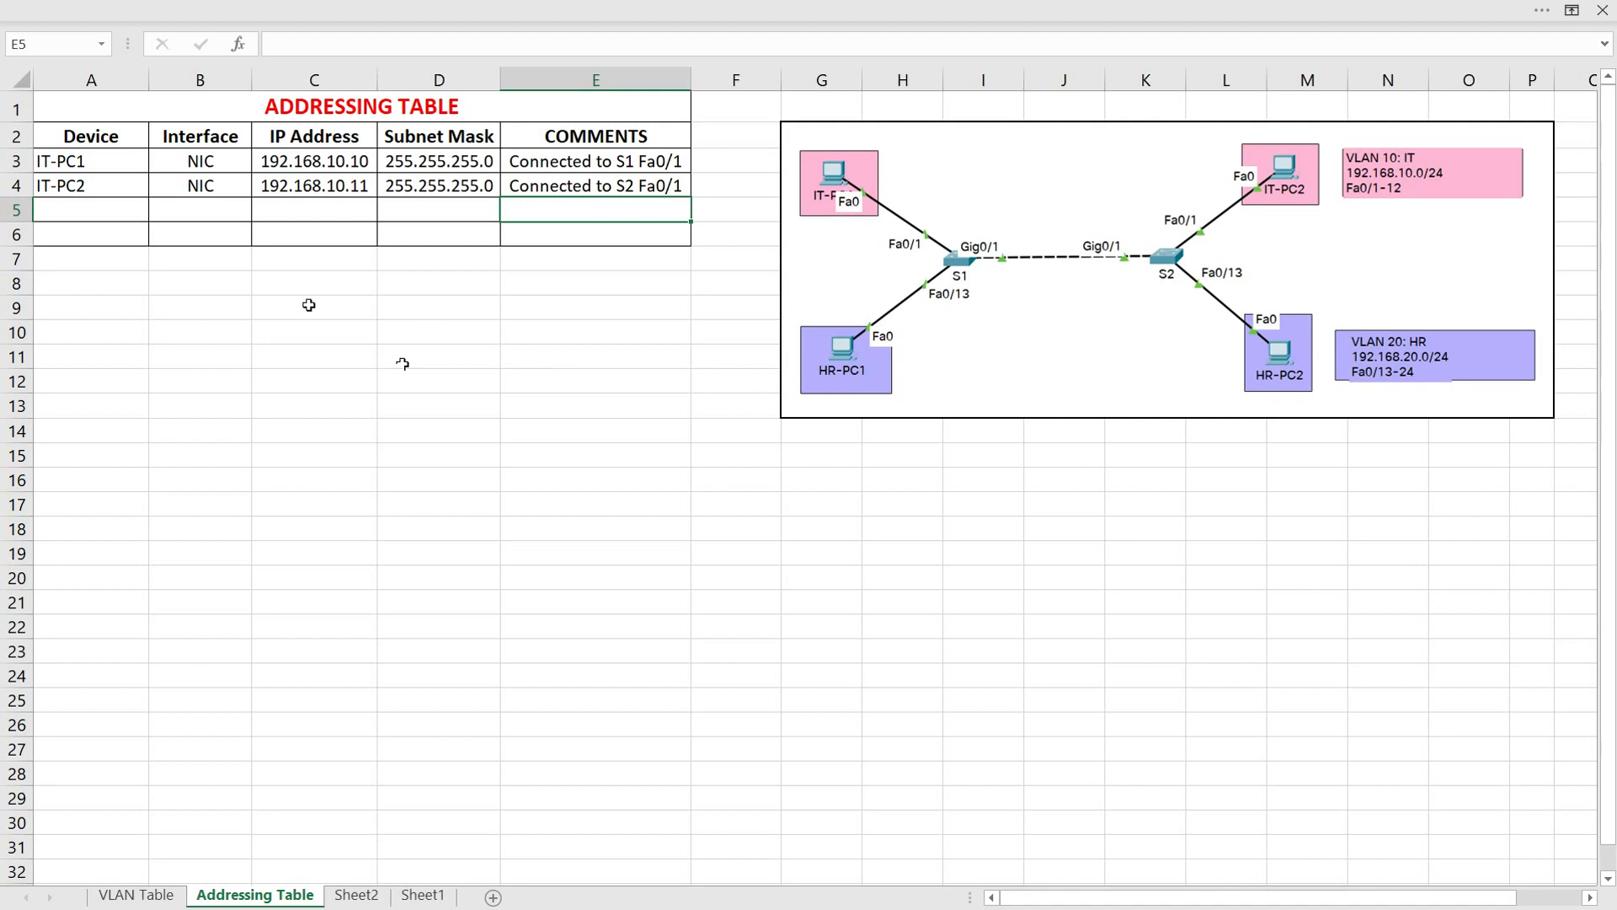
# Fill row 5 with device HR-PC1, interface NIC and IP address 192.168.20.10, and check the address against the VLAN table's HR network
pyautogui.click(109, 212)
pyautogui.write('HR-PC1')
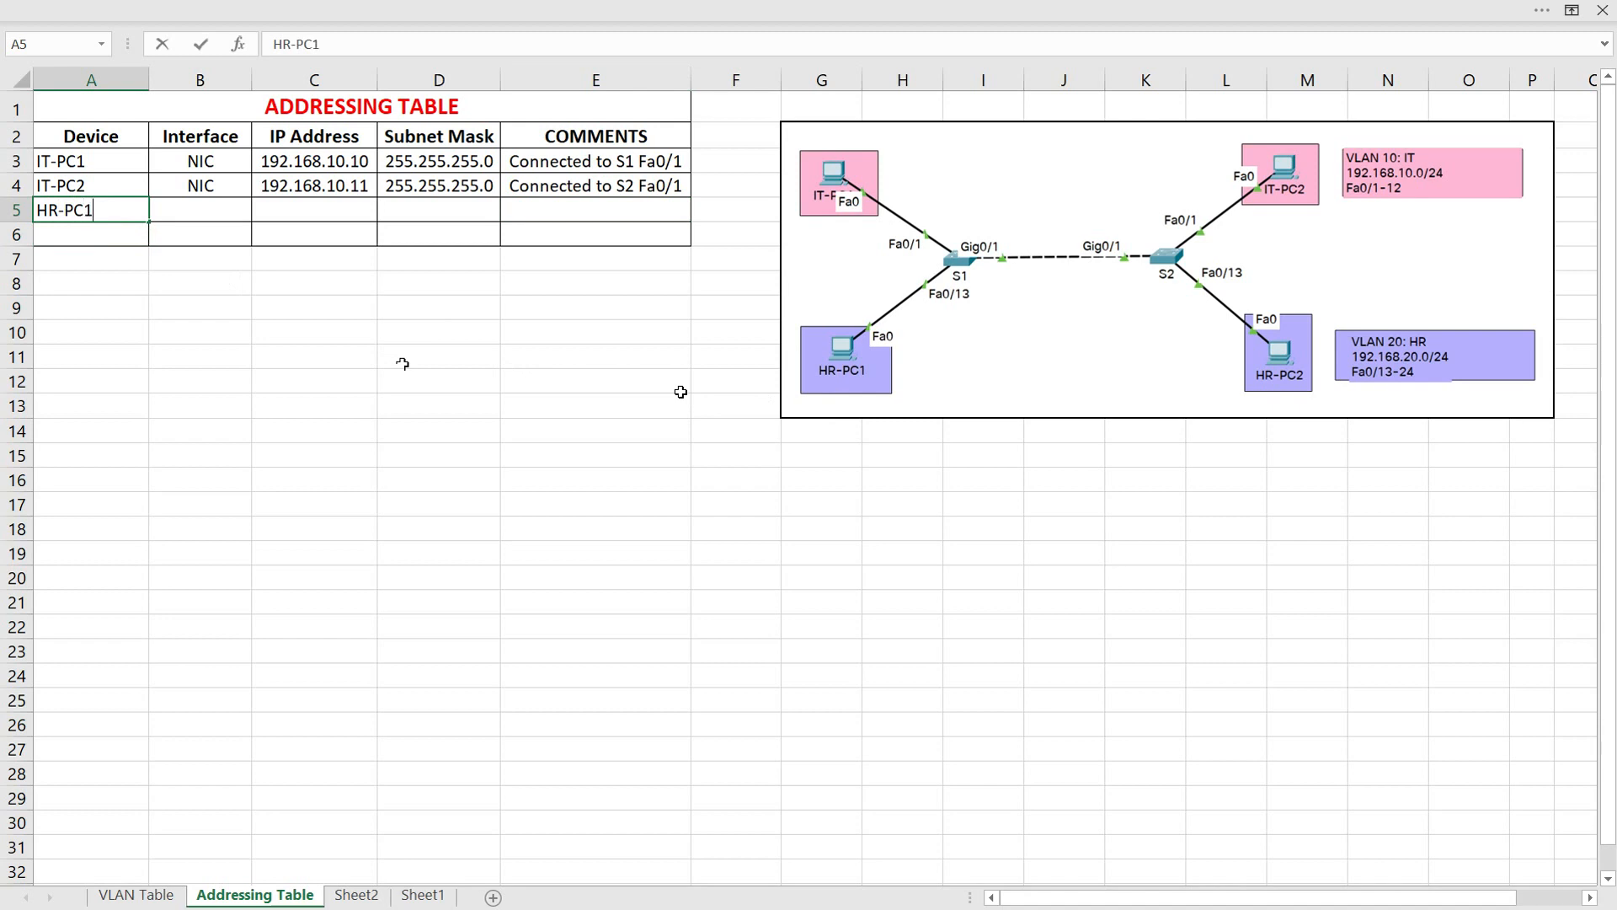
pyautogui.press('Tab')
pyautogui.write('NIC')
pyautogui.press('Tab')
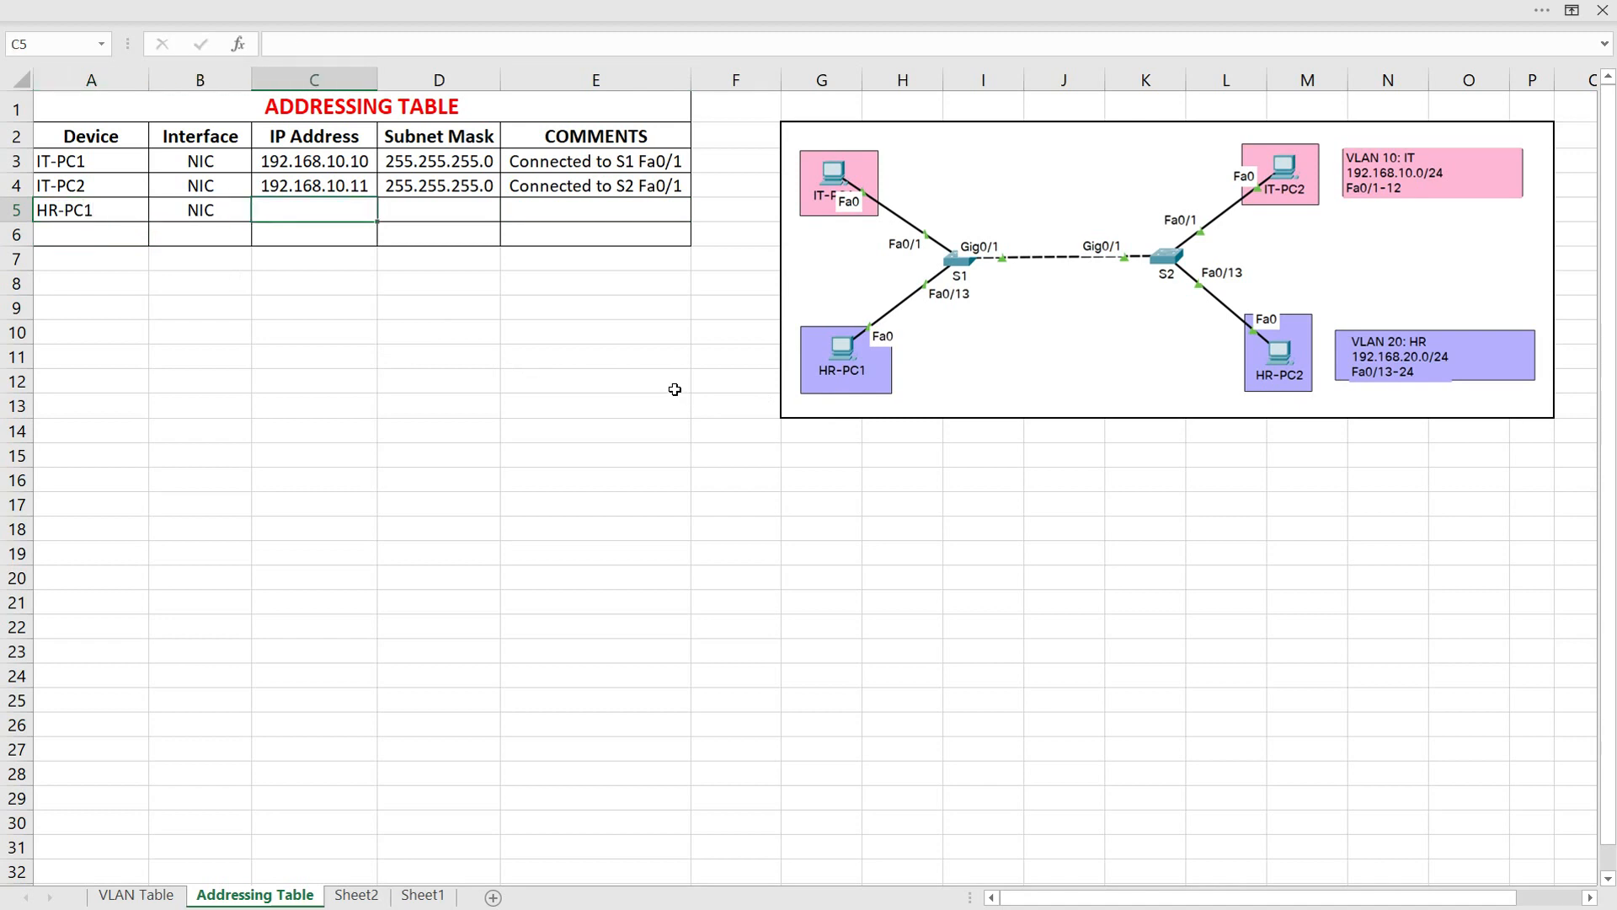
pyautogui.write('192.168.20.10')
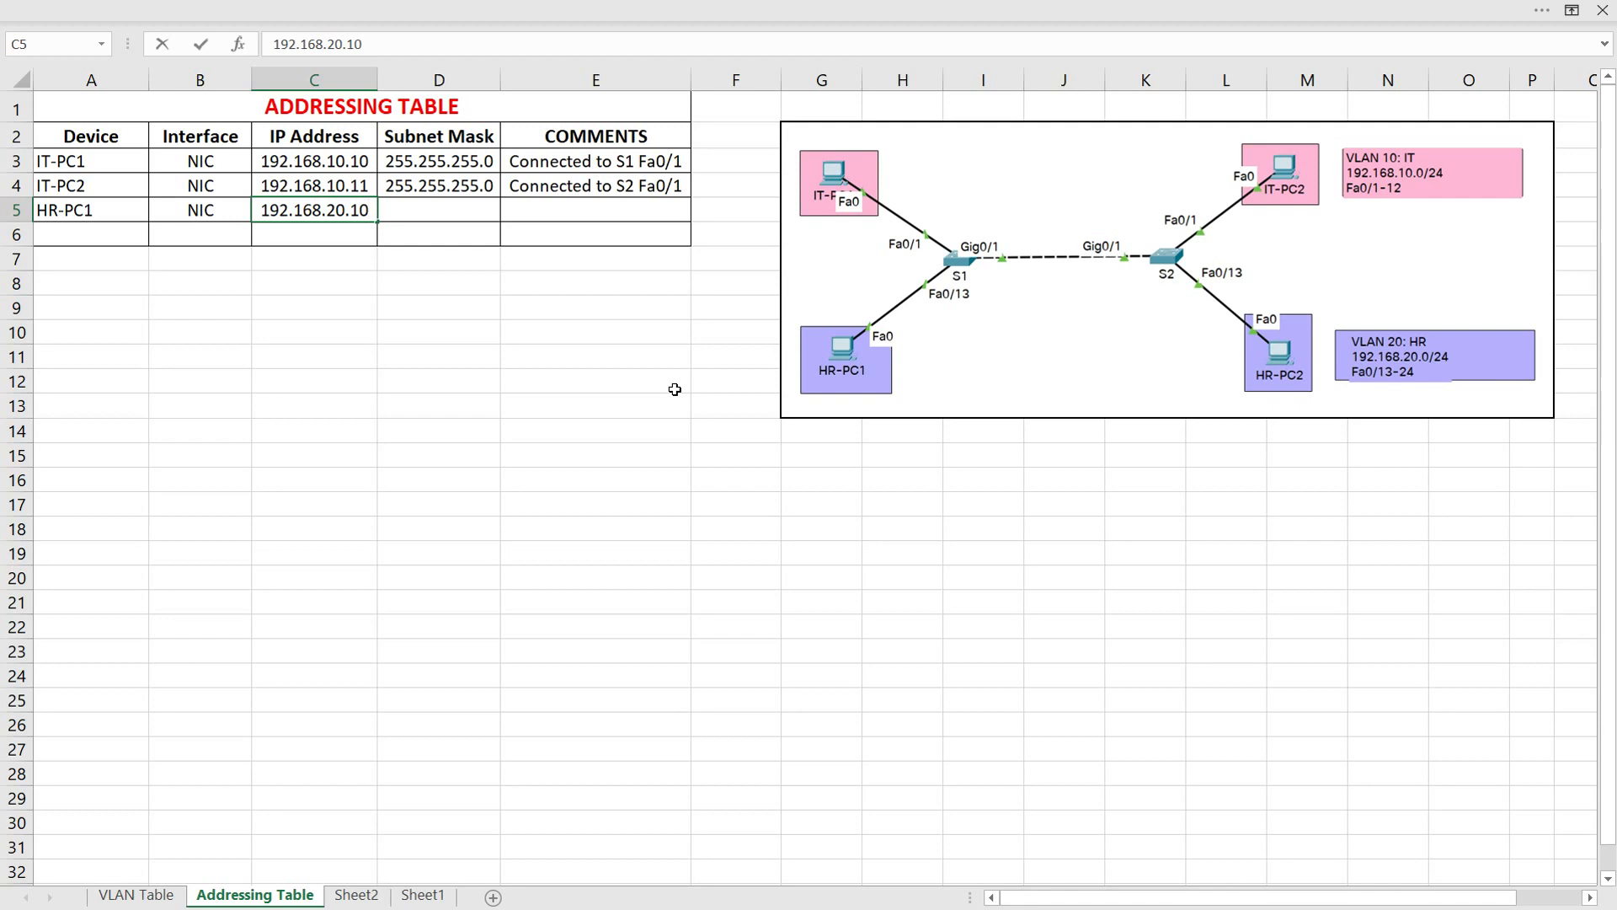
pyautogui.click(137, 894)
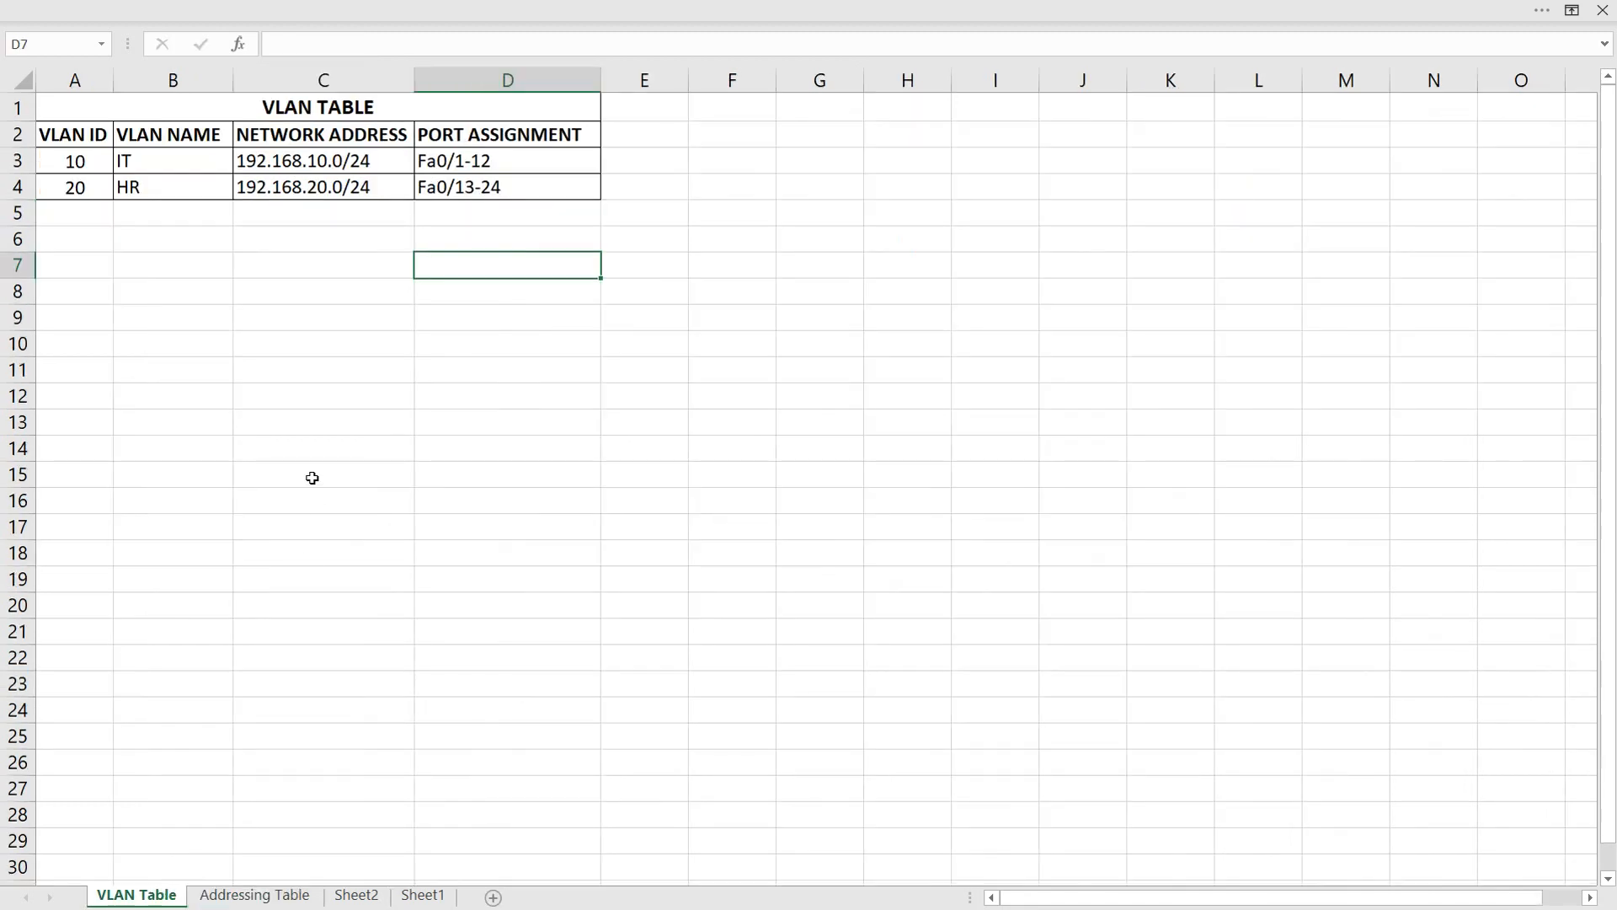
pyautogui.click(305, 195)
pyautogui.click(282, 894)
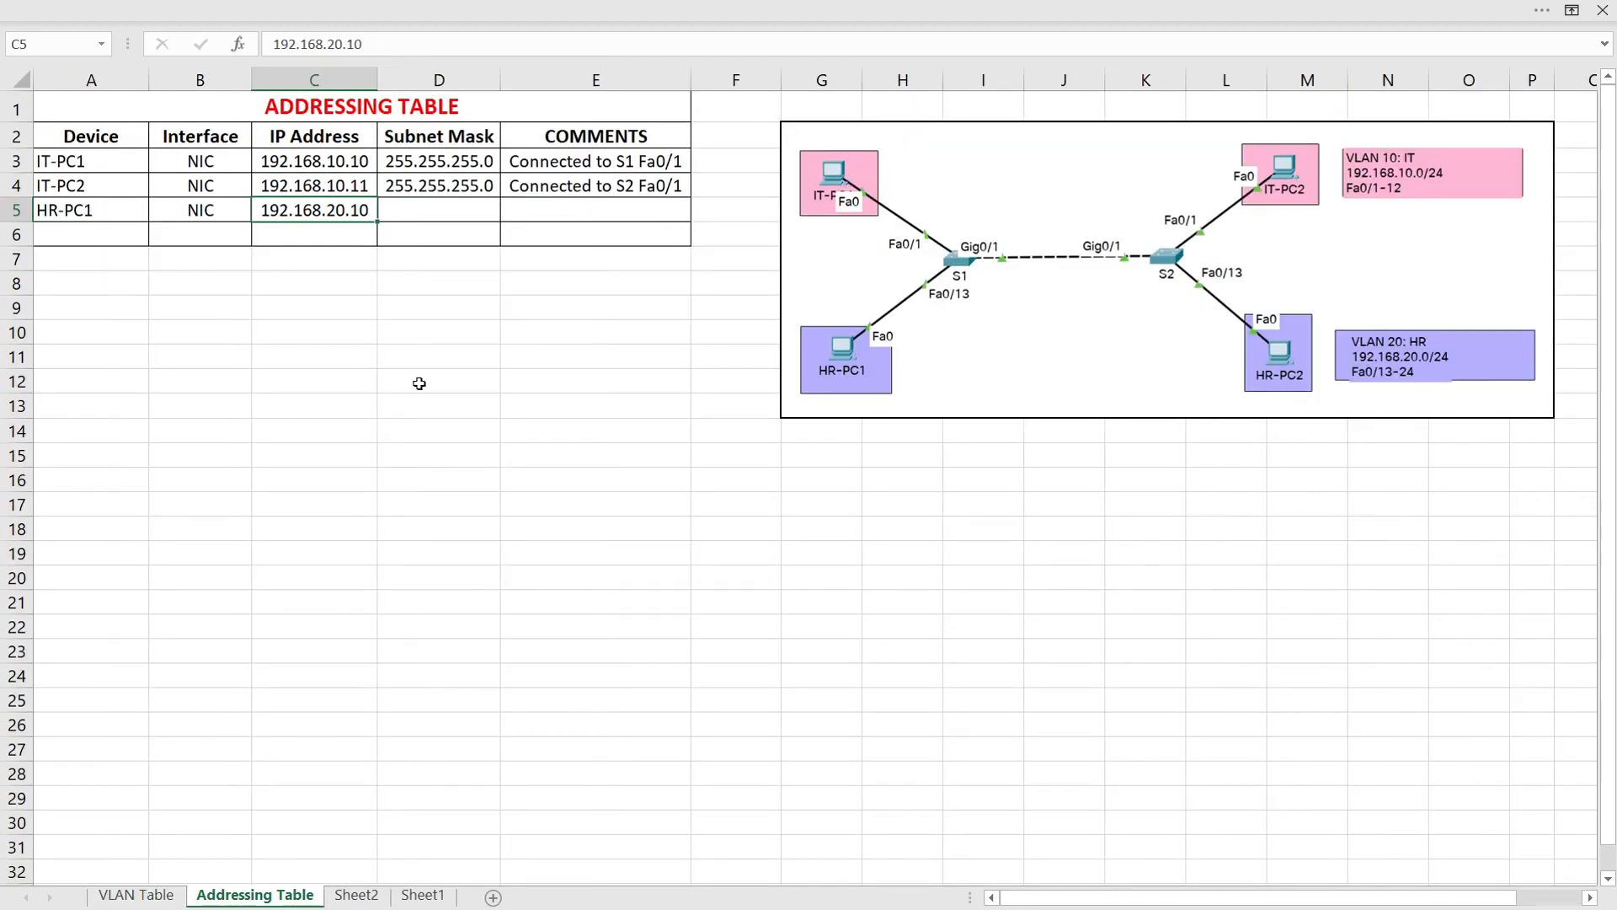
# Complete the HR-PC1 row with subnet mask 255.255.255.0 and the comment "Connected to S1 Fa0/13"
pyautogui.click(447, 211)
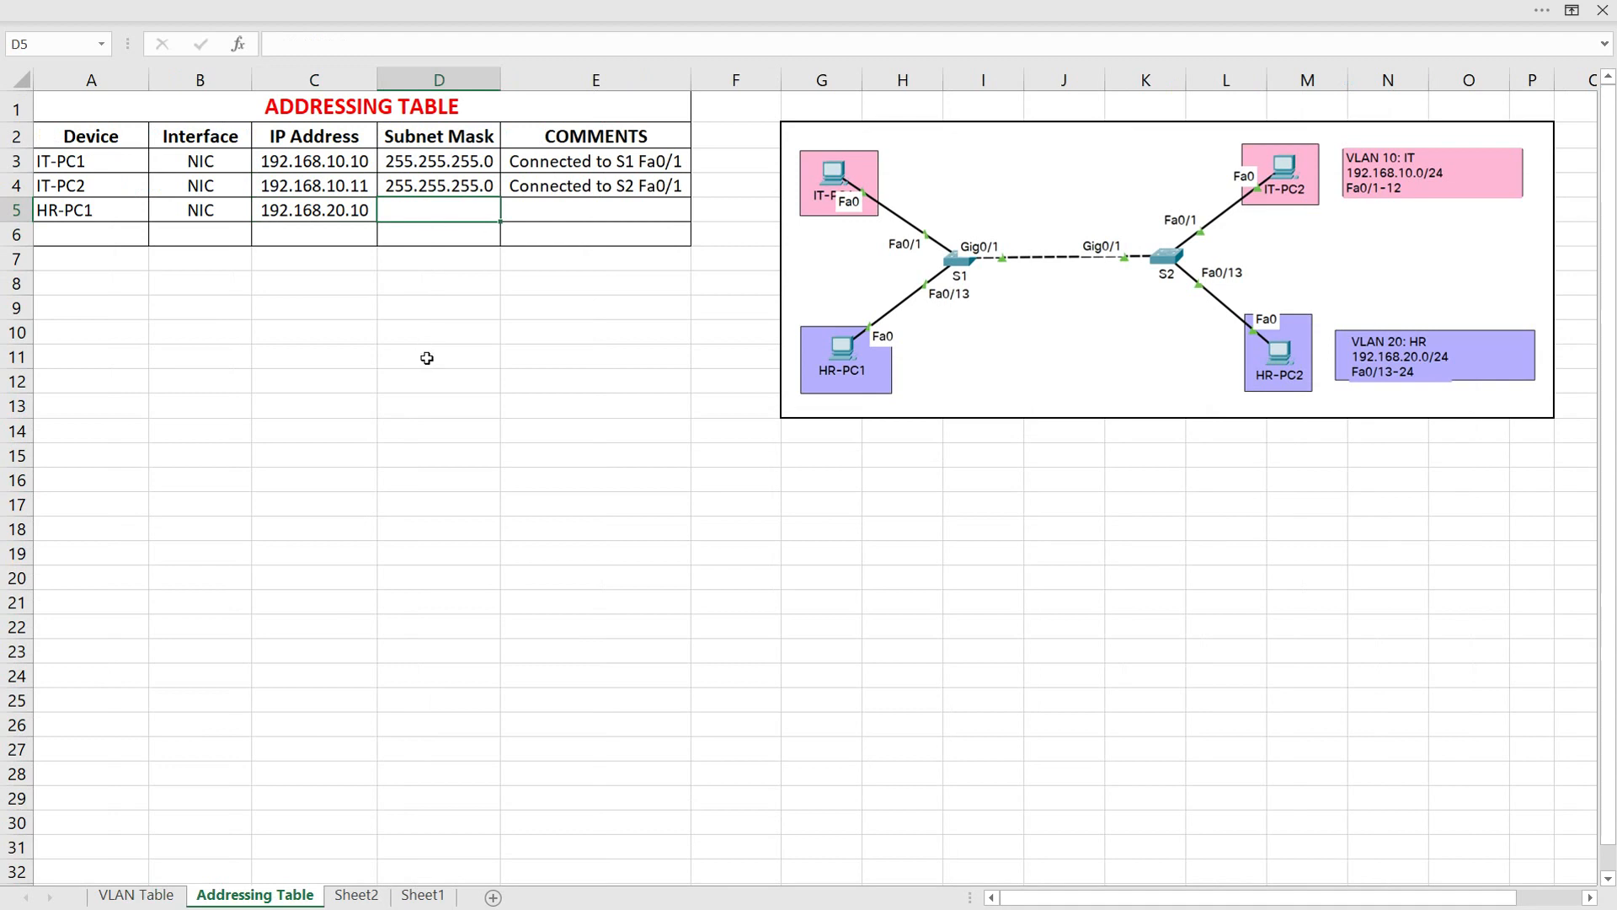
pyautogui.write('255.255.255.0')
pyautogui.click(542, 216)
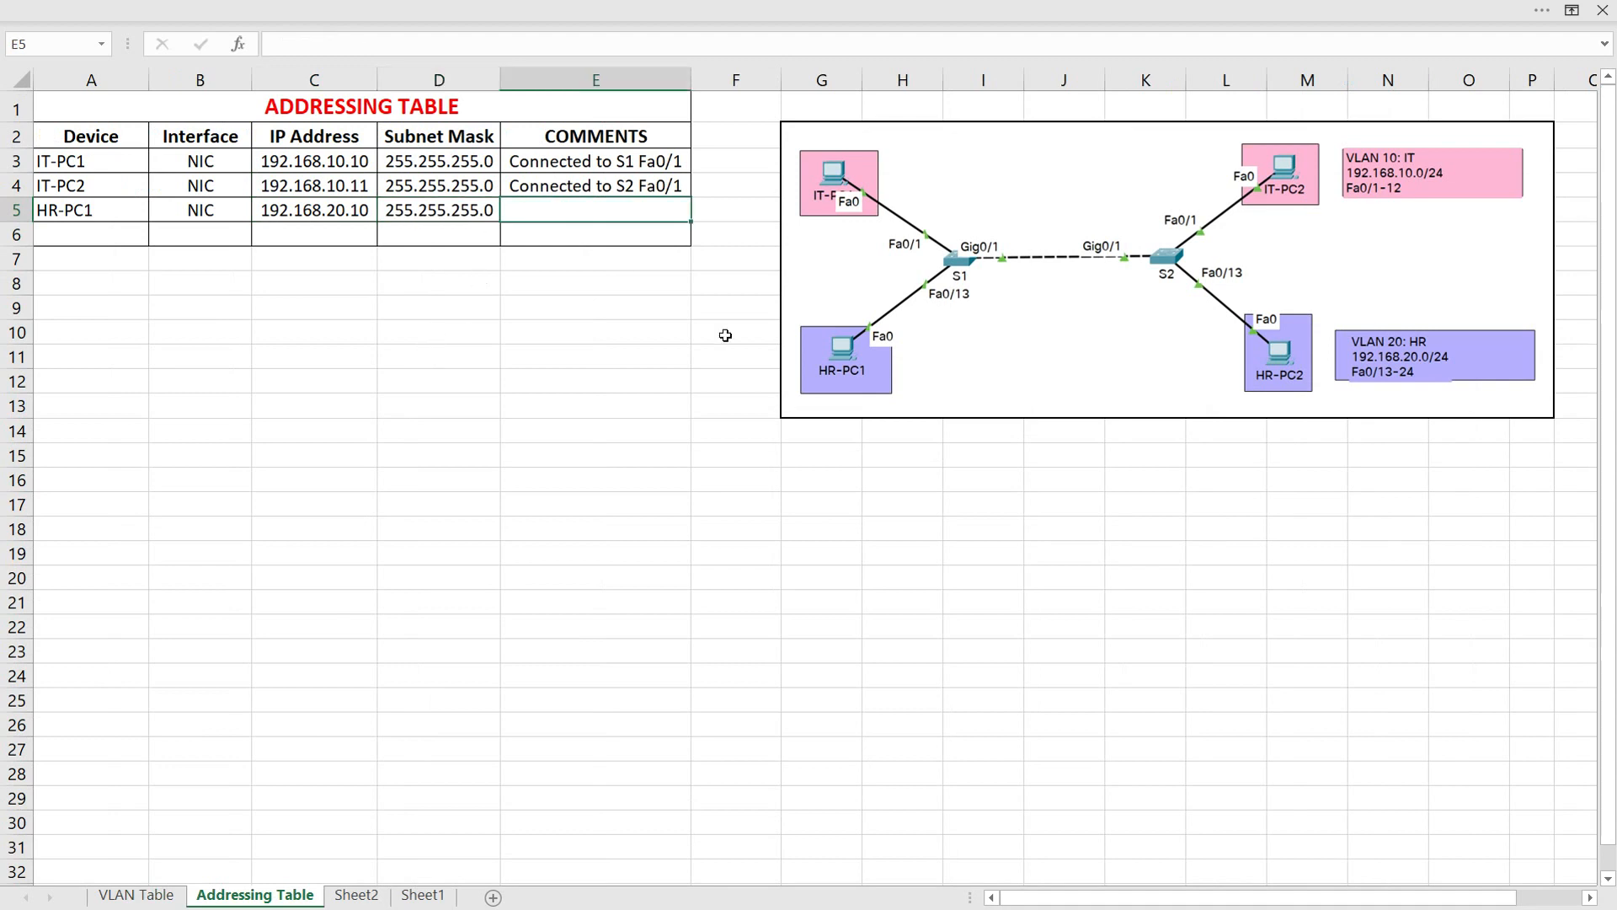
pyautogui.write('Connecte')
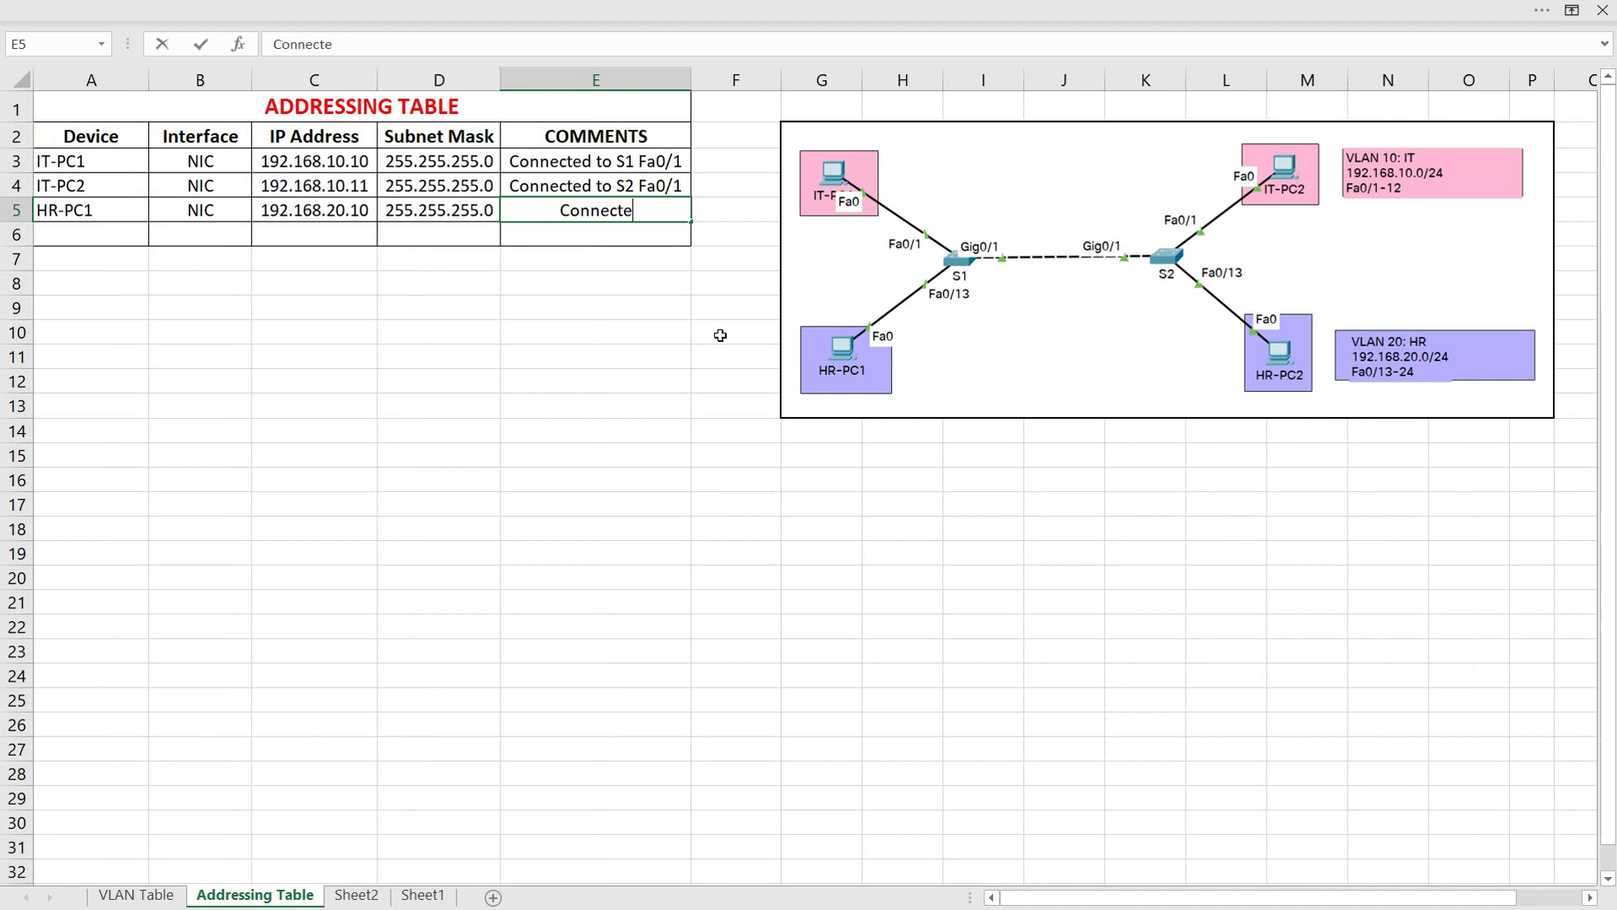
pyautogui.write('d to S1')
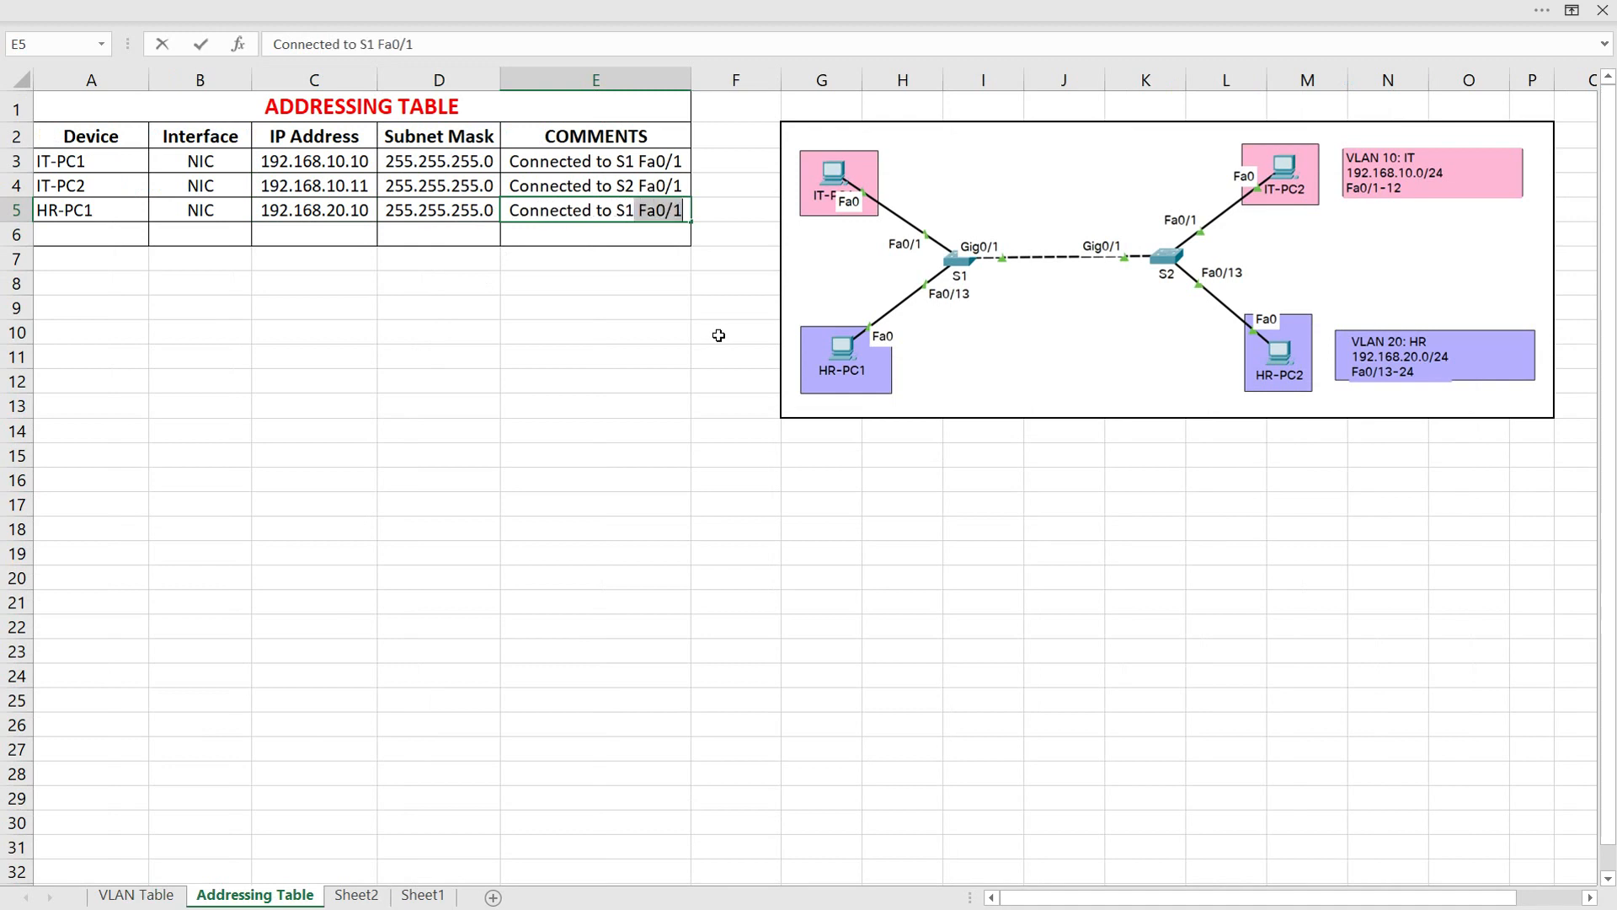
pyautogui.write(' Fa0/13')
pyautogui.press('Return')
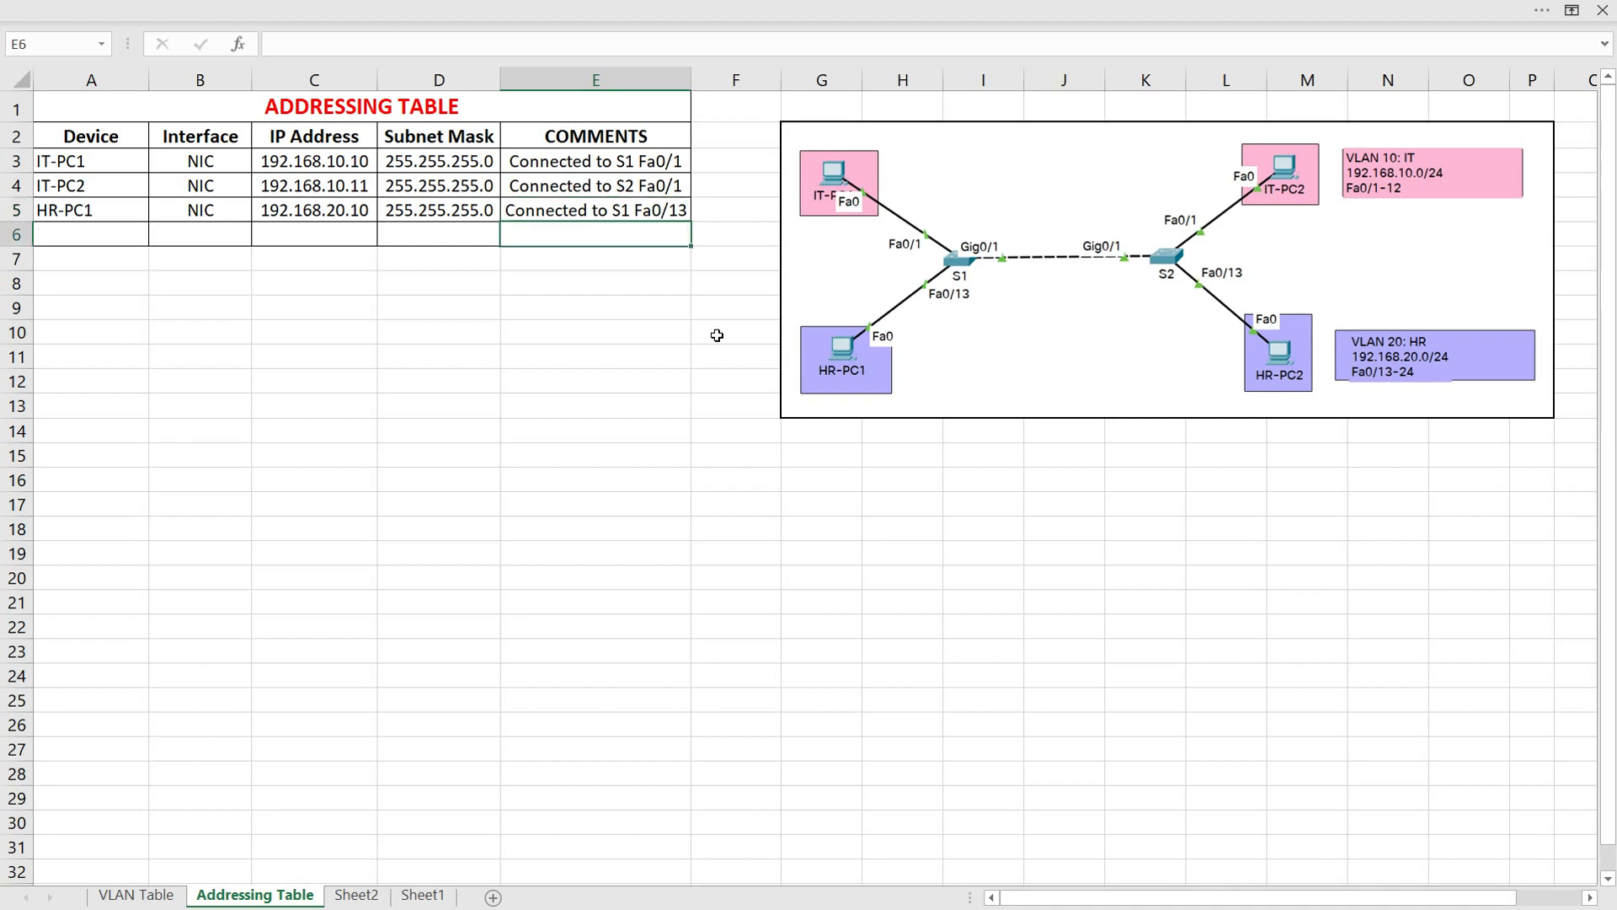
# Fill row 6 of the addressing table with device HR-PC2, interface NIC and IP address 192.168.20.11
pyautogui.click(115, 224)
pyautogui.write('HR-PC1')
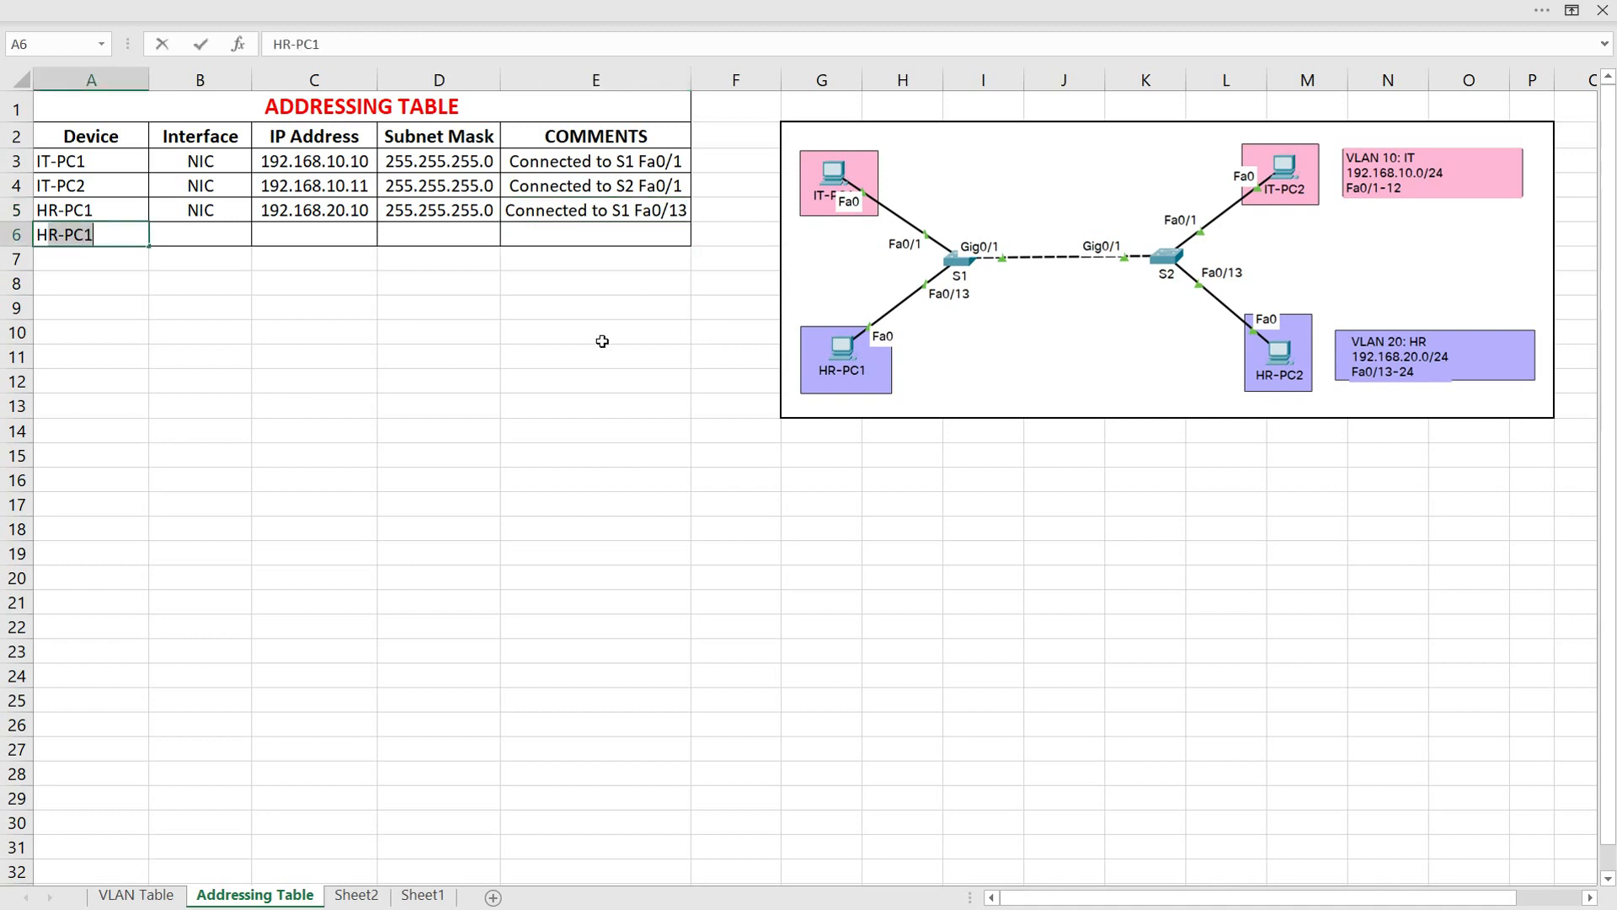
pyautogui.write('PC2')
pyautogui.press('Tab')
pyautogui.write('NIC')
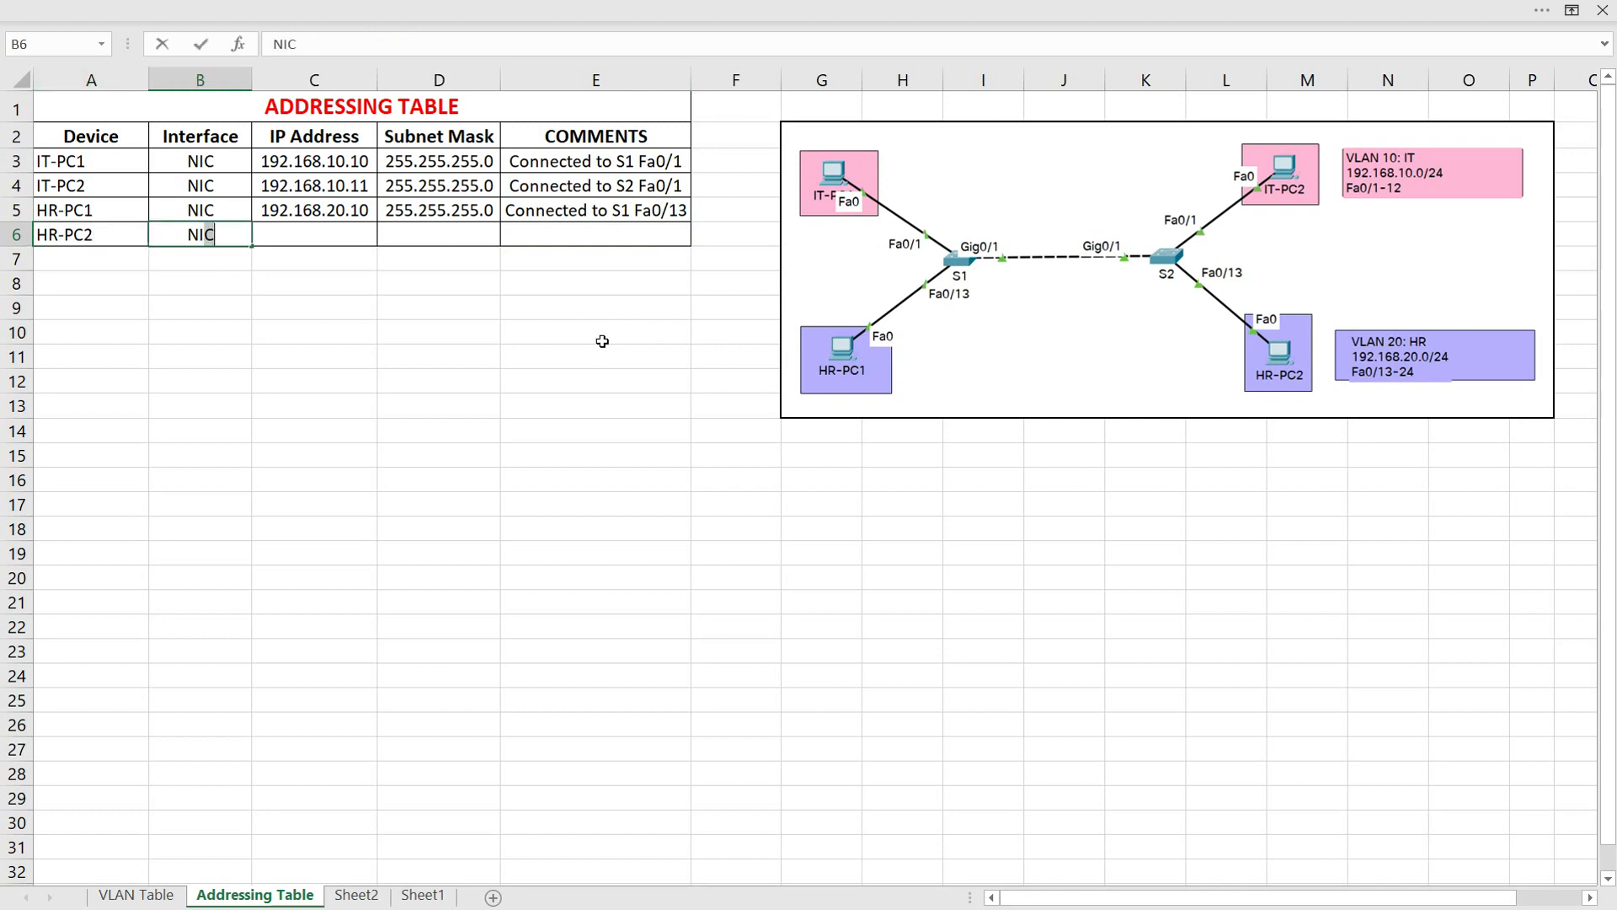
pyautogui.press('Tab')
pyautogui.write('192.168.')
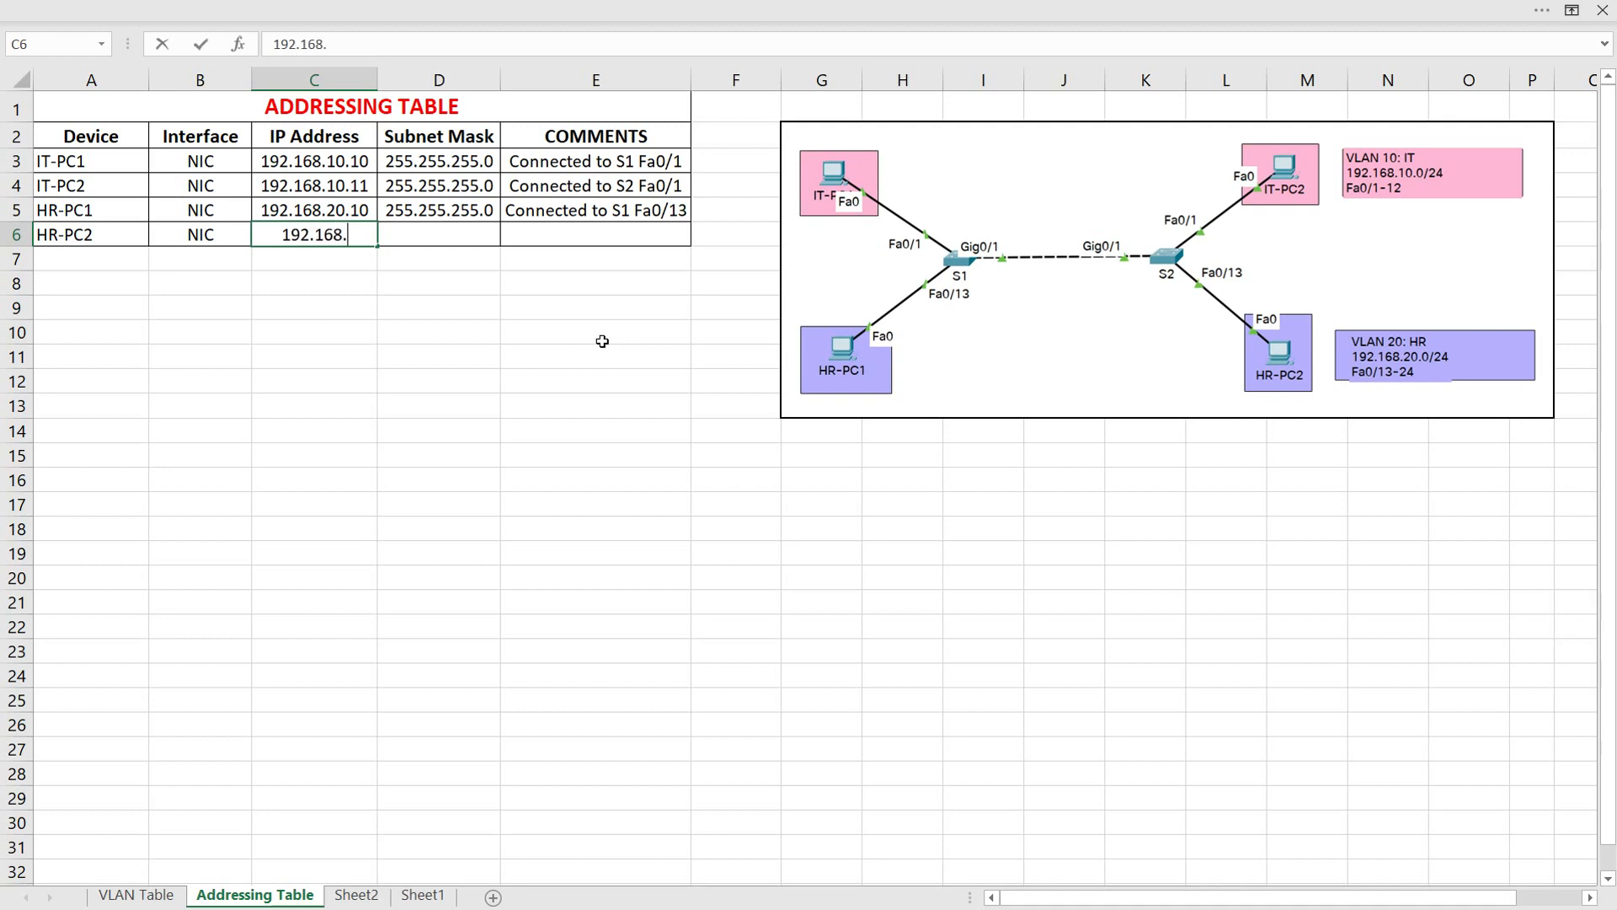
pyautogui.write('20.11')
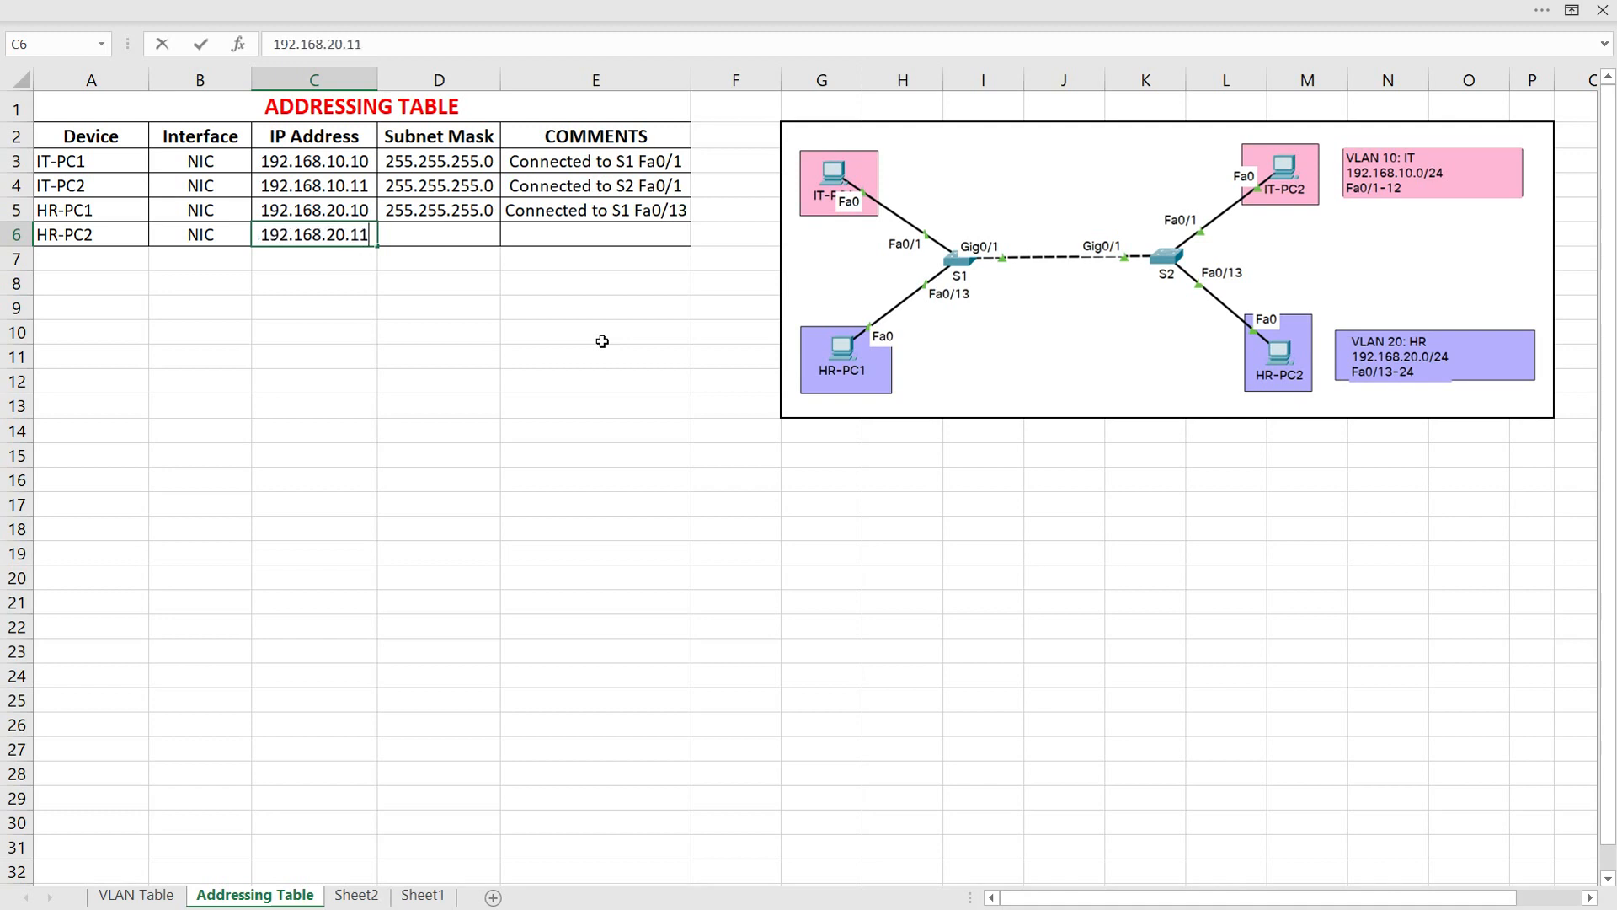
# Complete the HR-PC2 row with subnet mask 255.255.255.0 and the comment "Connected to S2 Fa0/13"
pyautogui.press('Tab')
pyautogui.write('255.255.255.0')
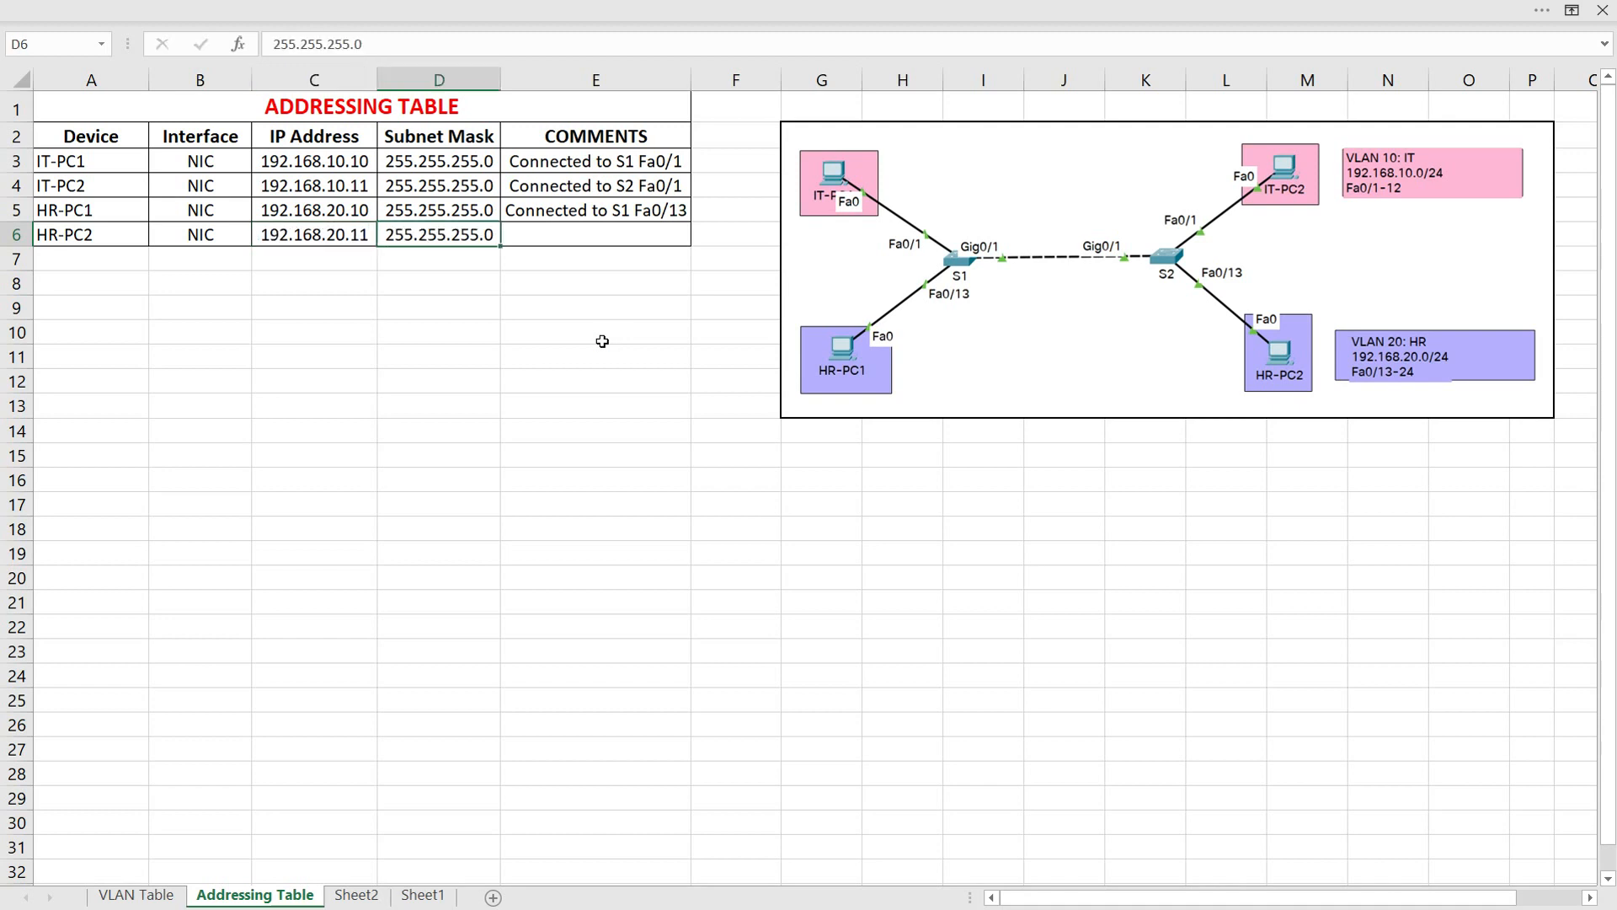
pyautogui.press('Tab')
pyautogui.write('Connected to ')
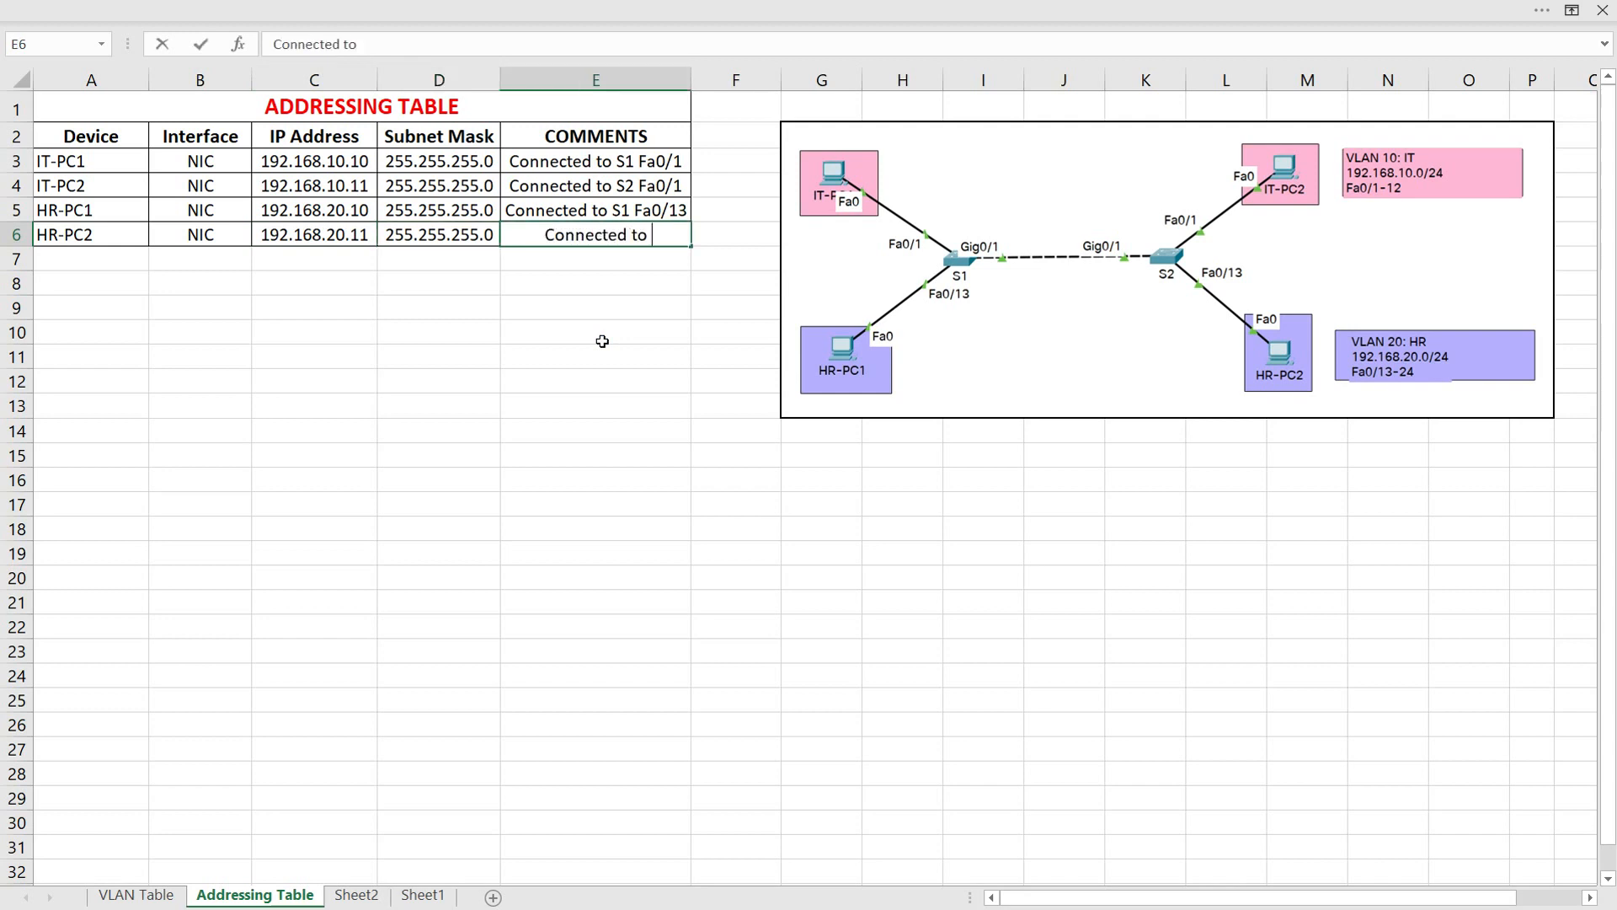
pyautogui.write('S2 Fa0/13')
pyautogui.press('Return')
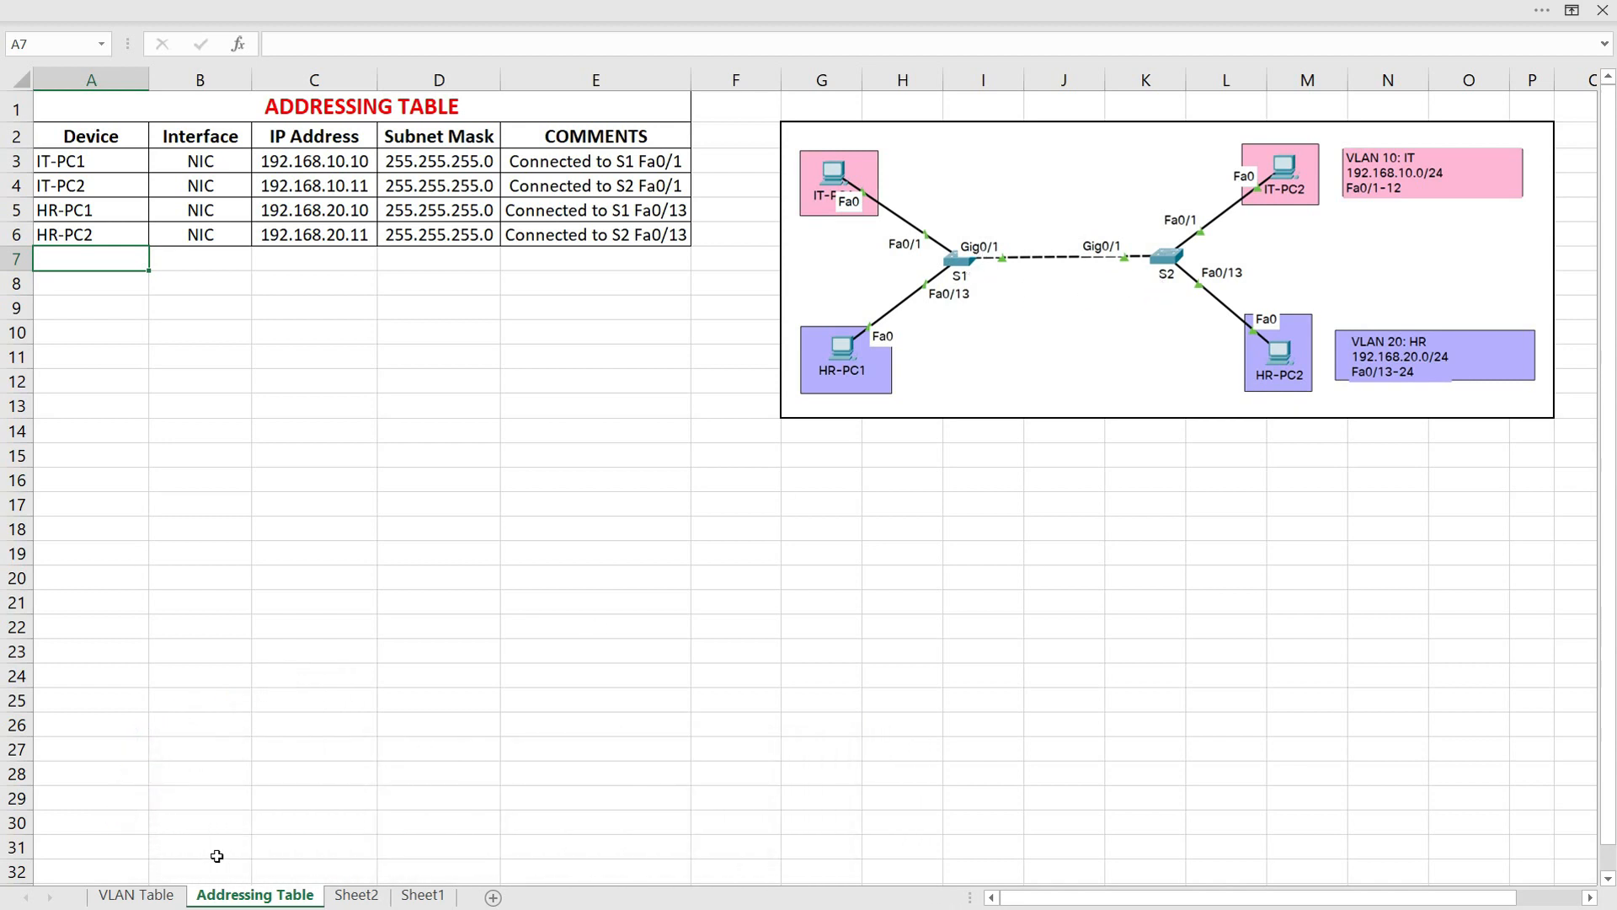
# Fill row 5 of the VLAN table with the port assignment "S1, S2 G0/1" and the label TRUNK in the merged cell
pyautogui.click(159, 896)
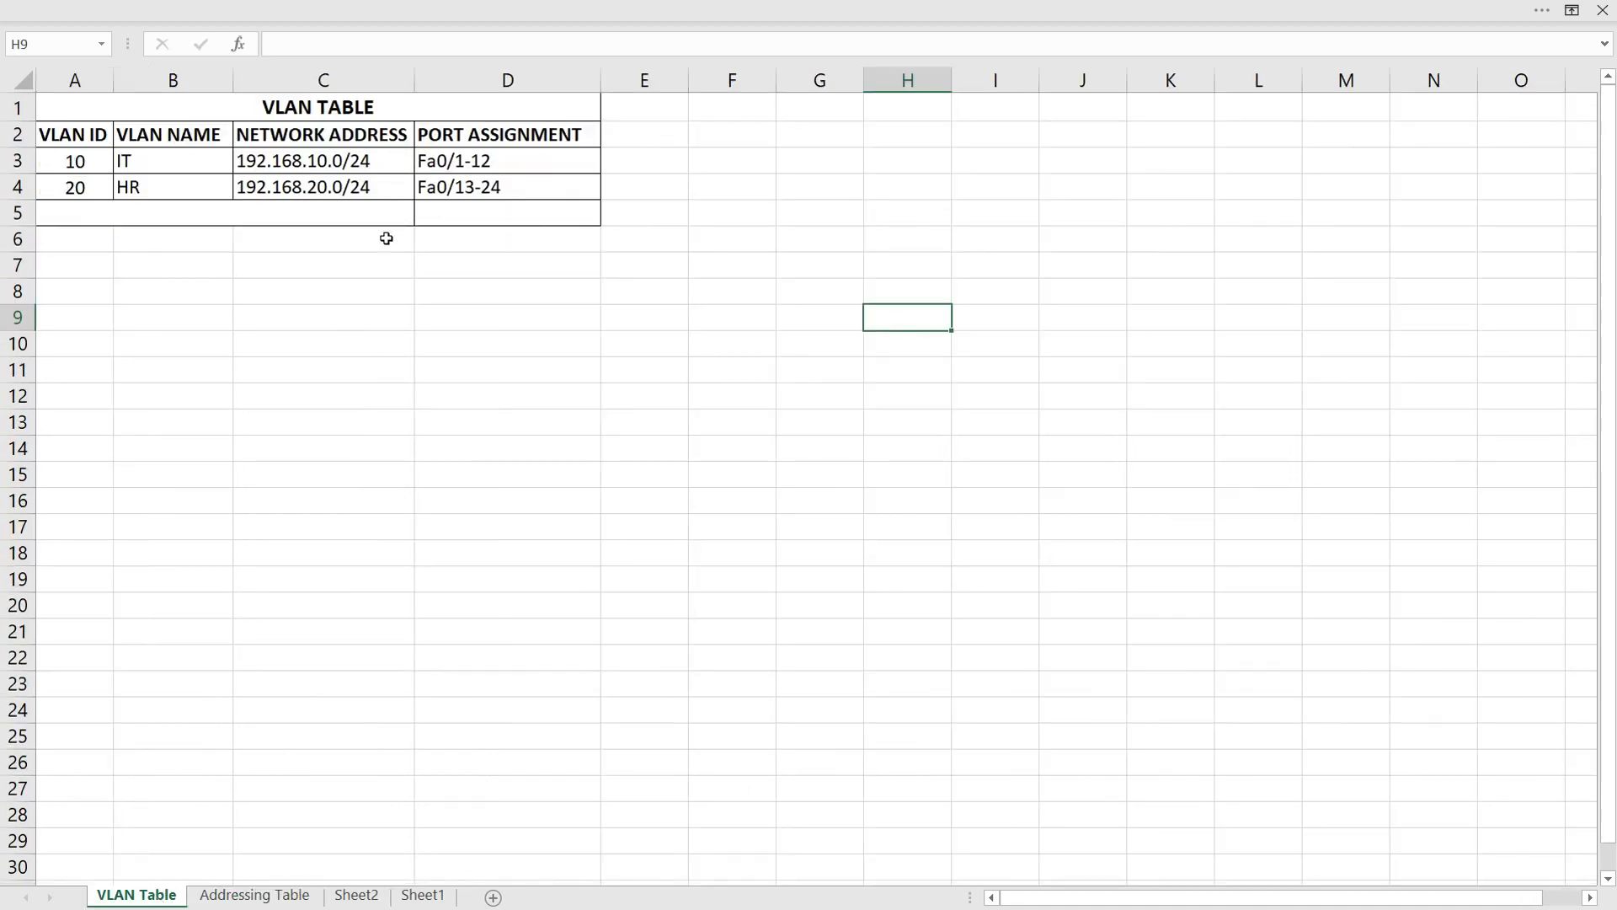
pyautogui.click(462, 217)
pyautogui.write('S')
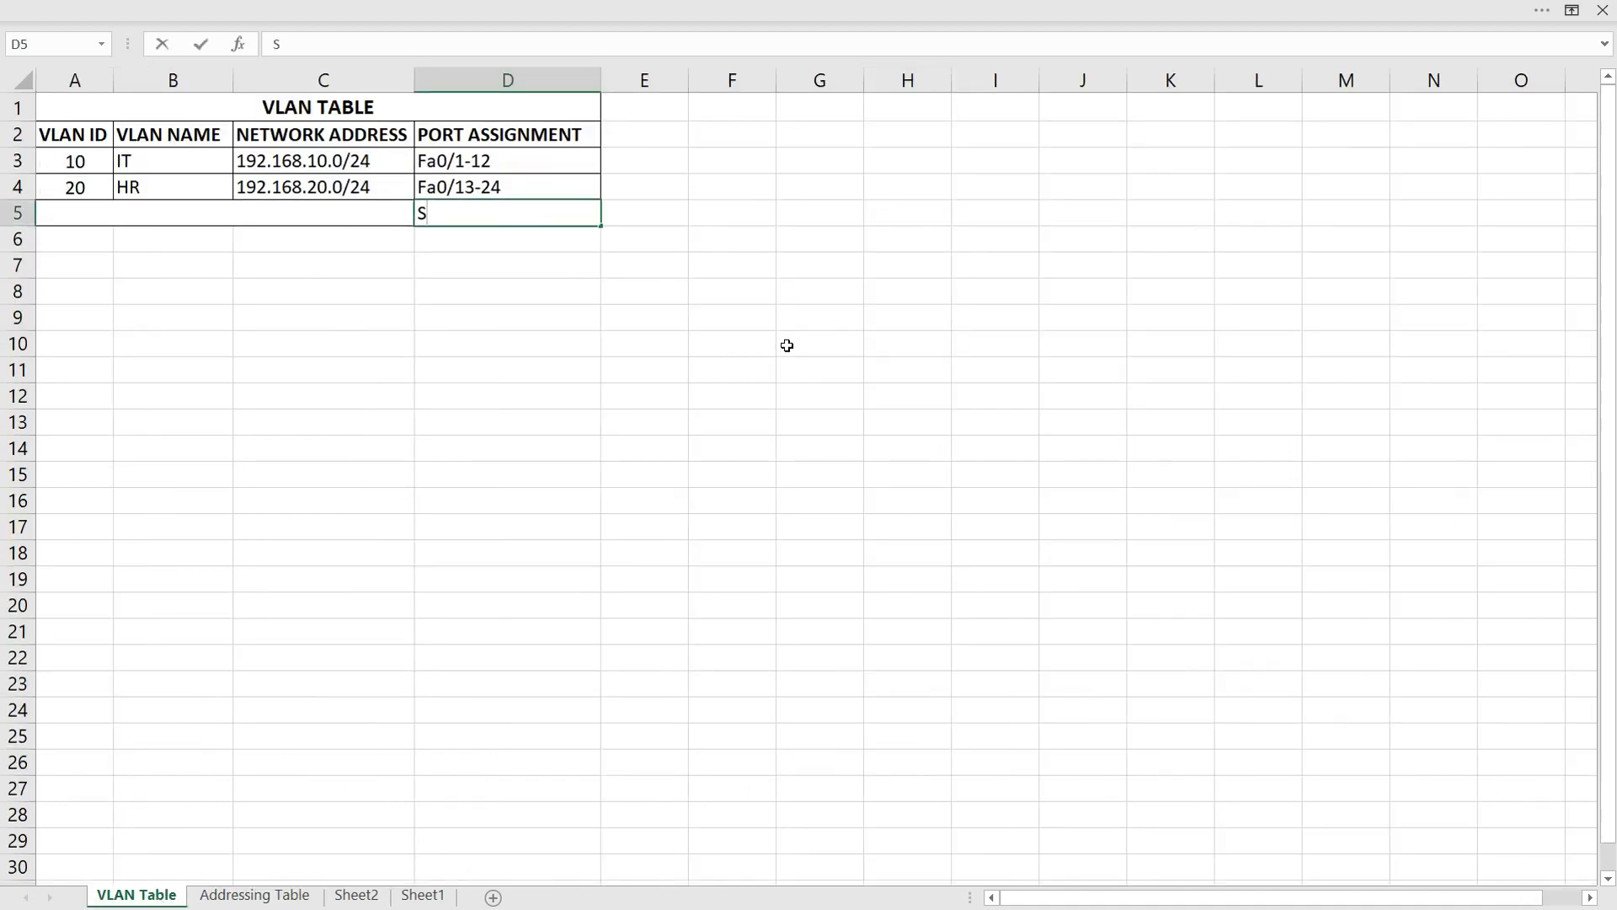
pyautogui.write('1, S2 G0/1')
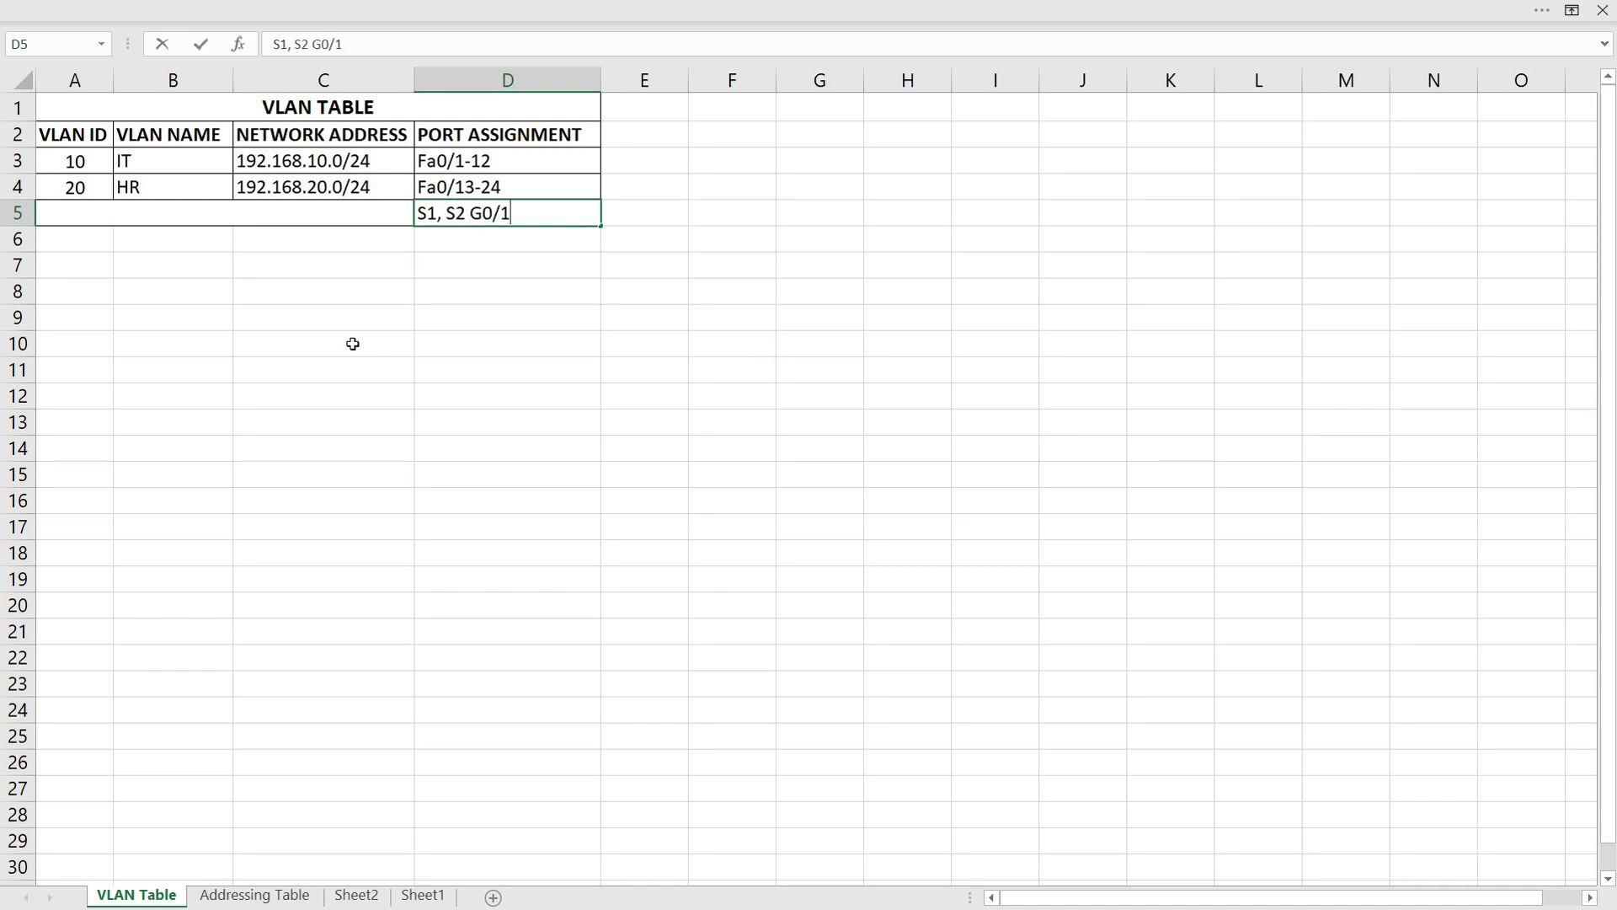
pyautogui.click(306, 225)
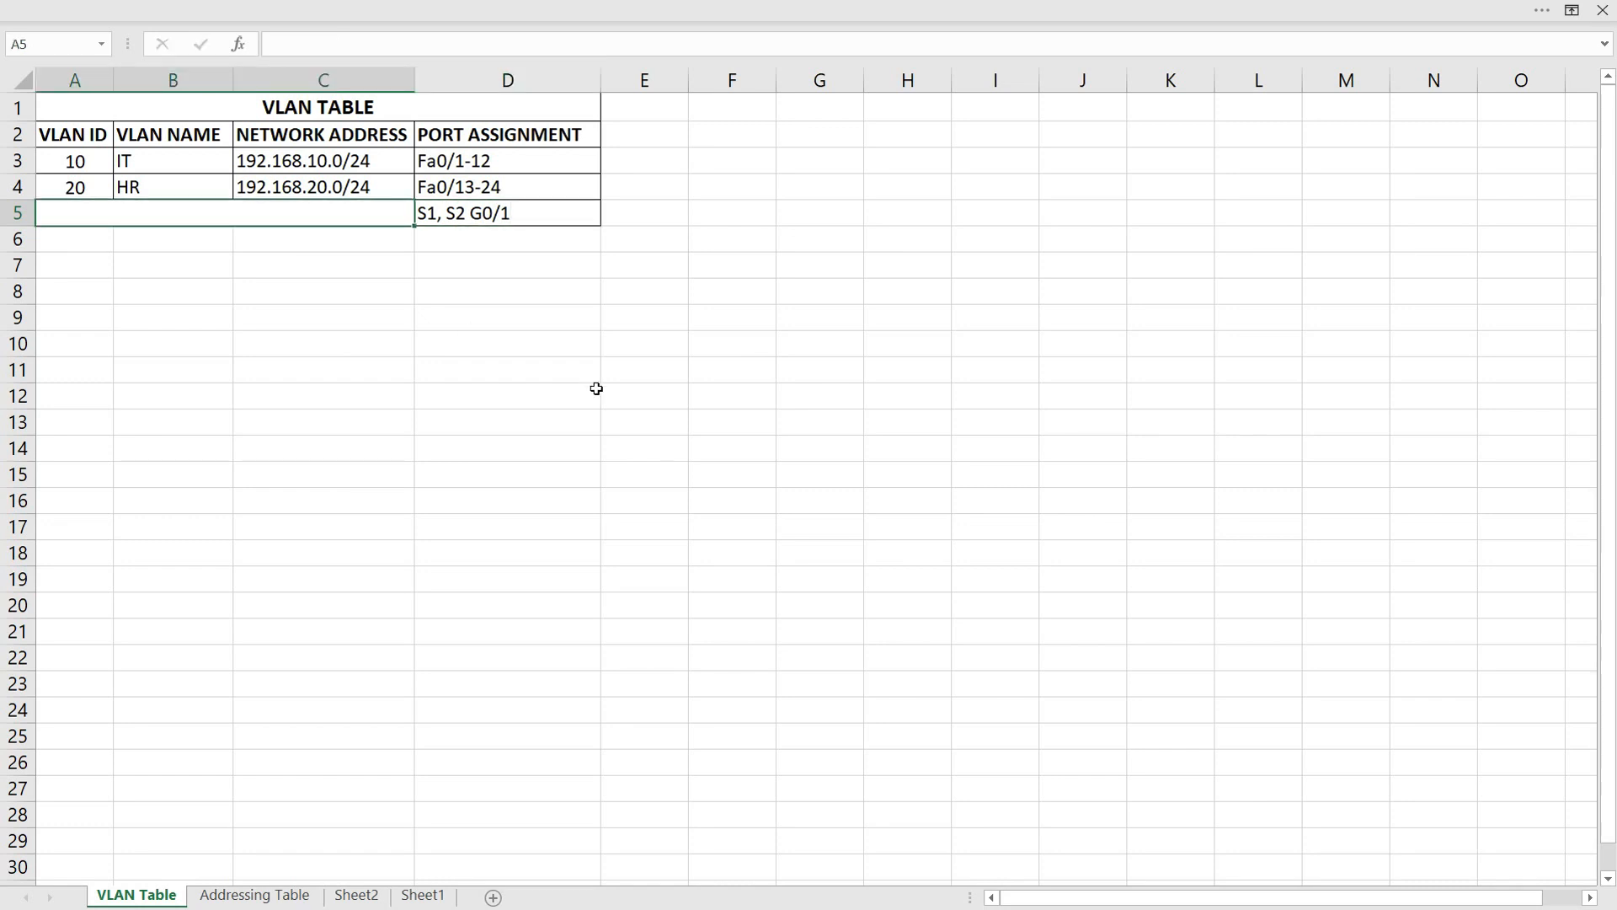
pyautogui.write('TRUNK')
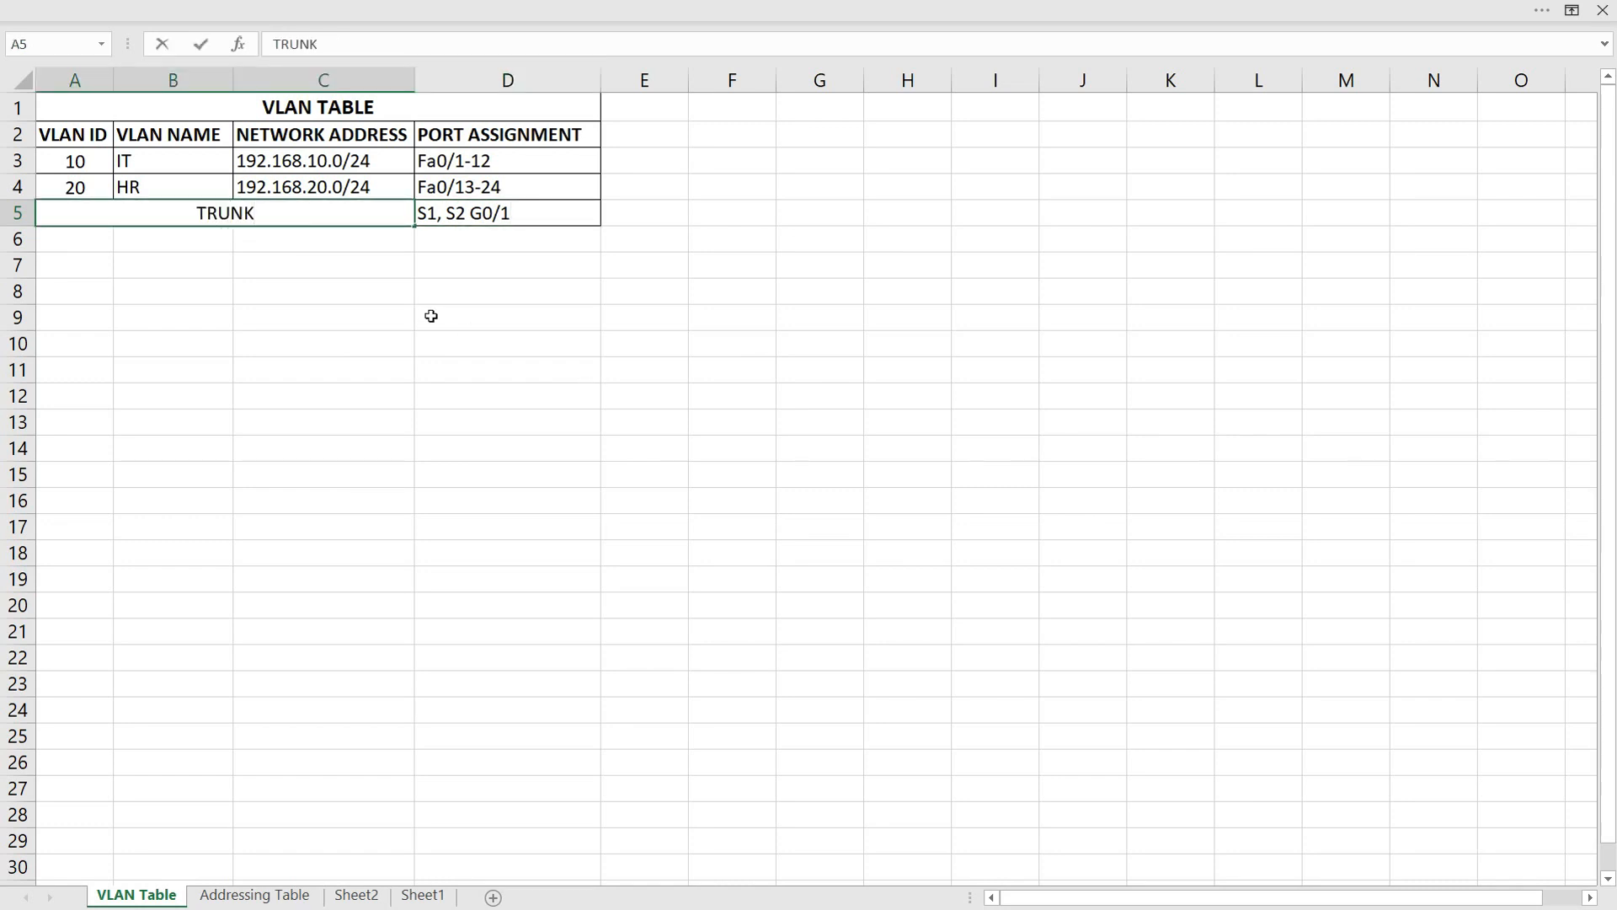
# Prefix the IT VLAN's port assignment with the switch names so it reads "S1, S2: Fa0/1-12"
pyautogui.click(448, 172)
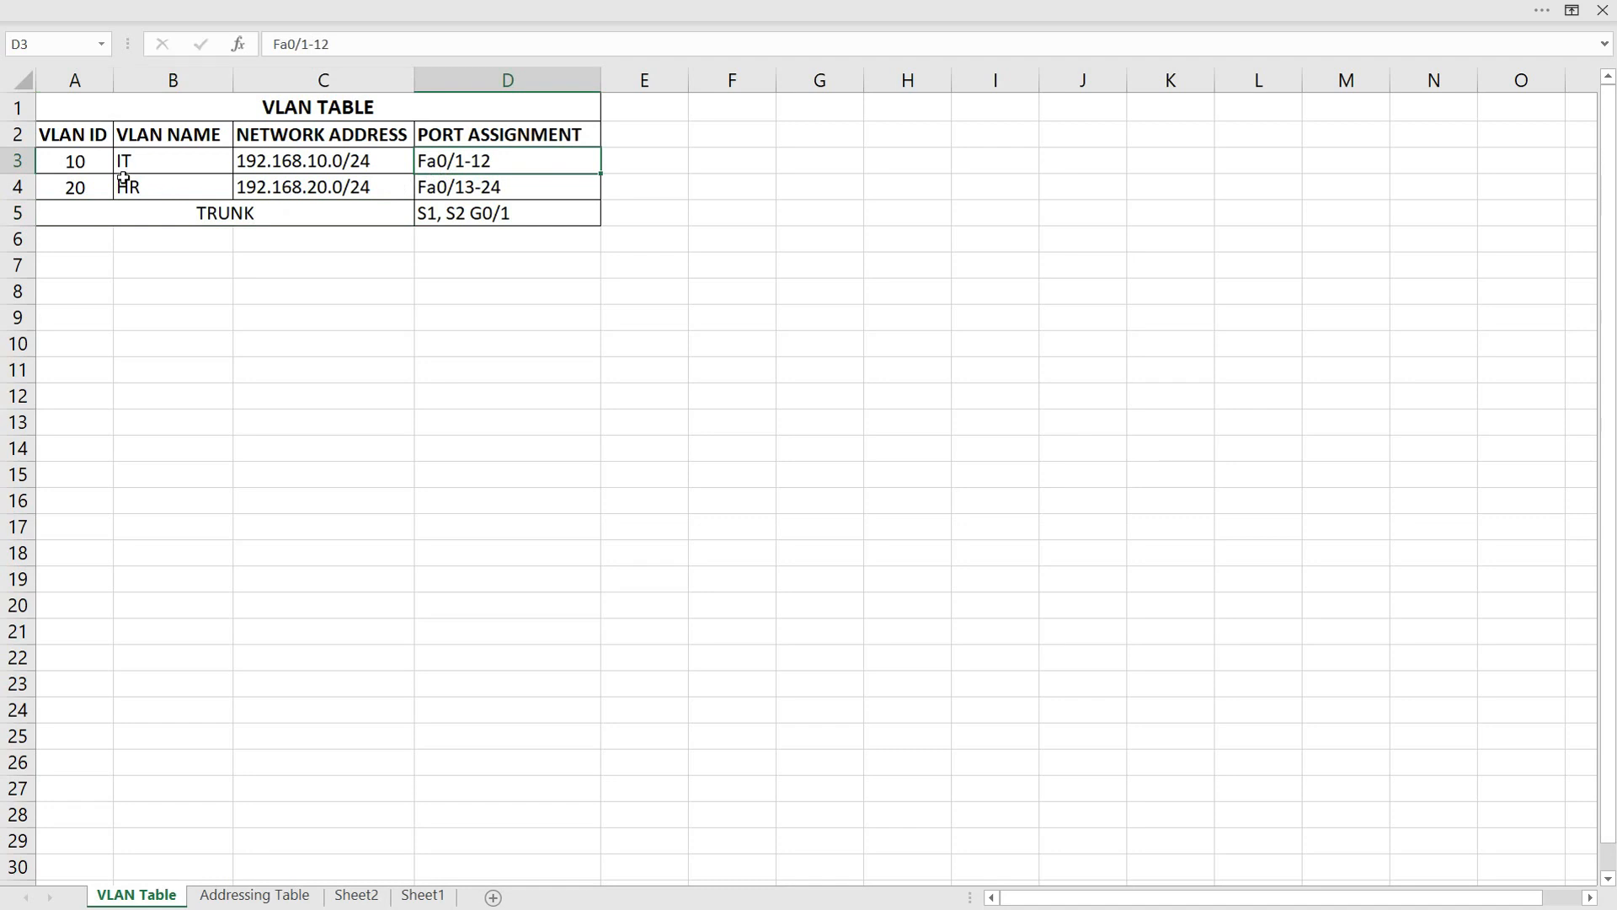
pyautogui.doubleClick(419, 162)
pyautogui.write('s1,')
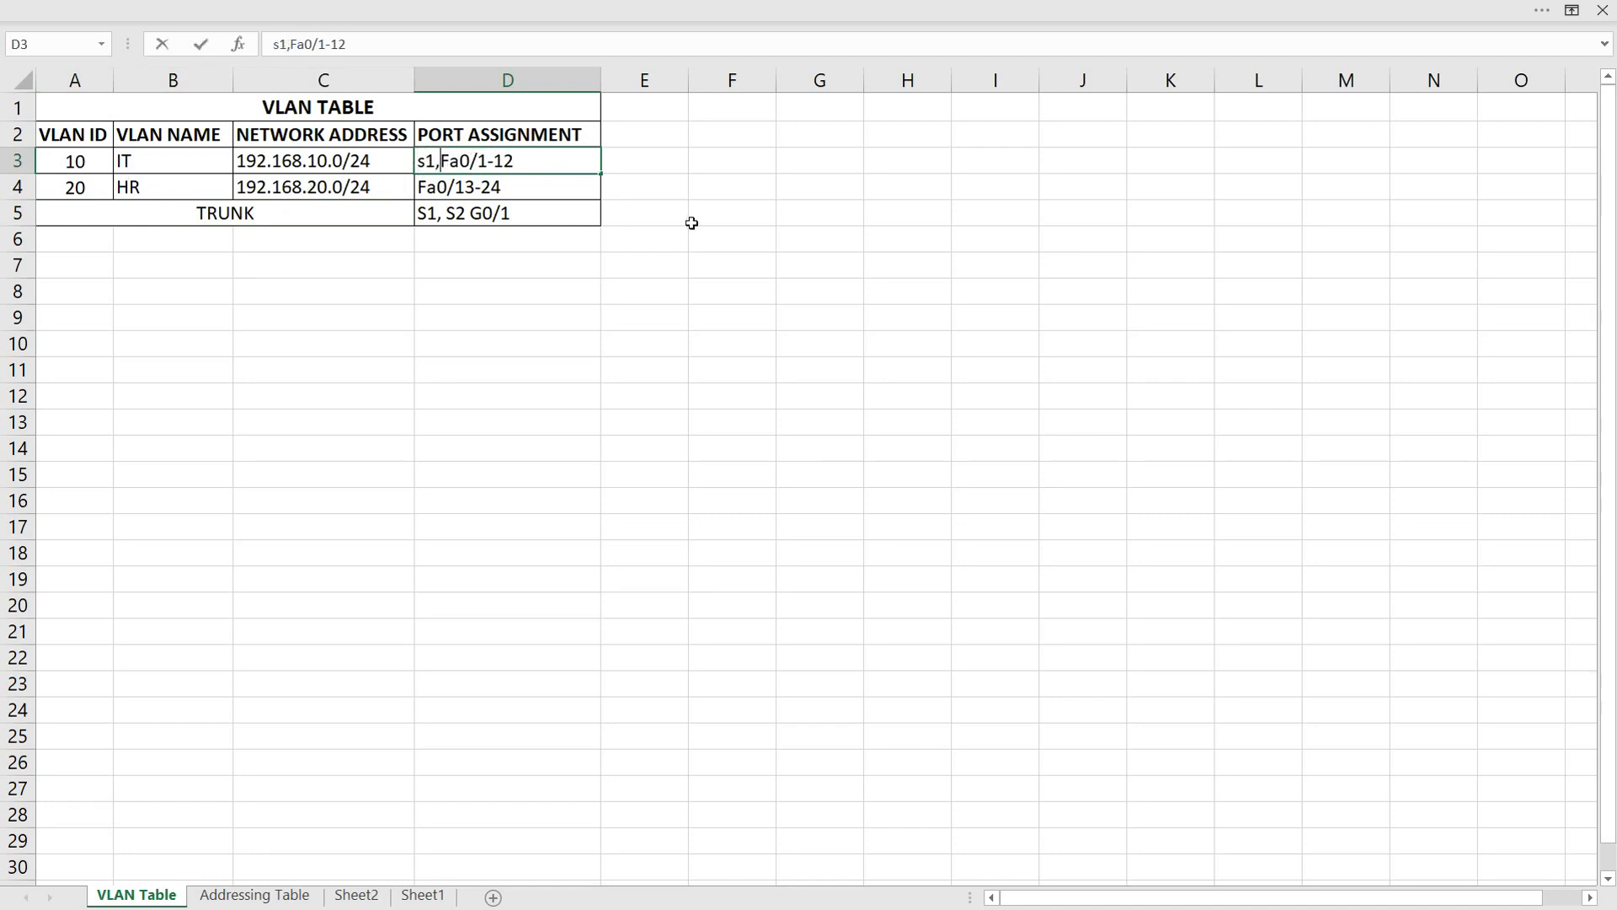
pyautogui.press('BackSpace')
pyautogui.press('BackSpace')
pyautogui.press('BackSpace')
pyautogui.write('S1,')
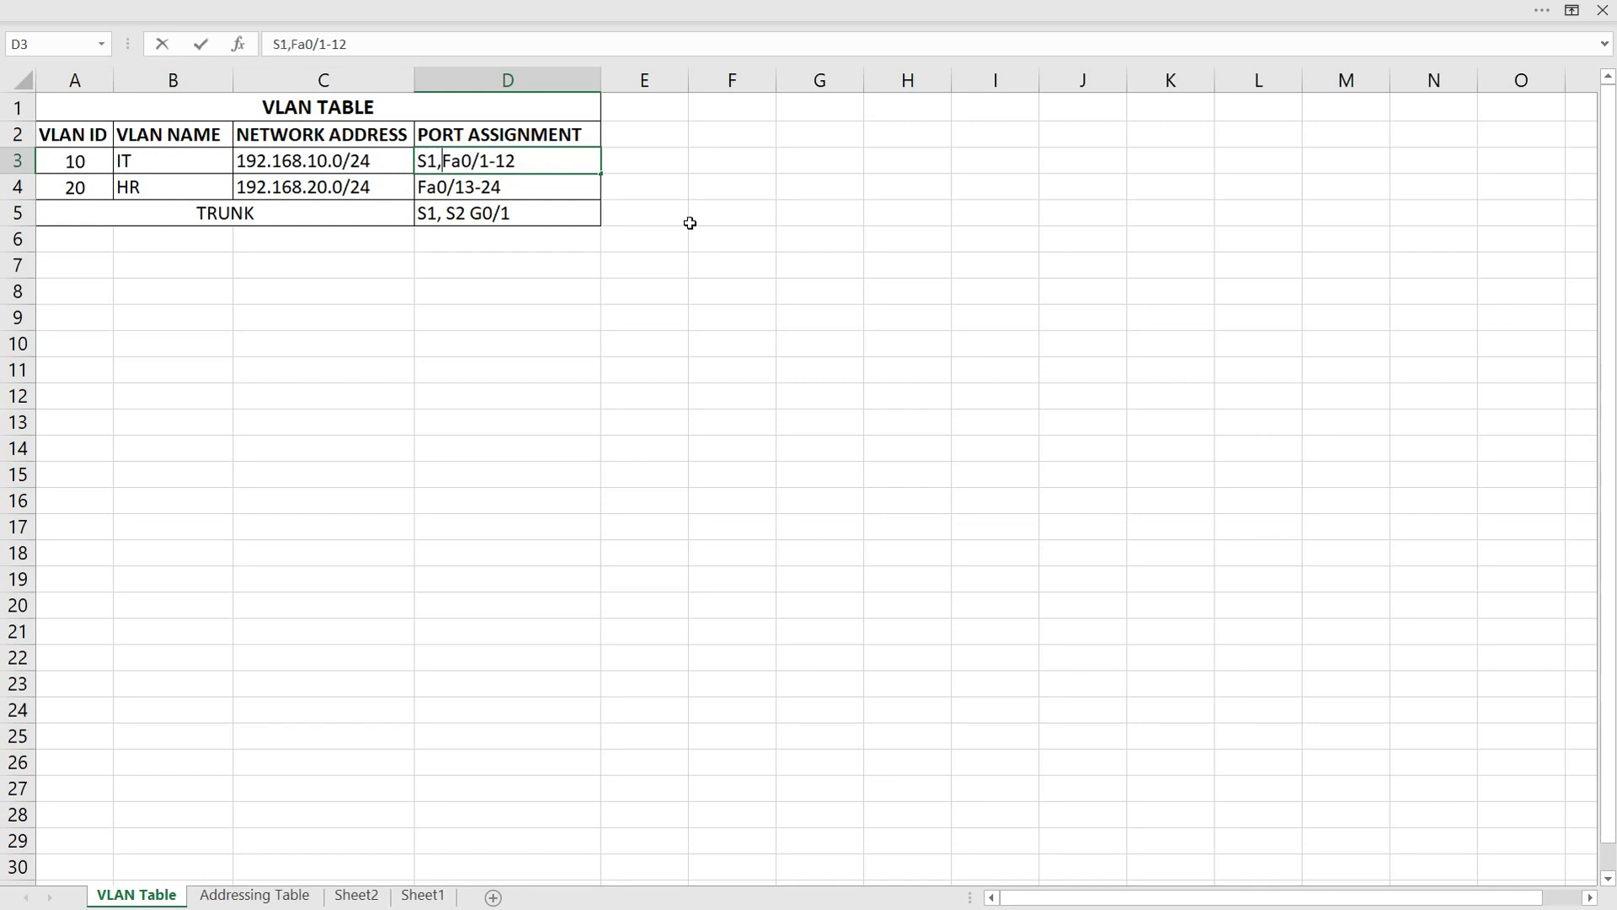
pyautogui.write(' S2')
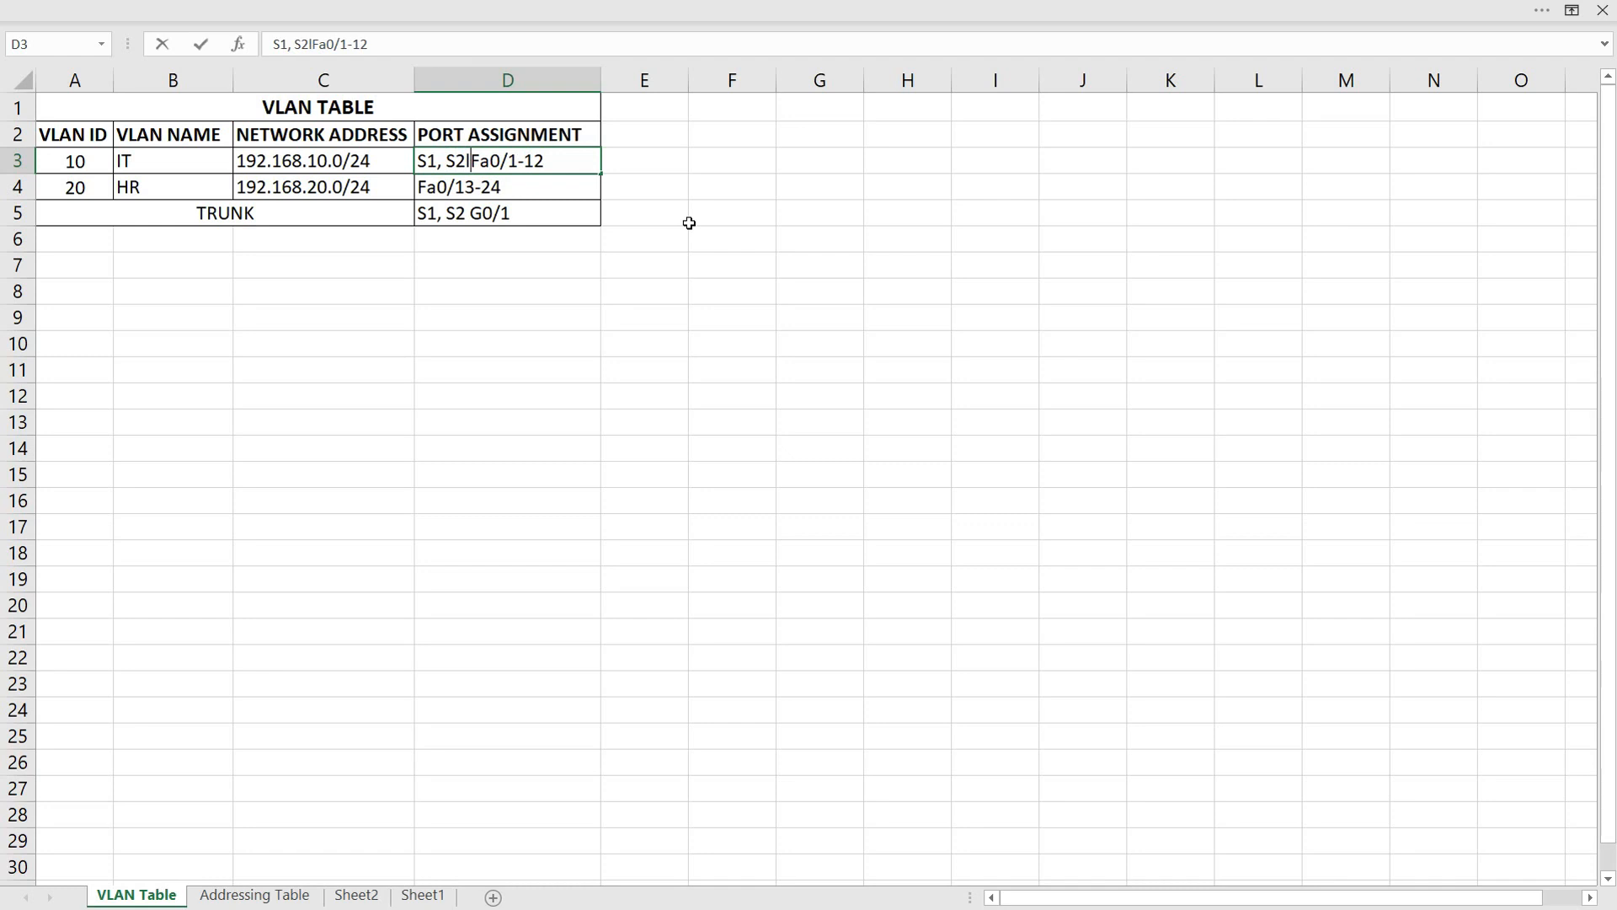
pyautogui.write(':')
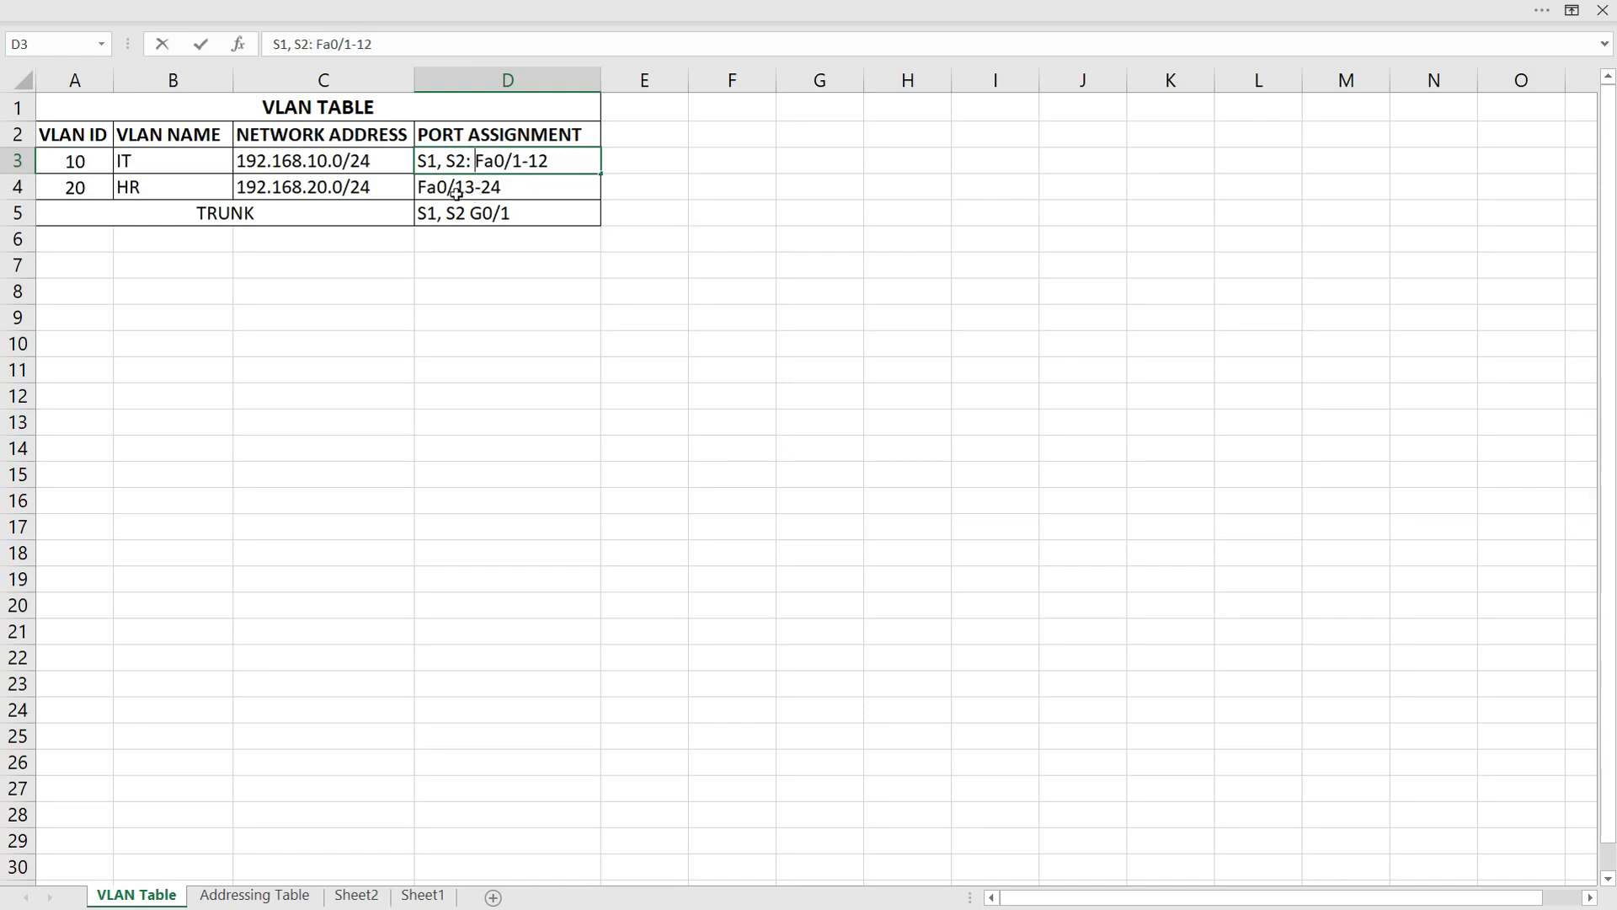
# Copy the "S1, S2: " prefix into the HR port assignment and over the switch names in the TRUNK row
pyautogui.moveTo(475, 163); pyautogui.dragTo(408, 174)
pyautogui.hotkey('ctrl', 'c')
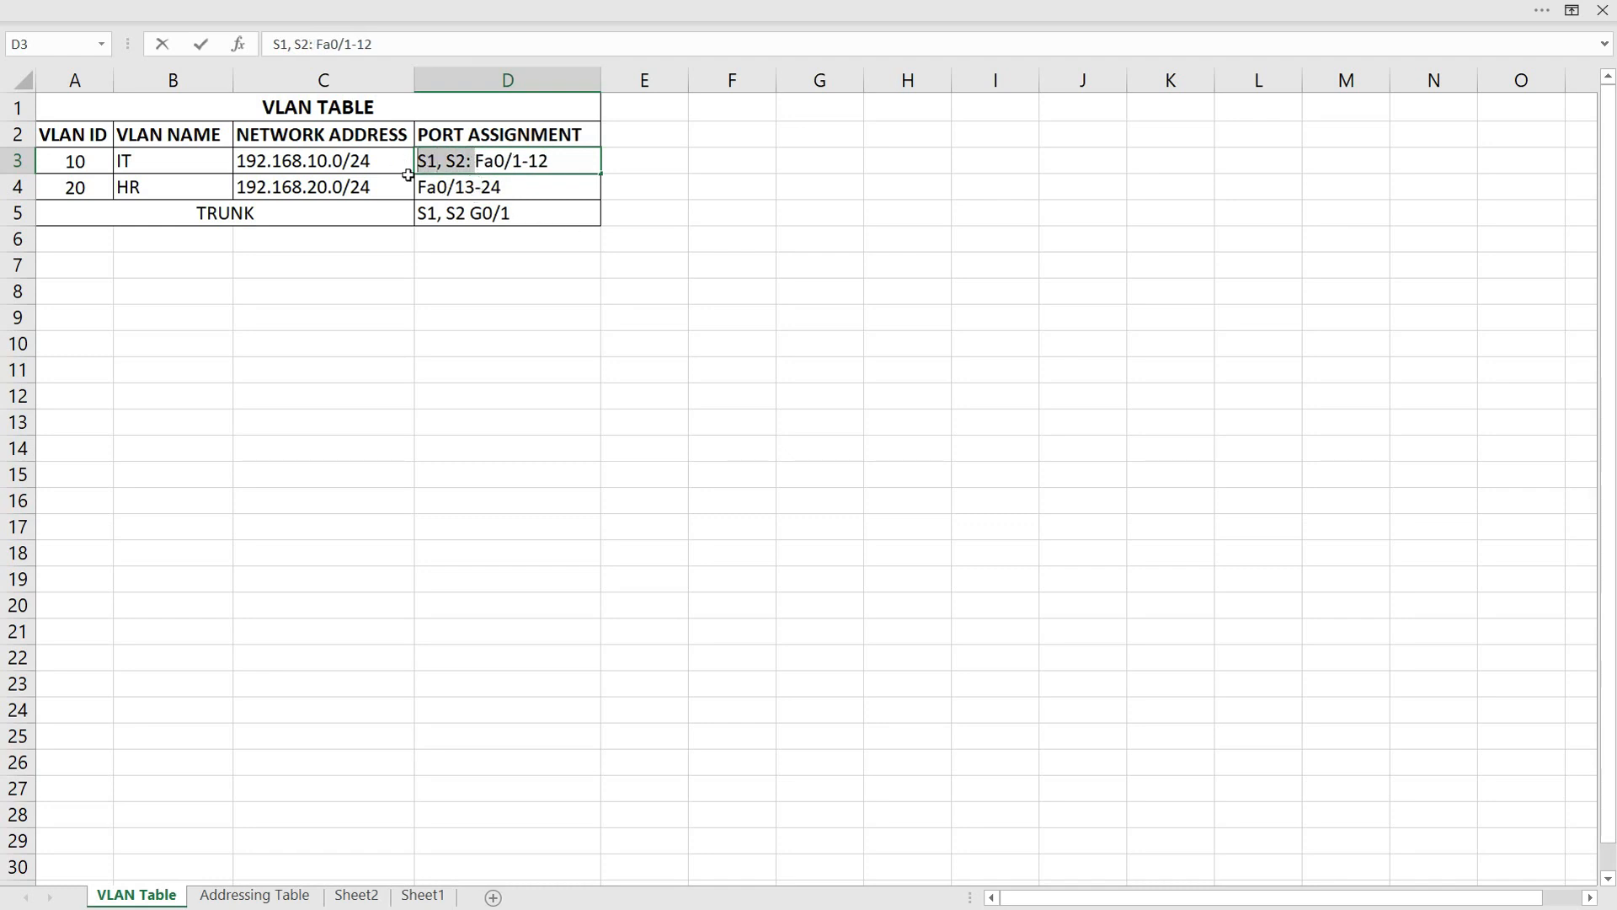
pyautogui.doubleClick(423, 187)
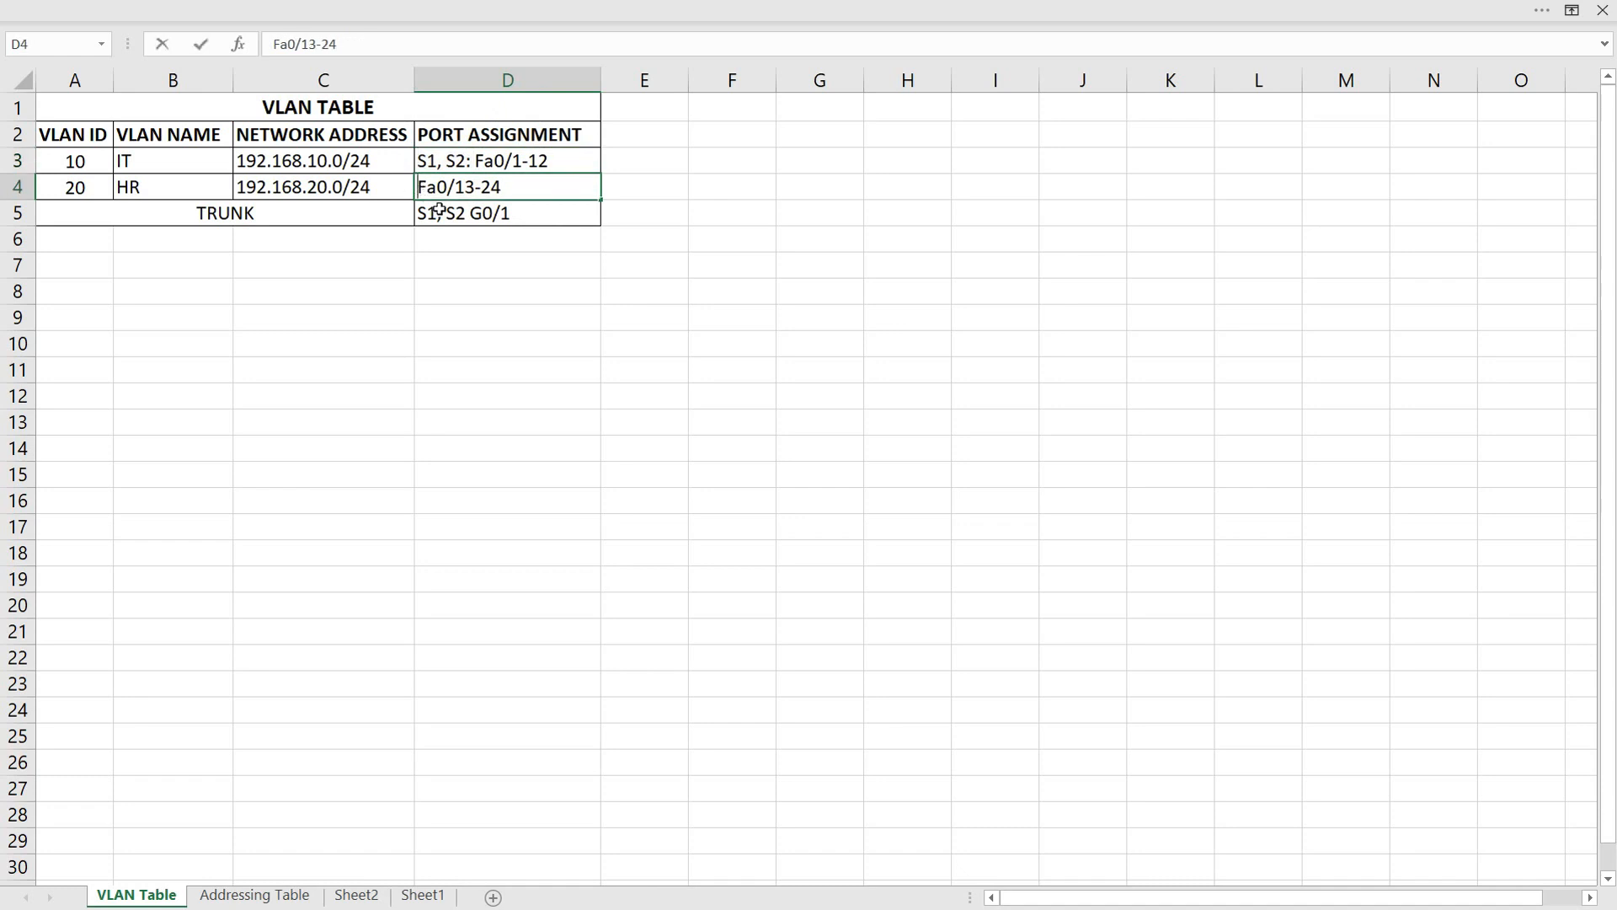
pyautogui.hotkey('ctrl', 'v')
pyautogui.click(474, 214)
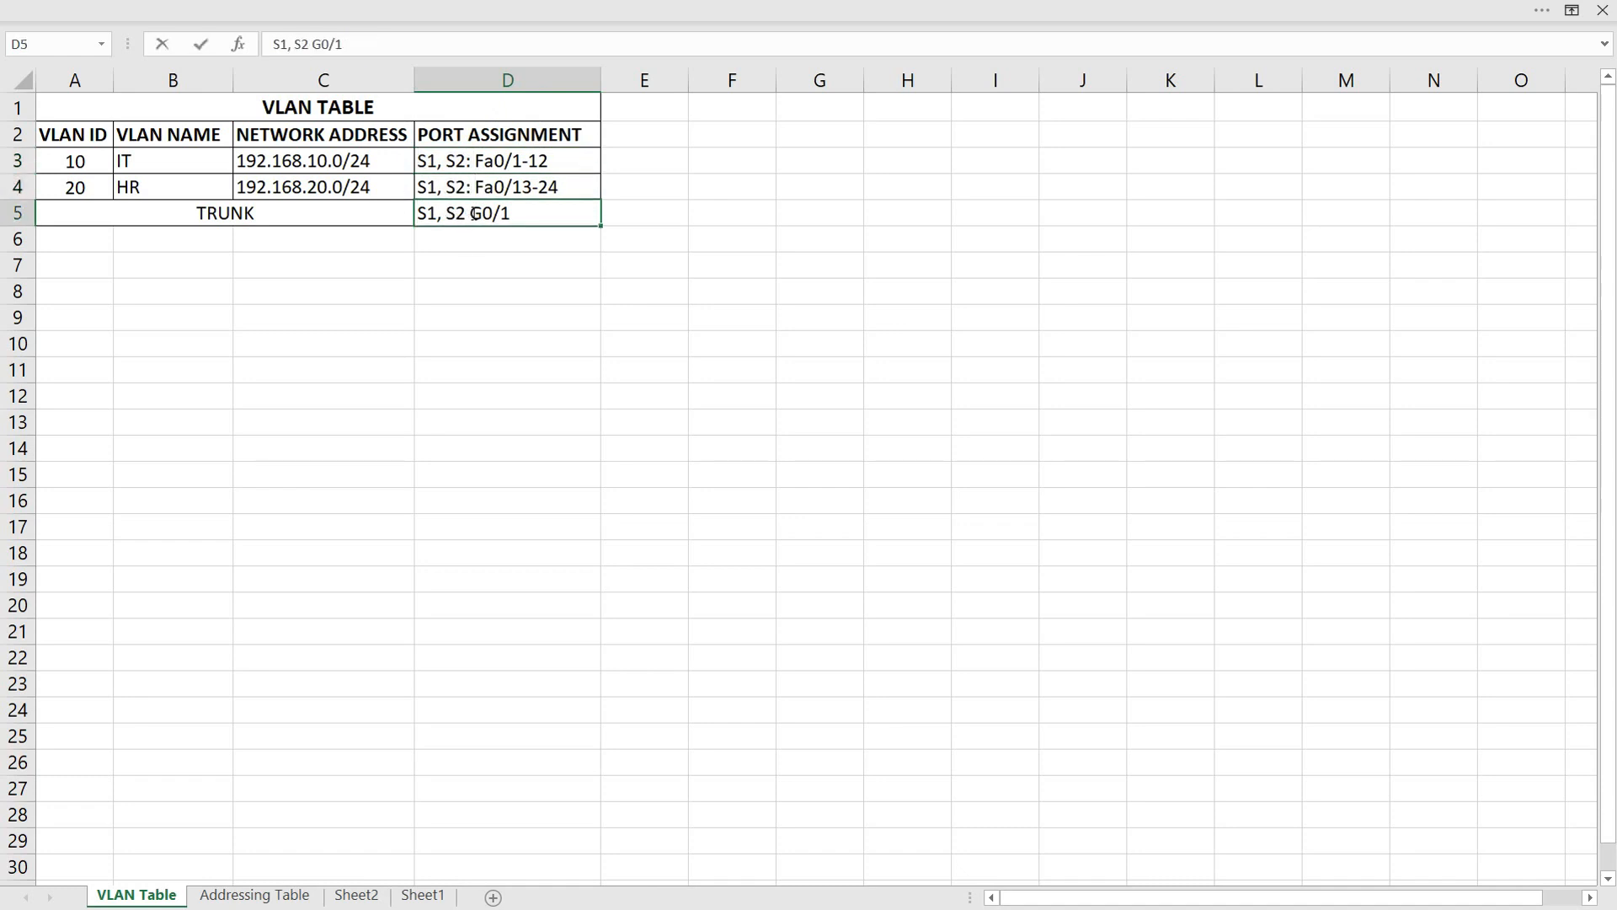
pyautogui.moveTo(474, 216); pyautogui.dragTo(397, 213)
pyautogui.hotkey('ctrl', 'v')
pyautogui.click(475, 275)
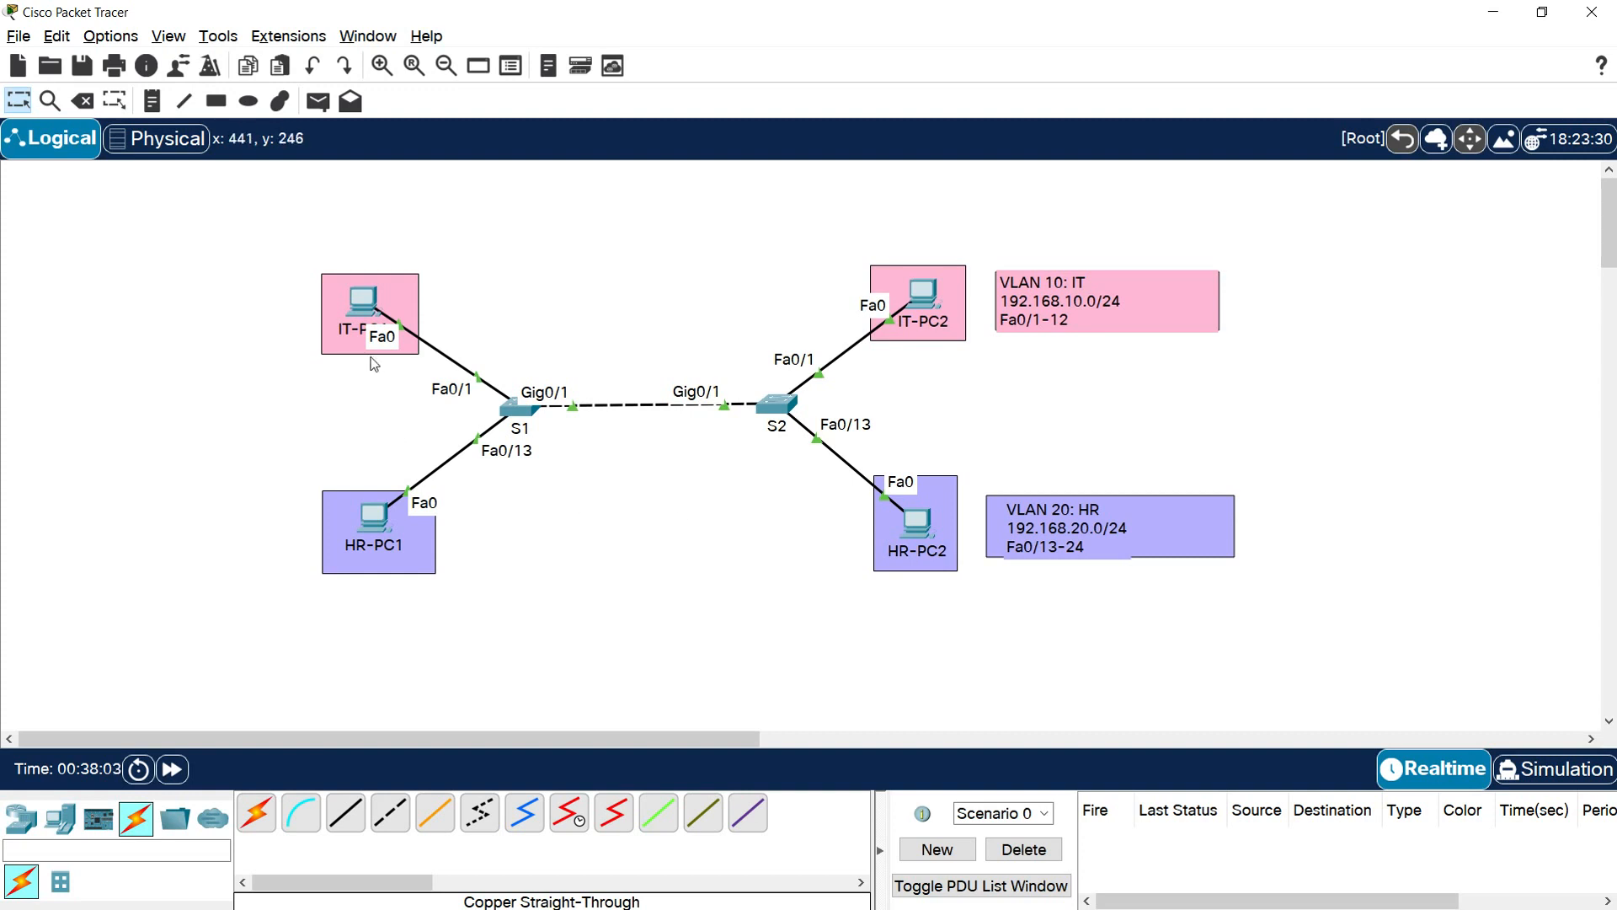
# In Cisco Packet Tracer, give IT-PC1 the static IPv4 address 192.168.10.10 with subnet mask 255.255.255.0 and close its window
pyautogui.click(368, 308)
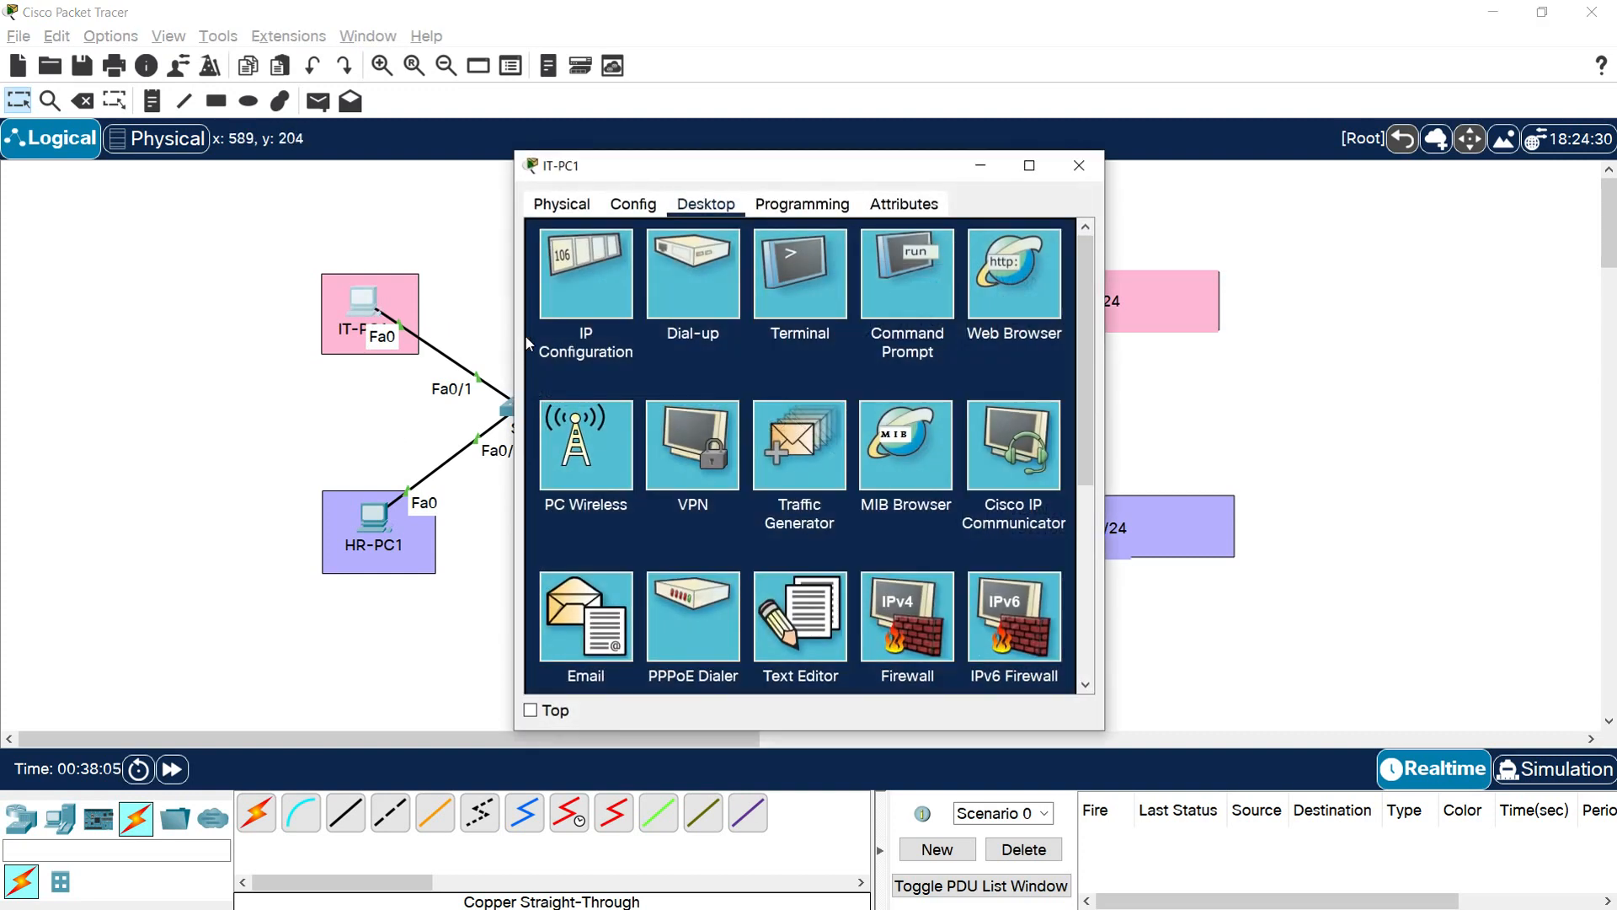
pyautogui.click(590, 298)
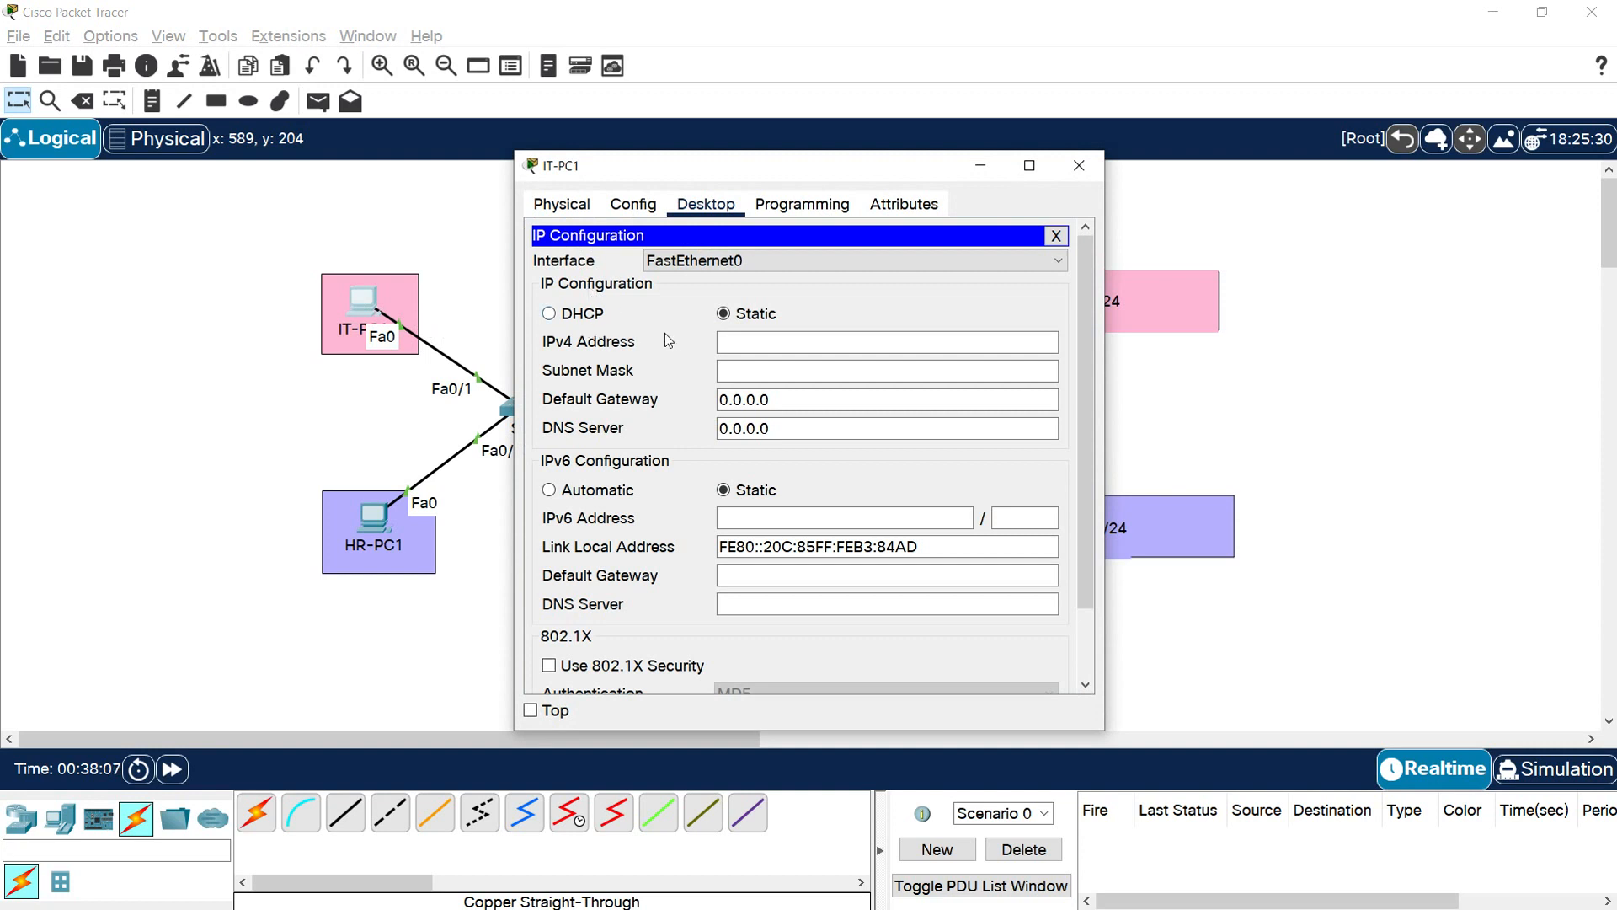
pyautogui.click(740, 343)
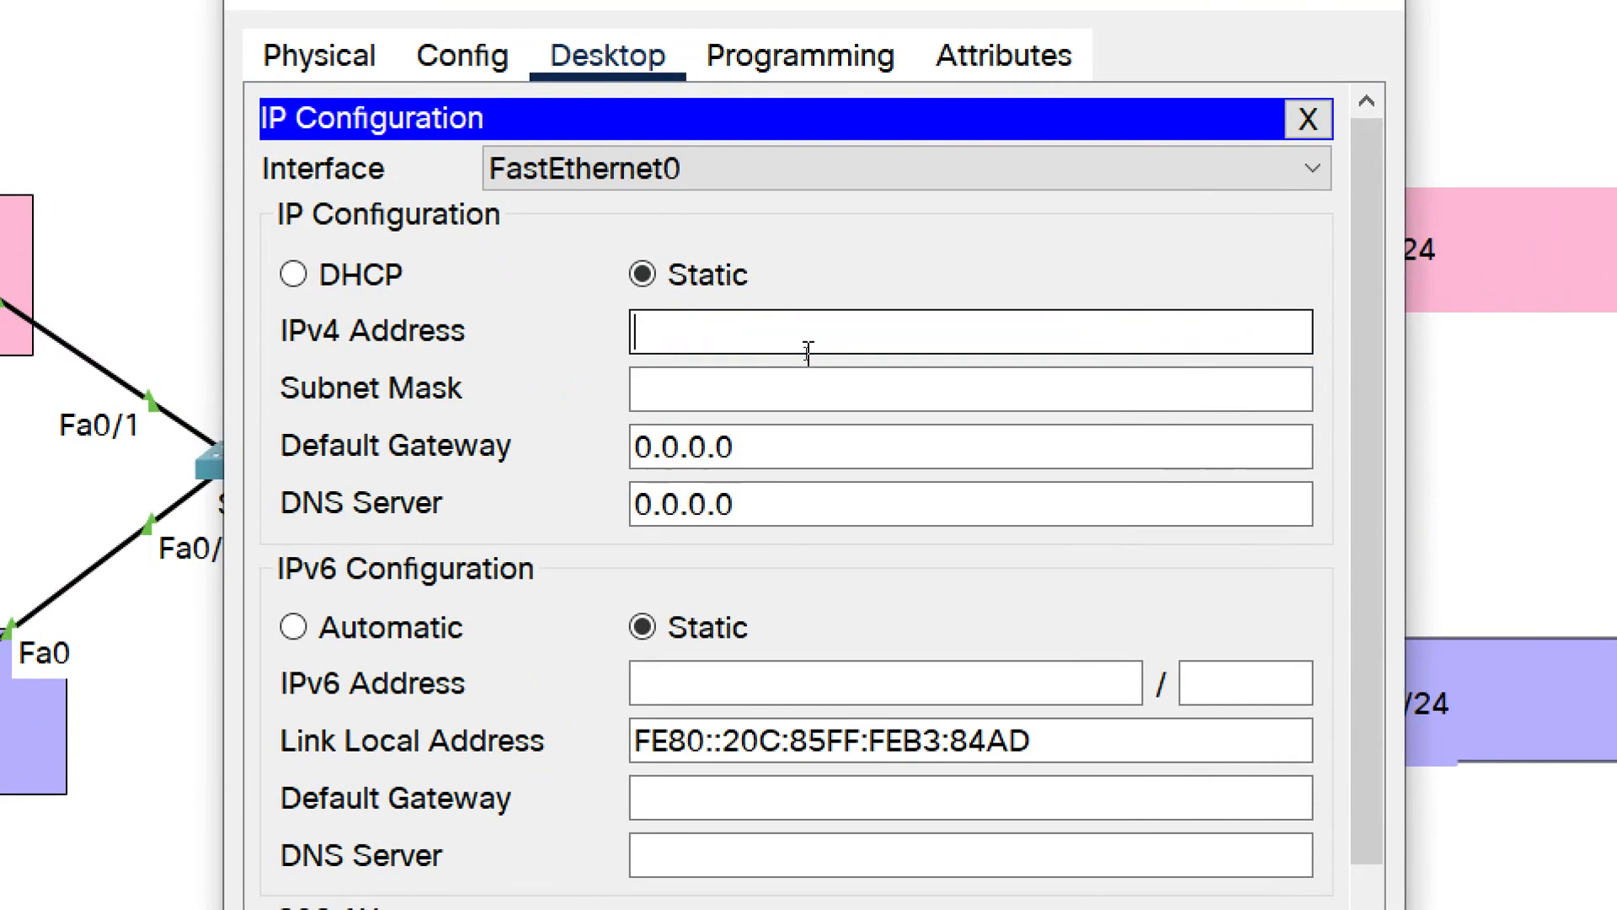
pyautogui.write('192.168.10')
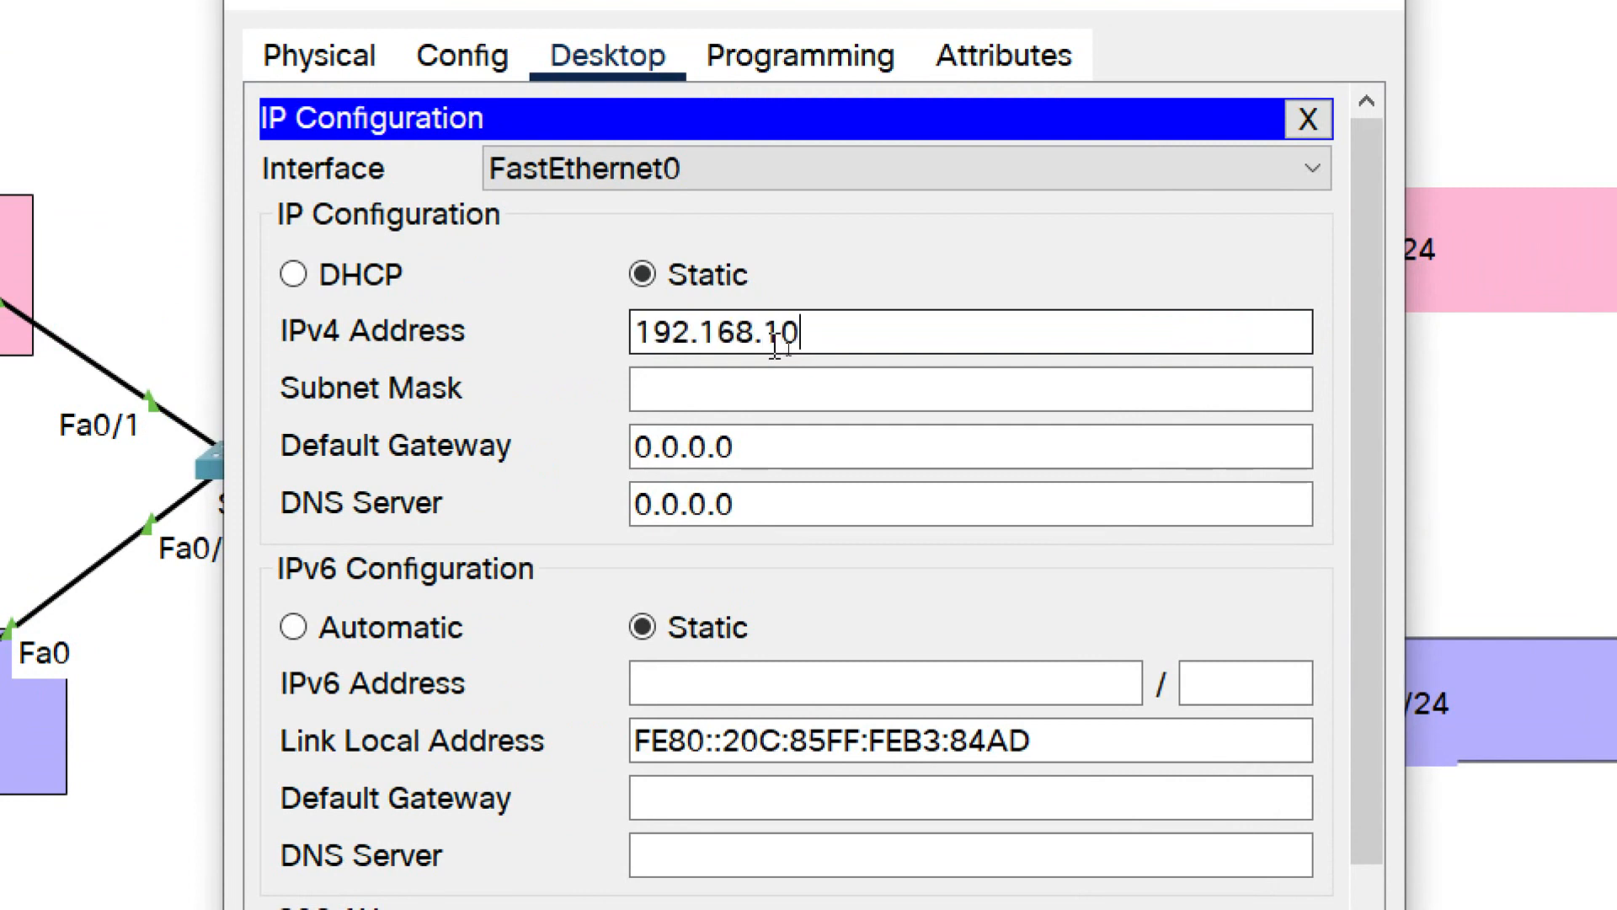
pyautogui.write('.10')
pyautogui.press('Tab')
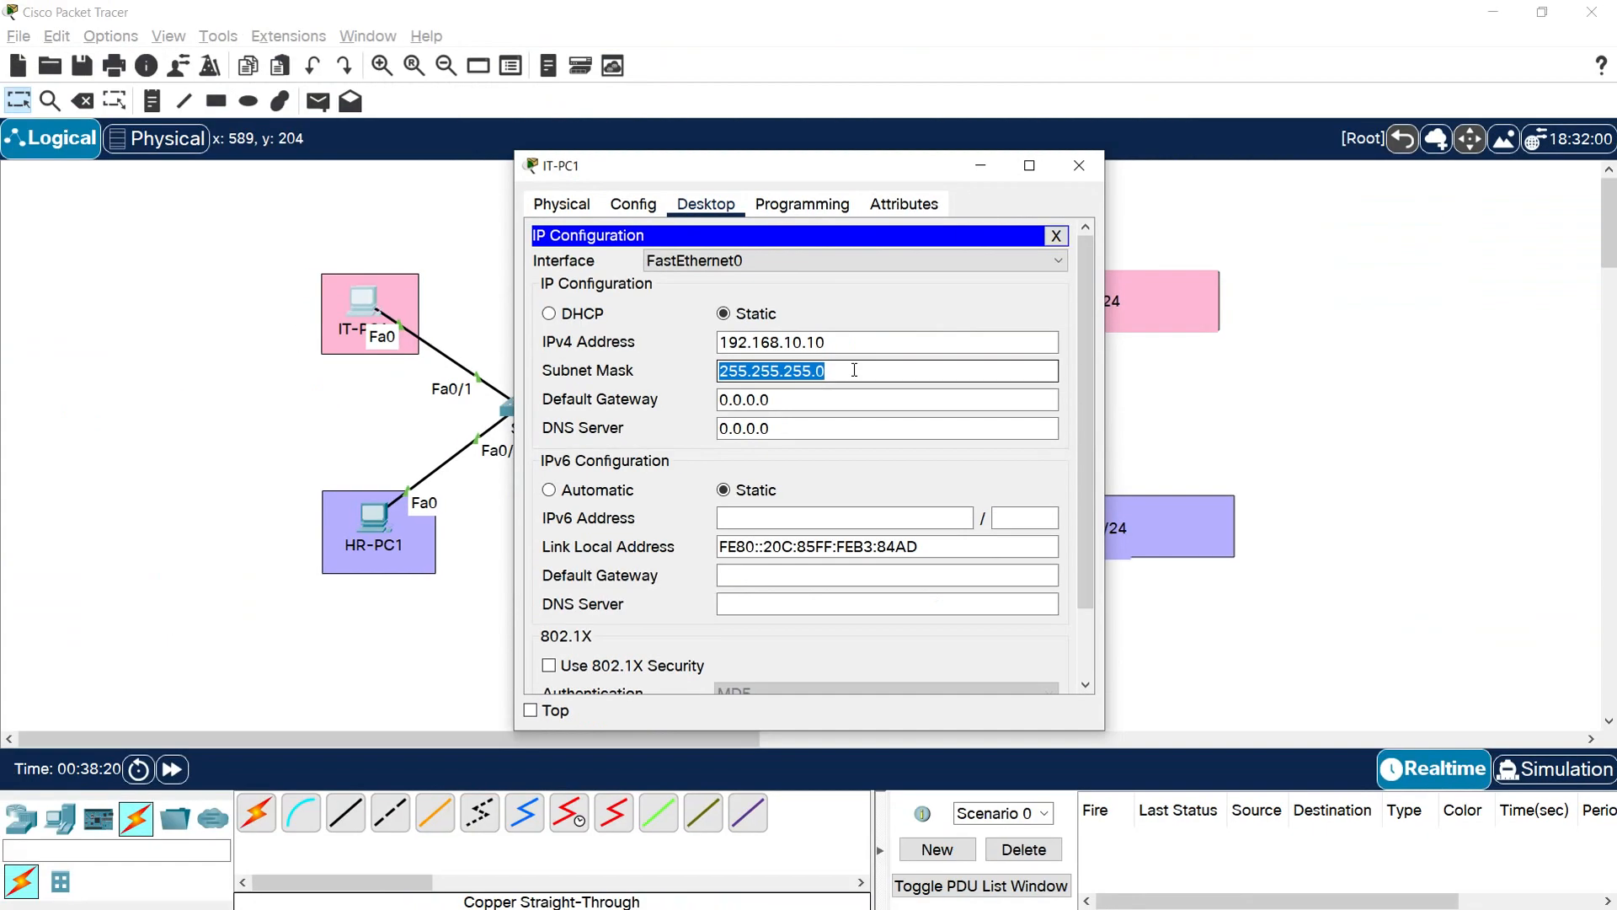
pyautogui.click(927, 386)
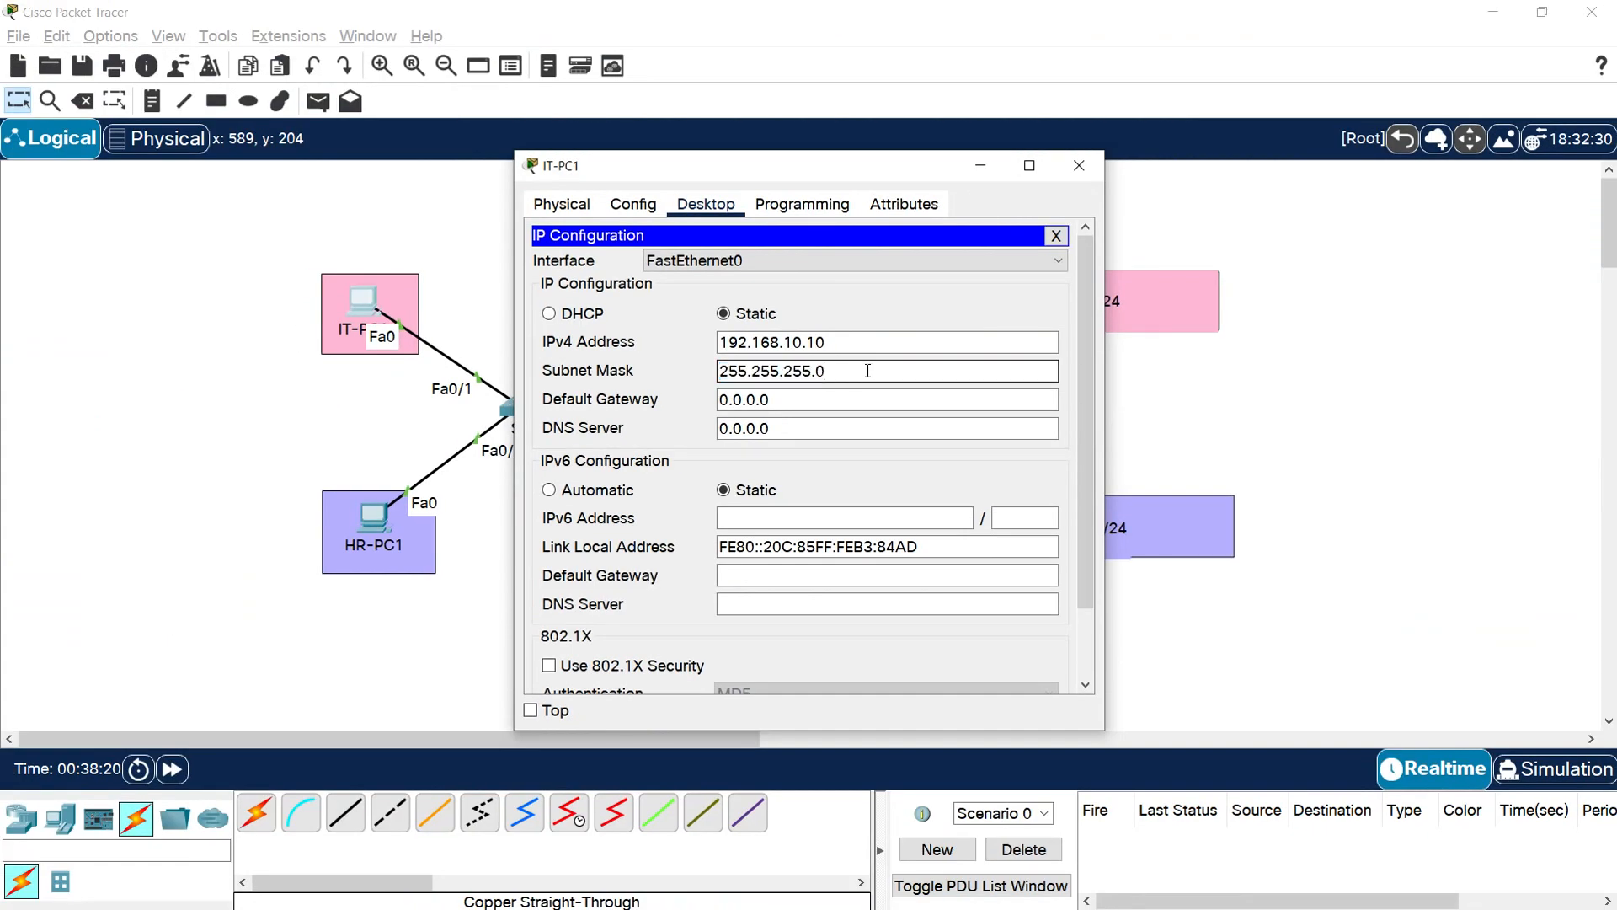
pyautogui.click(1079, 166)
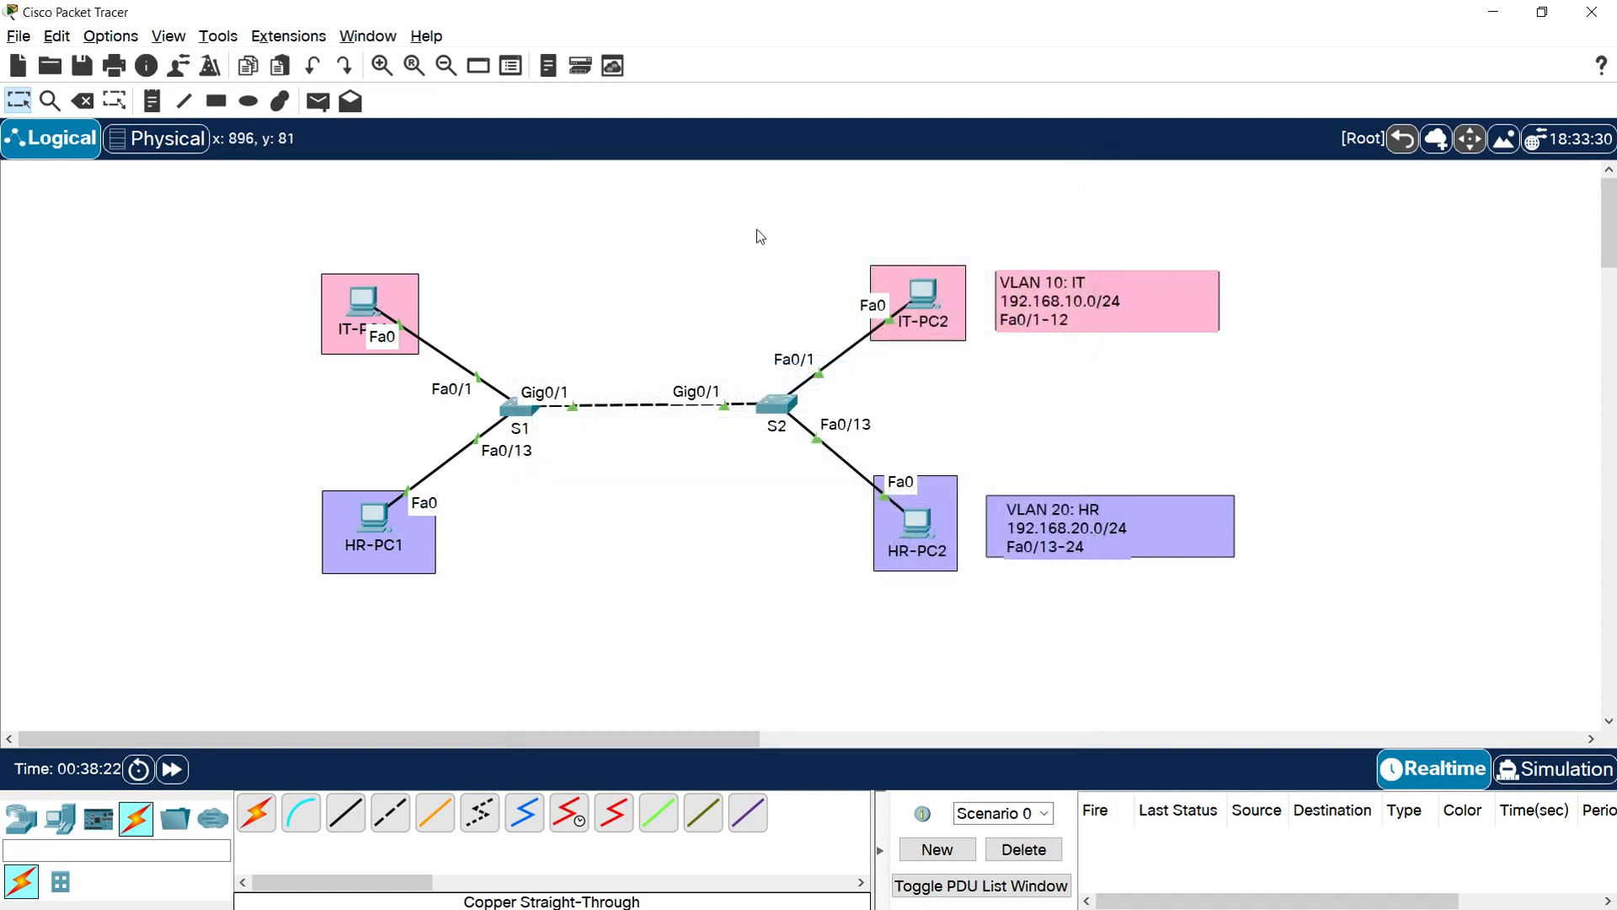
# Give IT-PC2 the static IPv4 address 192.168.10.11 with subnet mask 255.255.255.0 and close its window
pyautogui.click(921, 294)
pyautogui.click(708, 205)
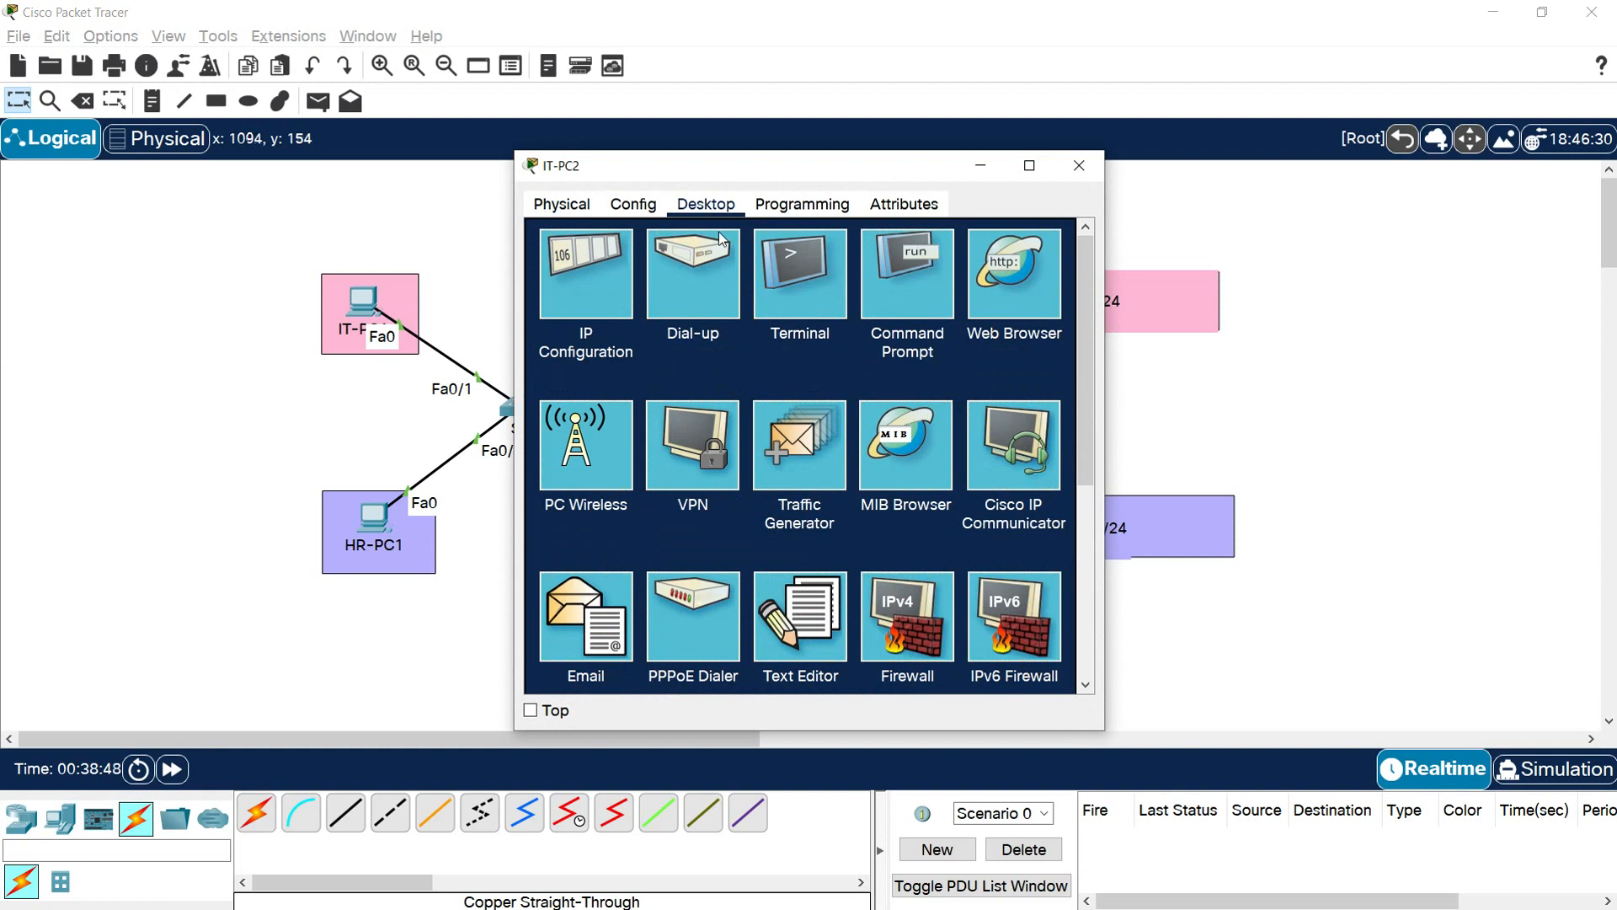
pyautogui.click(588, 296)
pyautogui.click(752, 343)
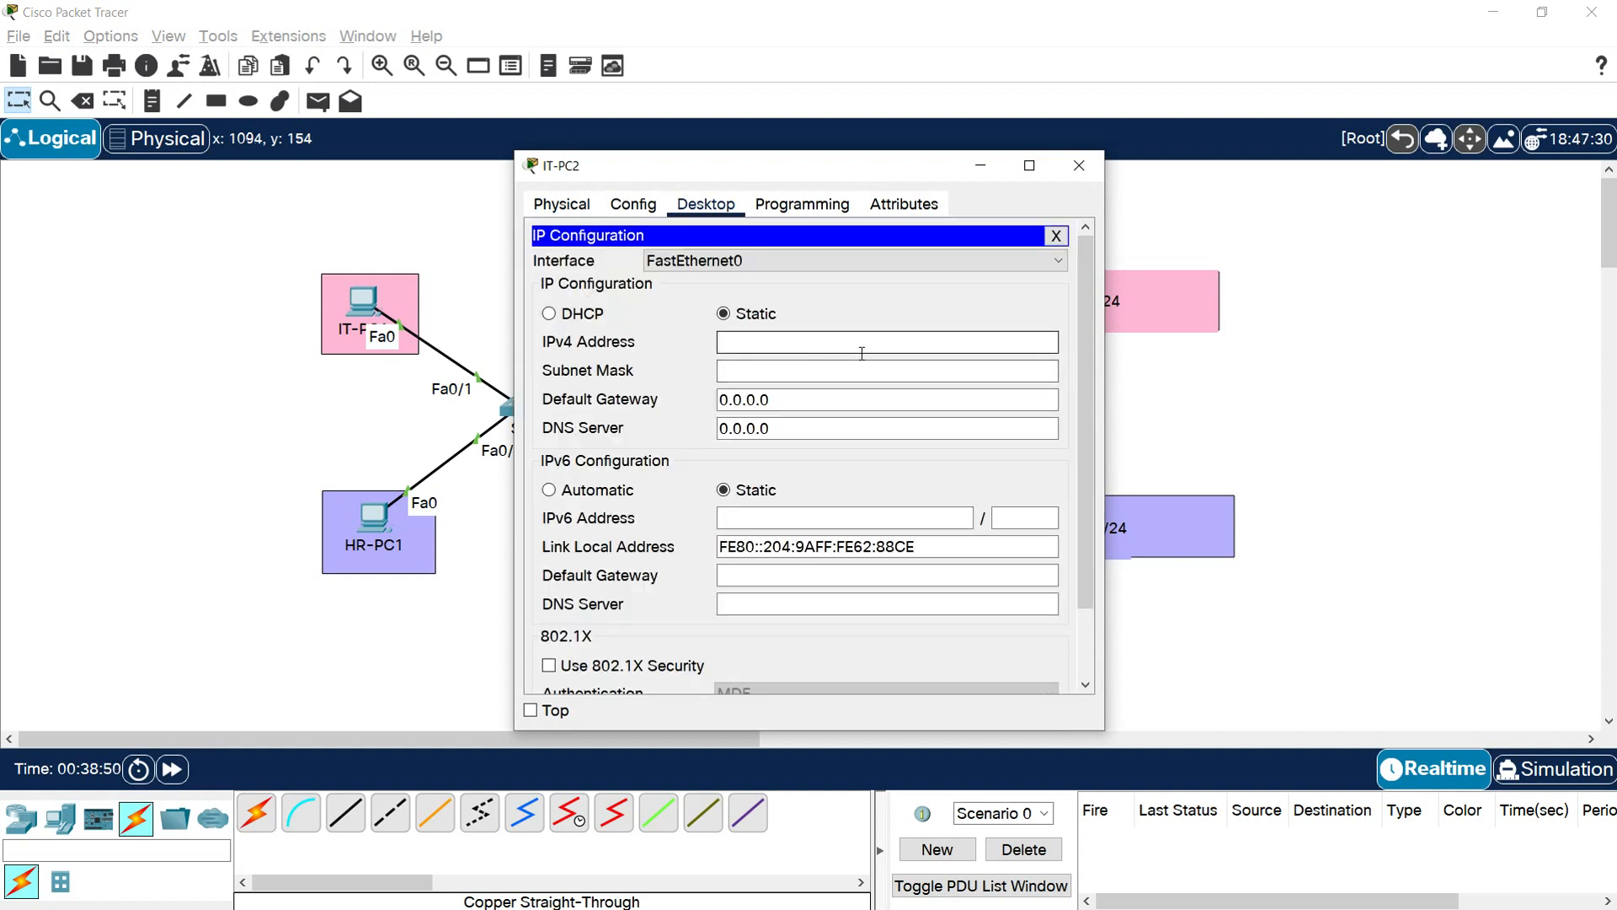
pyautogui.write('192.168.10.11')
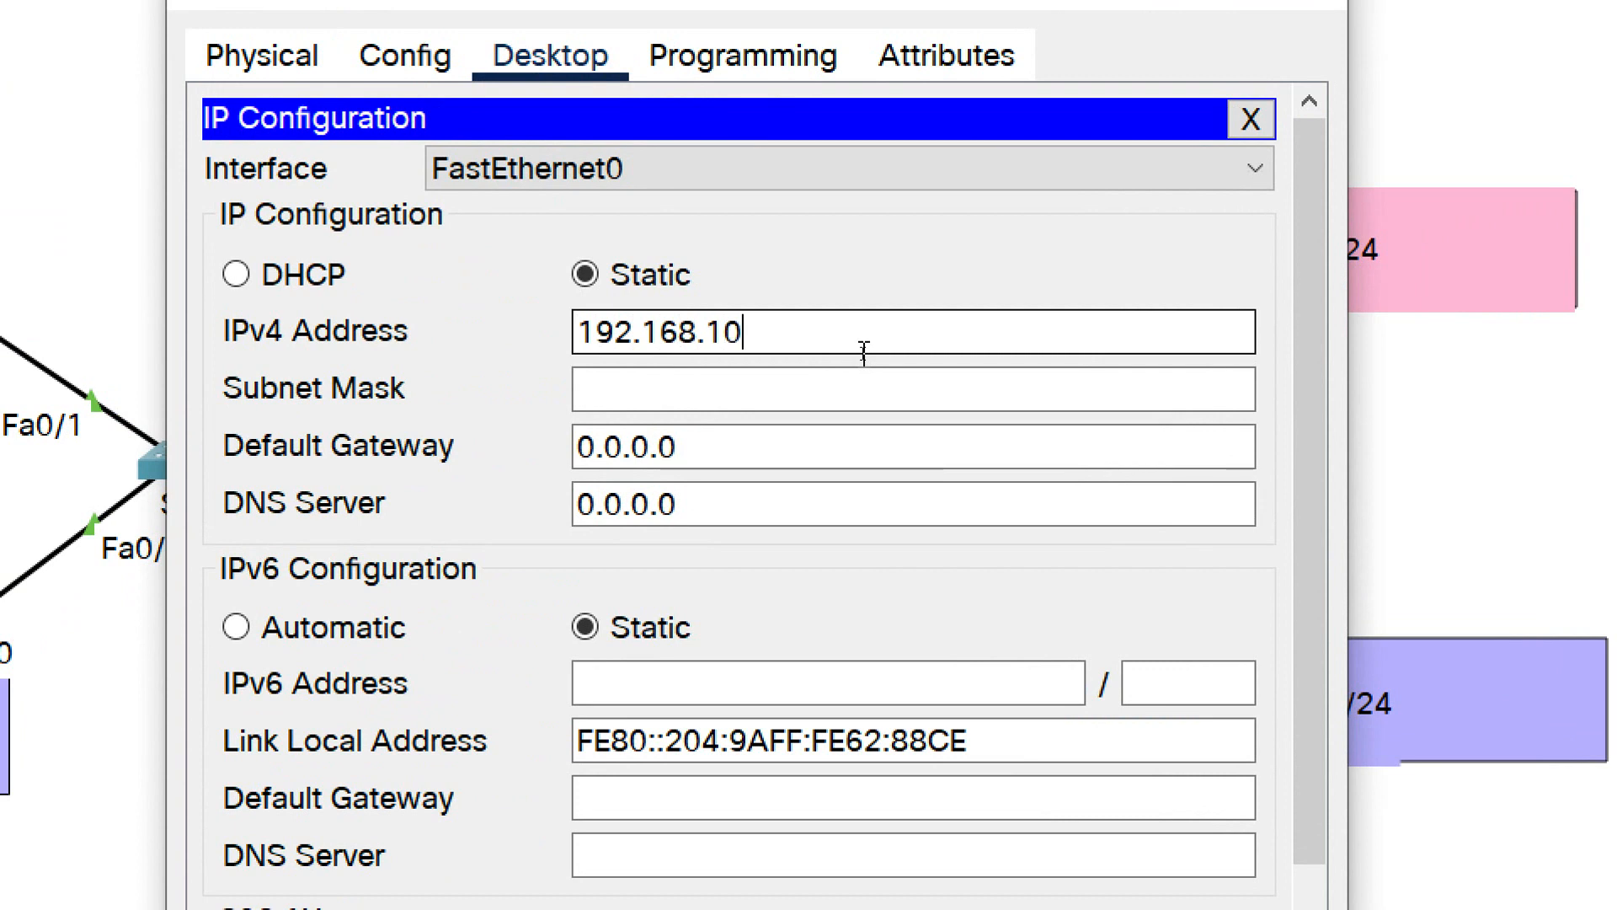
pyautogui.press('Tab')
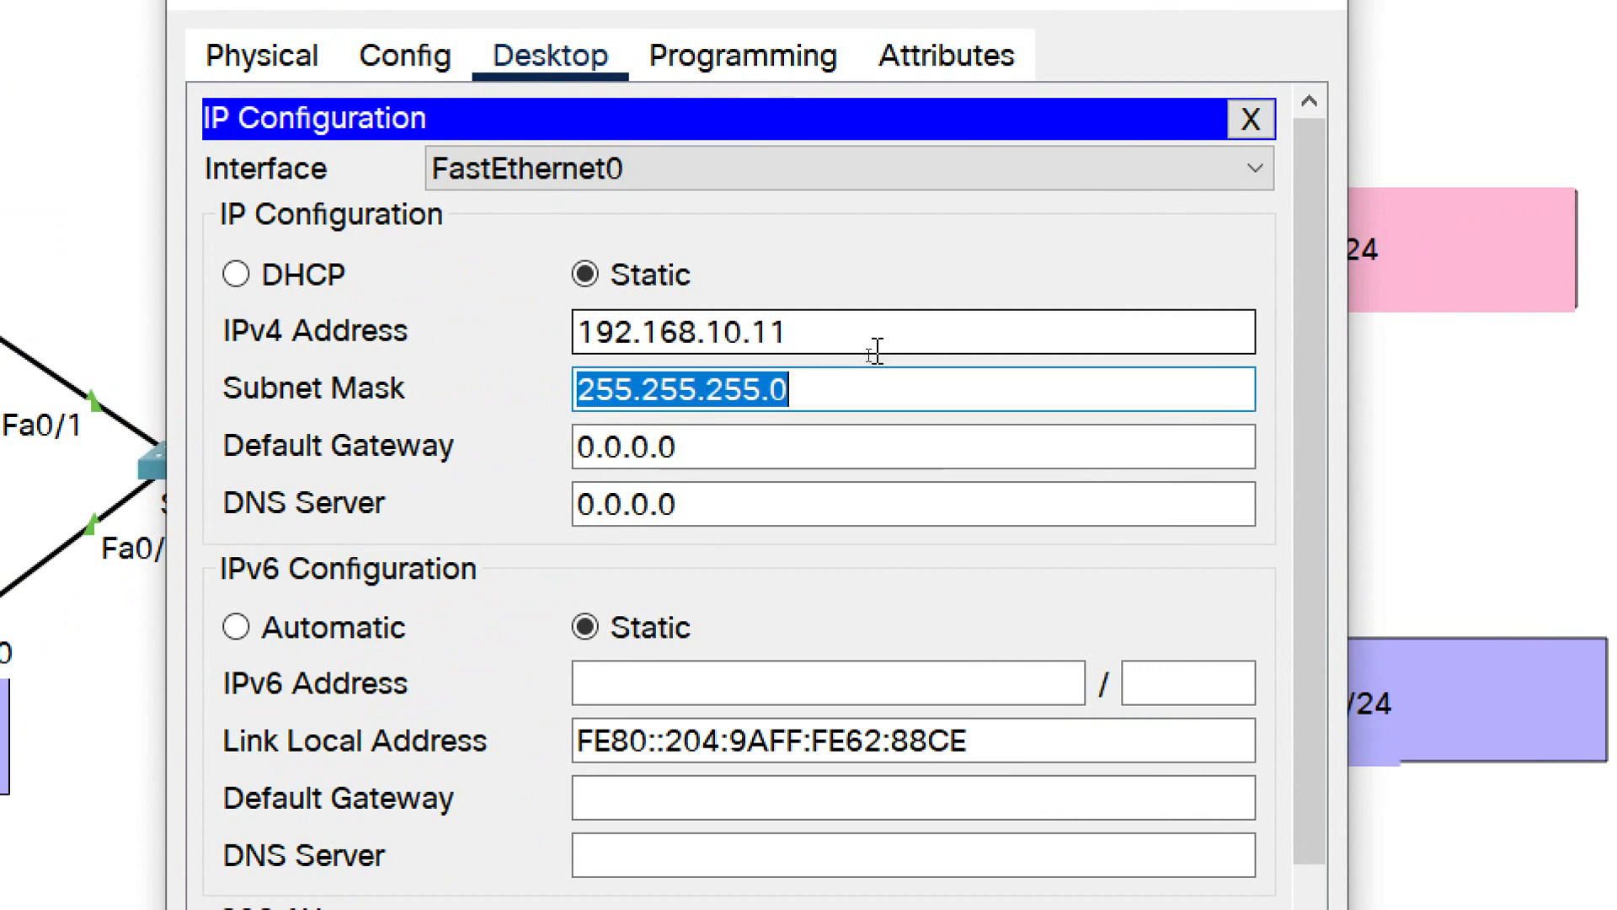
pyautogui.click(796, 395)
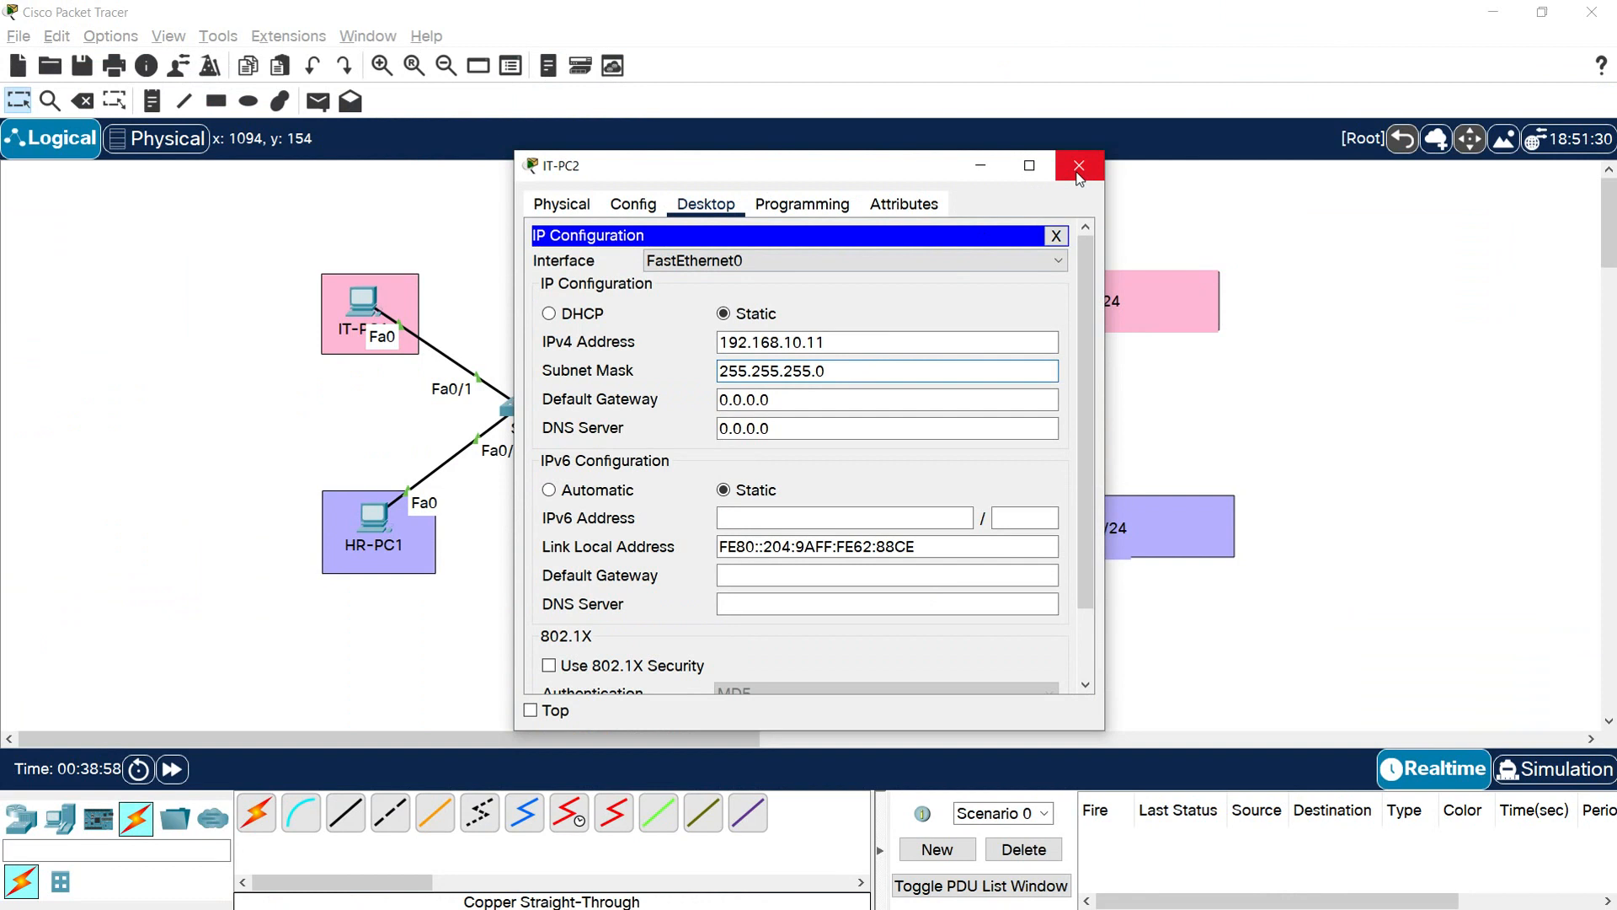
pyautogui.click(1079, 169)
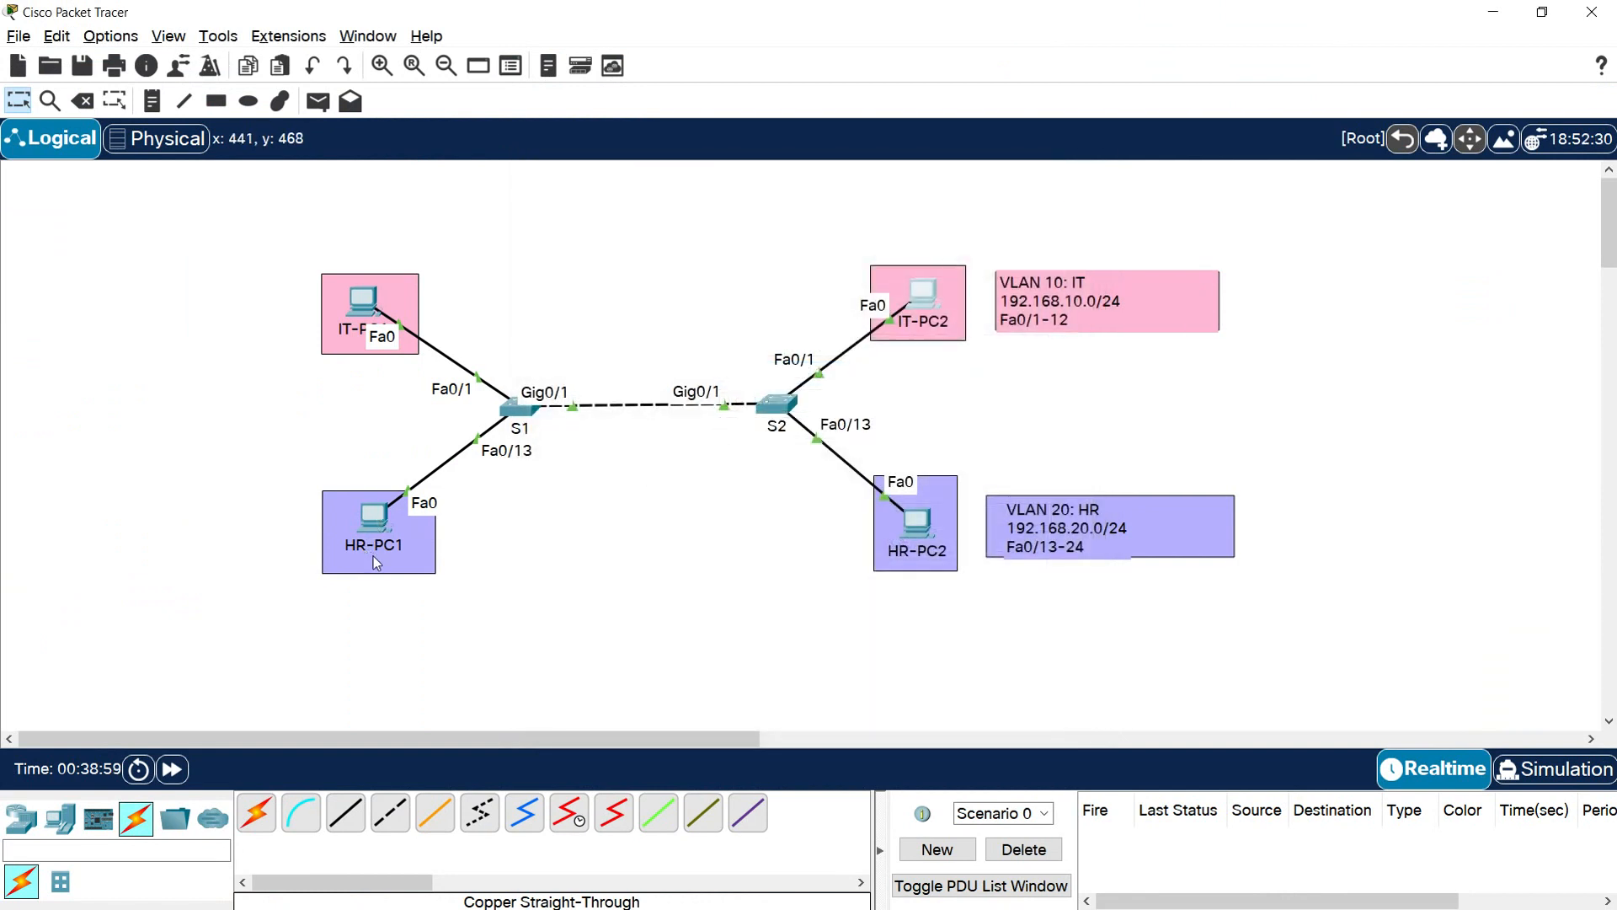
# Give HR-PC1 the static IPv4 address 192.168.20.10 with subnet mask 255.255.255.0 and close its window
pyautogui.click(373, 516)
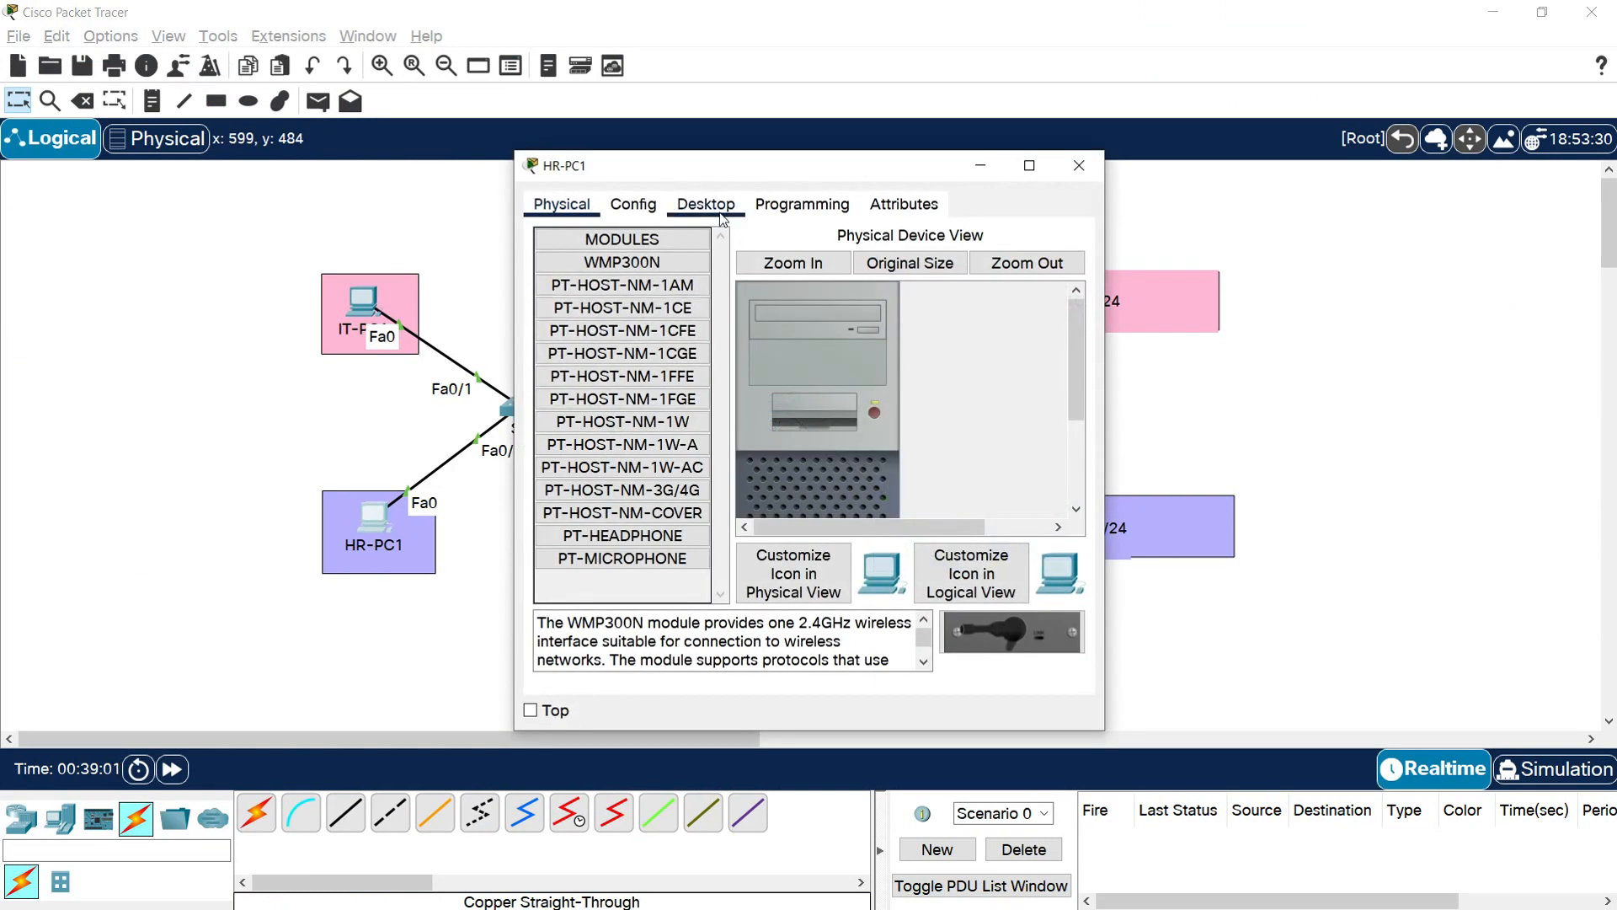
pyautogui.click(717, 211)
pyautogui.click(613, 295)
pyautogui.click(848, 336)
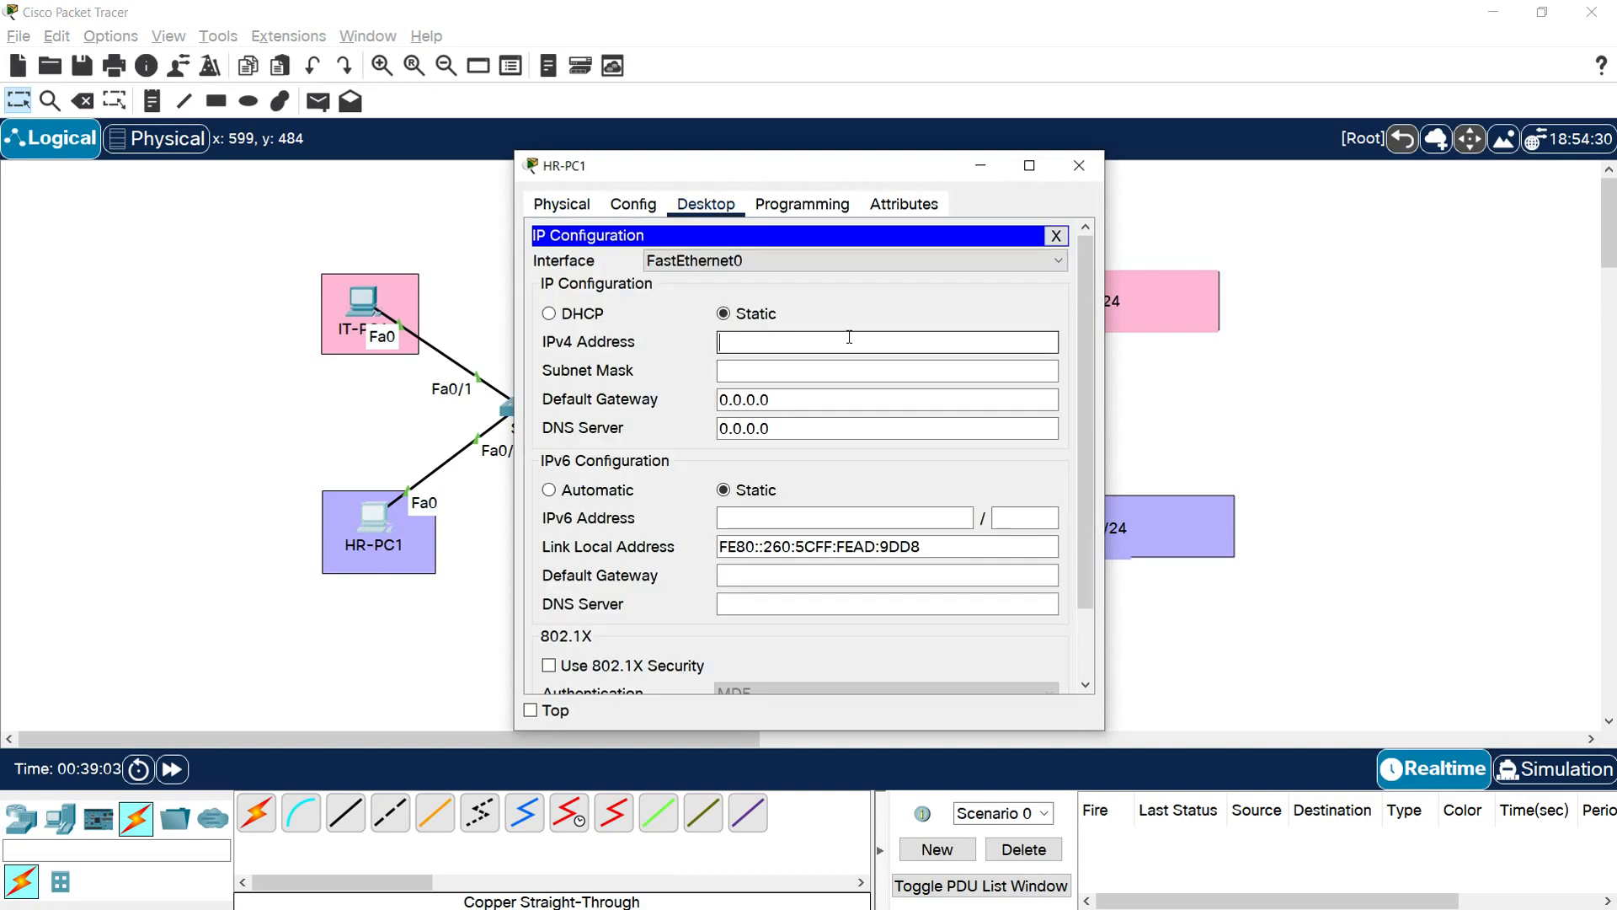
pyautogui.write('192.168.')
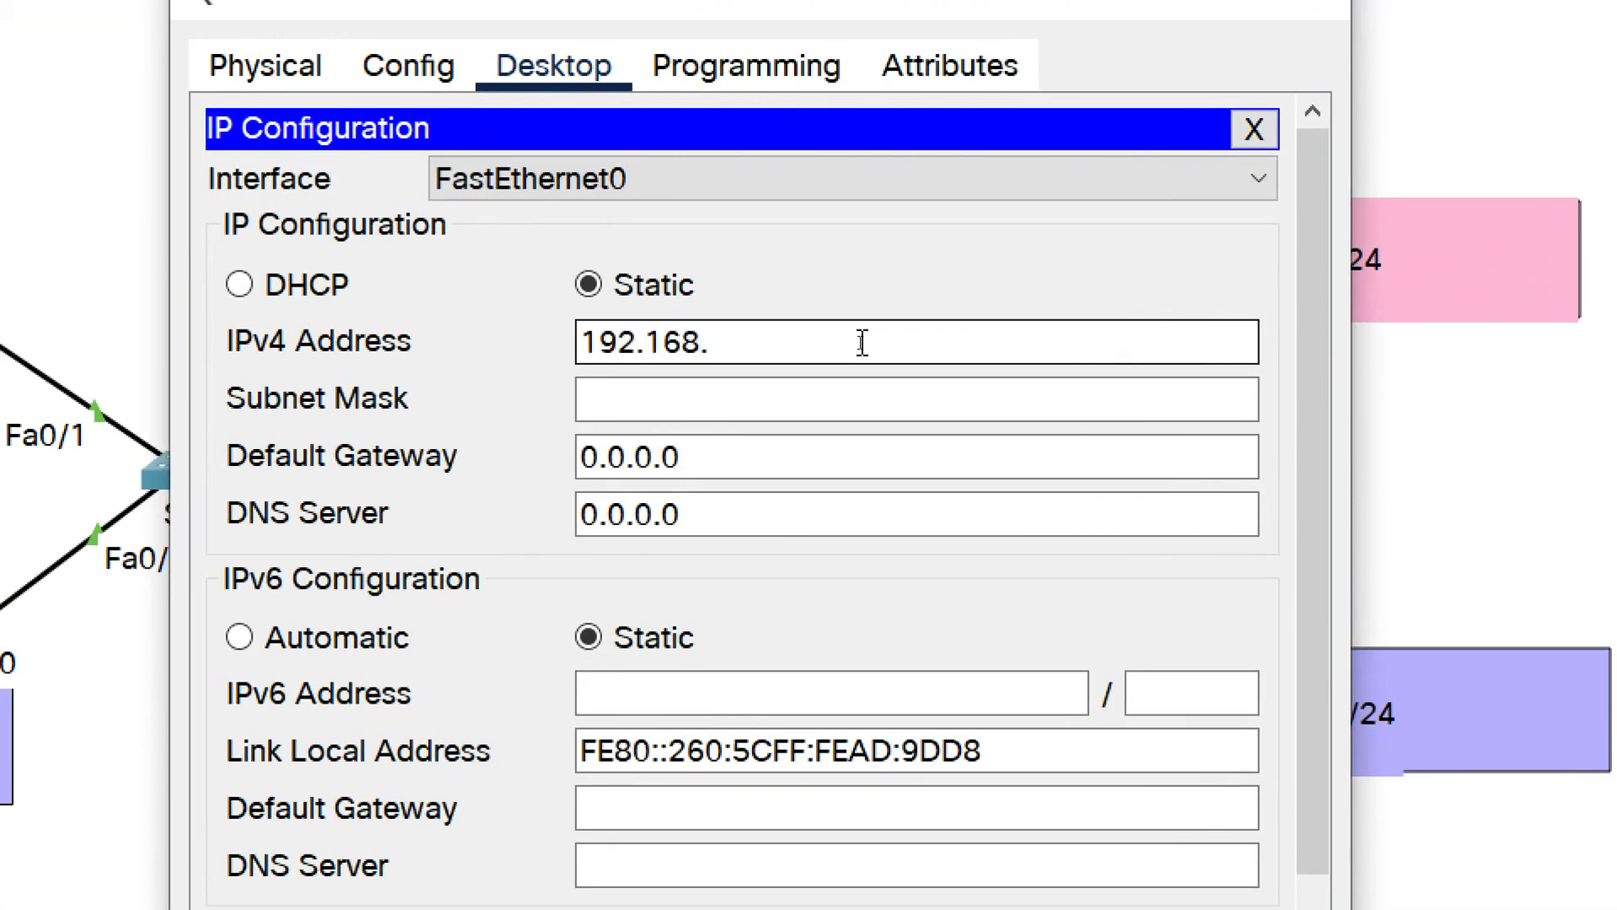
pyautogui.write('20.10')
pyautogui.press('Tab')
pyautogui.click(825, 401)
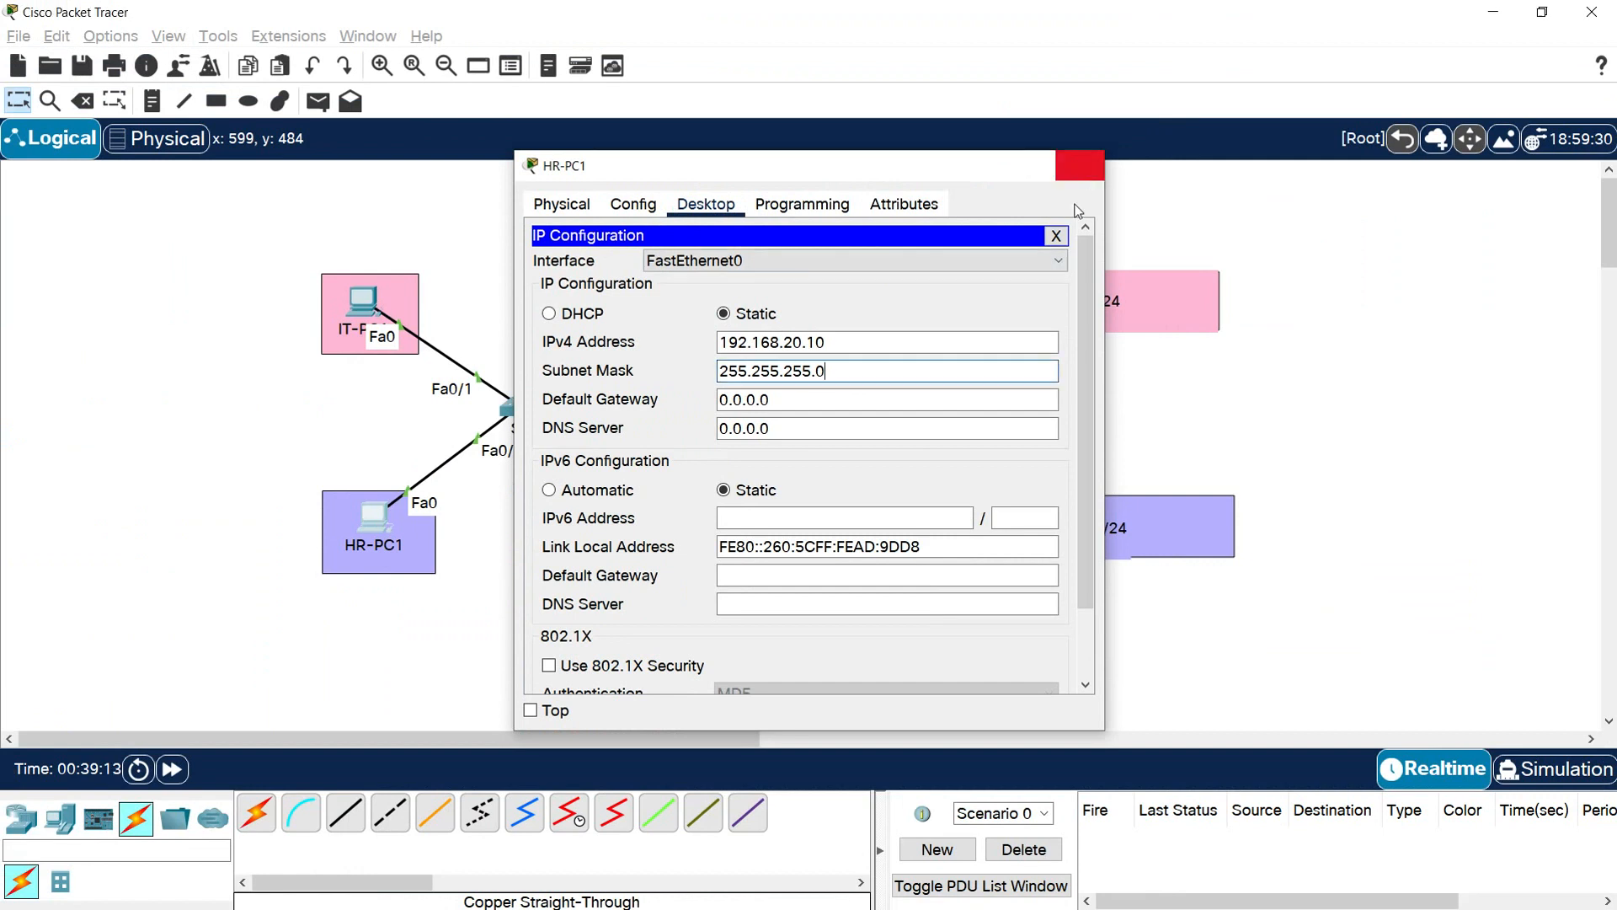
pyautogui.click(1080, 167)
# Give HR-PC2 the static IPv4 address 192.168.20.11 with subnet mask 255.255.255.0 and close its window
pyautogui.click(922, 531)
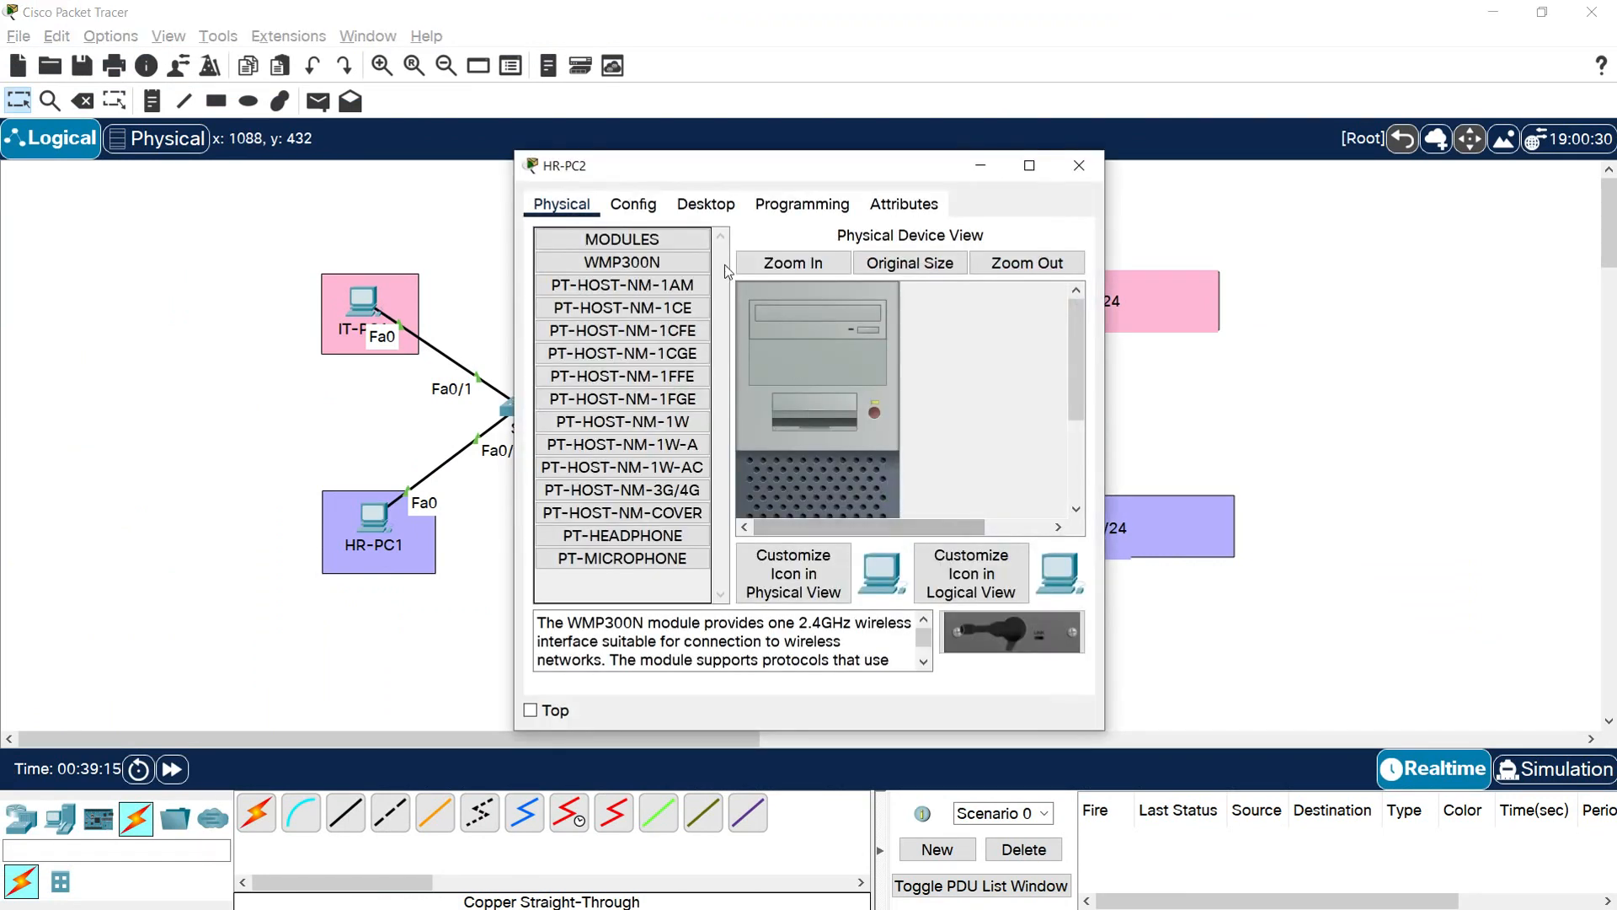
pyautogui.click(707, 212)
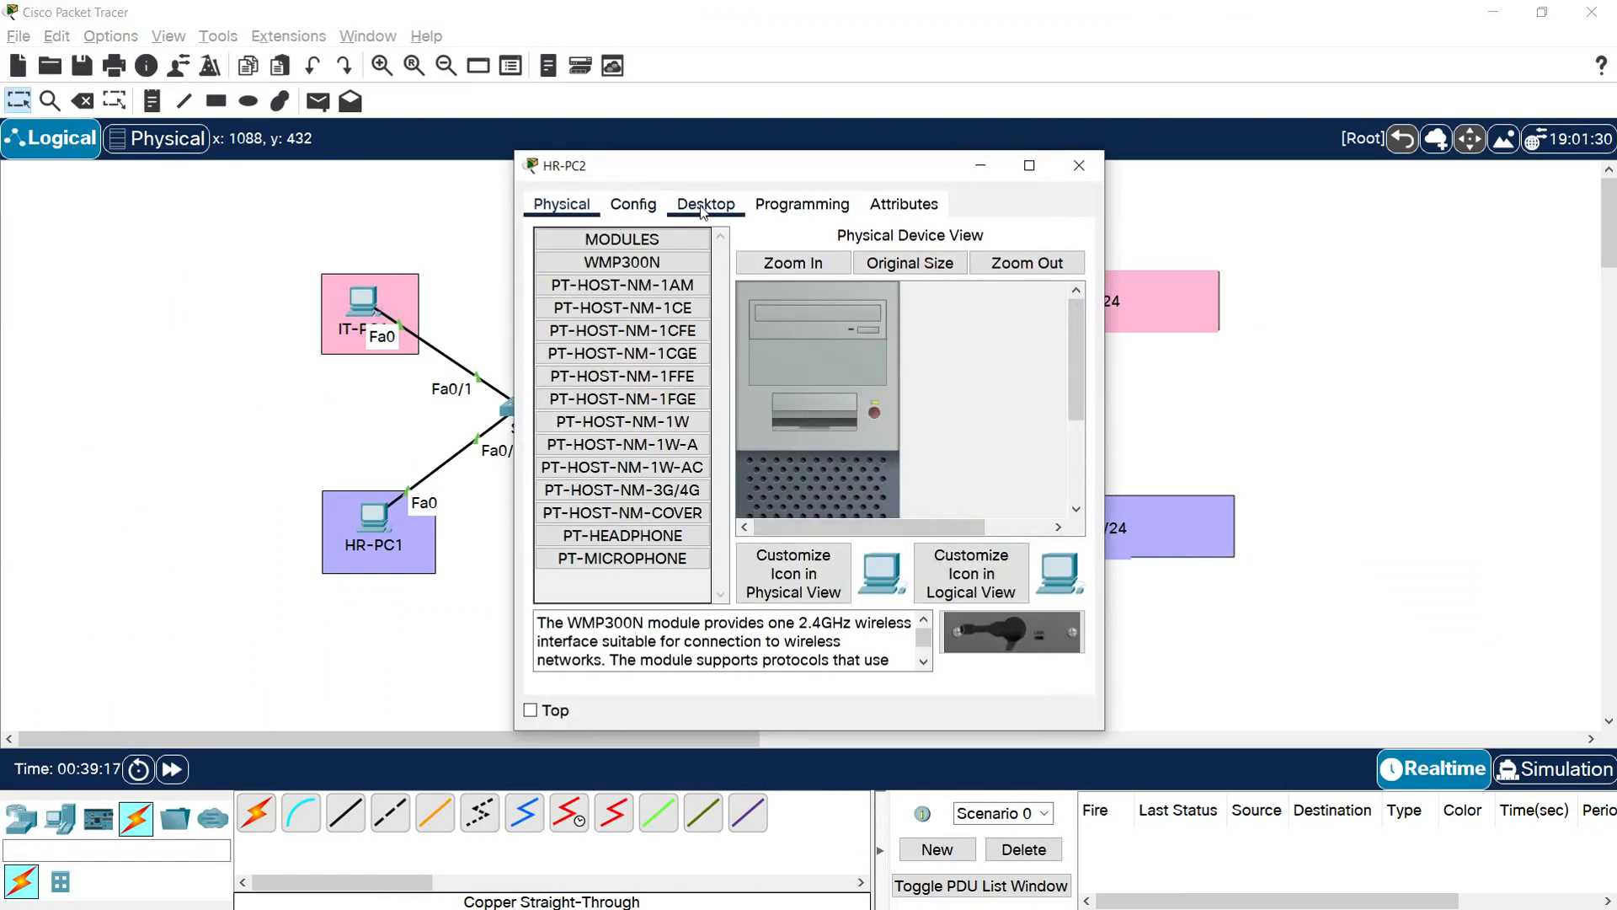
pyautogui.click(605, 281)
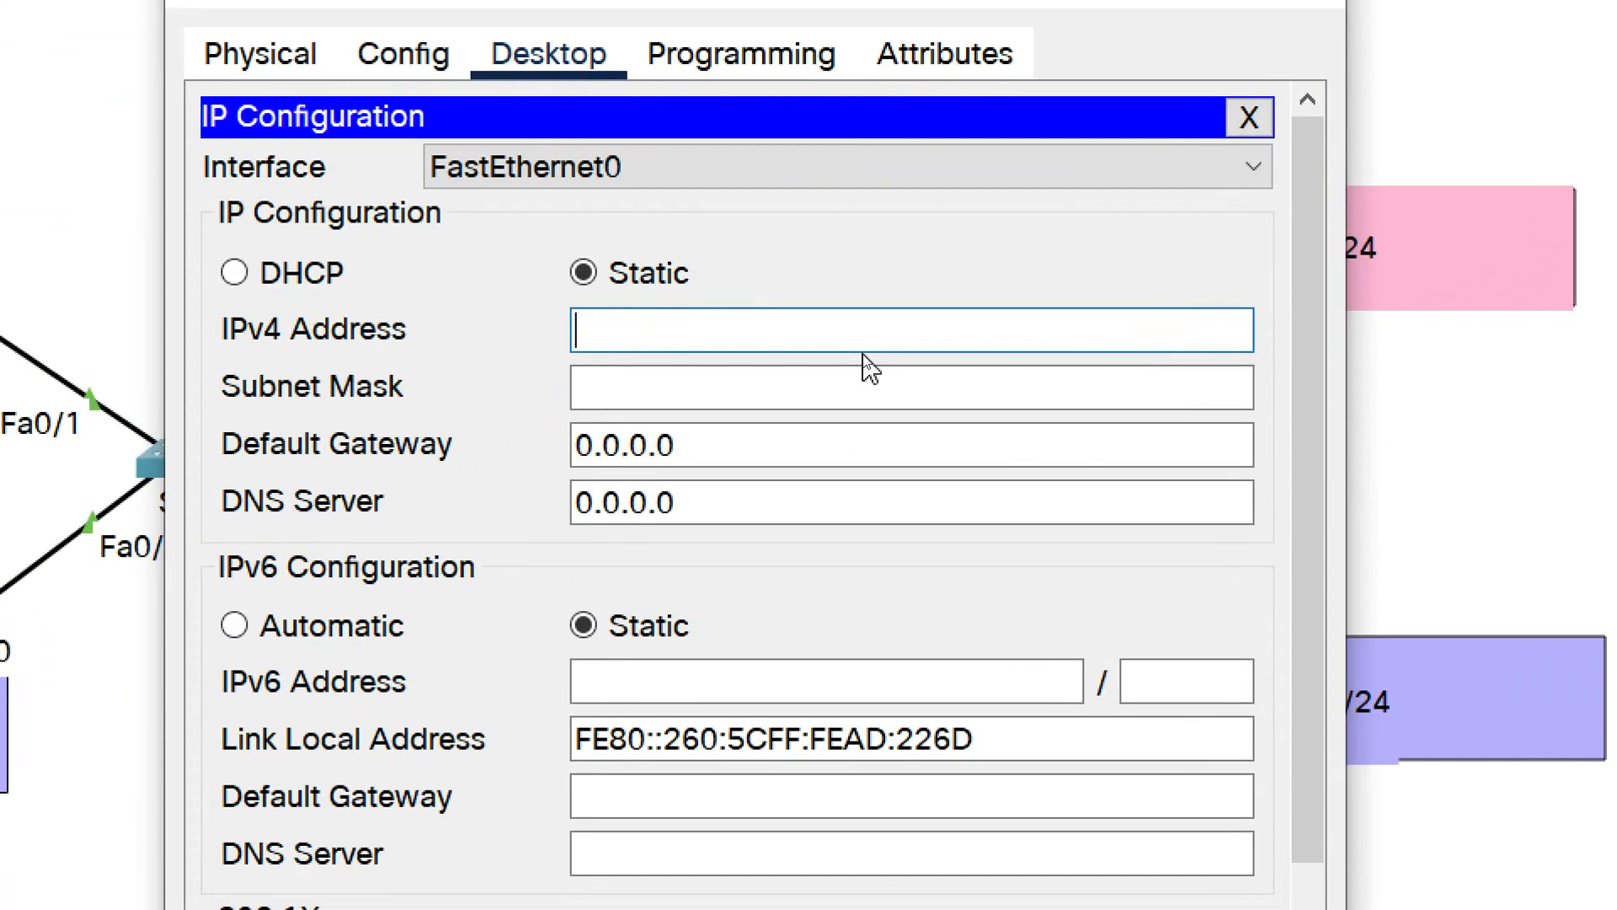
pyautogui.write('192.168.2')
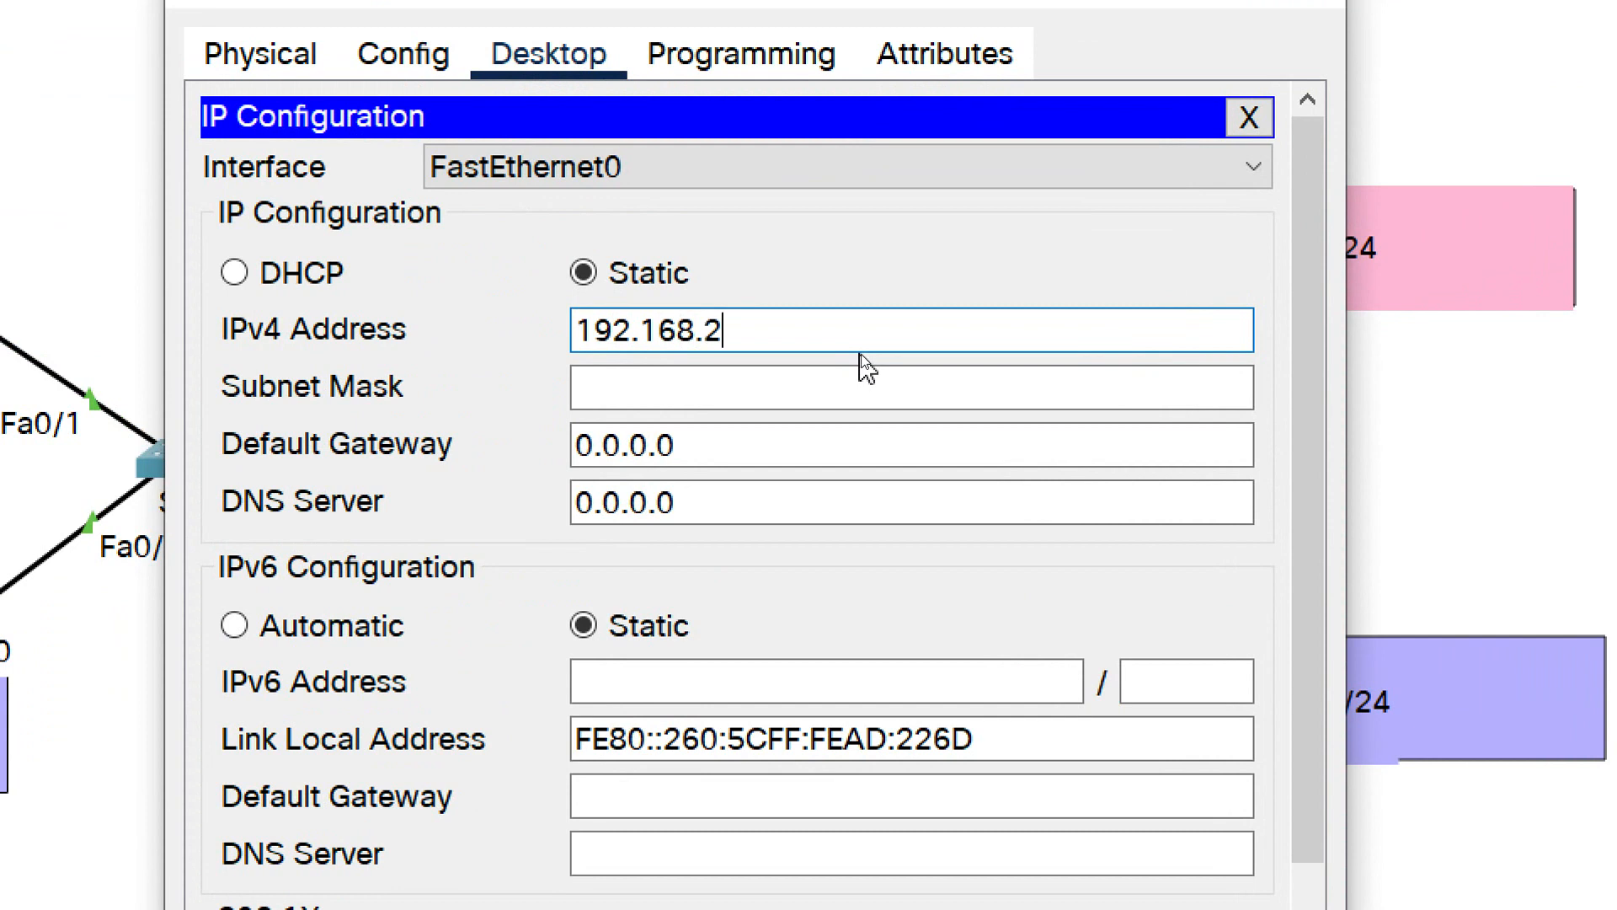
pyautogui.write('0.11')
pyautogui.press('Tab')
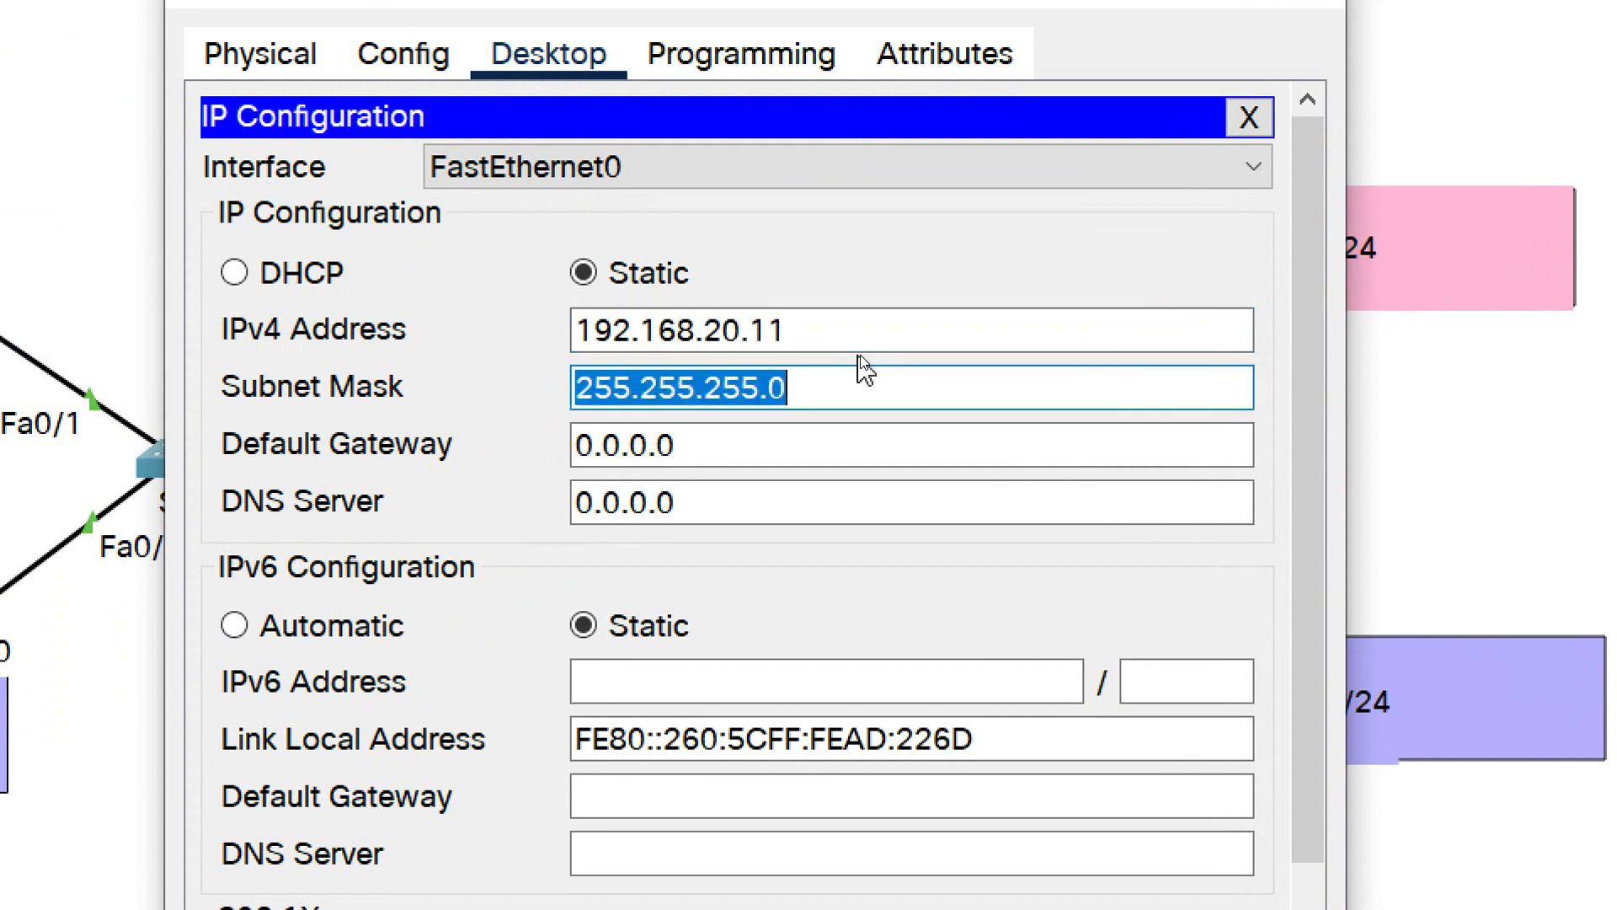
pyautogui.click(848, 377)
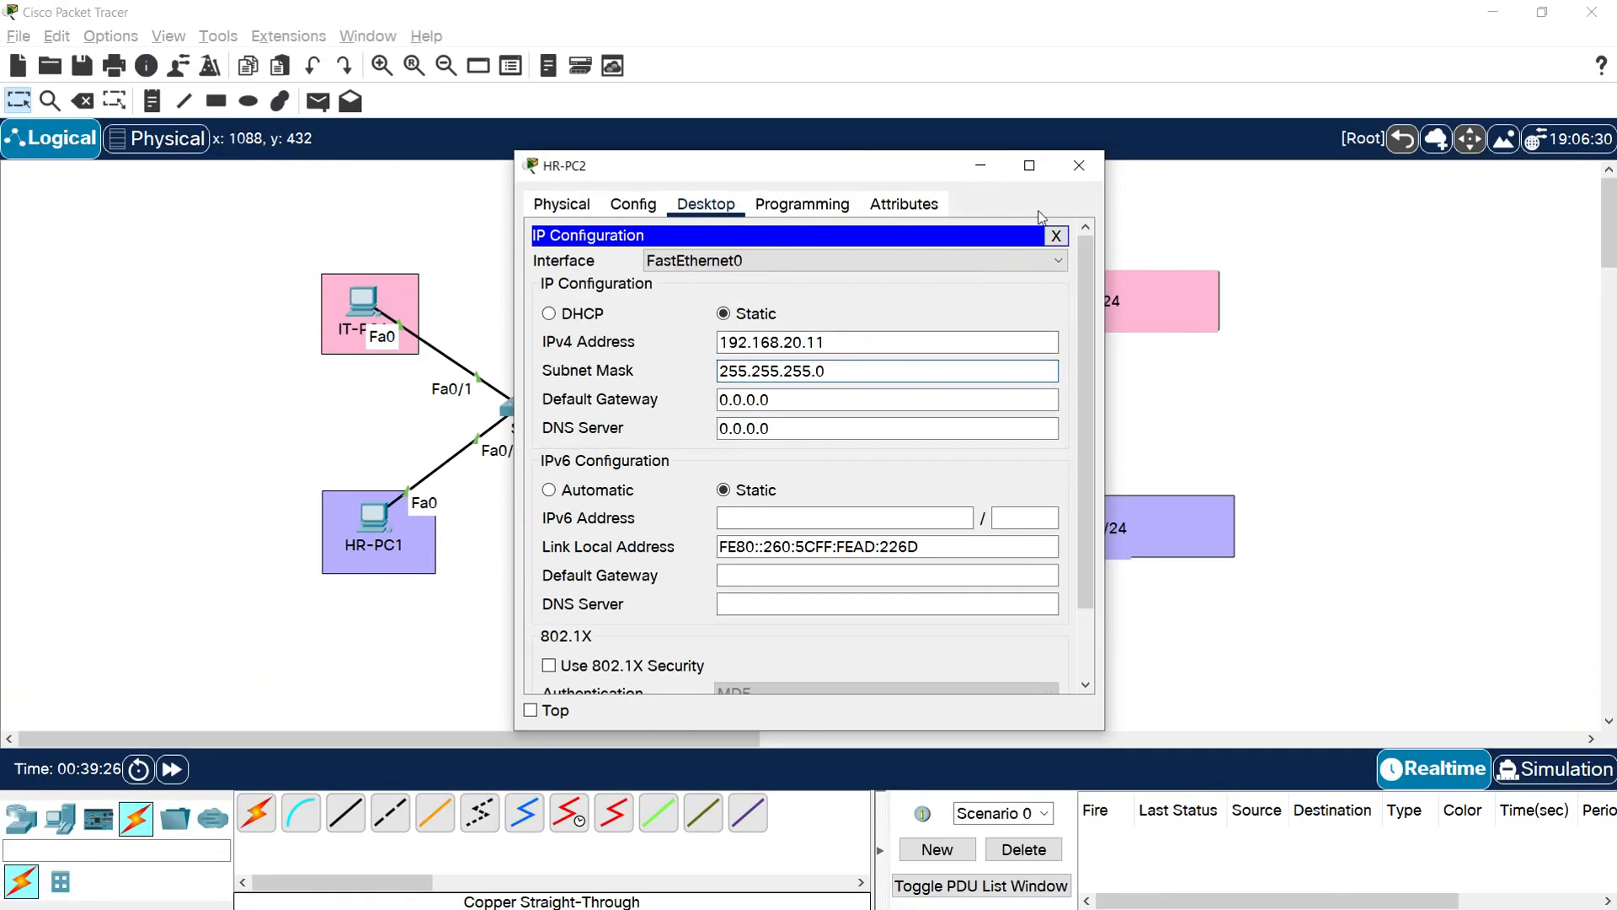
pyautogui.click(1085, 165)
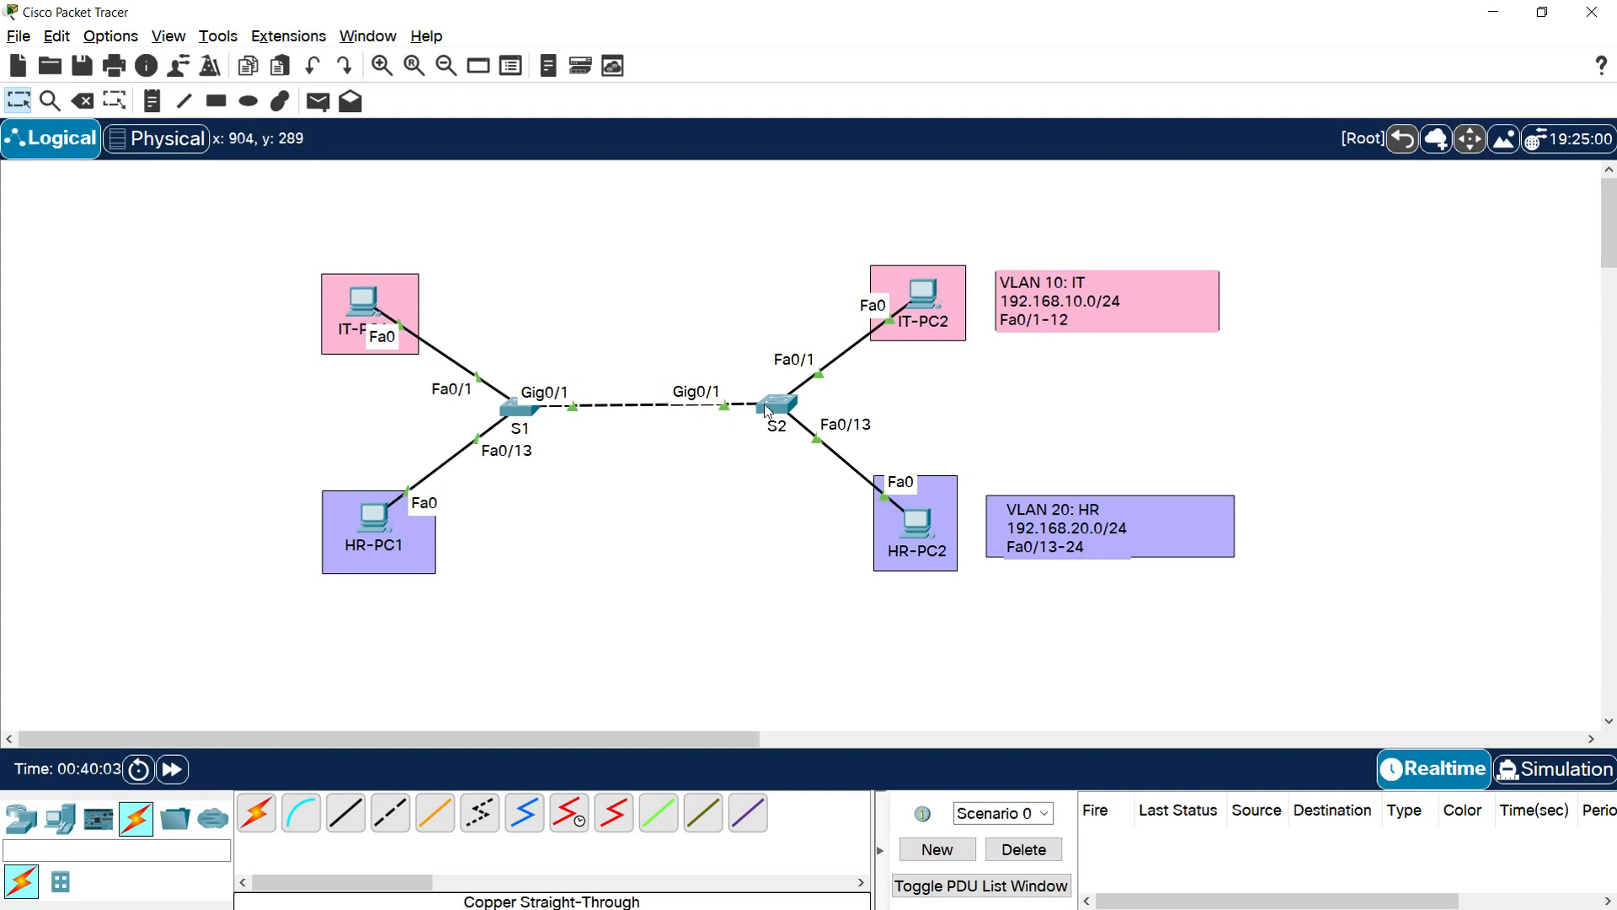
# On switch S1's command line, enter global configuration mode and set the hostname to S1
pyautogui.click(515, 411)
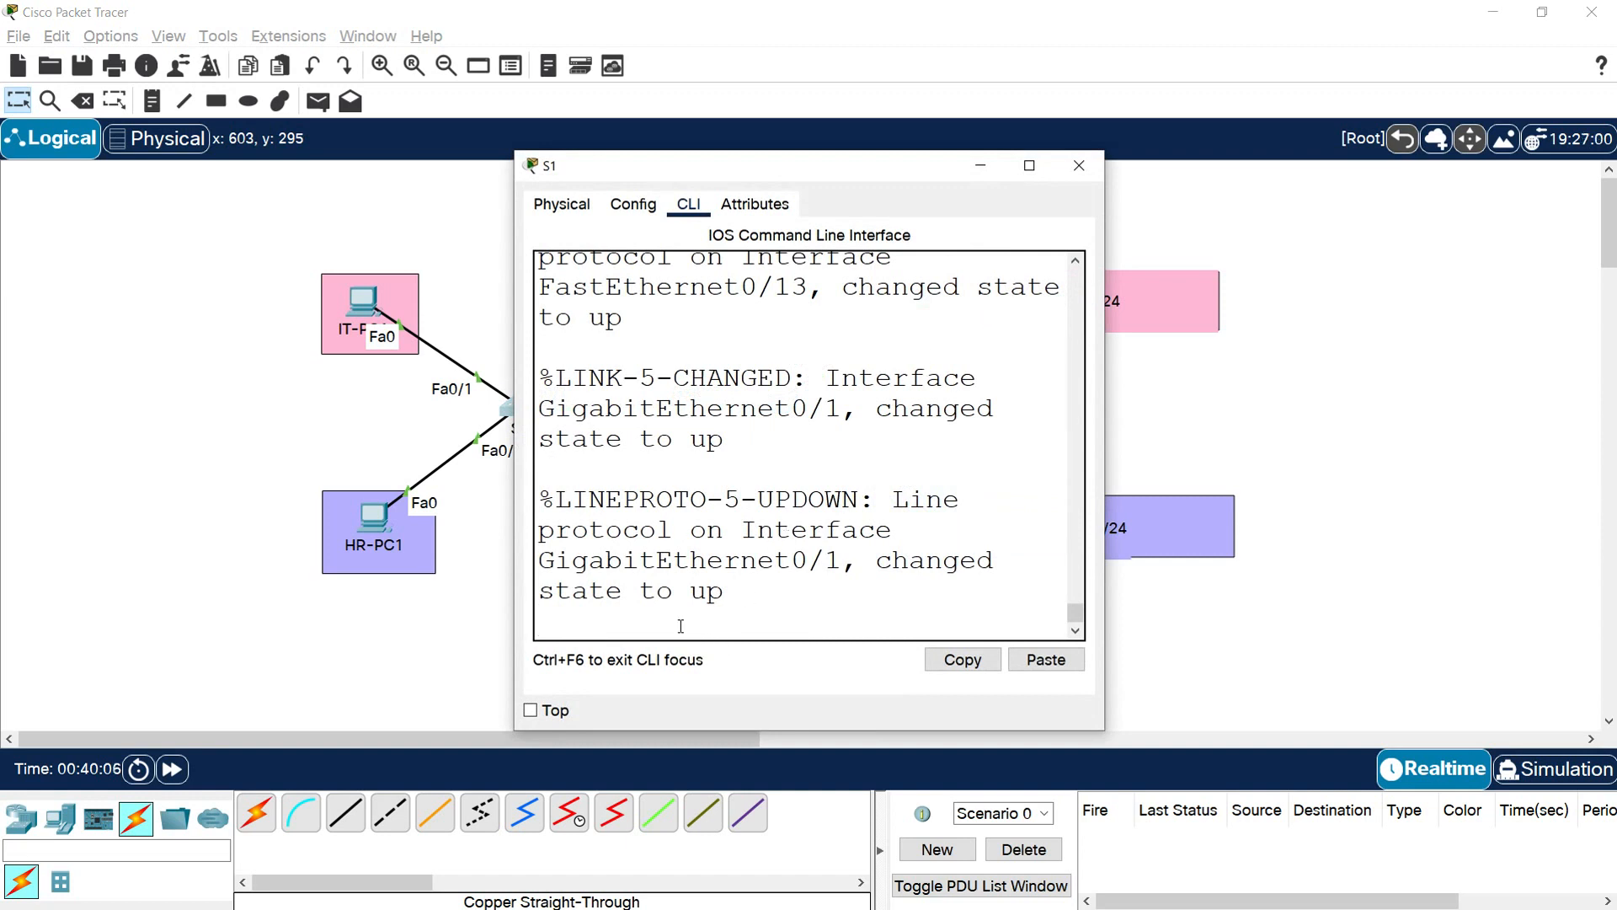
pyautogui.press('Return')
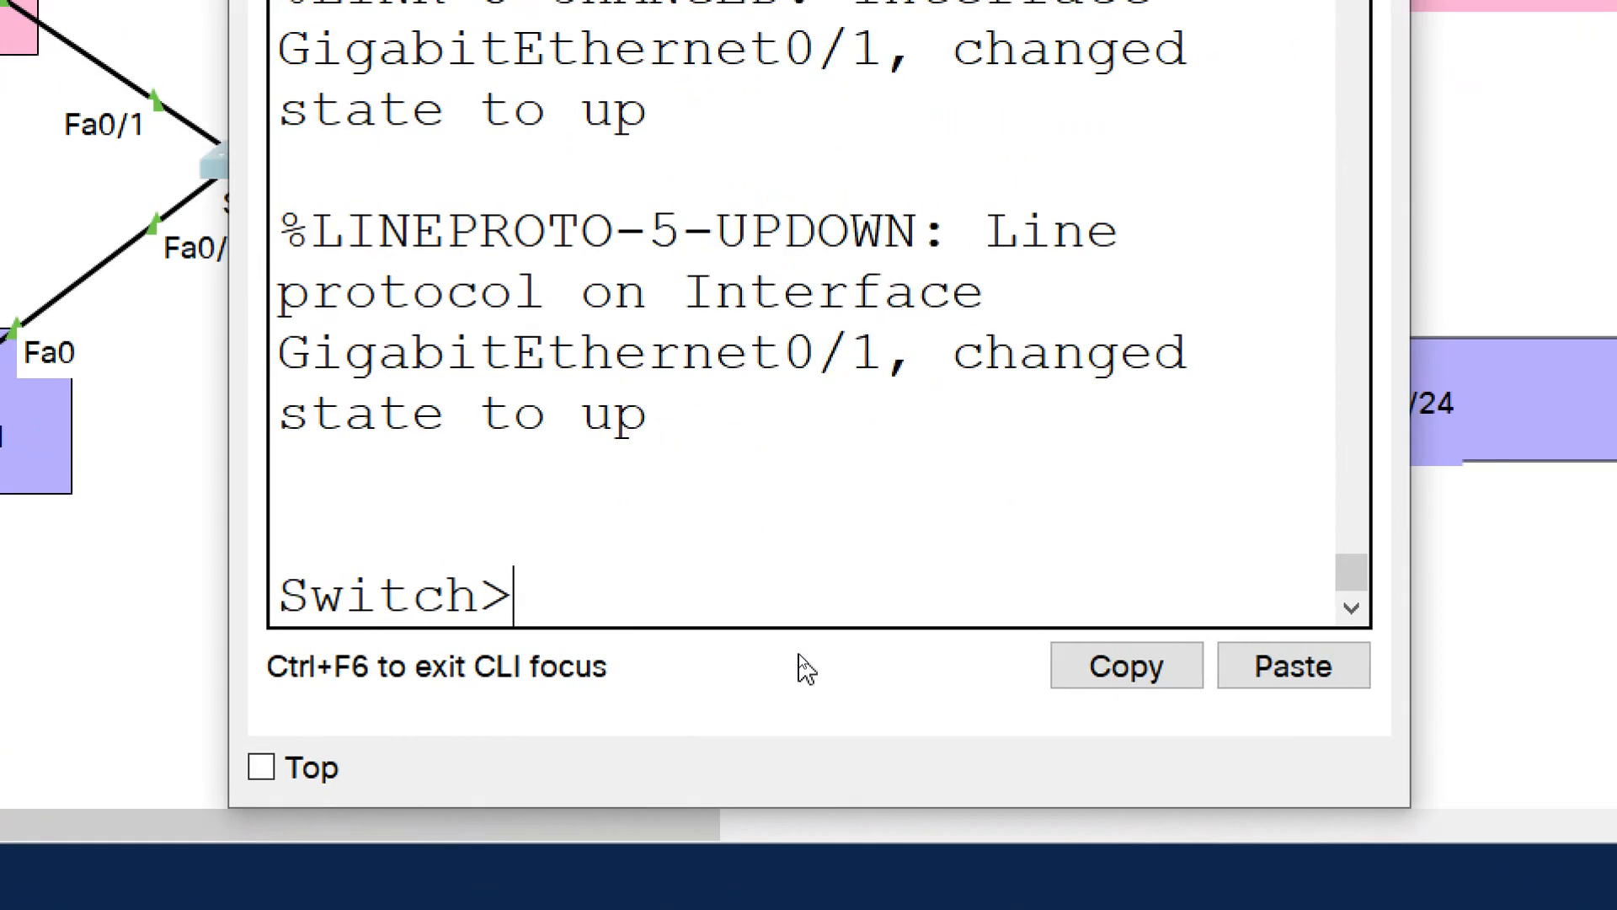
pyautogui.write('enable')
pyautogui.press('Return')
pyautogui.write('co')
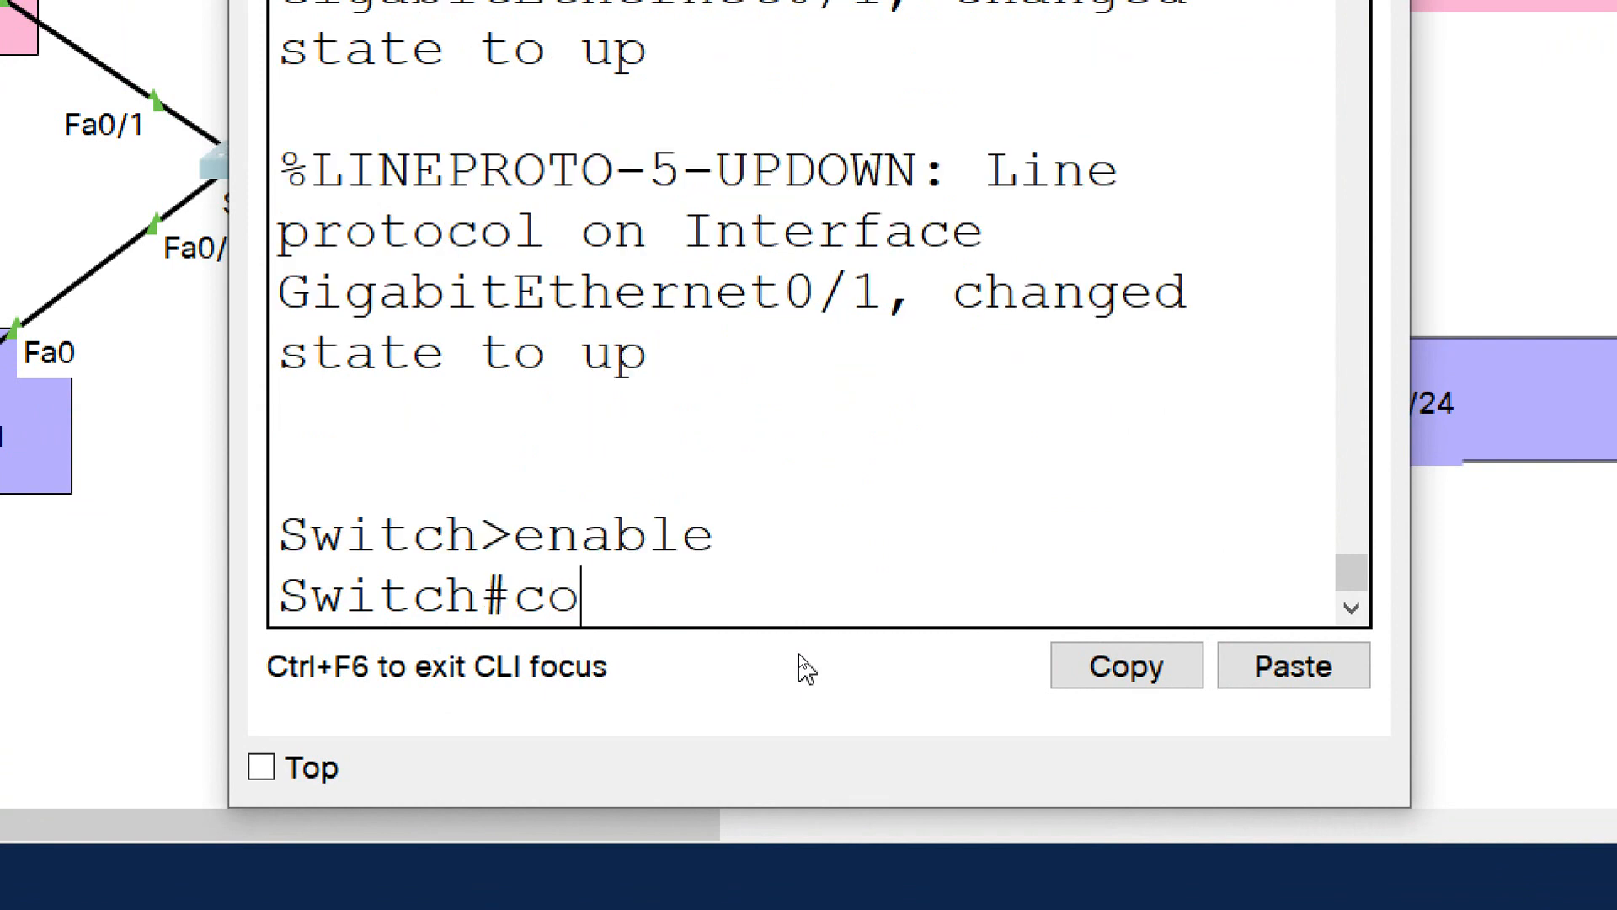
pyautogui.write('nf t')
pyautogui.press('Return')
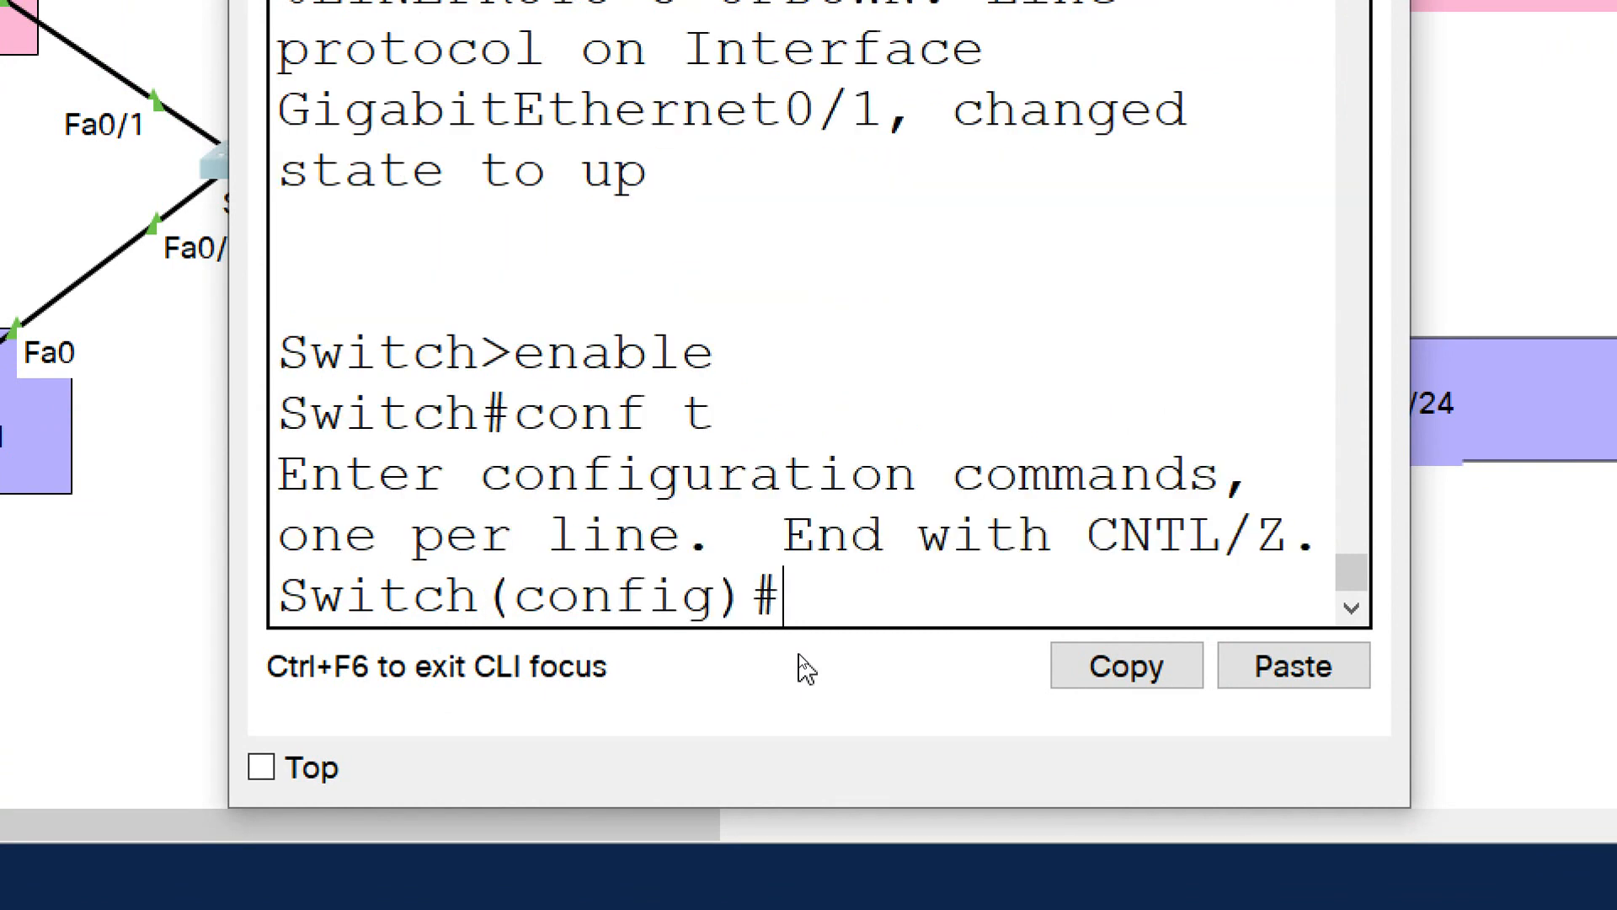
pyautogui.write('hostna')
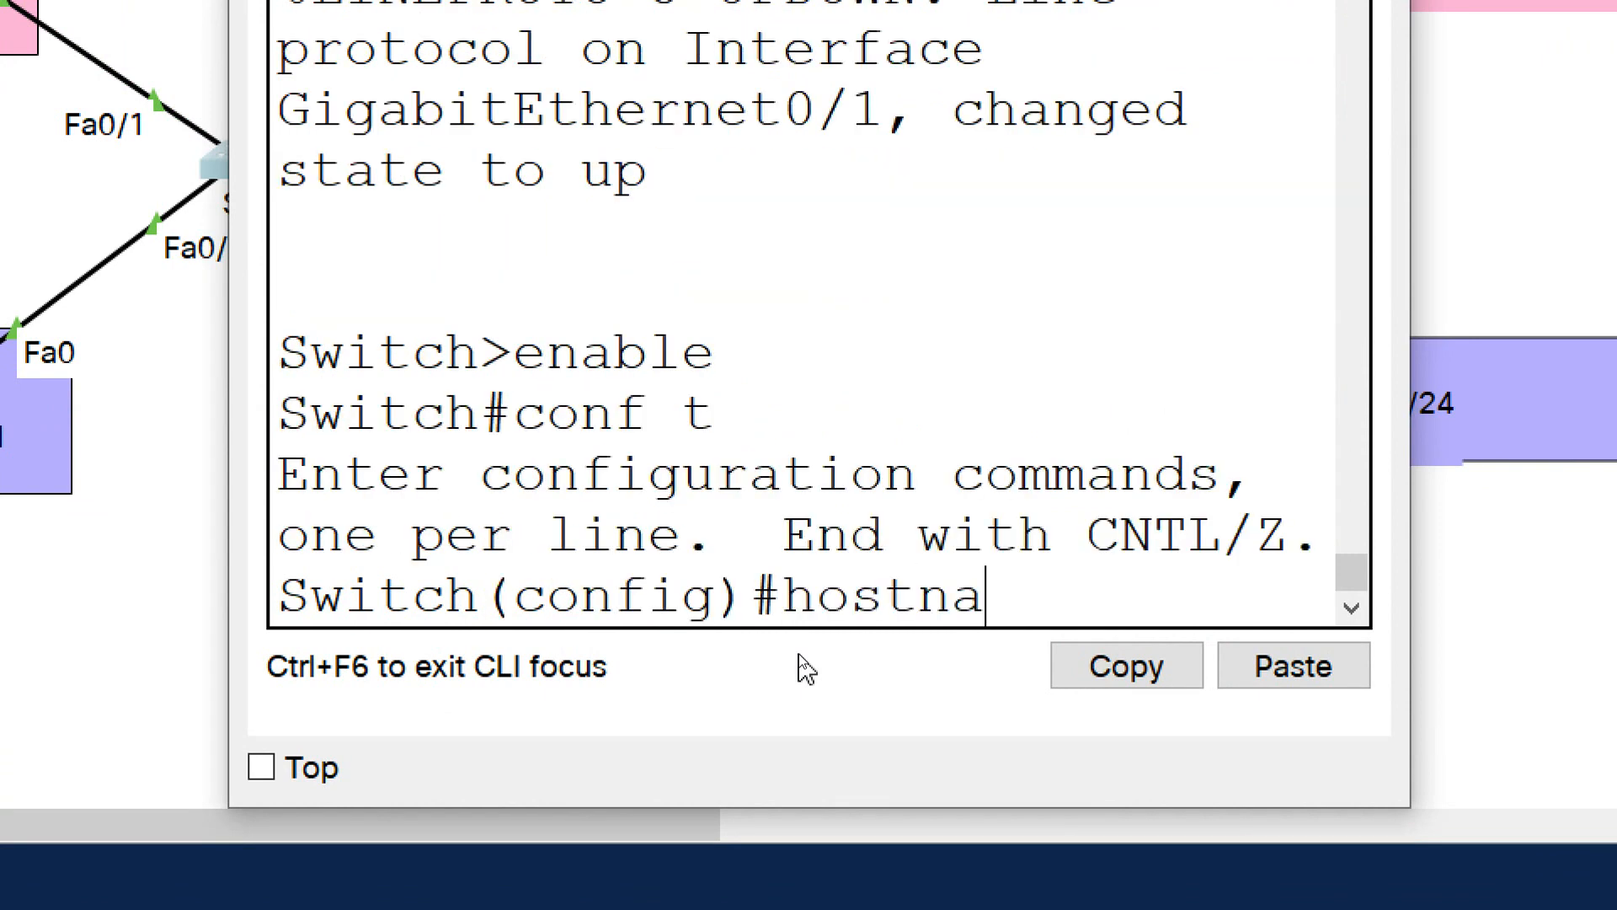
pyautogui.write('me S1')
pyautogui.press('Return')
# Create VLAN 10 on S1 and name it IT
pyautogui.write('vlan')
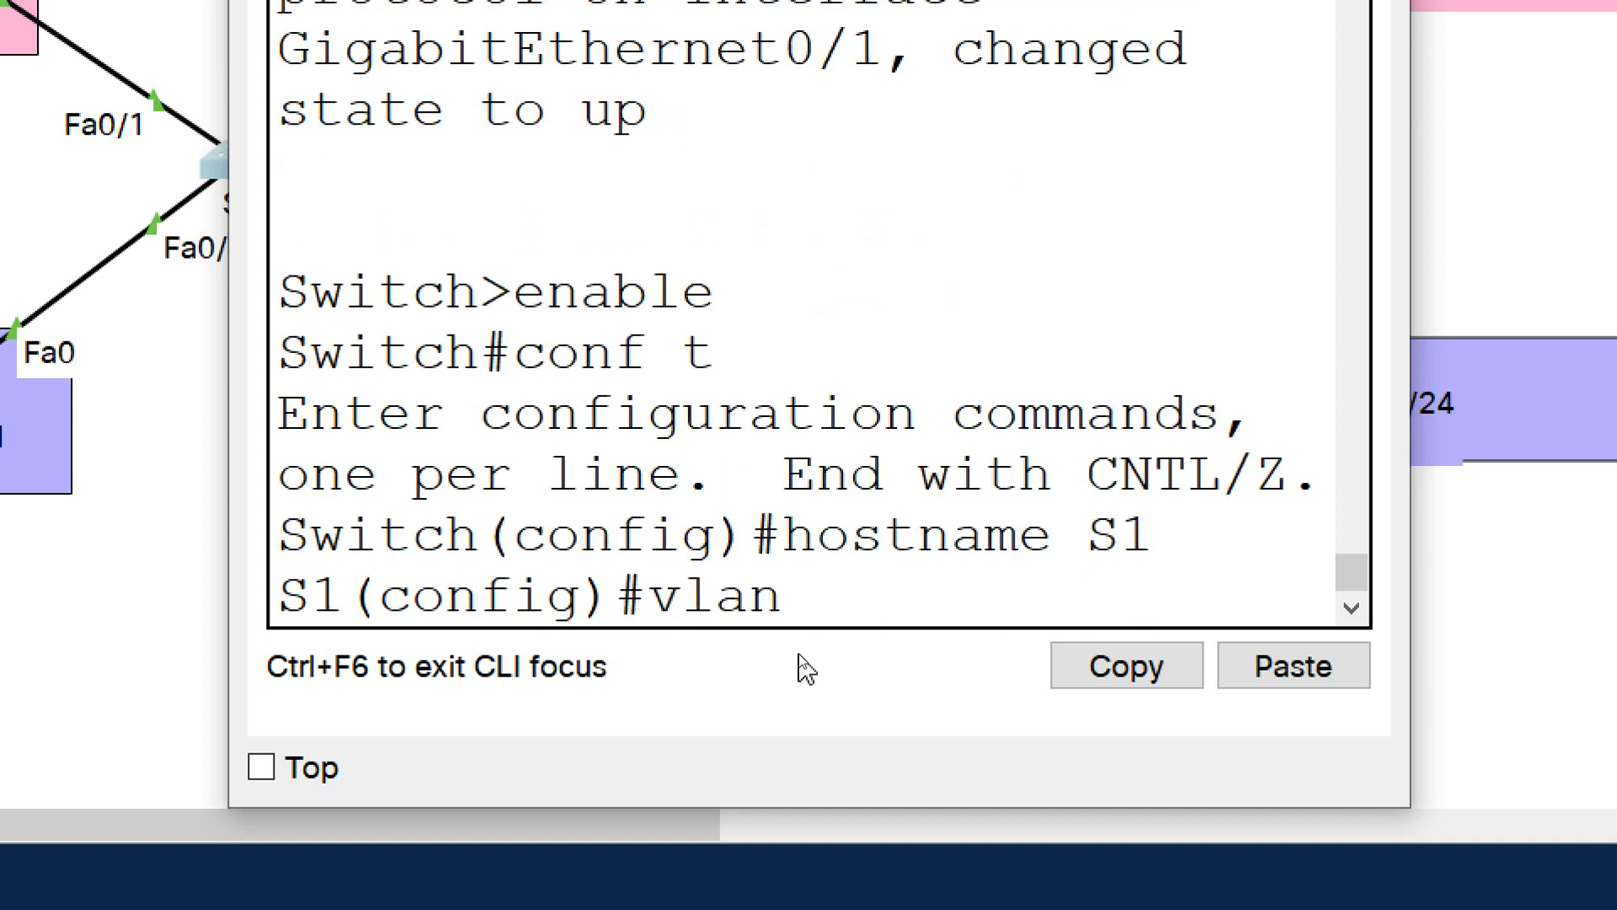
pyautogui.write(' 10')
pyautogui.press('Return')
pyautogui.write('name IT')
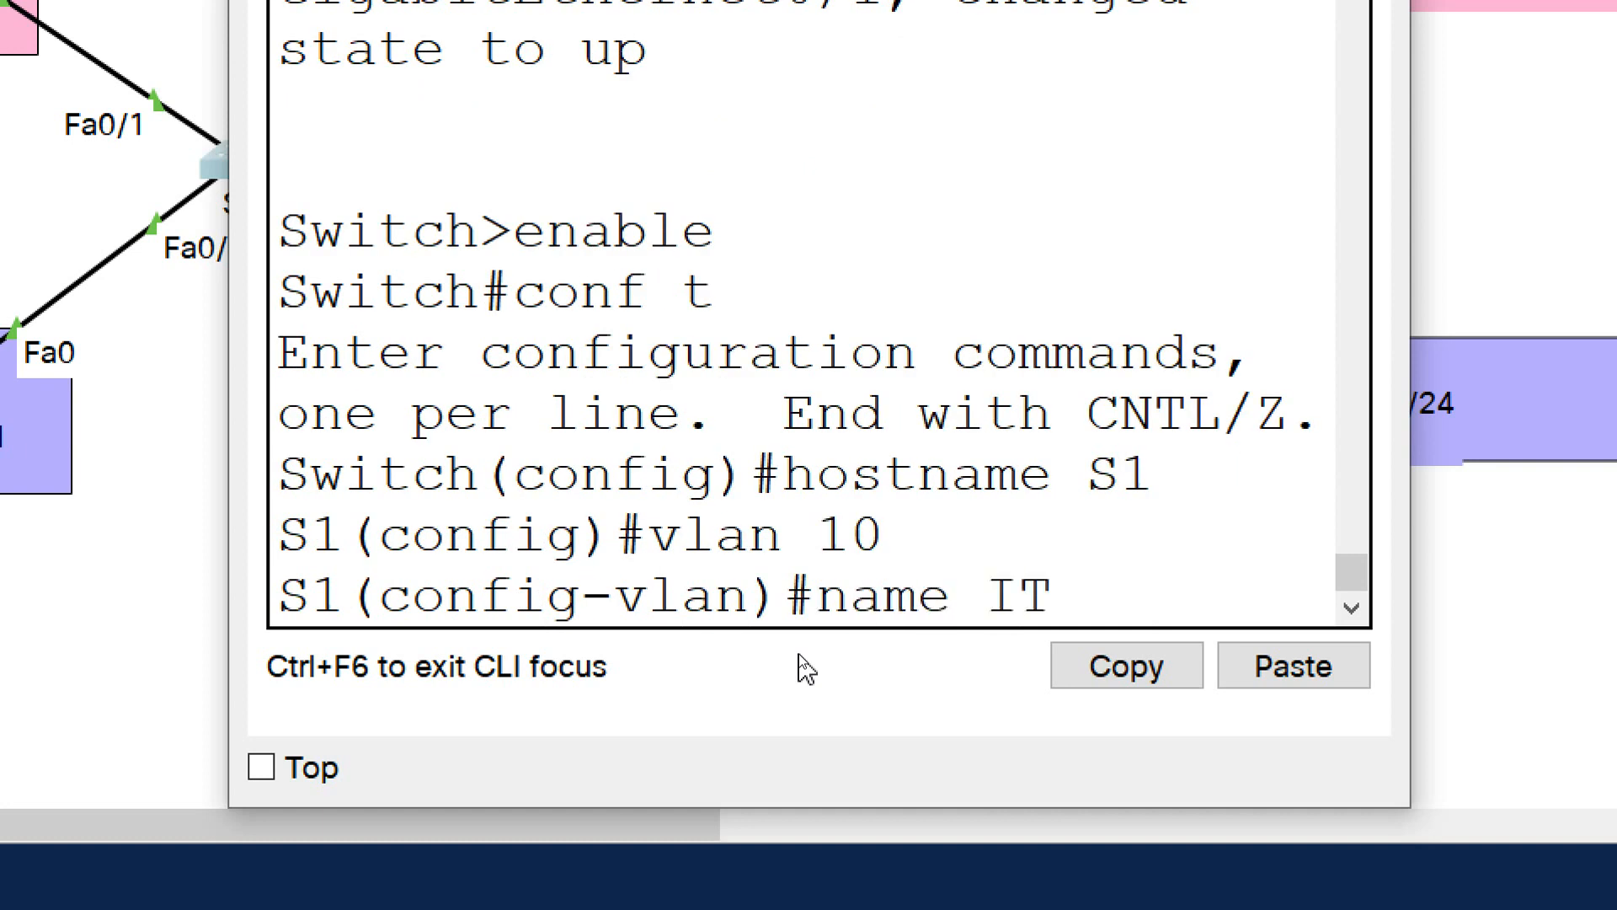
pyautogui.press('Return')
# Create VLAN 20 on S1, name it HR, and return to privileged EXEC mode
pyautogui.write('vlan 20')
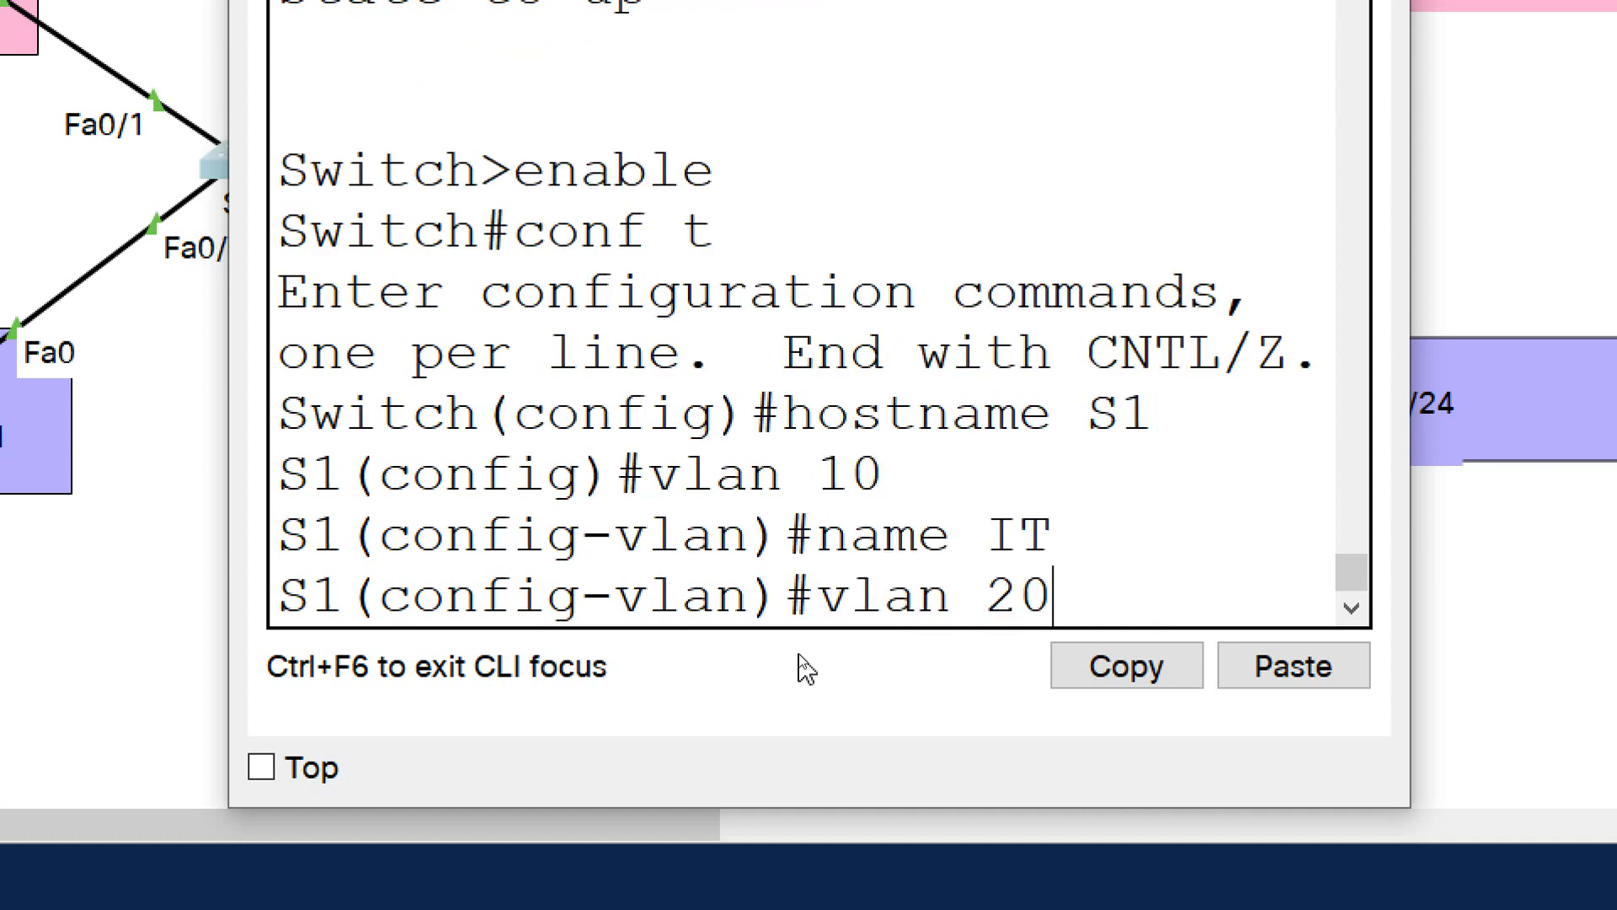
pyautogui.press('Return')
pyautogui.write('name')
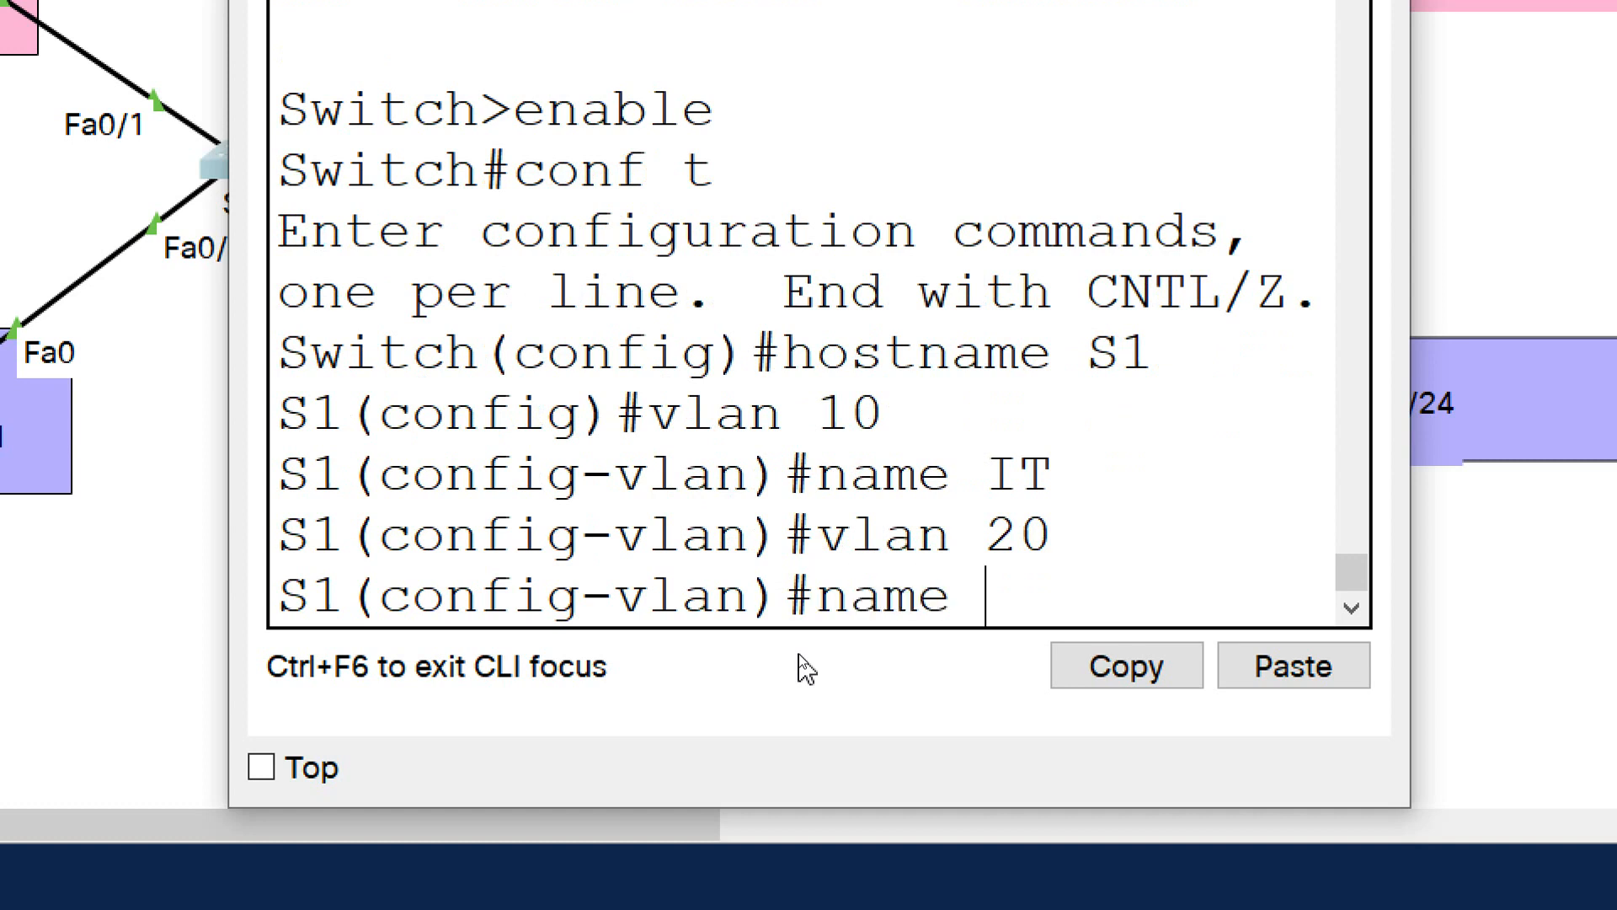
pyautogui.write('HR')
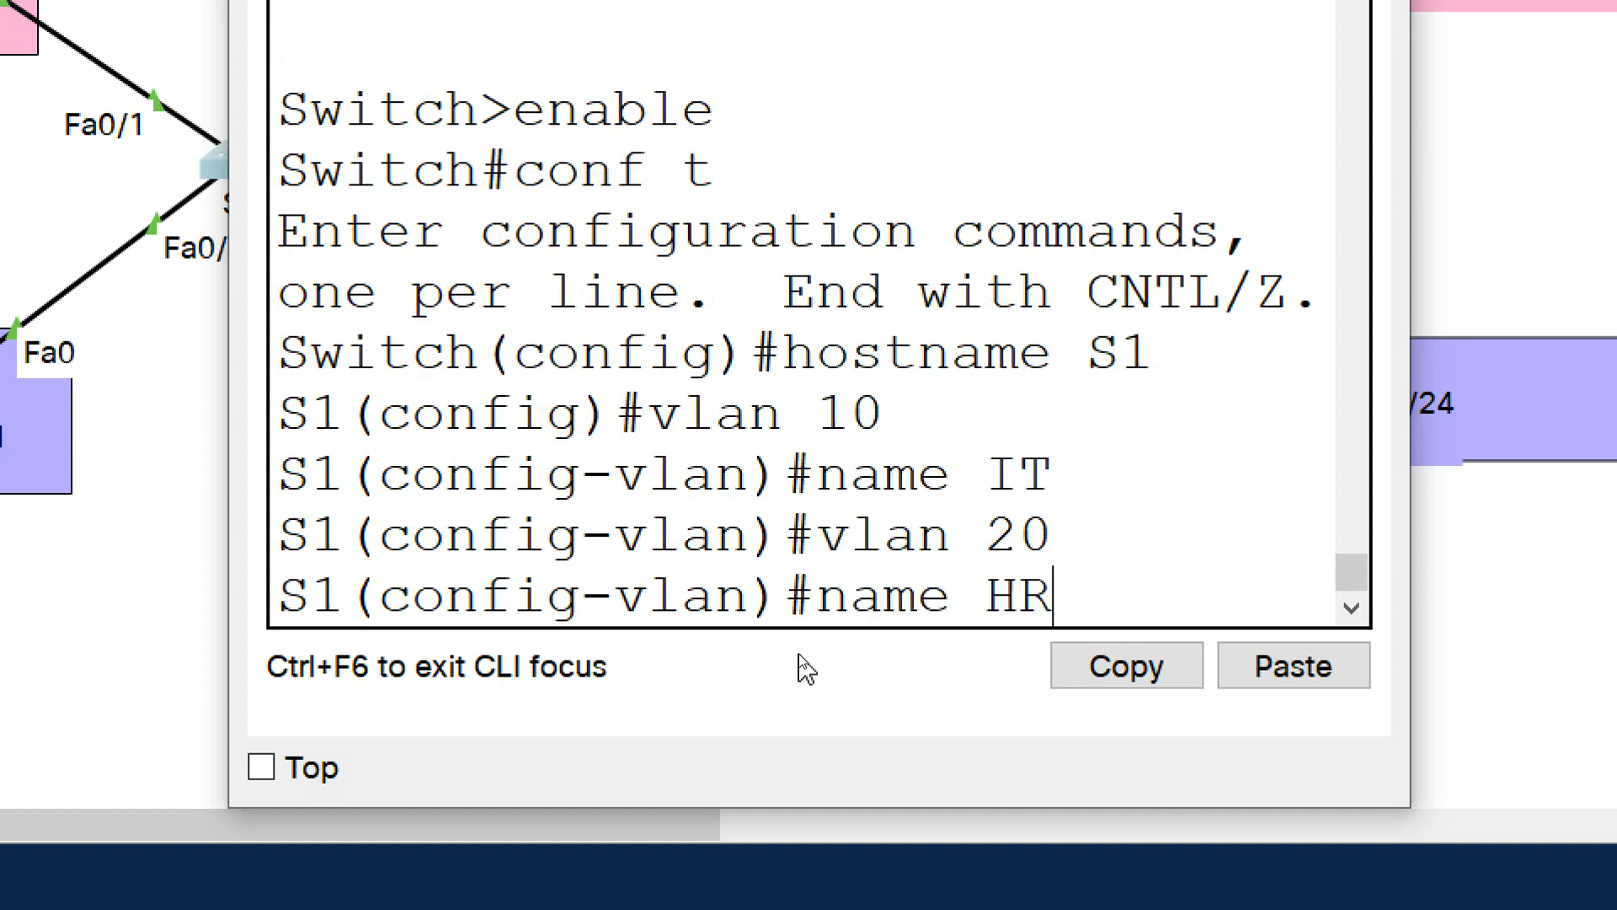
pyautogui.press('Return')
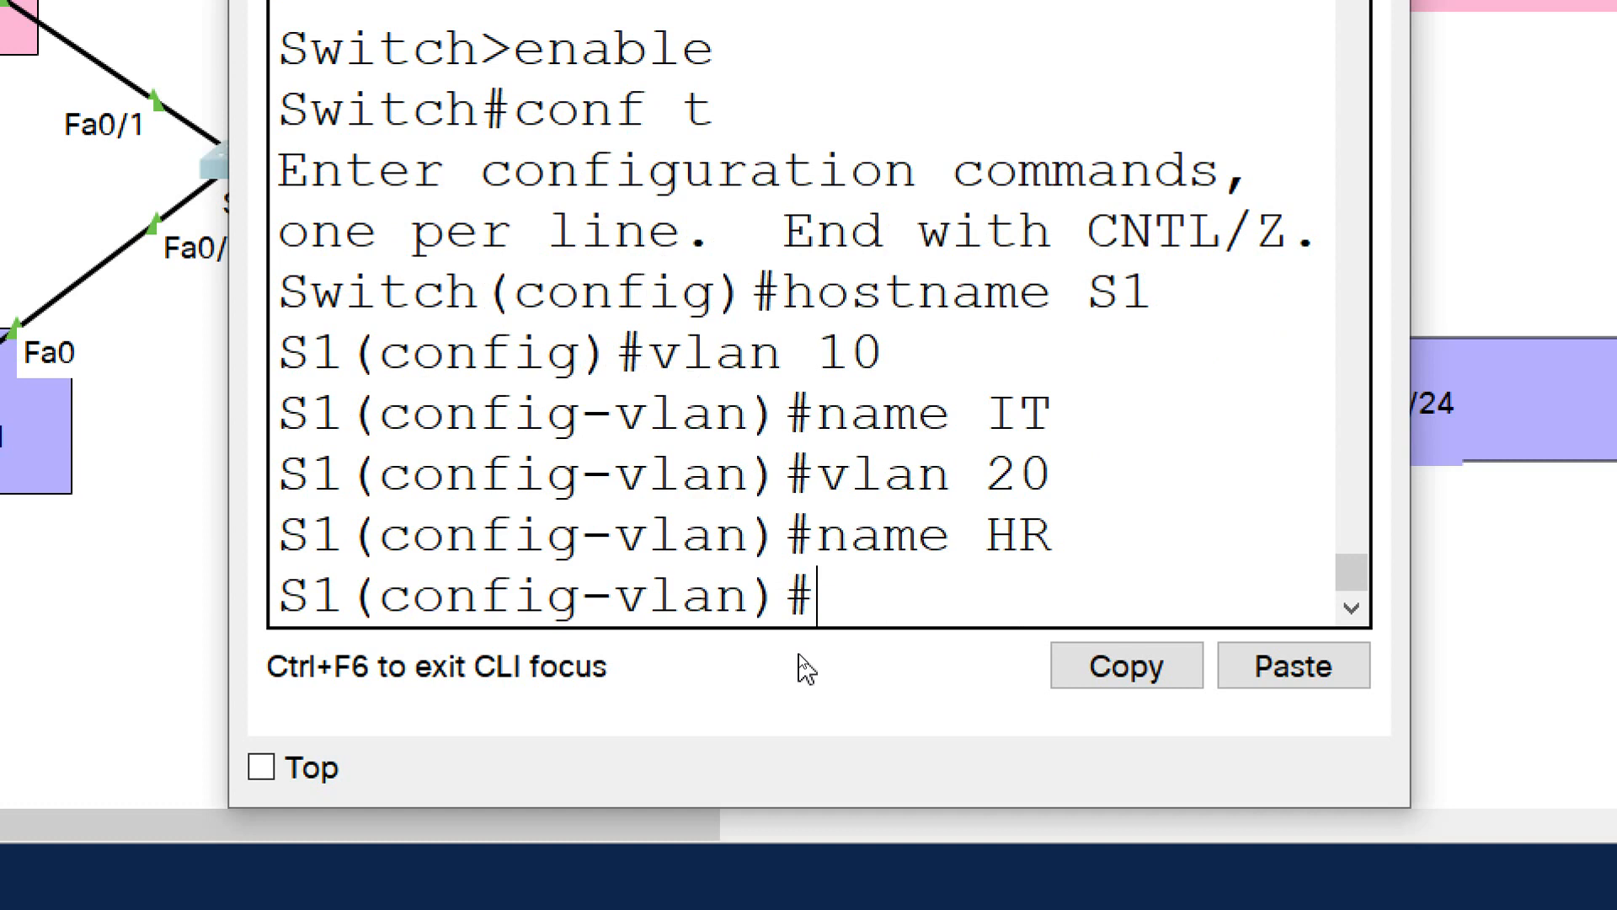
pyautogui.write('end')
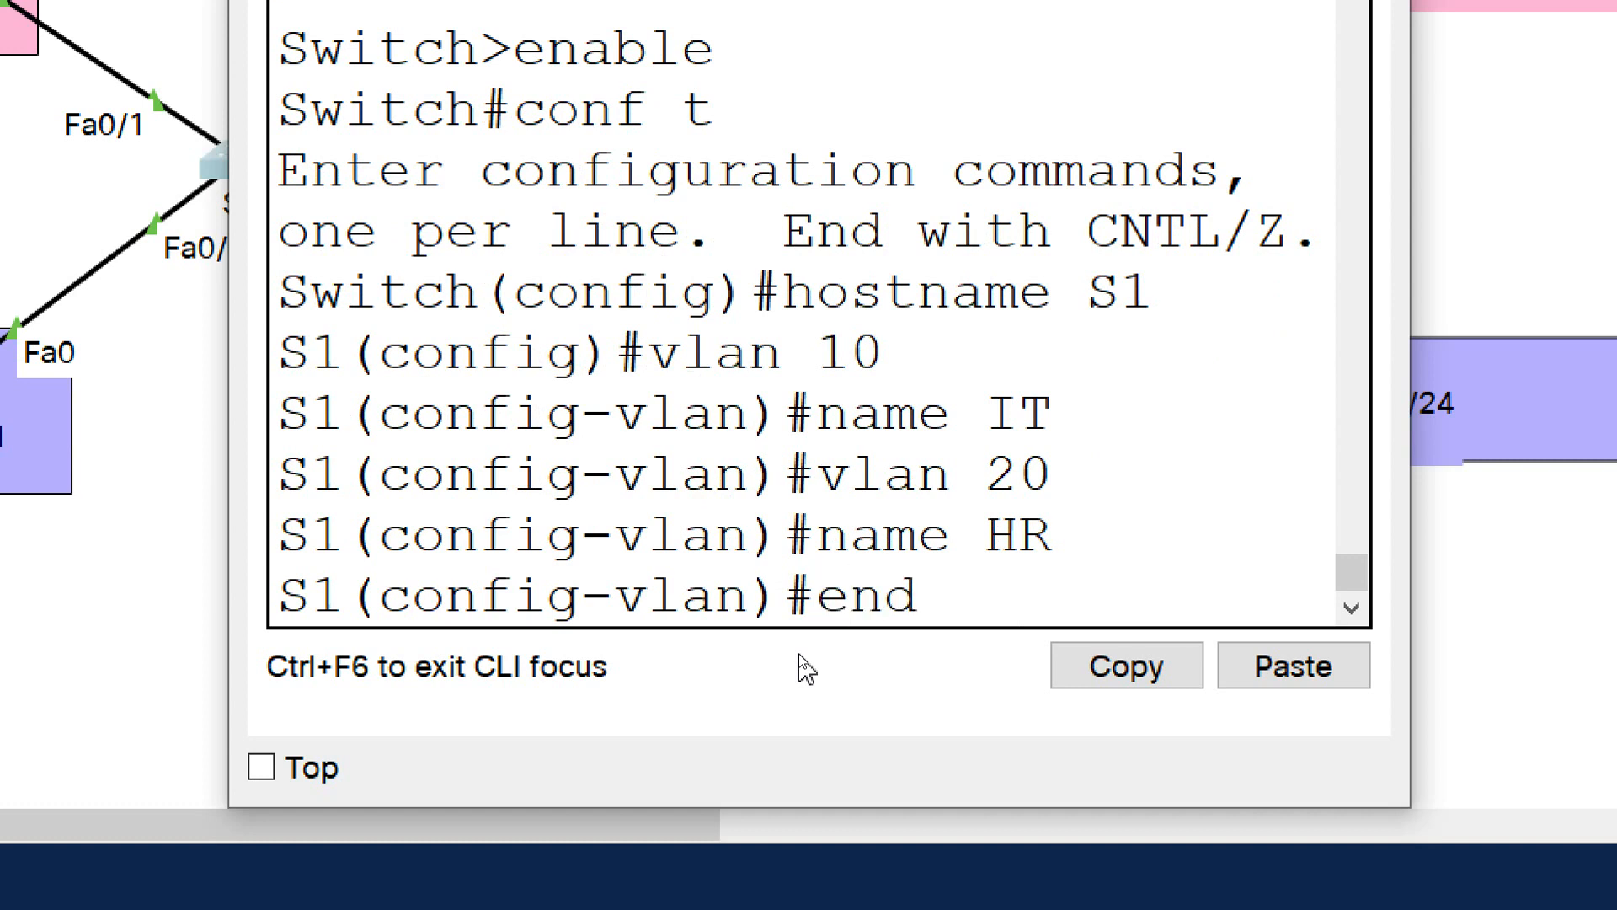
pyautogui.press('Return')
# Maximize the S1 window and run show vlan brief to examine the new VLANs and the default VLAN's port assignments
pyautogui.press('Return')
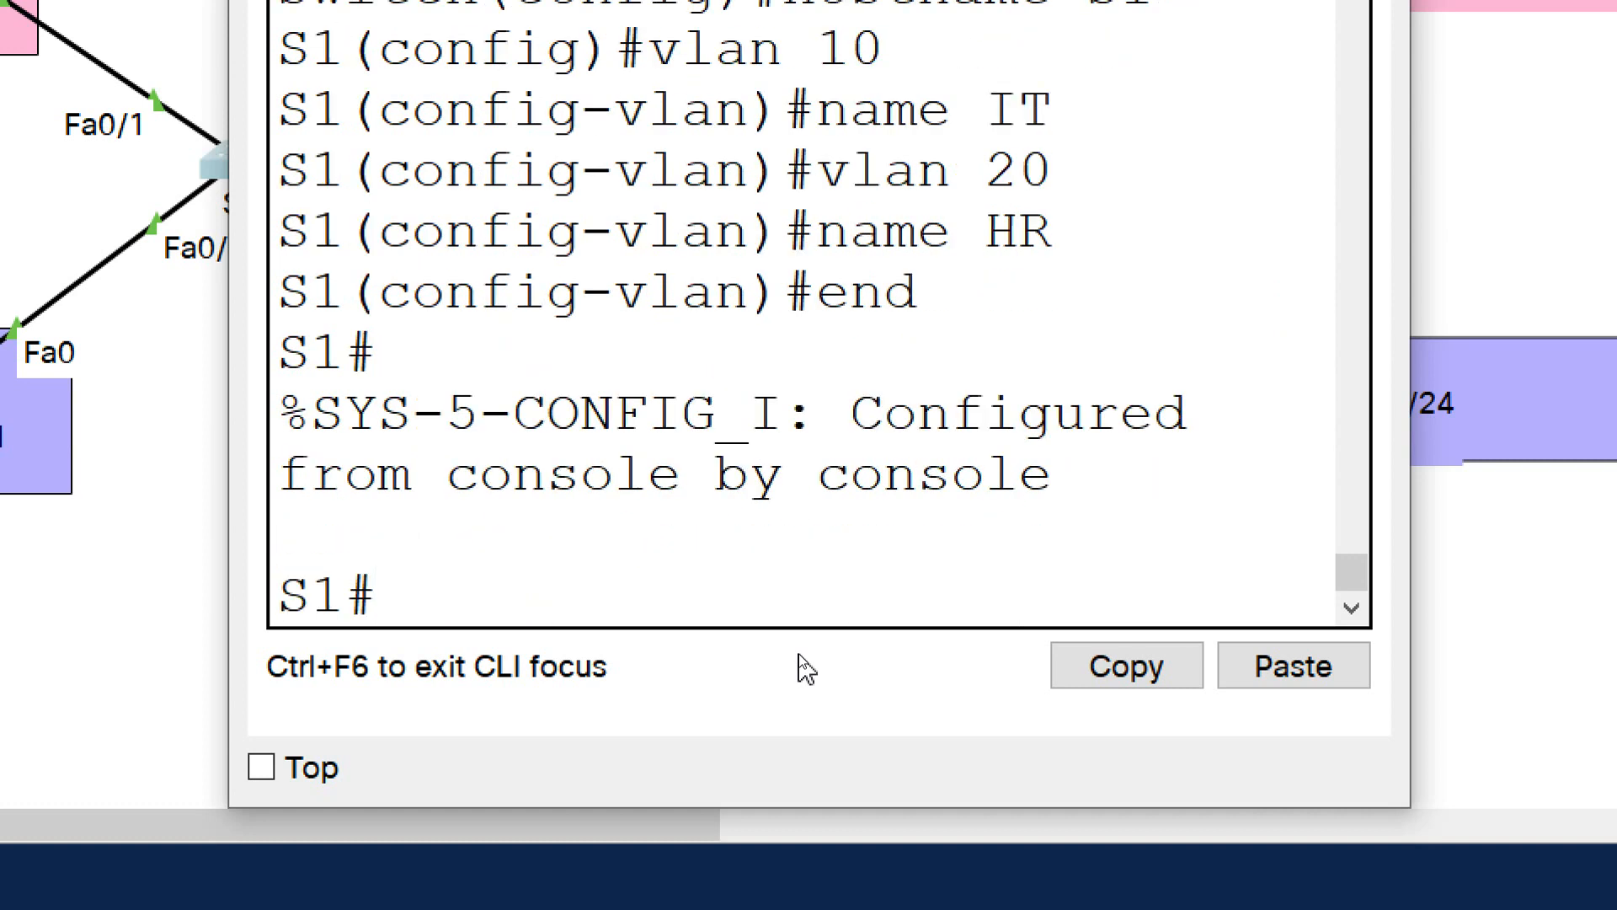
pyautogui.click(1030, 164)
pyautogui.write('show vlan brief')
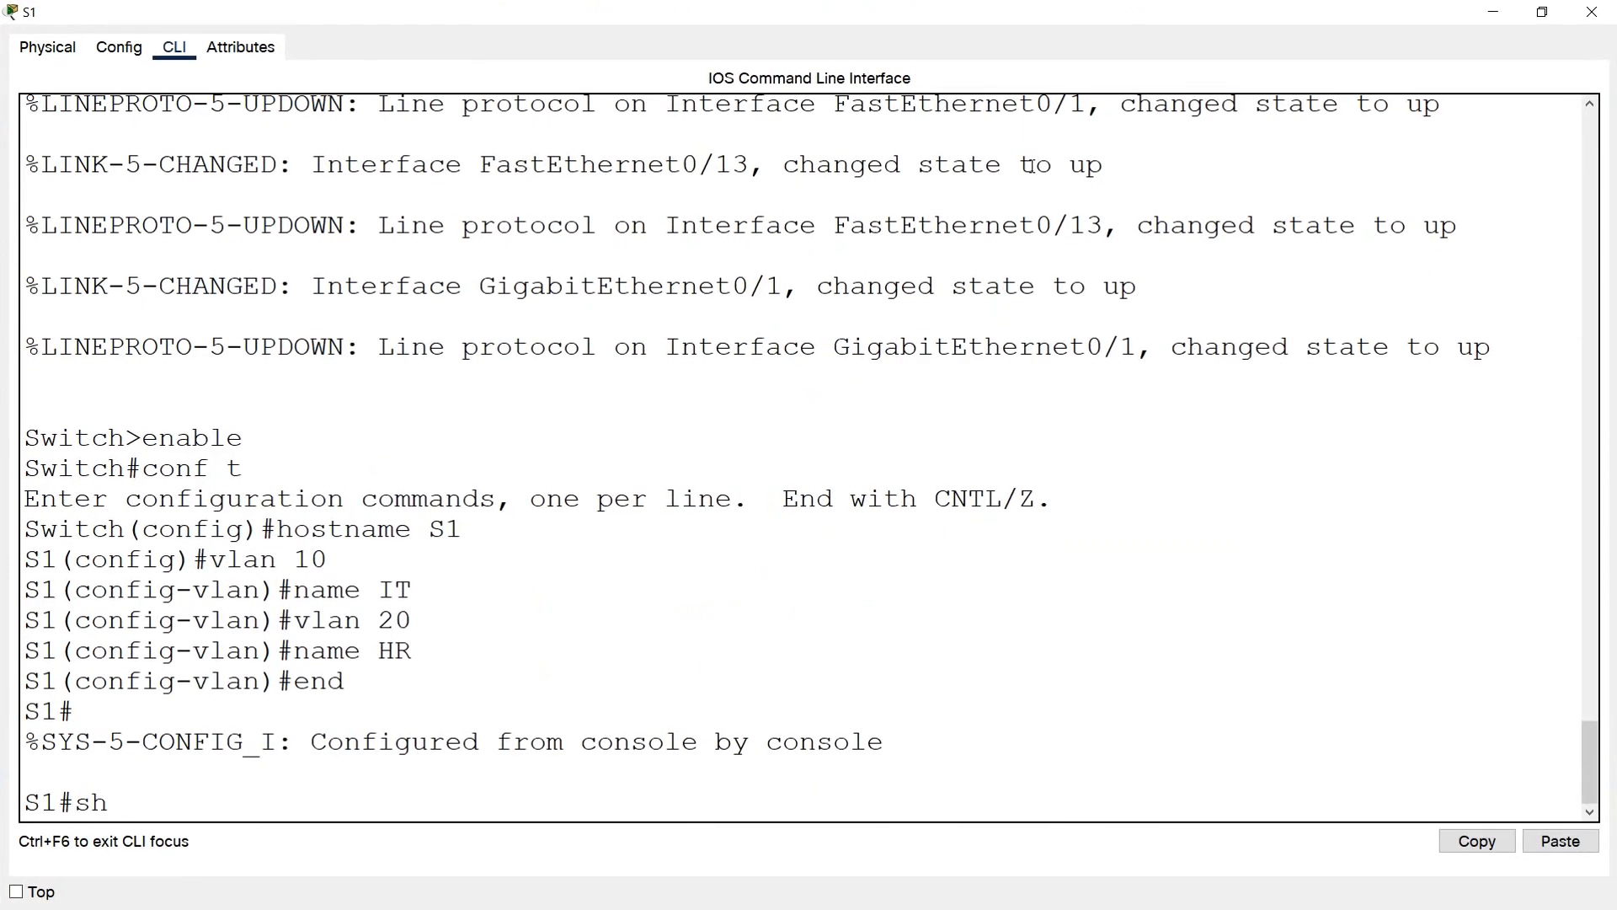
pyautogui.press('Return')
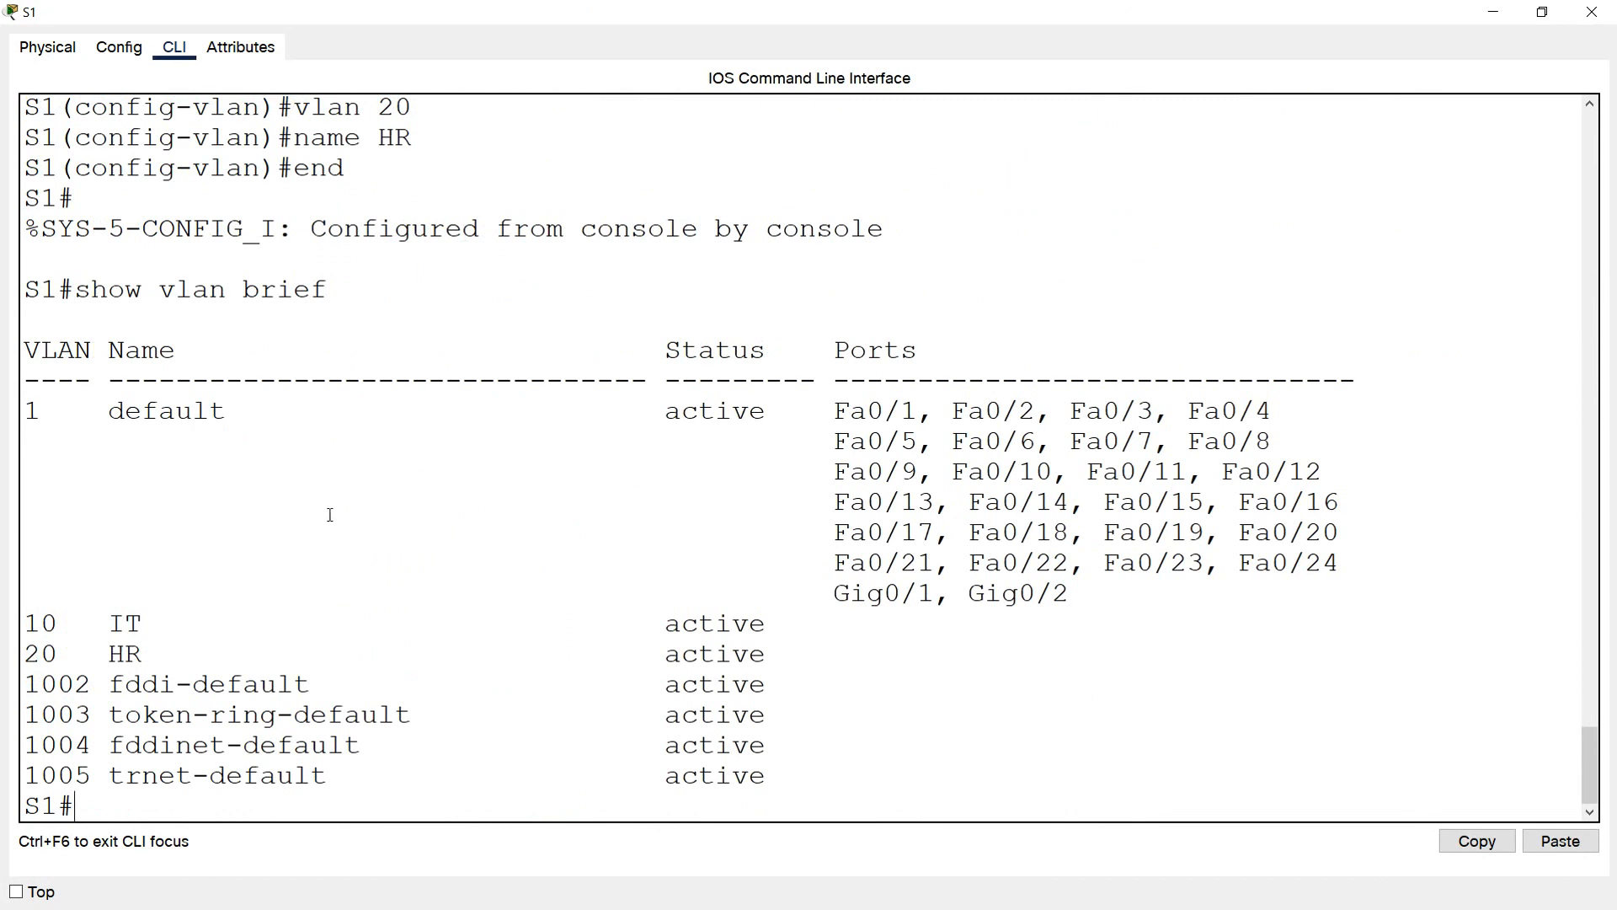
pyautogui.moveTo(57, 627); pyautogui.dragTo(28, 656)
pyautogui.click(516, 619)
pyautogui.moveTo(1098, 597); pyautogui.dragTo(23, 415)
# In S1's global configuration mode, select interface range fa0/1-12 and set the ports to switchport mode access
pyautogui.click(76, 808)
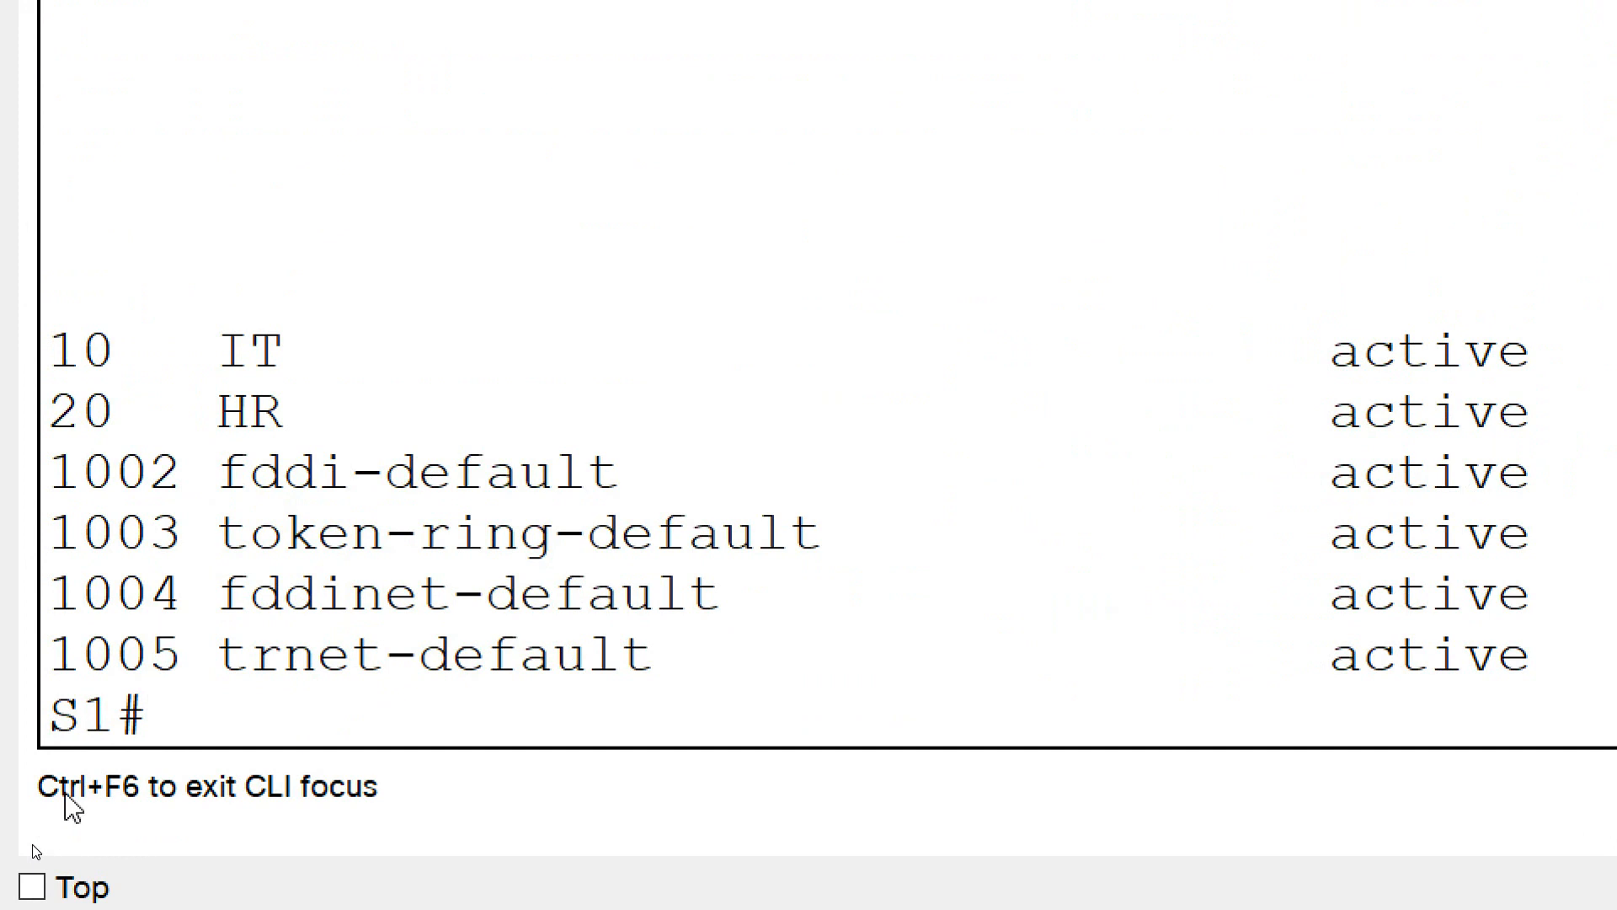
pyautogui.write('conf t')
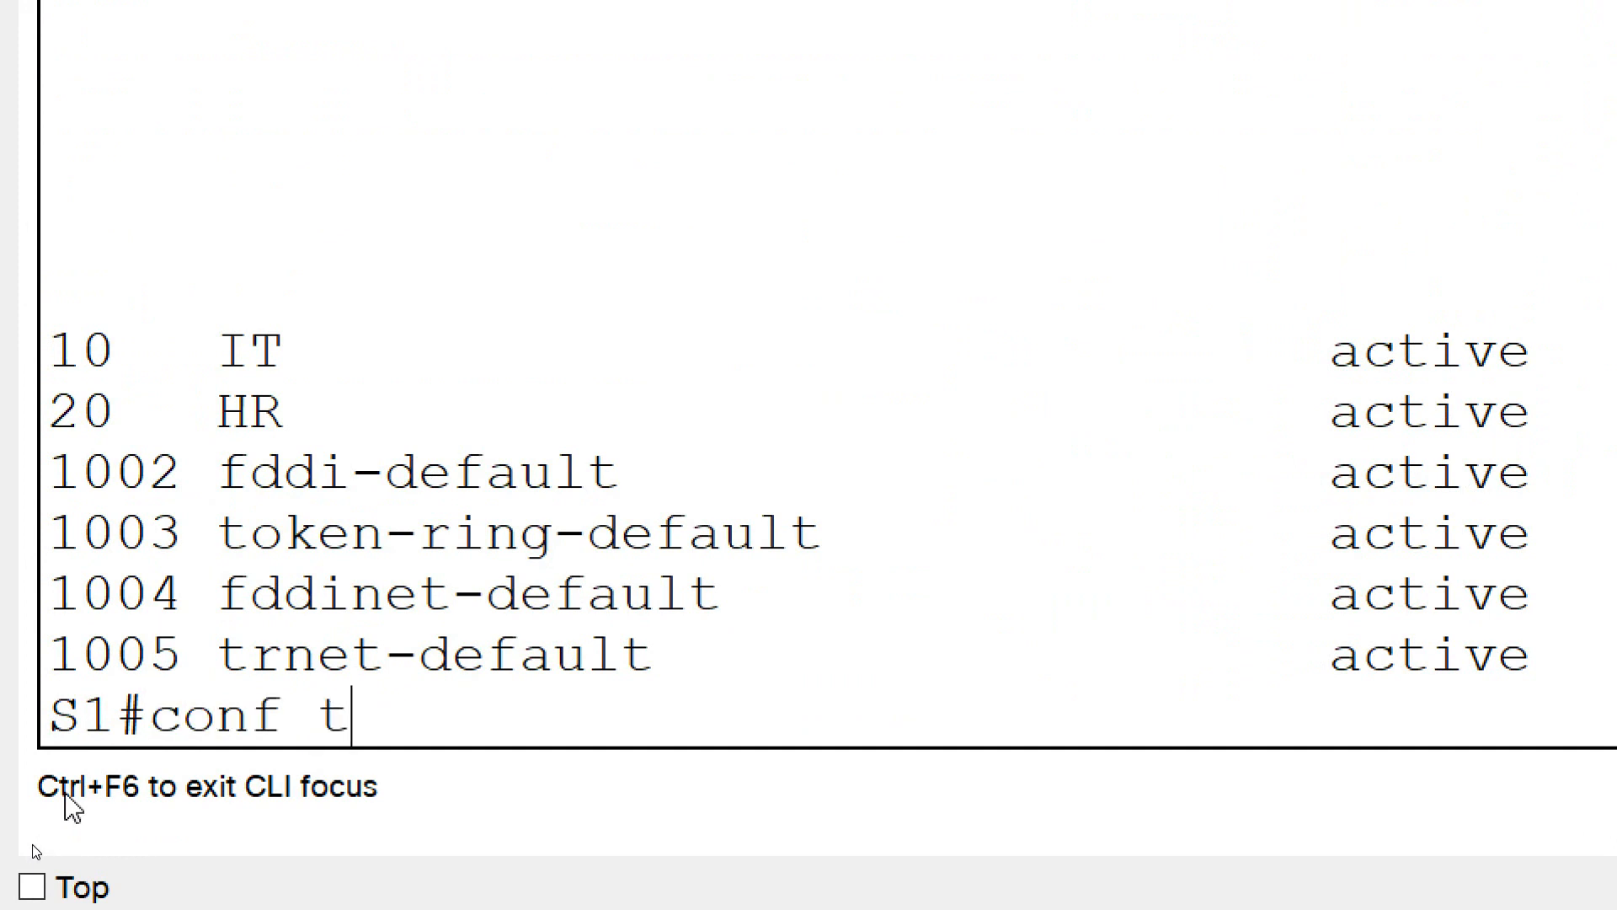
pyautogui.press('Return')
pyautogui.write('interface')
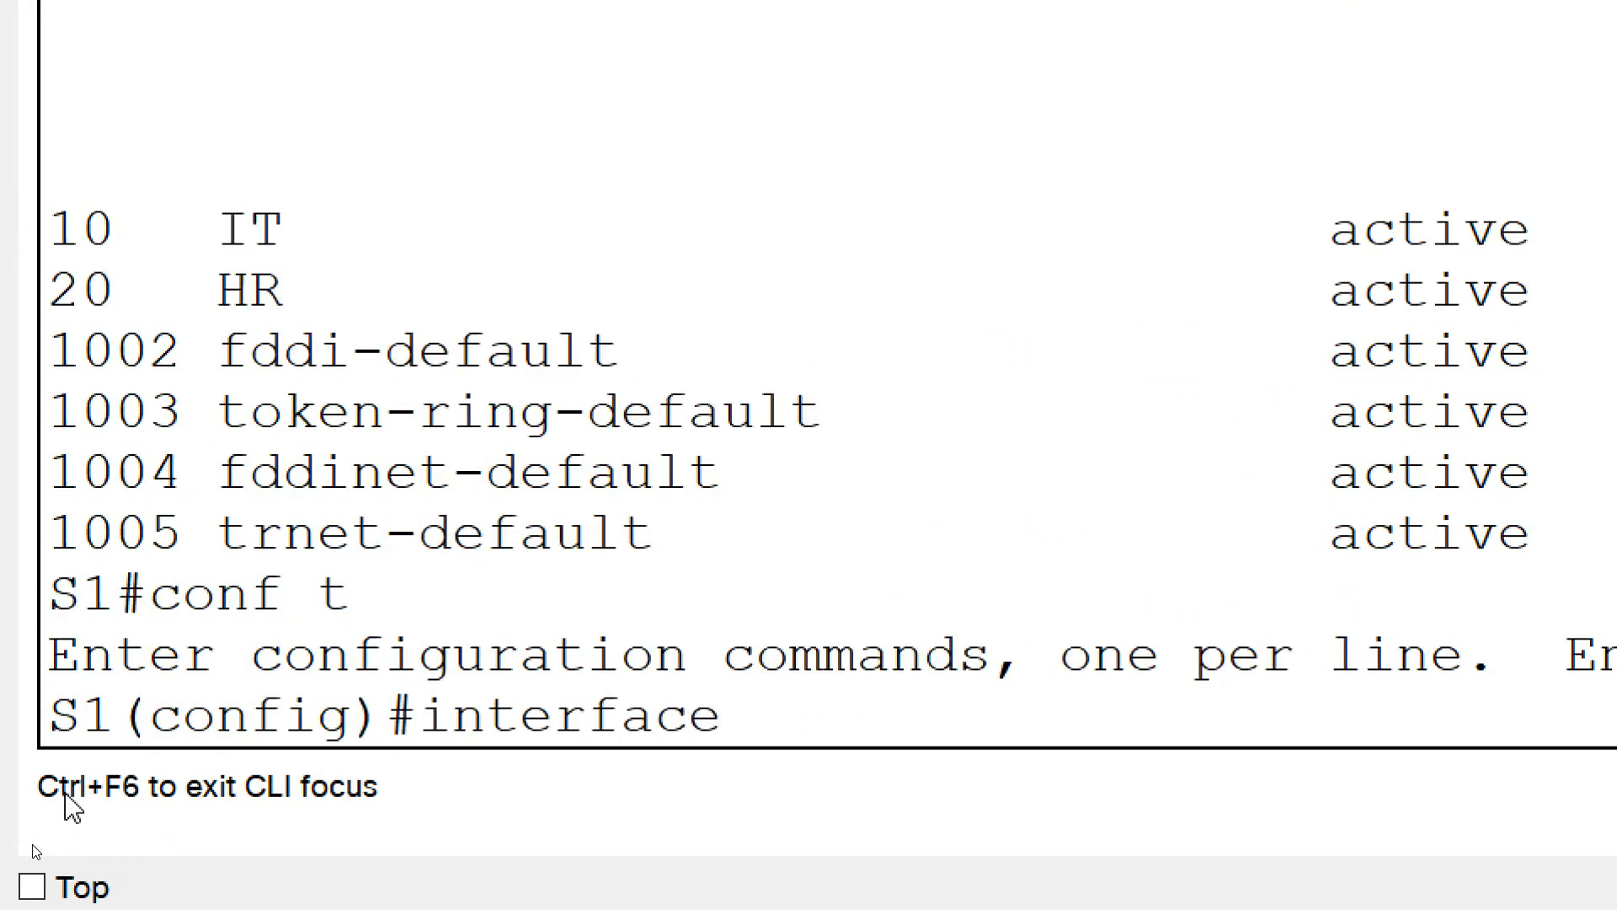
pyautogui.write(' range fa0/1-')
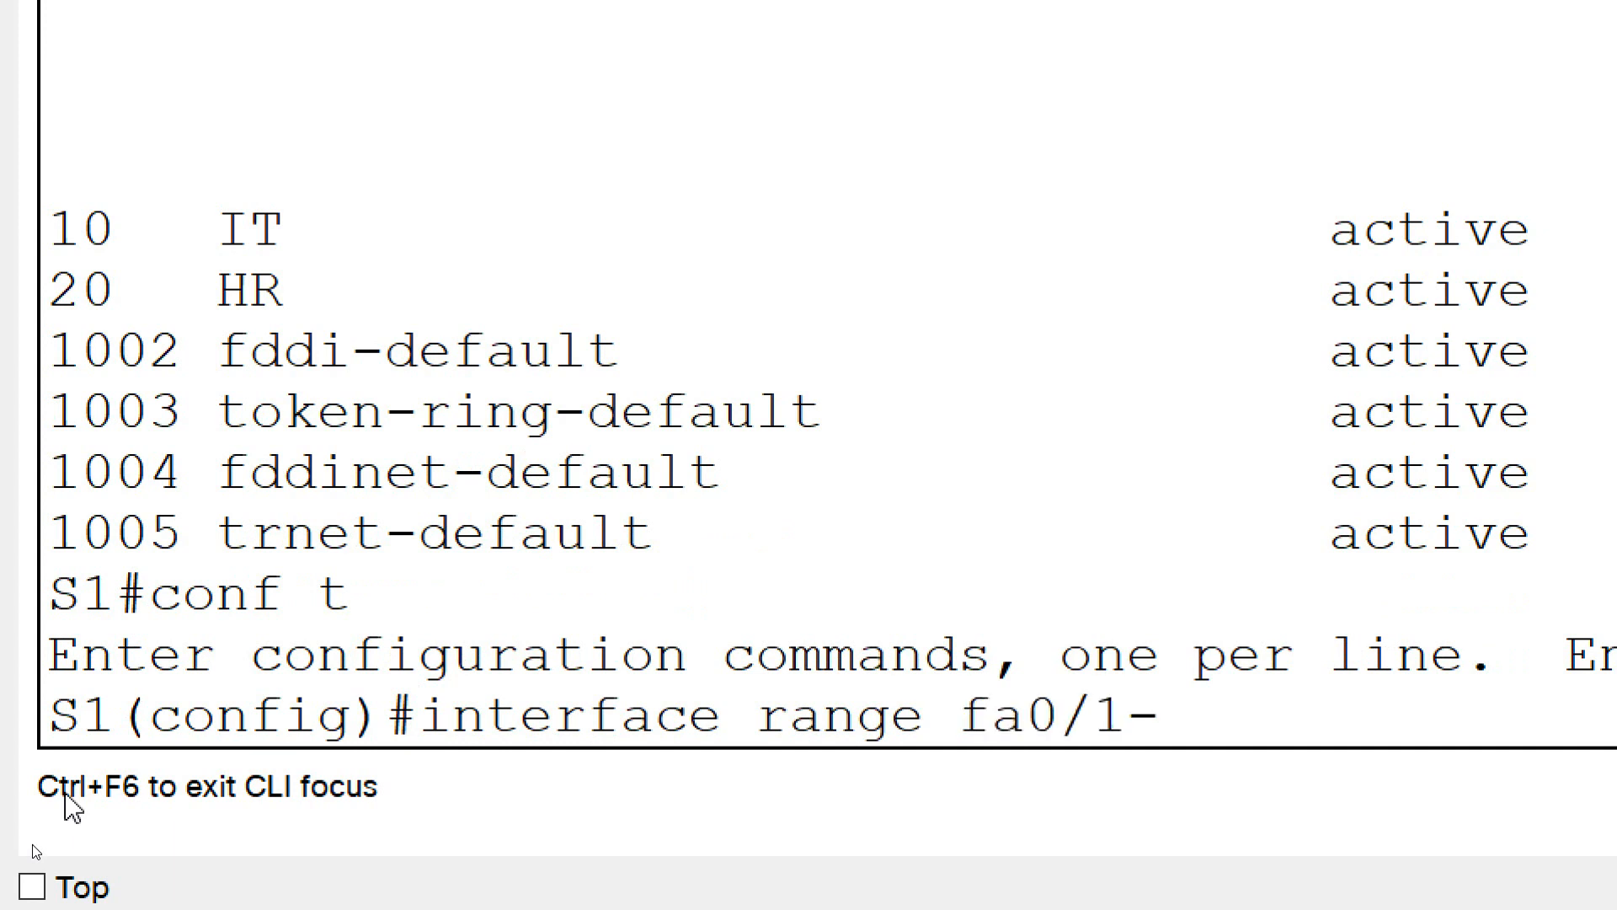
pyautogui.write('12')
pyautogui.press('Return')
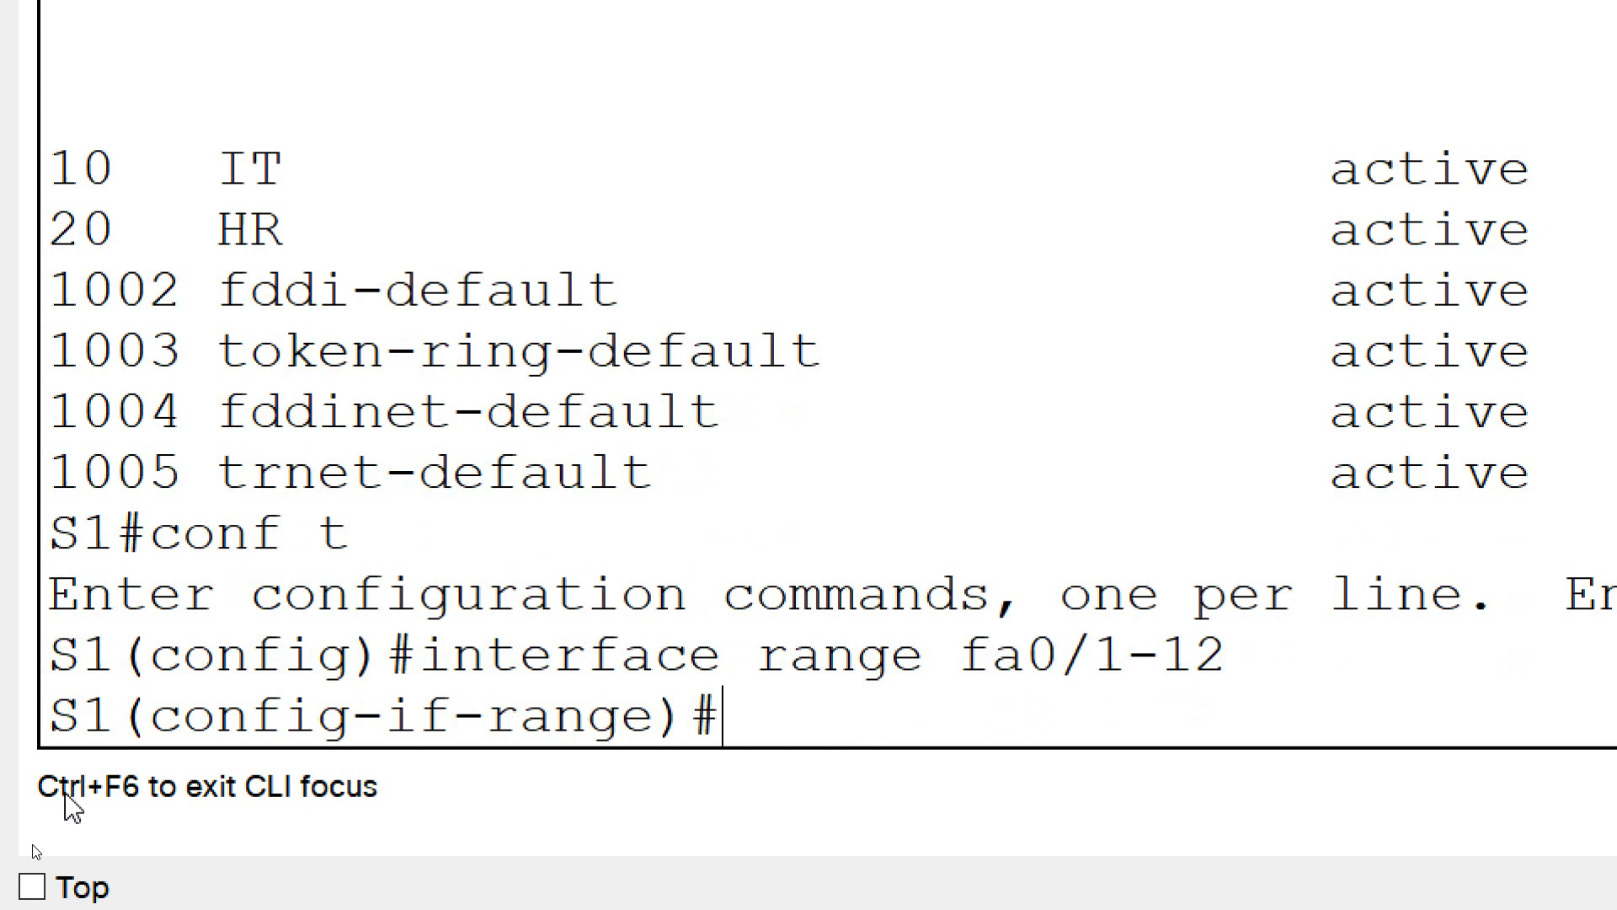
pyautogui.write('swit')
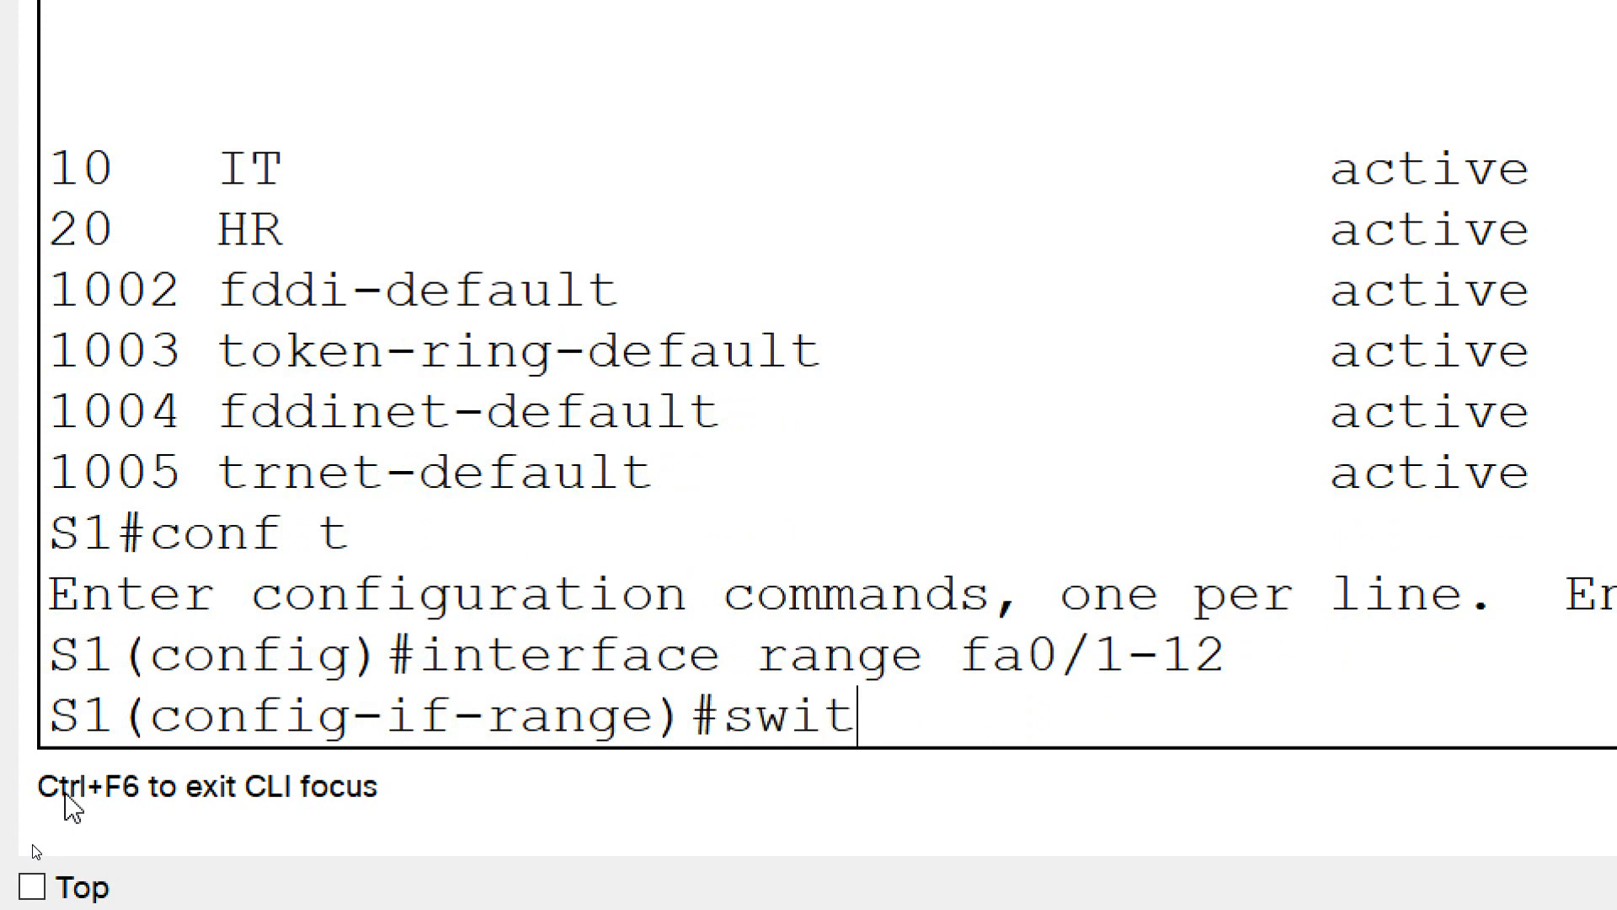
pyautogui.write('chport mode access')
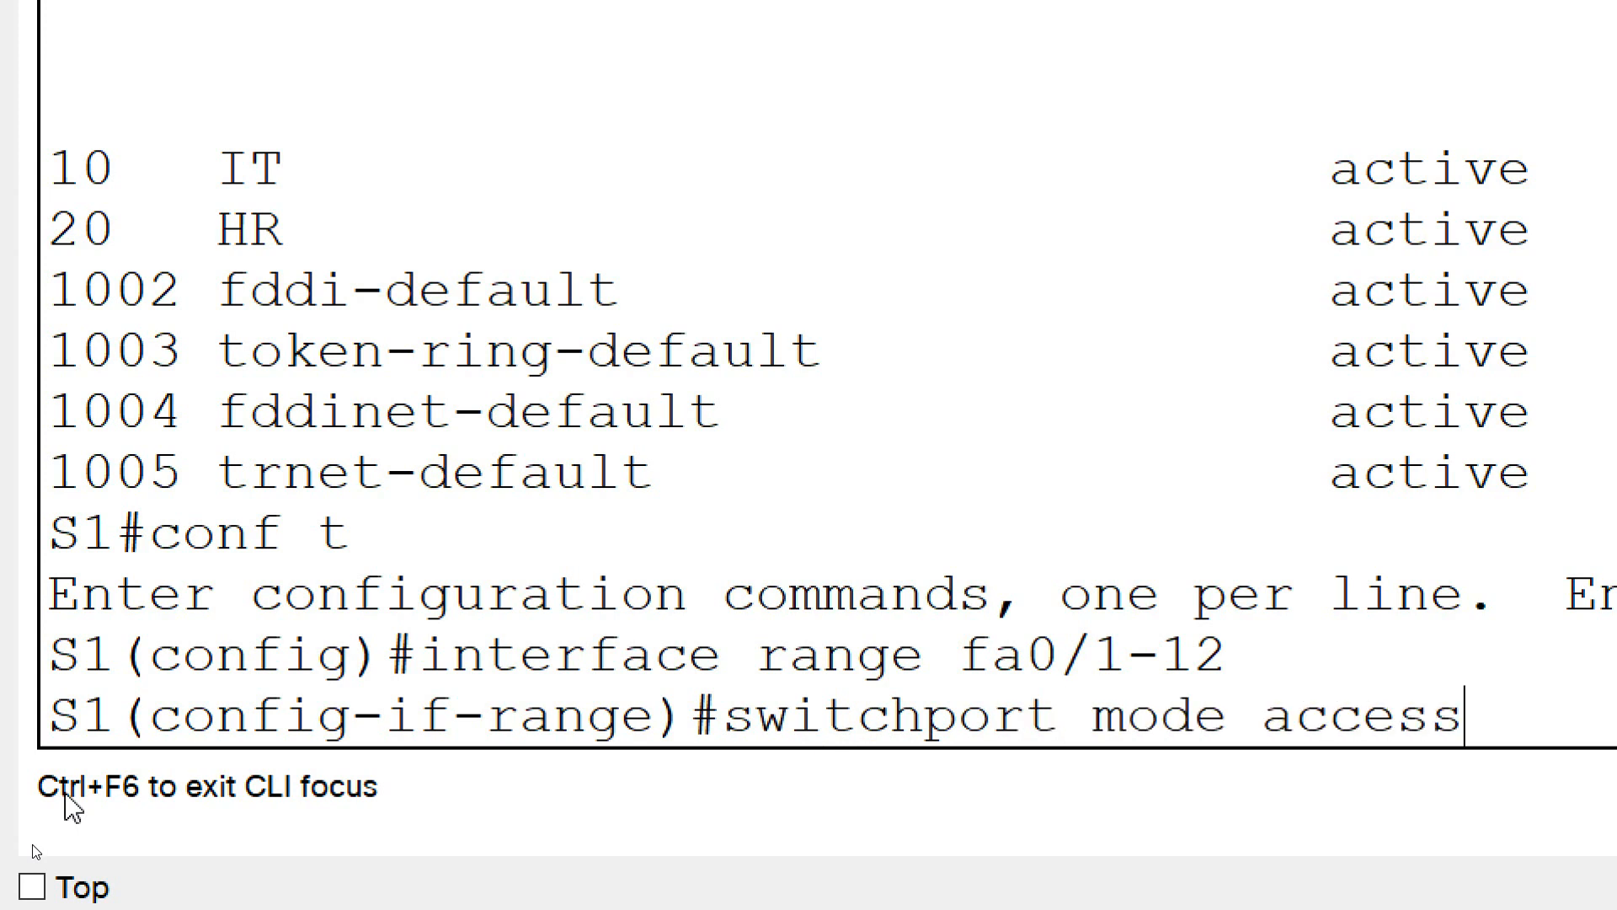
pyautogui.press('Return')
# Assign S1's selected port range fa0/1-12 to VLAN 10 with switchport access vlan 10
pyautogui.write('swit')
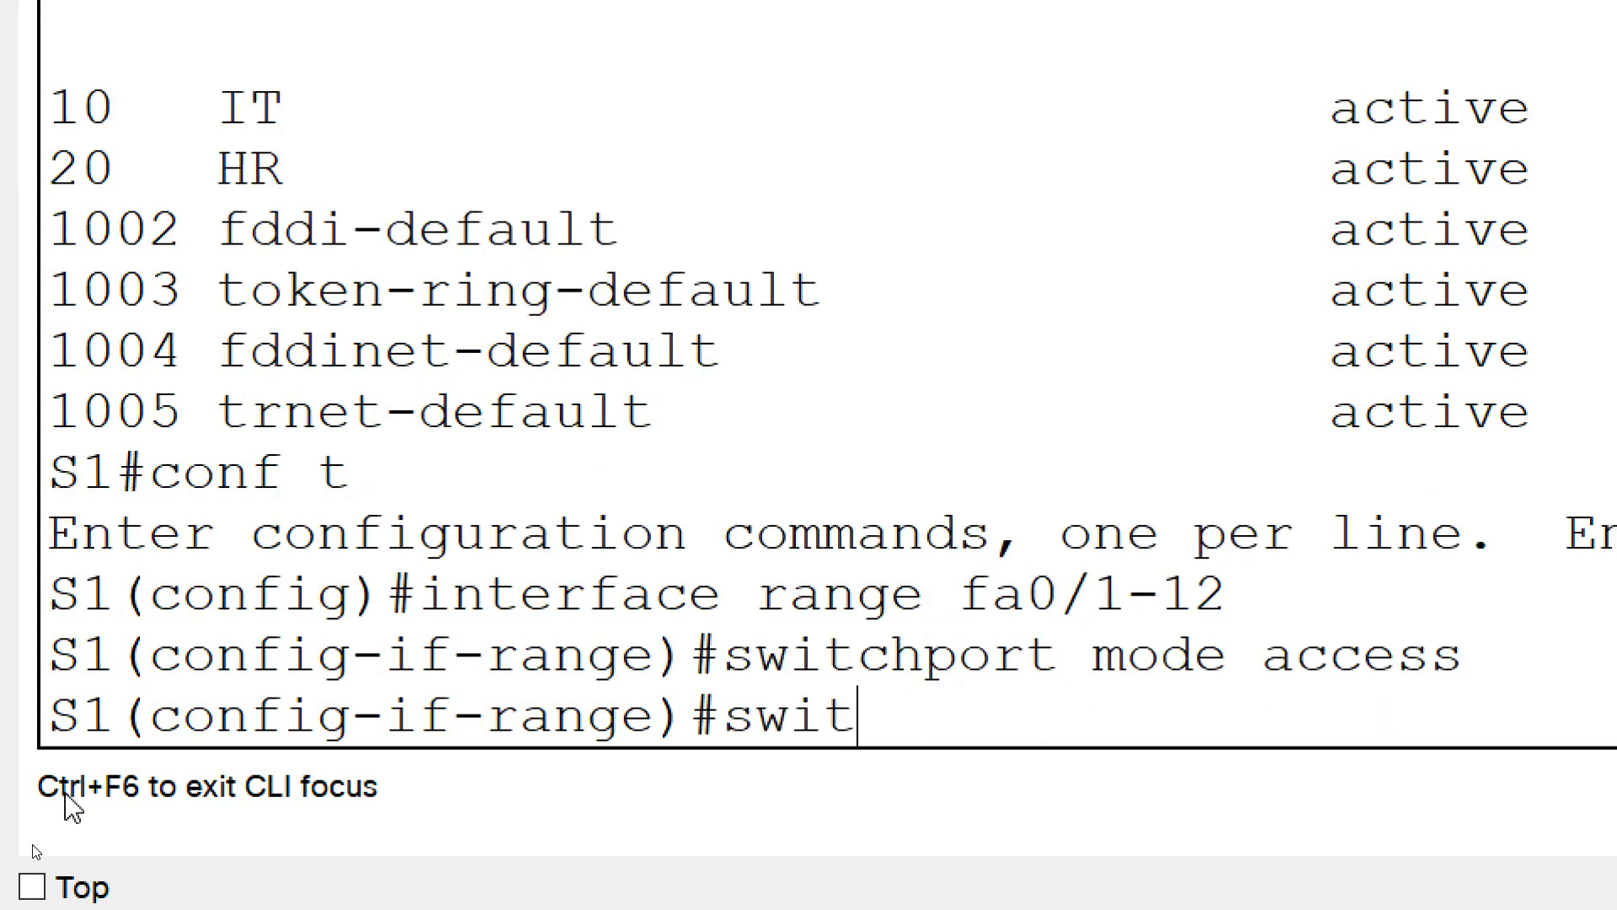
pyautogui.write('chport')
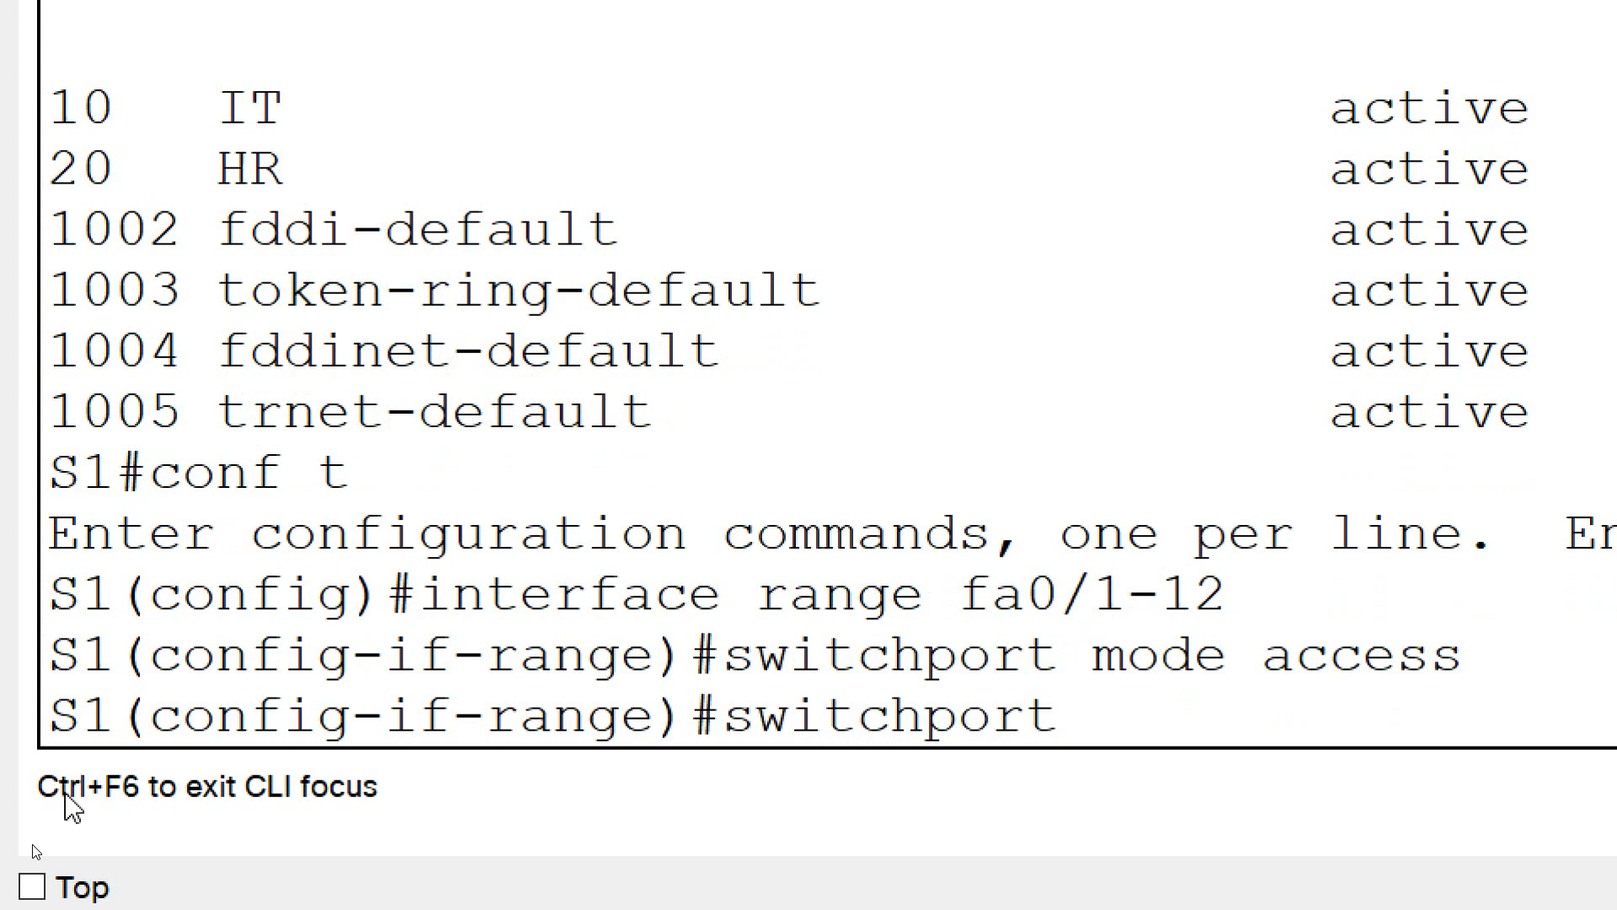
pyautogui.write(' access vlan 10')
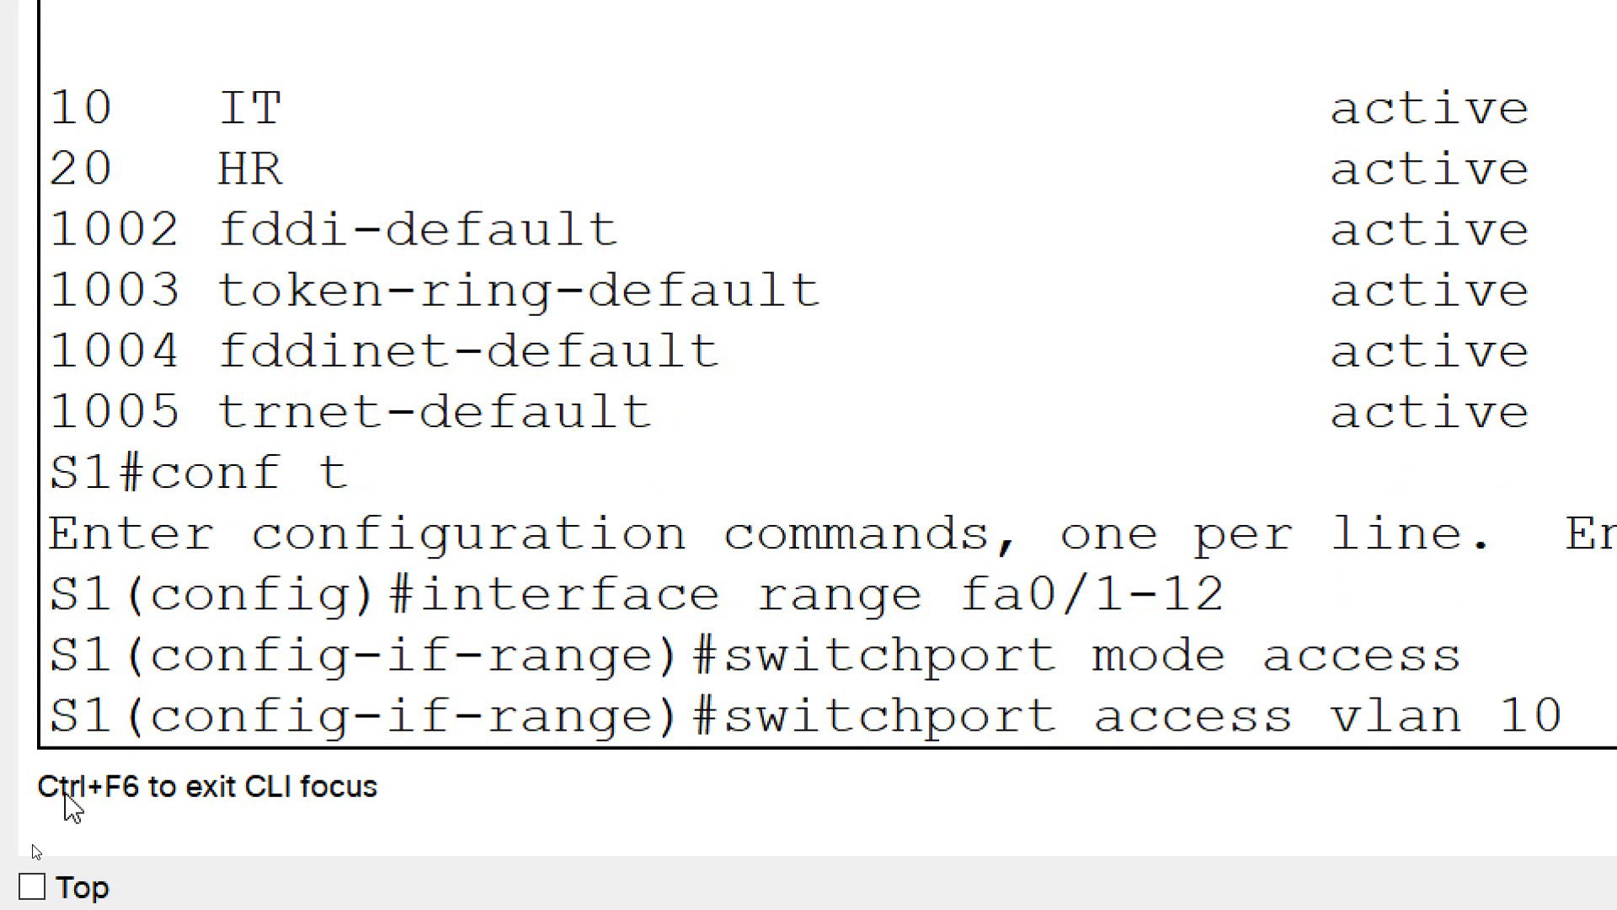
pyautogui.press('Return')
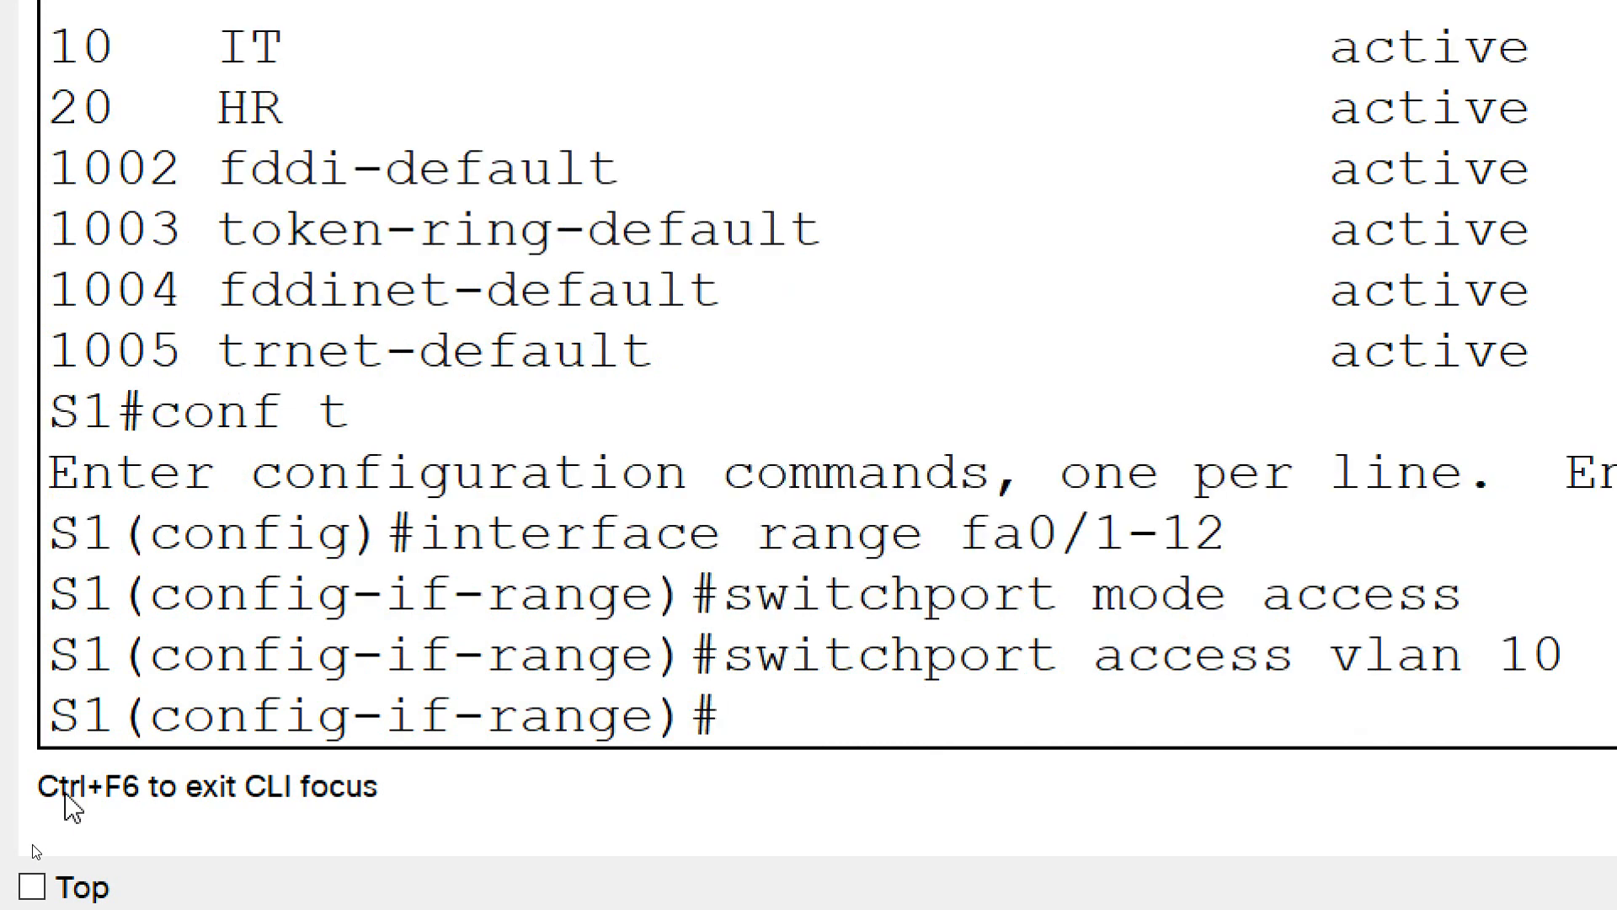
# Select interface range fa0/13-24 on S1 and set the ports to switchport mode access
pyautogui.write('interface')
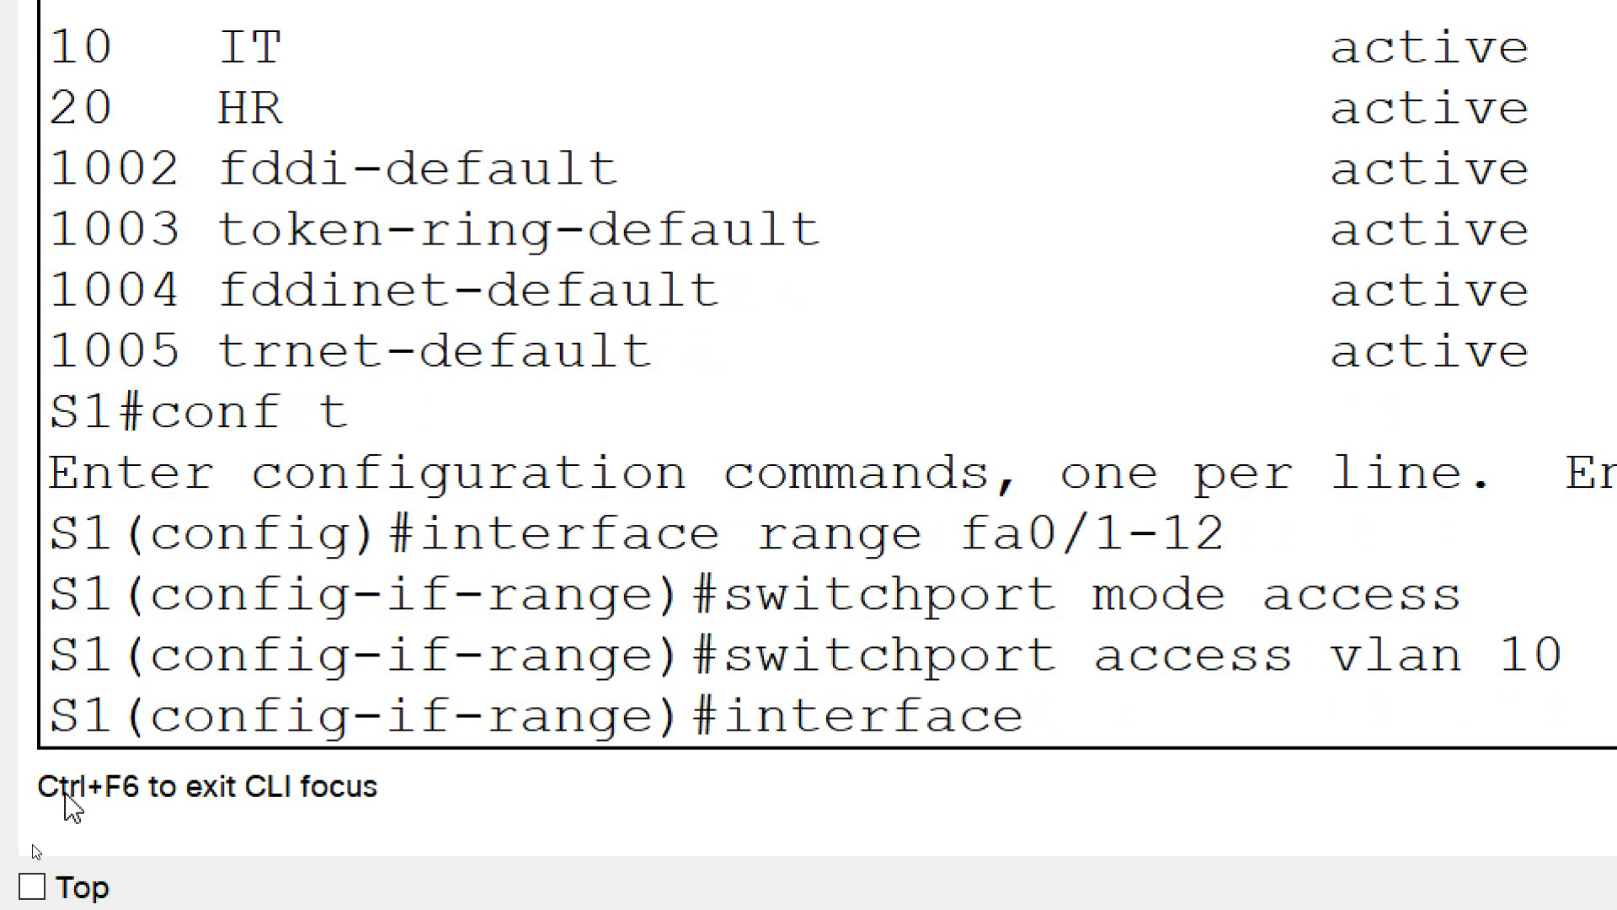
pyautogui.write(' range fa')
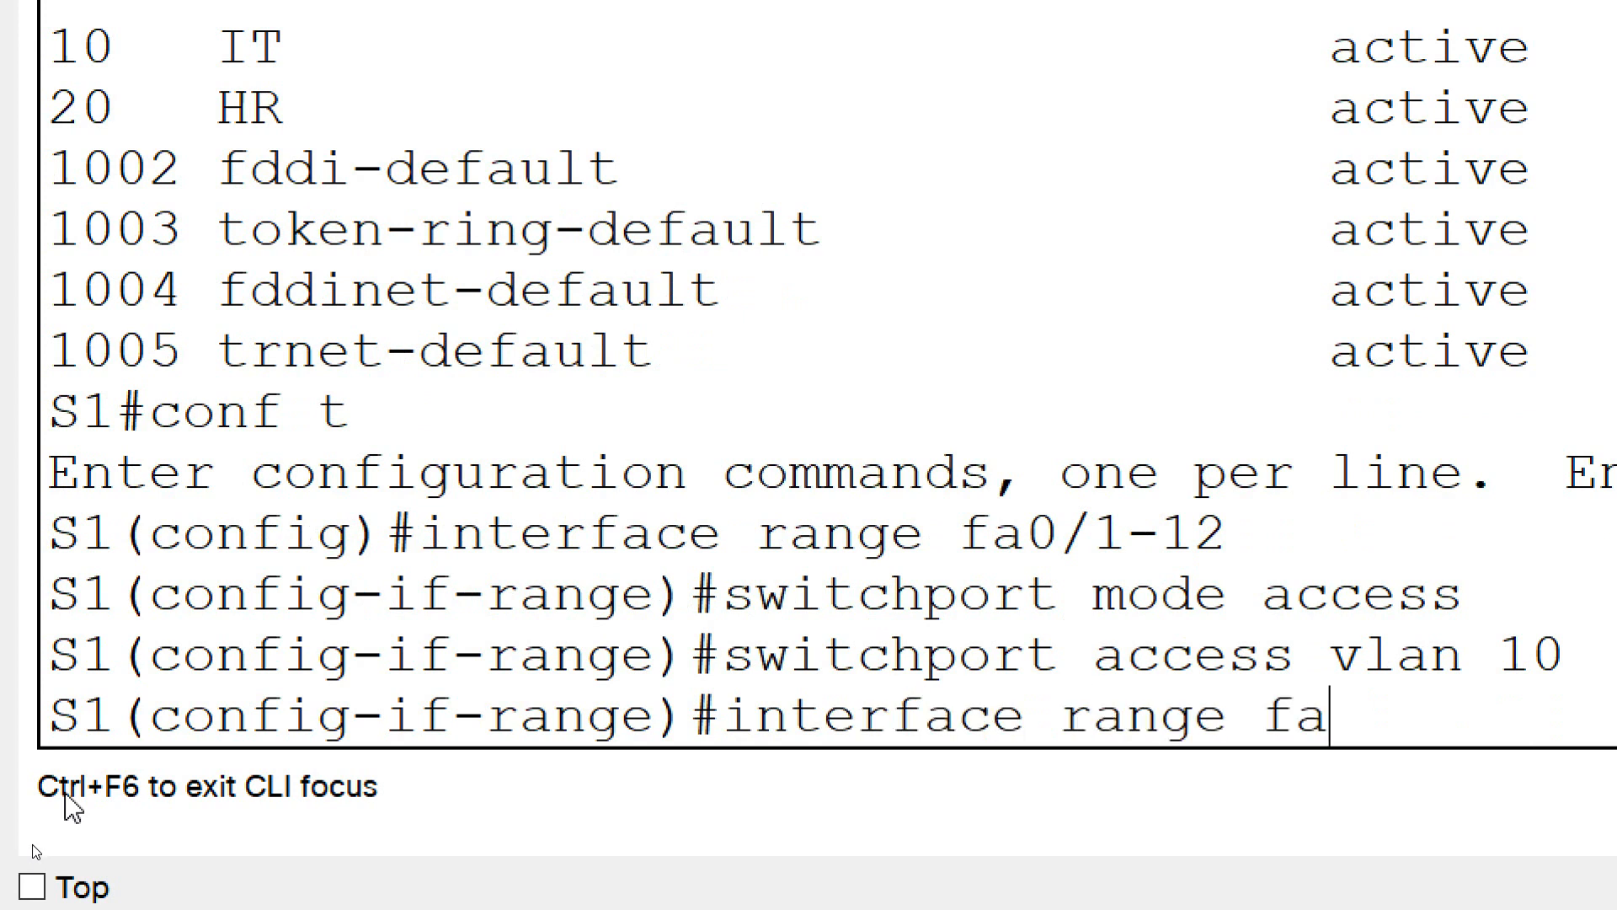
pyautogui.write('0/13')
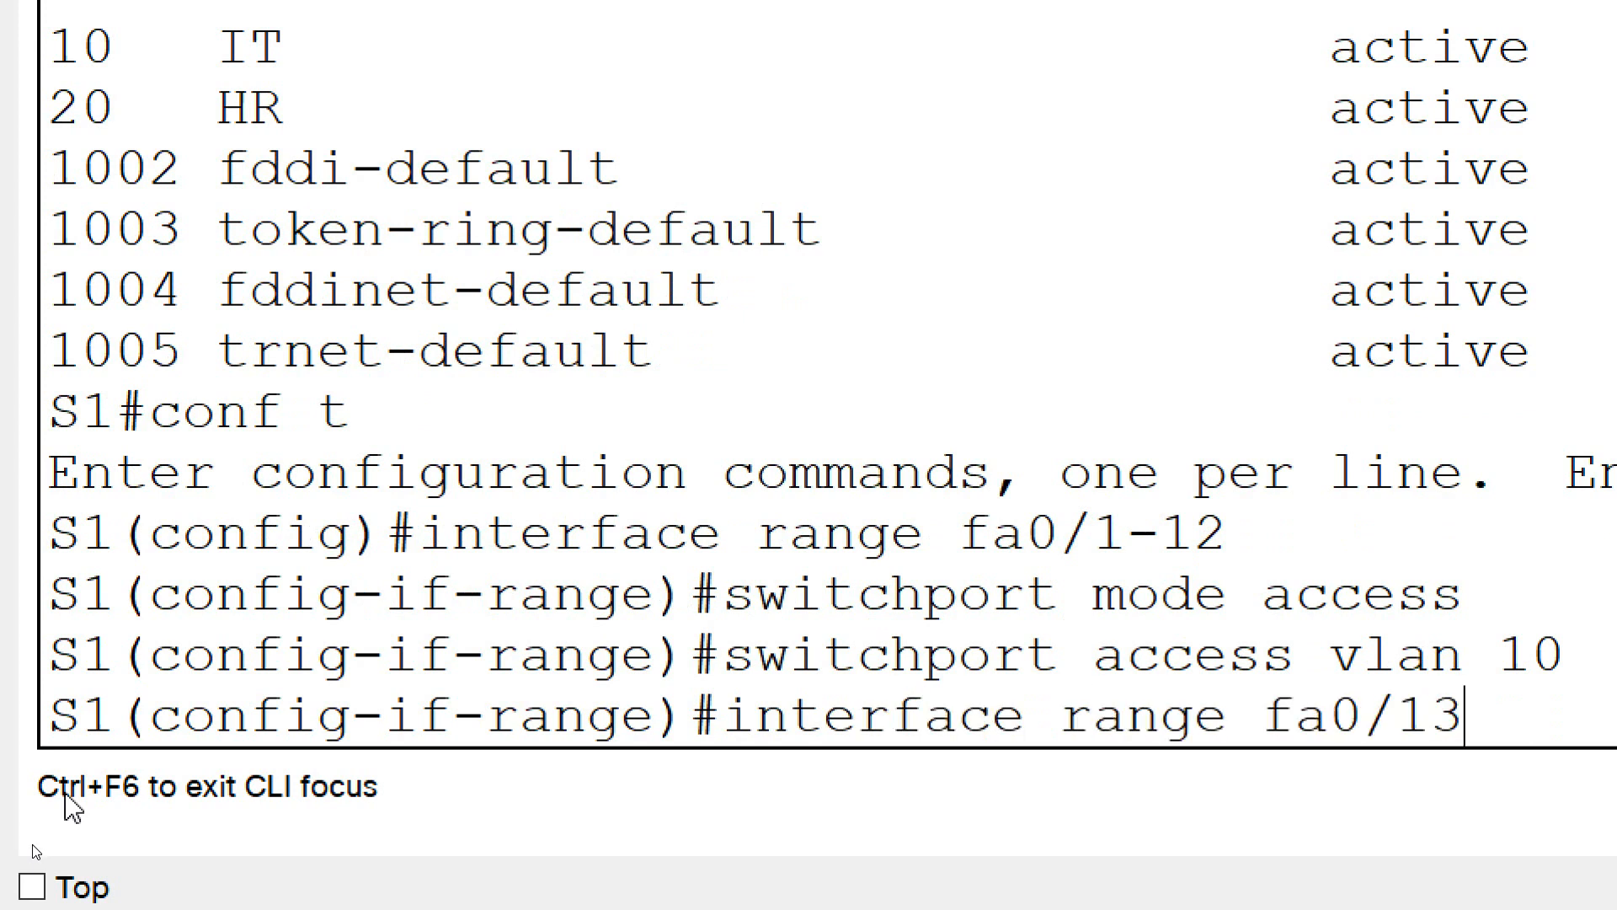
pyautogui.write('-24')
pyautogui.press('Return')
pyautogui.write('switchport')
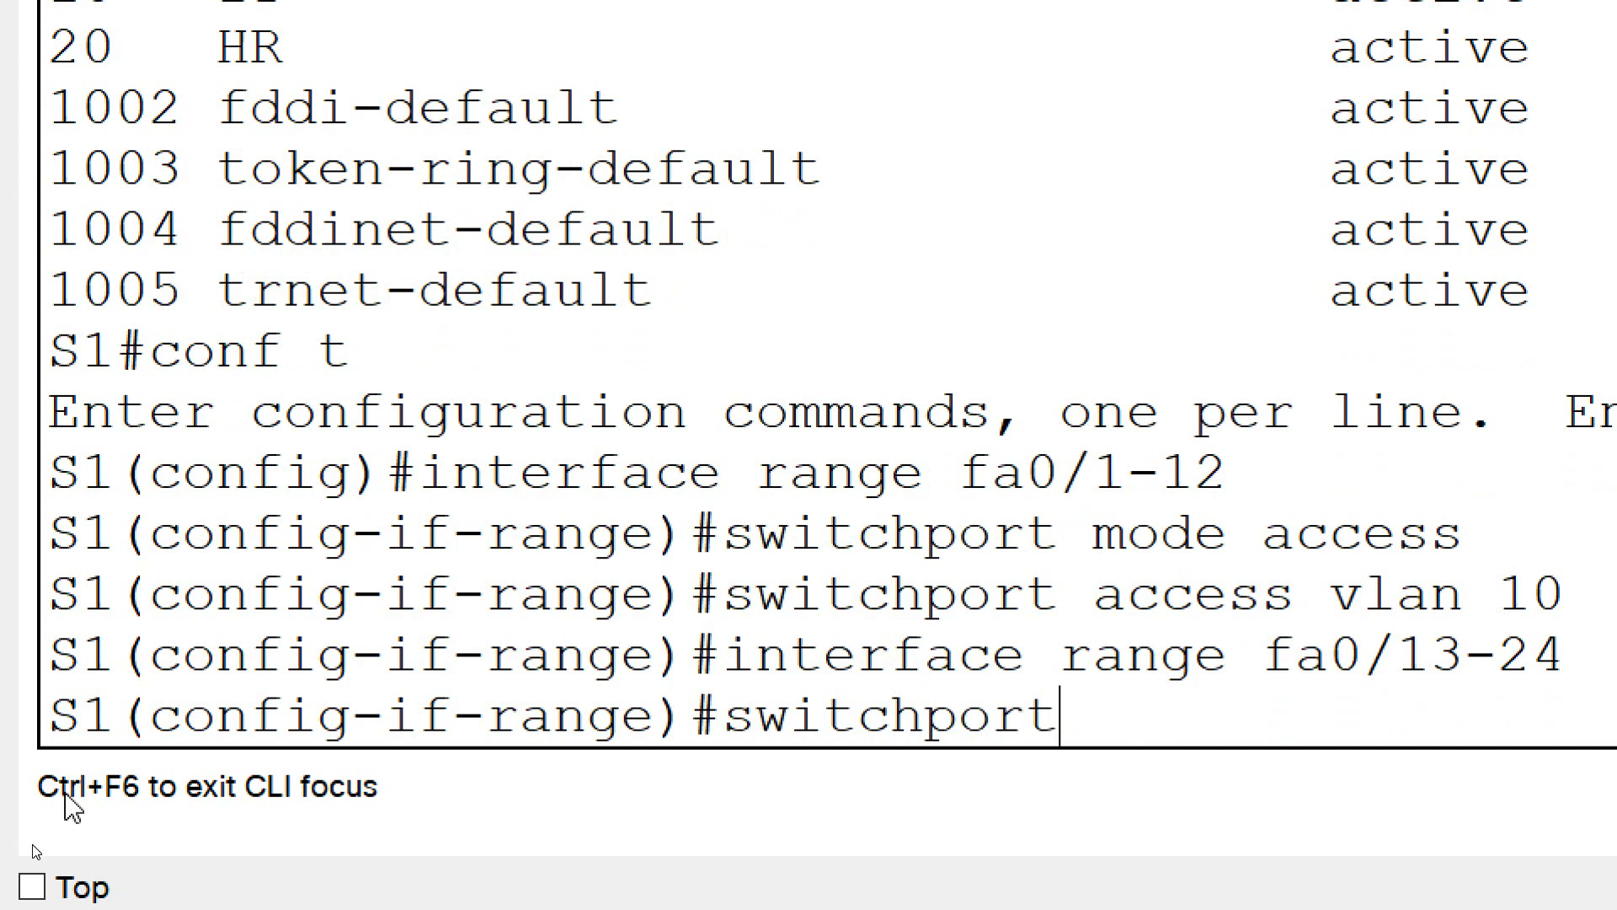
pyautogui.write(' mode access')
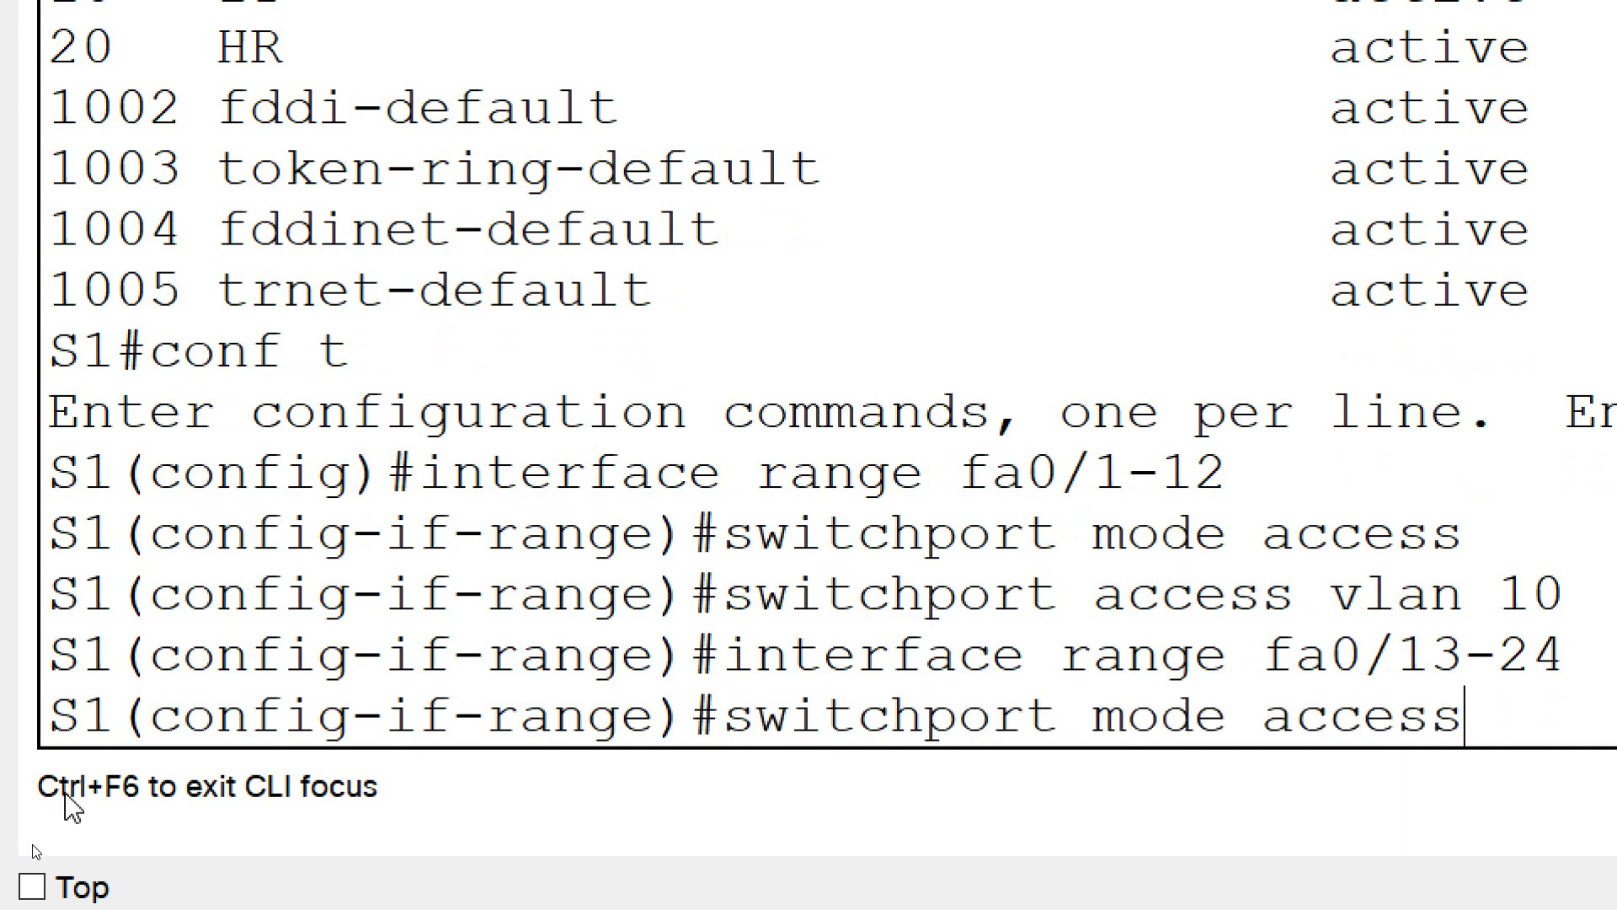
pyautogui.press('Return')
# Assign S1's selected port range fa0/13-24 to VLAN 20 with switchport access vlan 20
pyautogui.write('switch')
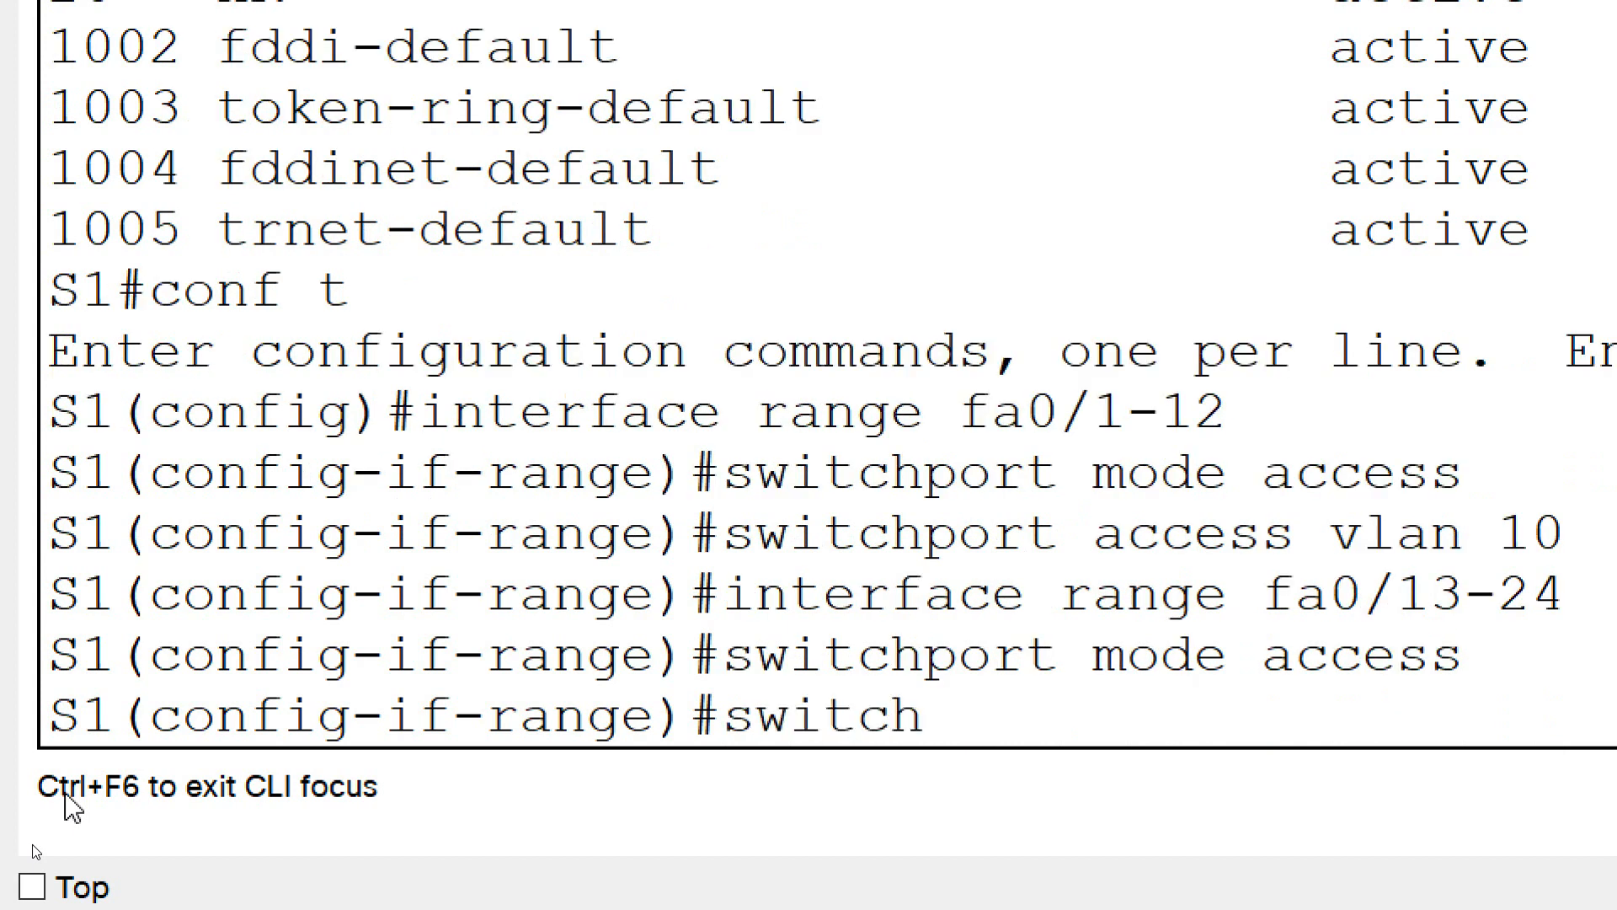
pyautogui.write('port access vlan ')
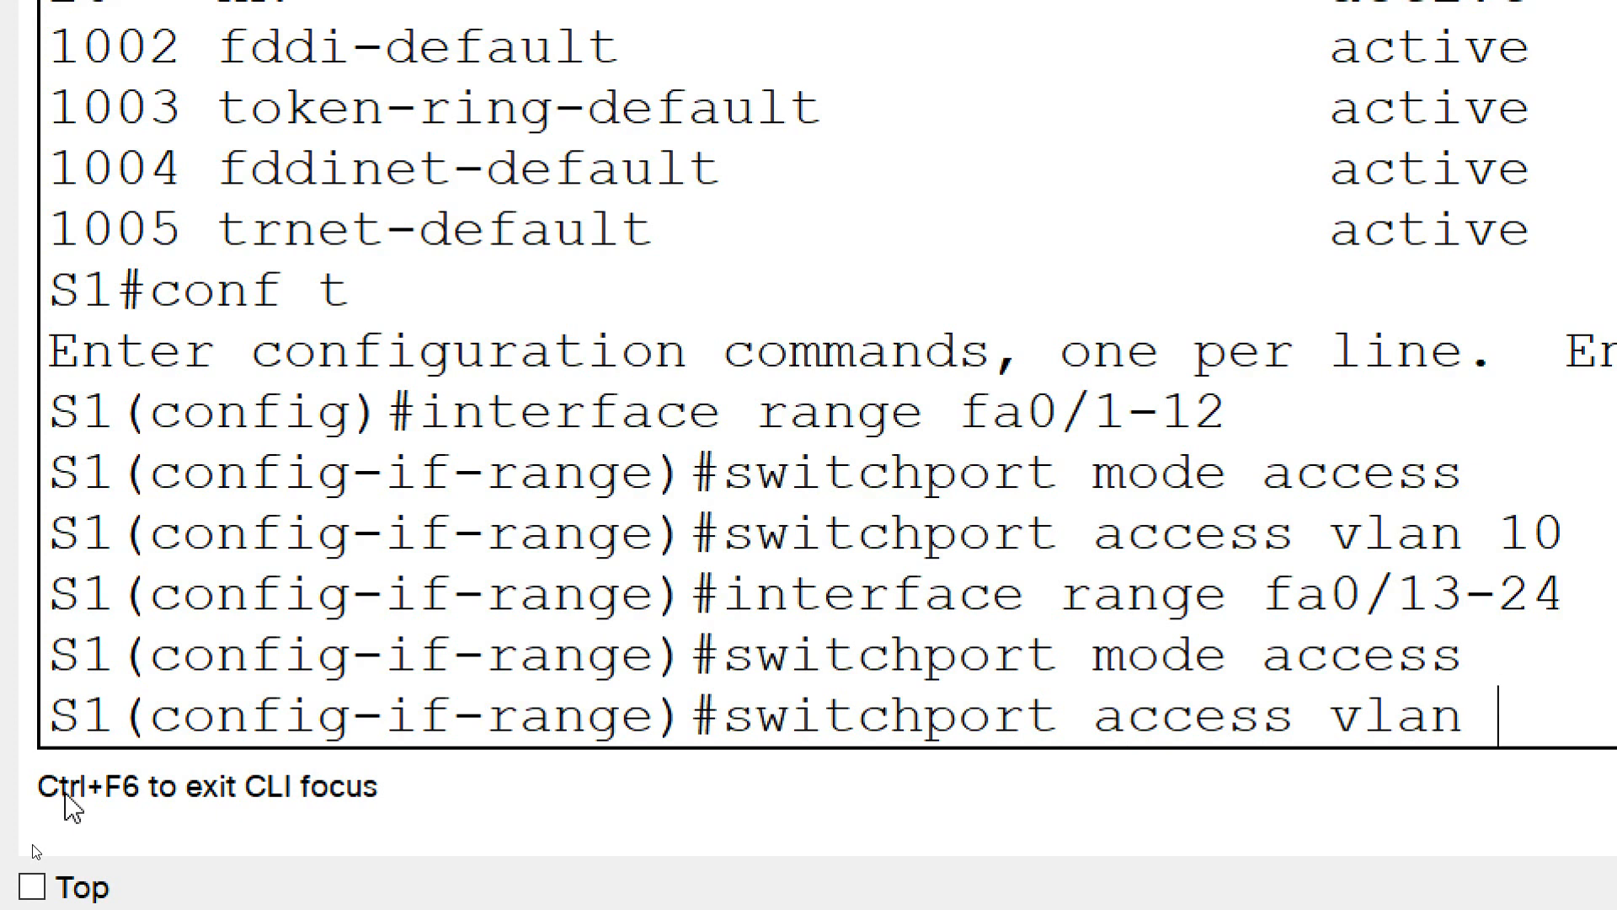
pyautogui.write('20')
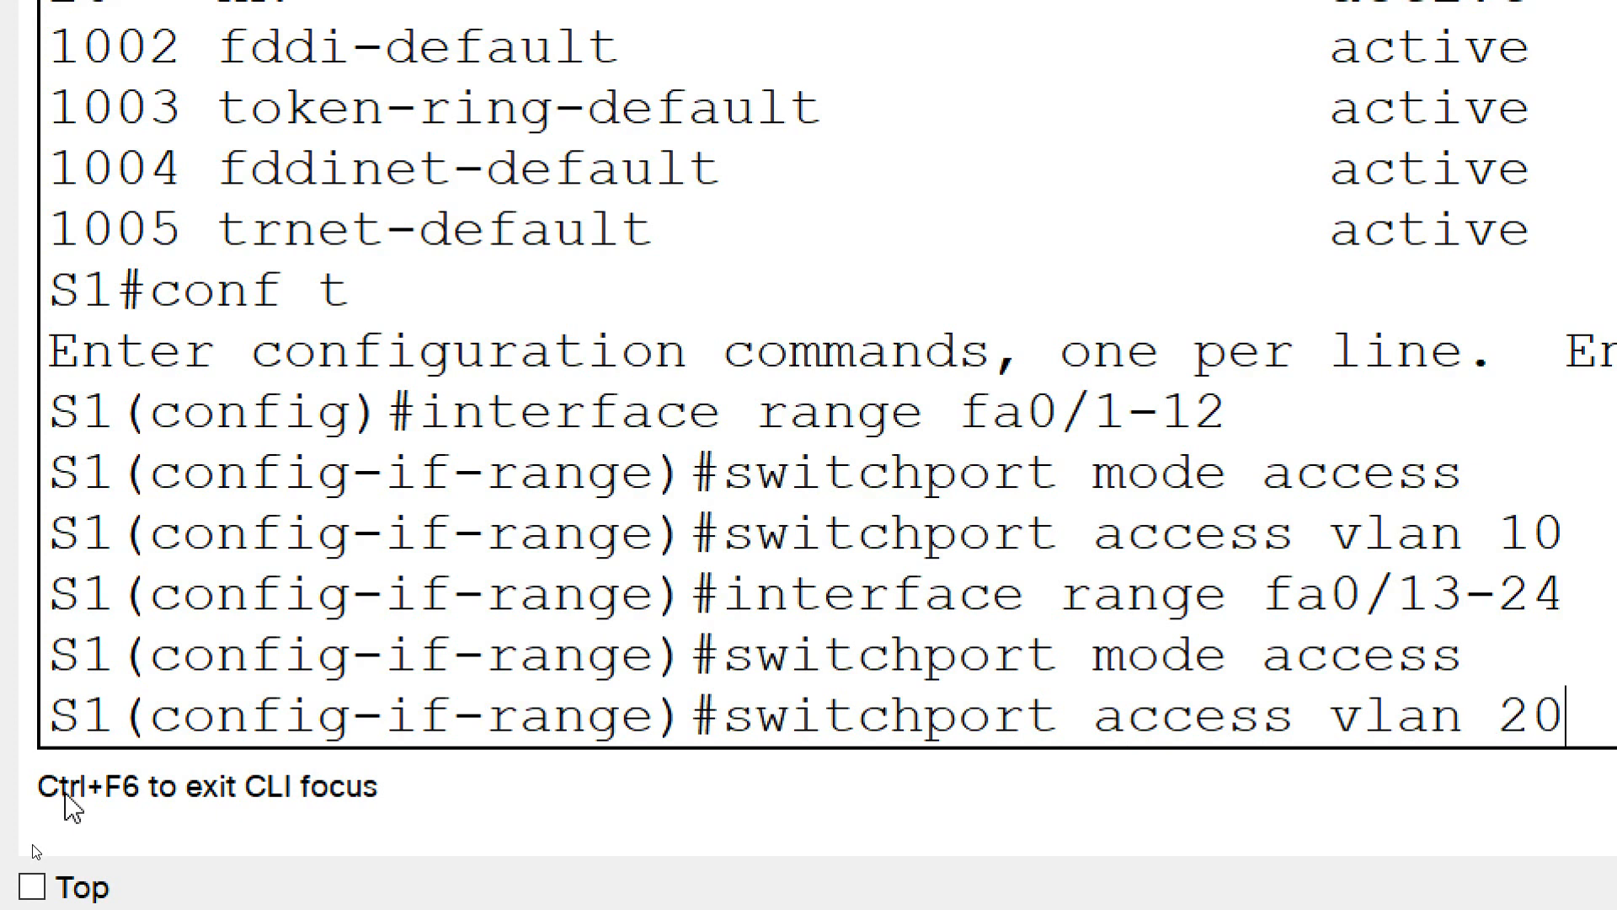
pyautogui.press('Return')
# Return S1 to privileged EXEC mode and save its configuration with copy run start, accepting the default destination filename
pyautogui.write('end')
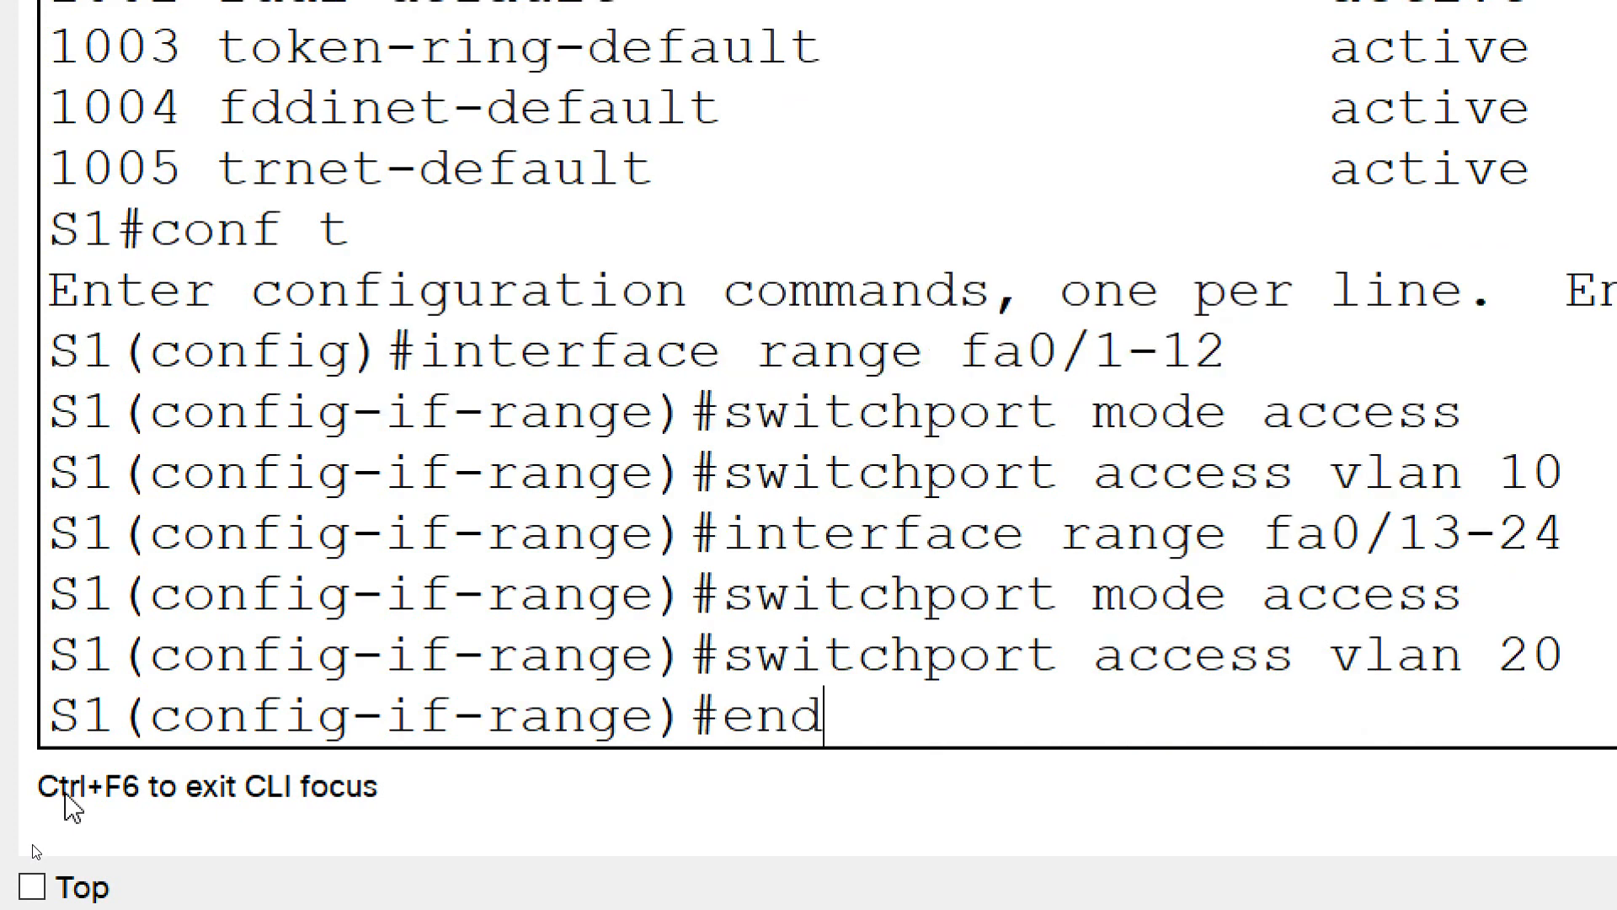
pyautogui.press('Return')
pyautogui.write('copy')
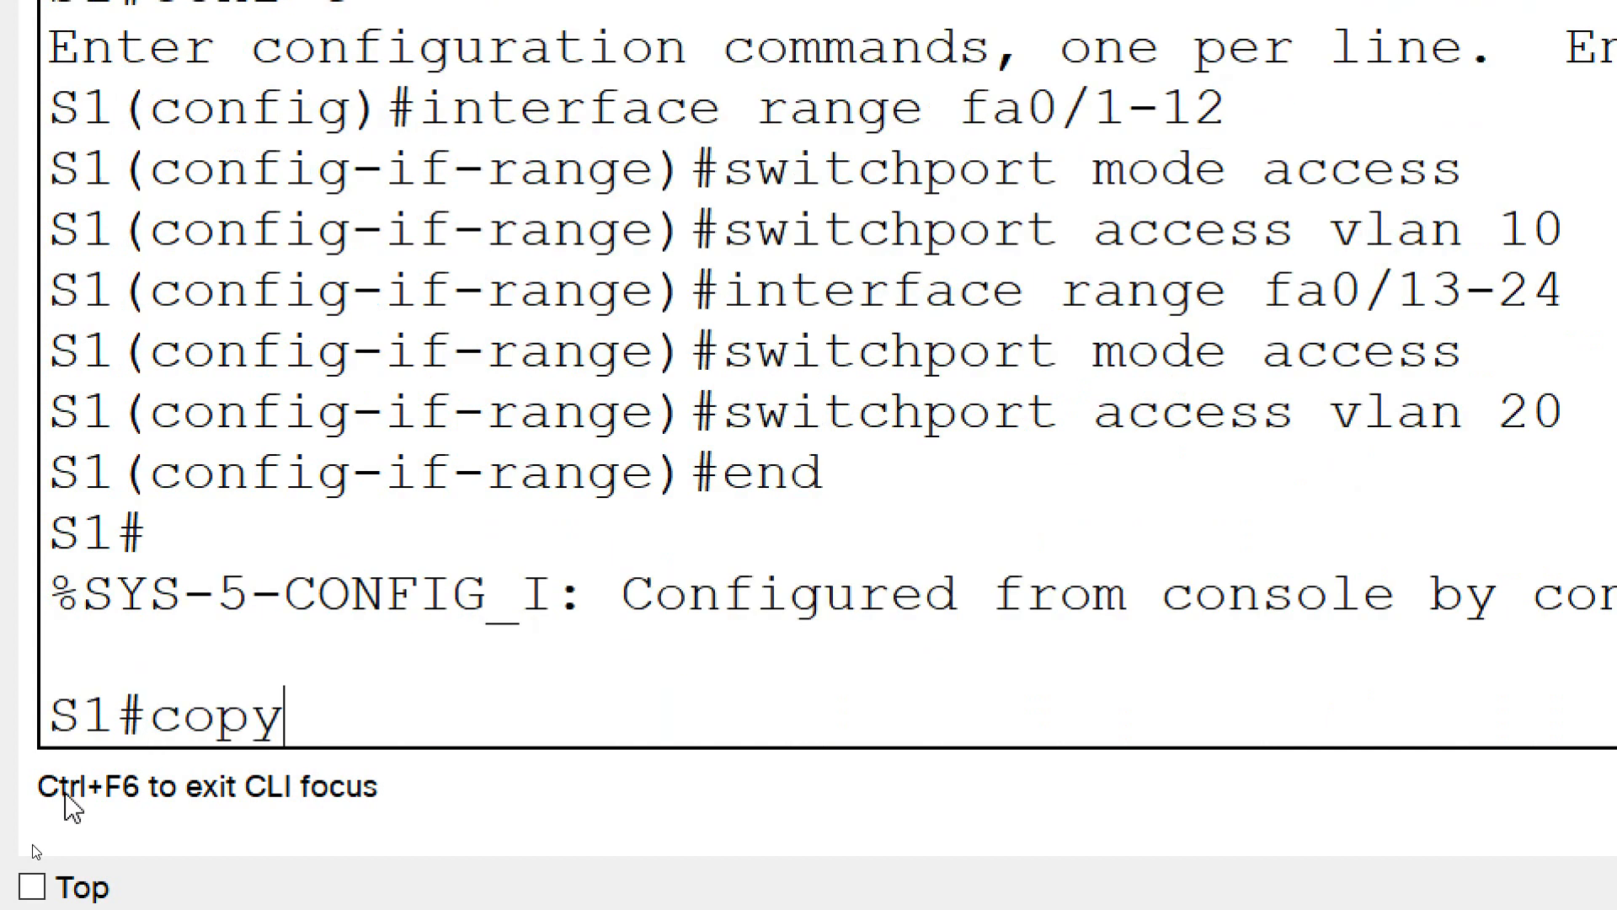
pyautogui.write(' run start')
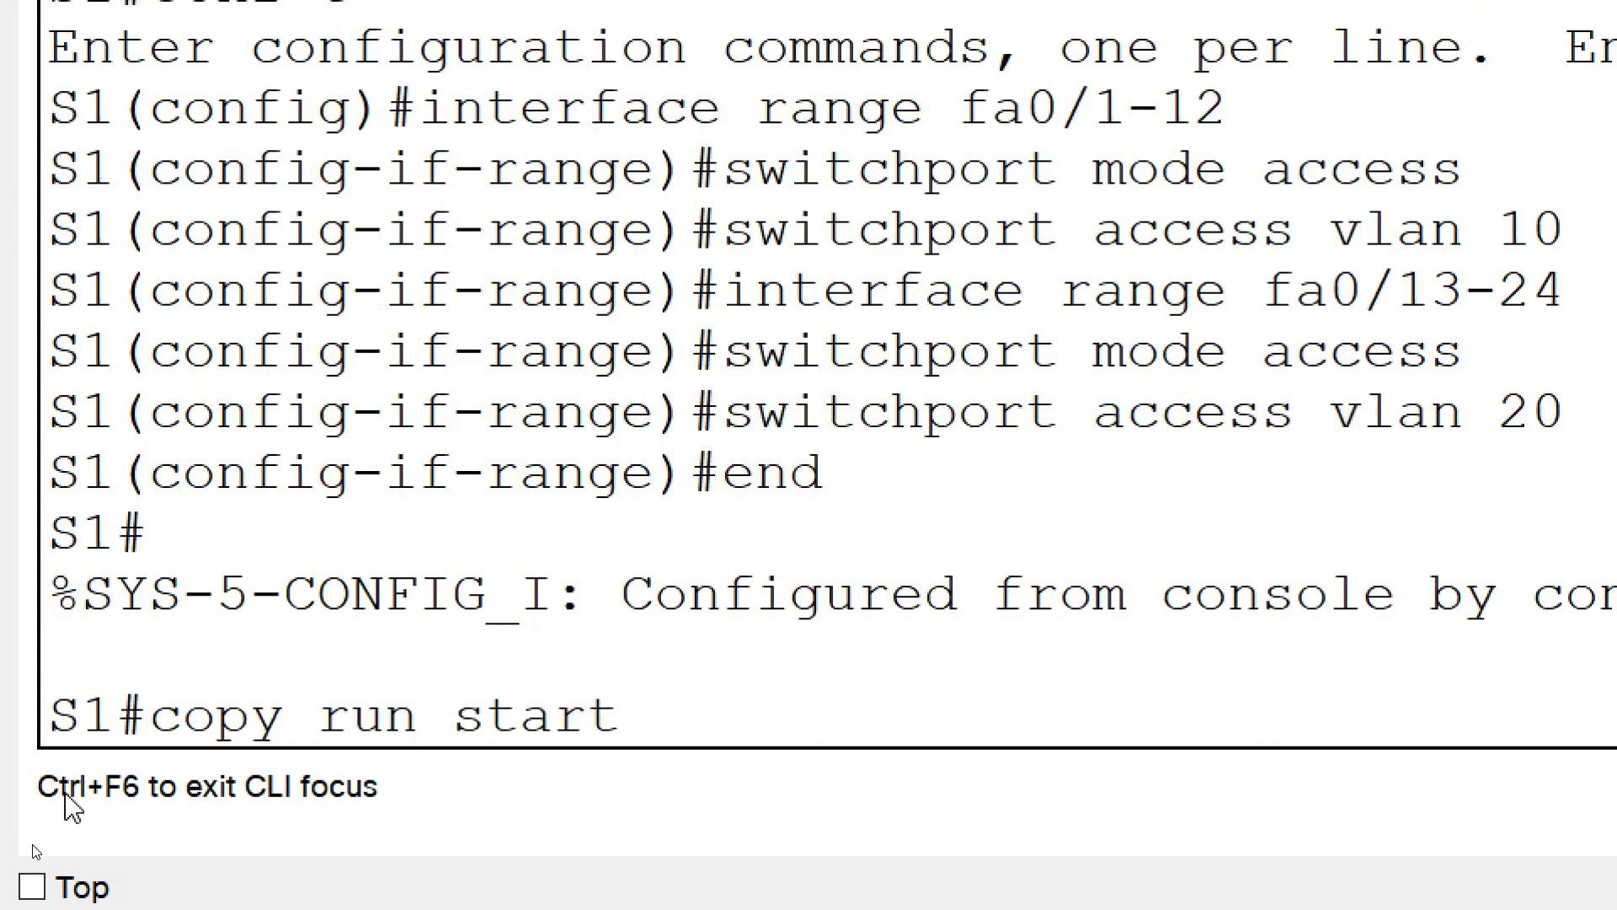
pyautogui.press('Return')
pyautogui.press('Return')
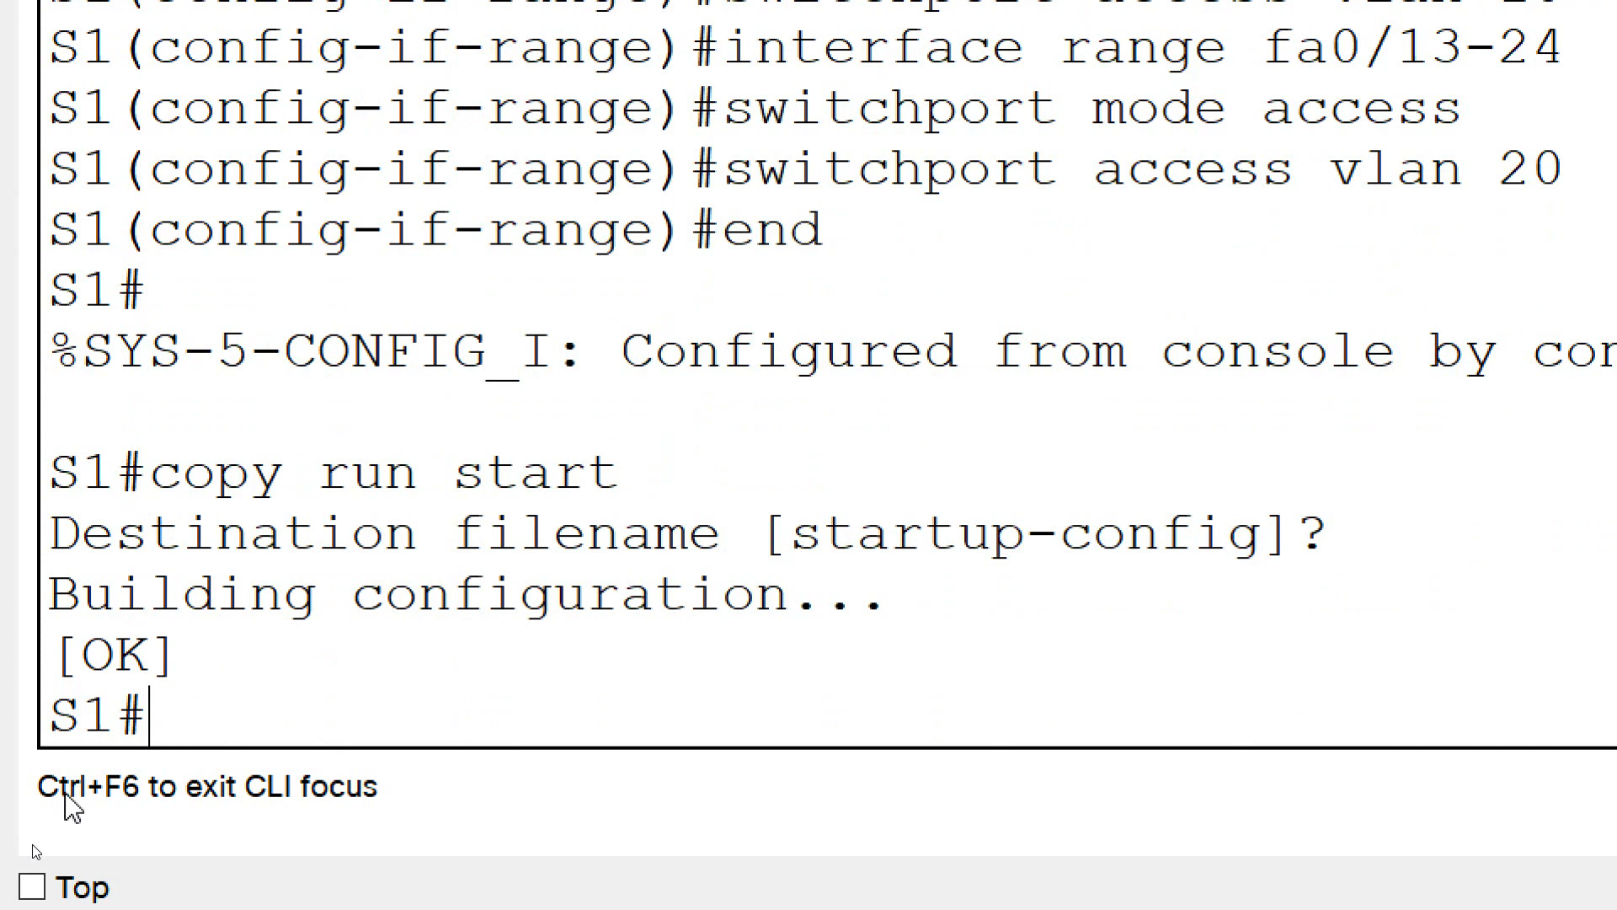
# Run show vlan brief on S1 and examine the ports assigned to the IT and HR VLANs
pyautogui.write('show')
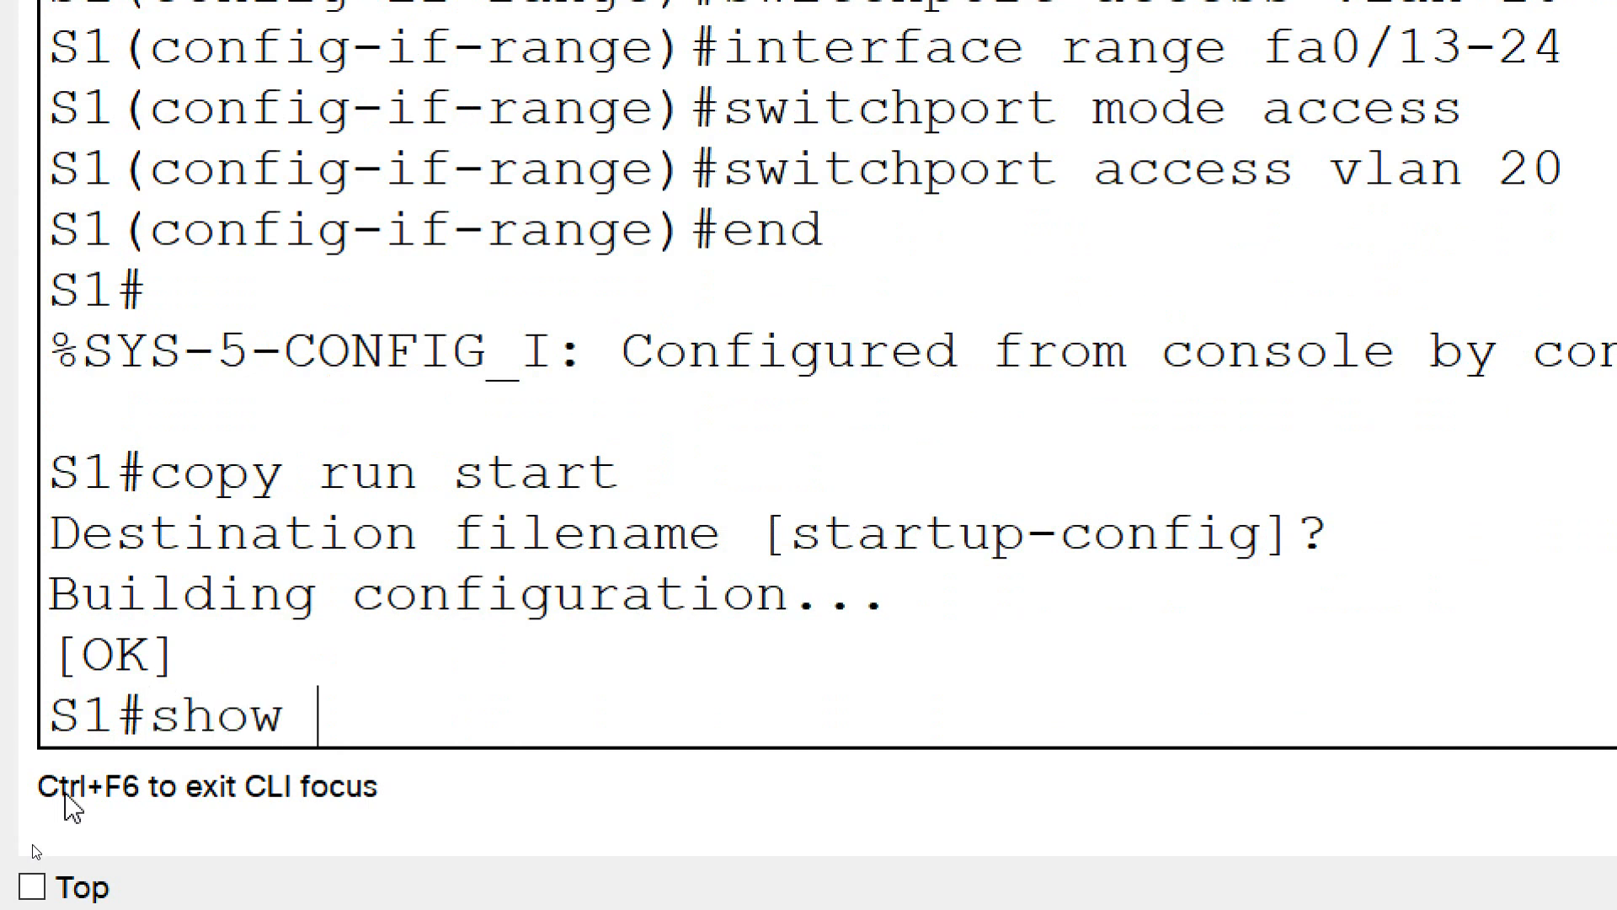
pyautogui.write('vlab')
pyautogui.press('BackSpace')
pyautogui.press('BackSpace')
pyautogui.write('n brief')
pyautogui.press('Return')
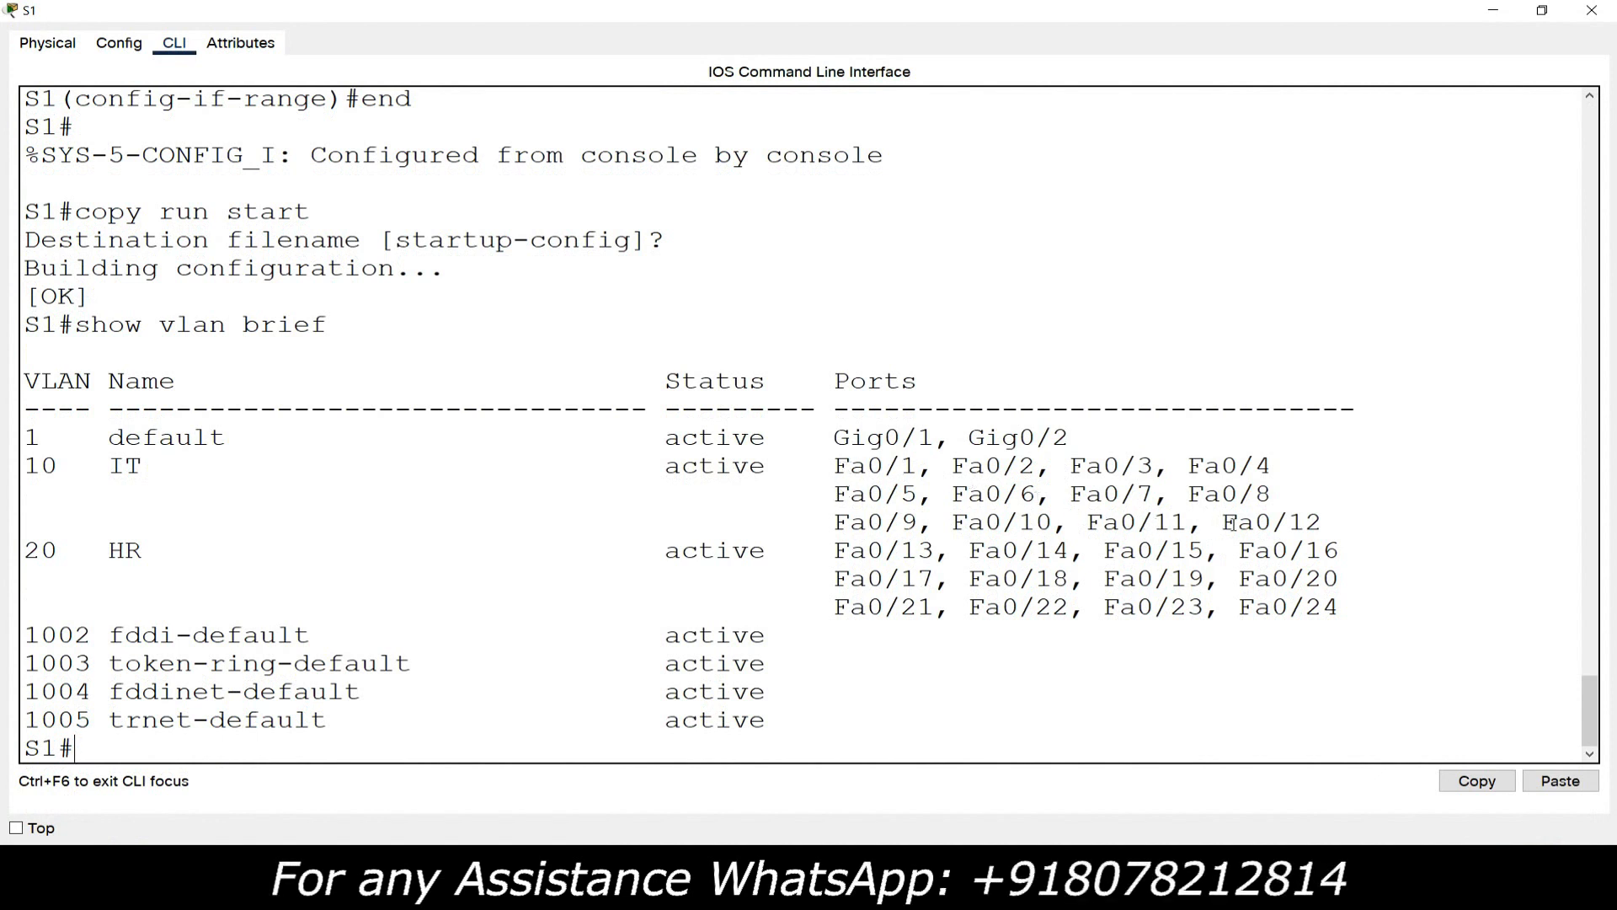
pyautogui.moveTo(1320, 522); pyautogui.dragTo(21, 474)
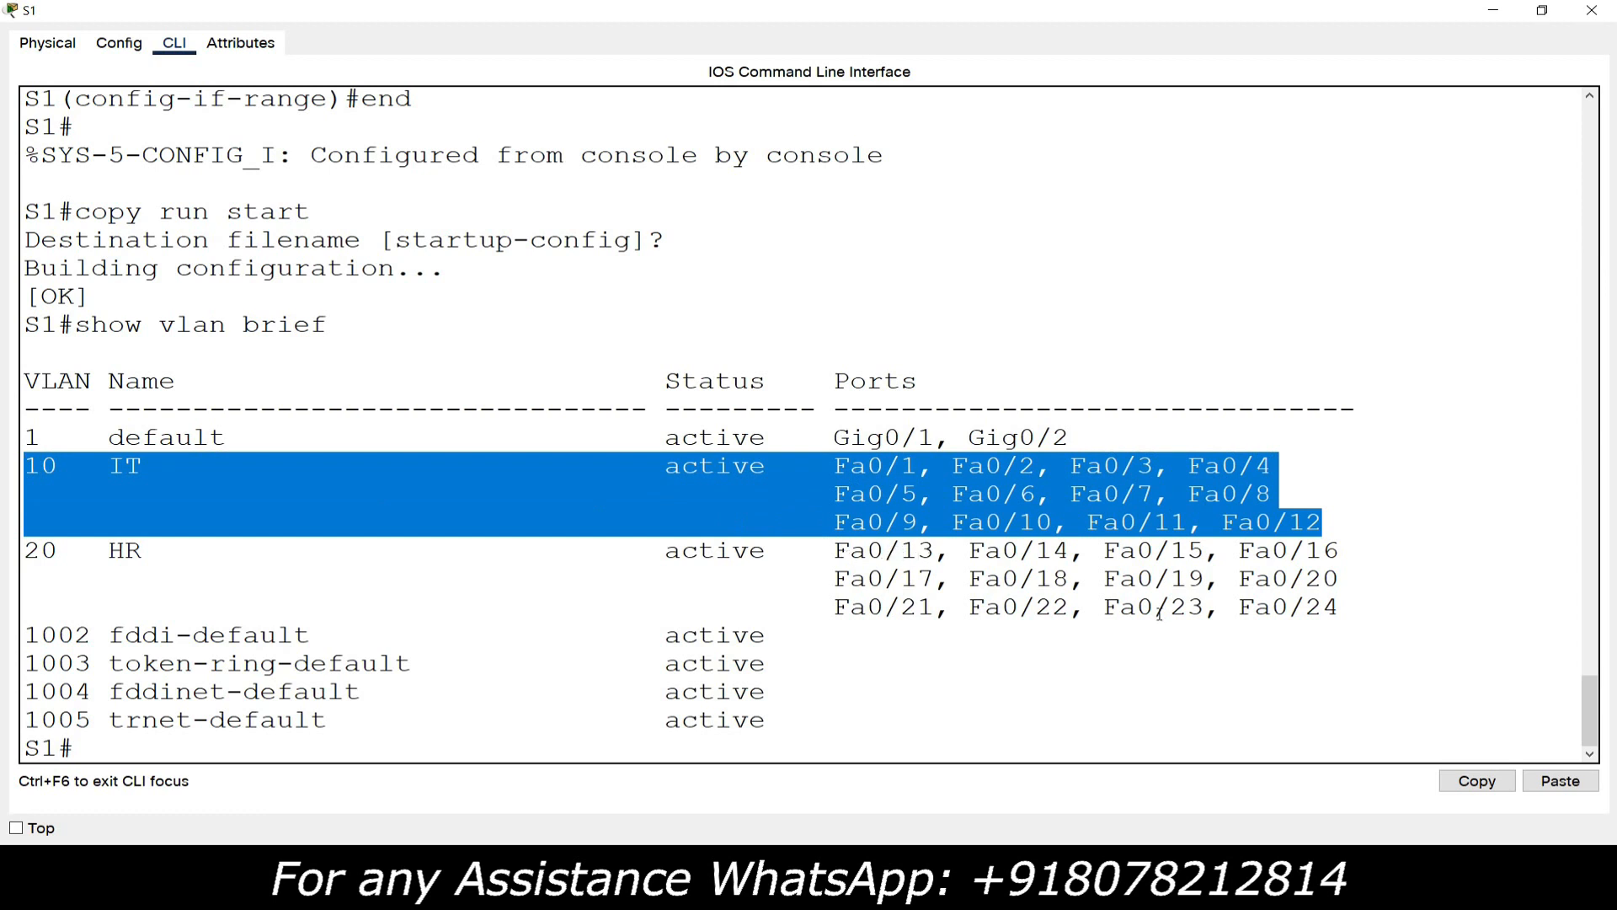
pyautogui.moveTo(886, 552); pyautogui.dragTo(935, 553)
pyautogui.moveTo(1258, 608); pyautogui.dragTo(22, 552)
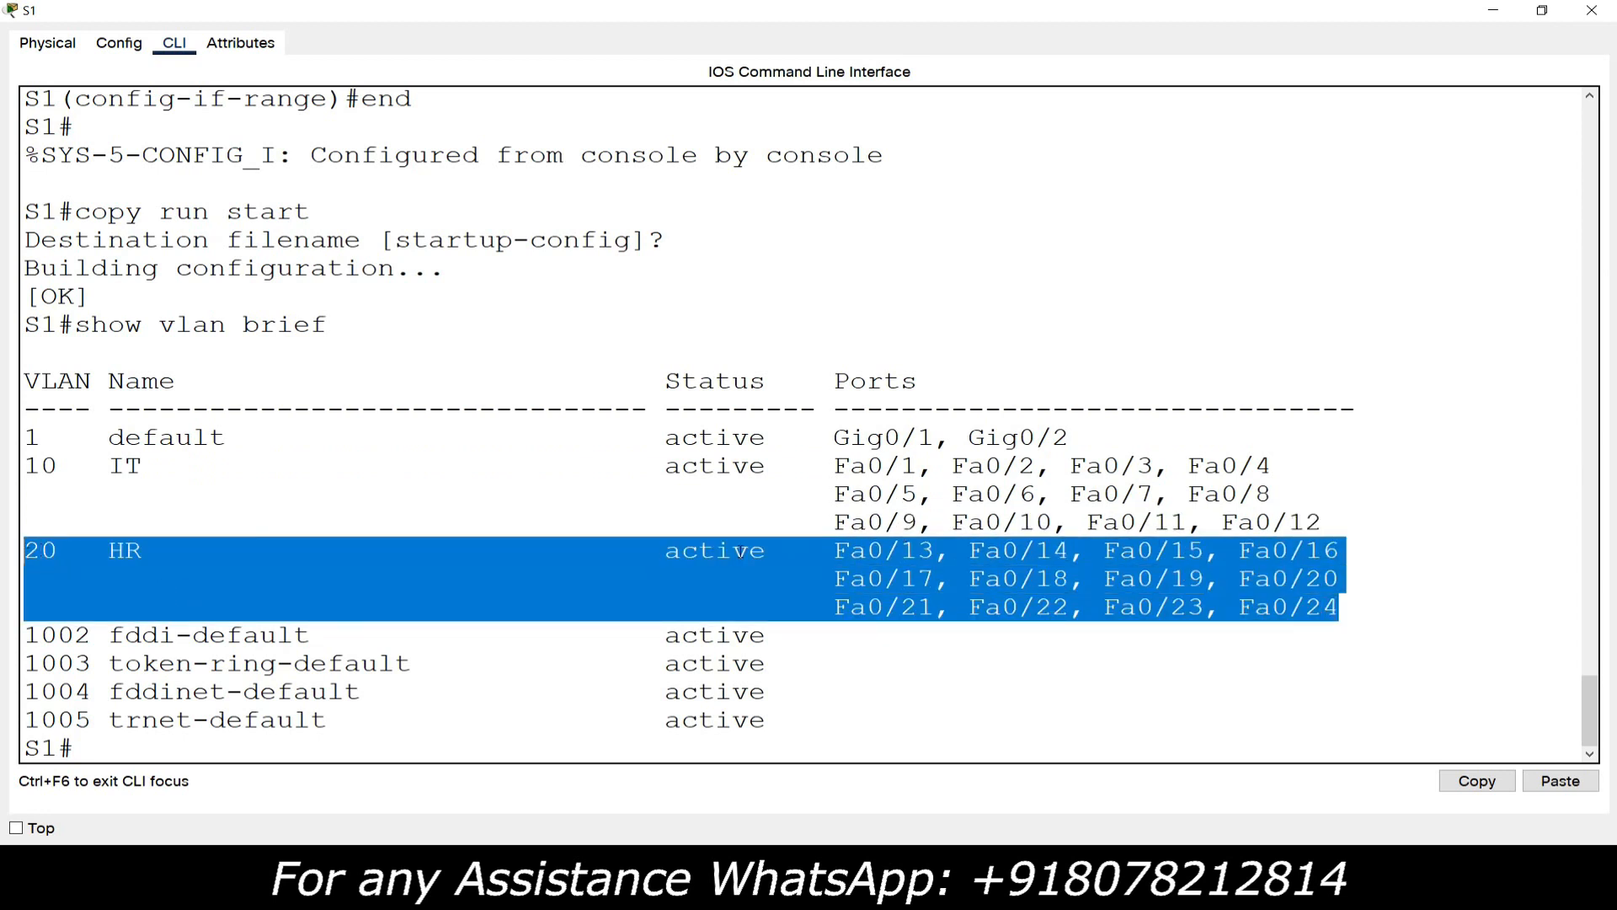
pyautogui.click(836, 531)
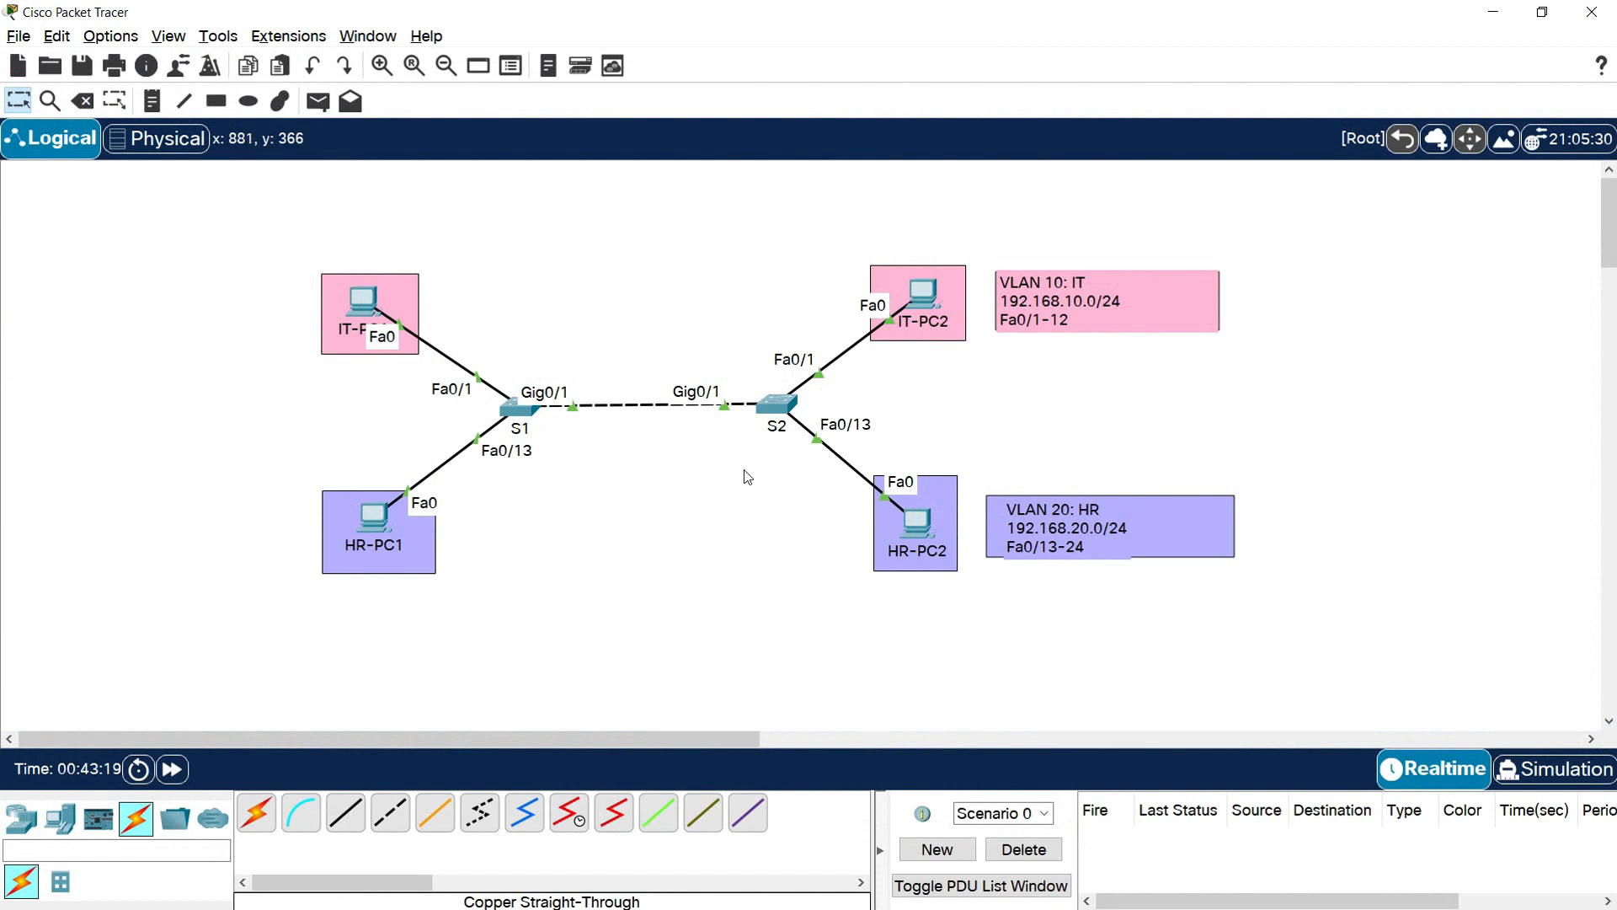
# Open switch S2's command line and enter global configuration mode with enable and conf t
pyautogui.click(776, 405)
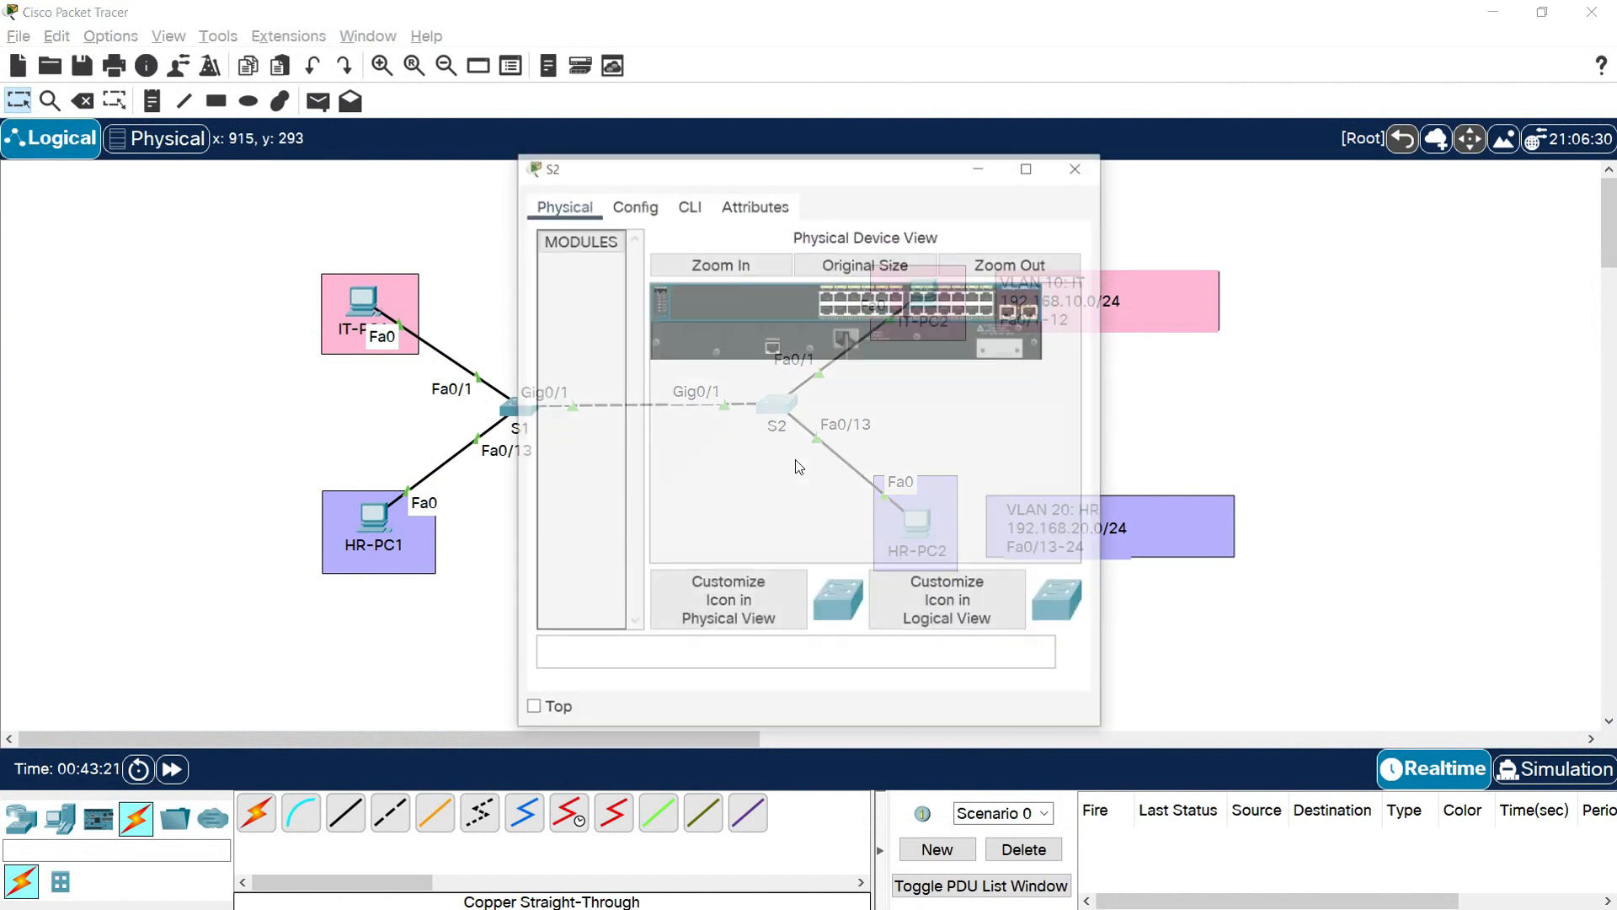
pyautogui.click(689, 206)
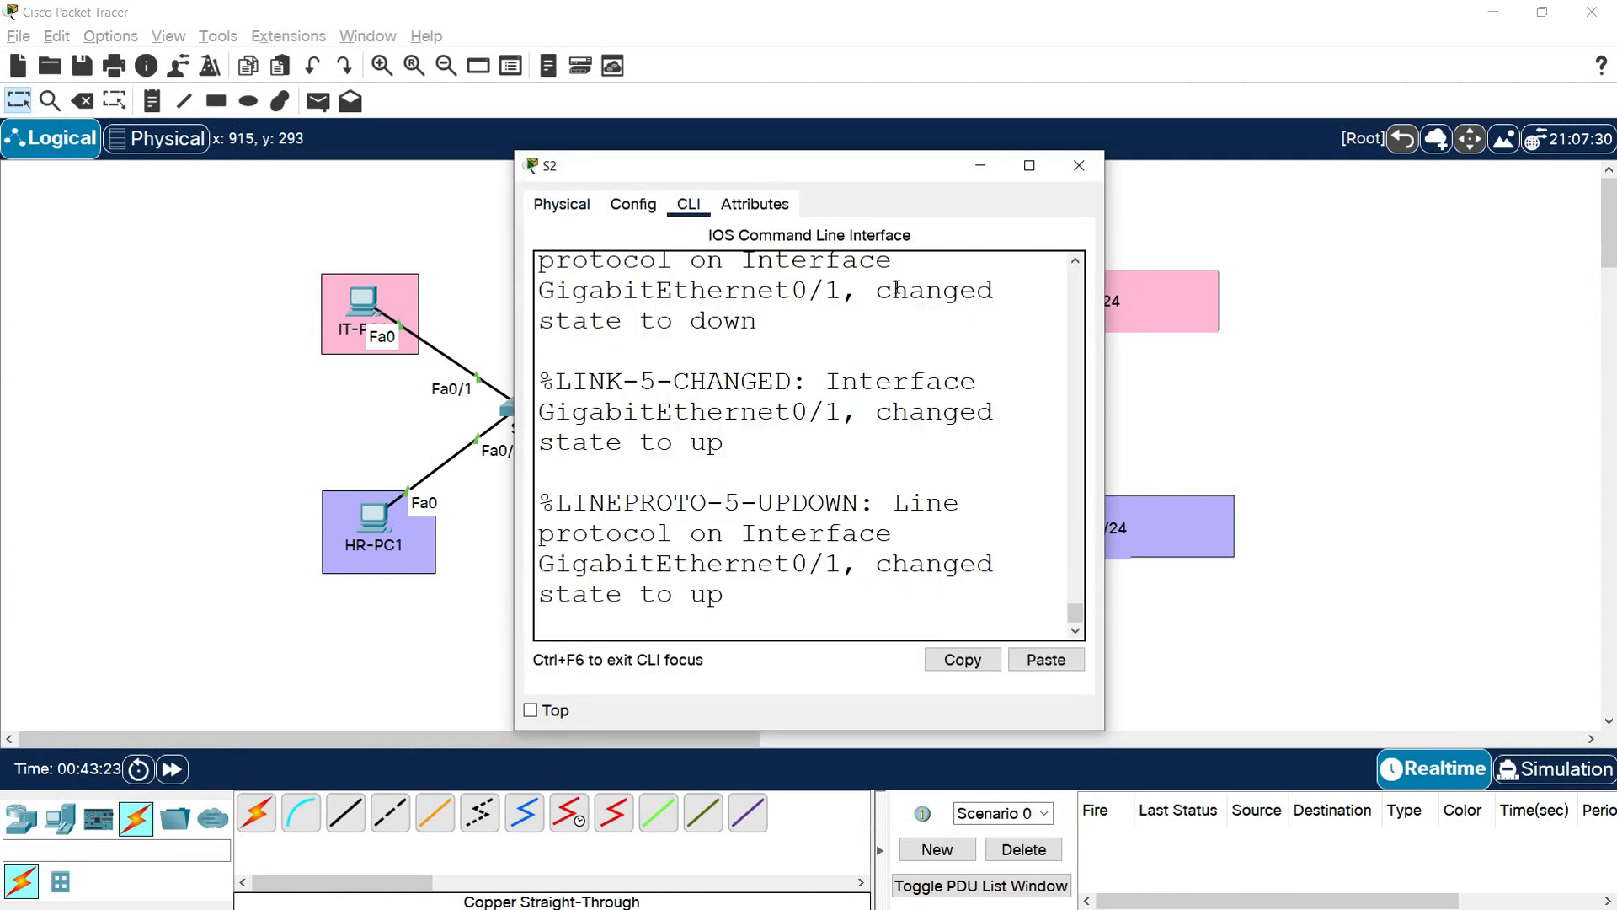
pyautogui.moveTo(921, 173); pyautogui.dragTo(1023, 64)
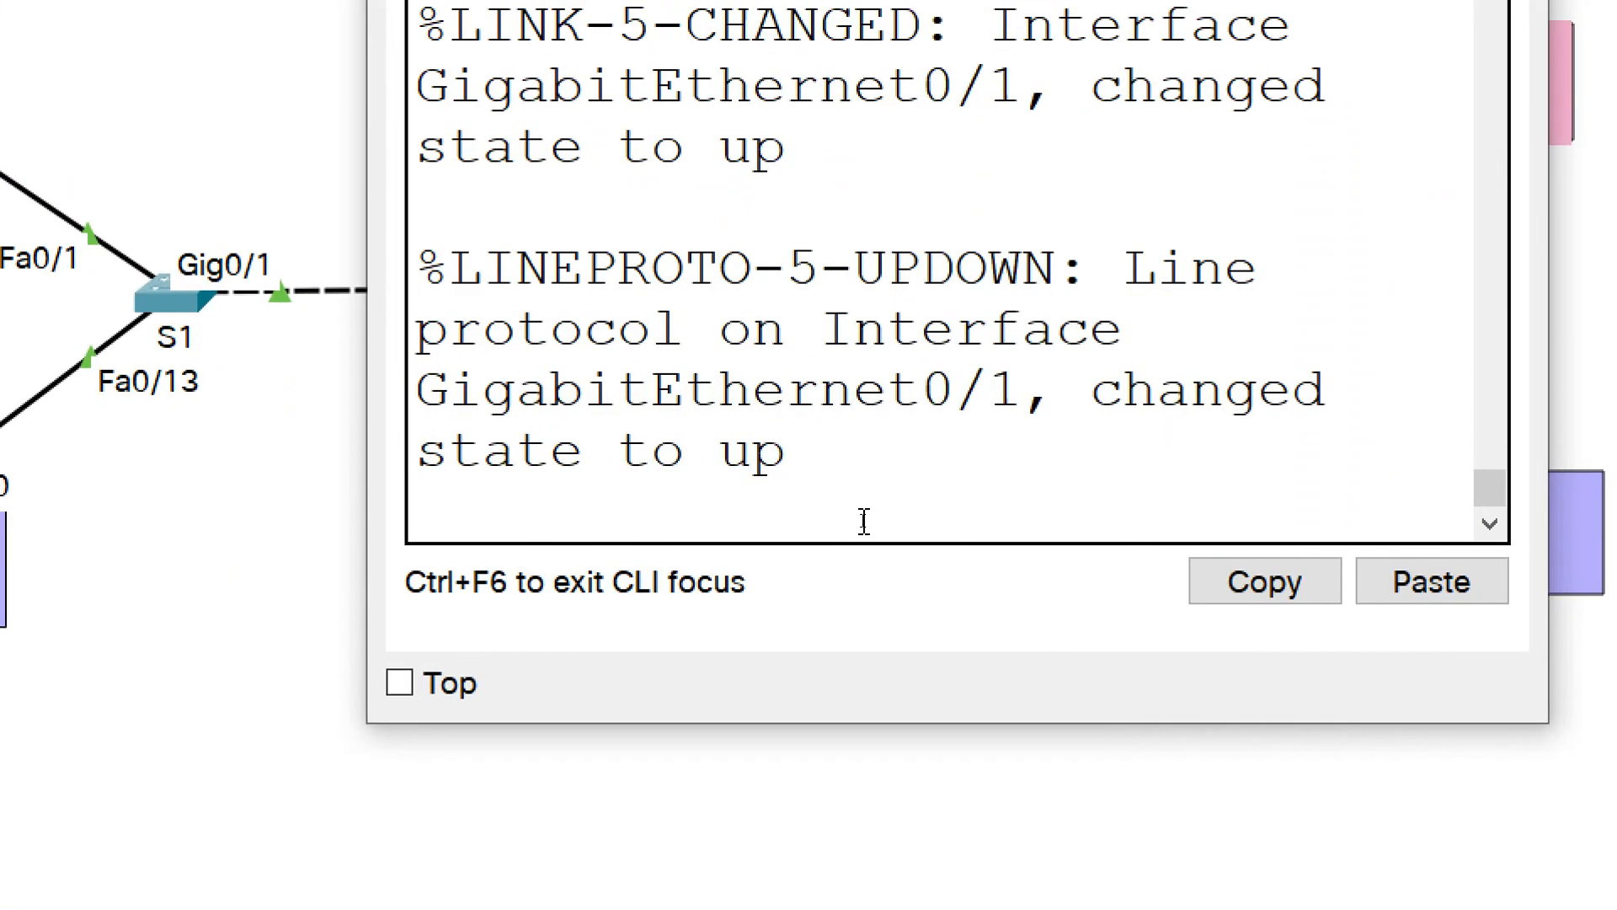
pyautogui.press('Return')
pyautogui.write('enable')
pyautogui.press('Return')
pyautogui.write('con')
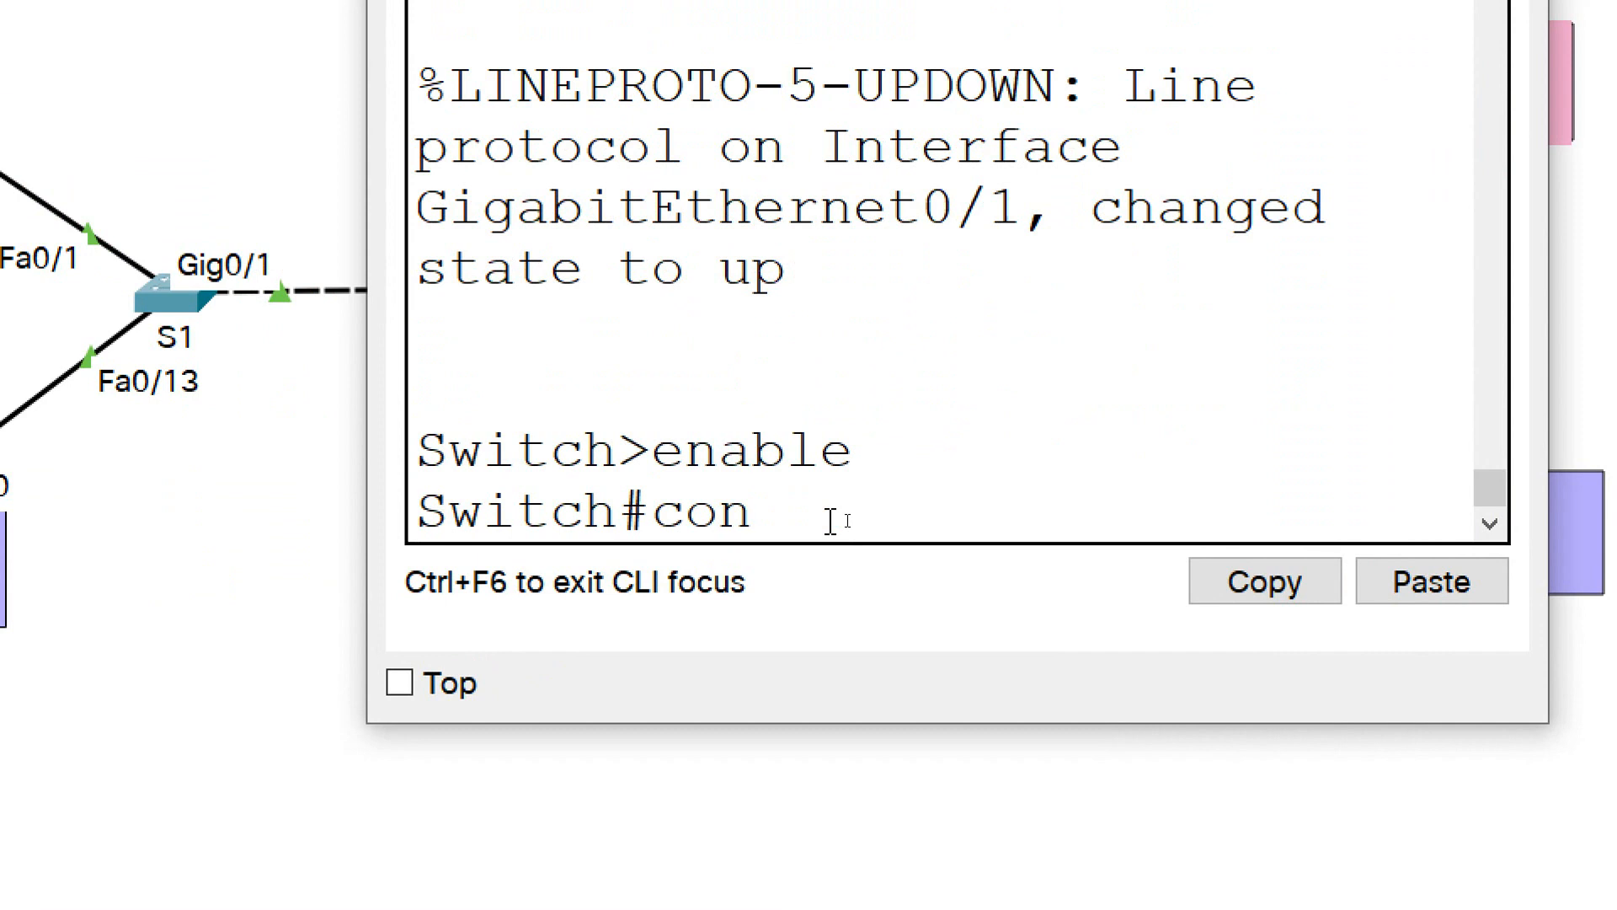
pyautogui.write('f t')
pyautogui.press('Return')
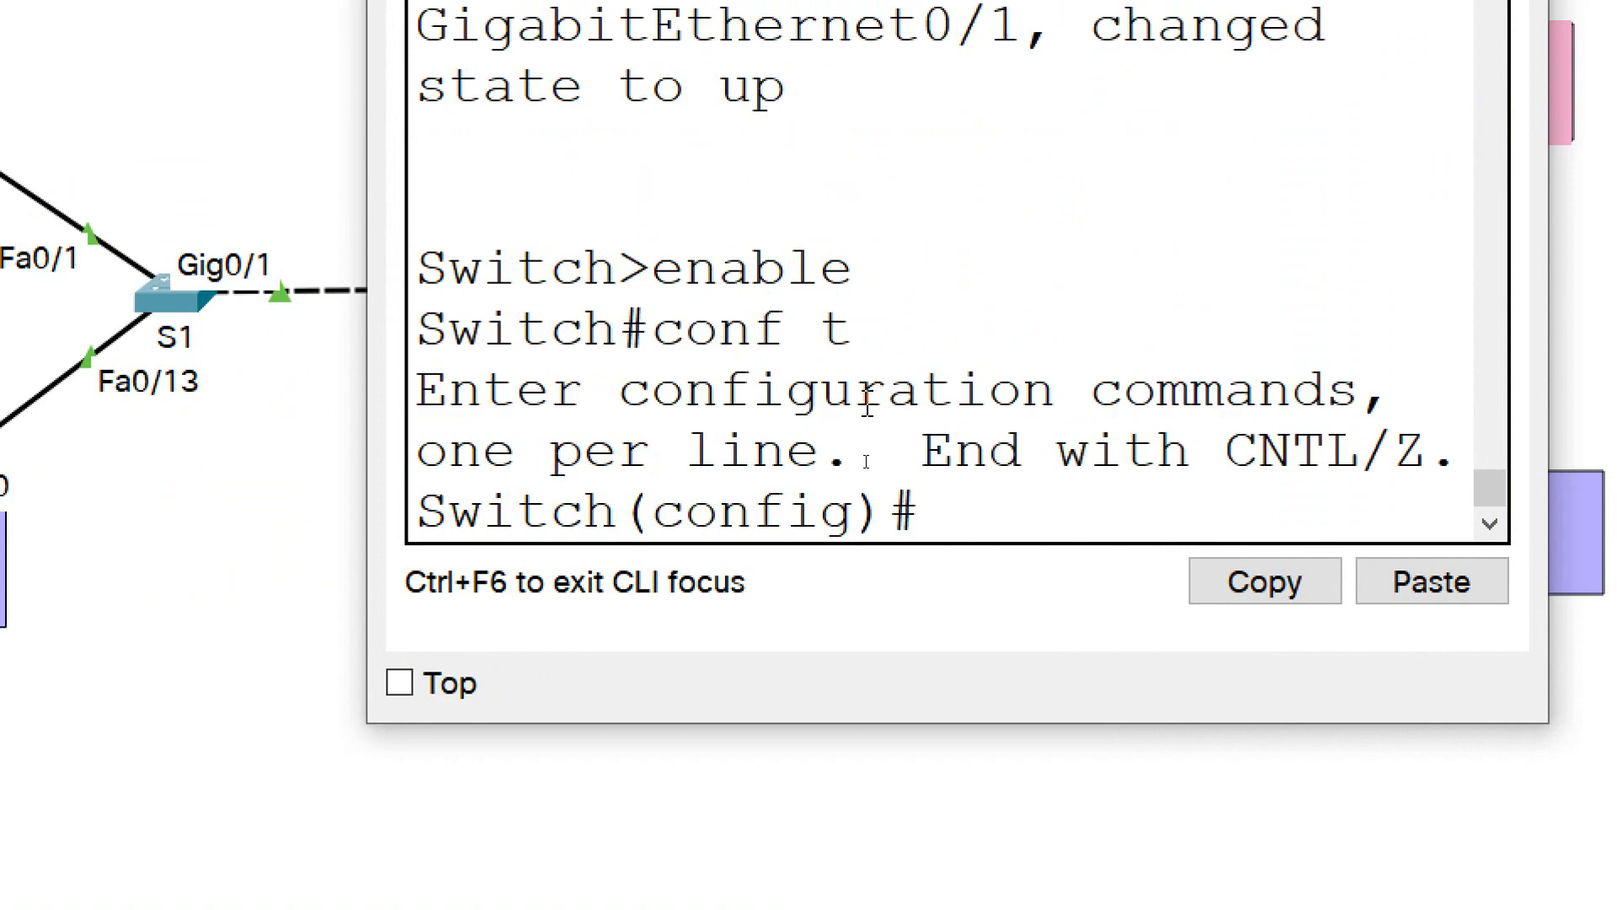
# Set the second switch's hostname to S2
pyautogui.write('hos')
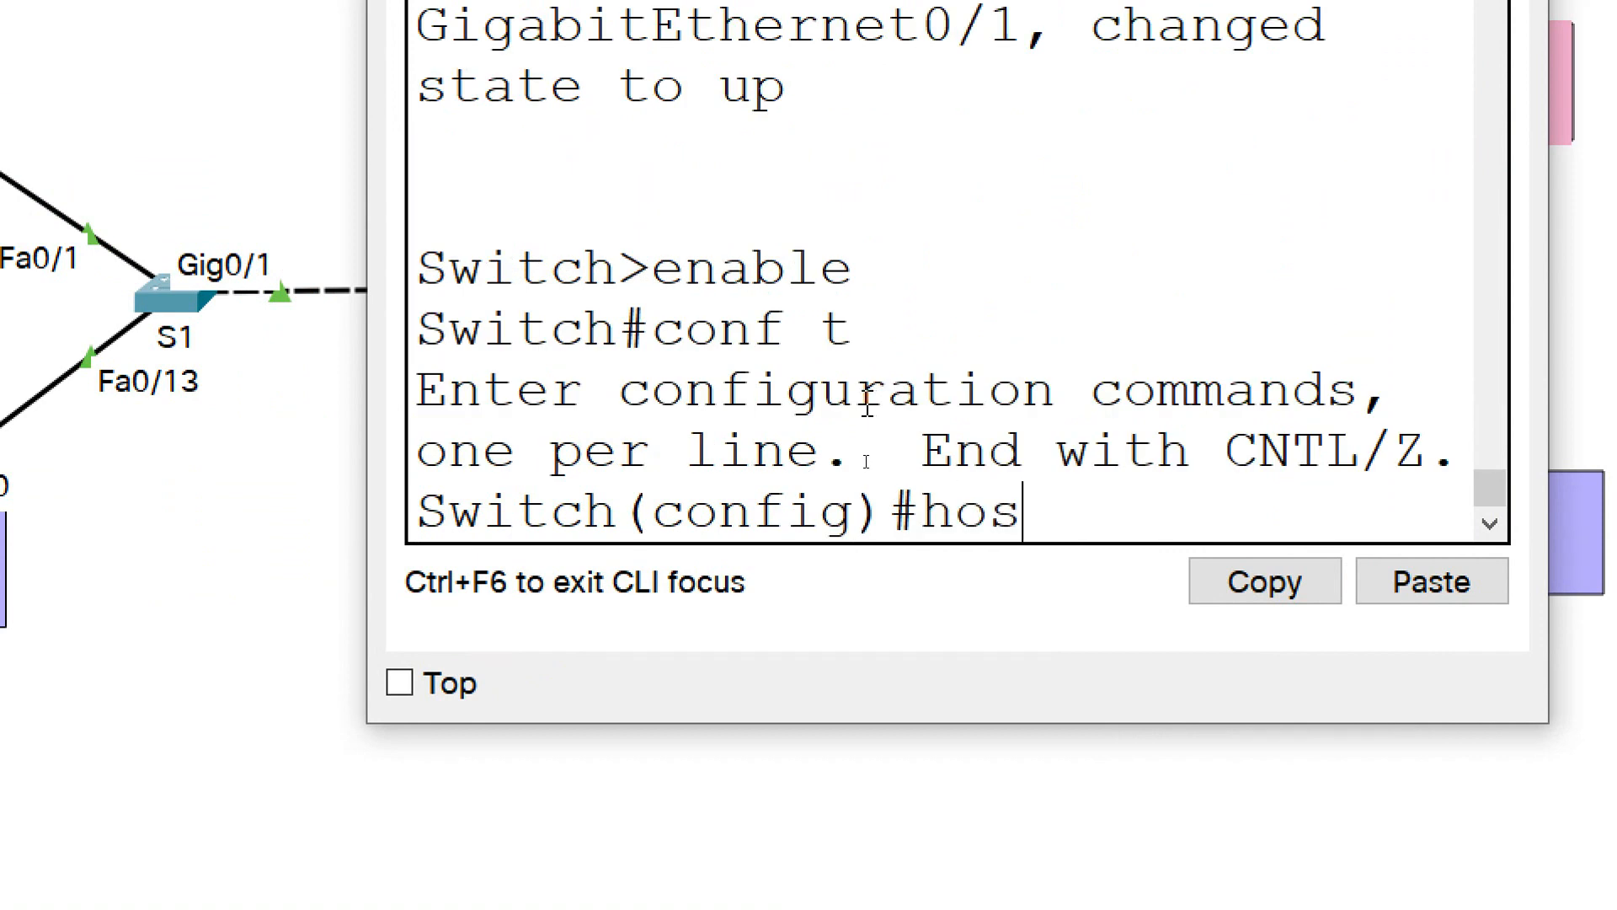
pyautogui.write('tname S2')
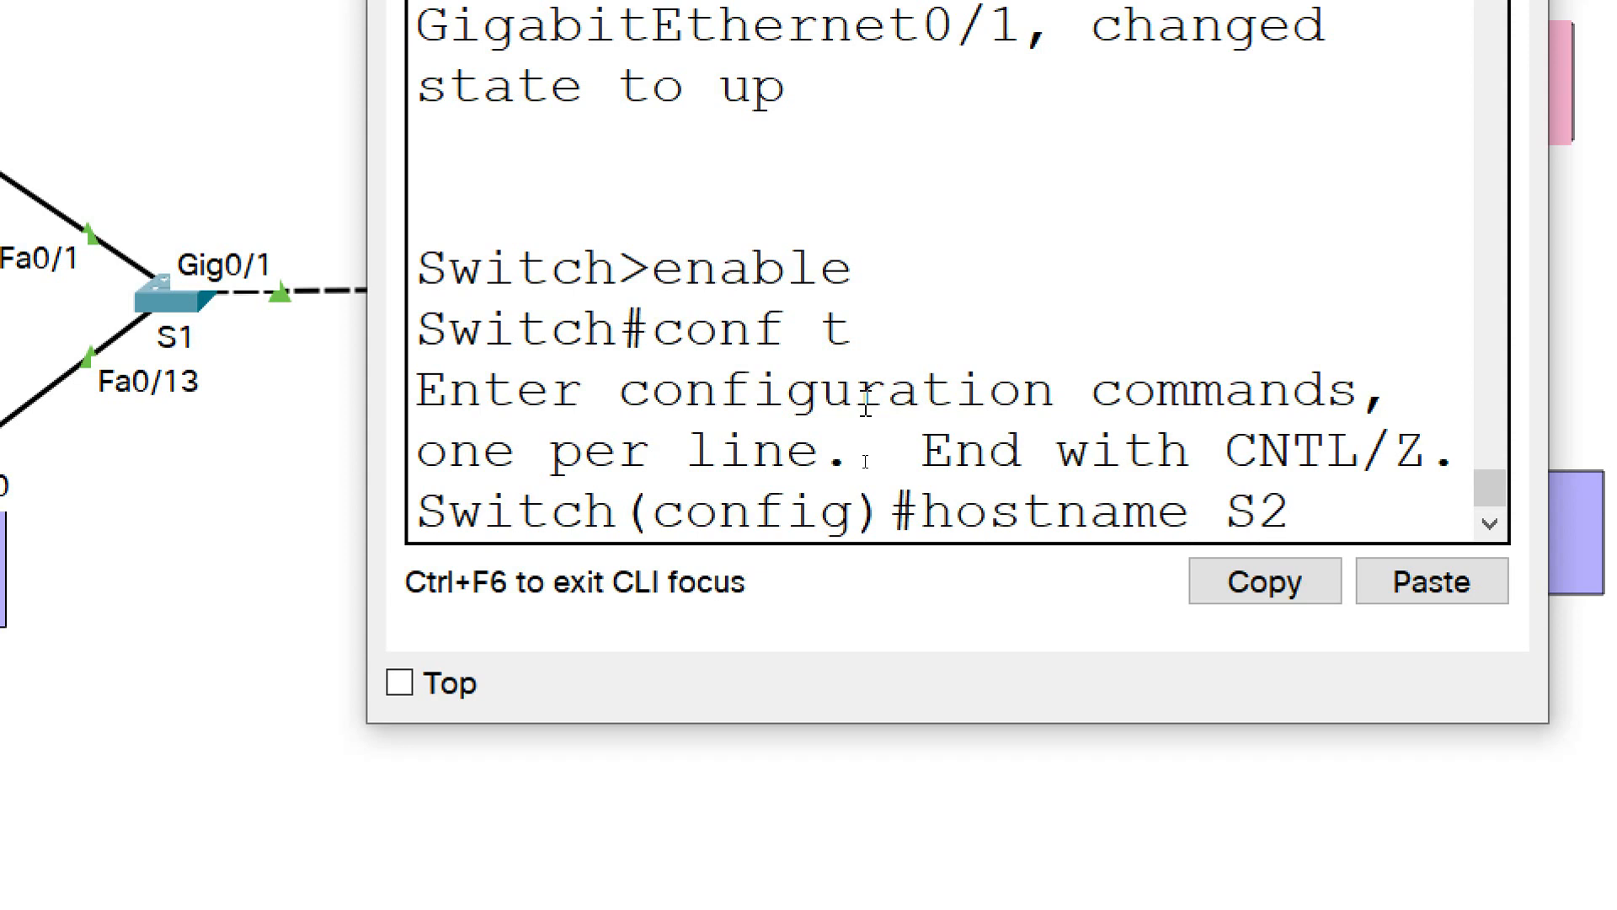
pyautogui.press('Return')
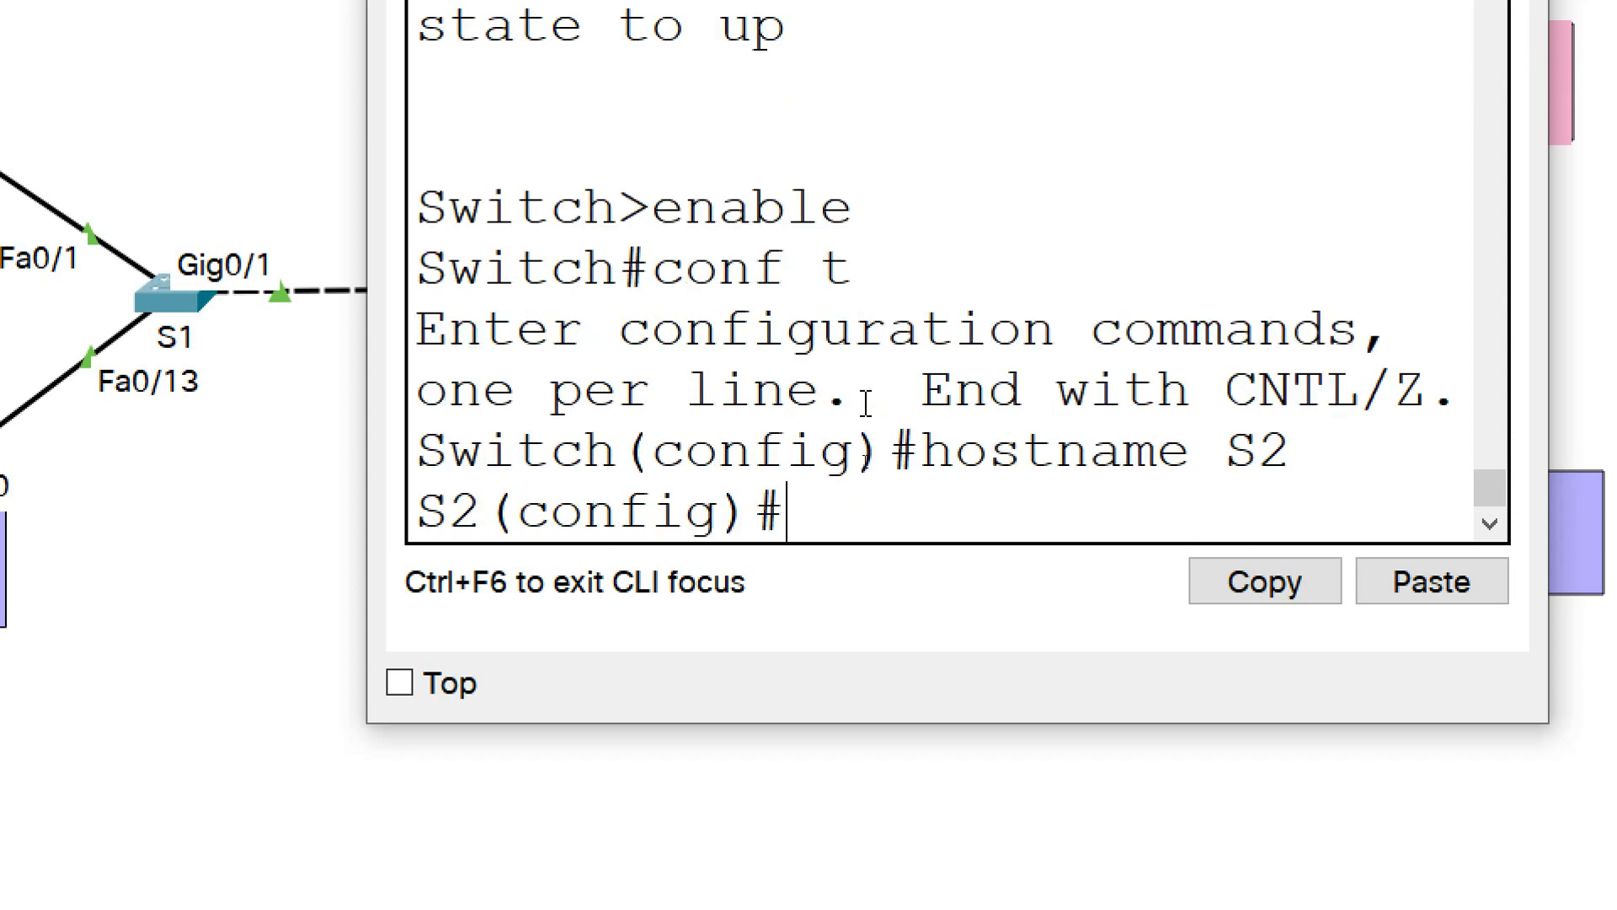
# Create VLAN 10 on S2 and name it IT
pyautogui.write('vlan 10')
pyautogui.press('Return')
pyautogui.write('name IT')
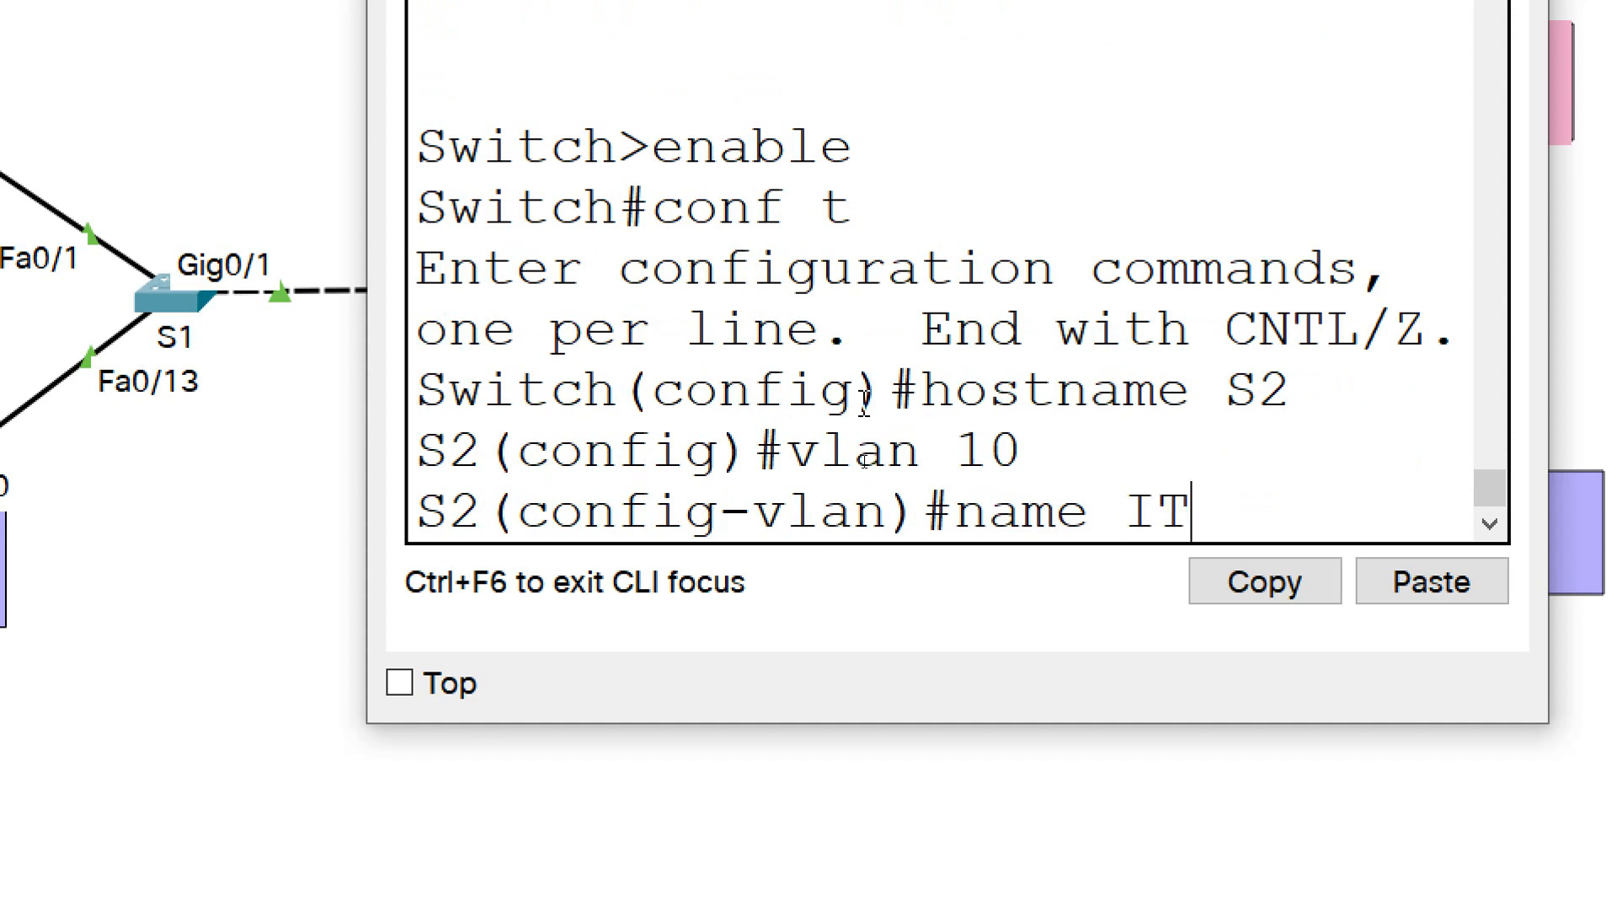
pyautogui.press('Return')
# Create VLAN 20 on S2 and name it HR
pyautogui.write('vlan 20')
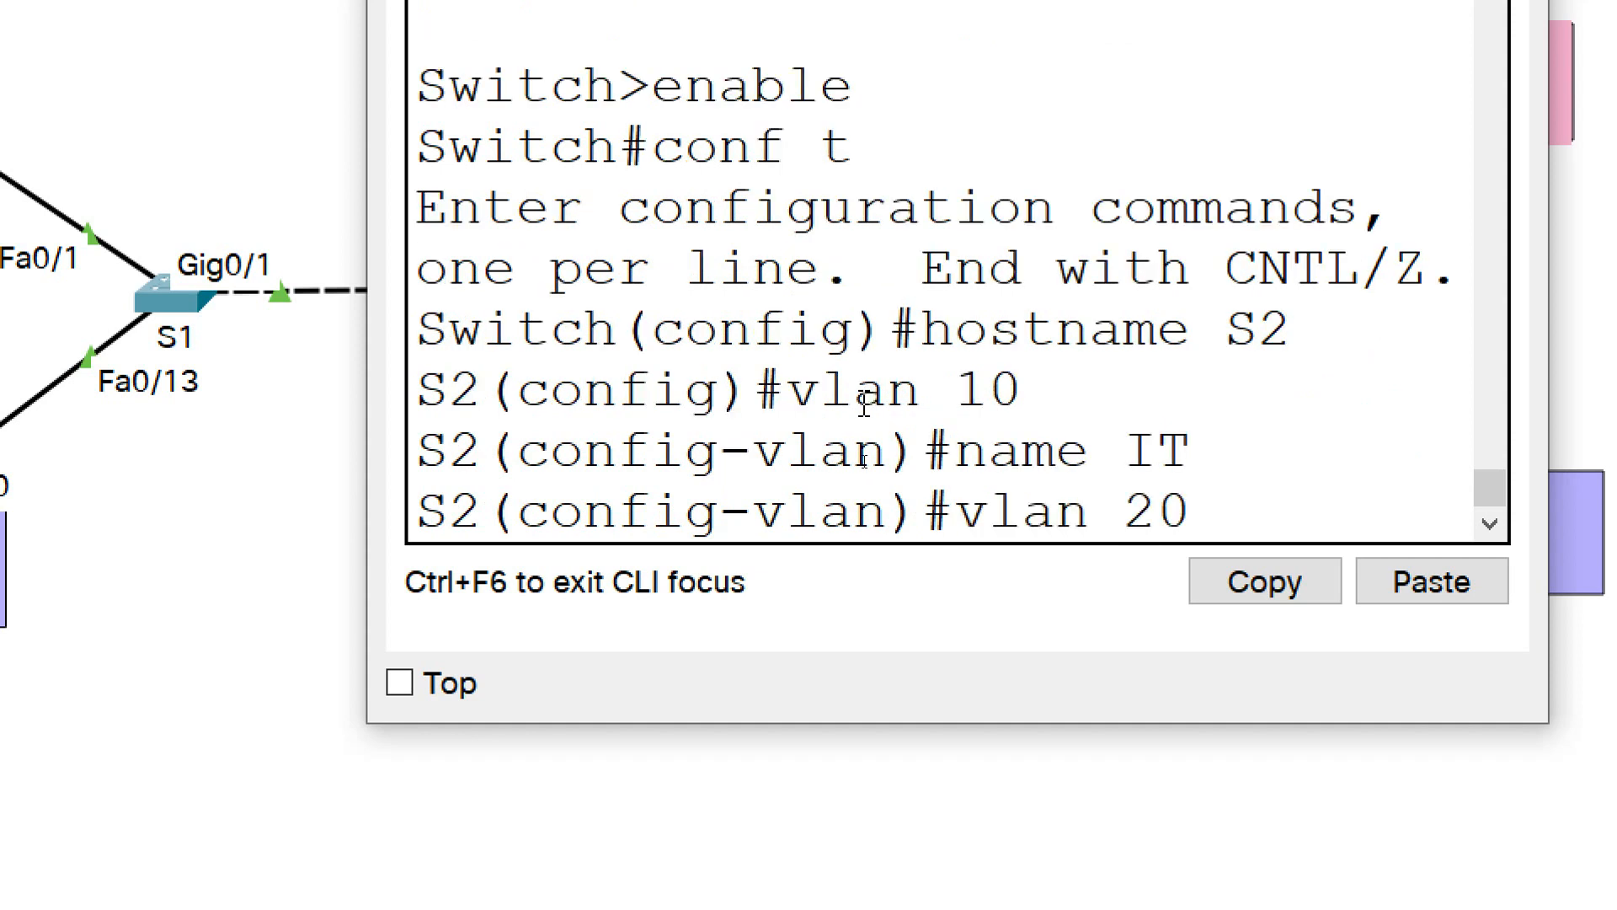
pyautogui.press('Return')
pyautogui.write('name ')
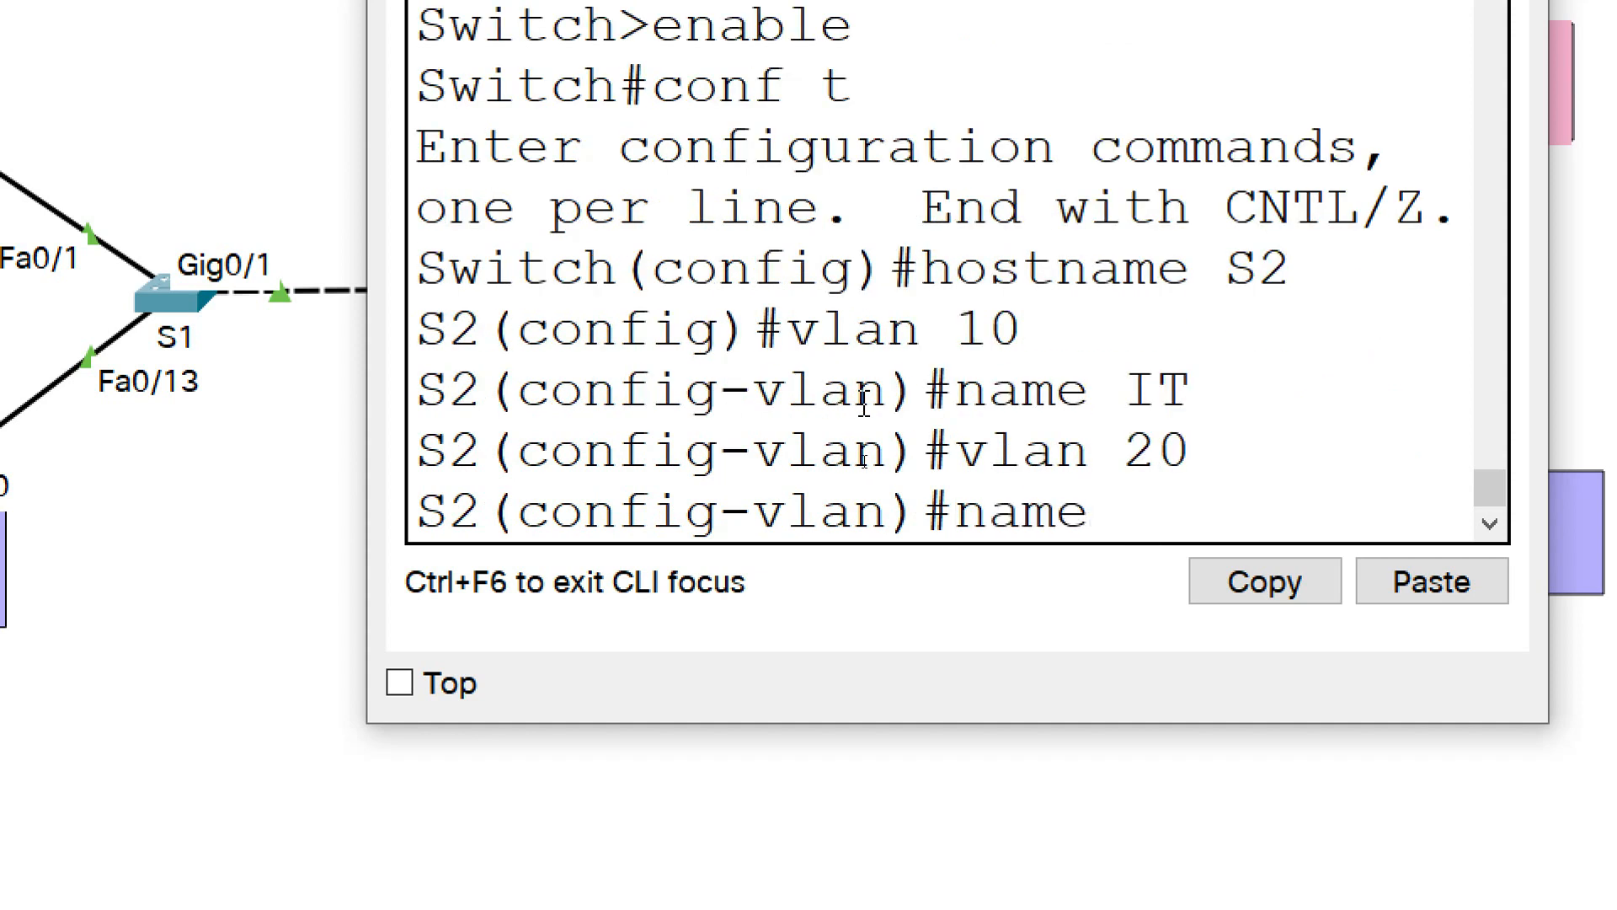
pyautogui.write('HR')
pyautogui.press('Return')
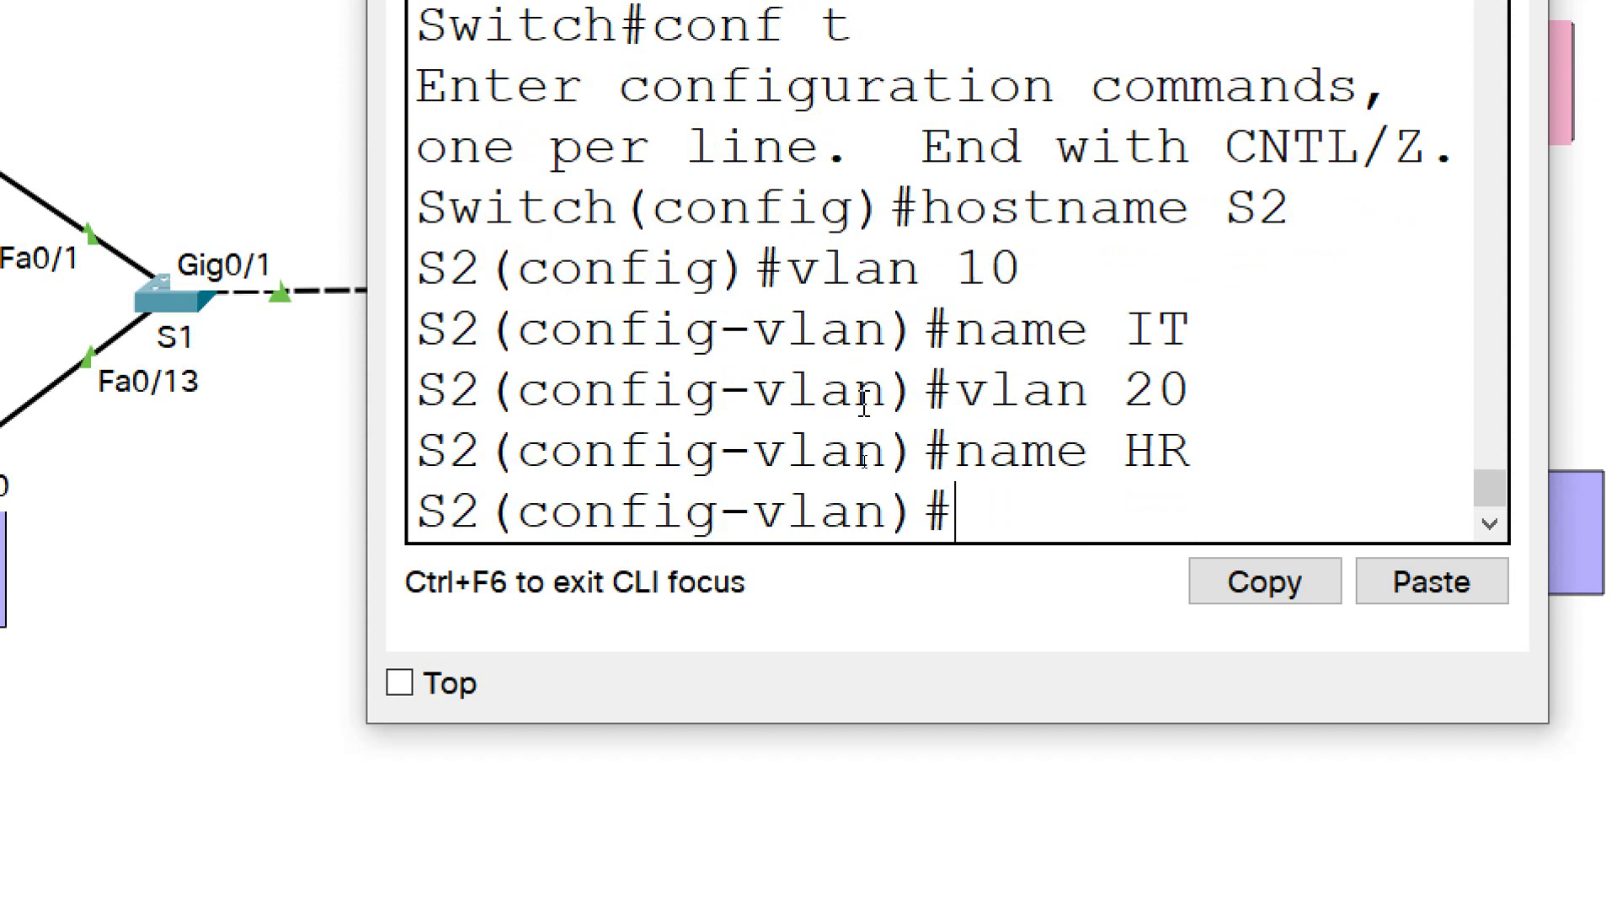
# Select interface range fa0/1-12 on S2 and set its ports to access mode
pyautogui.write('interface range')
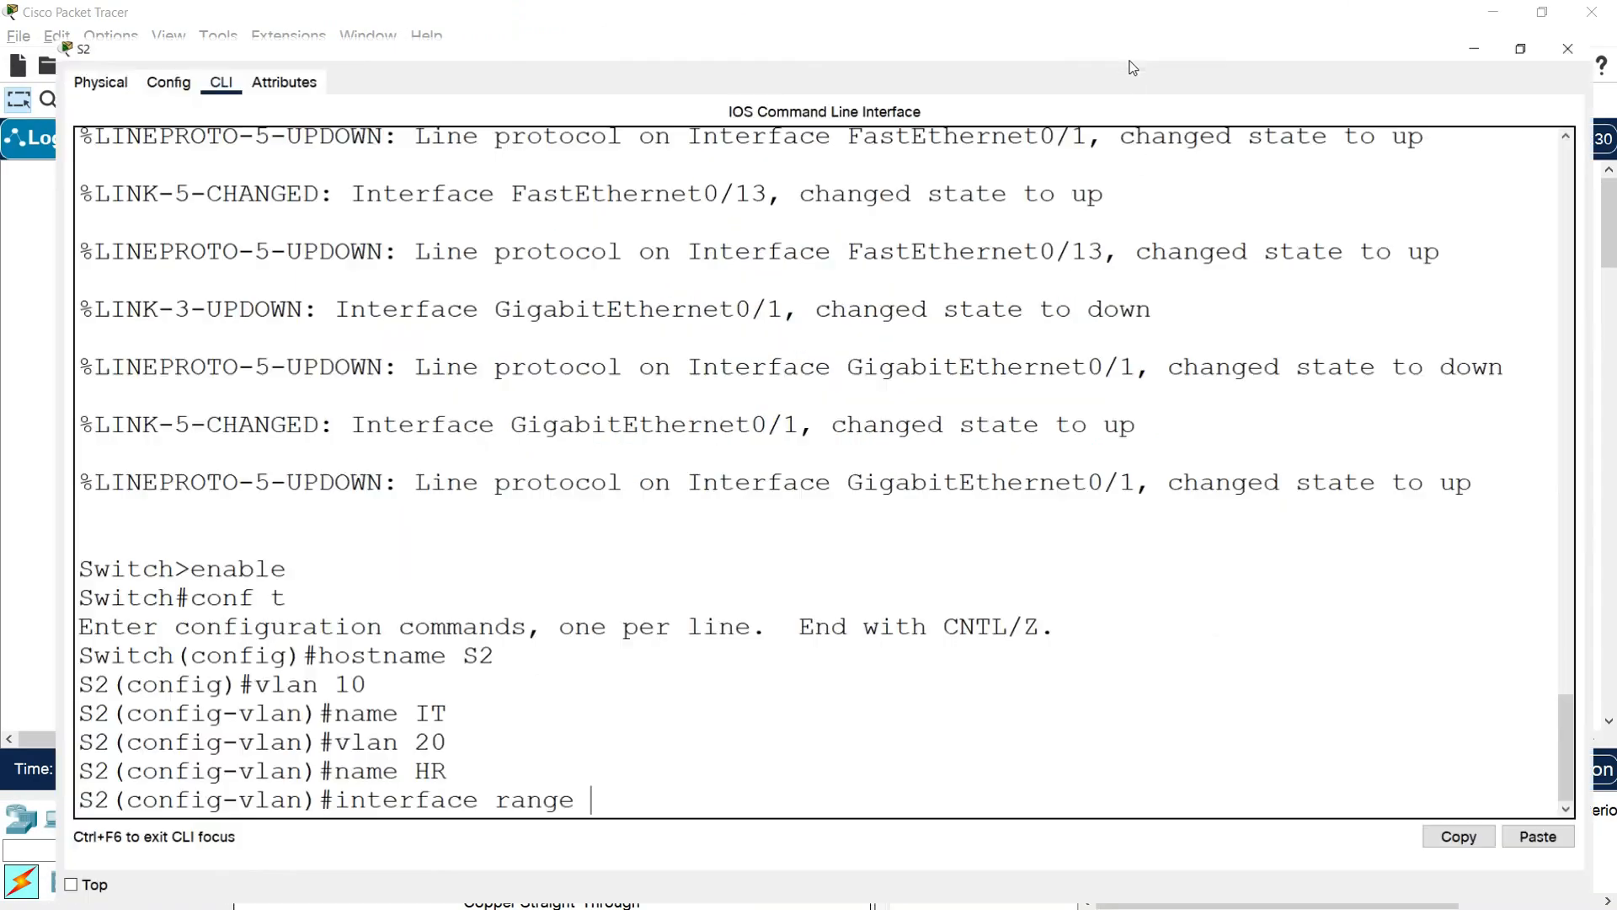
pyautogui.click(1131, 56)
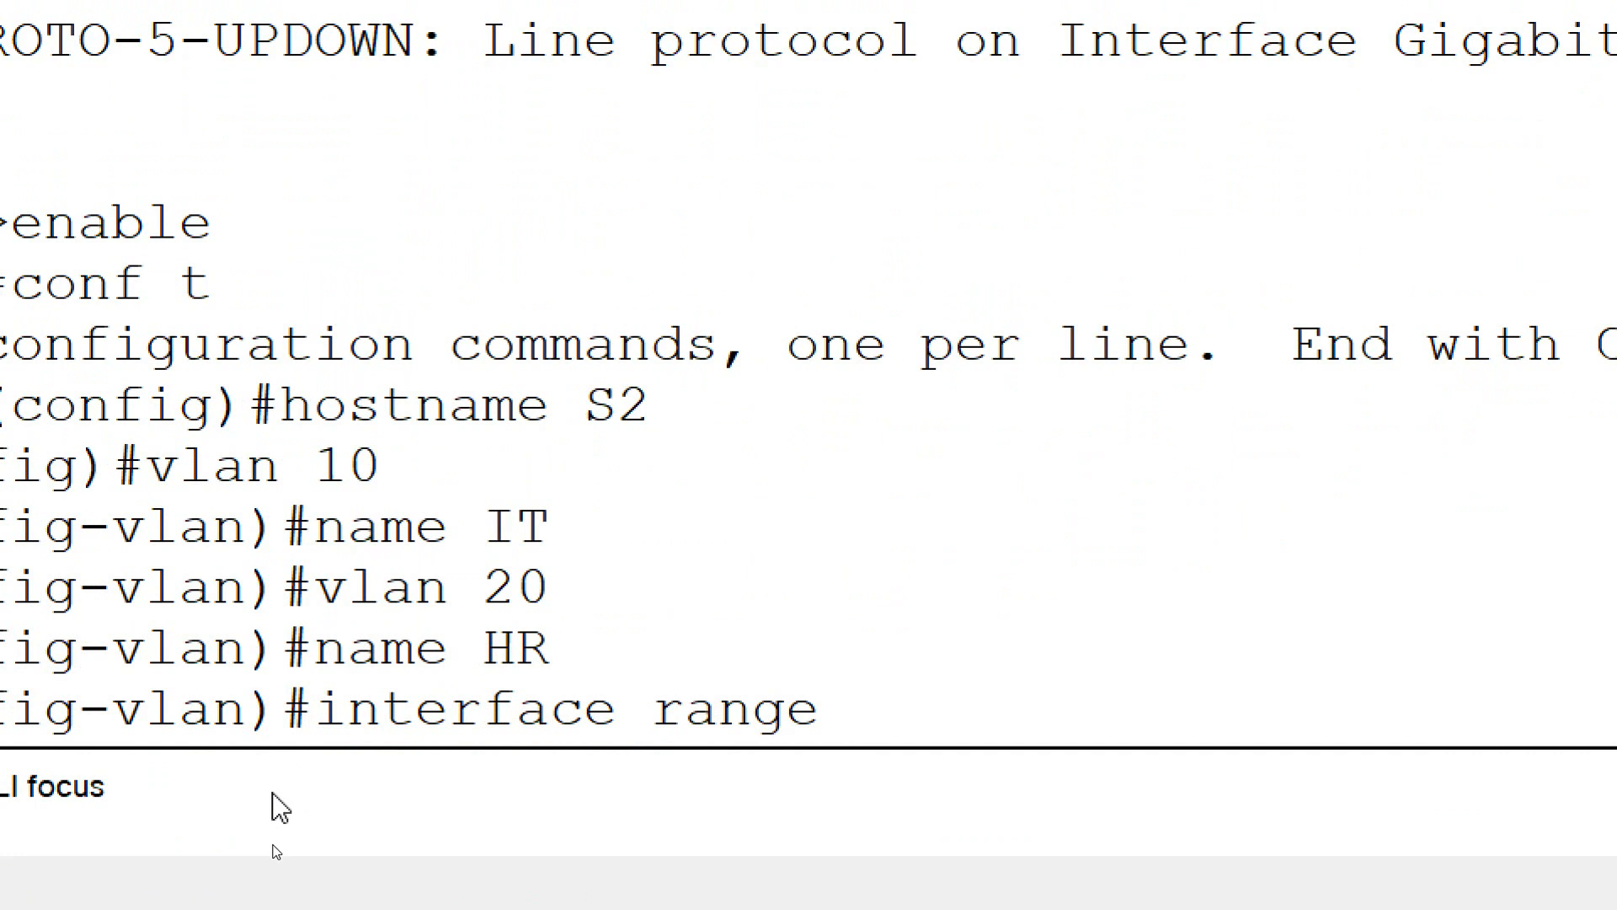
pyautogui.write('fa0/1-12')
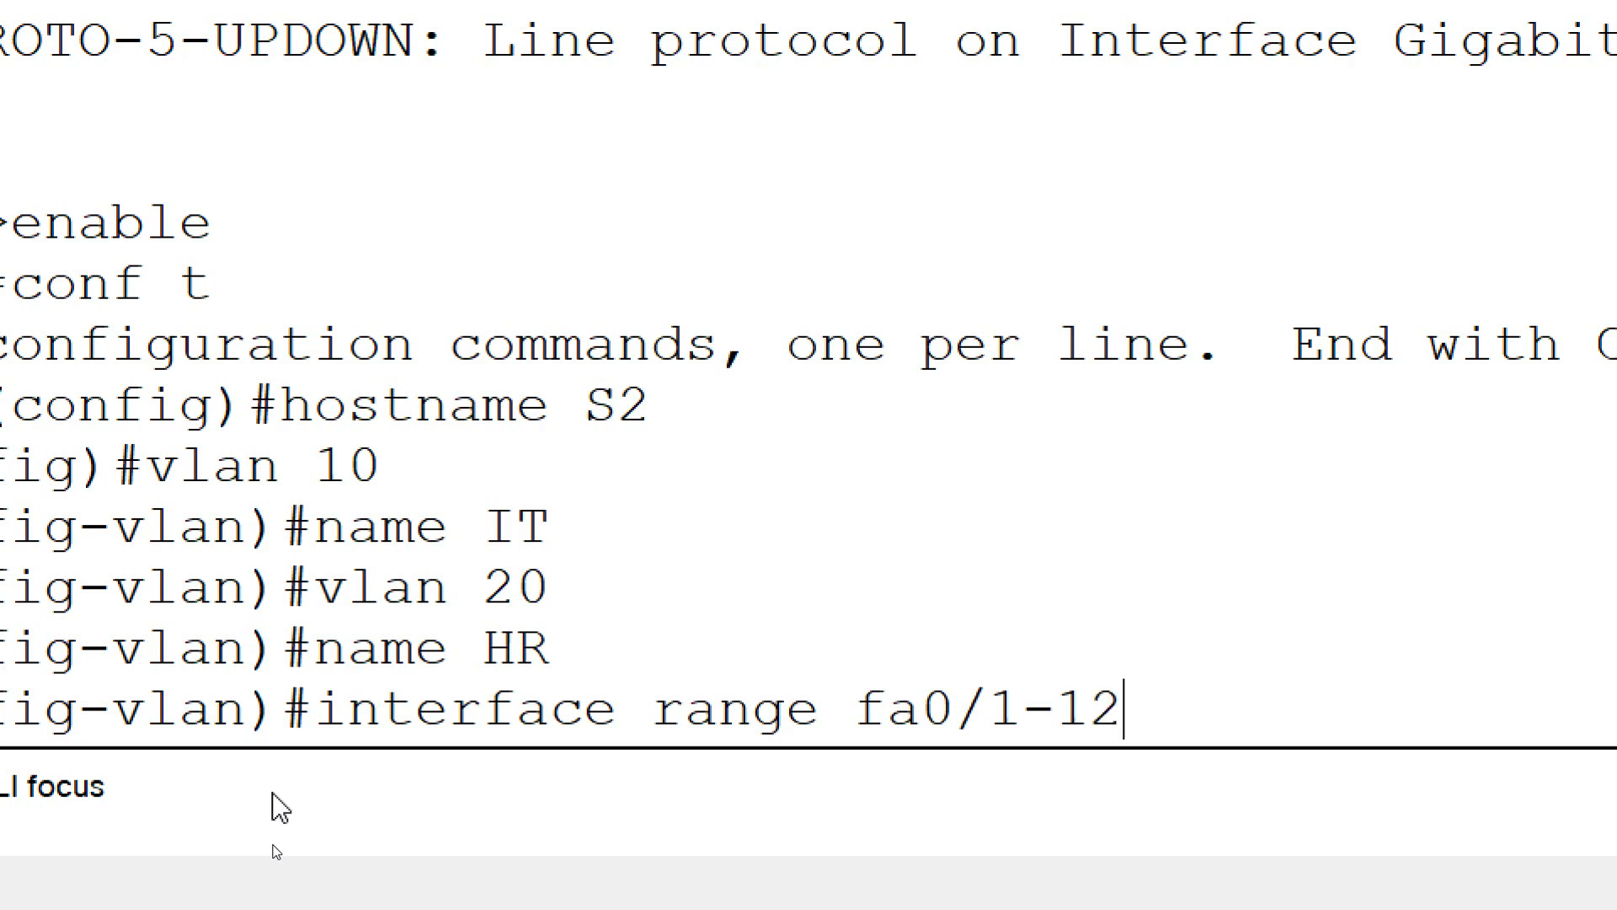
pyautogui.press('Return')
pyautogui.write('switch')
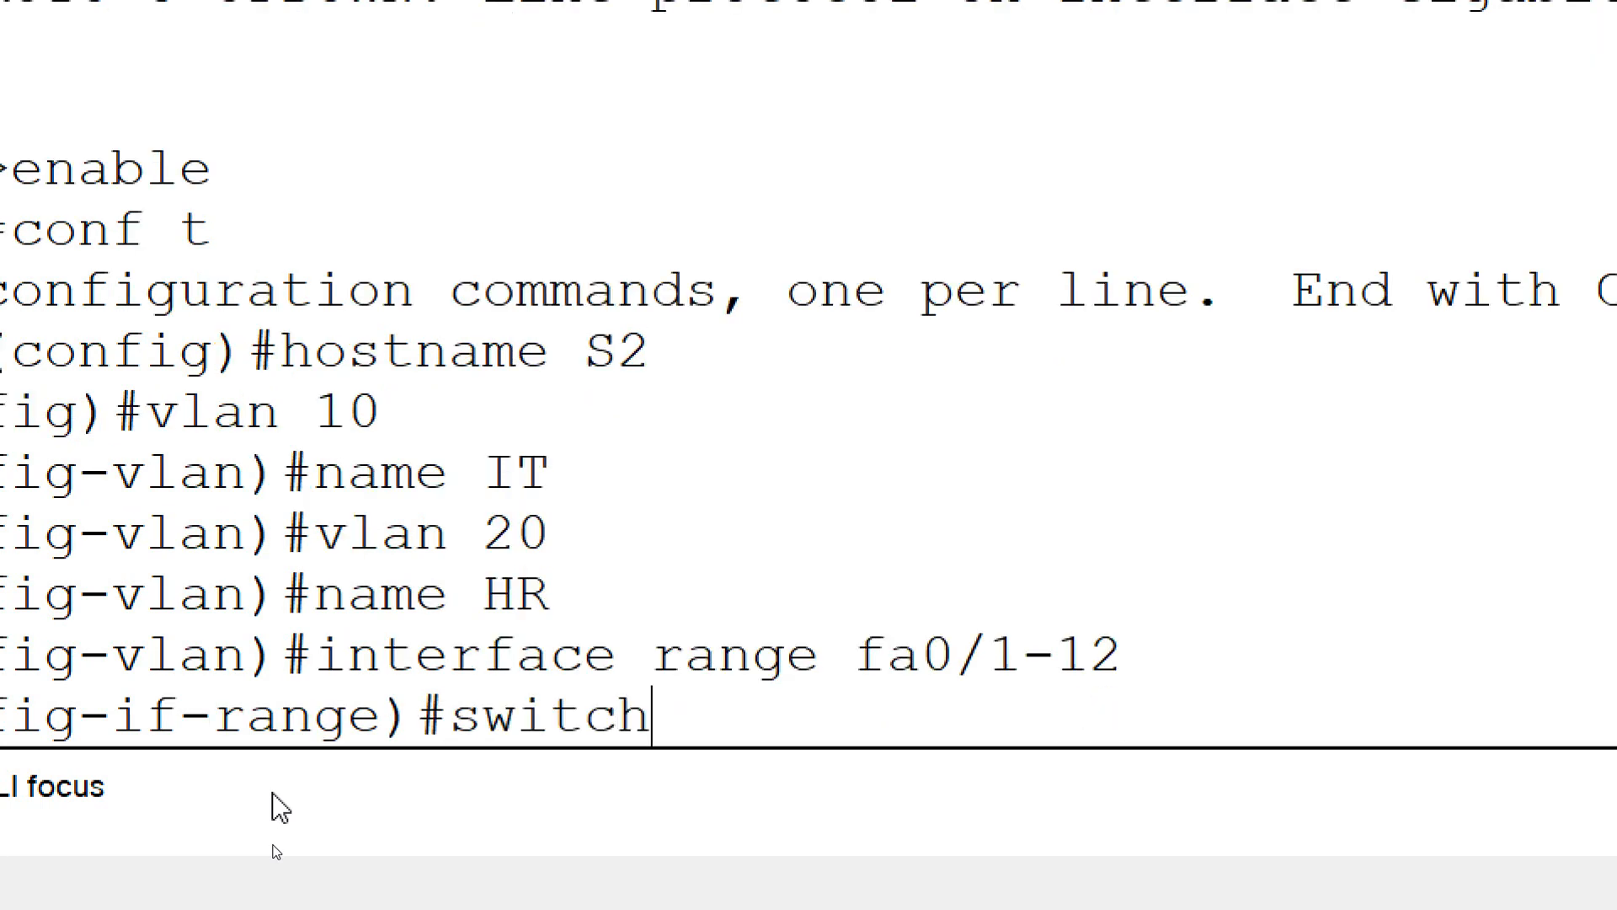
pyautogui.write('port mo')
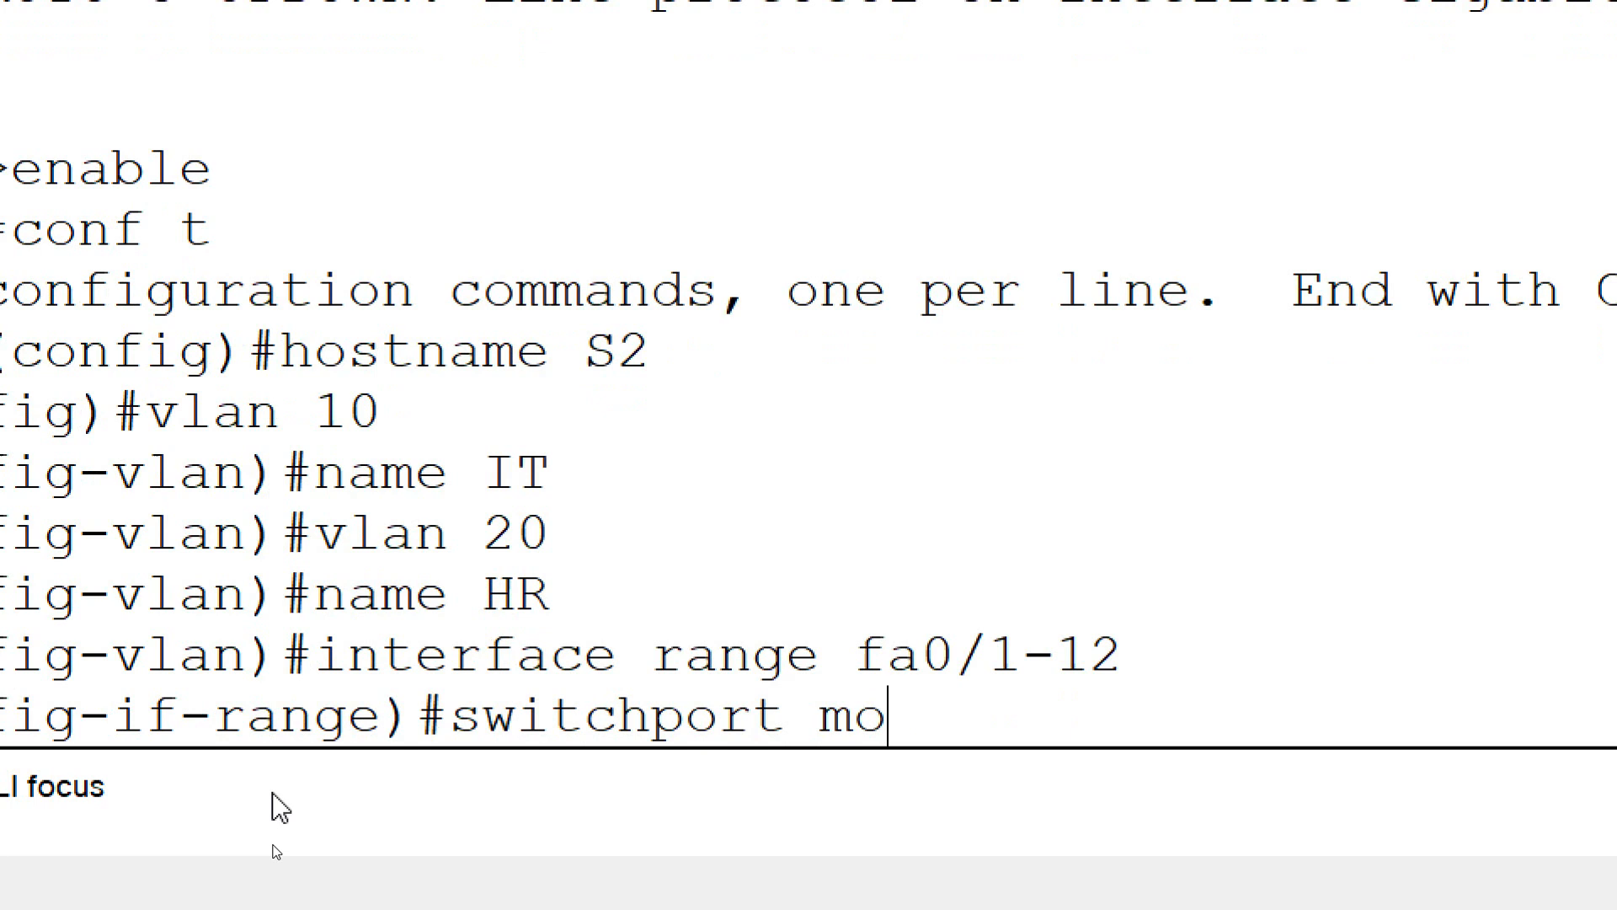
pyautogui.write('de accc')
pyautogui.press('BackSpace')
pyautogui.write('e')
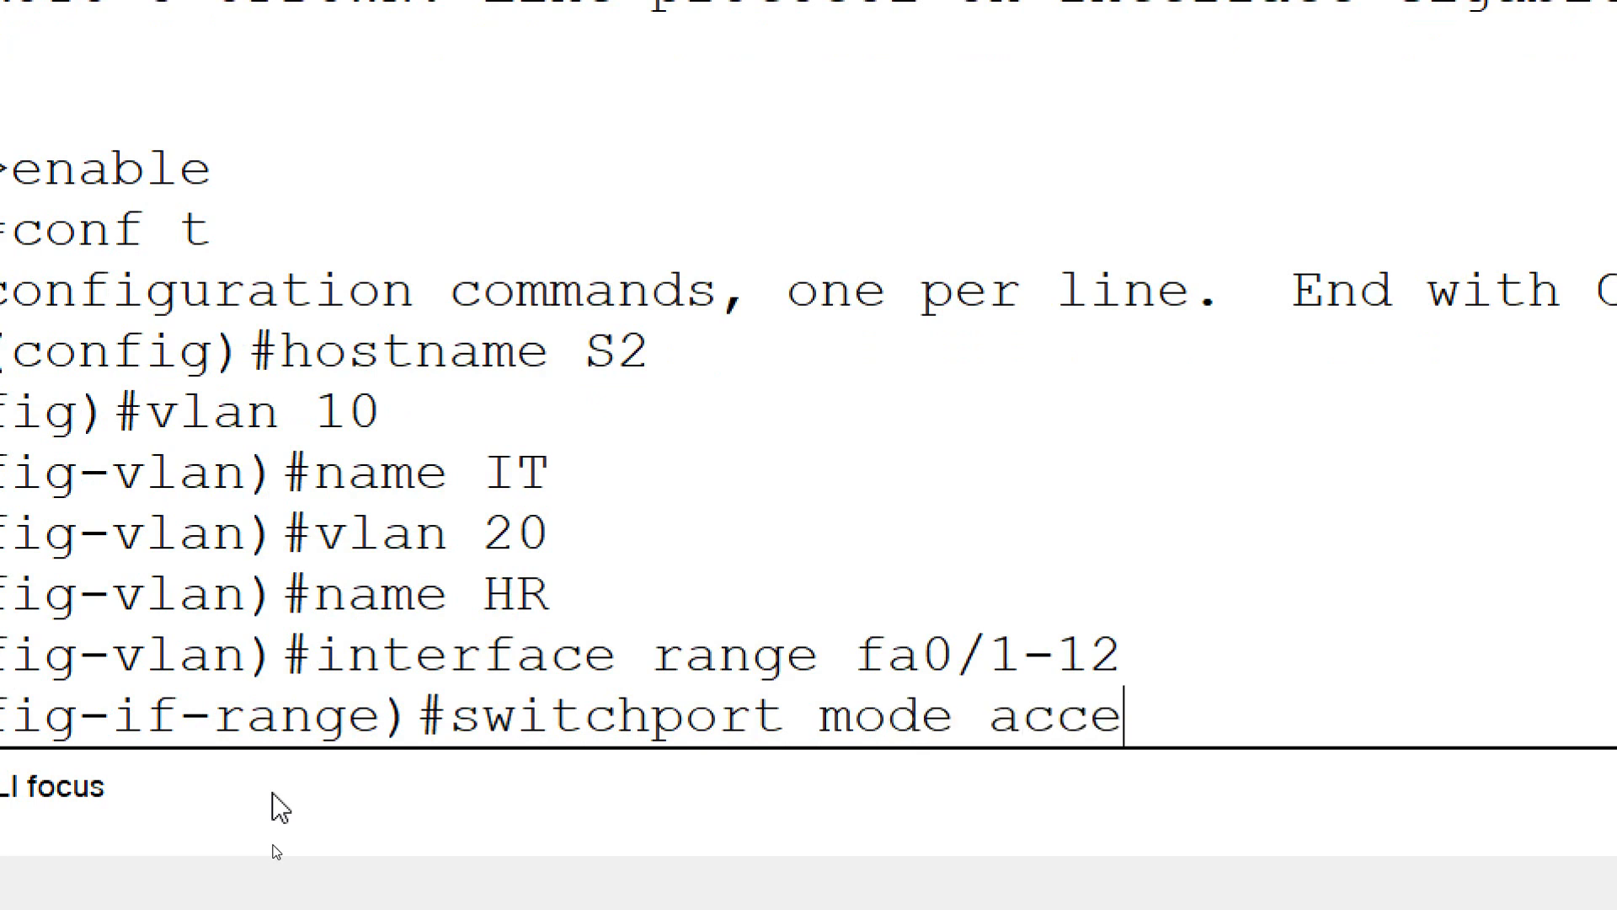
pyautogui.write('ss')
pyautogui.press('Return')
# Assign the selected fa0/1-12 ports on S2 to access VLAN 10
pyautogui.write('switchpor')
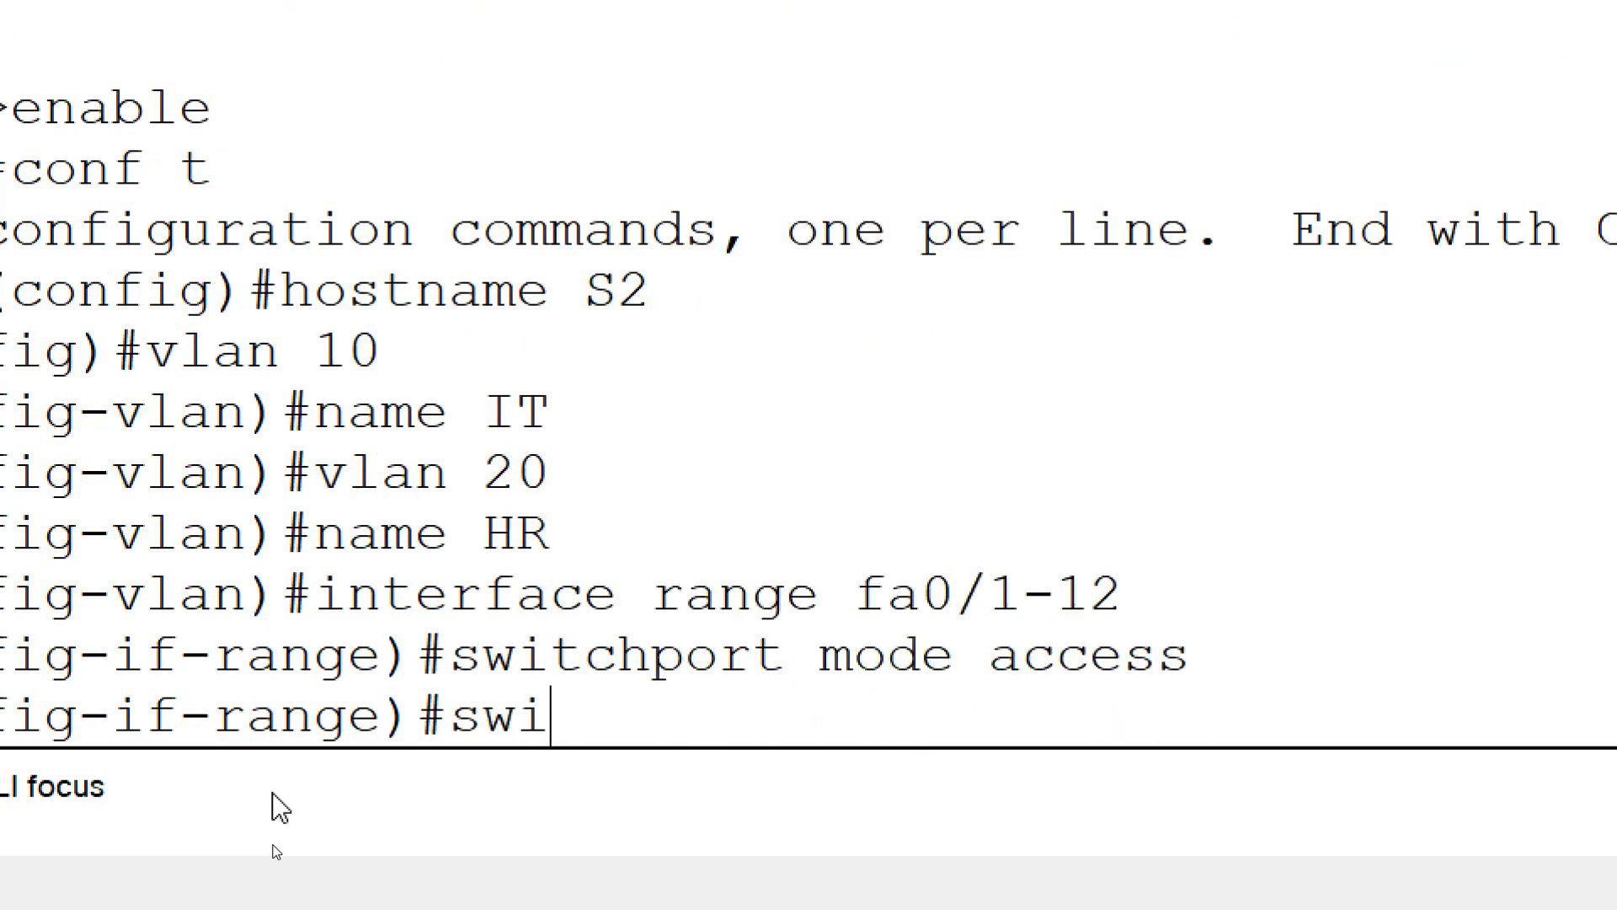
pyautogui.write('t')
pyautogui.write('accce')
pyautogui.press('BackSpace')
pyautogui.press('BackSpace')
pyautogui.press('BackSpace')
pyautogui.press('BackSpace')
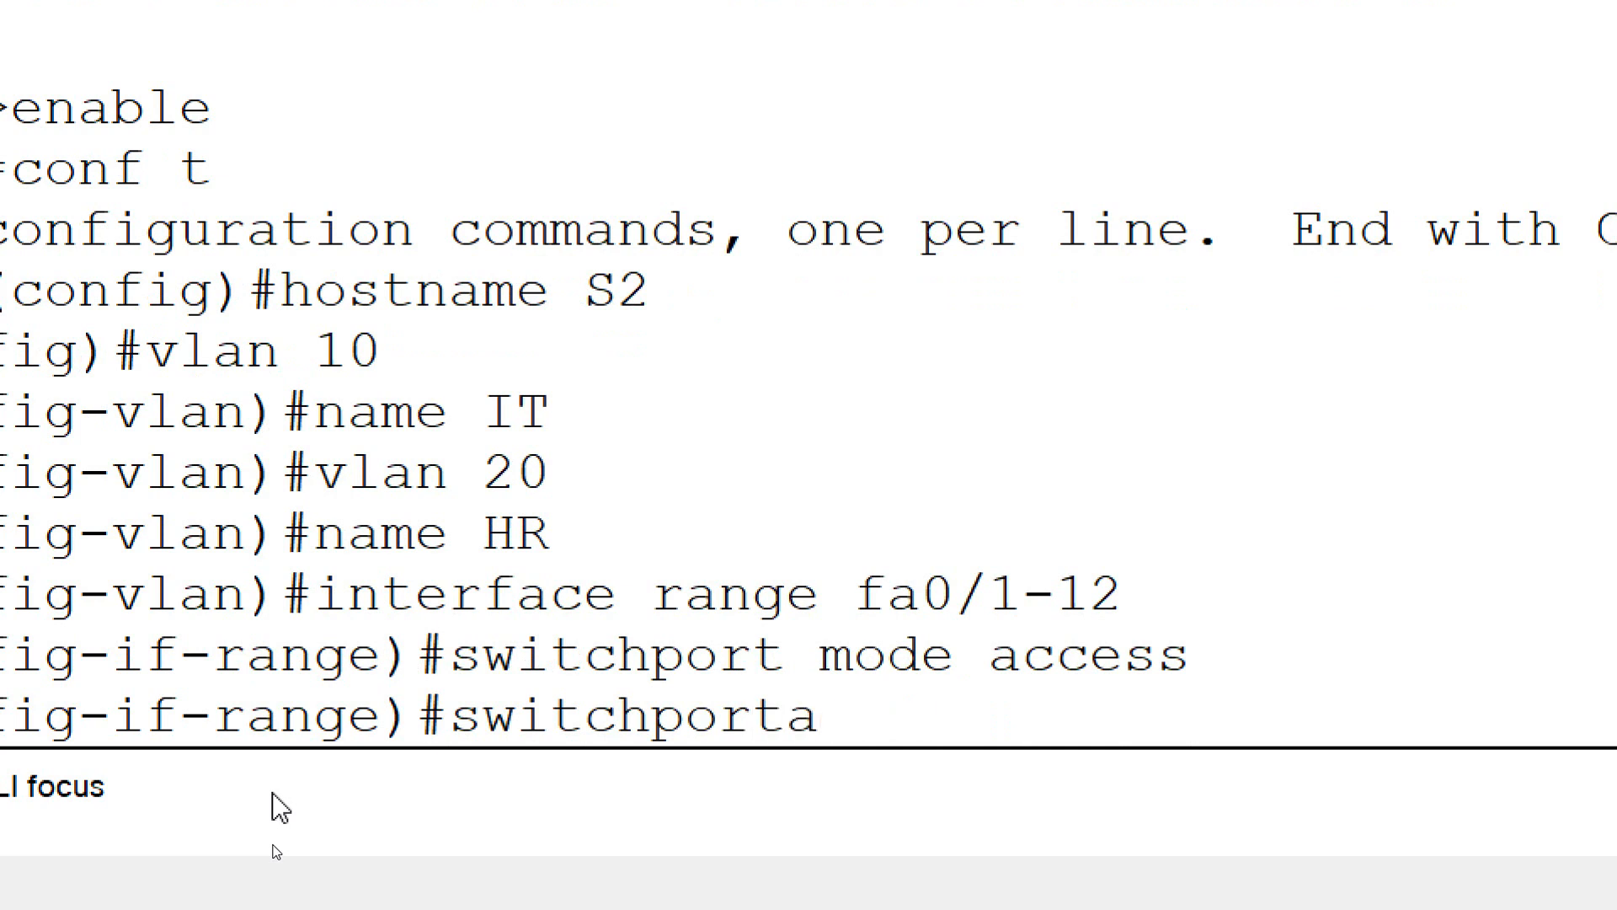
pyautogui.press('BackSpace')
pyautogui.write('accc')
pyautogui.press('BackSpace')
pyautogui.write('ees')
pyautogui.write('n 10')
pyautogui.press('Return')
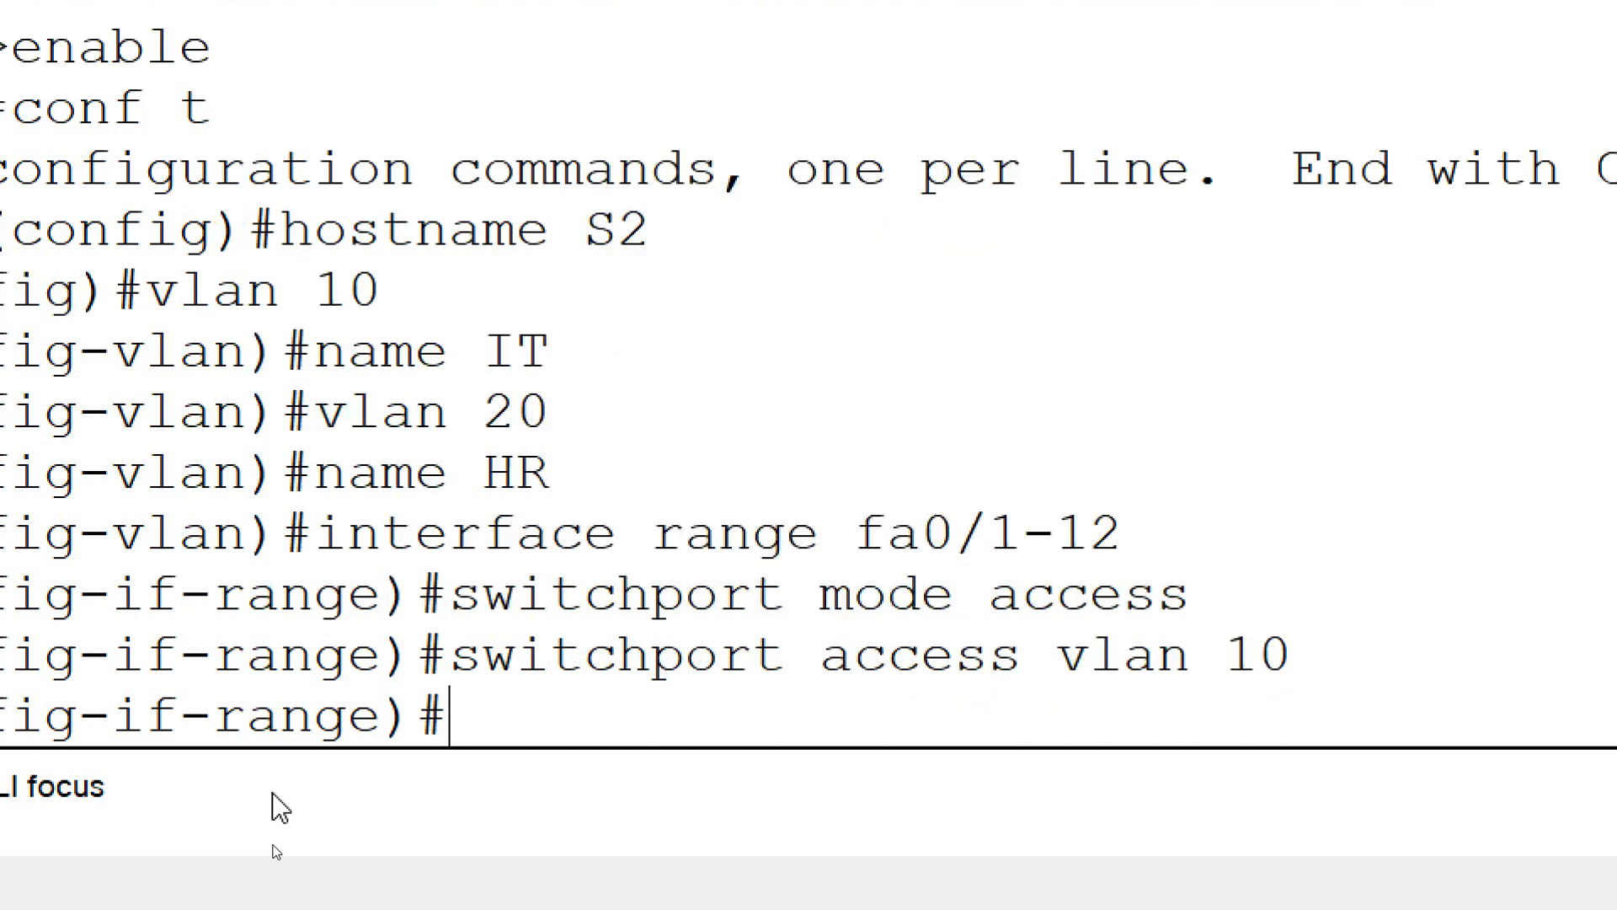
# Select interface range fa0/13-24 on S2 and set its ports to access mode
pyautogui.write('interf')
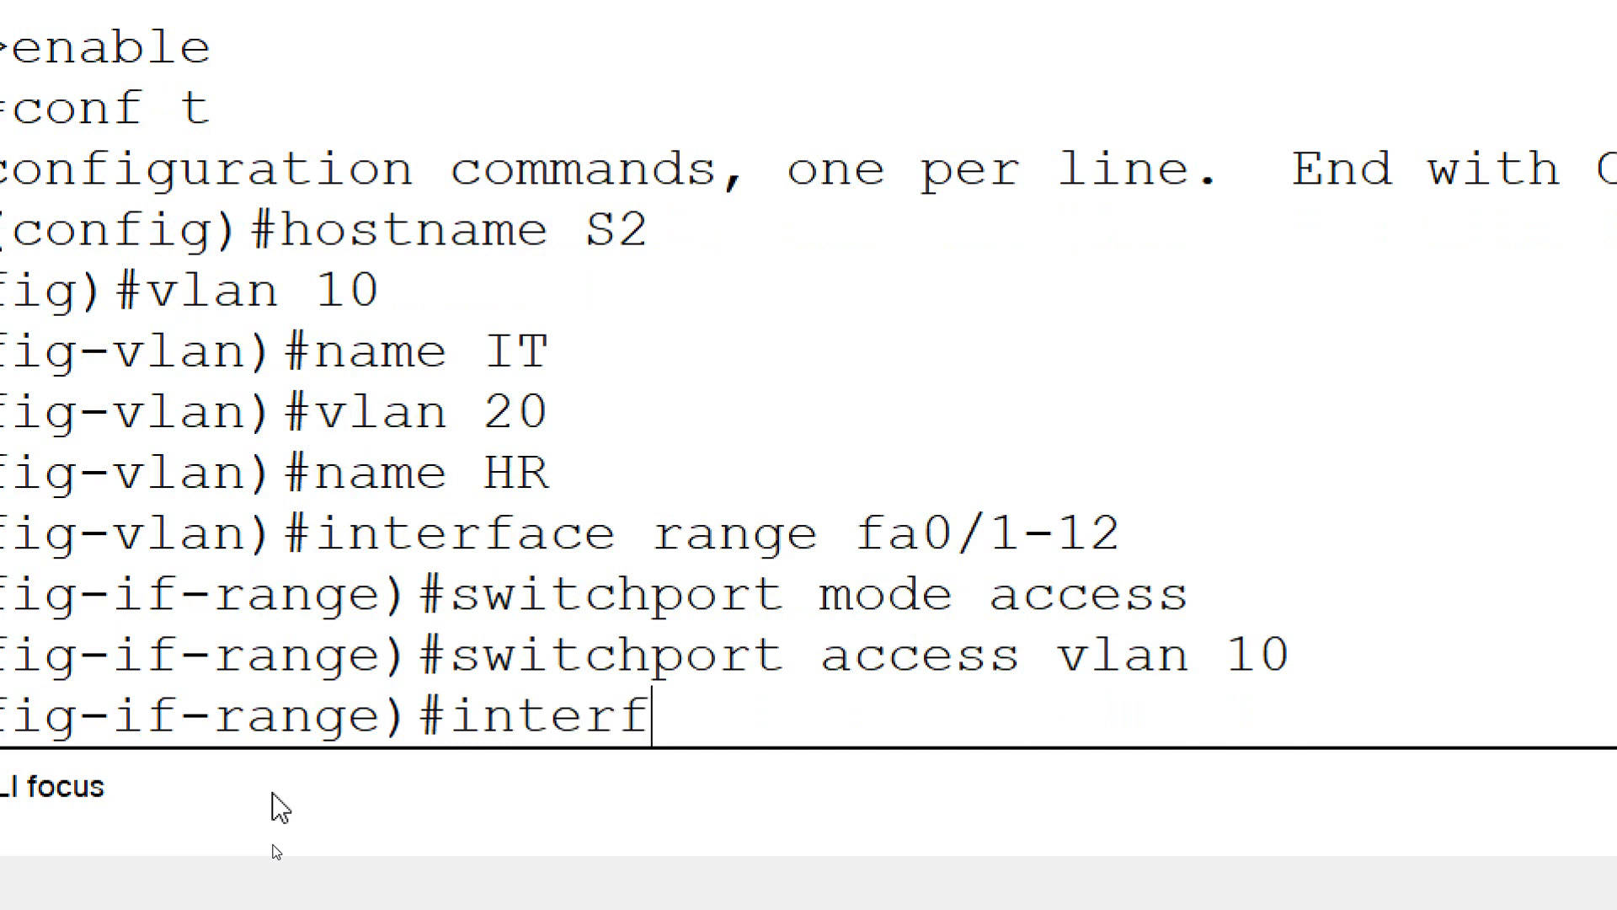
pyautogui.write('ace range fa')
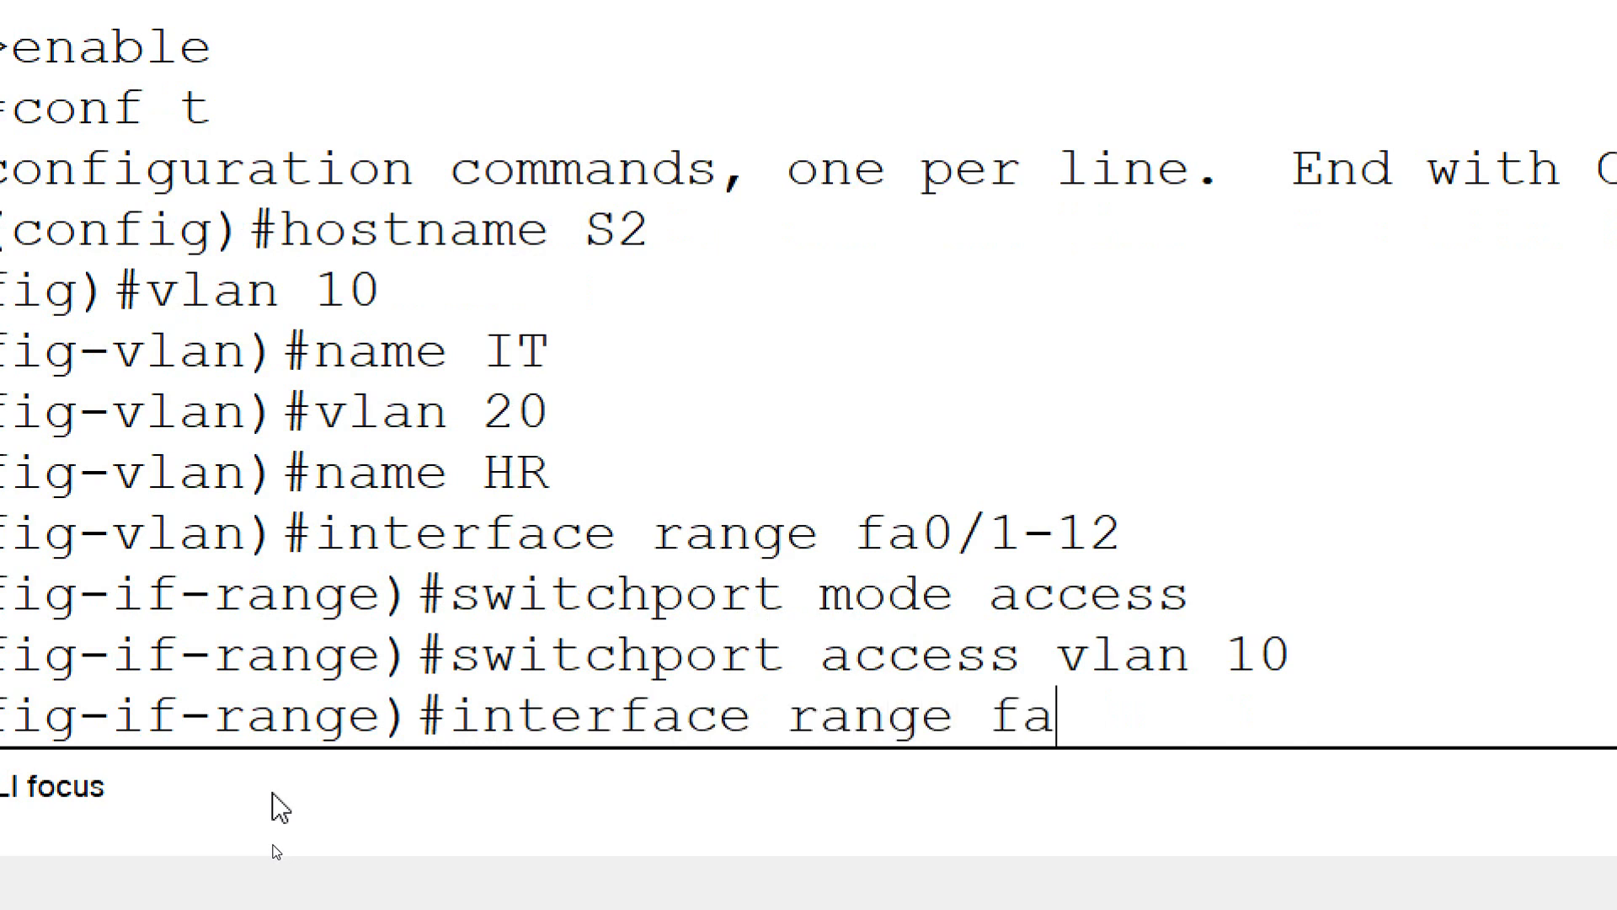
pyautogui.write('0/1')
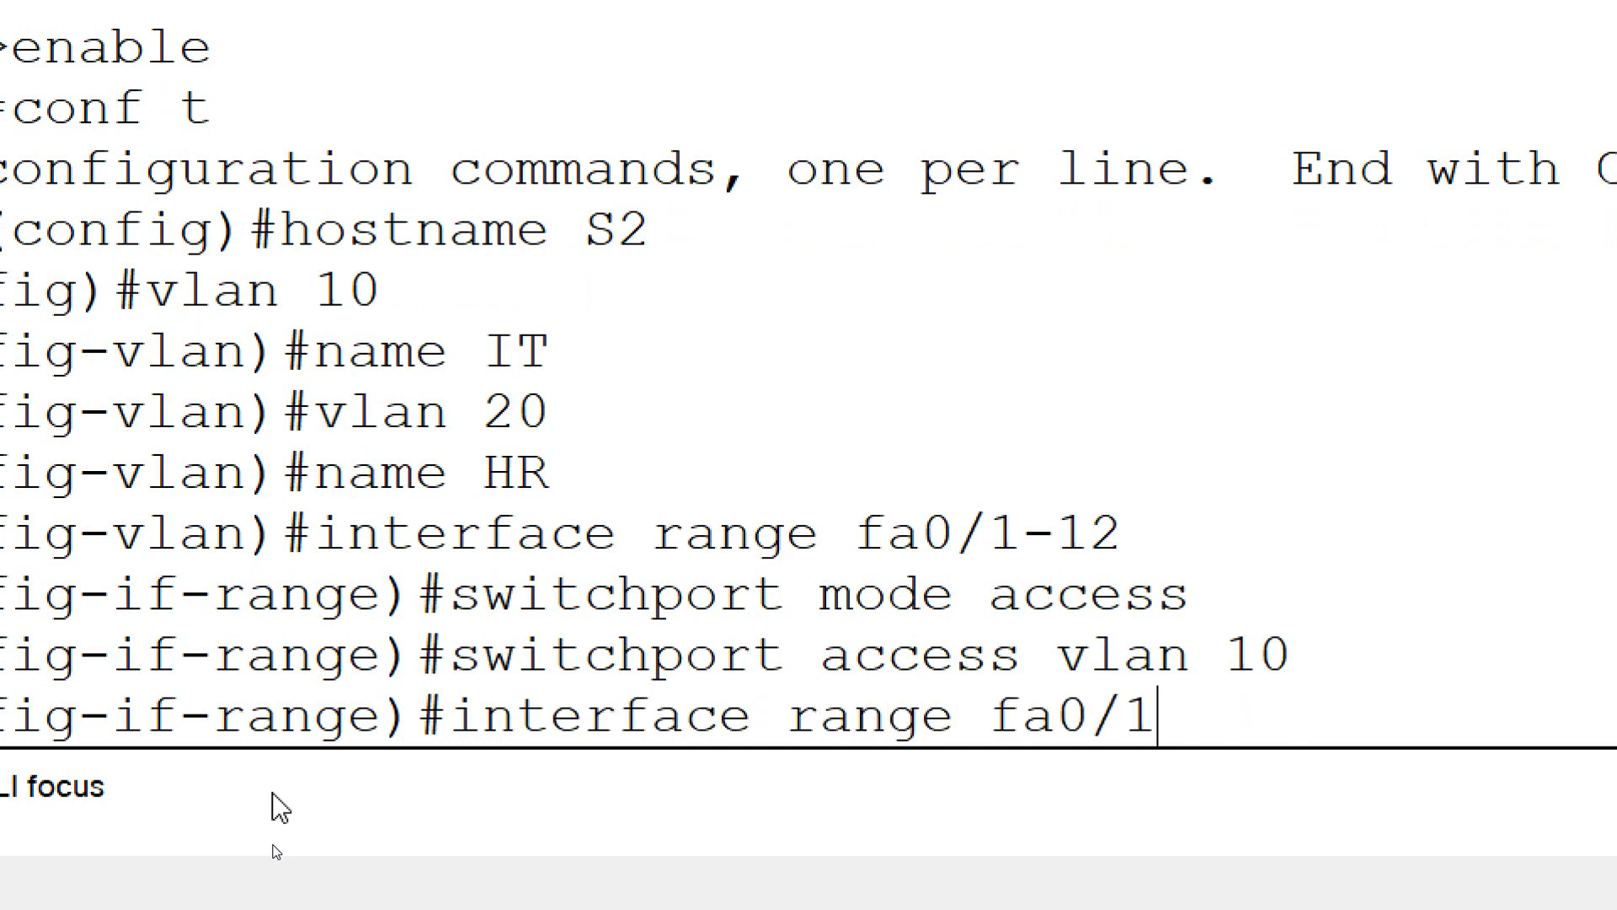
pyautogui.write('3-24')
pyautogui.press('Return')
pyautogui.write('switchport m')
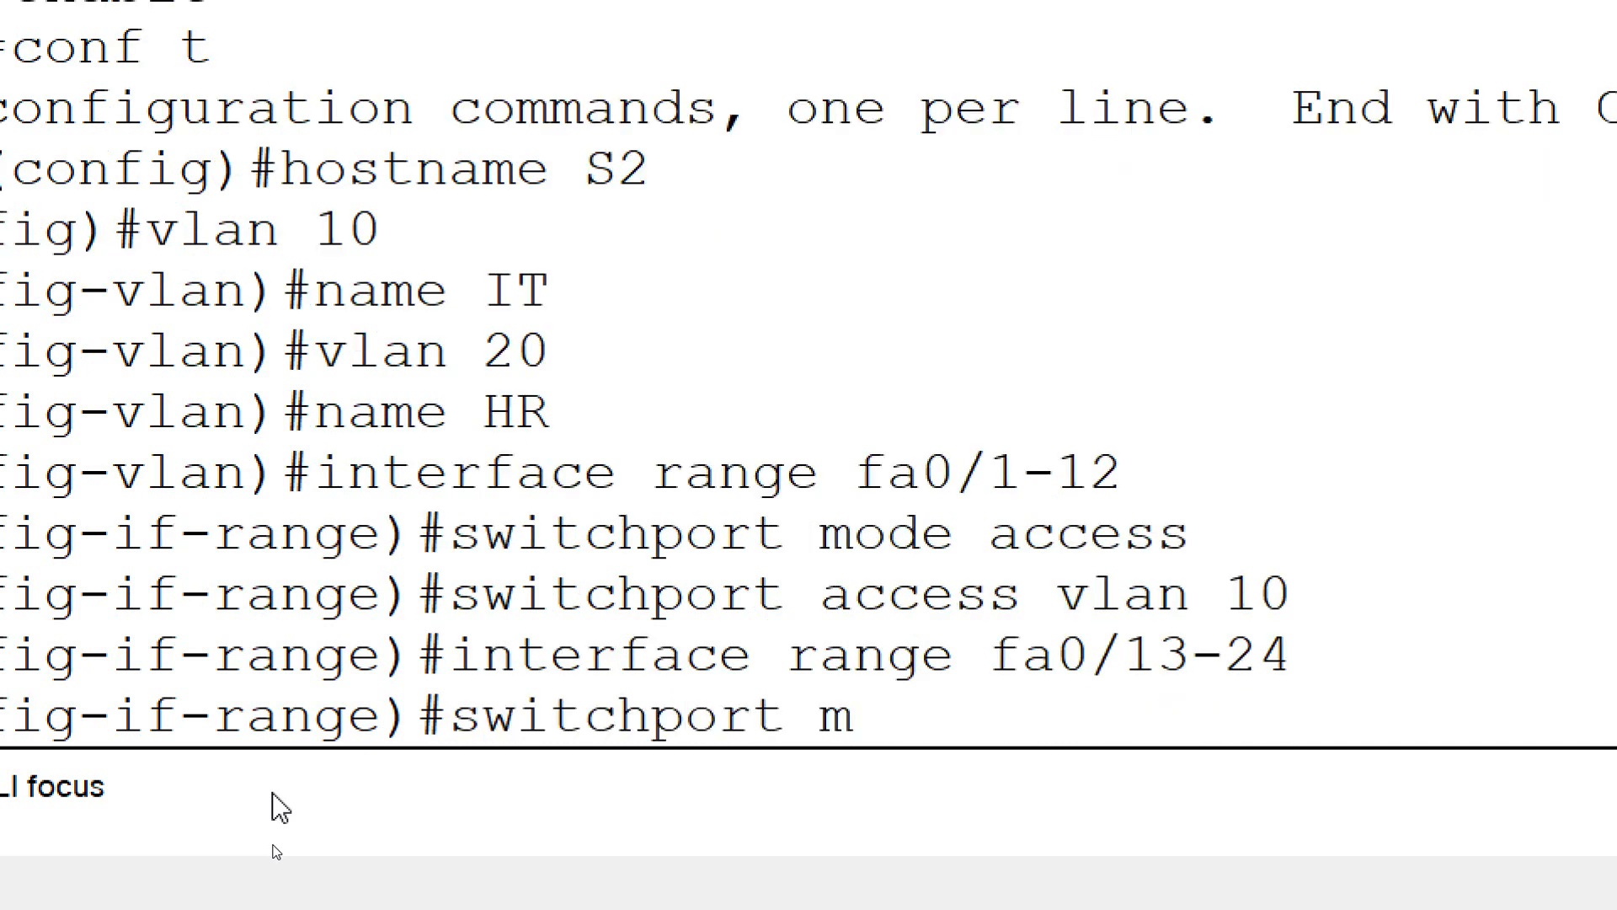
pyautogui.write('ode access')
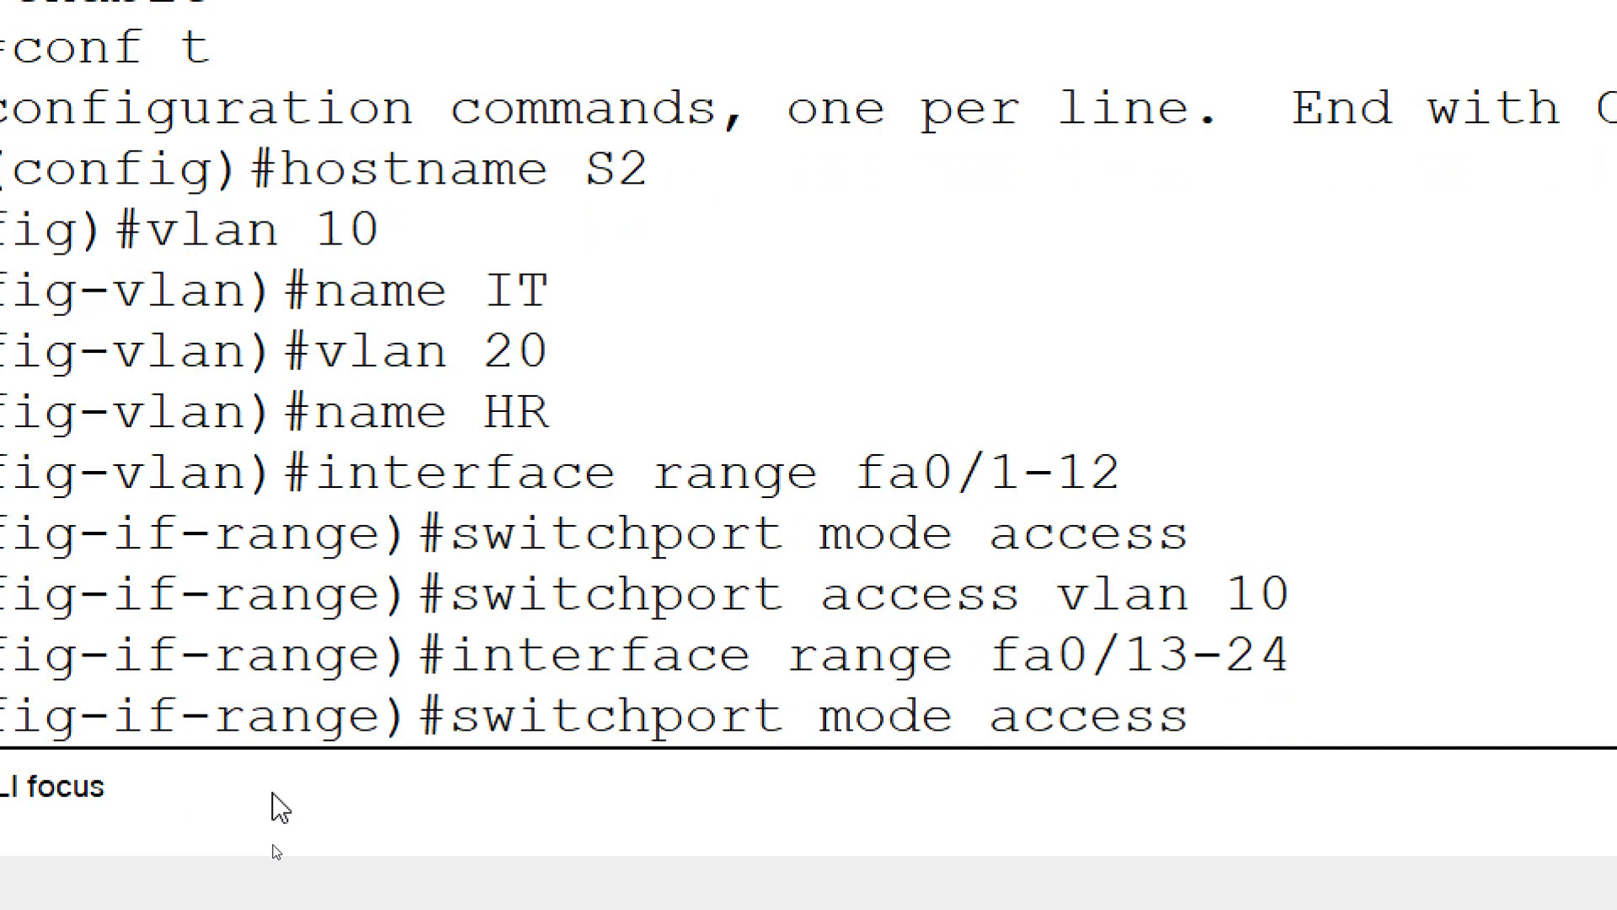
pyautogui.press('Return')
# Assign the selected fa0/13-24 ports on S2 to access VLAN 20
pyautogui.write('switchport')
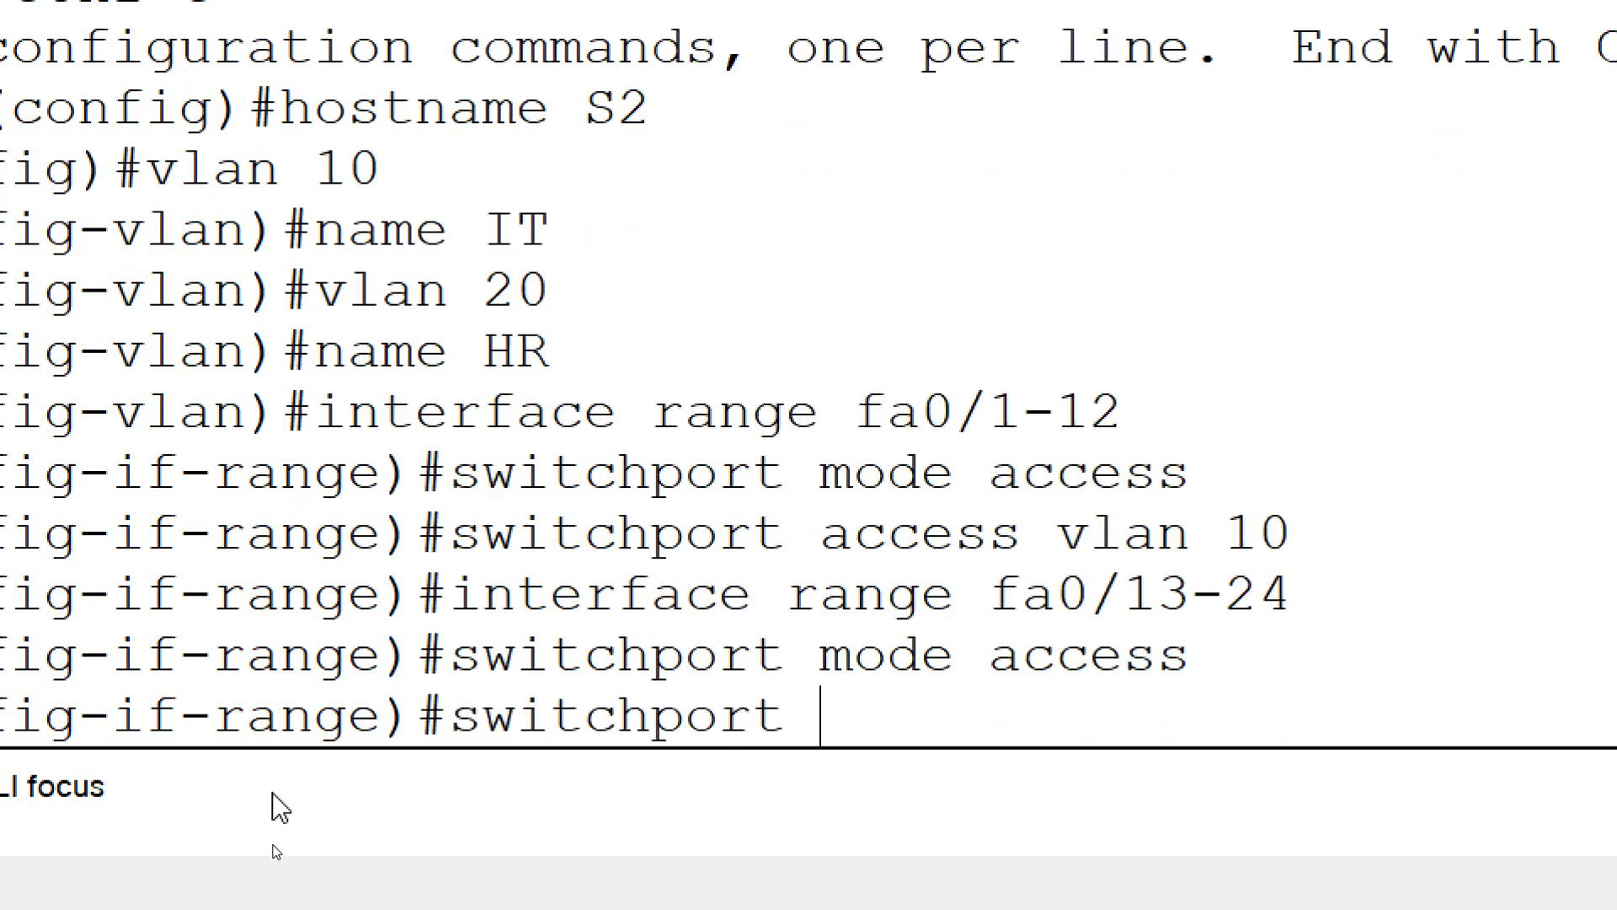
pyautogui.write(' accce')
pyautogui.press('BackSpace')
pyautogui.press('BackSpace')
pyautogui.write('esss')
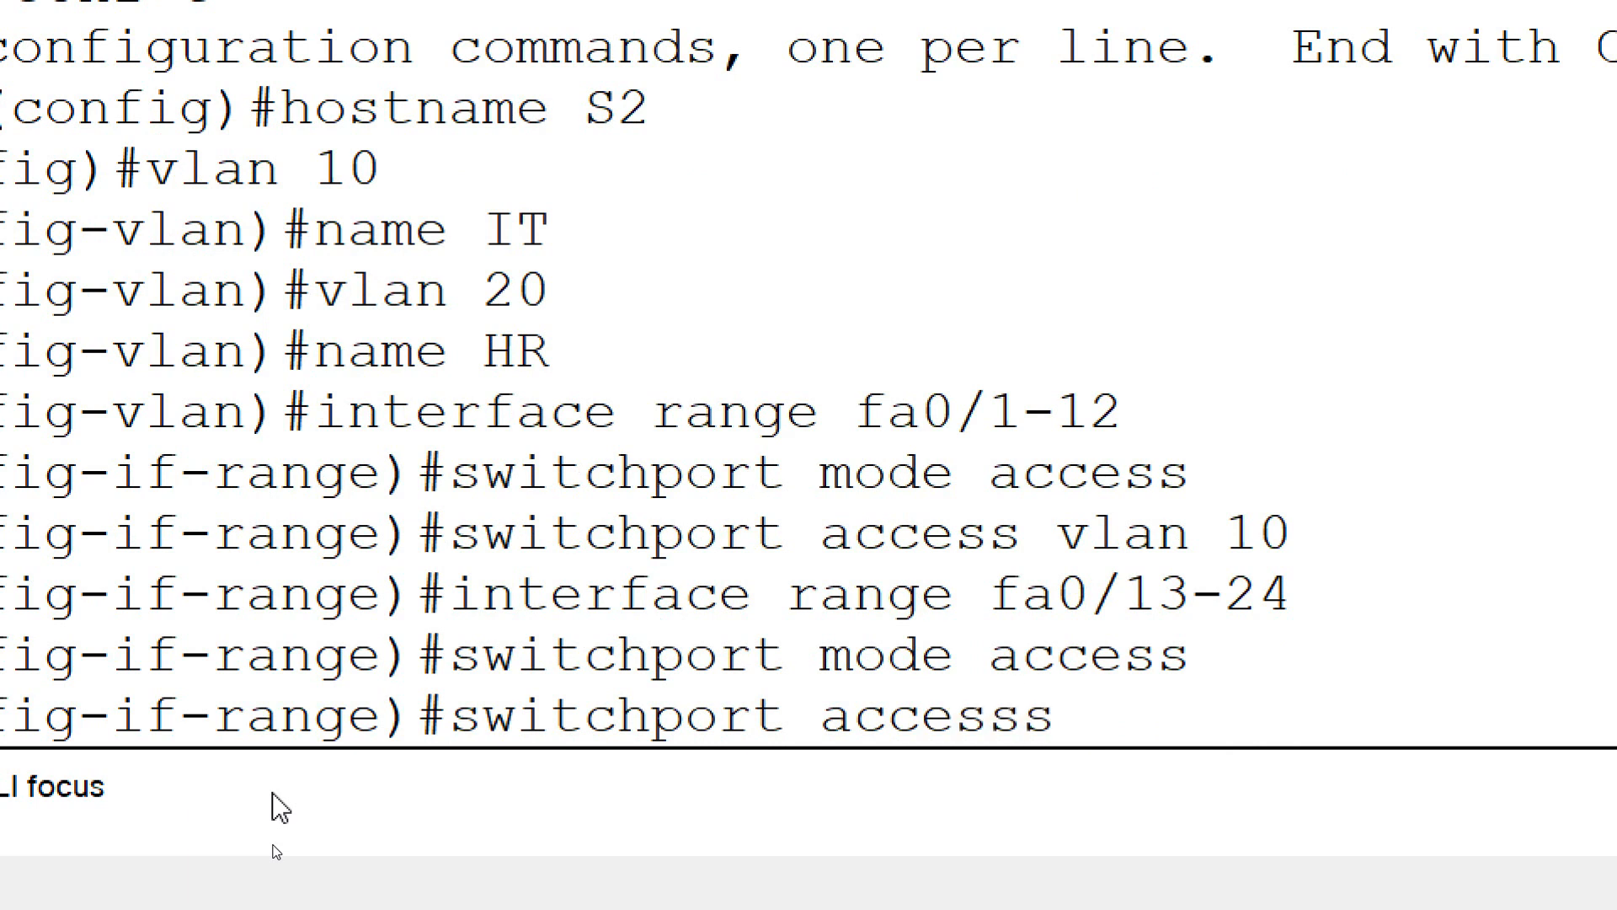
pyautogui.press('BackSpace')
pyautogui.write('vlan 20')
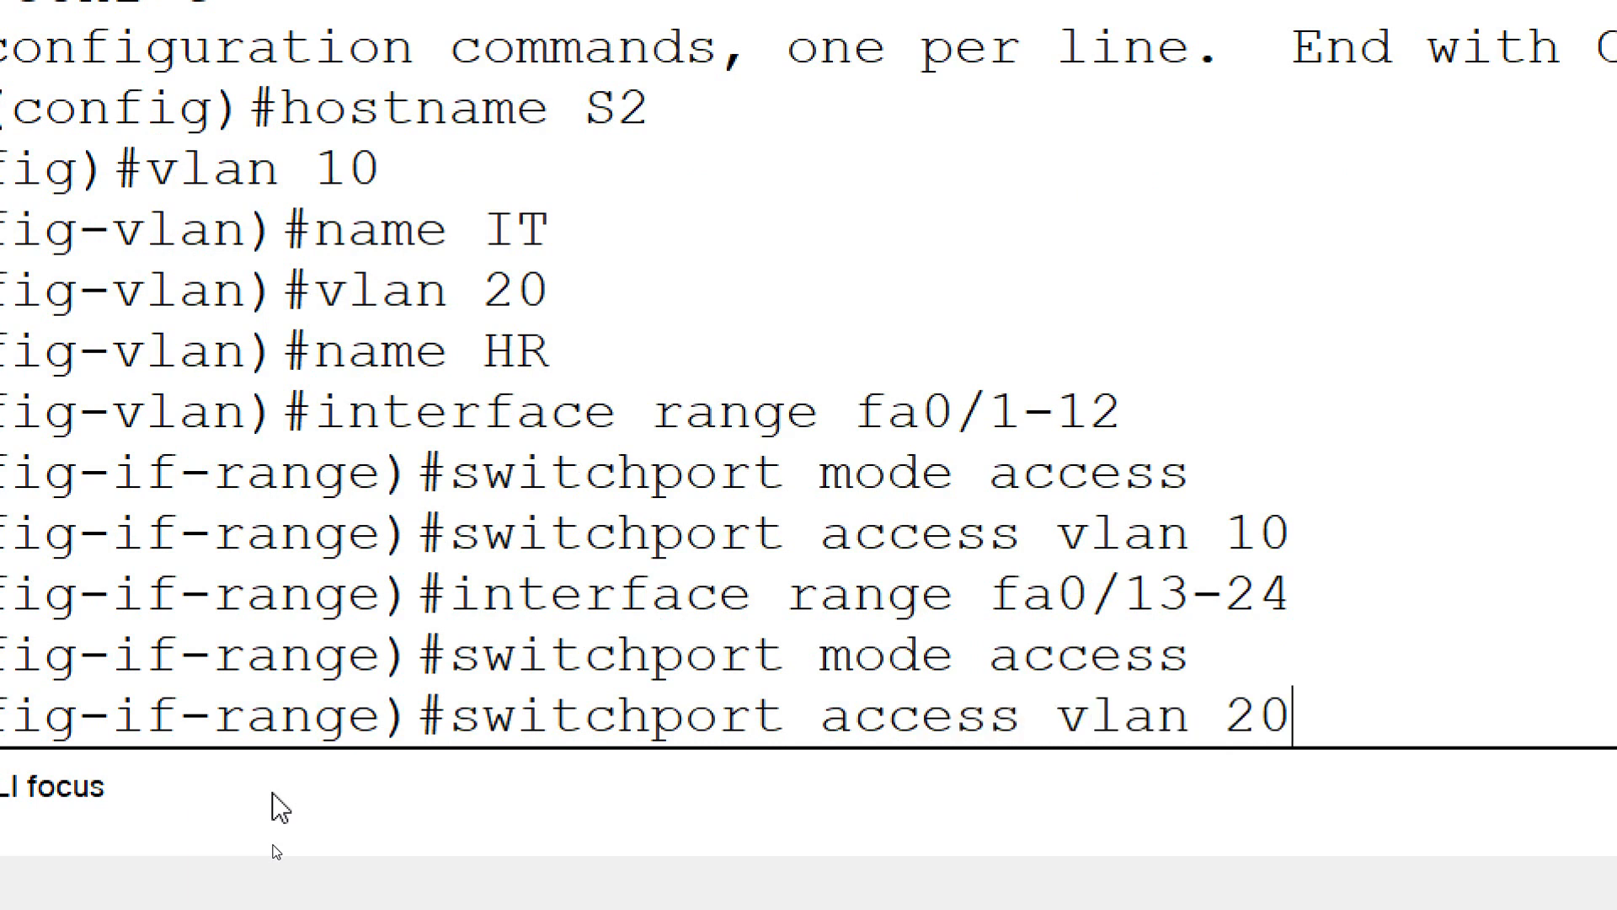
pyautogui.press('Return')
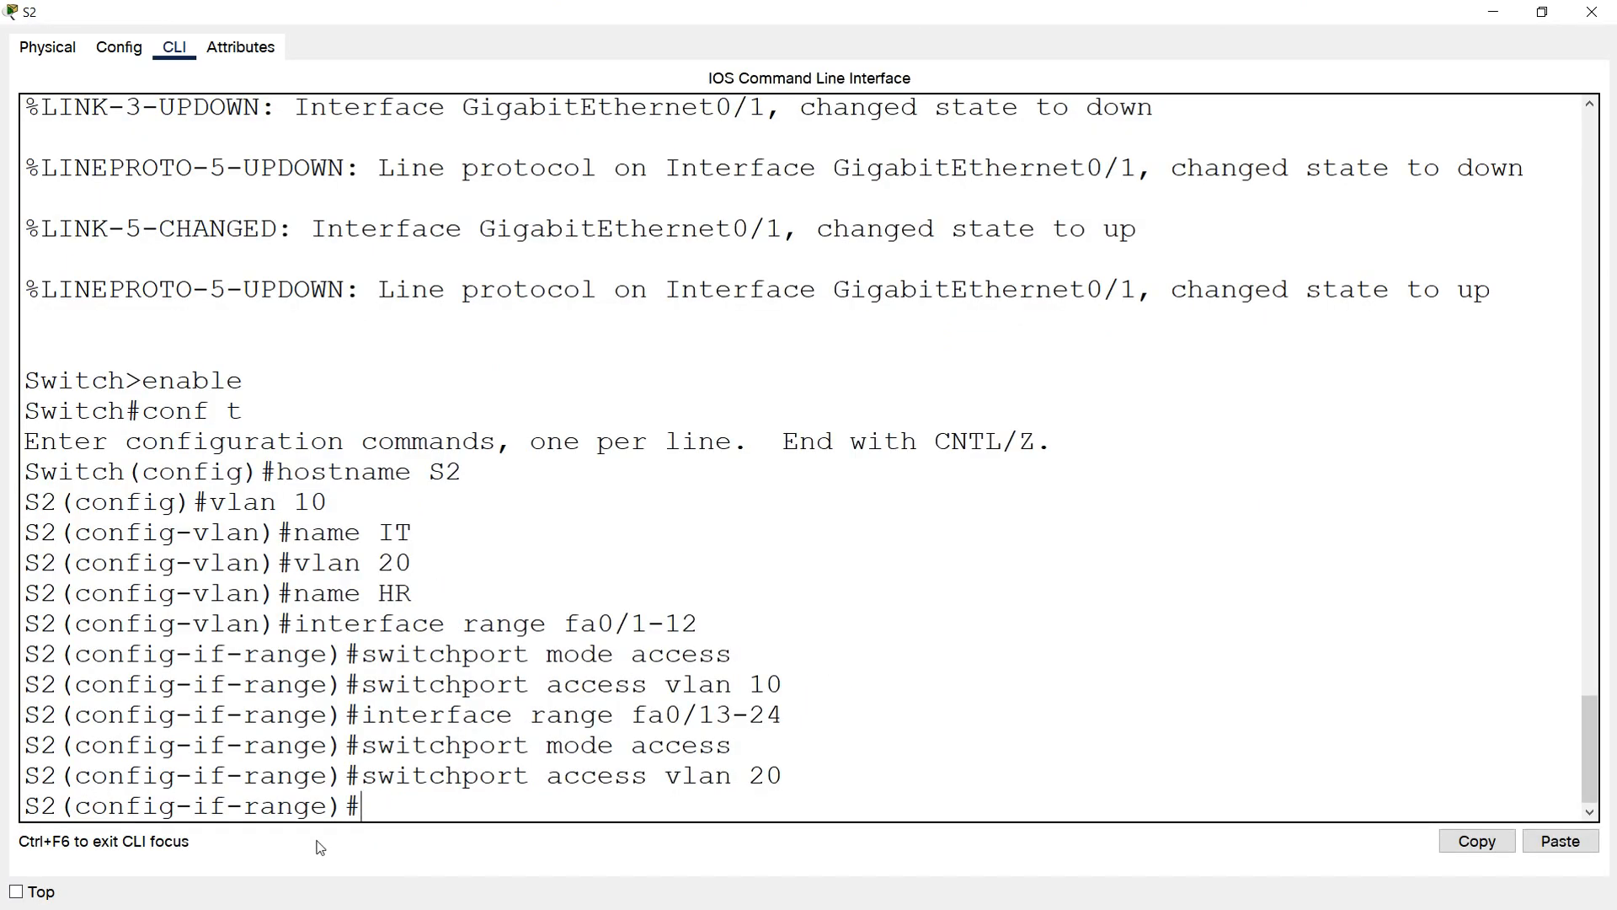
# End configuration mode on S2 and save the running configuration to startup-config with copy run start
pyautogui.write('end')
pyautogui.press('Return')
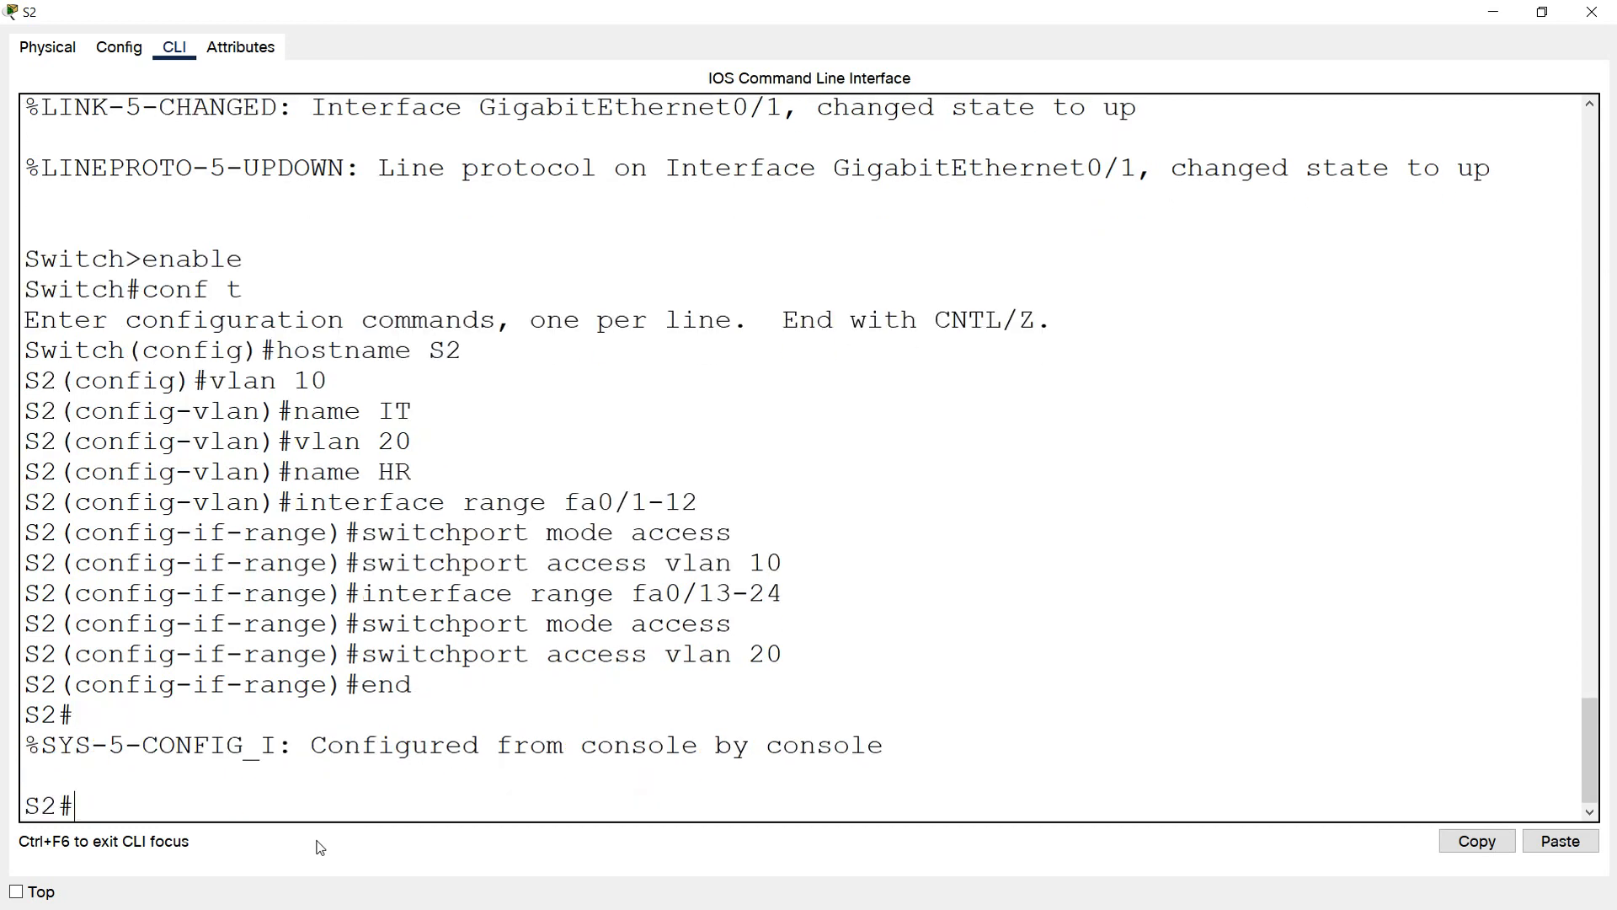
pyautogui.write('copy run star')
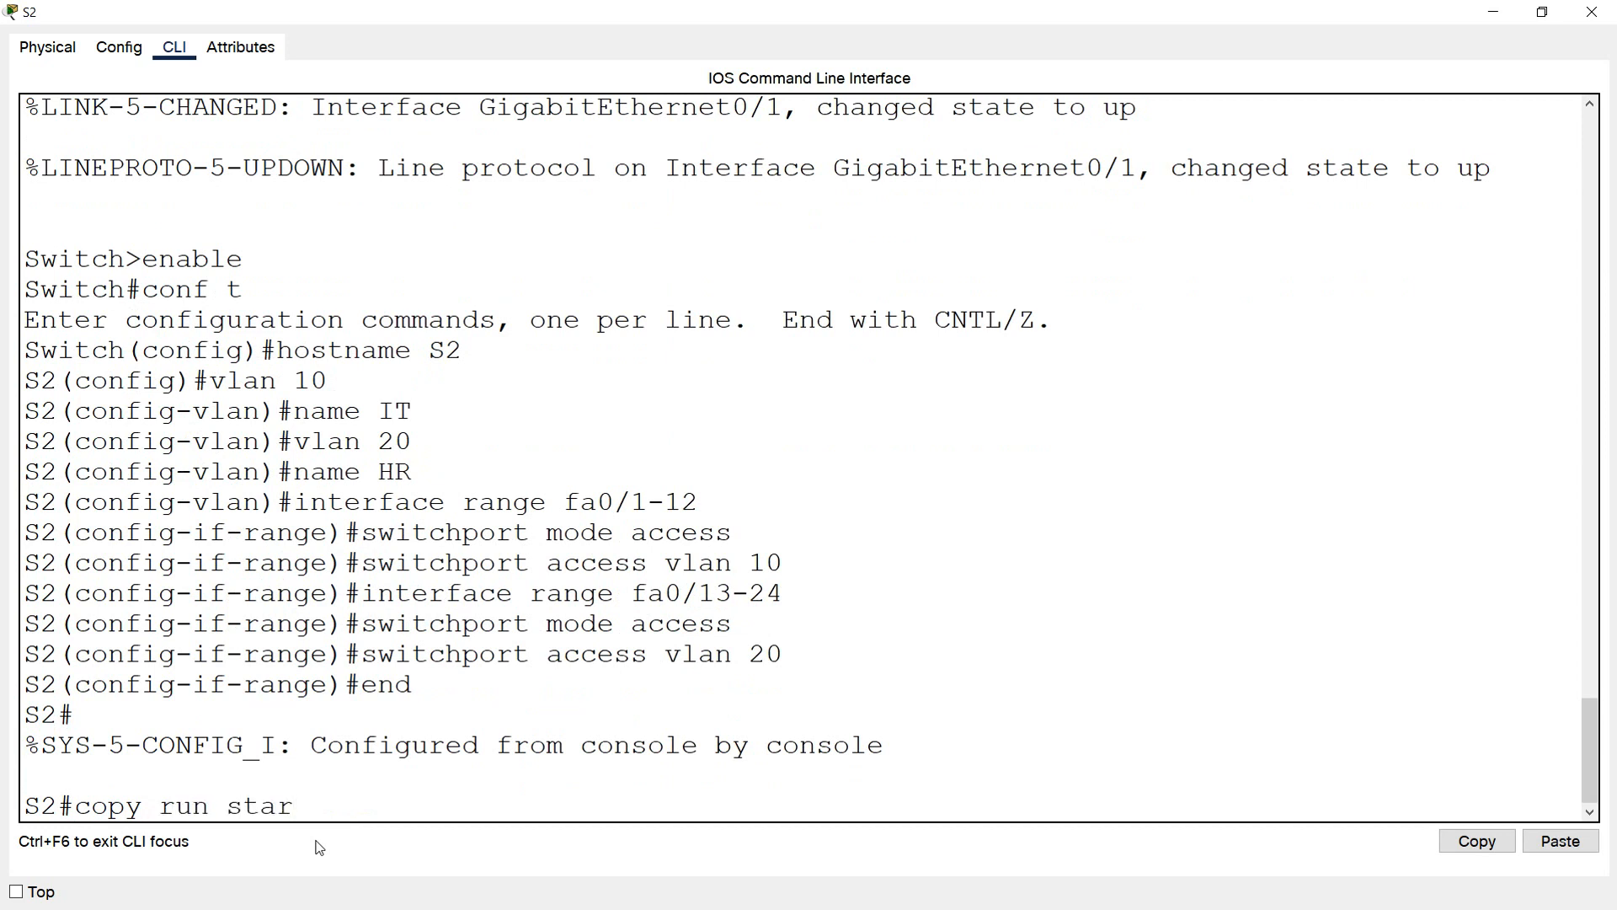
pyautogui.write('t')
pyautogui.press('Return')
pyautogui.press('Return')
# Run show vlan brief on S2 and check the port assignments of the IT and HR VLANs
pyautogui.write('show vlab')
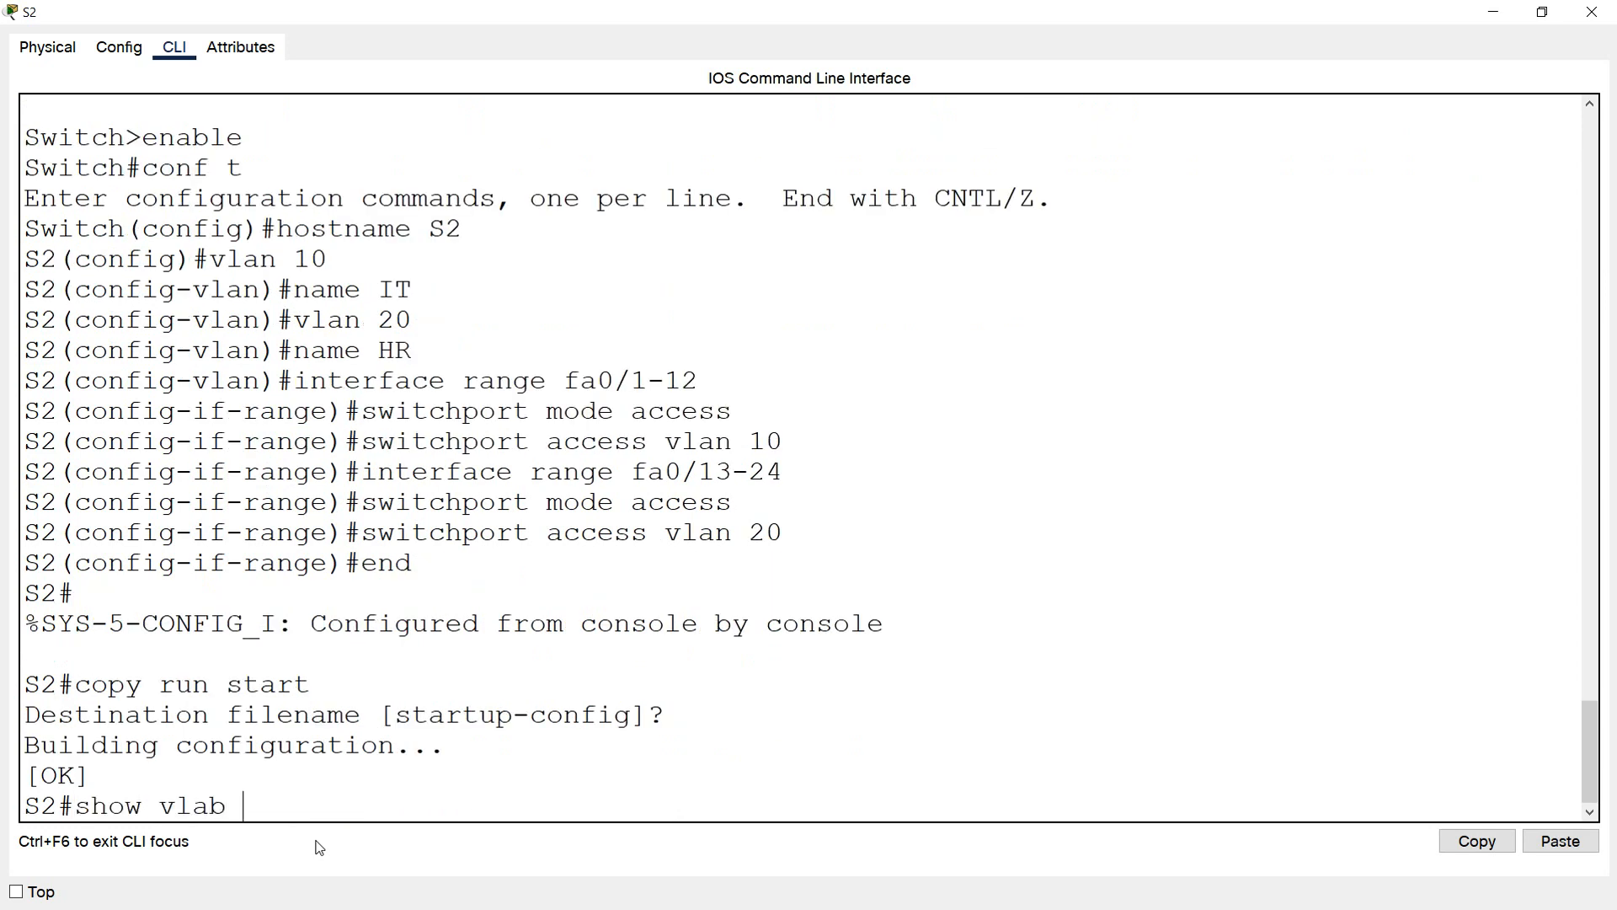
pyautogui.press('BackSpace')
pyautogui.press('BackSpace')
pyautogui.write('n brief')
pyautogui.press('Return')
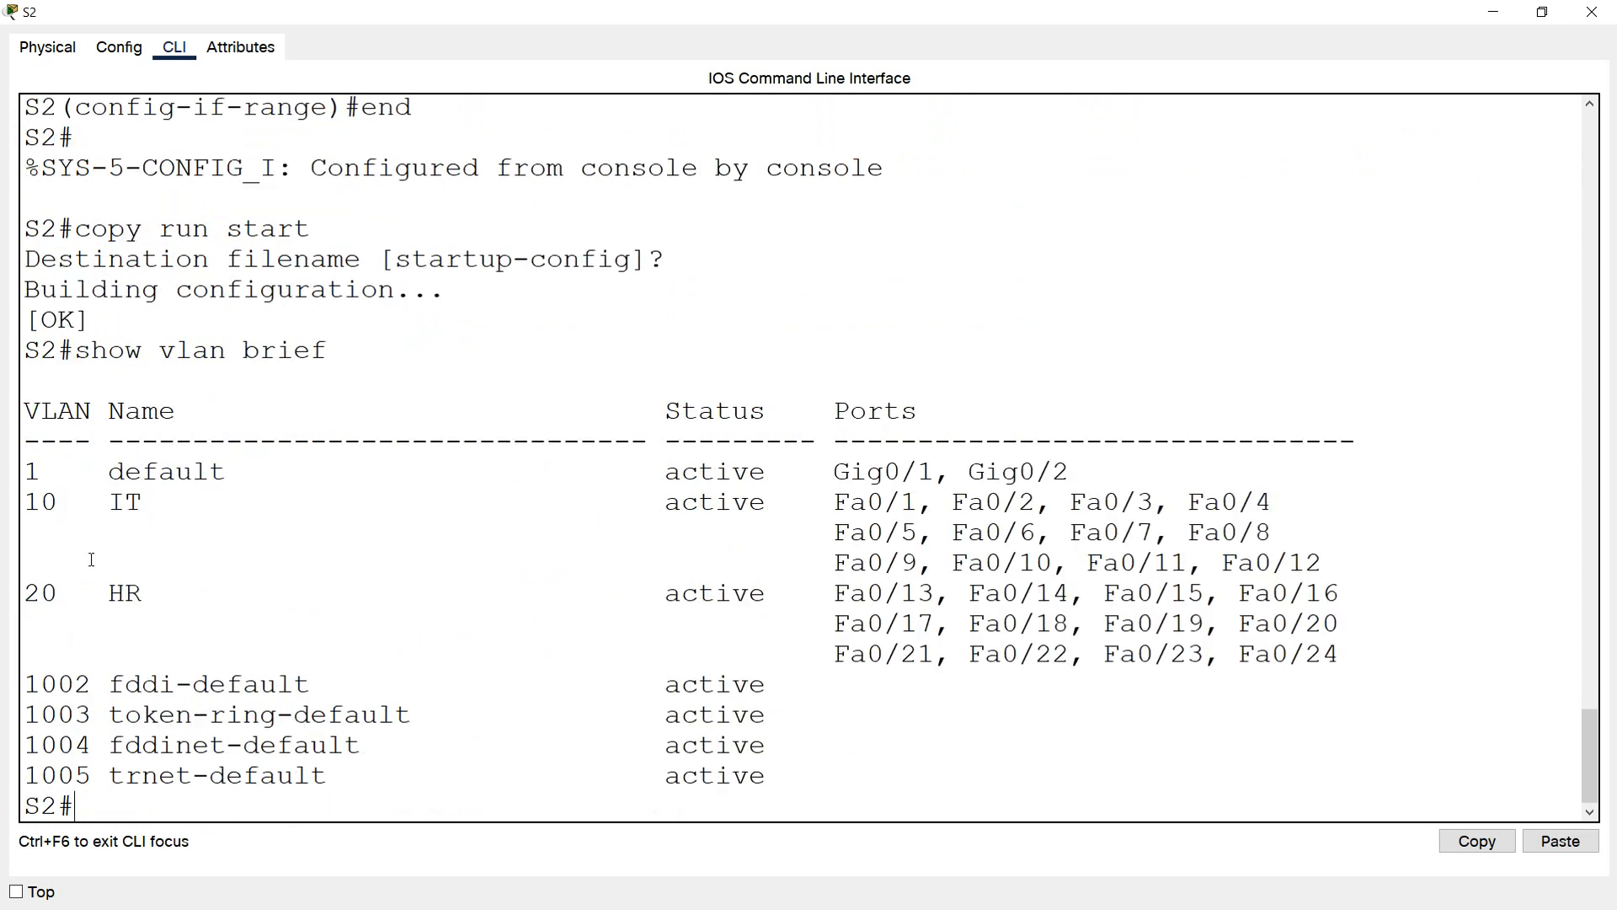
pyautogui.moveTo(66, 508); pyautogui.dragTo(161, 504)
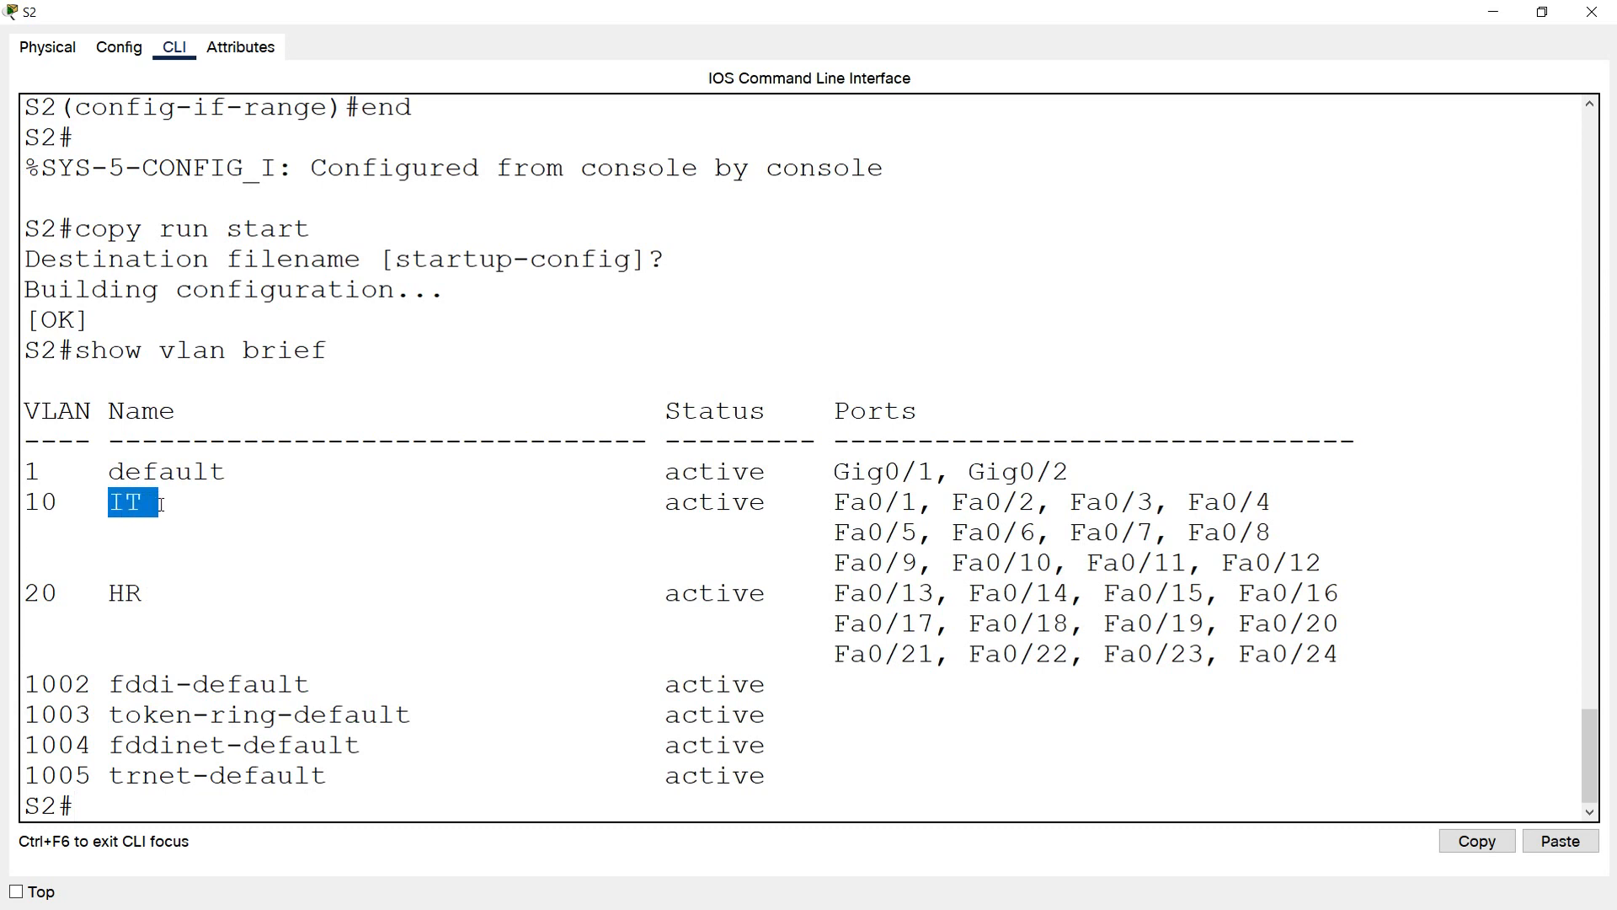
pyautogui.moveTo(59, 595); pyautogui.dragTo(9, 604)
pyautogui.moveTo(112, 593); pyautogui.dragTo(193, 593)
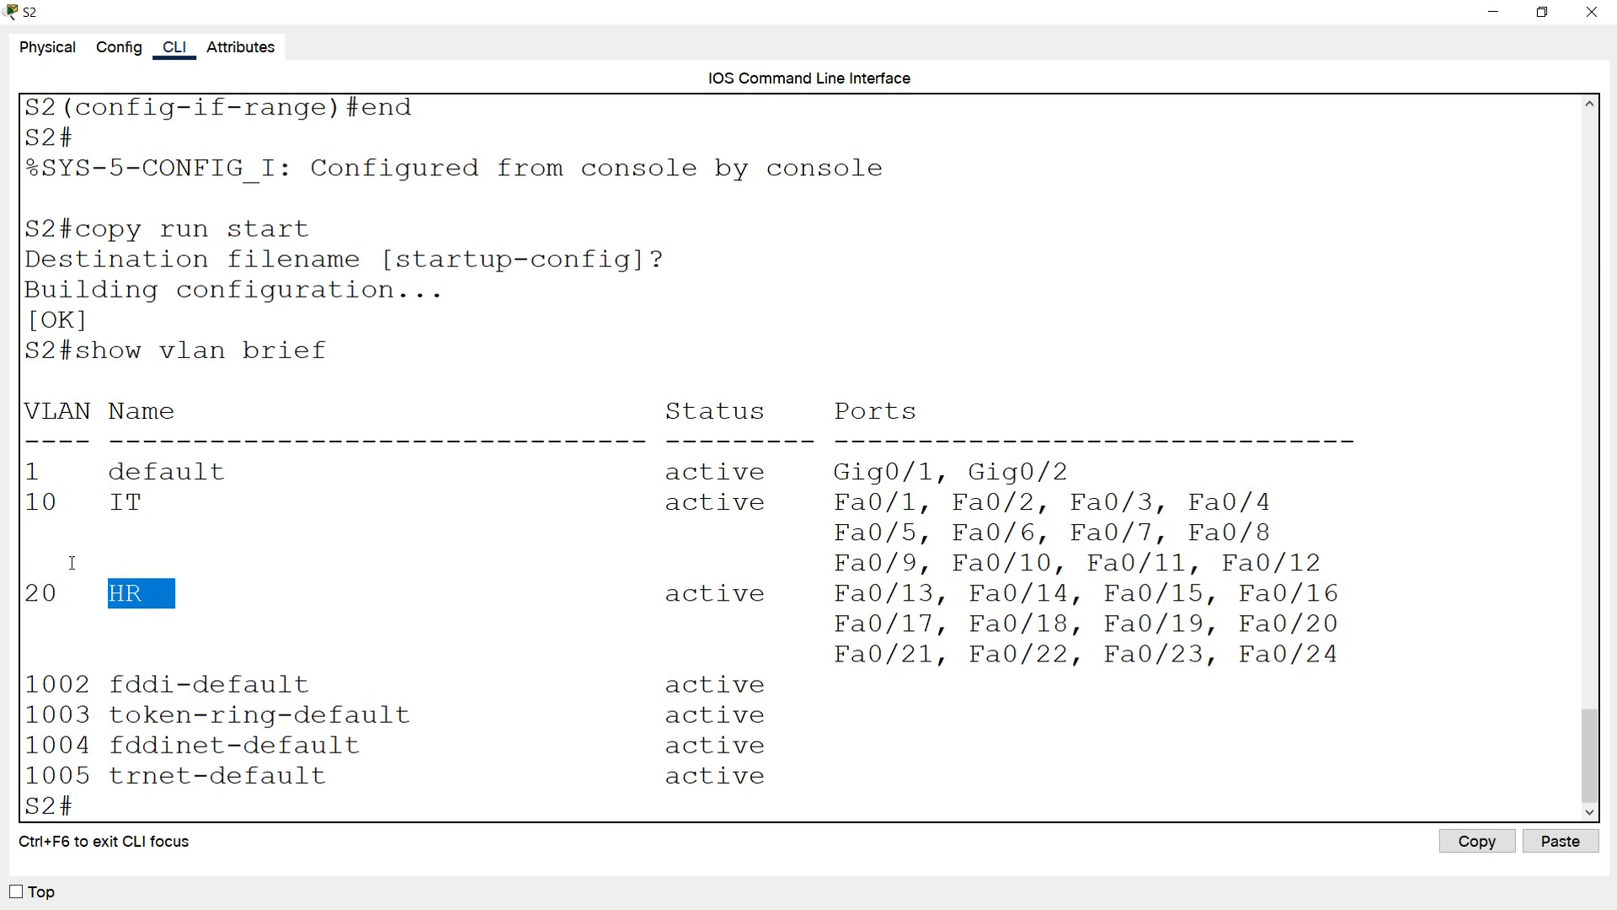
pyautogui.click(135, 775)
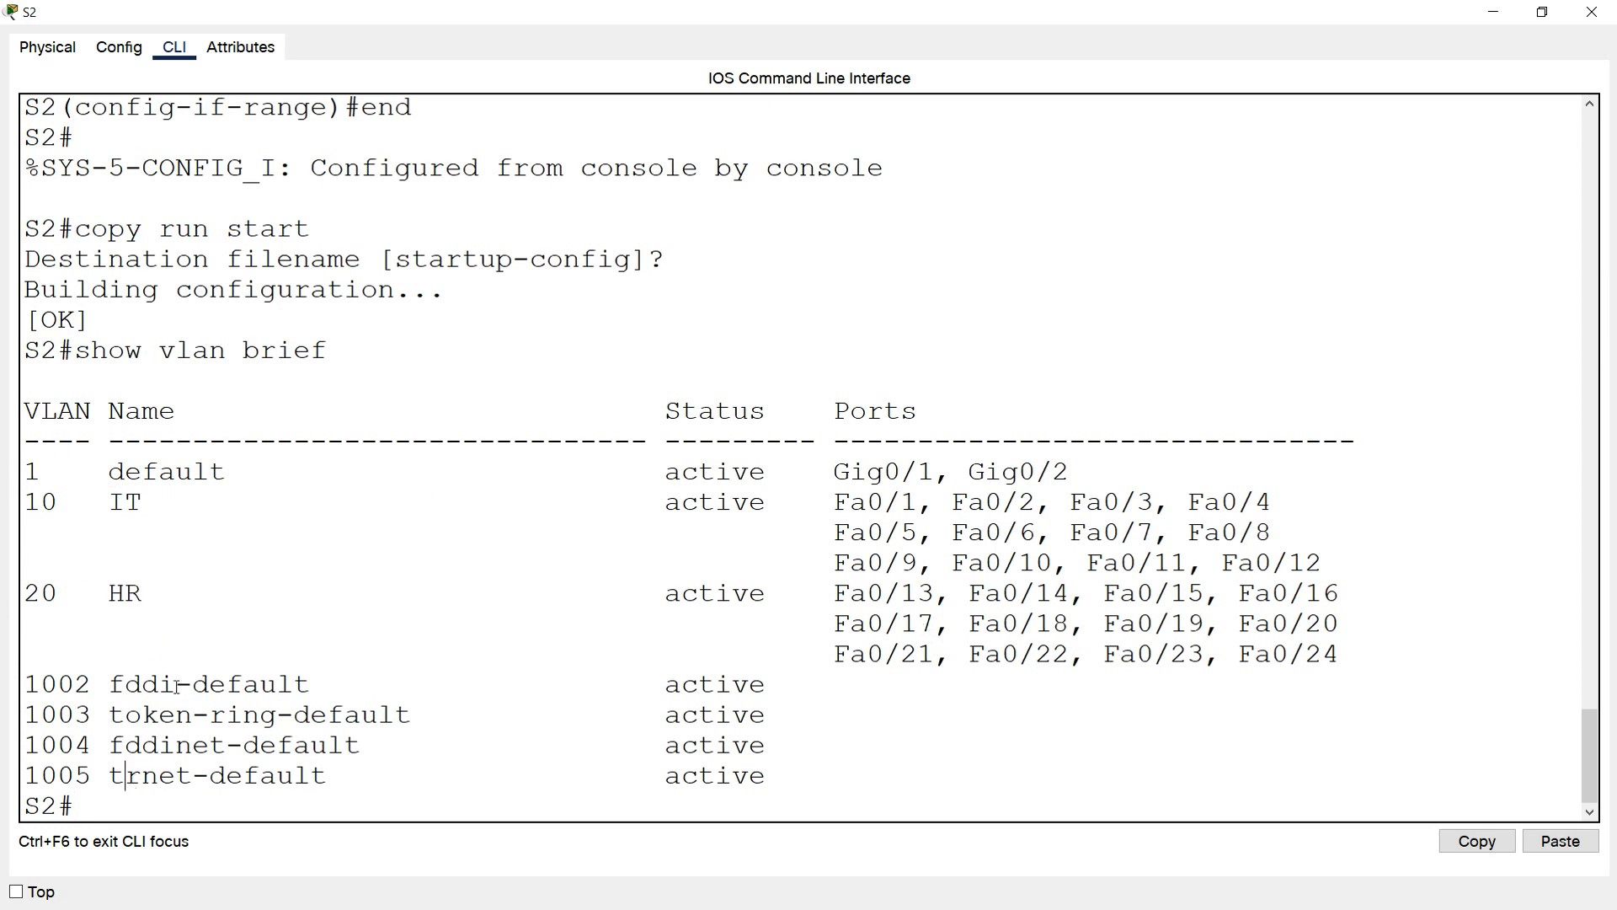
# Return to the network topology and view the IP address details of IT-PC2
pyautogui.hotkey('alt', 'Tab')
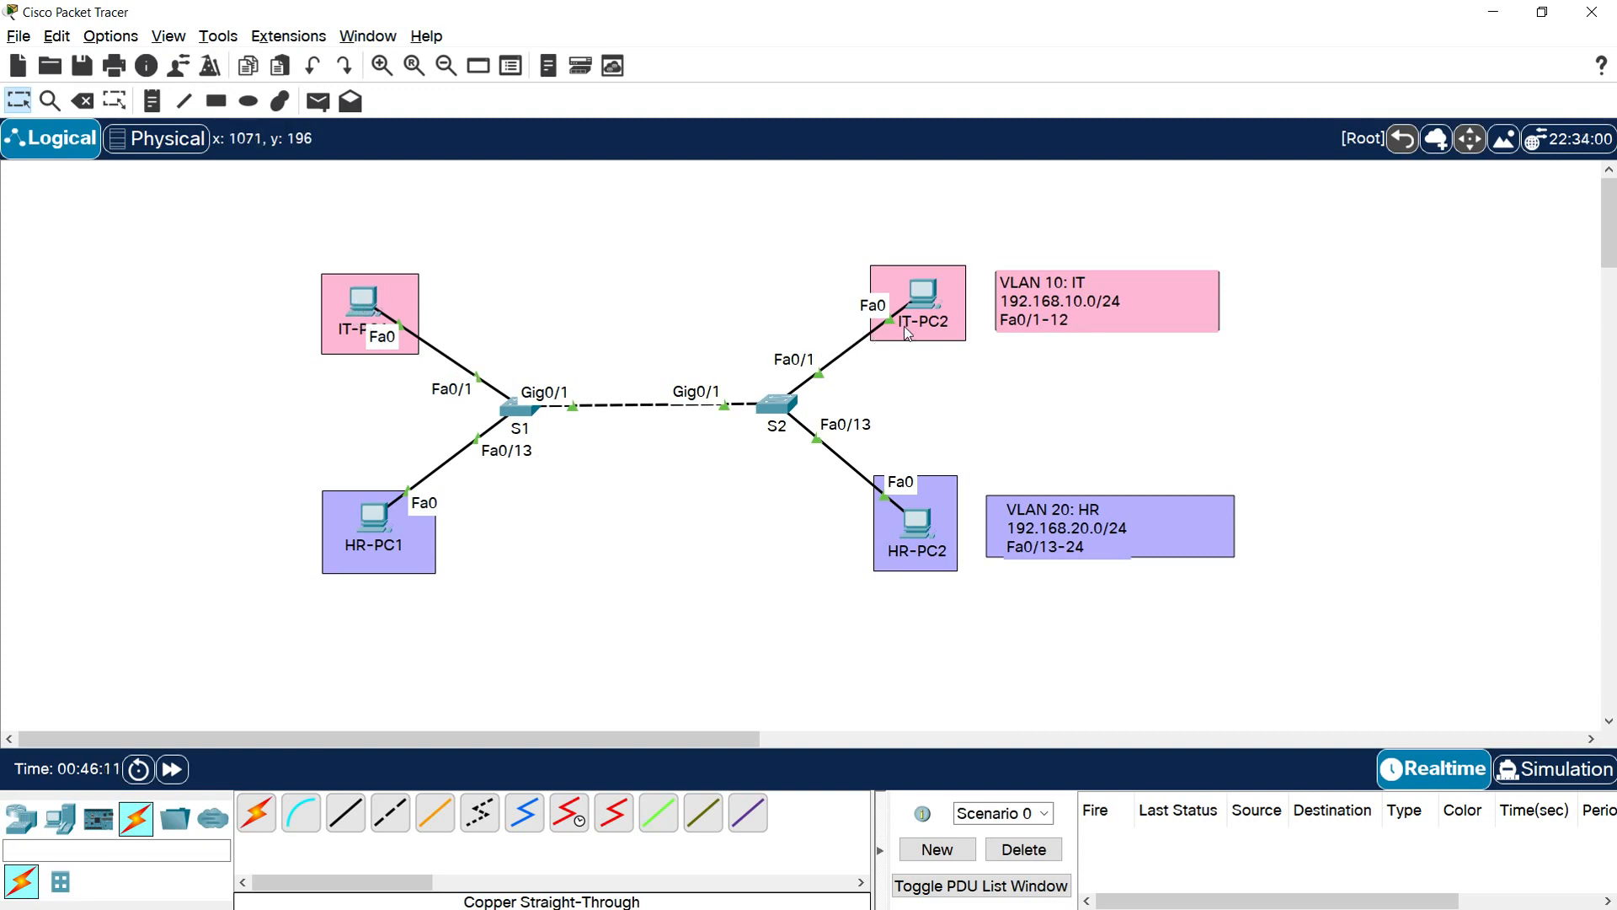
pyautogui.moveTo(909, 333)
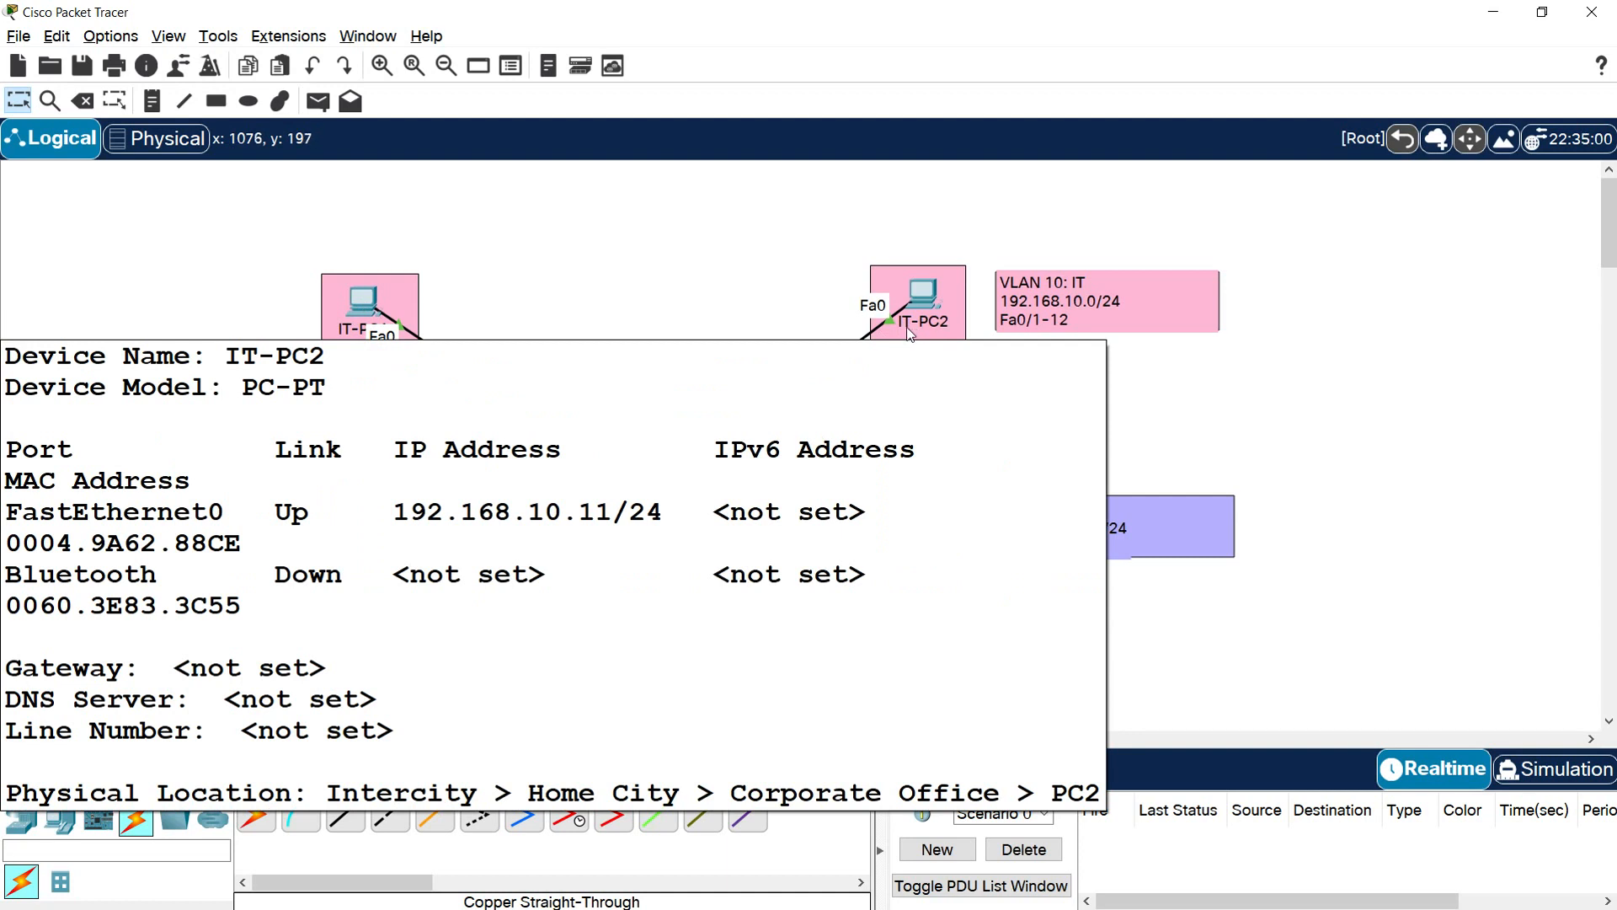
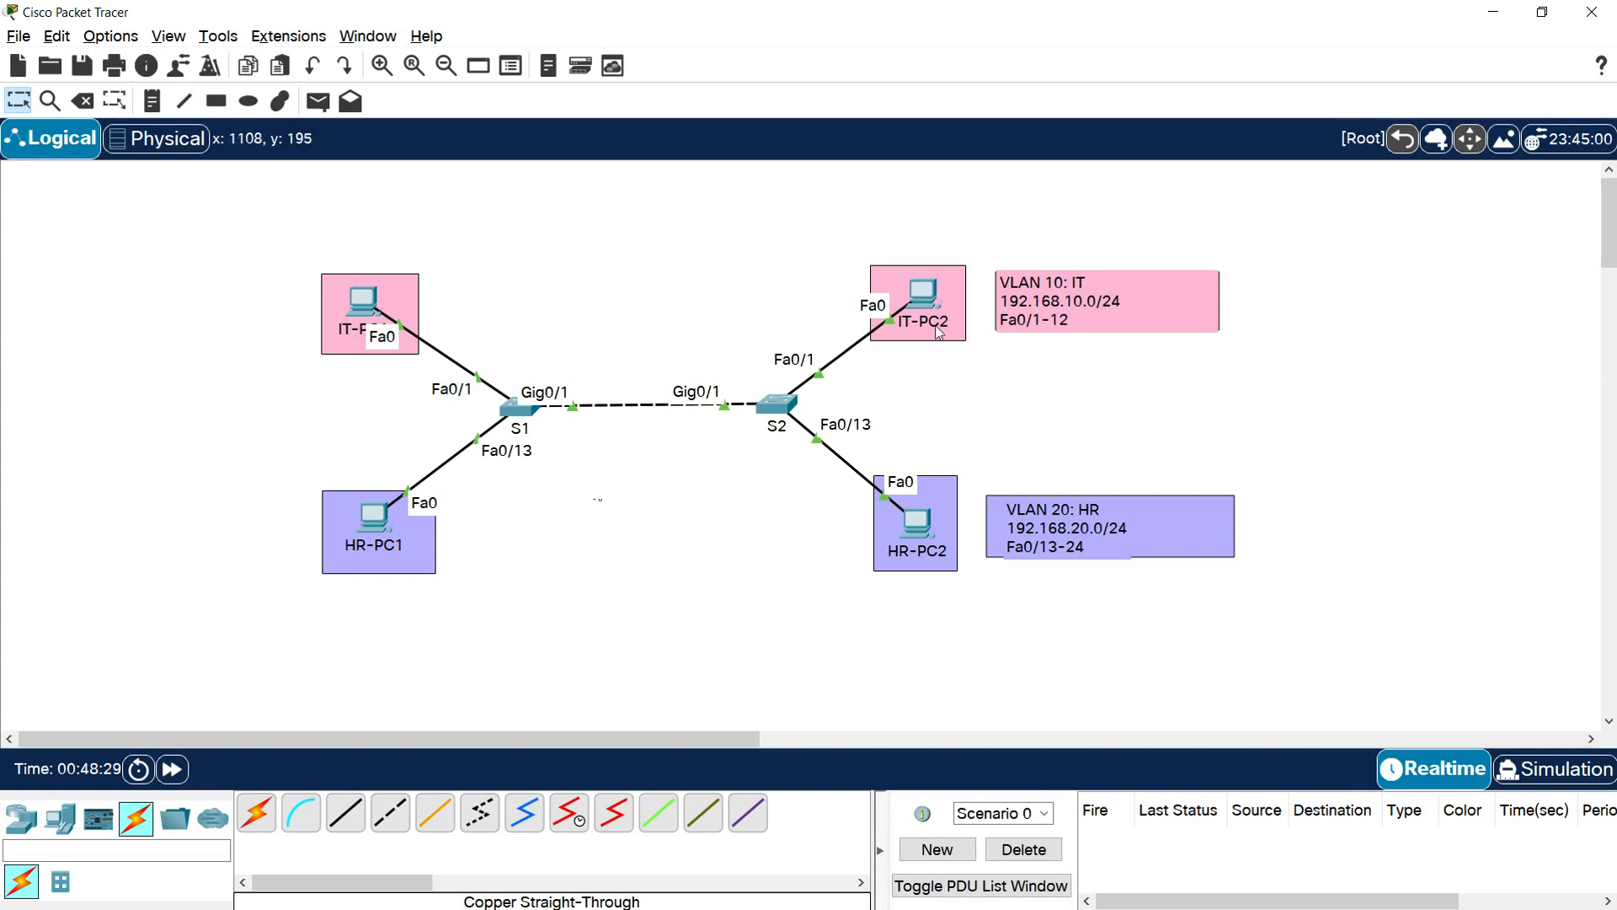
# Ping 192.168.10.11 from the command prompt of IT-PC1 and review the ping results
pyautogui.click(361, 303)
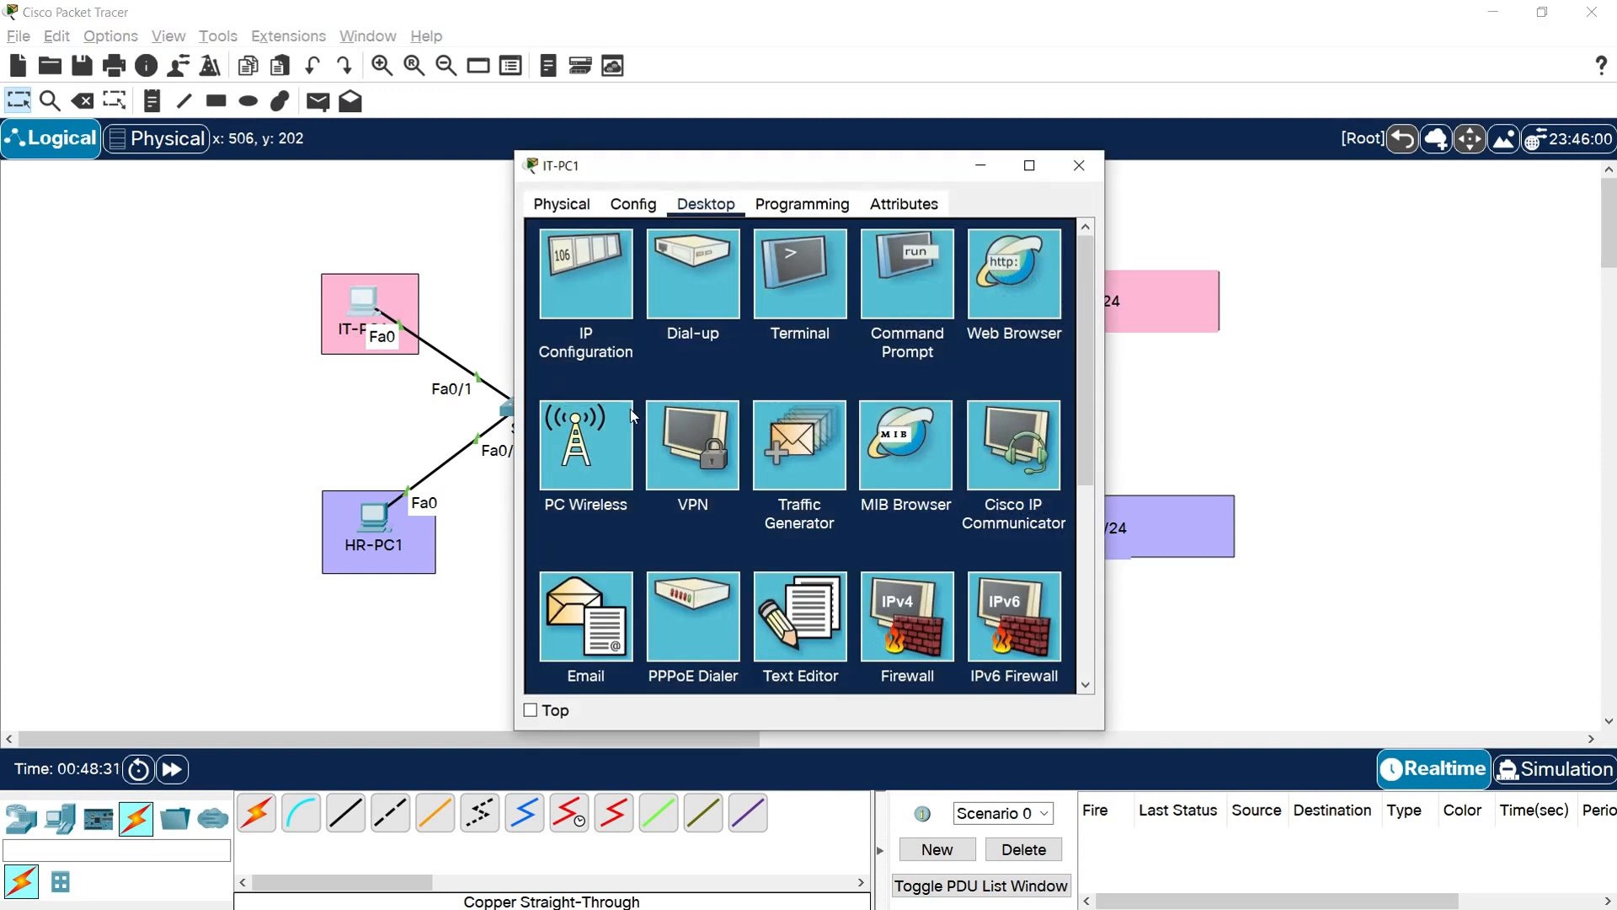
pyautogui.click(914, 308)
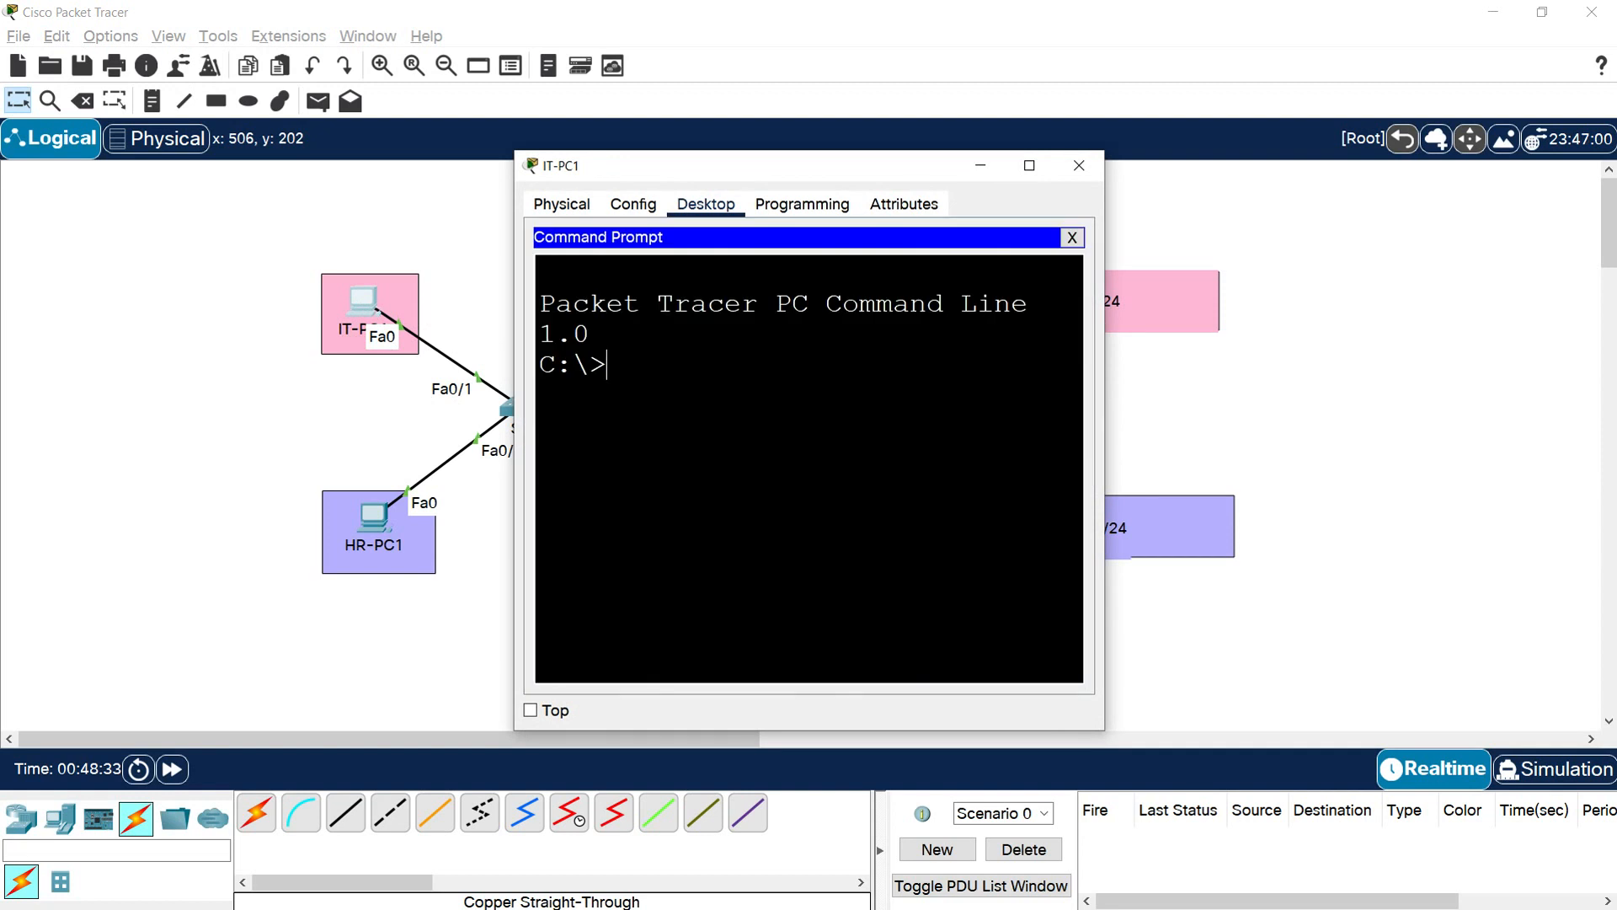
pyautogui.write('ping 192.168.10.11')
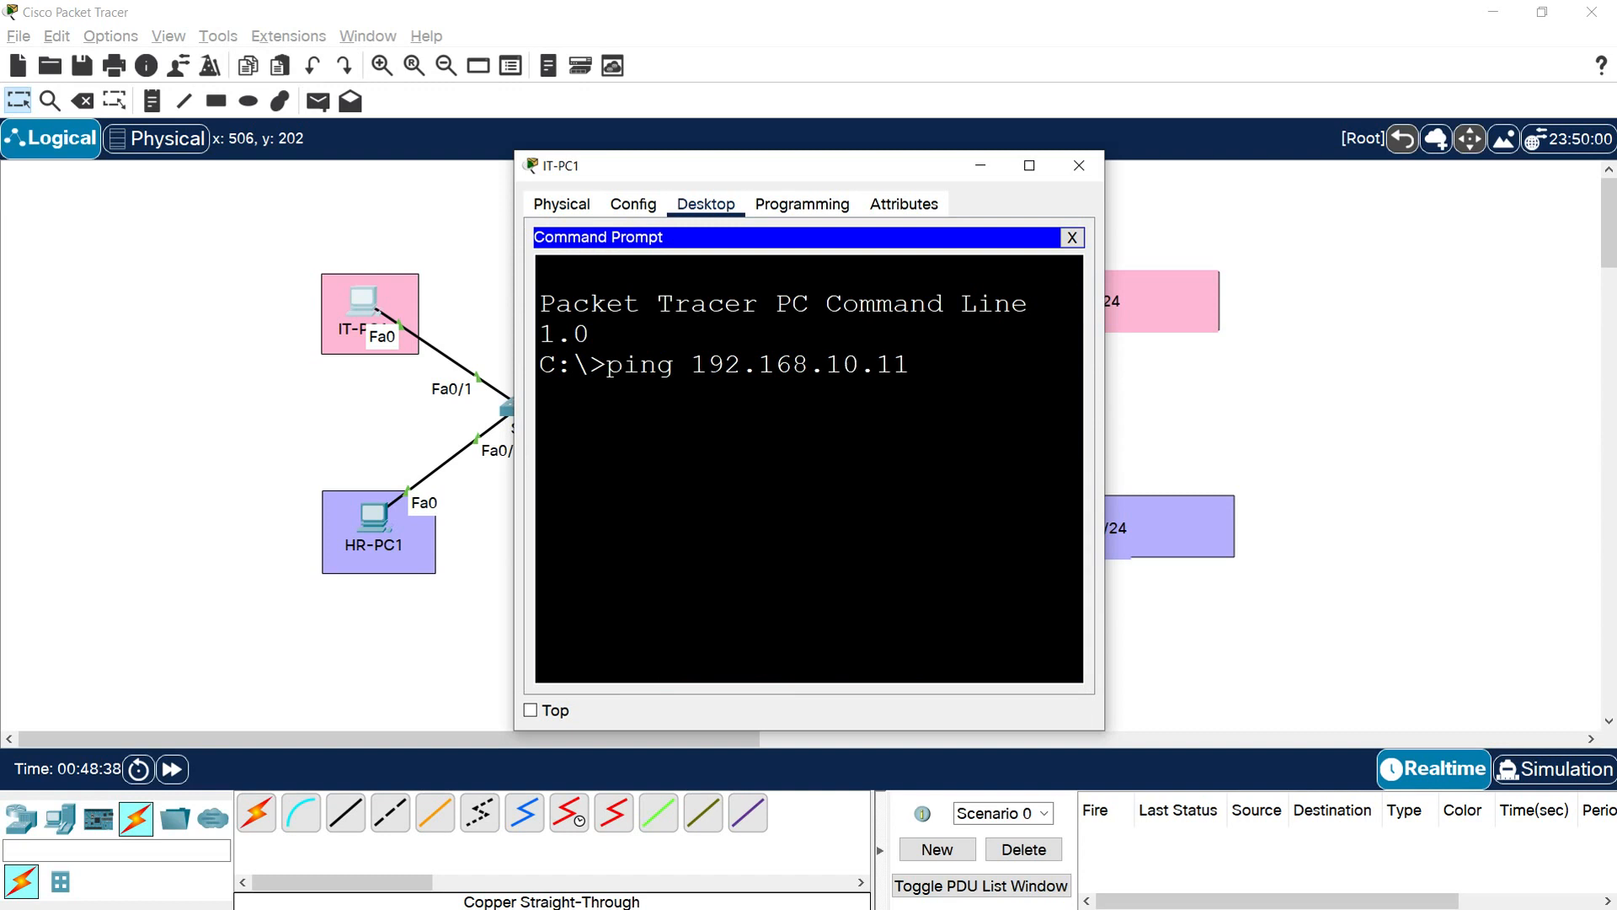
pyautogui.press('Return')
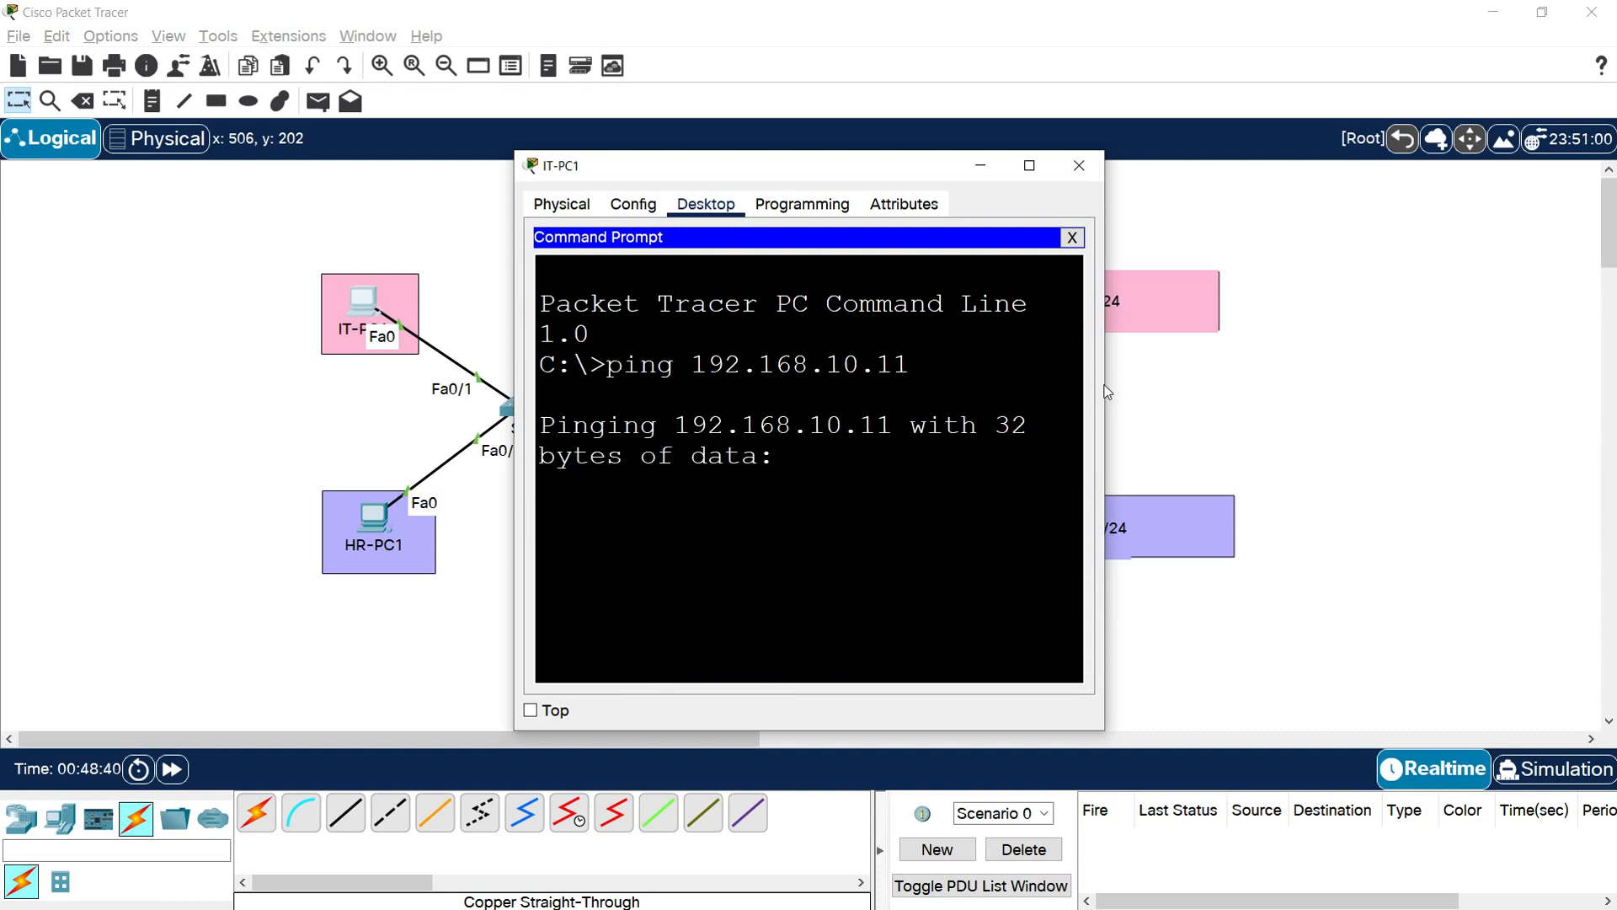
pyautogui.moveTo(1106, 375); pyautogui.dragTo(1379, 369)
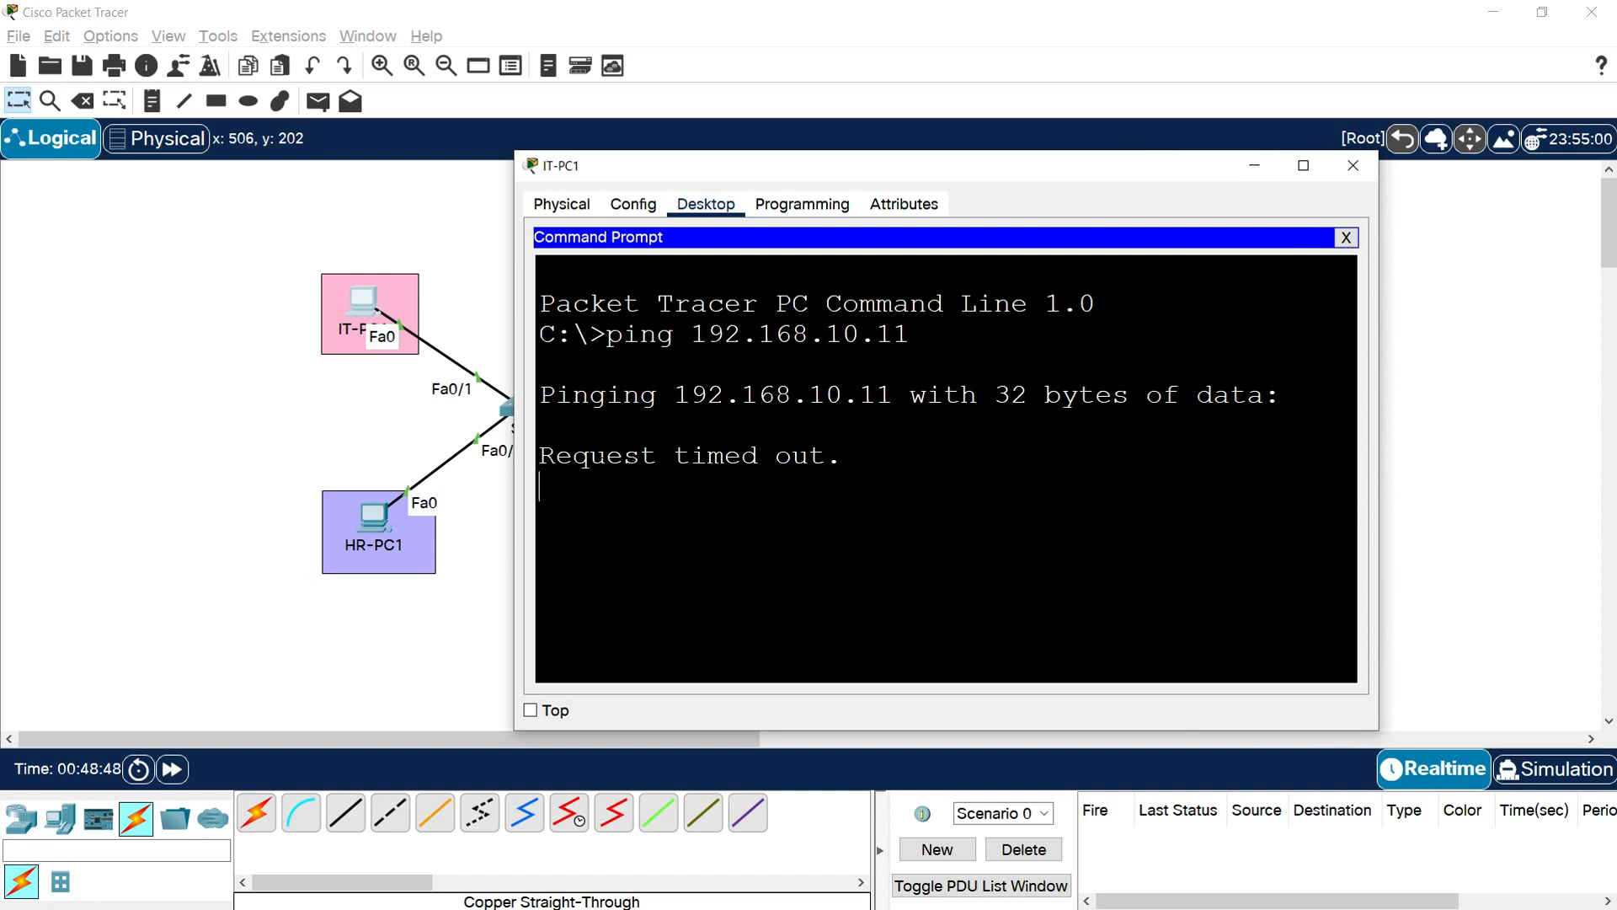
pyautogui.click(352, 432)
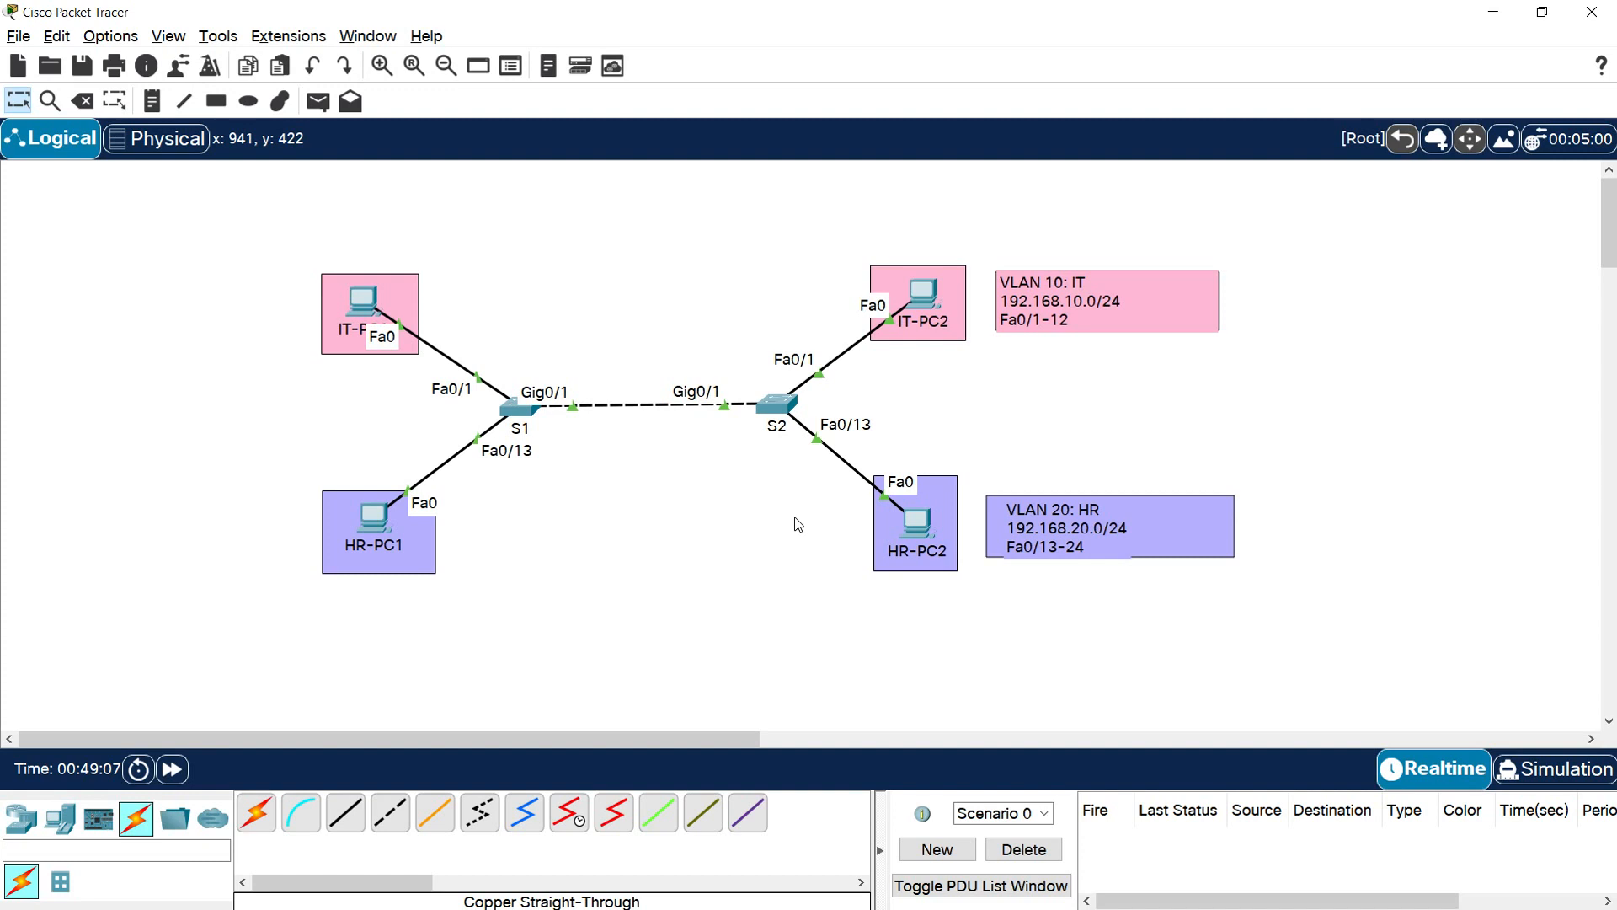
pyautogui.click(363, 305)
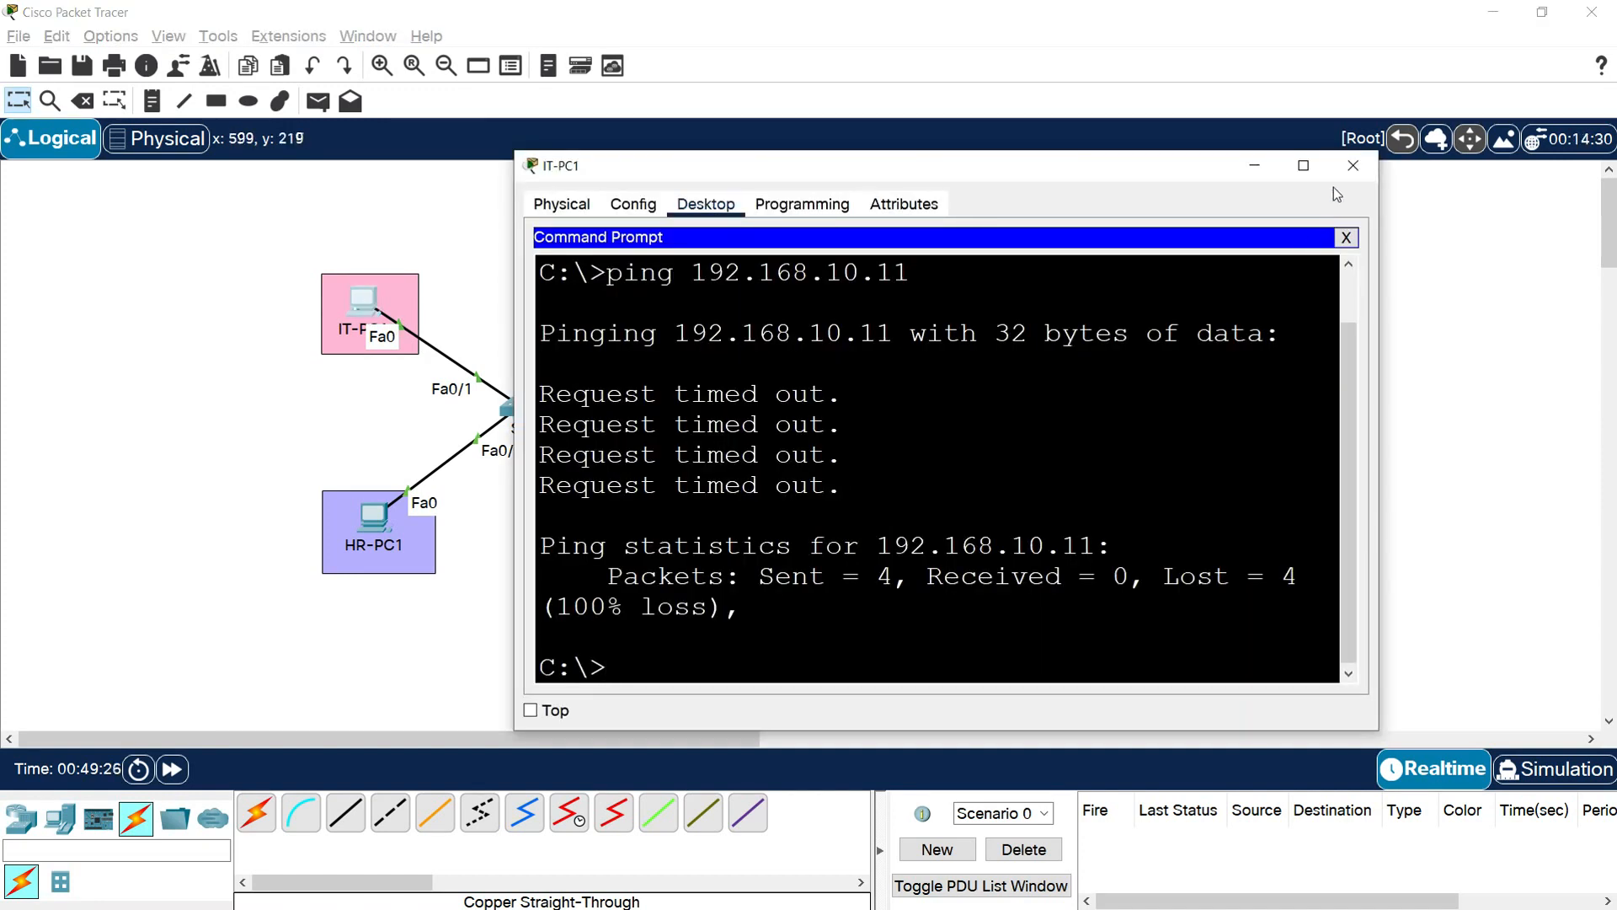
pyautogui.click(1352, 166)
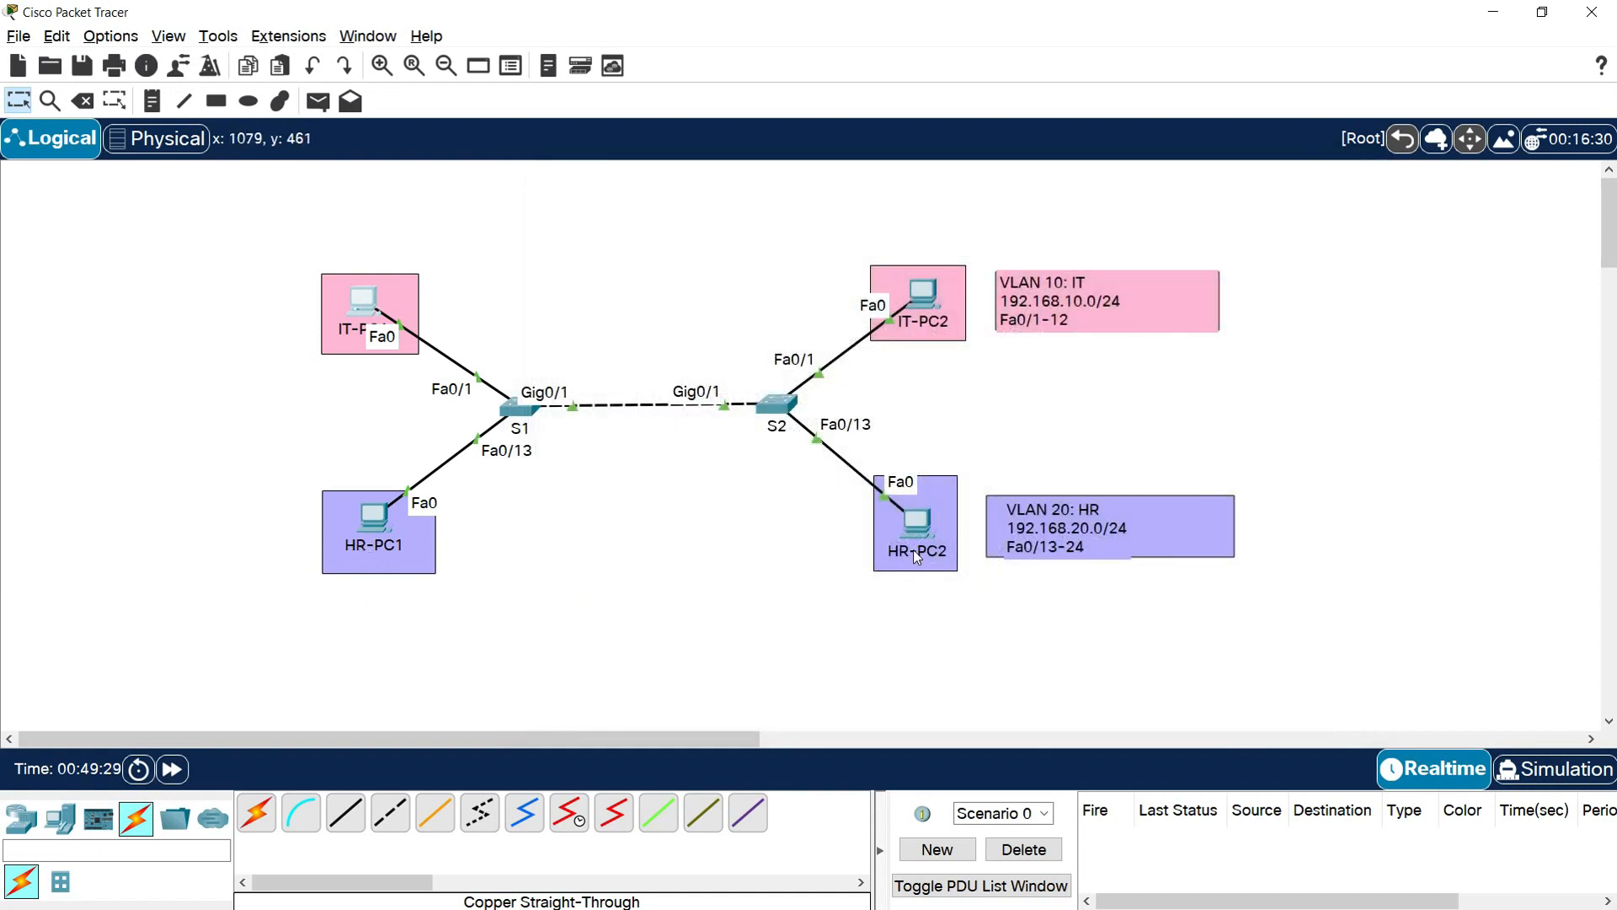
# Ping 192.168.20.11 from the command prompt of HR-PC1 and watch the responses
pyautogui.click(362, 527)
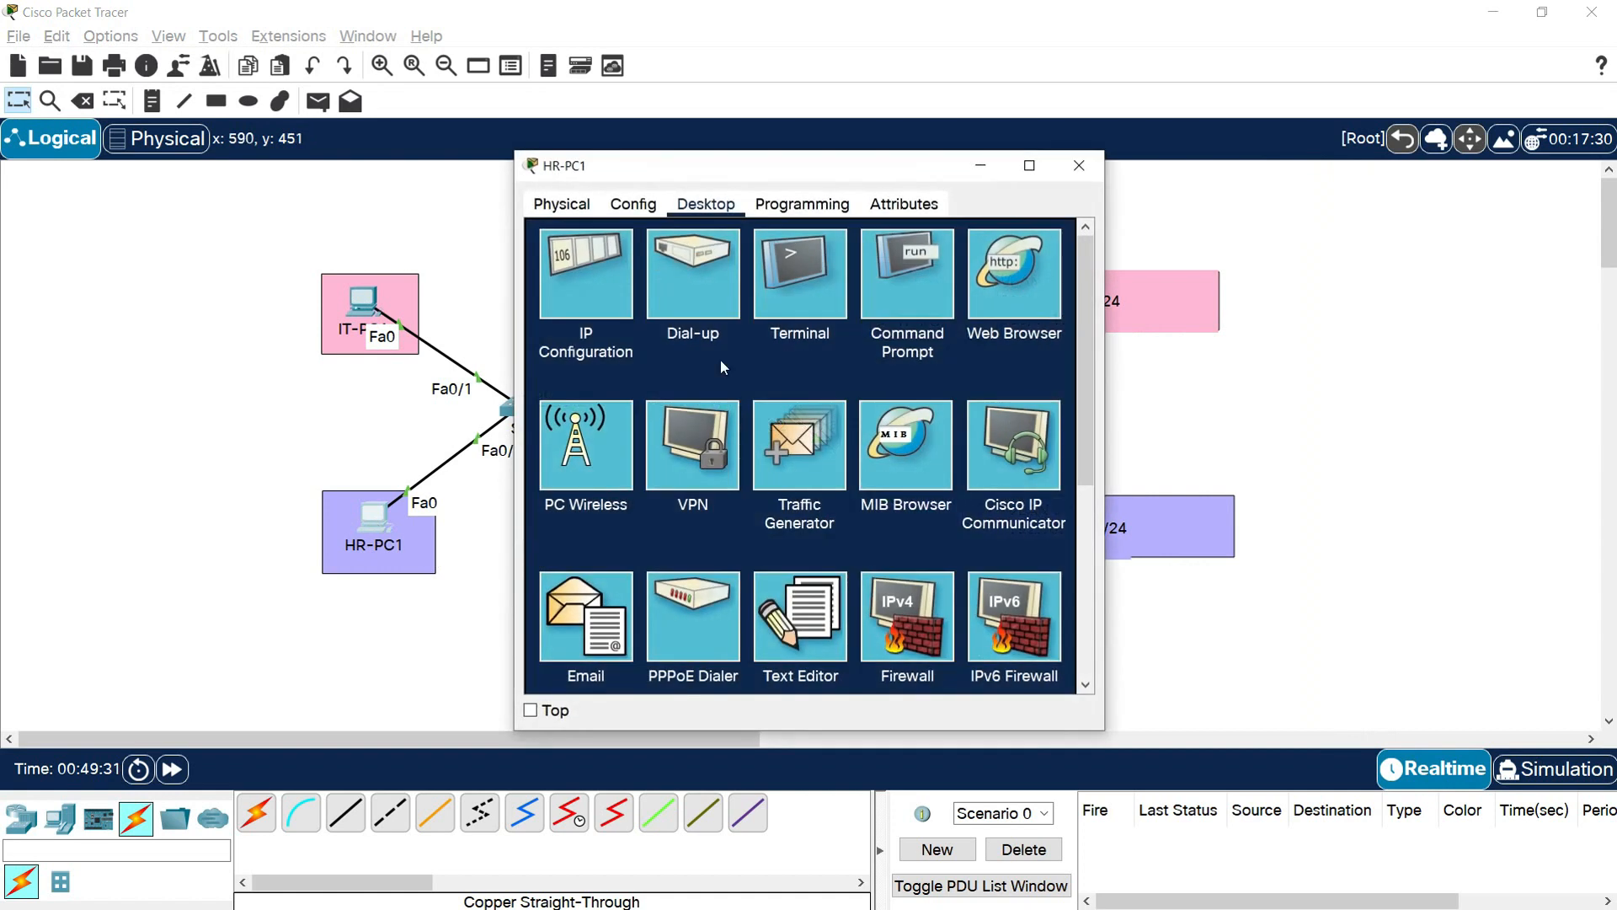
pyautogui.click(895, 302)
pyautogui.write('pi')
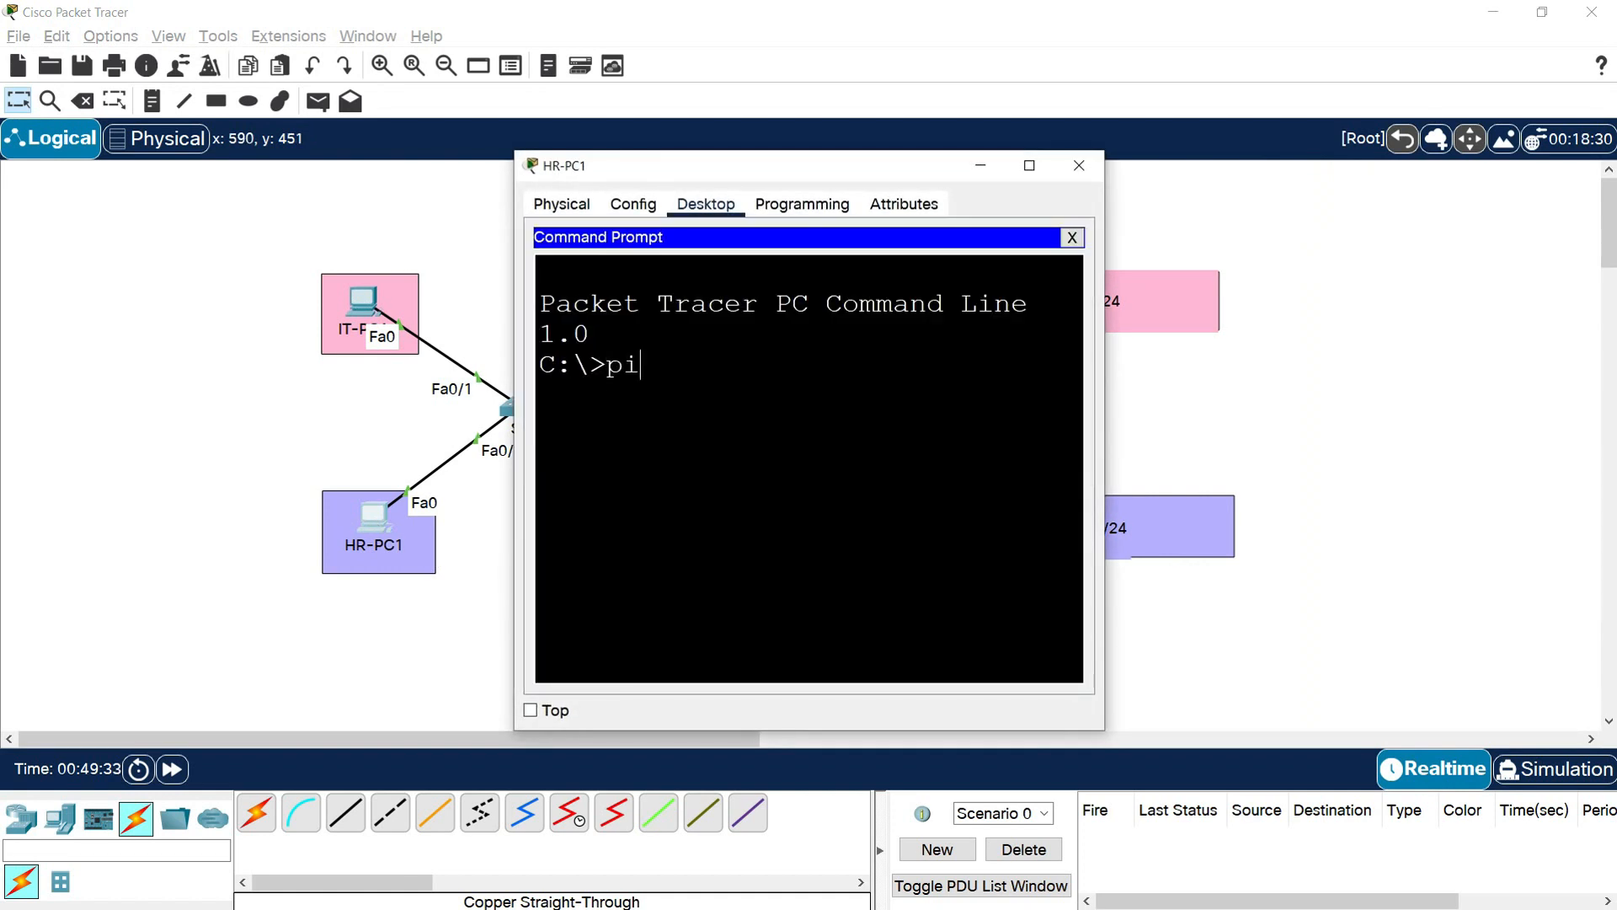
pyautogui.write('ng 192.168.20.11')
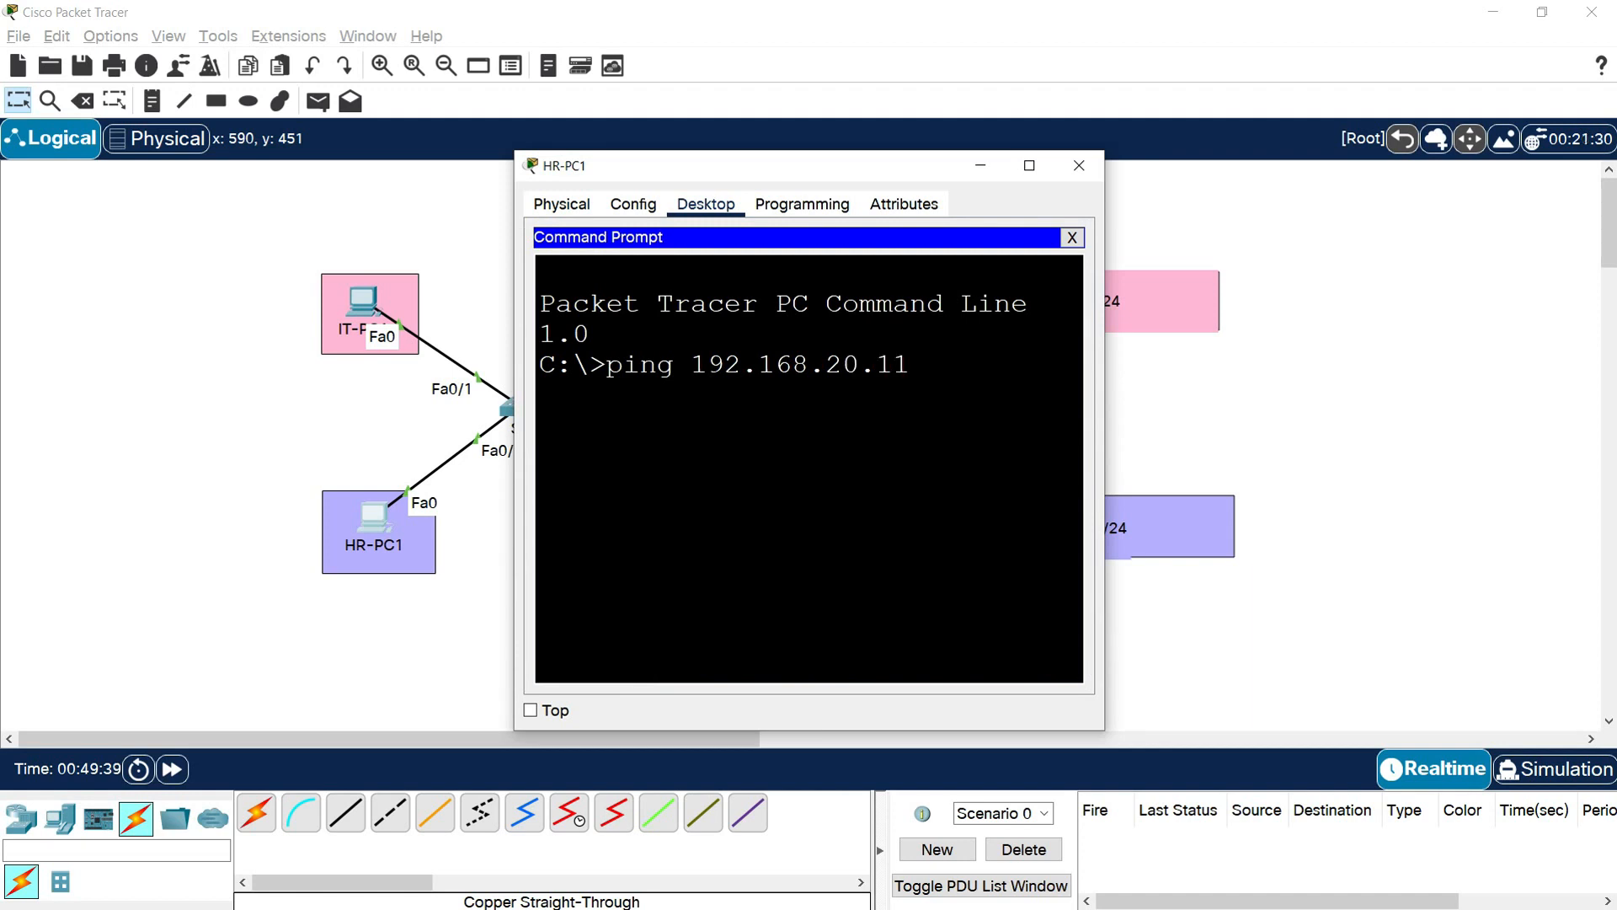
pyautogui.press('Return')
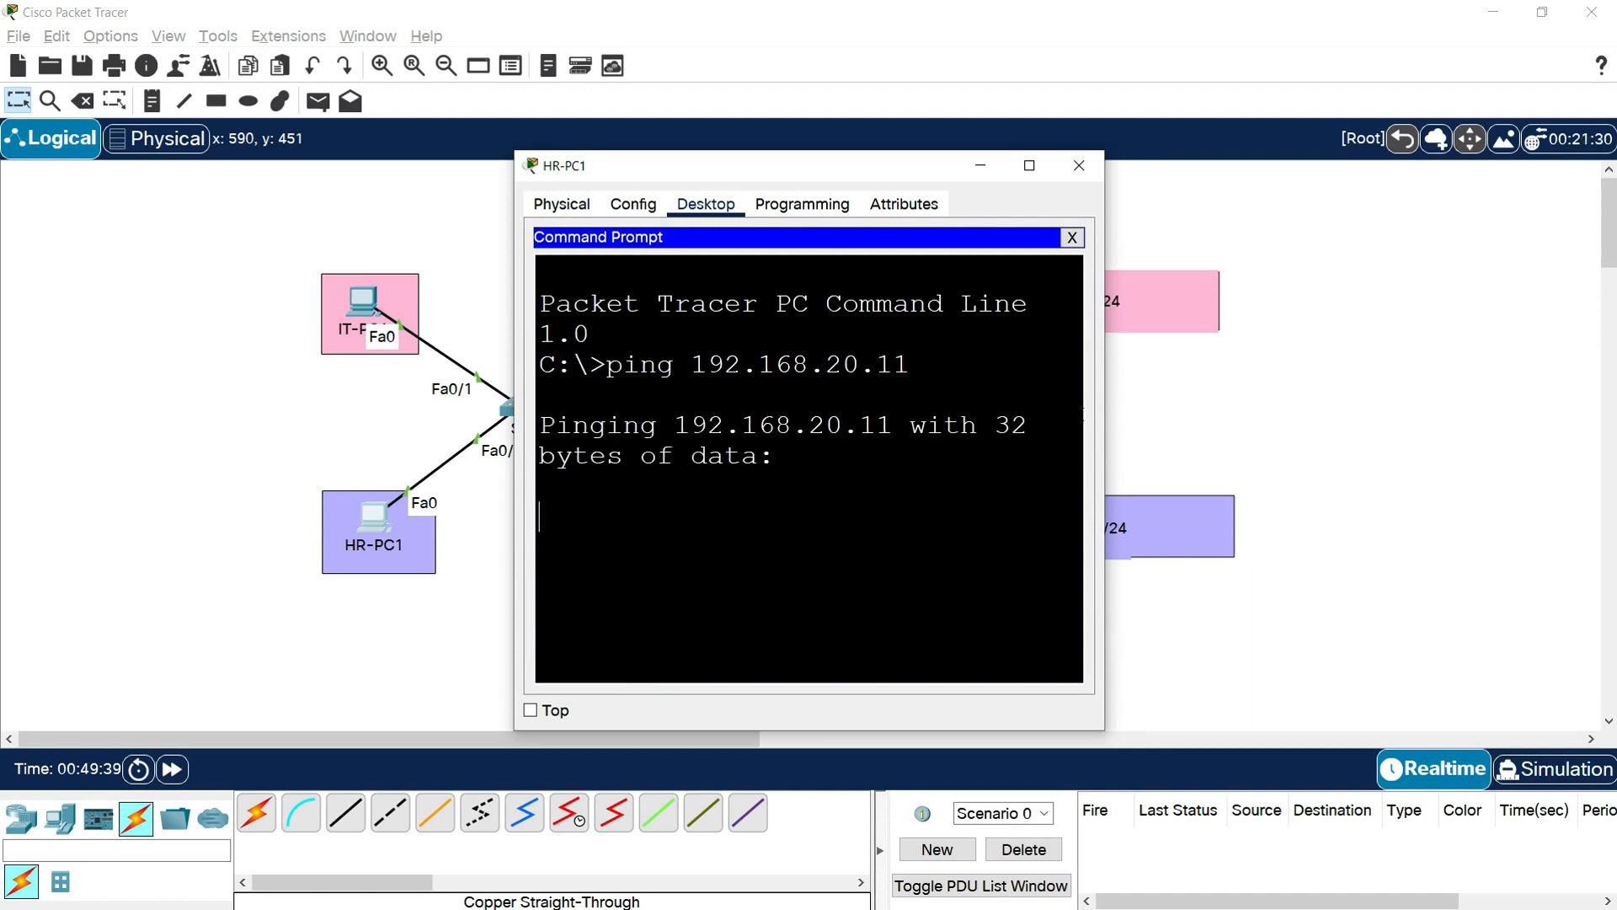
pyautogui.moveTo(1106, 408); pyautogui.dragTo(1478, 446)
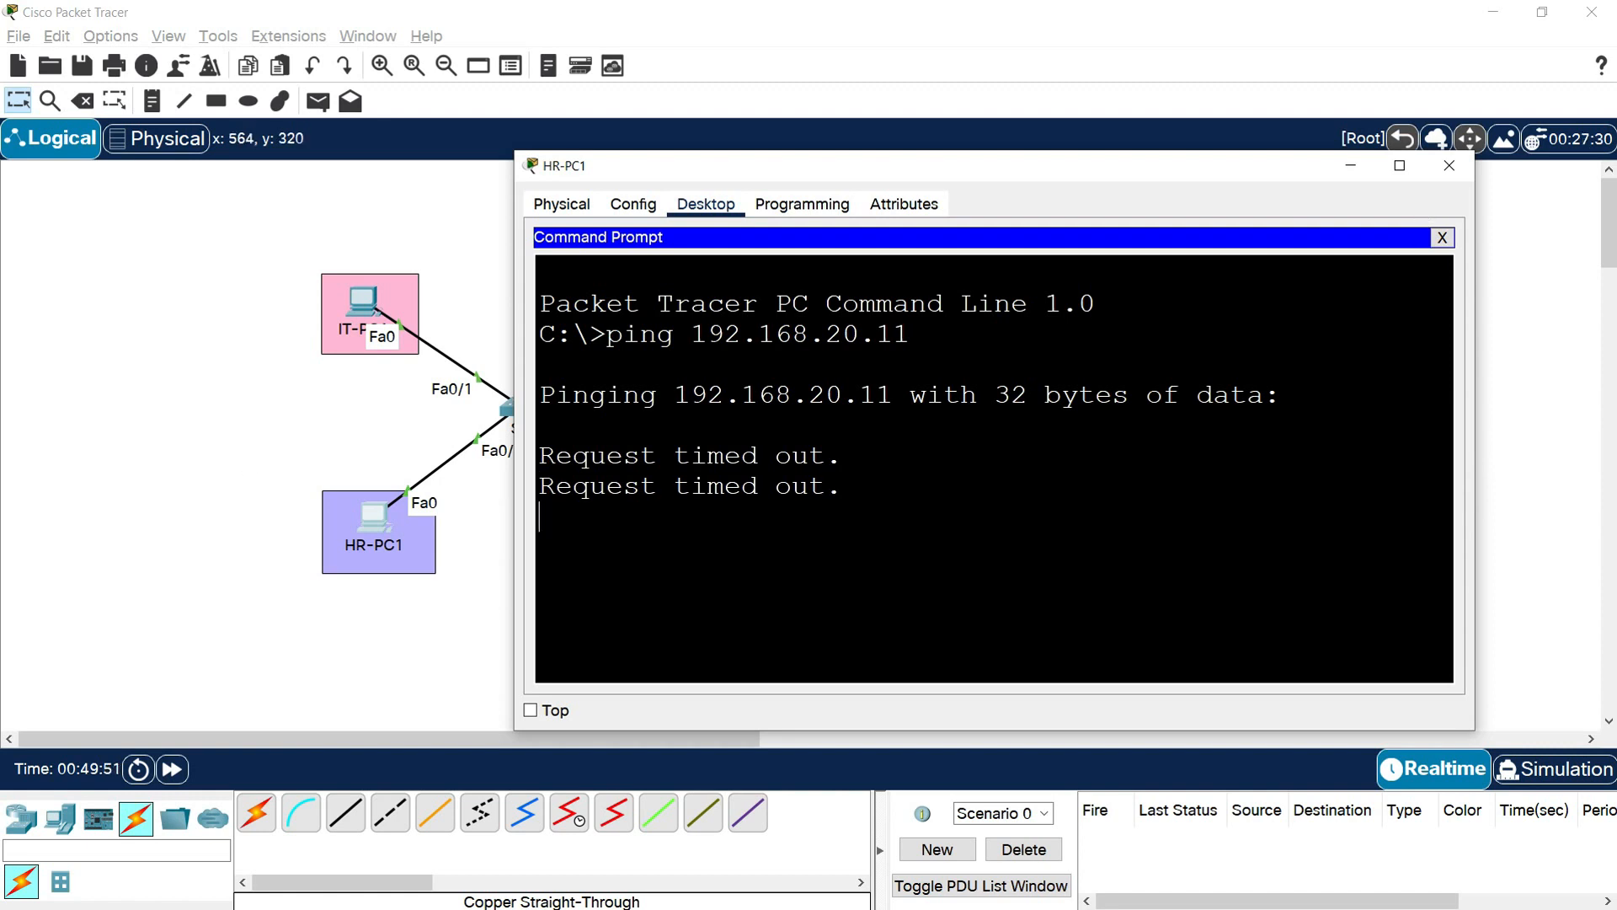
pyautogui.click(1442, 167)
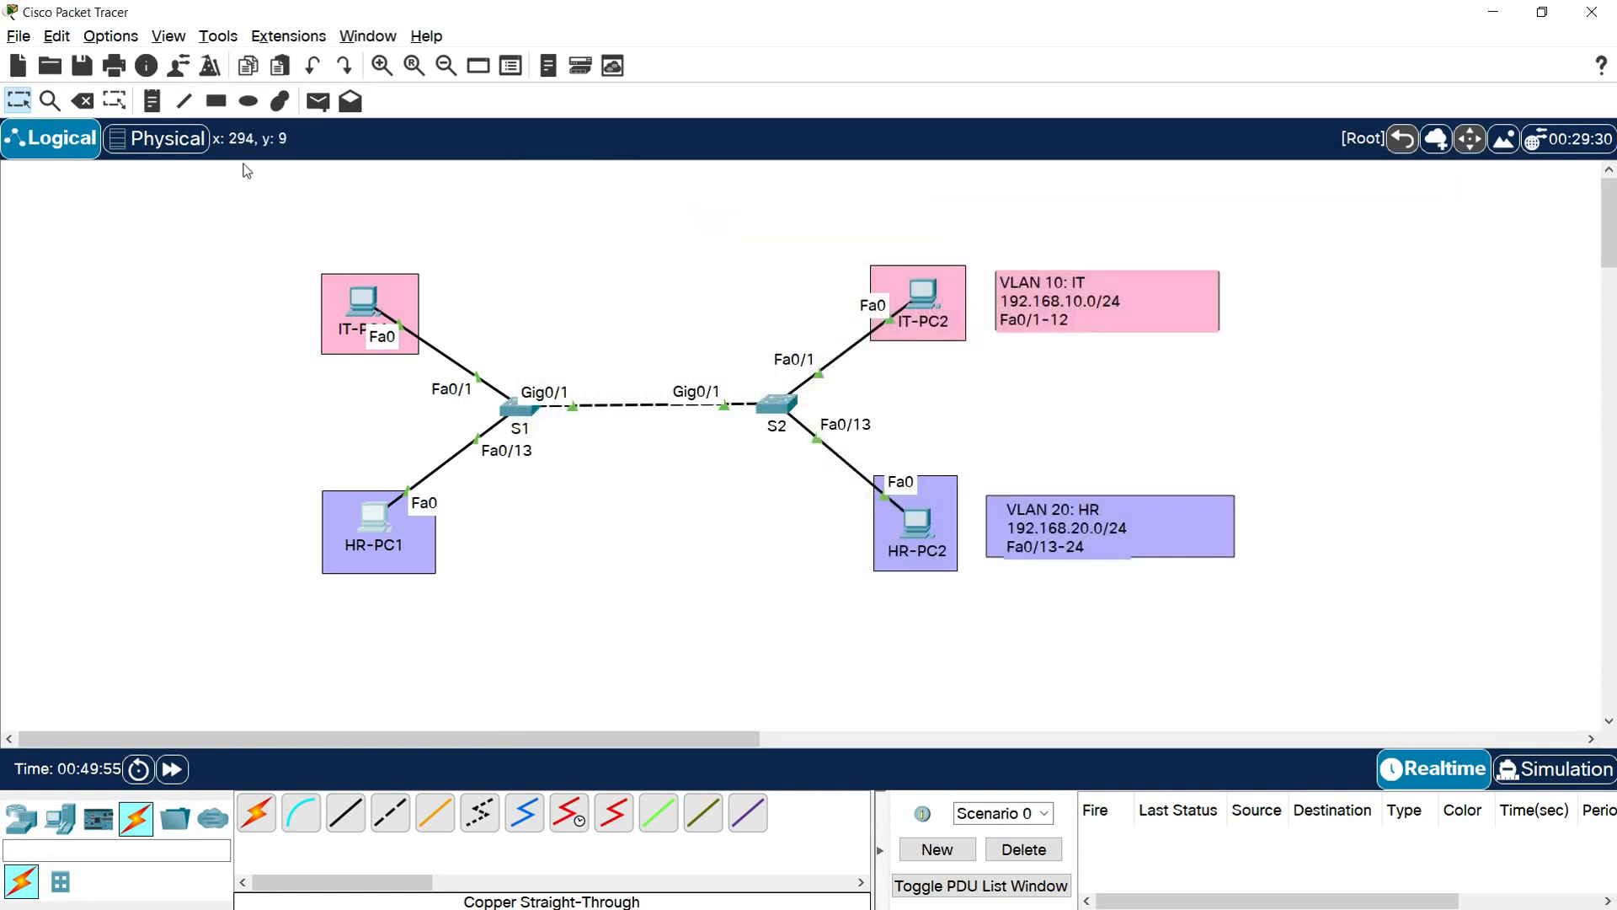
# Add the text label TRUNK on the link between switches S1 and S2
pyautogui.click(152, 100)
pyautogui.click(671, 409)
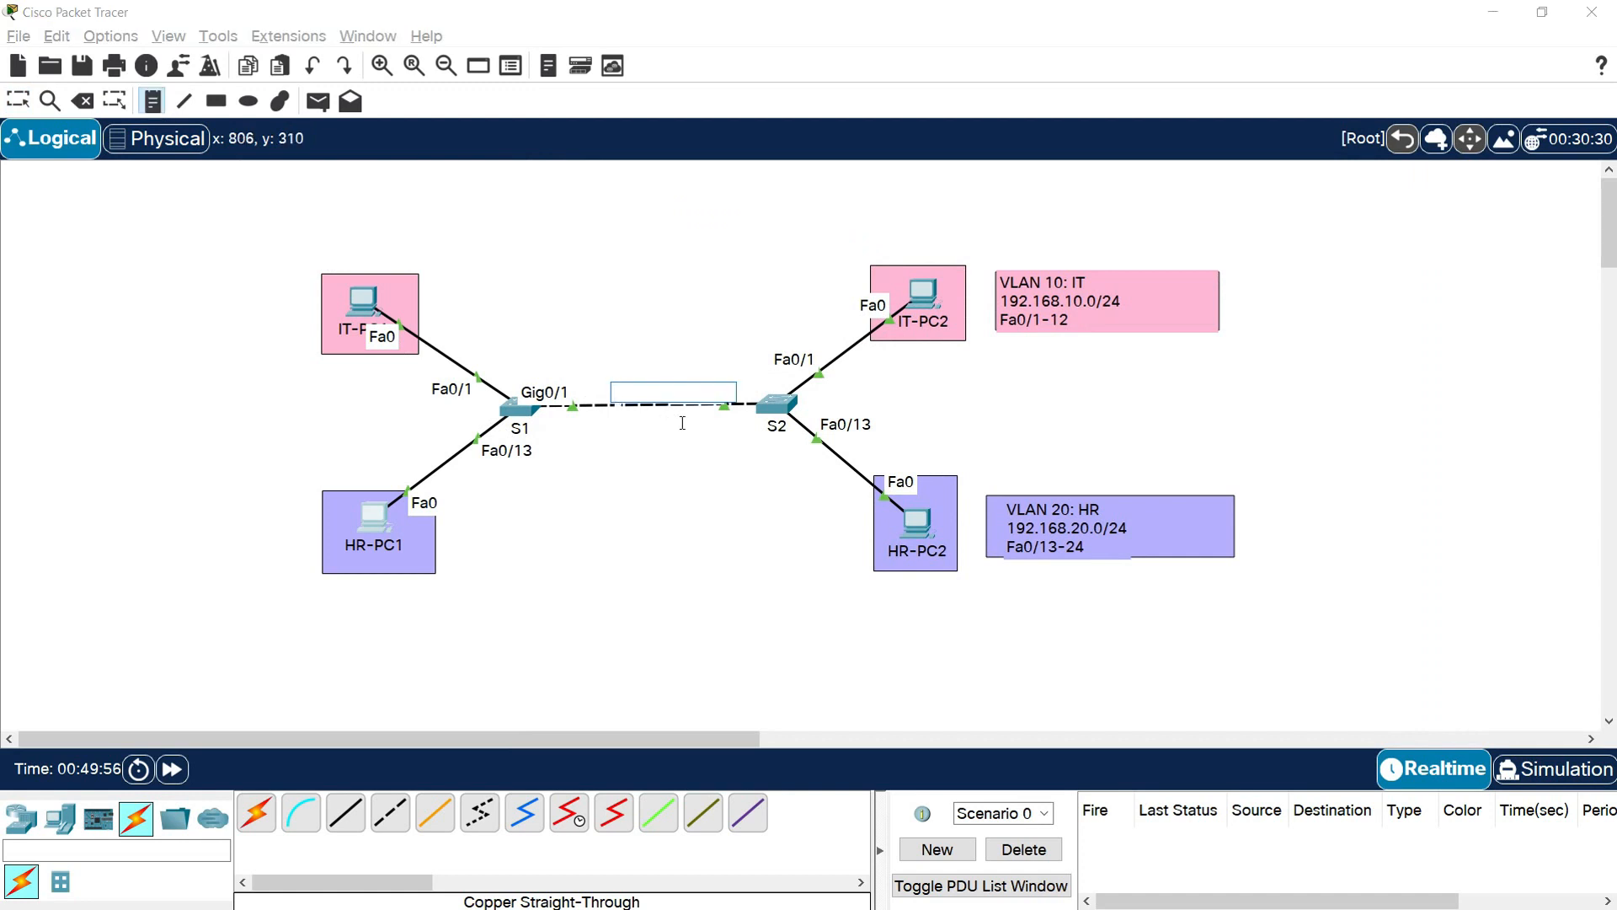
pyautogui.write('TRUNK')
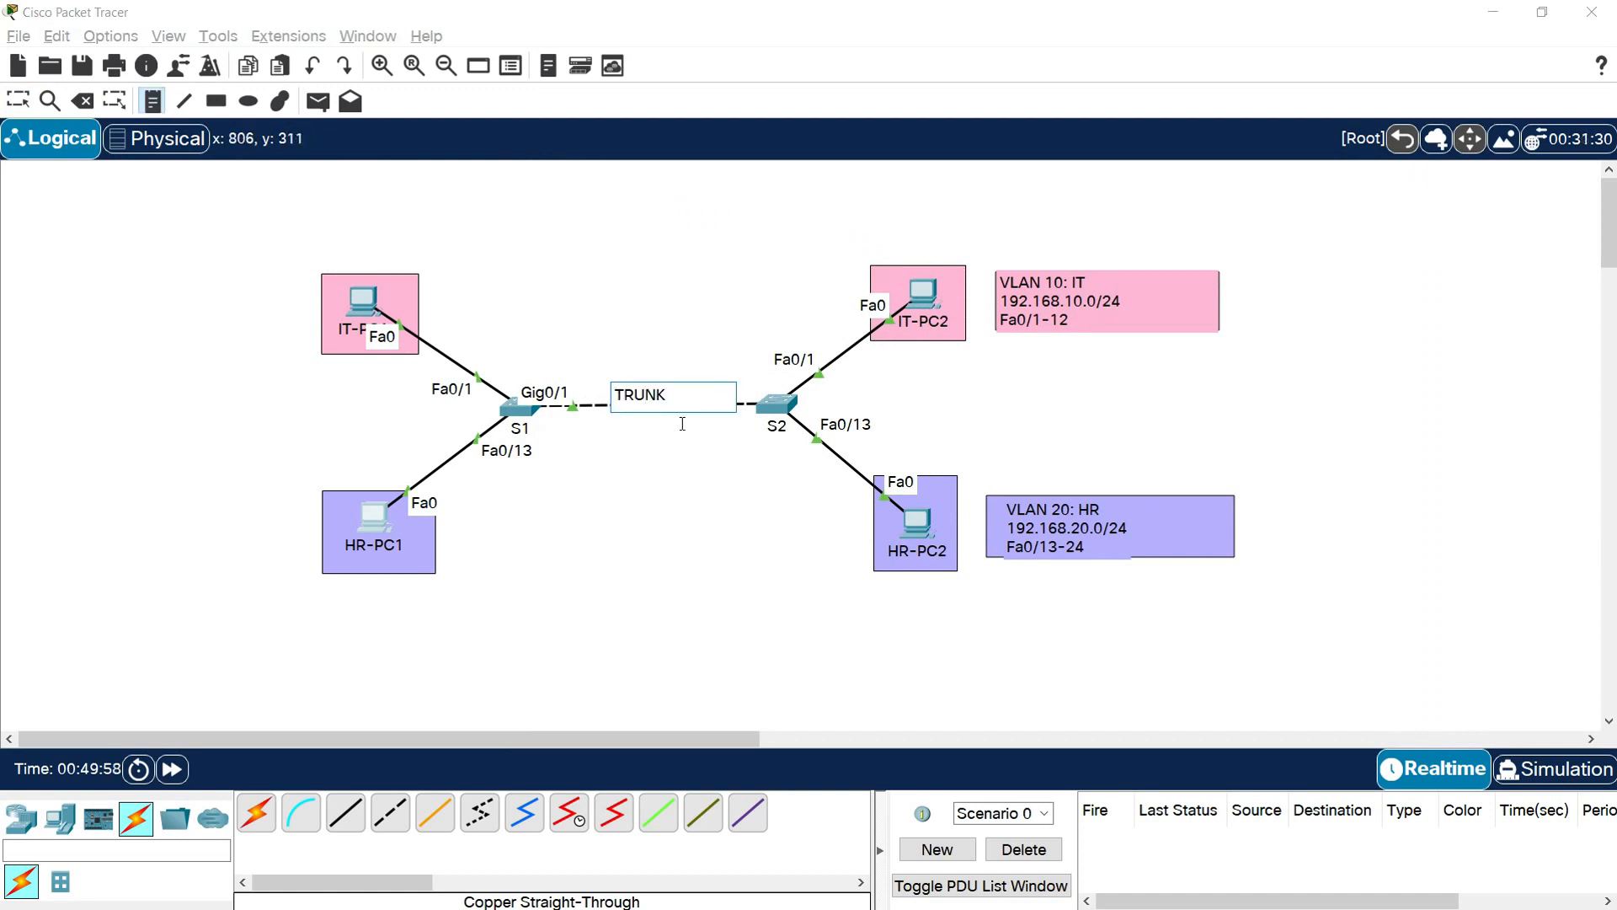
pyautogui.press('Escape')
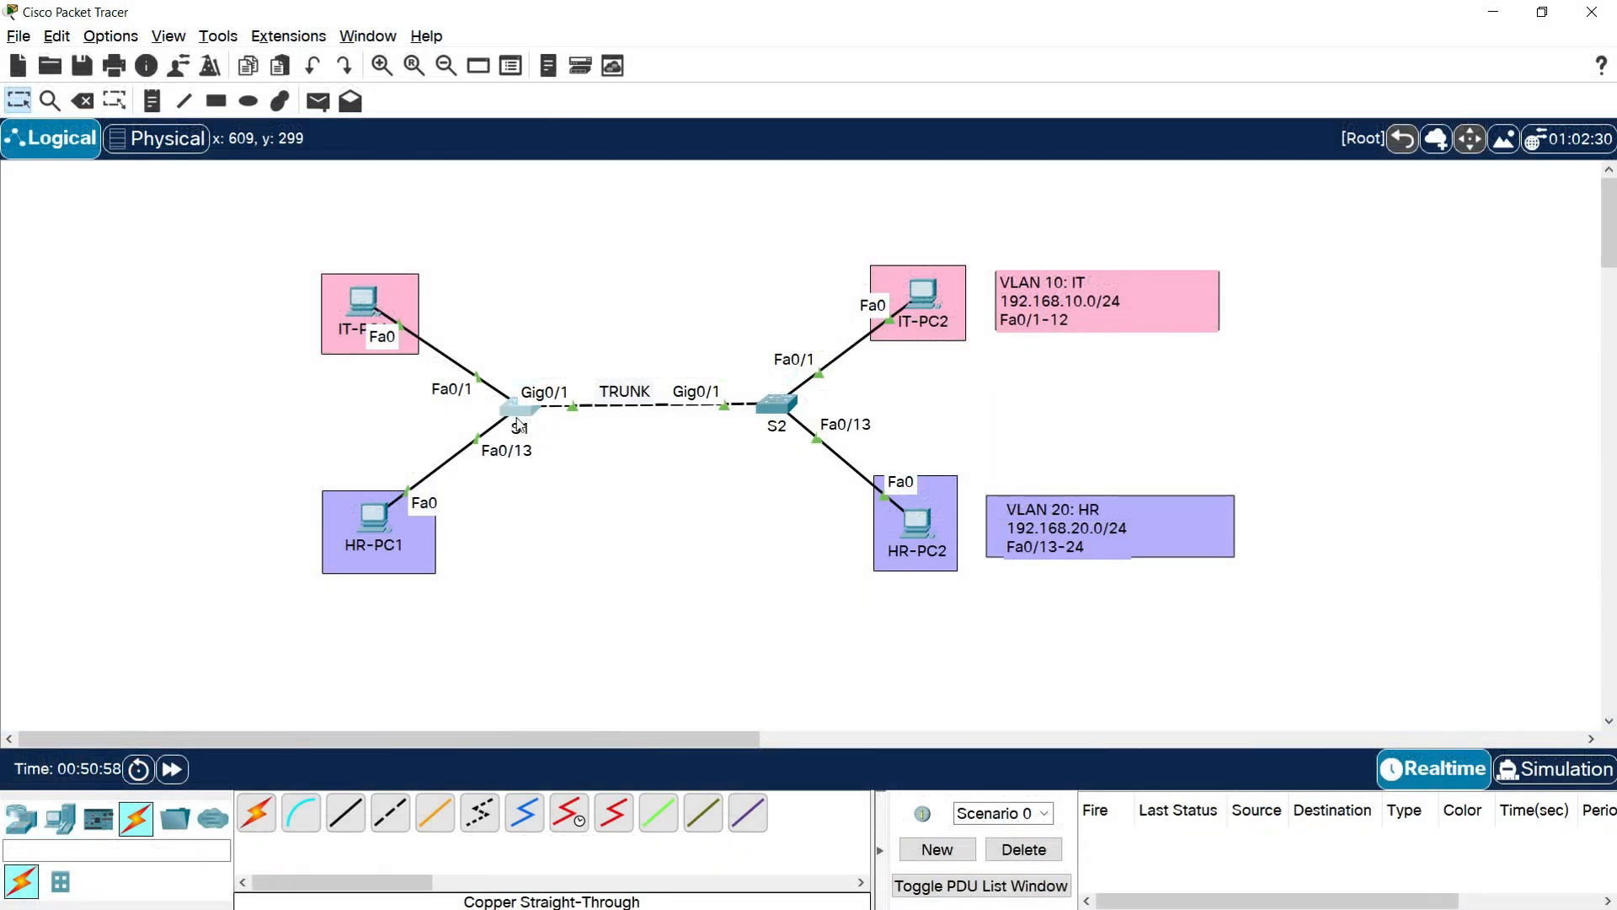
# View the S1 command line maximized and check which ports belong to default VLAN 1
pyautogui.click(518, 425)
pyautogui.click(1029, 165)
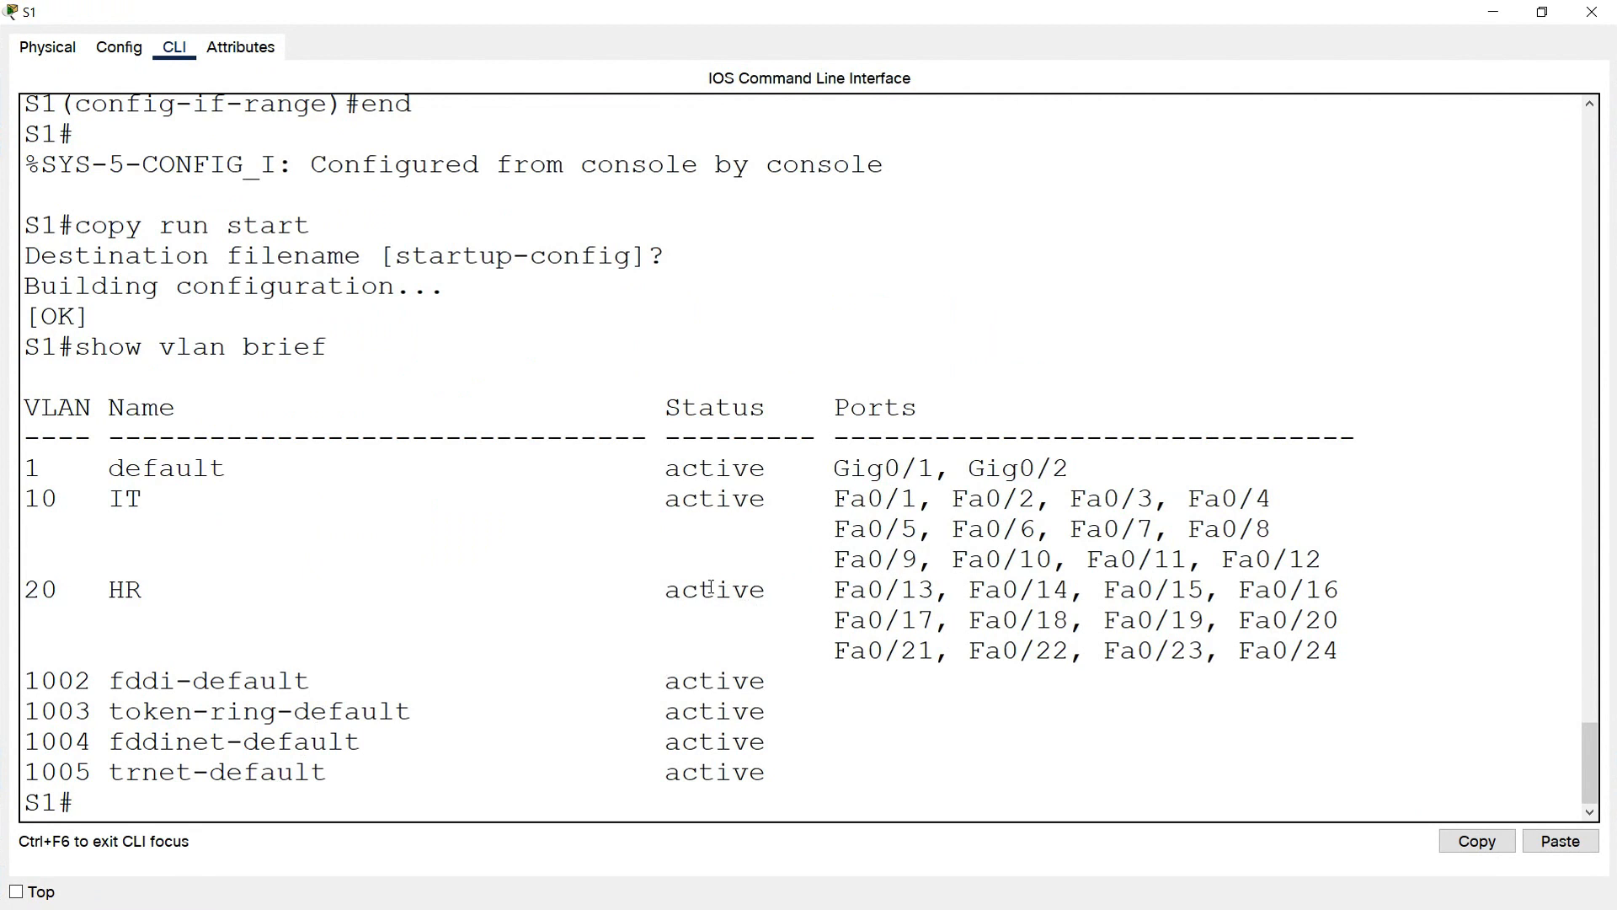
pyautogui.moveTo(935, 469); pyautogui.dragTo(834, 469)
pyautogui.moveTo(229, 469); pyautogui.dragTo(21, 468)
# Enter global configuration mode on S1 and set interface g0/1 to trunk with switchport mode trunk
pyautogui.click(112, 798)
pyautogui.write('CONF T')
pyautogui.press('Return')
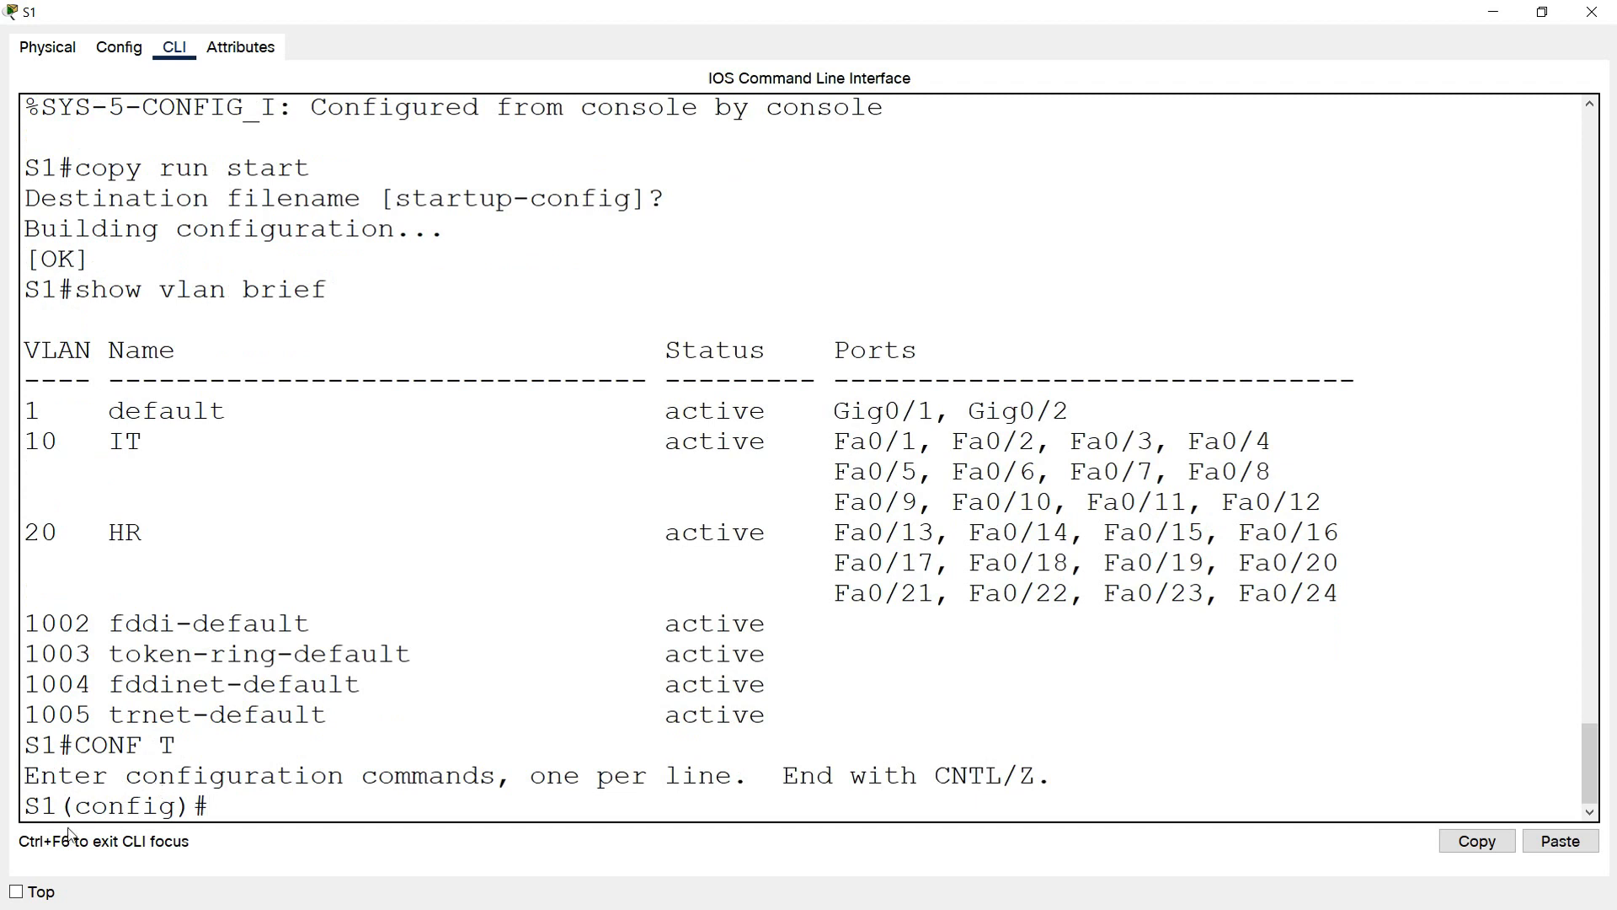
pyautogui.write('interface')
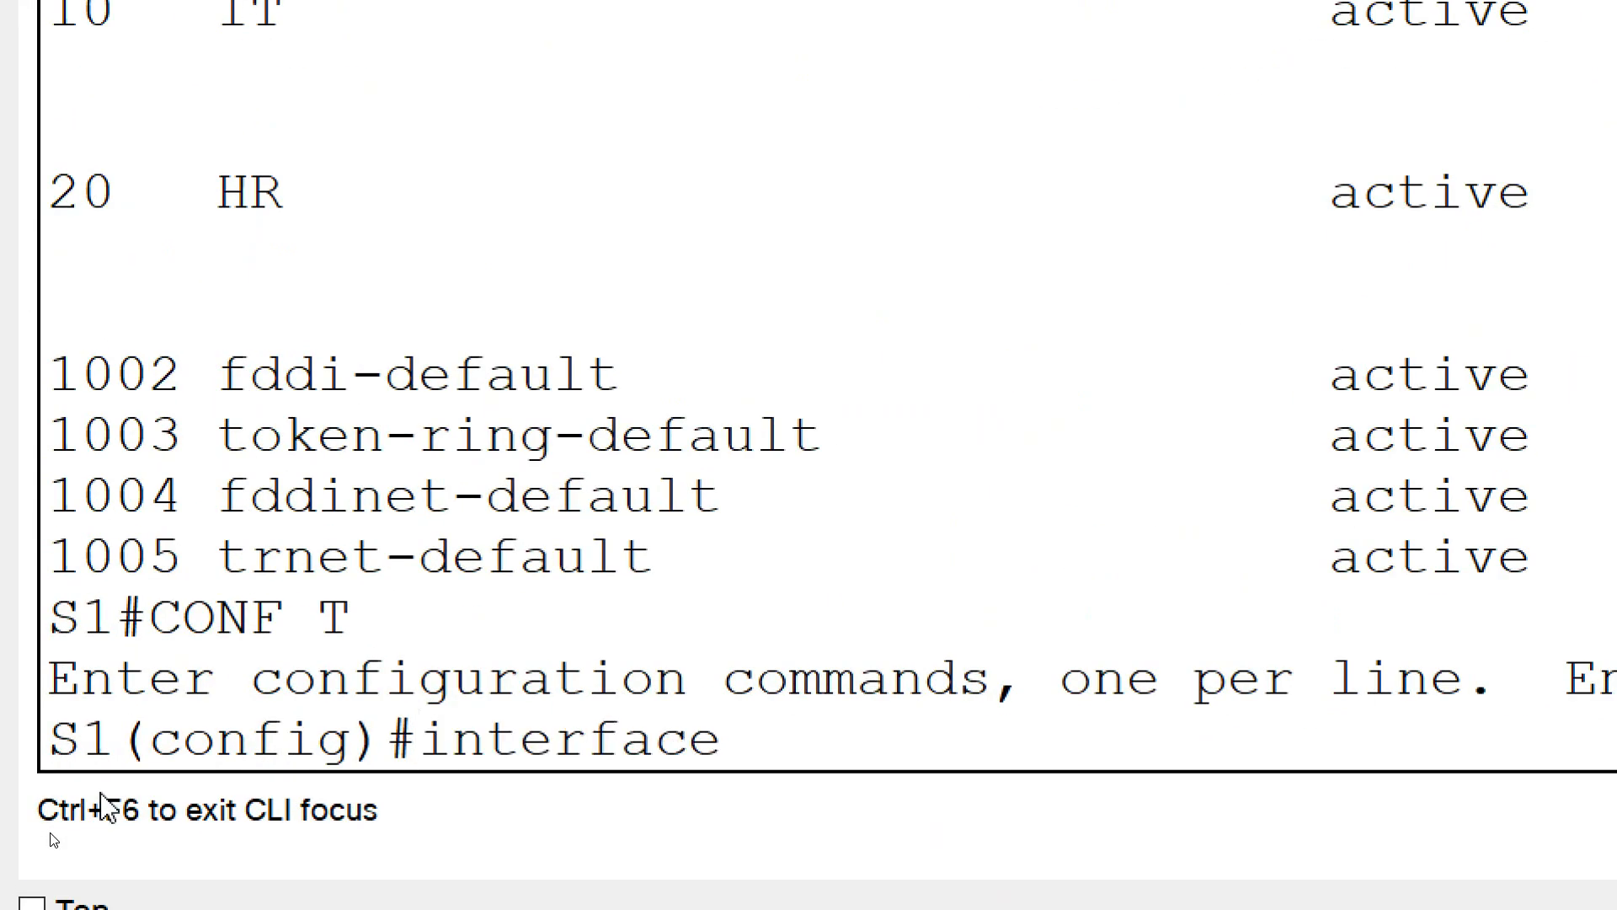
pyautogui.write(' g0/1')
pyautogui.press('Return')
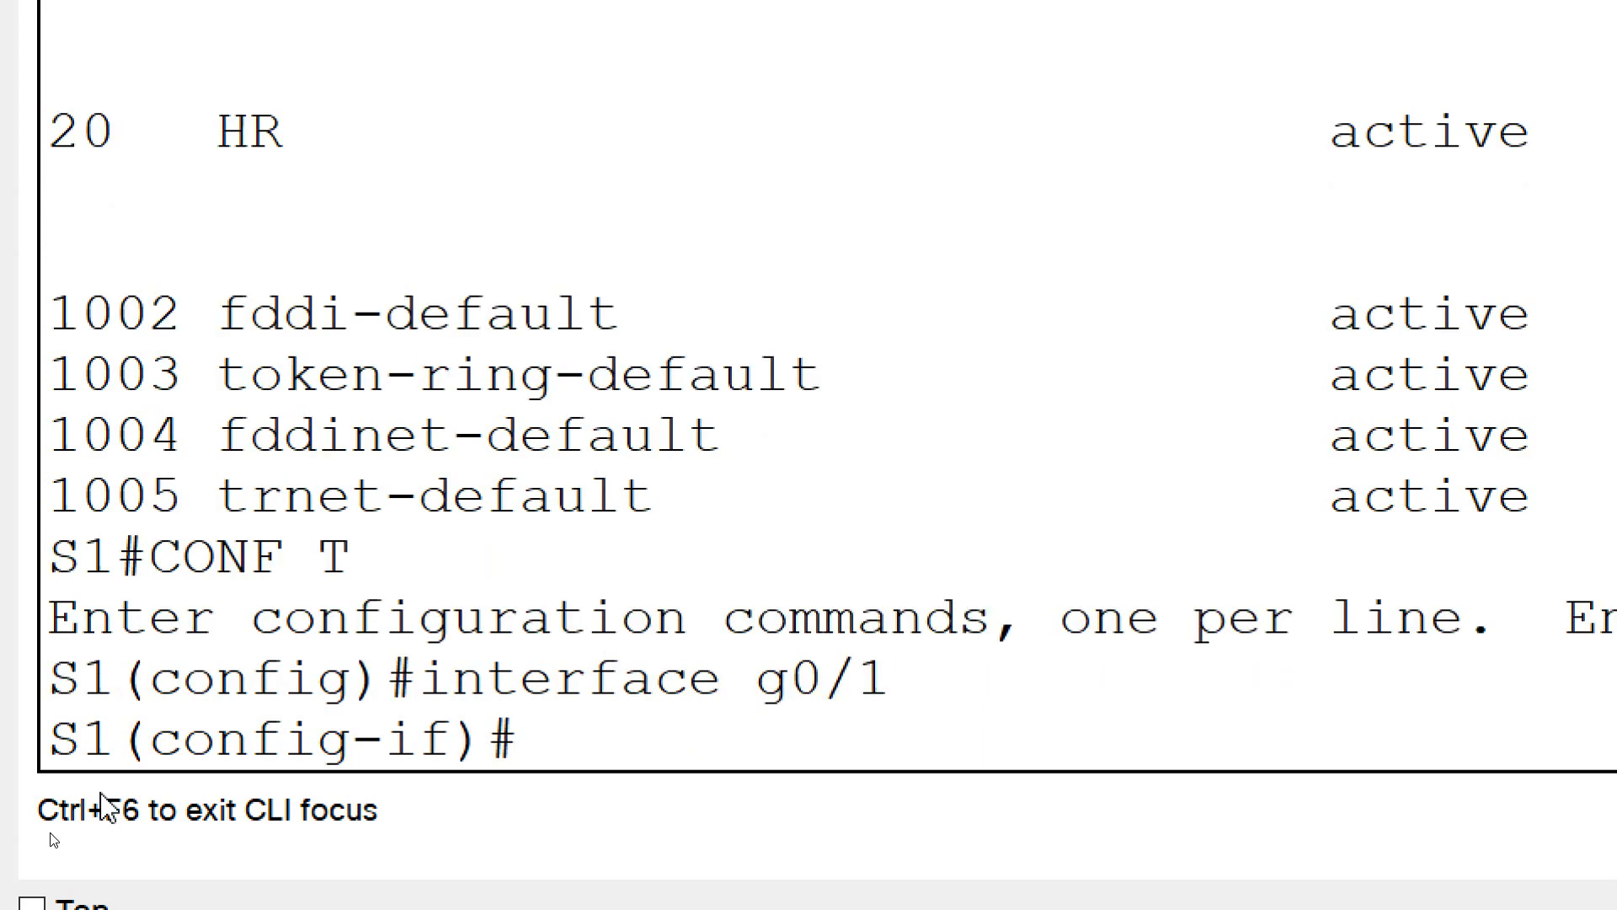
pyautogui.write('switch')
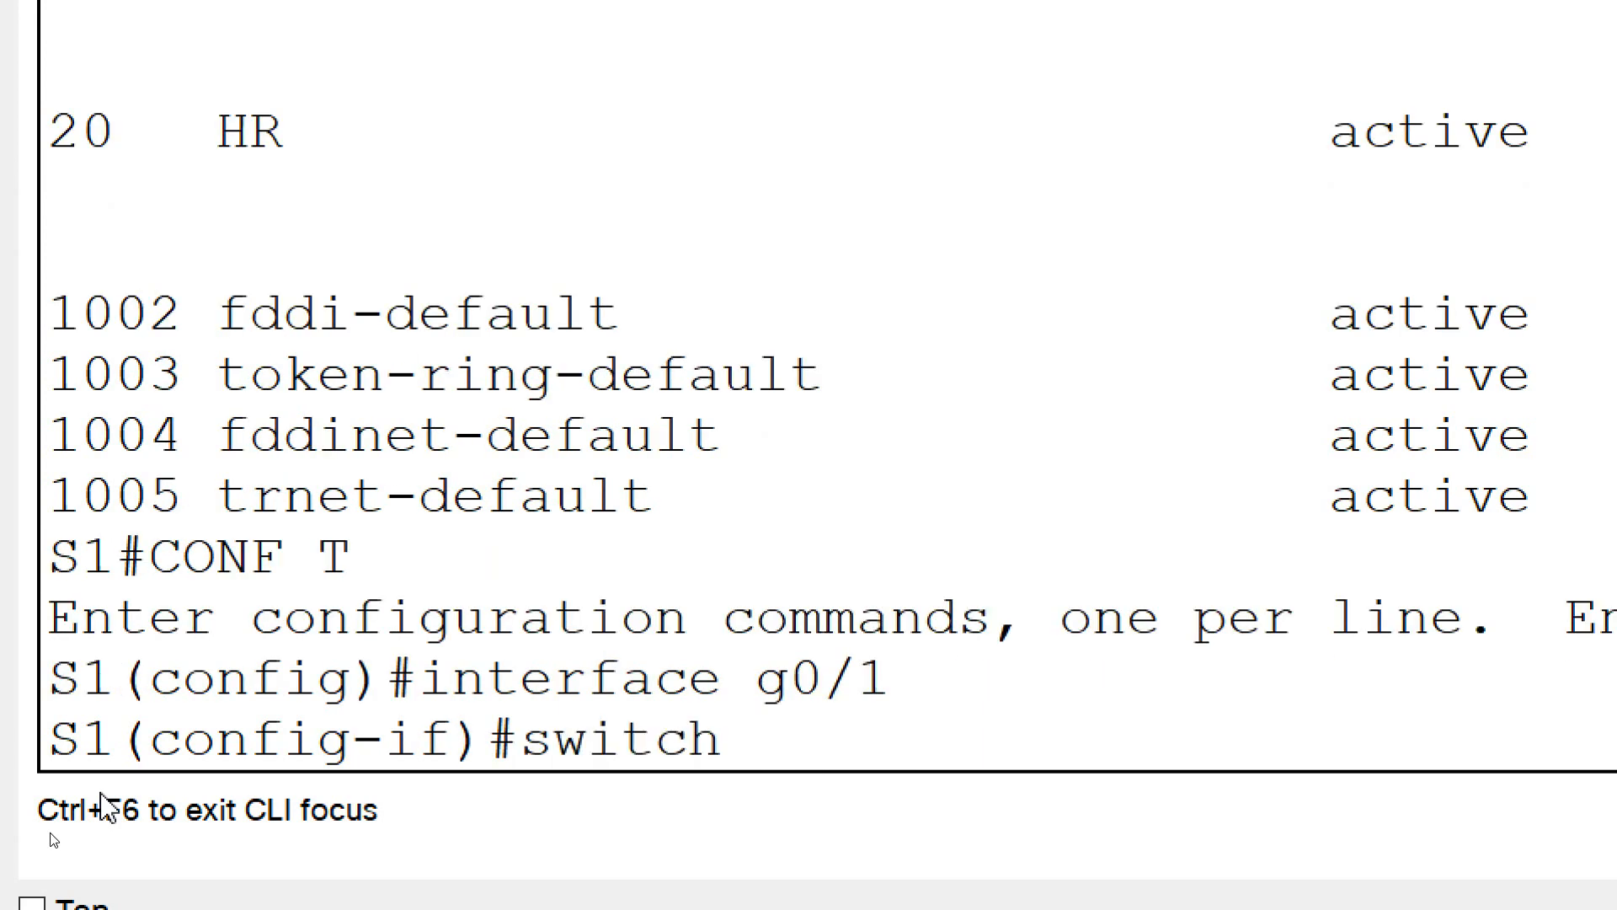
pyautogui.write('port mode tr')
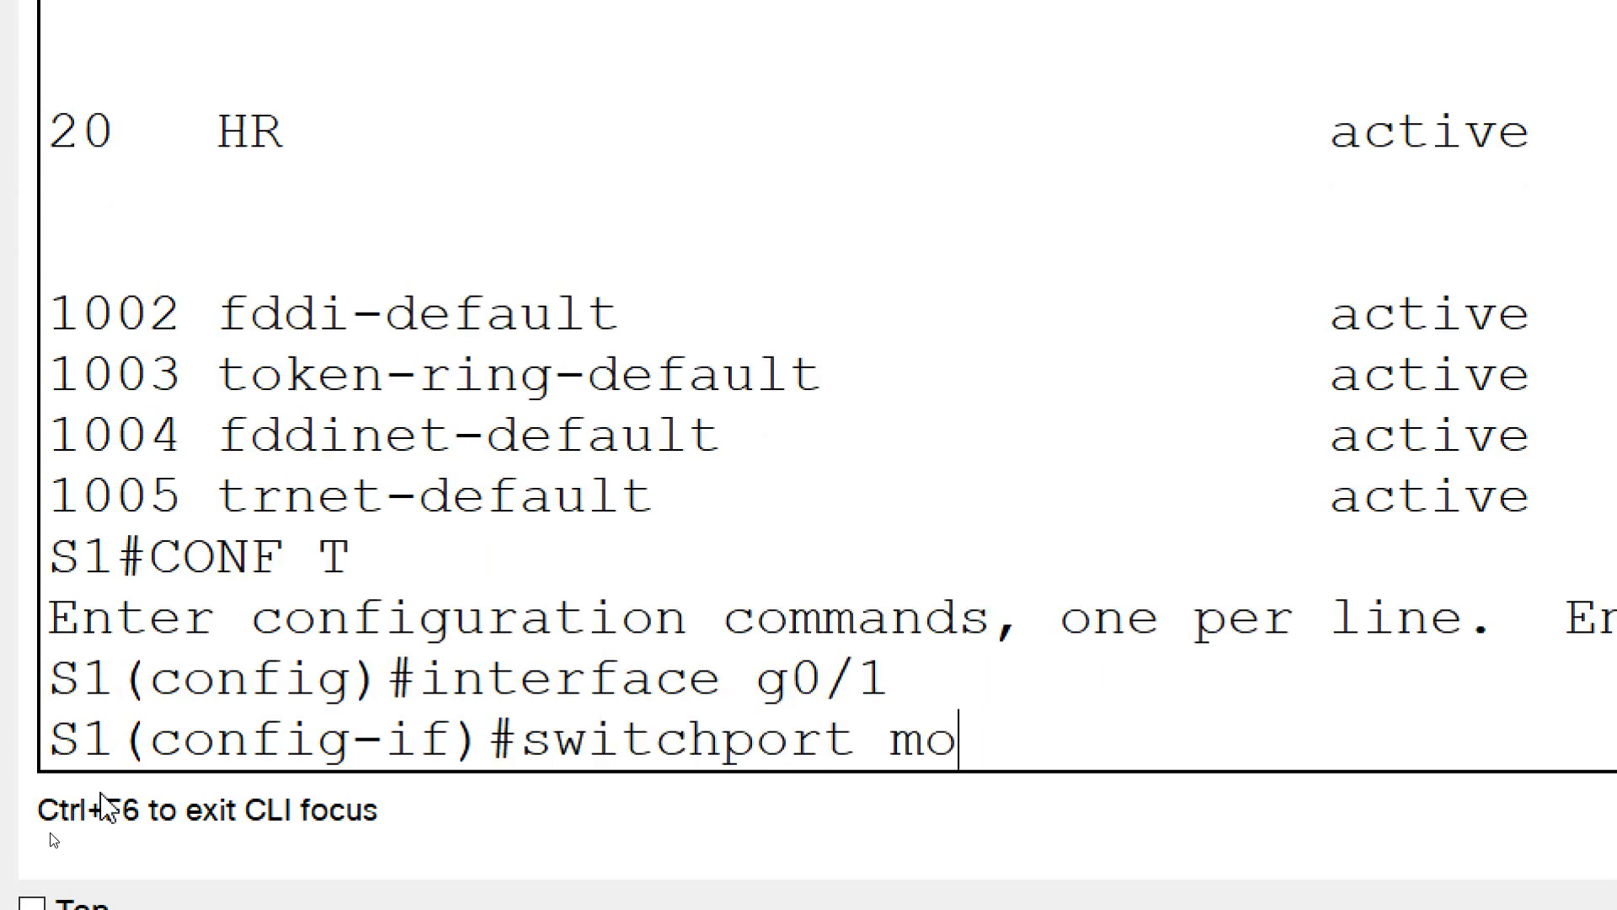
pyautogui.write('unk')
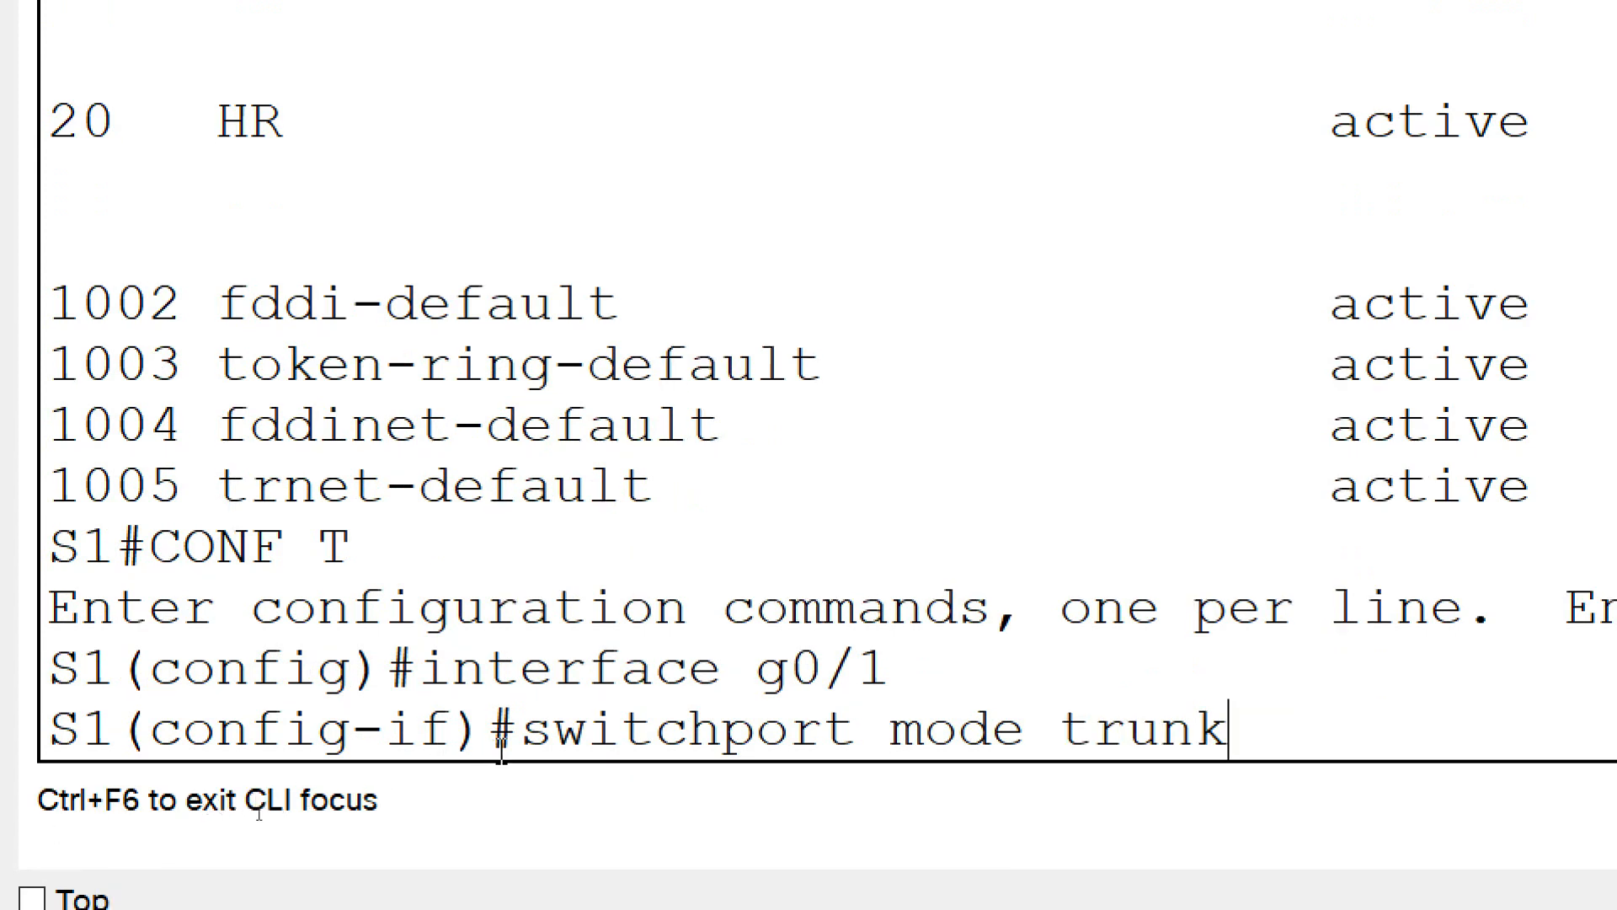
pyautogui.moveTo(890, 671); pyautogui.dragTo(767, 677)
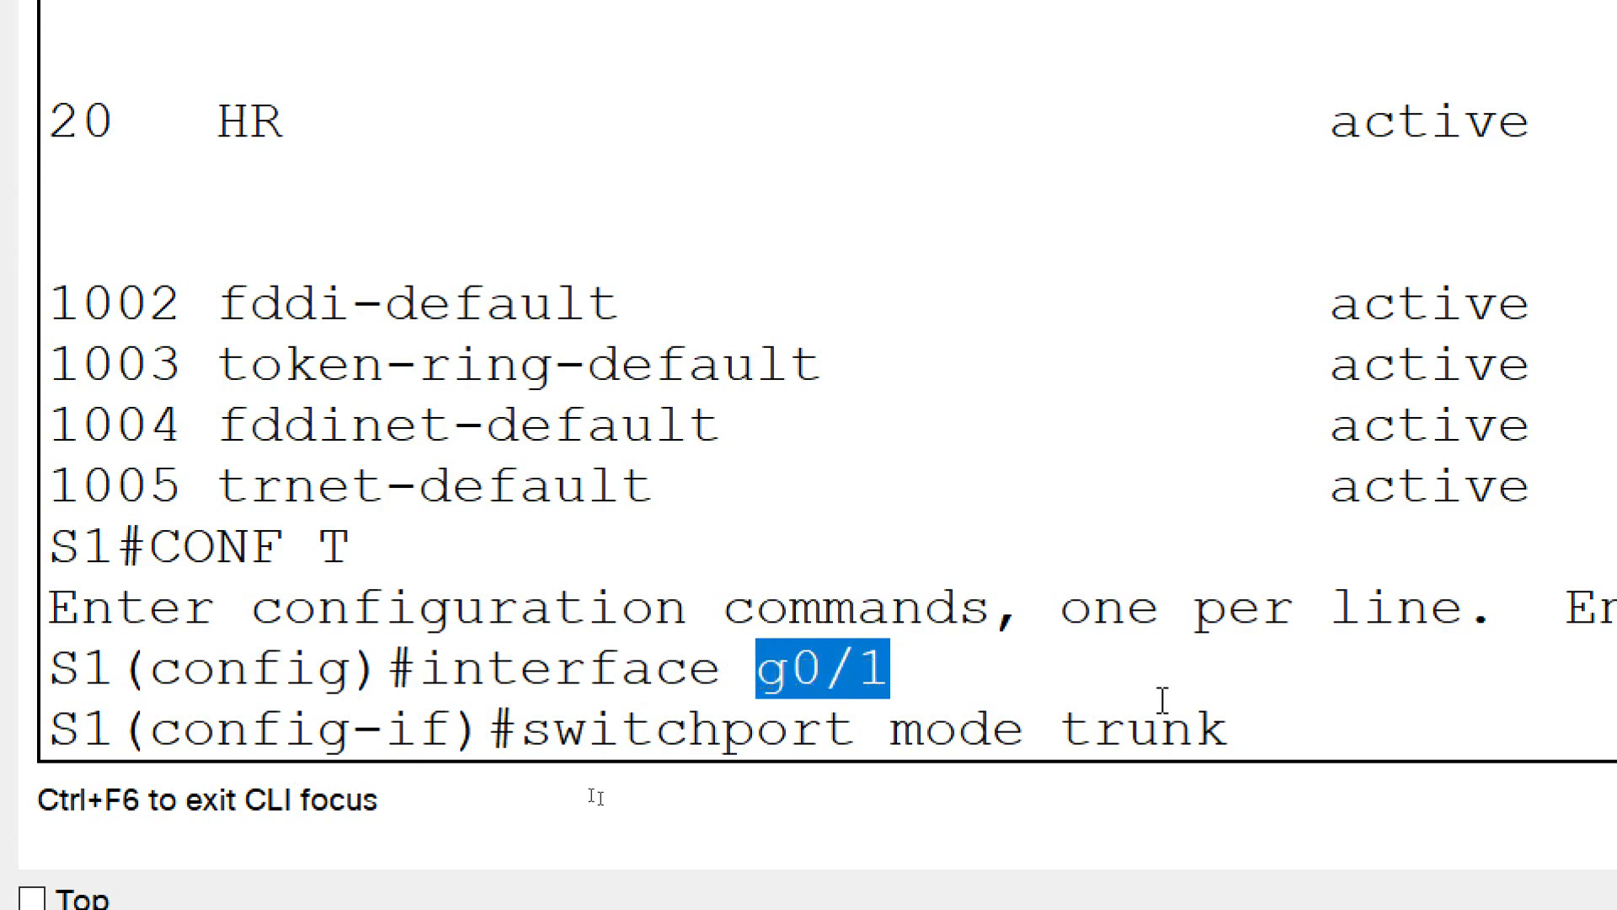
pyautogui.click(1243, 726)
pyautogui.press('Return')
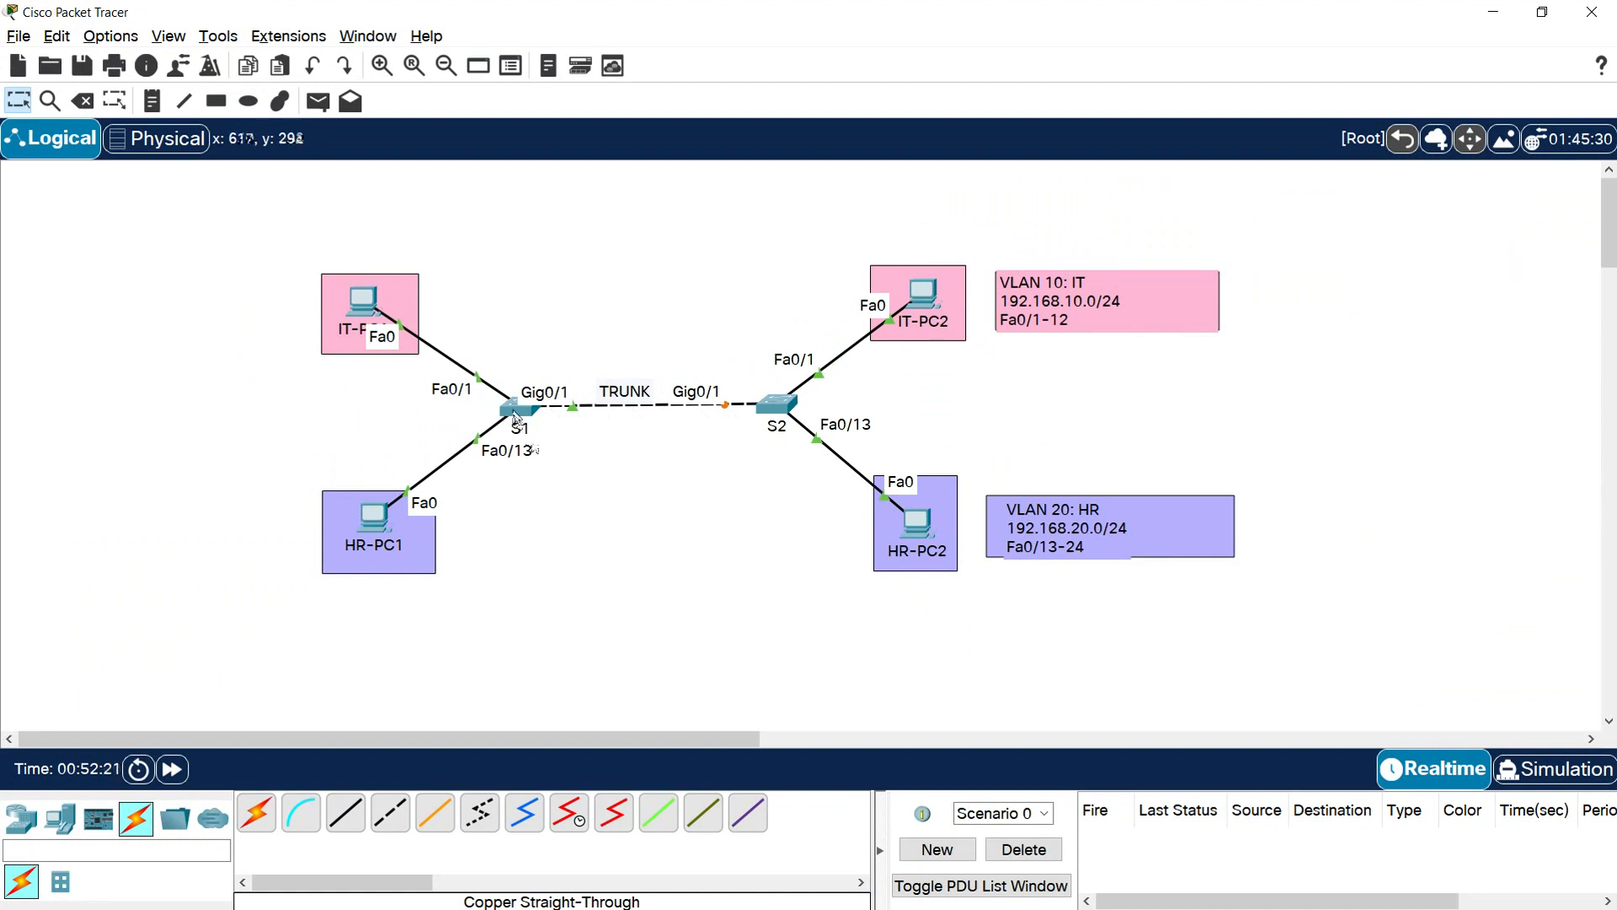
# End configuration mode on S1 and save the running configuration to startup-config with copy run start
pyautogui.click(522, 414)
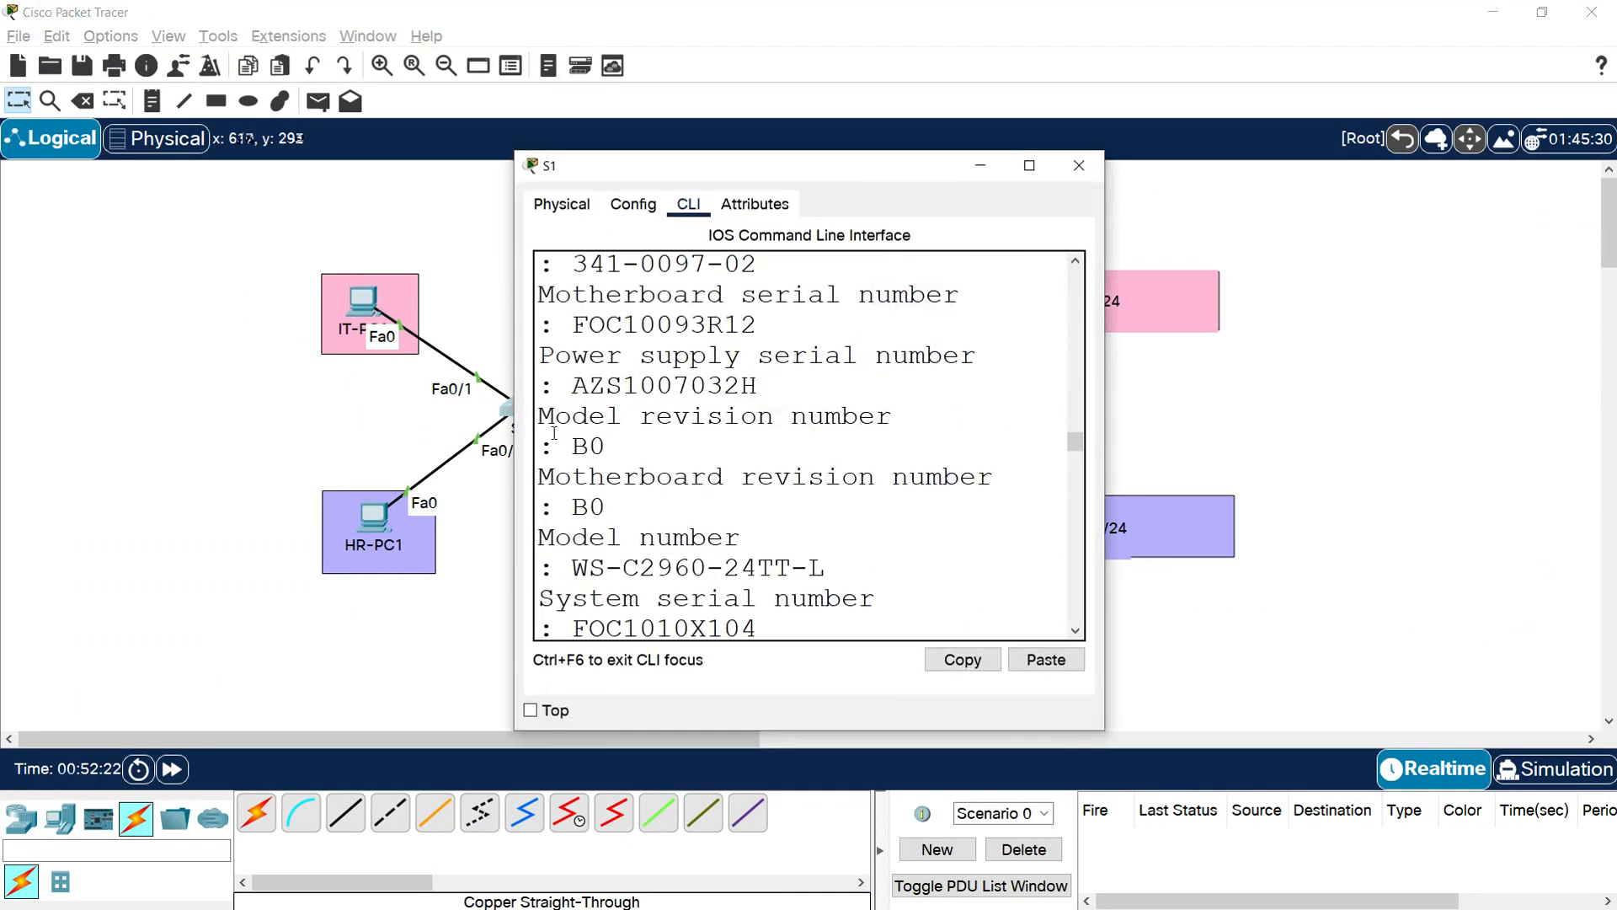
pyautogui.click(1029, 165)
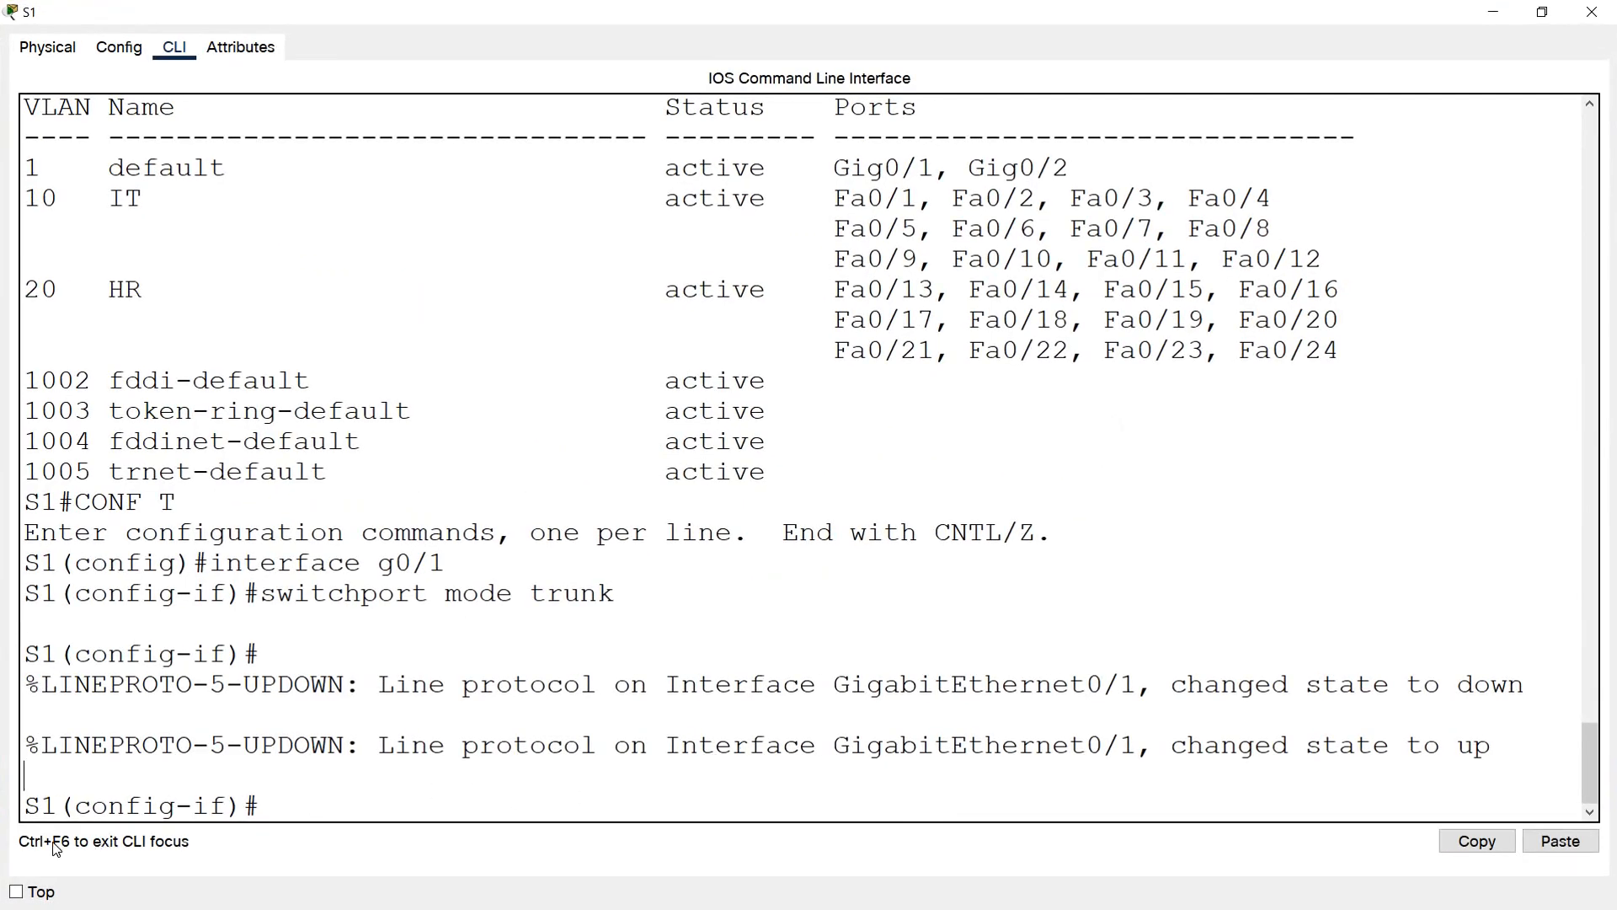
pyautogui.write('end')
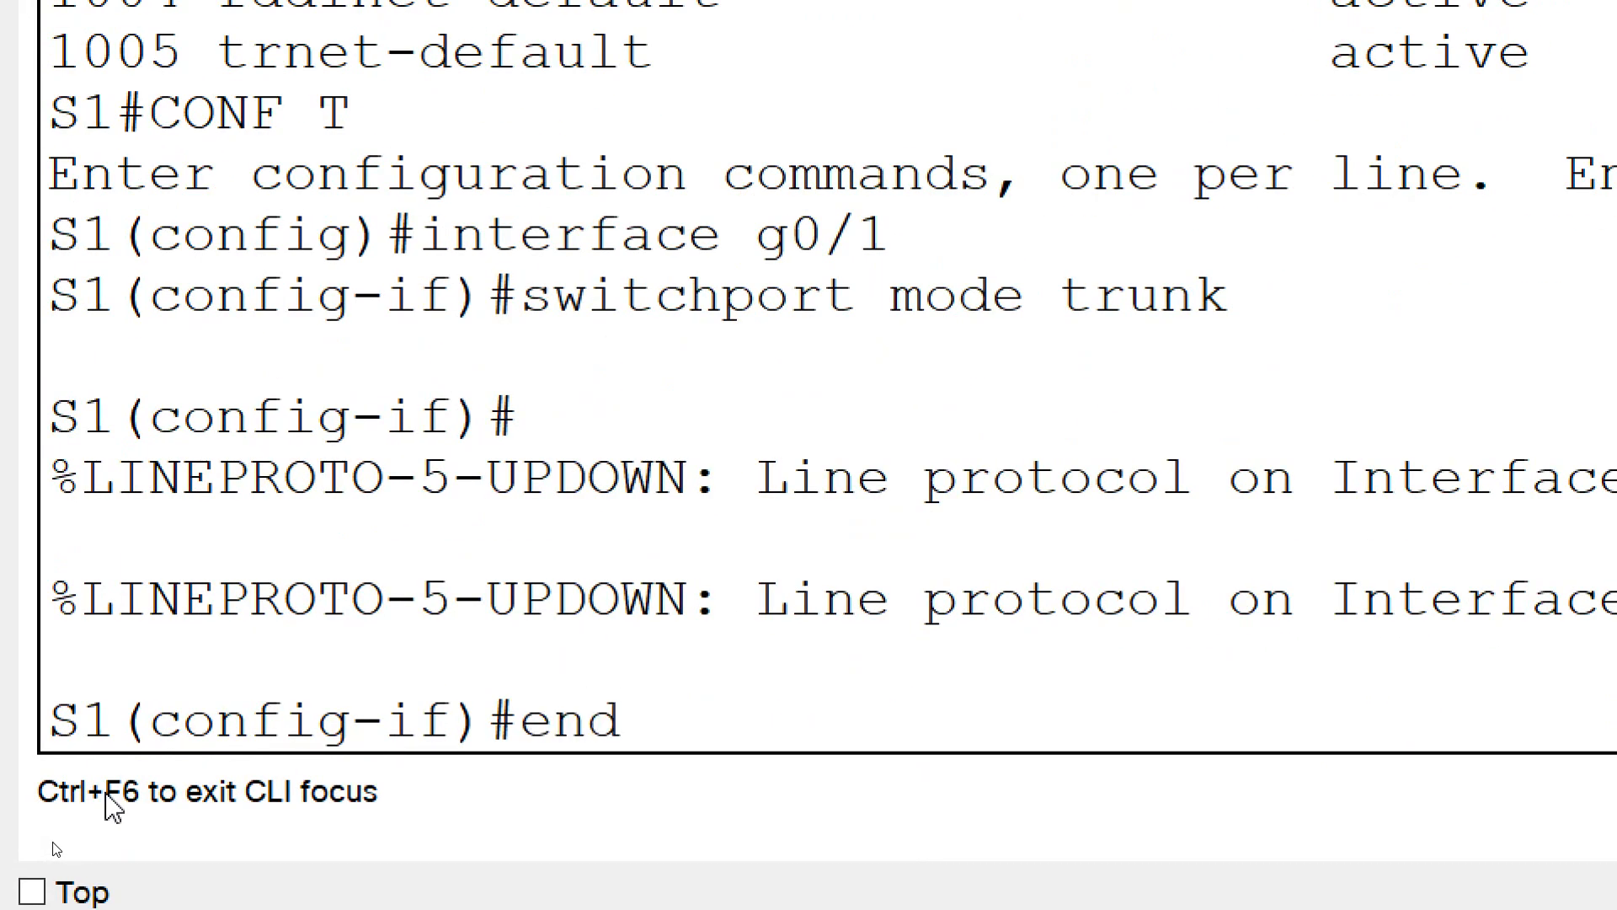
pyautogui.press('Return')
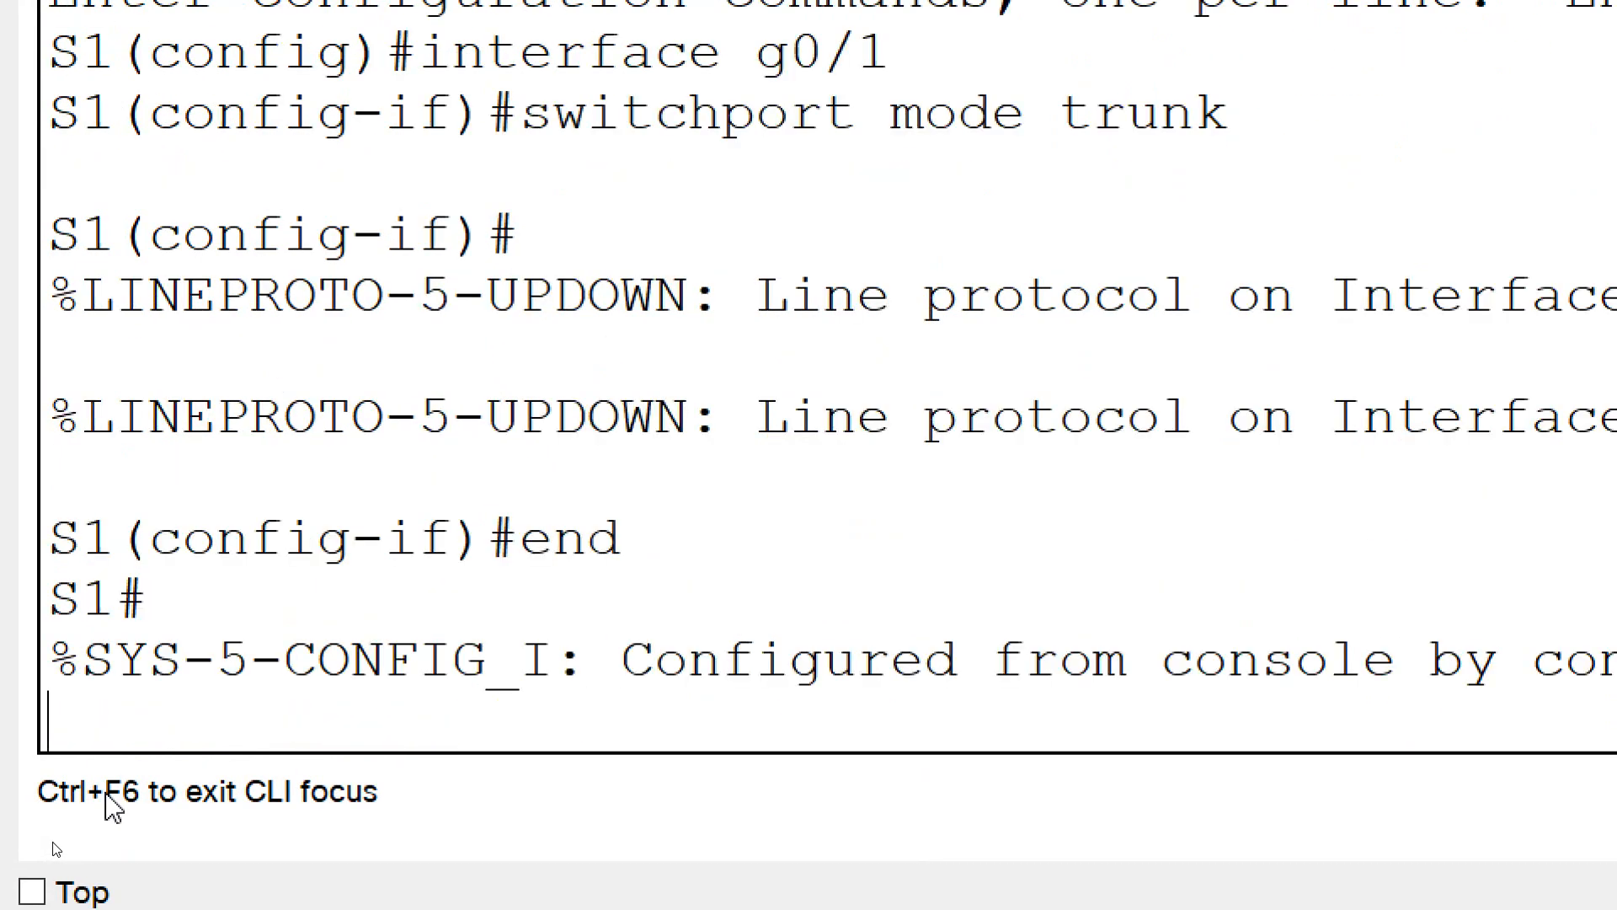
pyautogui.press('Return')
pyautogui.write('copy run start')
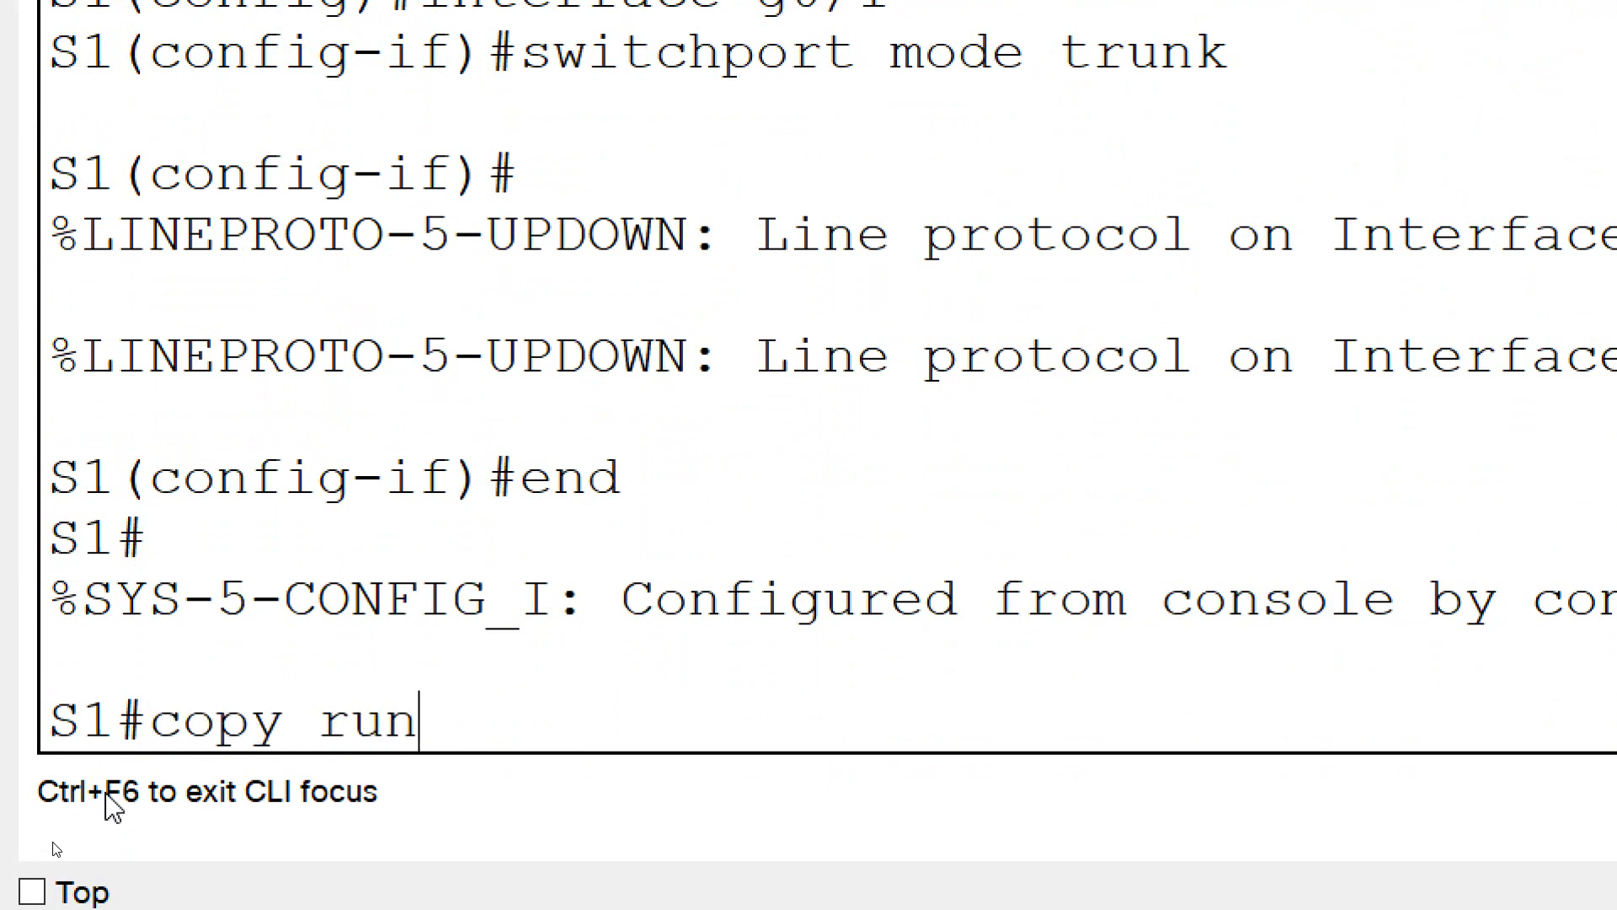
pyautogui.press('Return')
pyautogui.press('Return')
# Run show interface trunk on S1 to display its trunk ports
pyautogui.write('show int')
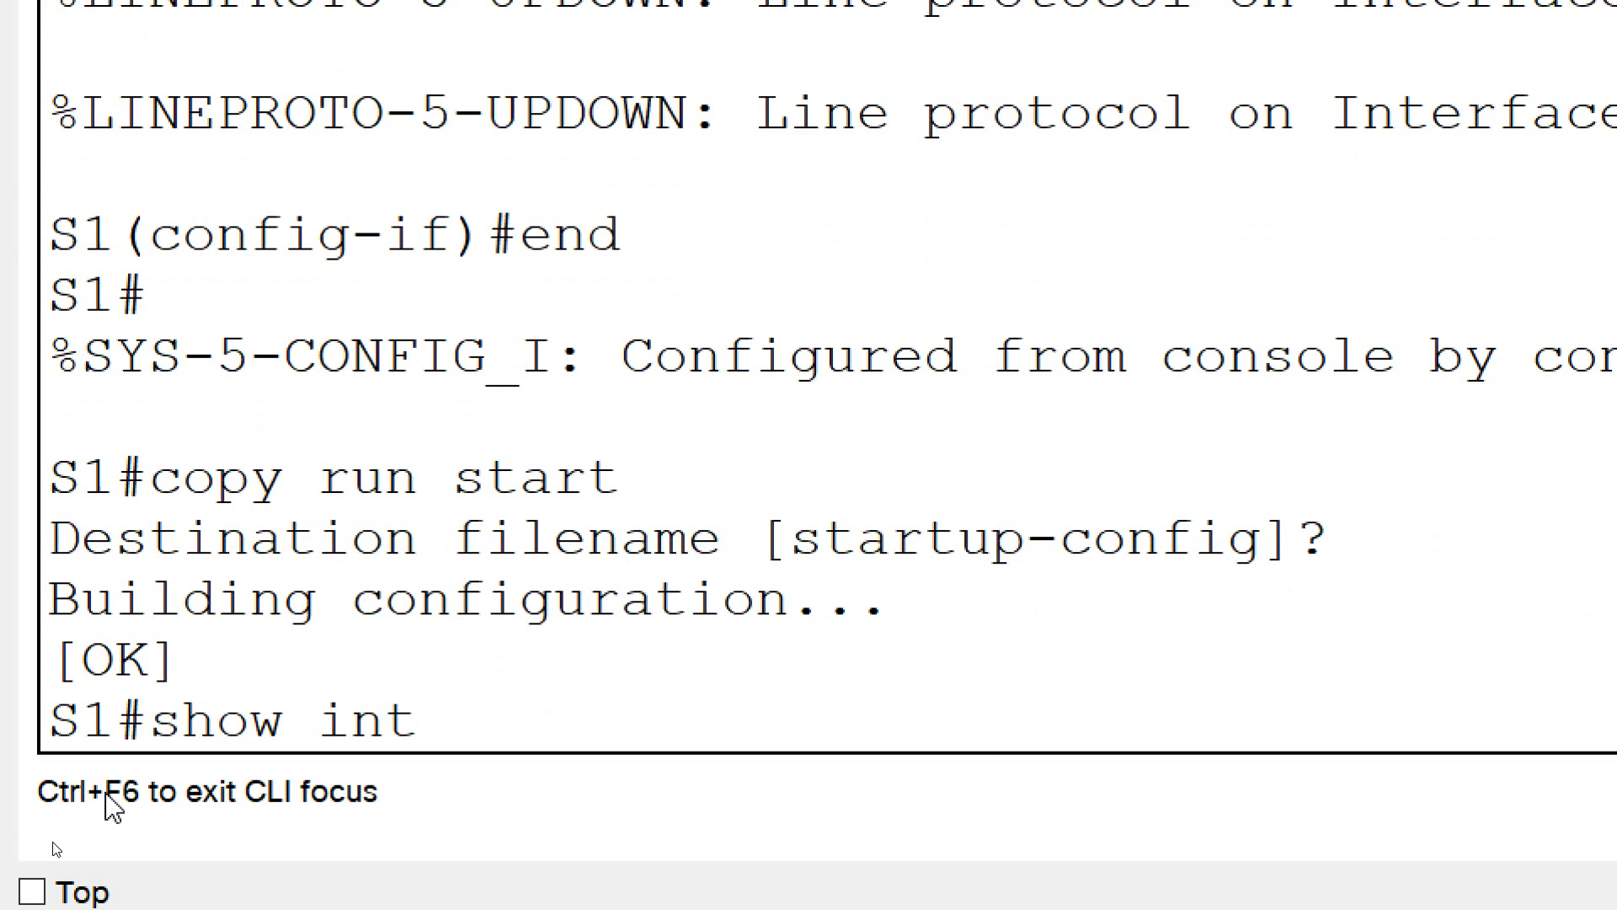
pyautogui.write('erfce t')
pyautogui.press('BackSpace')
pyautogui.press('BackSpace')
pyautogui.press('BackSpace')
pyautogui.write('ace trunk')
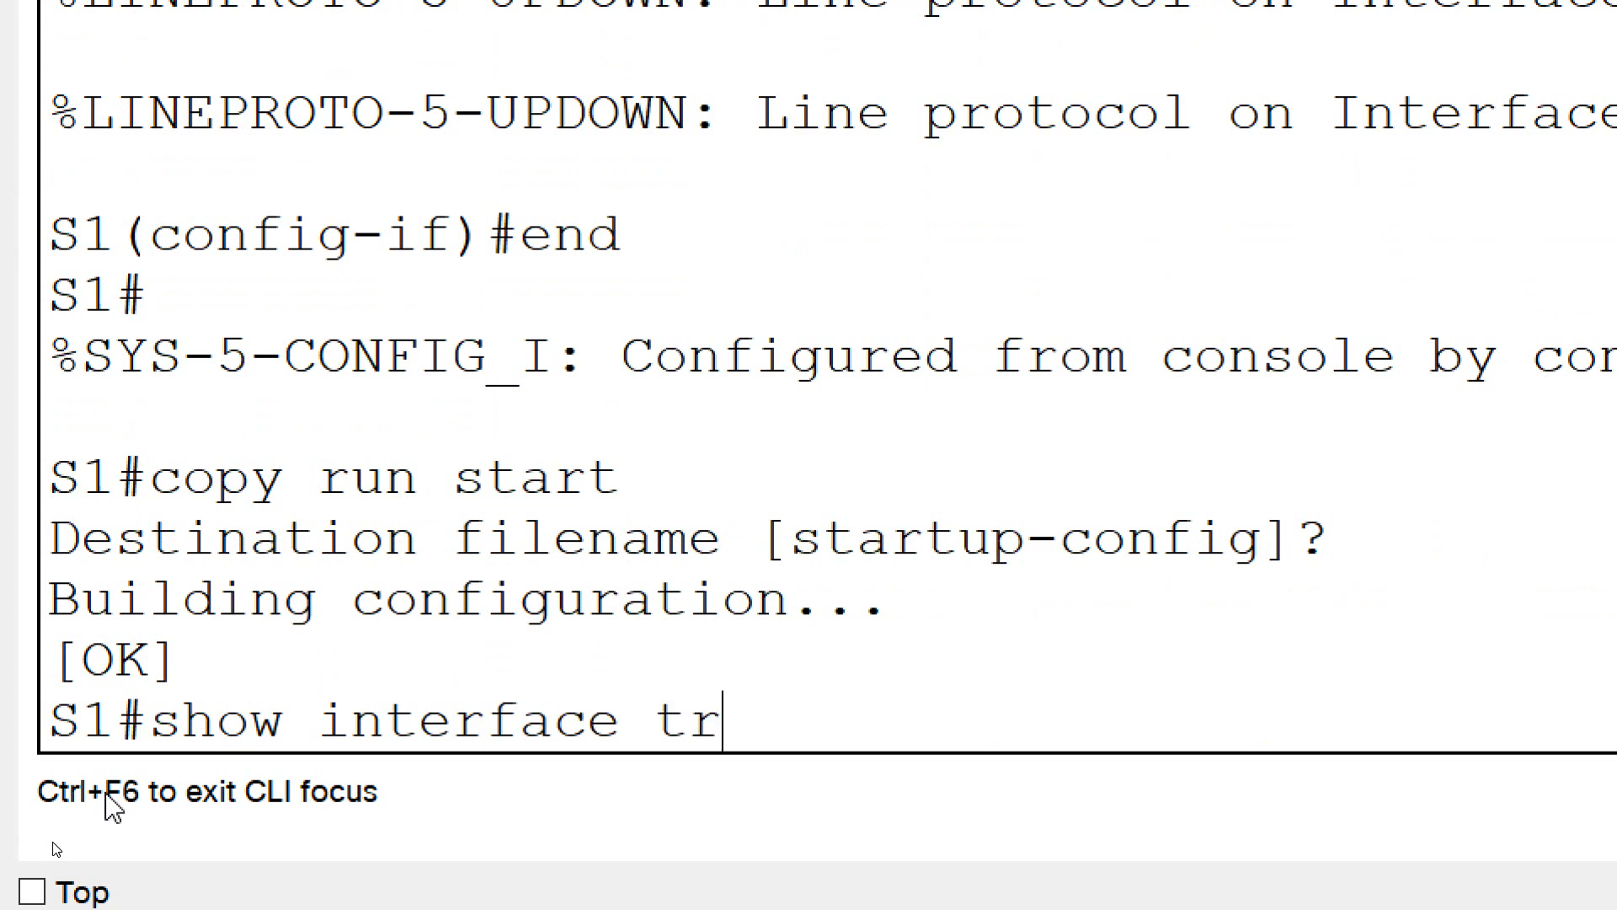
pyautogui.press('Return')
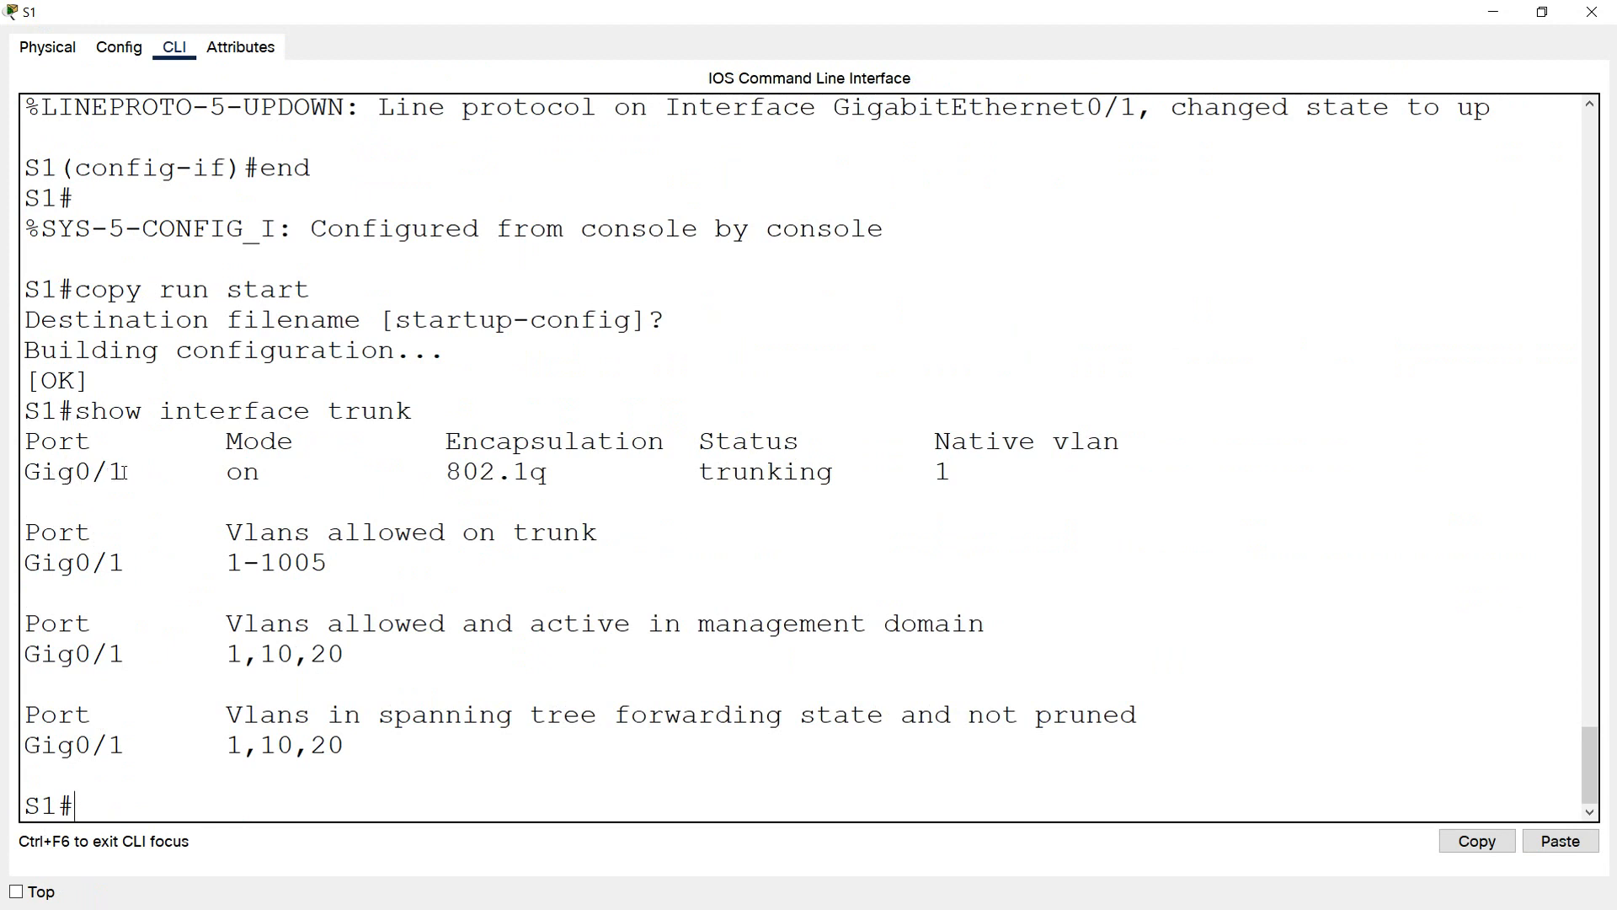
# Examine the port, status, mode and encapsulation values in the trunk output of S1
pyautogui.moveTo(126, 472); pyautogui.dragTo(26, 475)
pyautogui.moveTo(698, 442); pyautogui.dragTo(801, 442)
pyautogui.moveTo(698, 472); pyautogui.dragTo(840, 474)
pyautogui.moveTo(295, 442); pyautogui.dragTo(230, 478)
pyautogui.moveTo(447, 442); pyautogui.dragTo(653, 442)
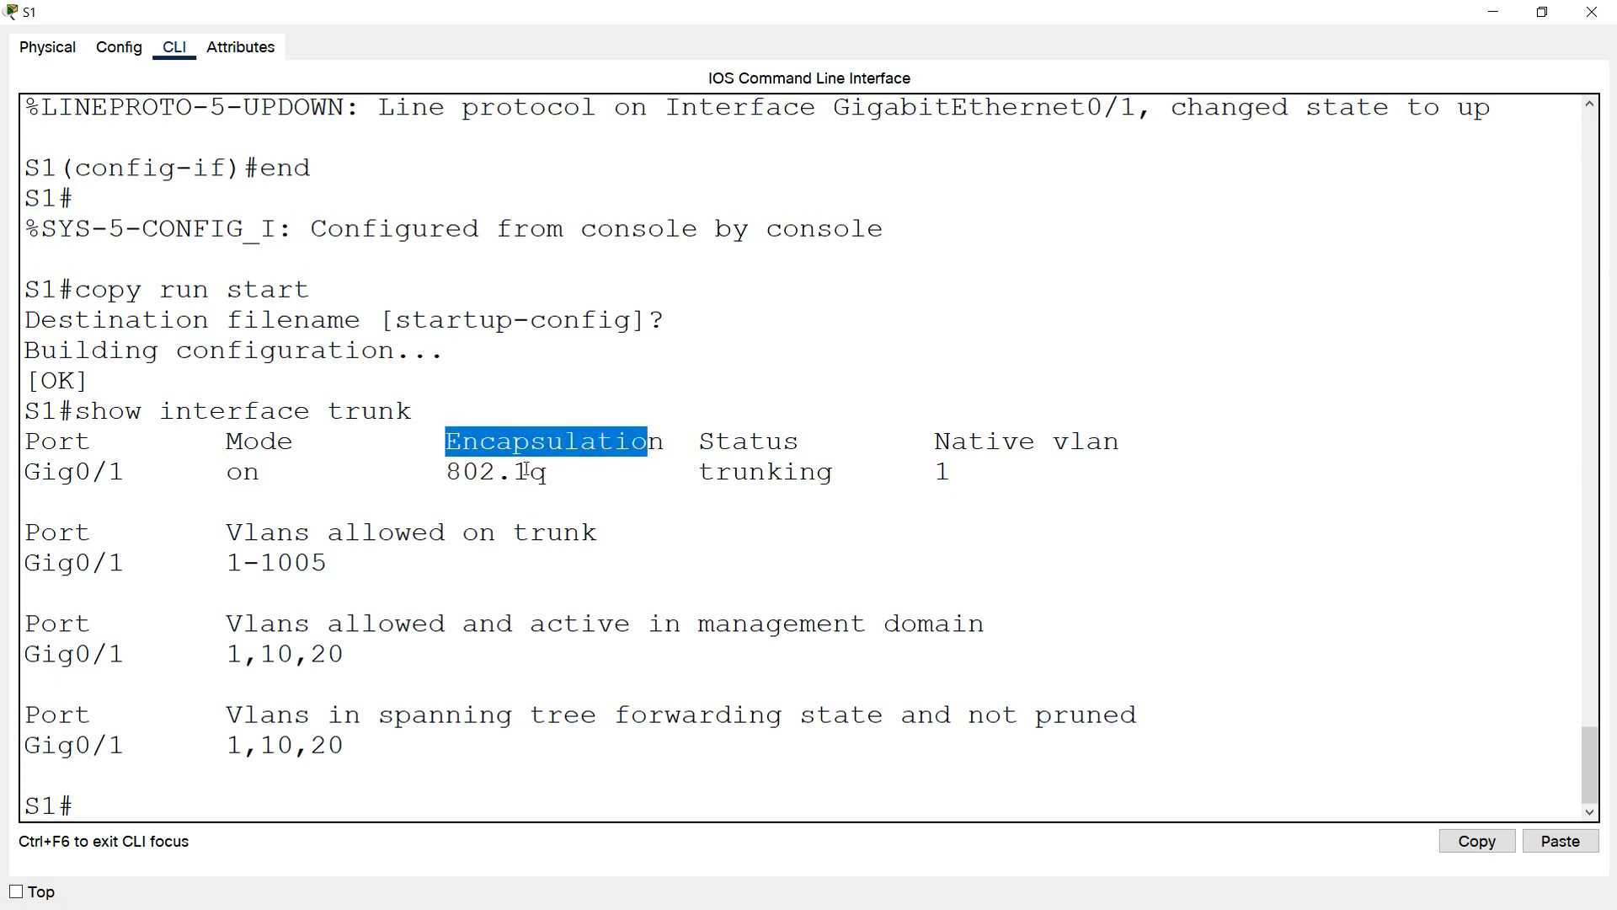
pyautogui.moveTo(548, 473); pyautogui.dragTo(479, 474)
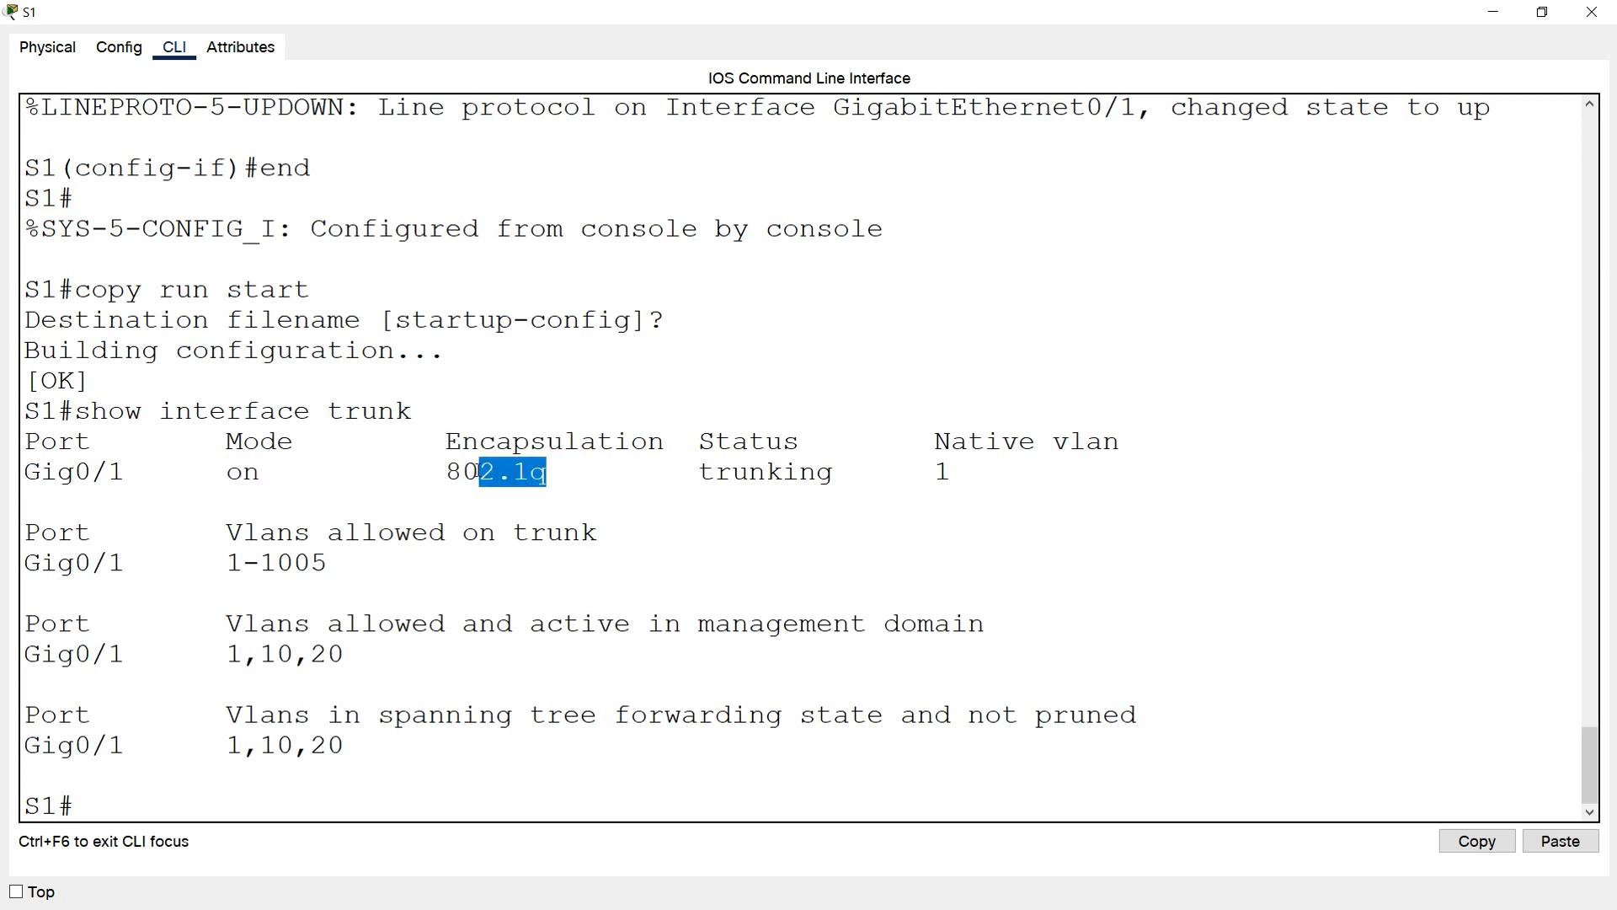
# Examine the native VLAN and the VLANs active in the management domain in the trunk output of S1
pyautogui.moveTo(935, 441)
pyautogui.mouseDown()
pyautogui.moveTo(1117, 442)
pyautogui.moveTo(936, 441)
pyautogui.moveTo(942, 472)
pyautogui.mouseUp()
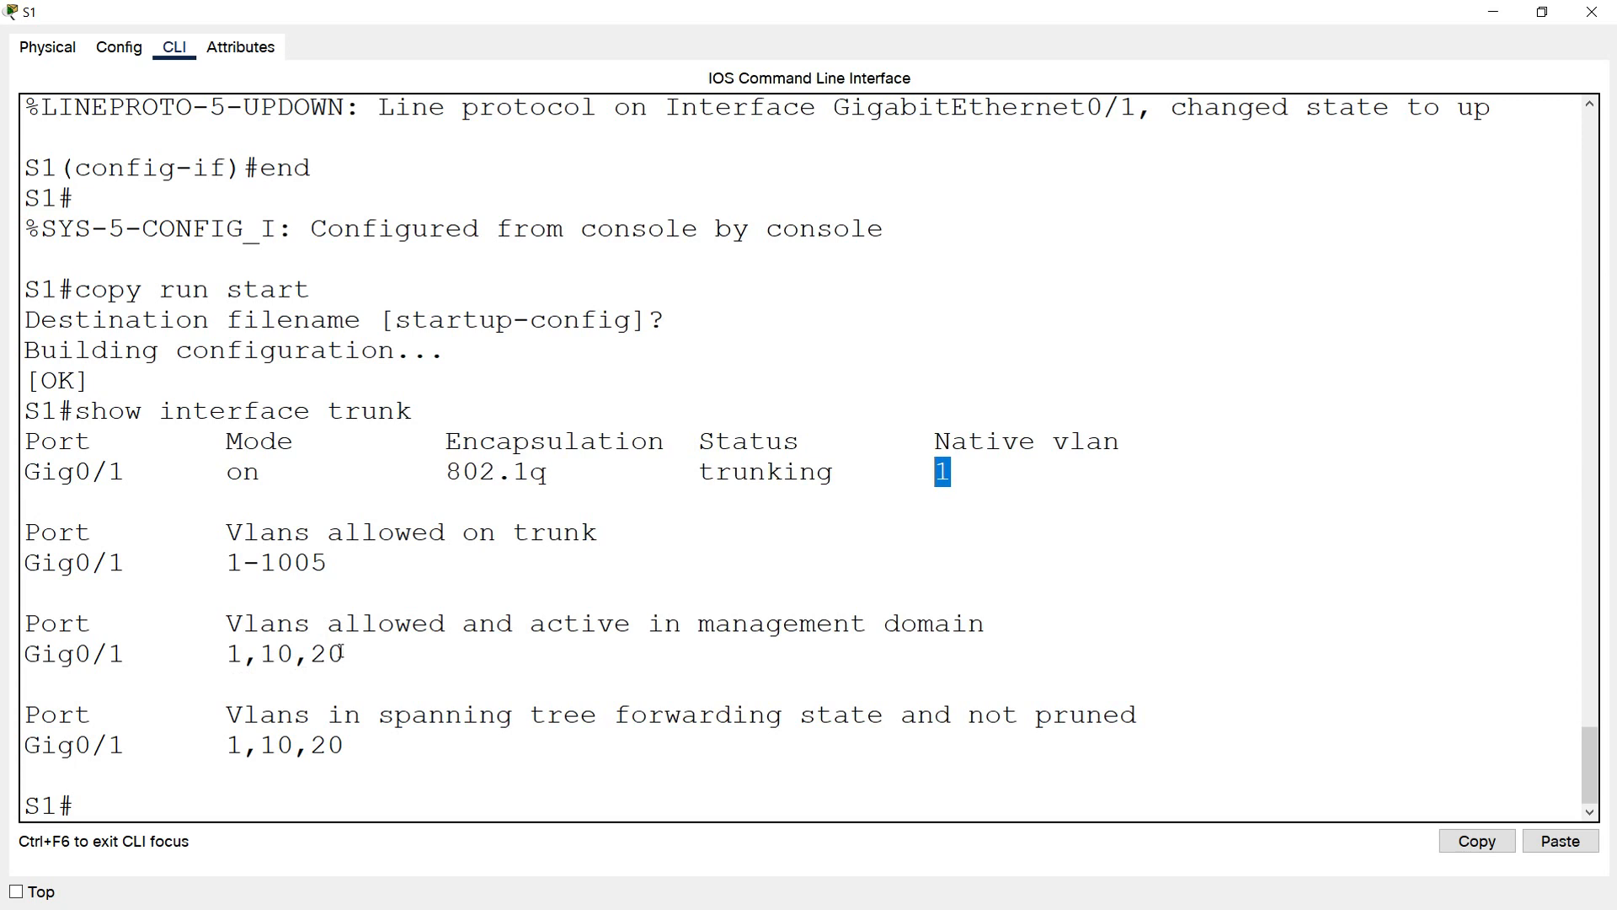
pyautogui.moveTo(244, 657); pyautogui.dragTo(313, 656)
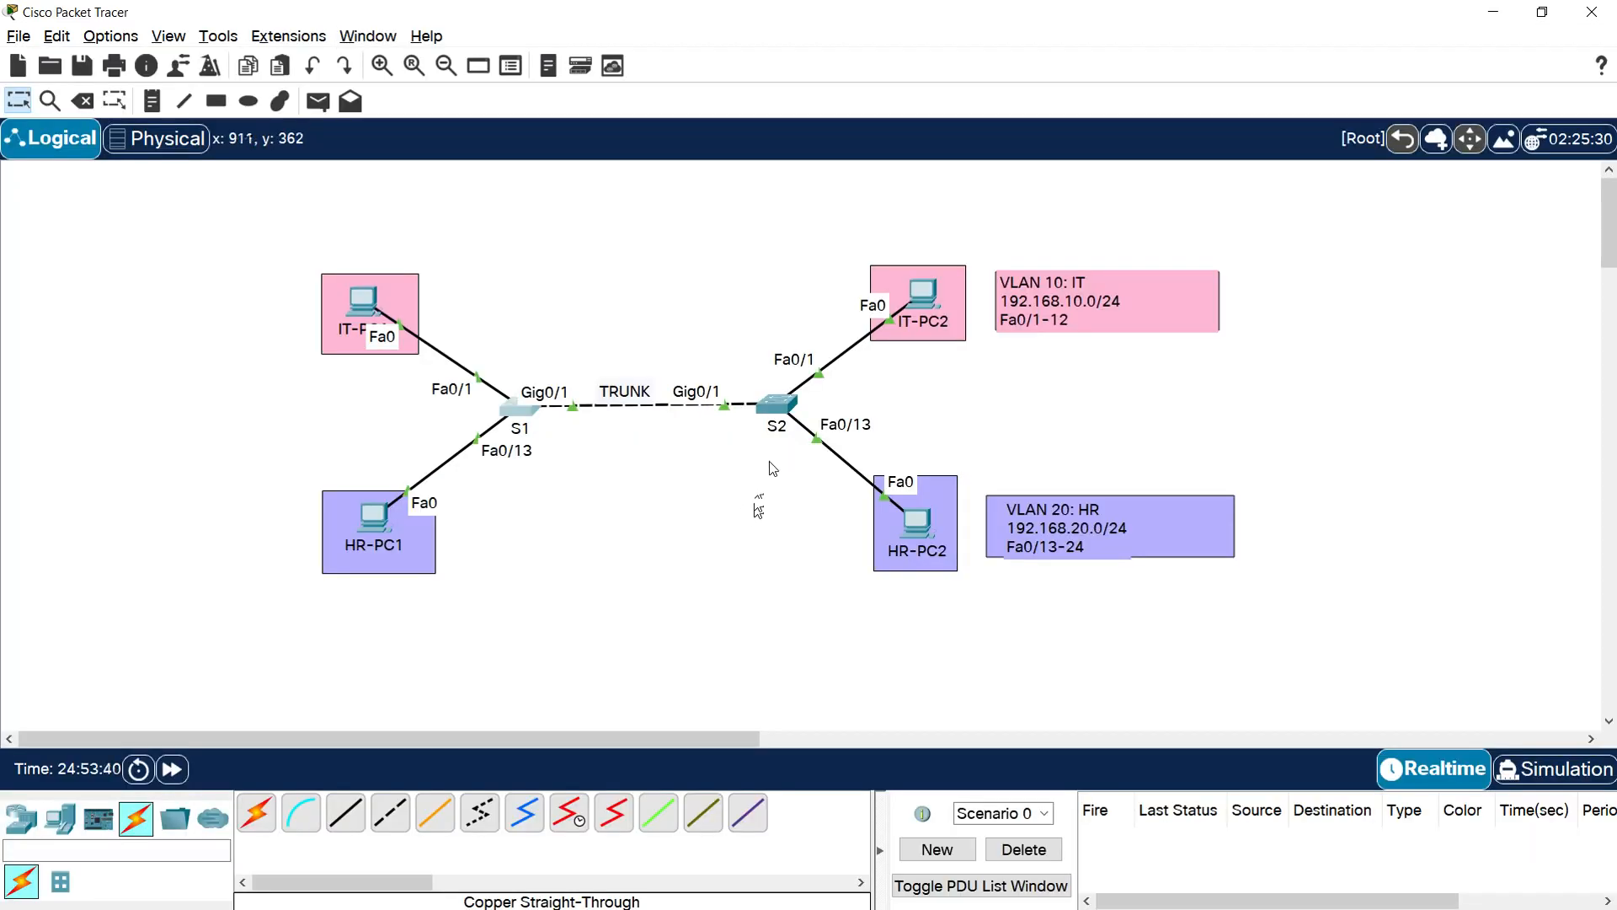
# Open the command line of switch S2 and run show interface trunk
pyautogui.click(762, 423)
pyautogui.click(1029, 165)
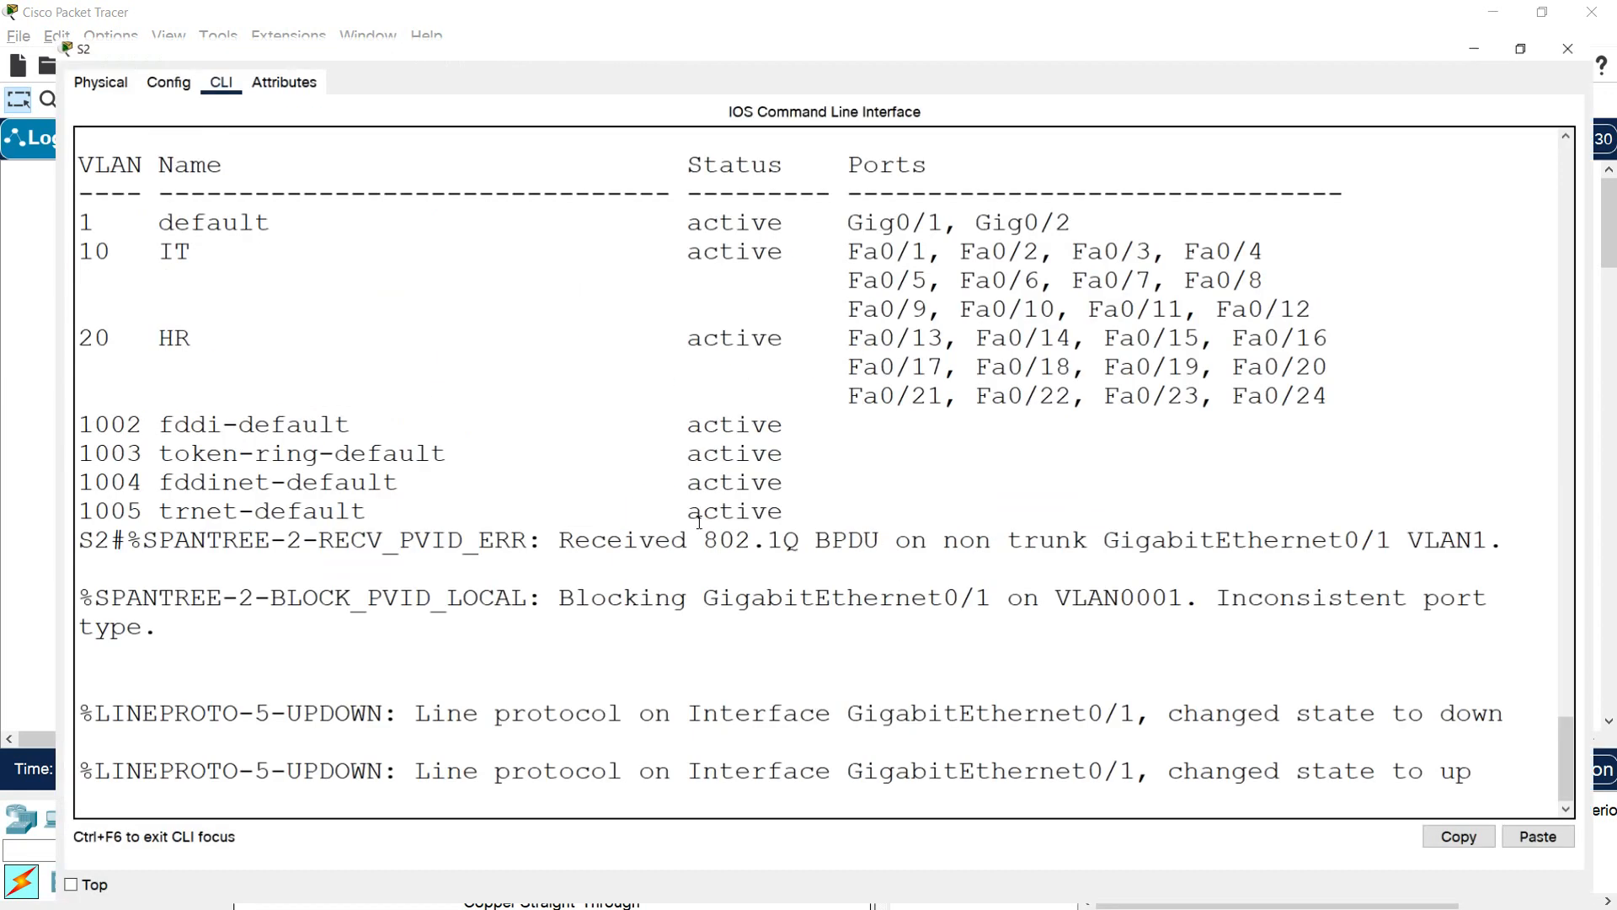
pyautogui.press('Return')
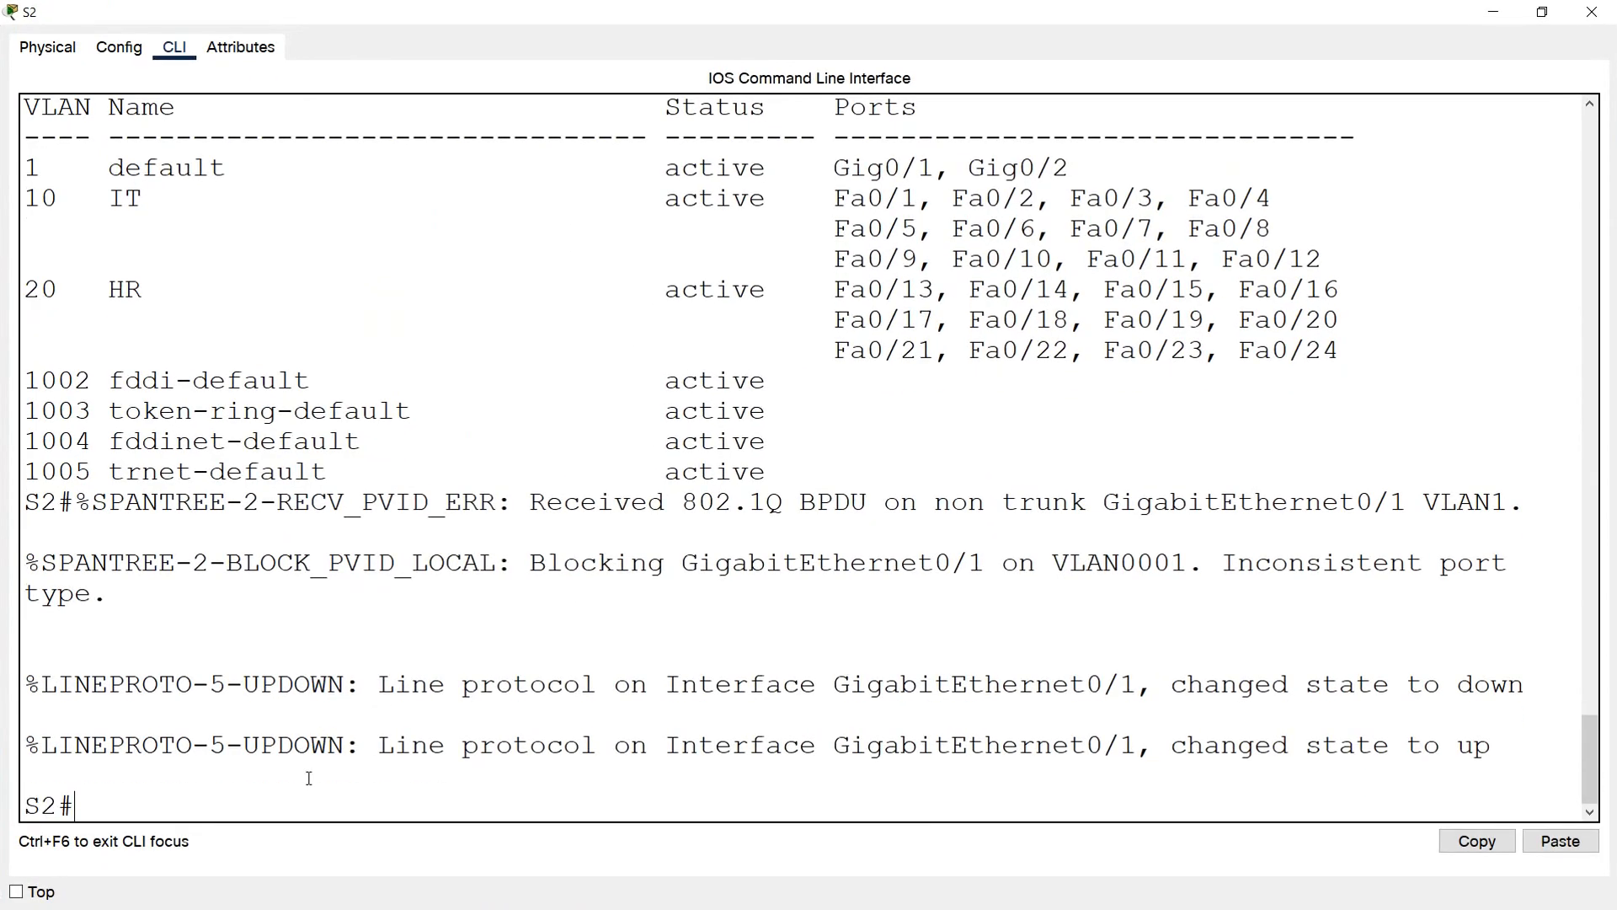
pyautogui.write('show interf')
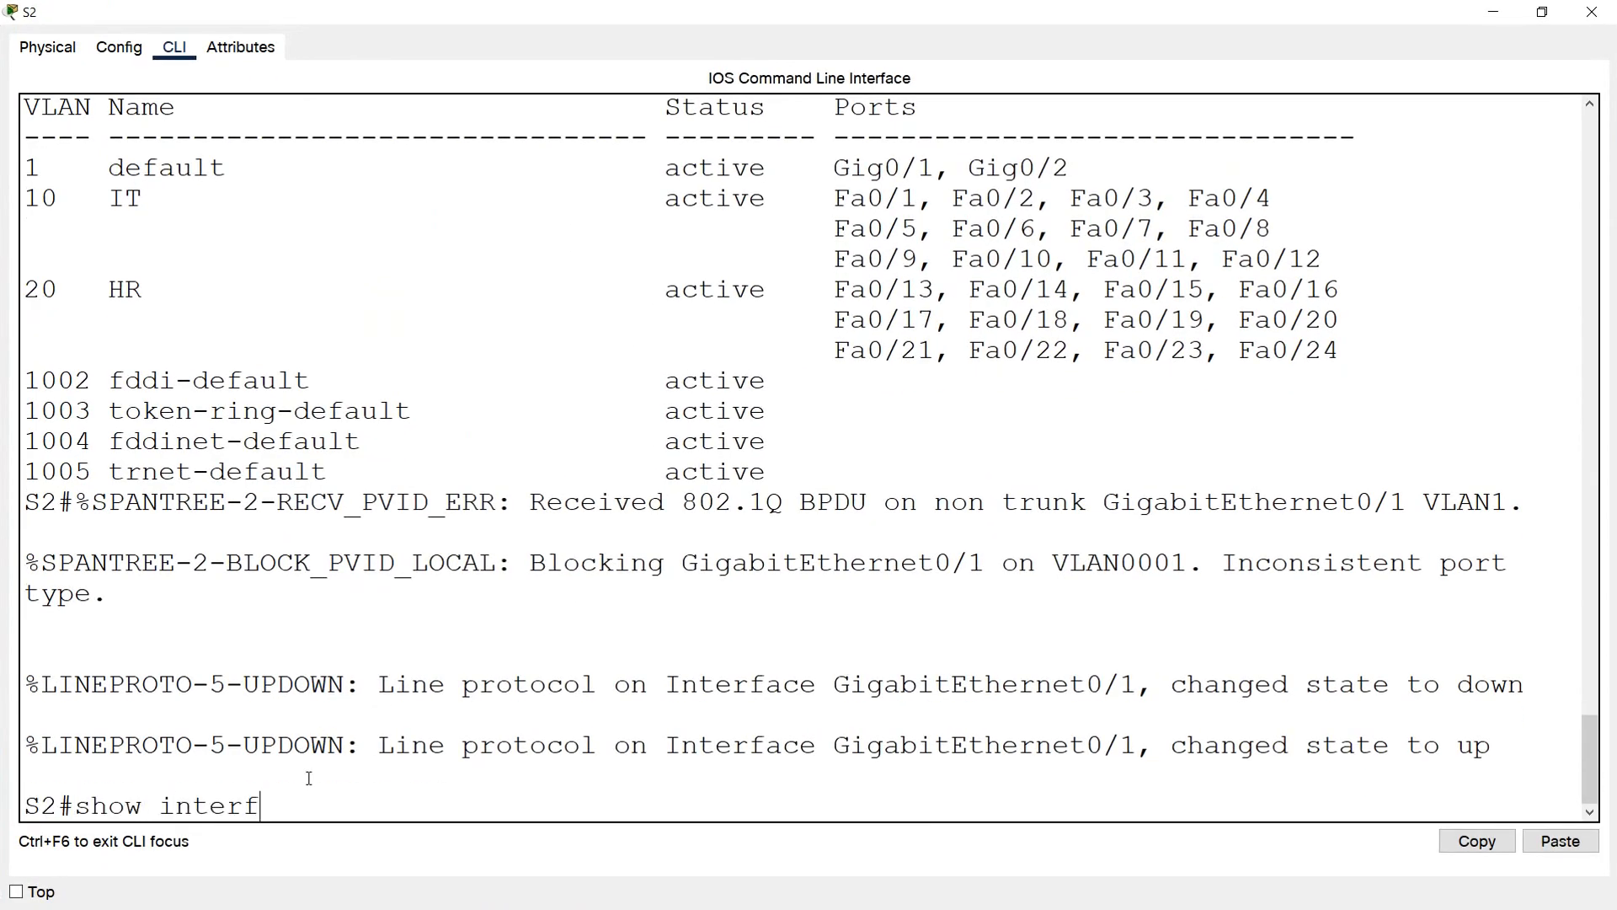
pyautogui.write('ace trunk')
pyautogui.press('Return')
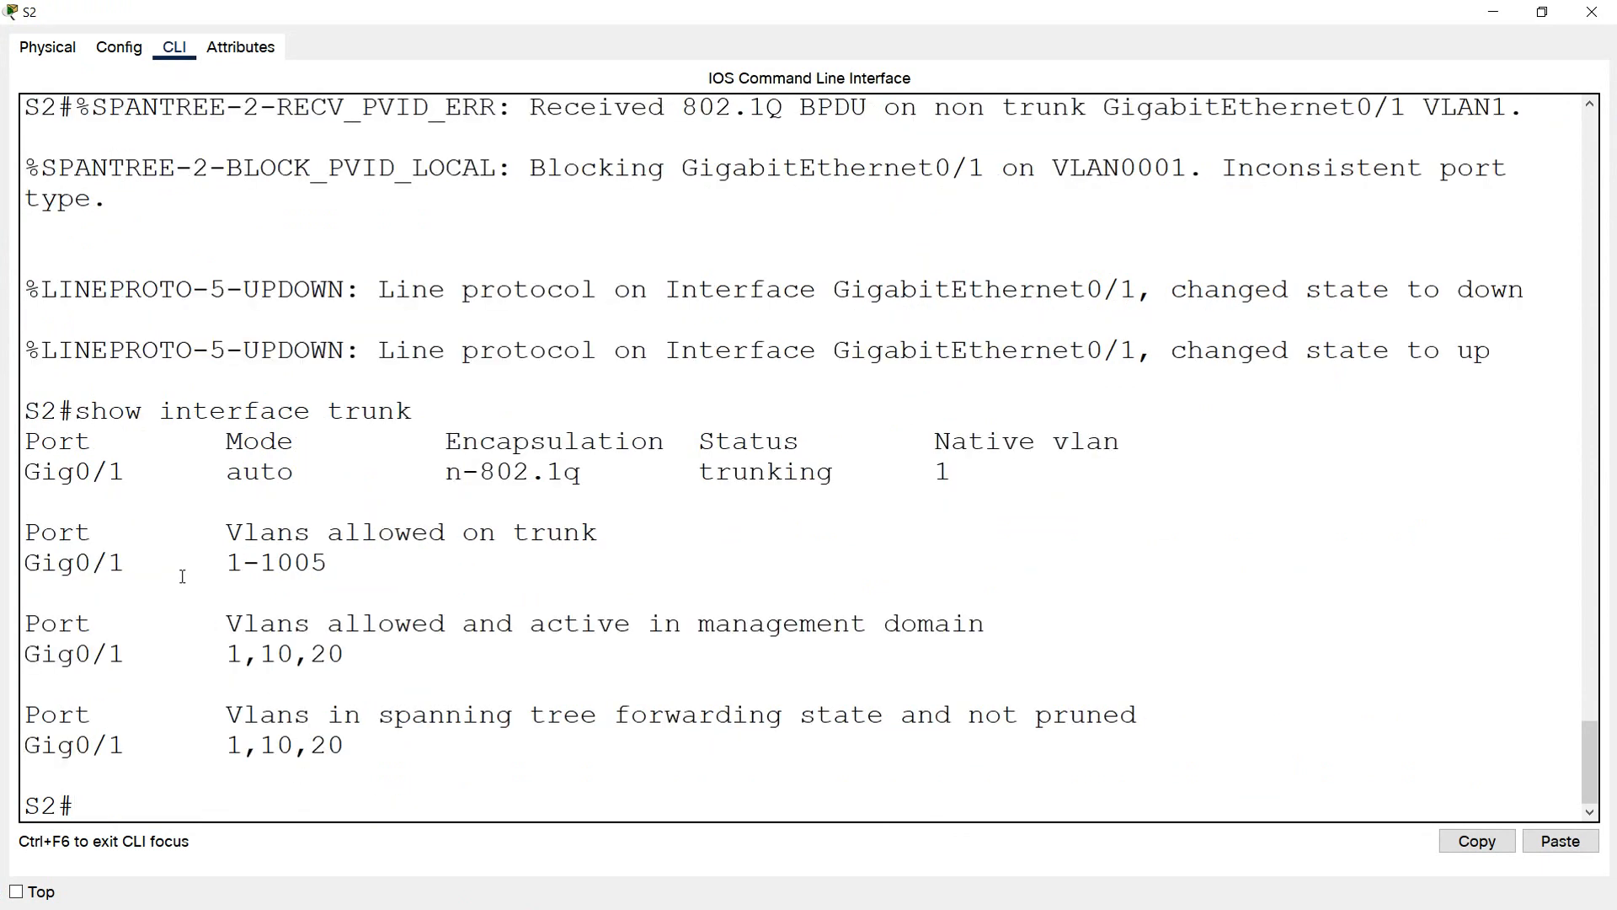
# Examine the port, status, native VLAN, mode and encapsulation values in the trunk output of S2
pyautogui.moveTo(90, 441); pyautogui.dragTo(8, 448)
pyautogui.moveTo(146, 481); pyautogui.dragTo(29, 474)
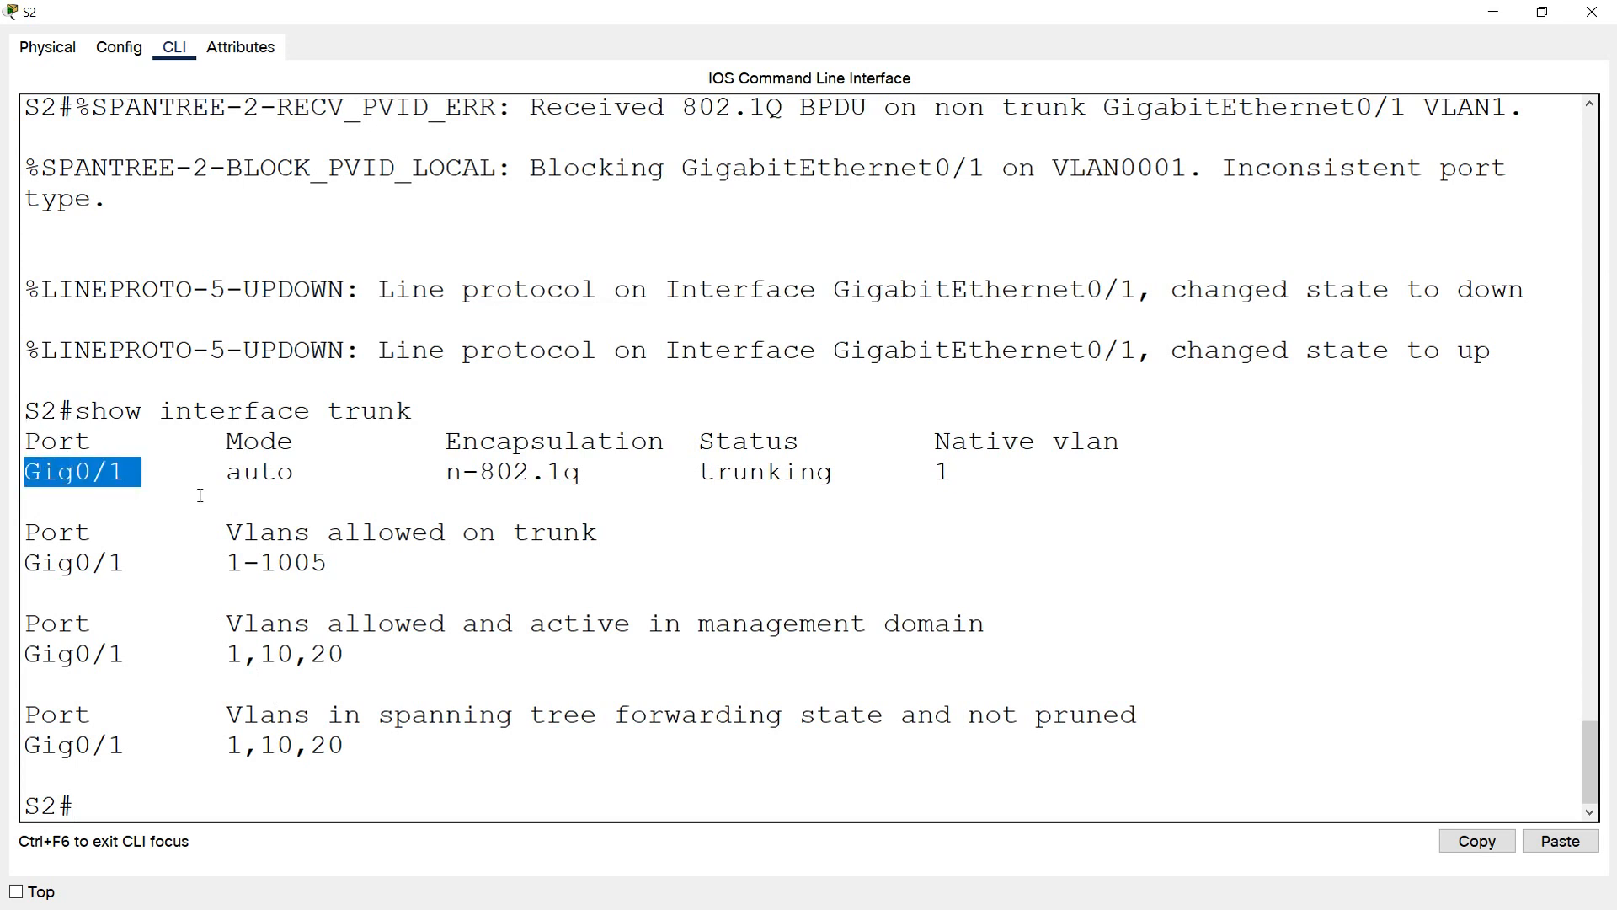
pyautogui.moveTo(699, 444); pyautogui.dragTo(805, 444)
pyautogui.moveTo(699, 472); pyautogui.dragTo(845, 472)
pyautogui.moveTo(937, 443); pyautogui.dragTo(1103, 443)
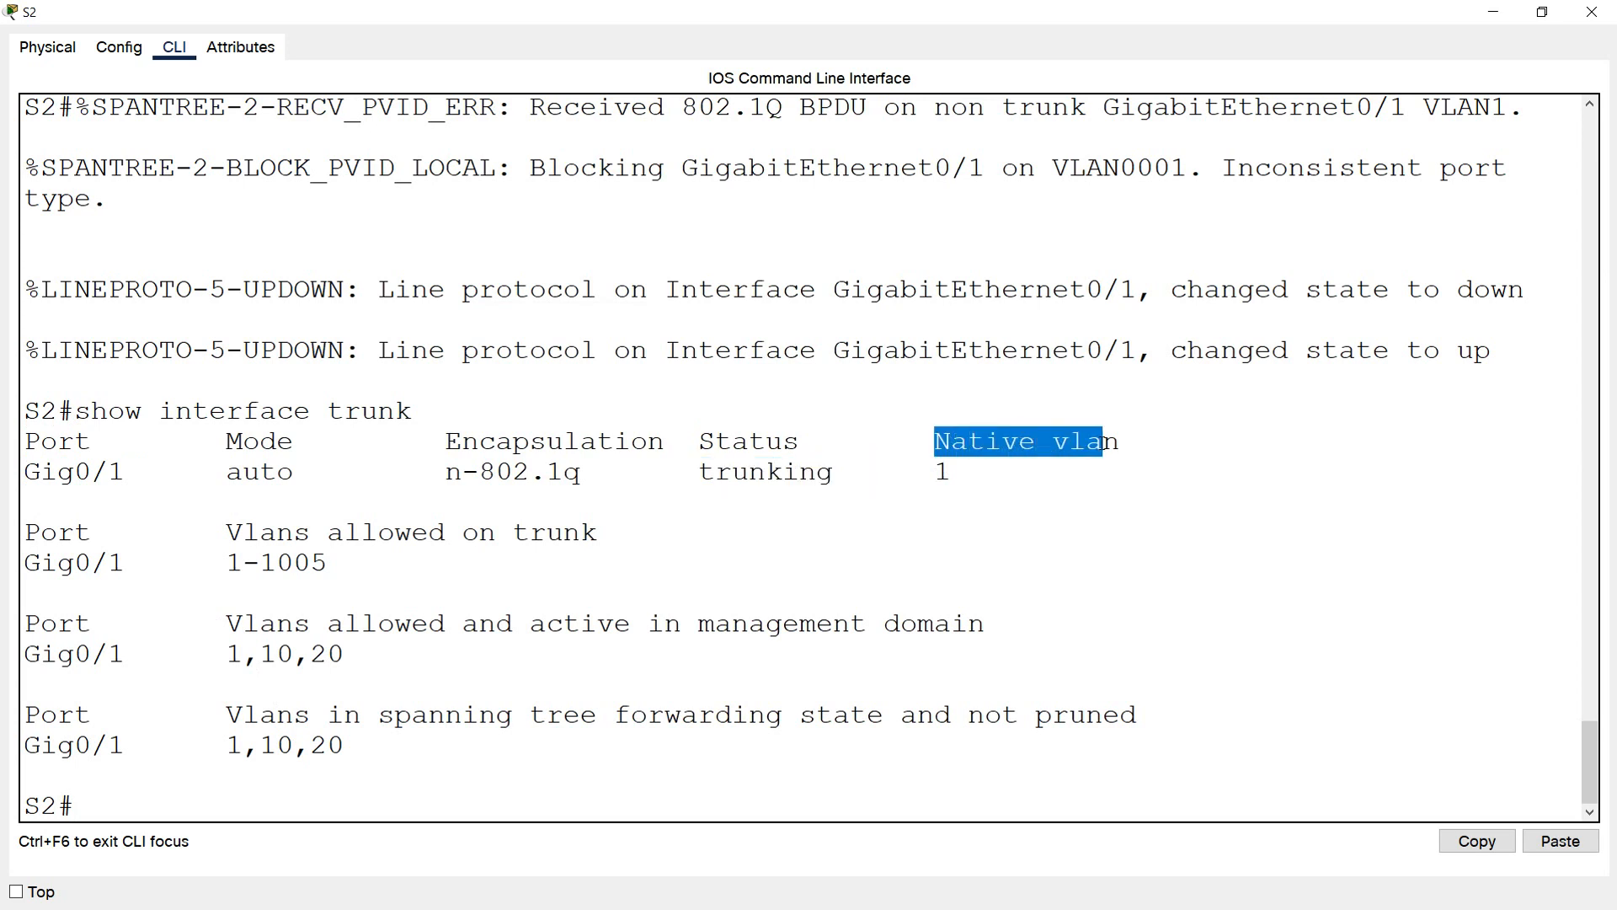
pyautogui.doubleClick(942, 474)
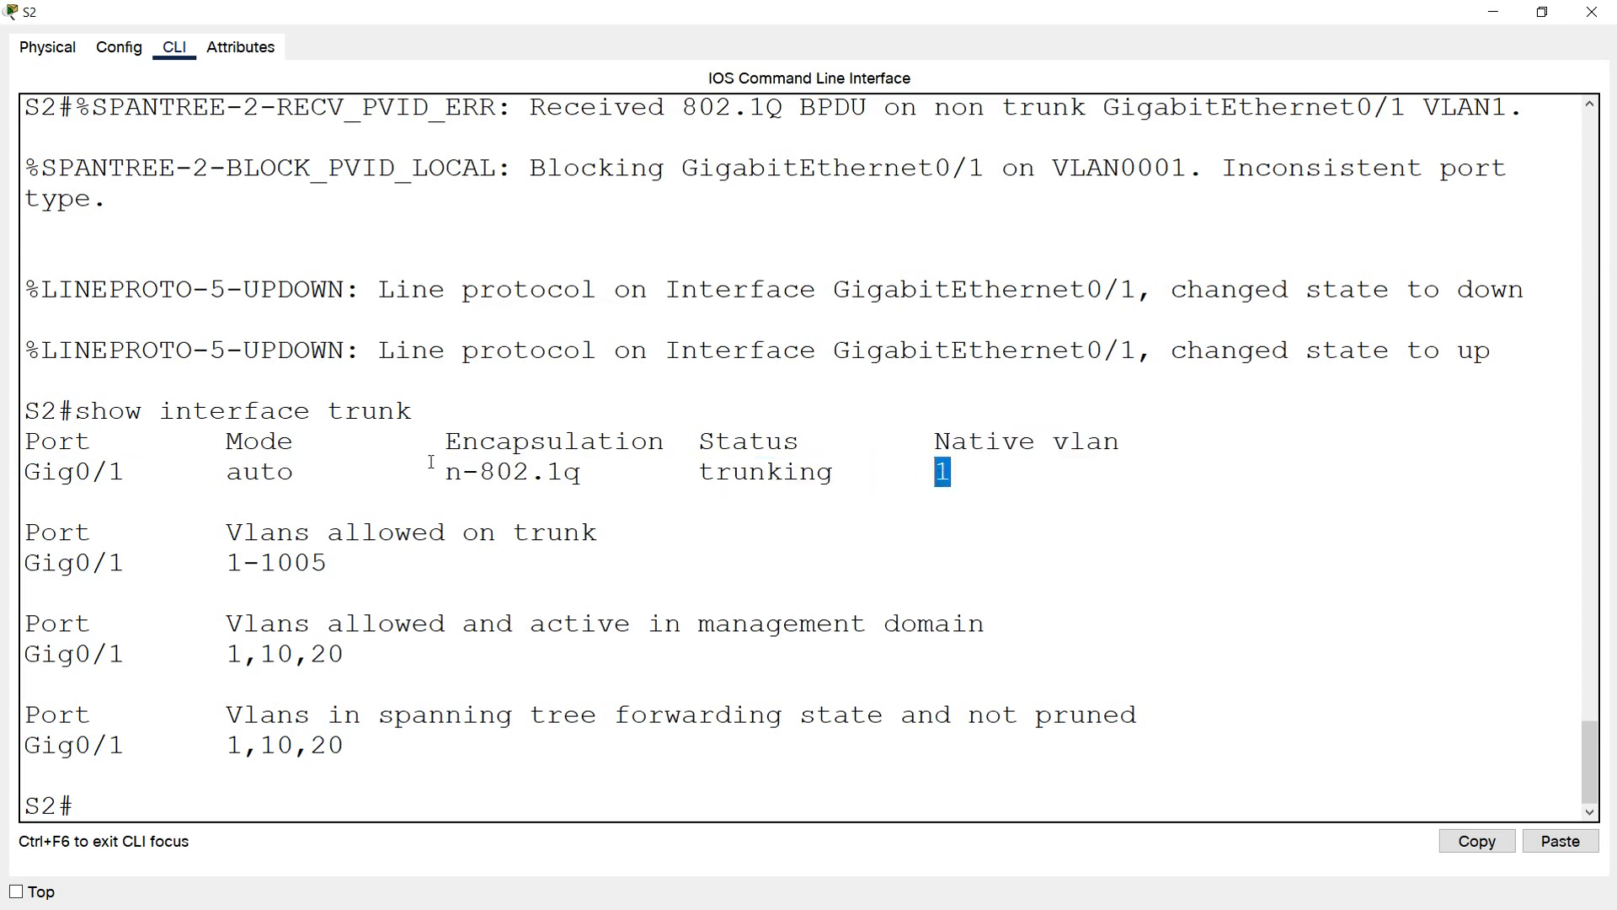
pyautogui.moveTo(236, 453); pyautogui.dragTo(303, 470)
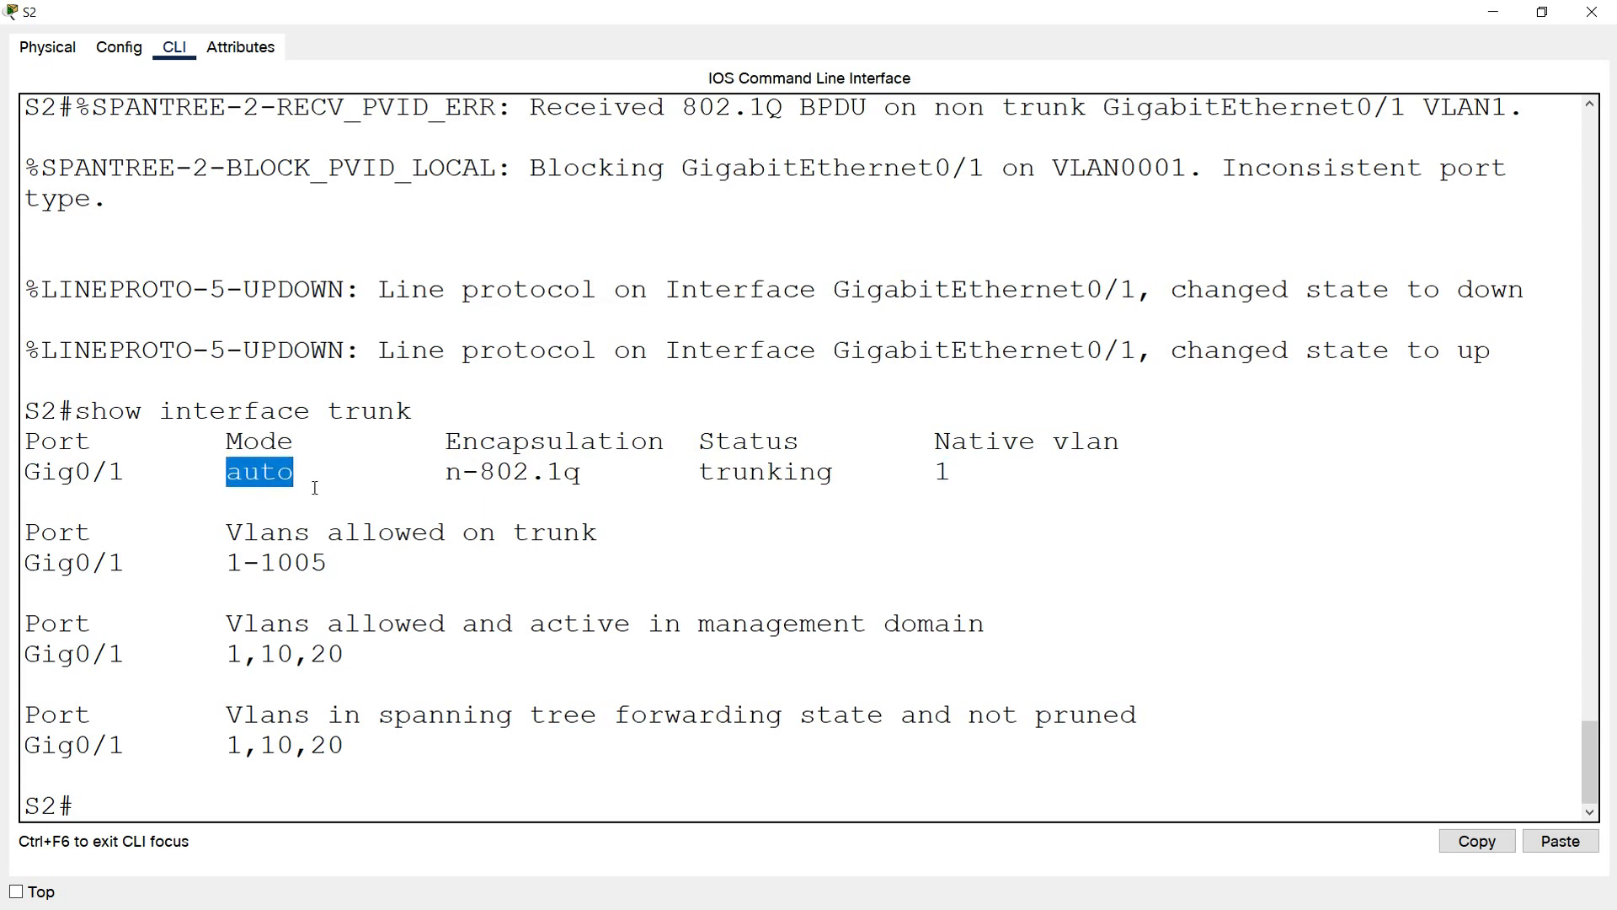
pyautogui.moveTo(672, 470); pyautogui.dragTo(836, 472)
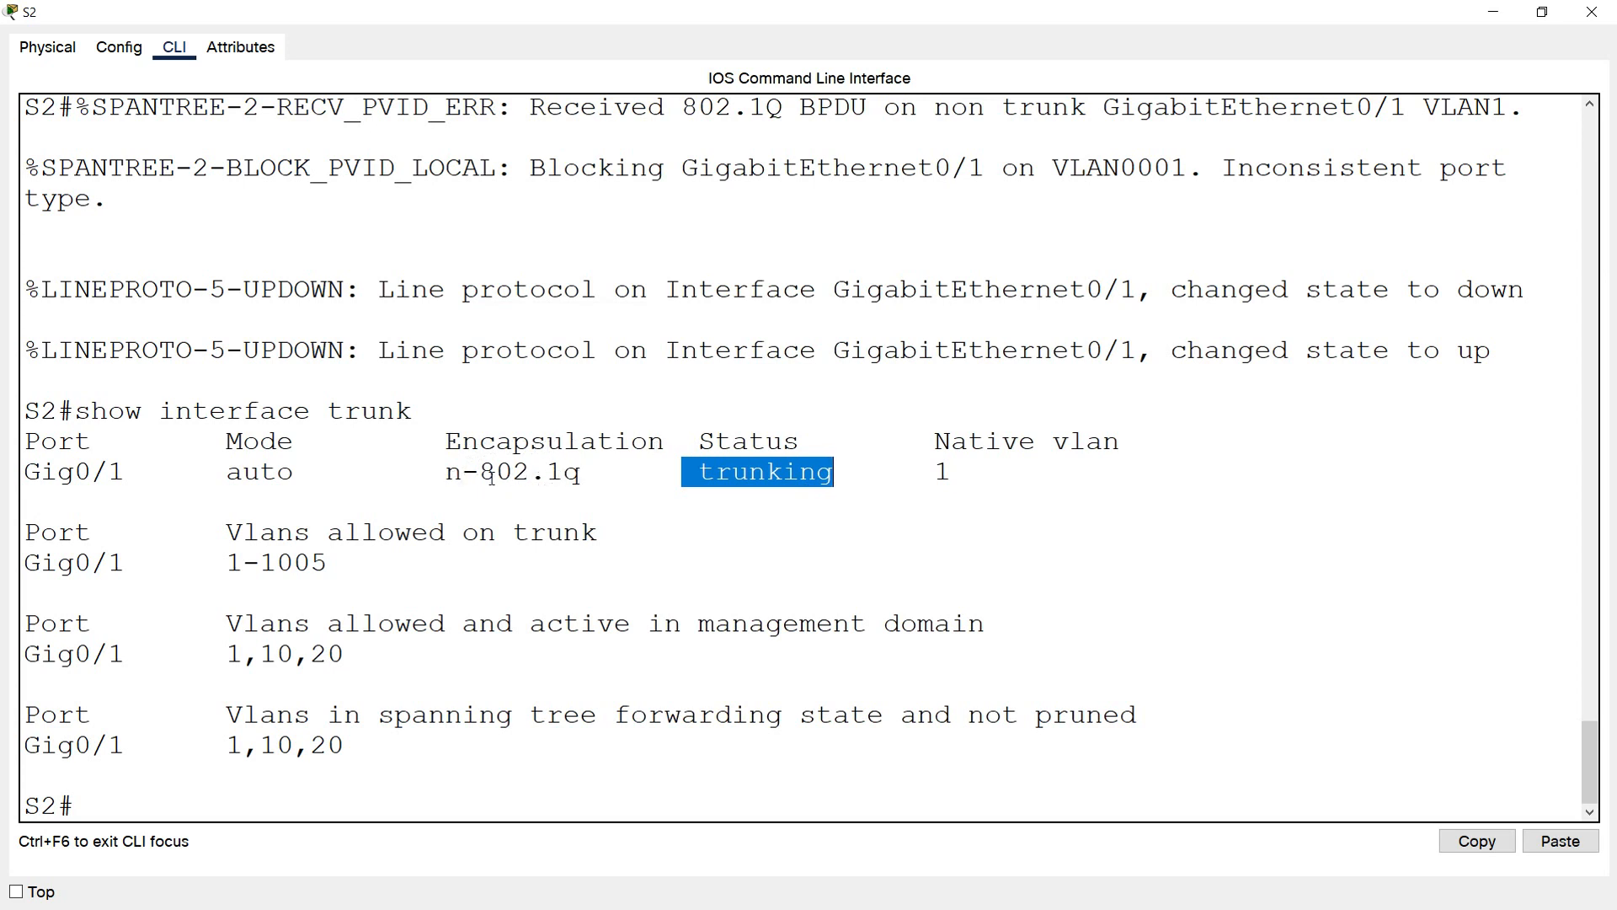
pyautogui.moveTo(480, 474); pyautogui.dragTo(455, 479)
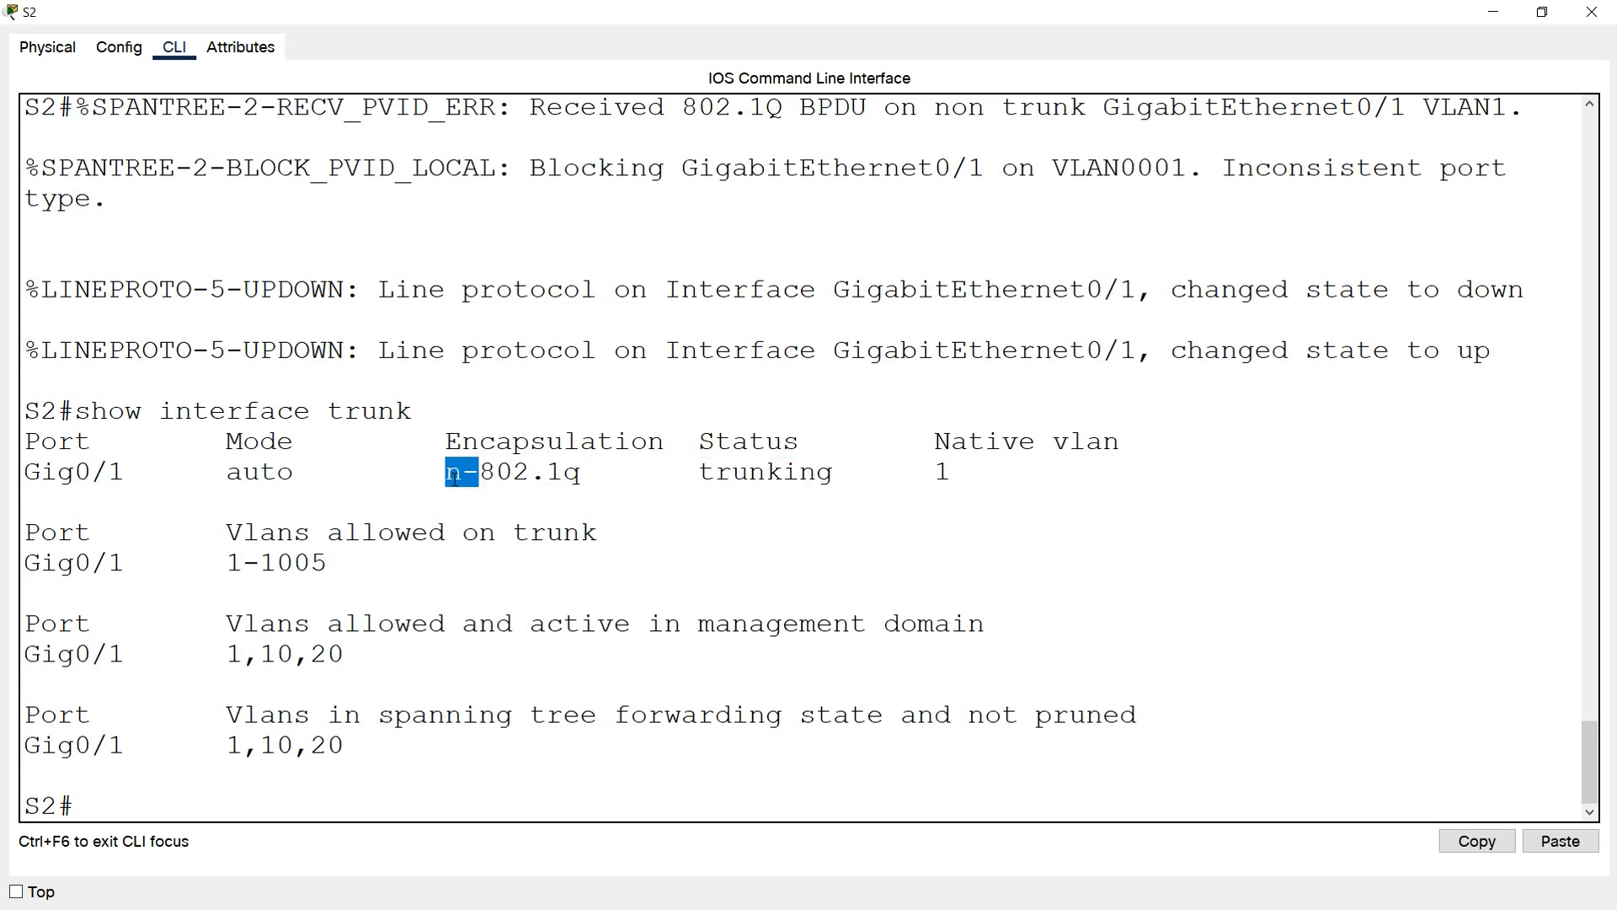
pyautogui.click(545, 506)
# Enter global configuration mode on S2 and set interface g0/1 to trunk with switchport mode trunk
pyautogui.write('conf')
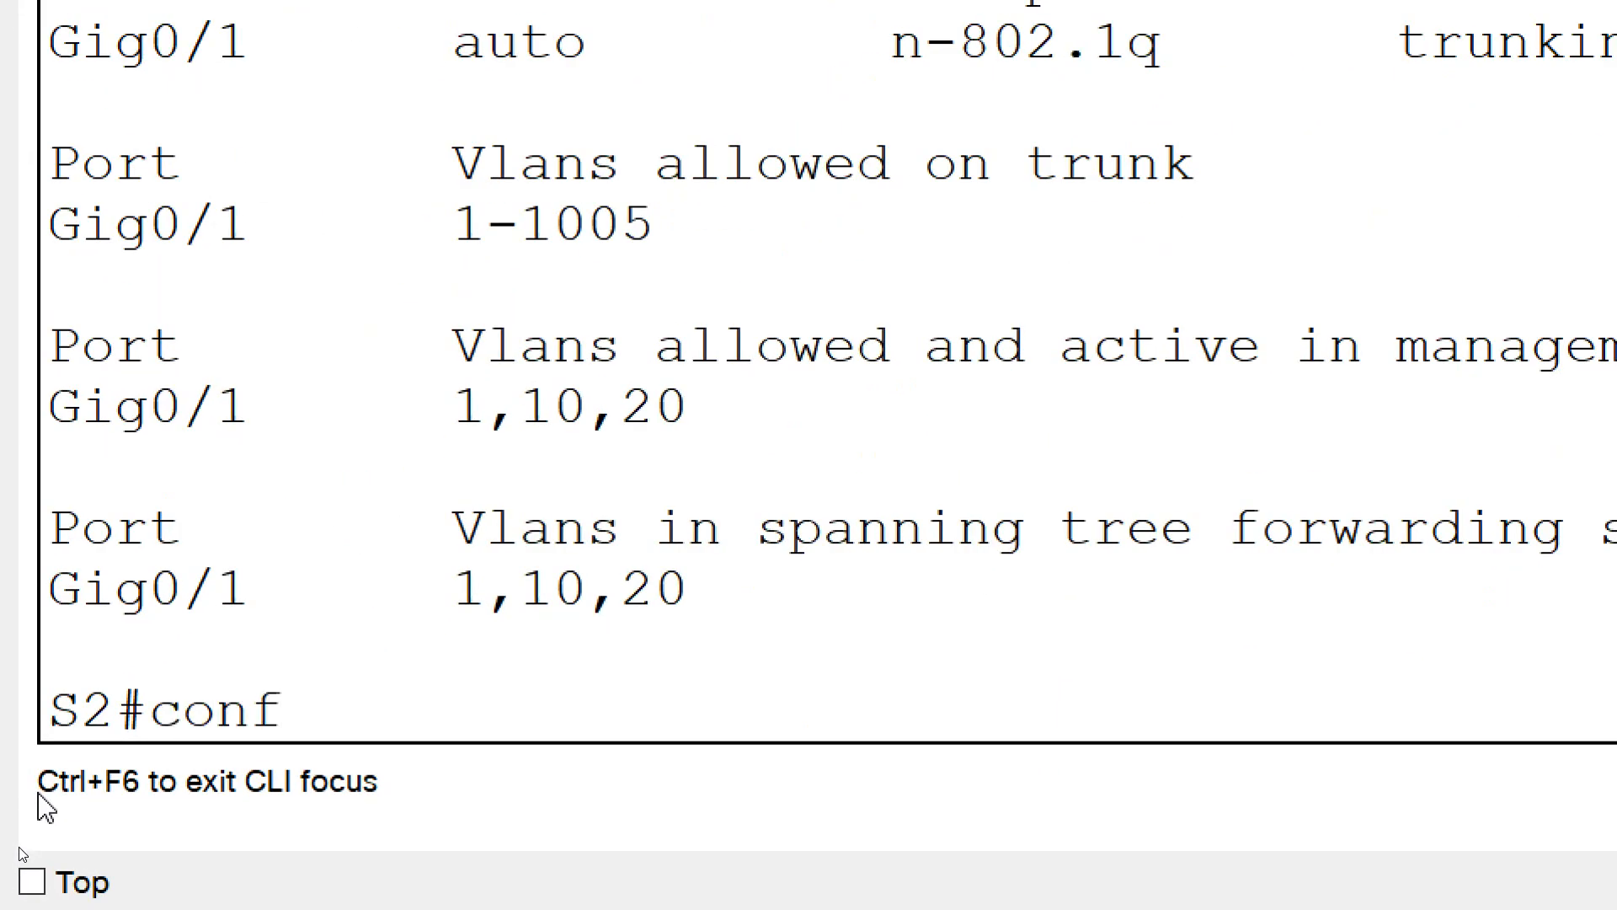
pyautogui.write(' t')
pyautogui.press('Return')
pyautogui.write('inte')
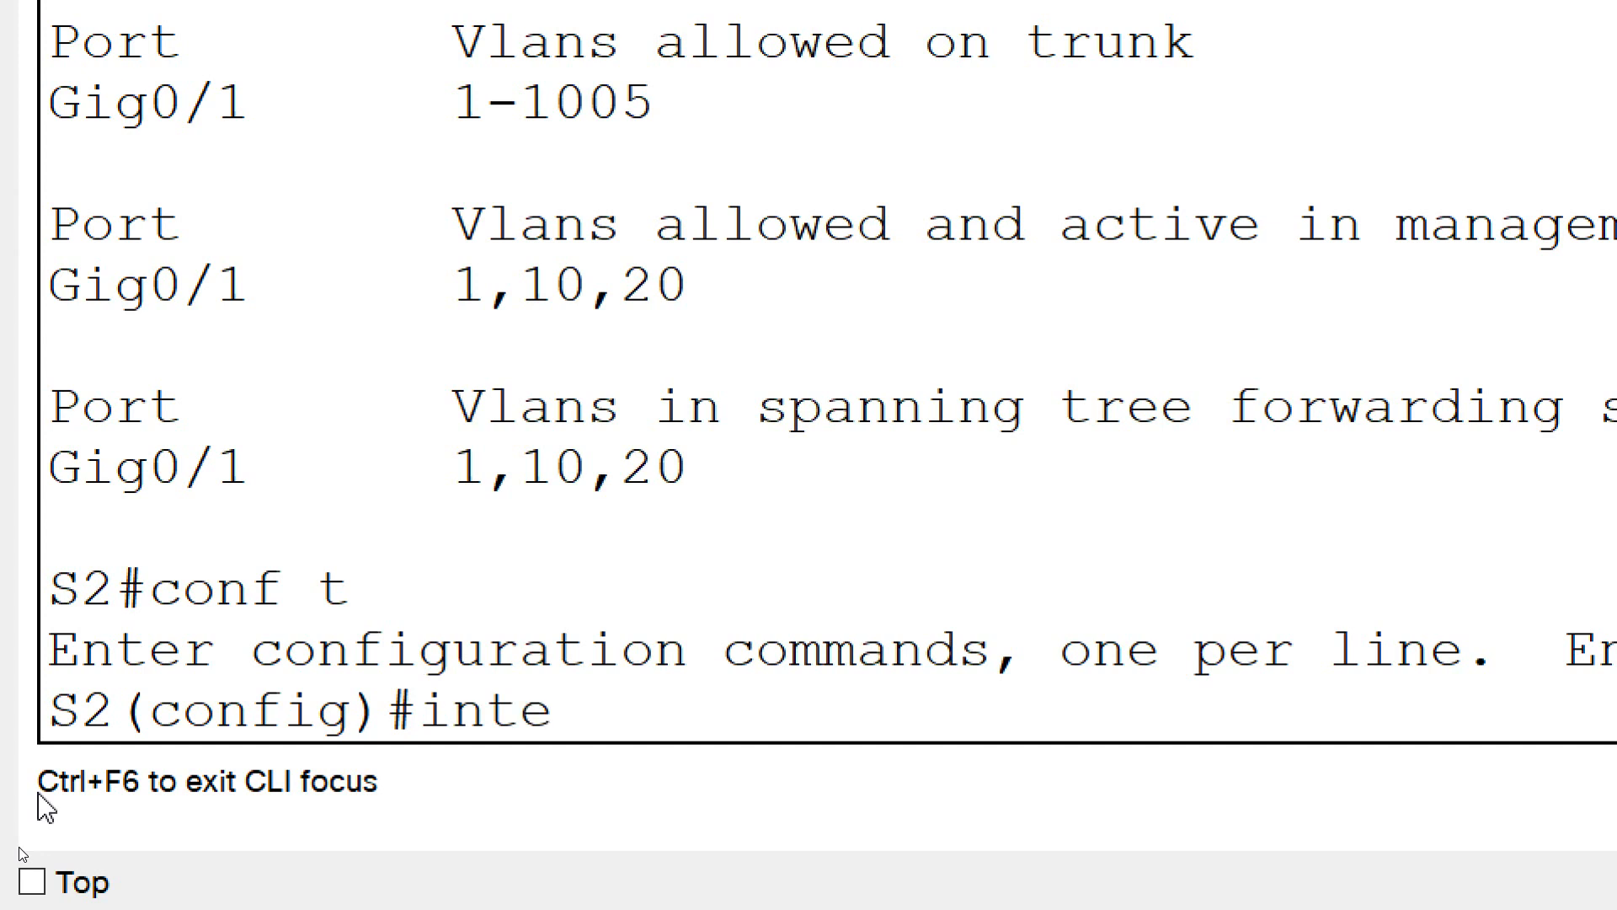
pyautogui.write('rface g0/1')
pyautogui.press('Return')
pyautogui.write('sw')
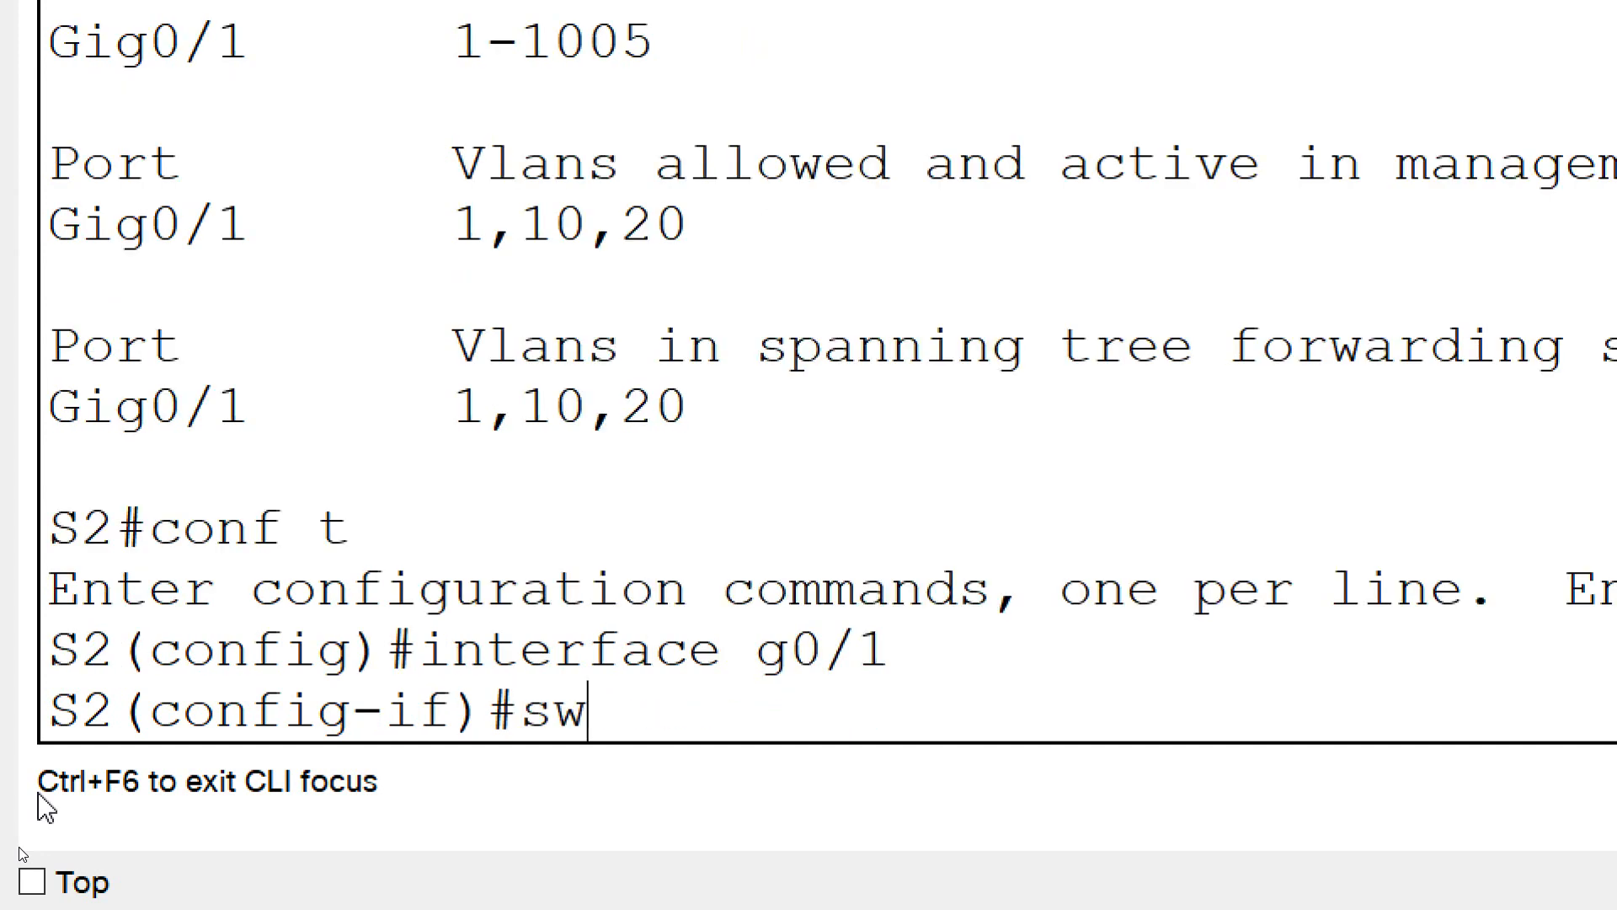
pyautogui.write('itchport mo')
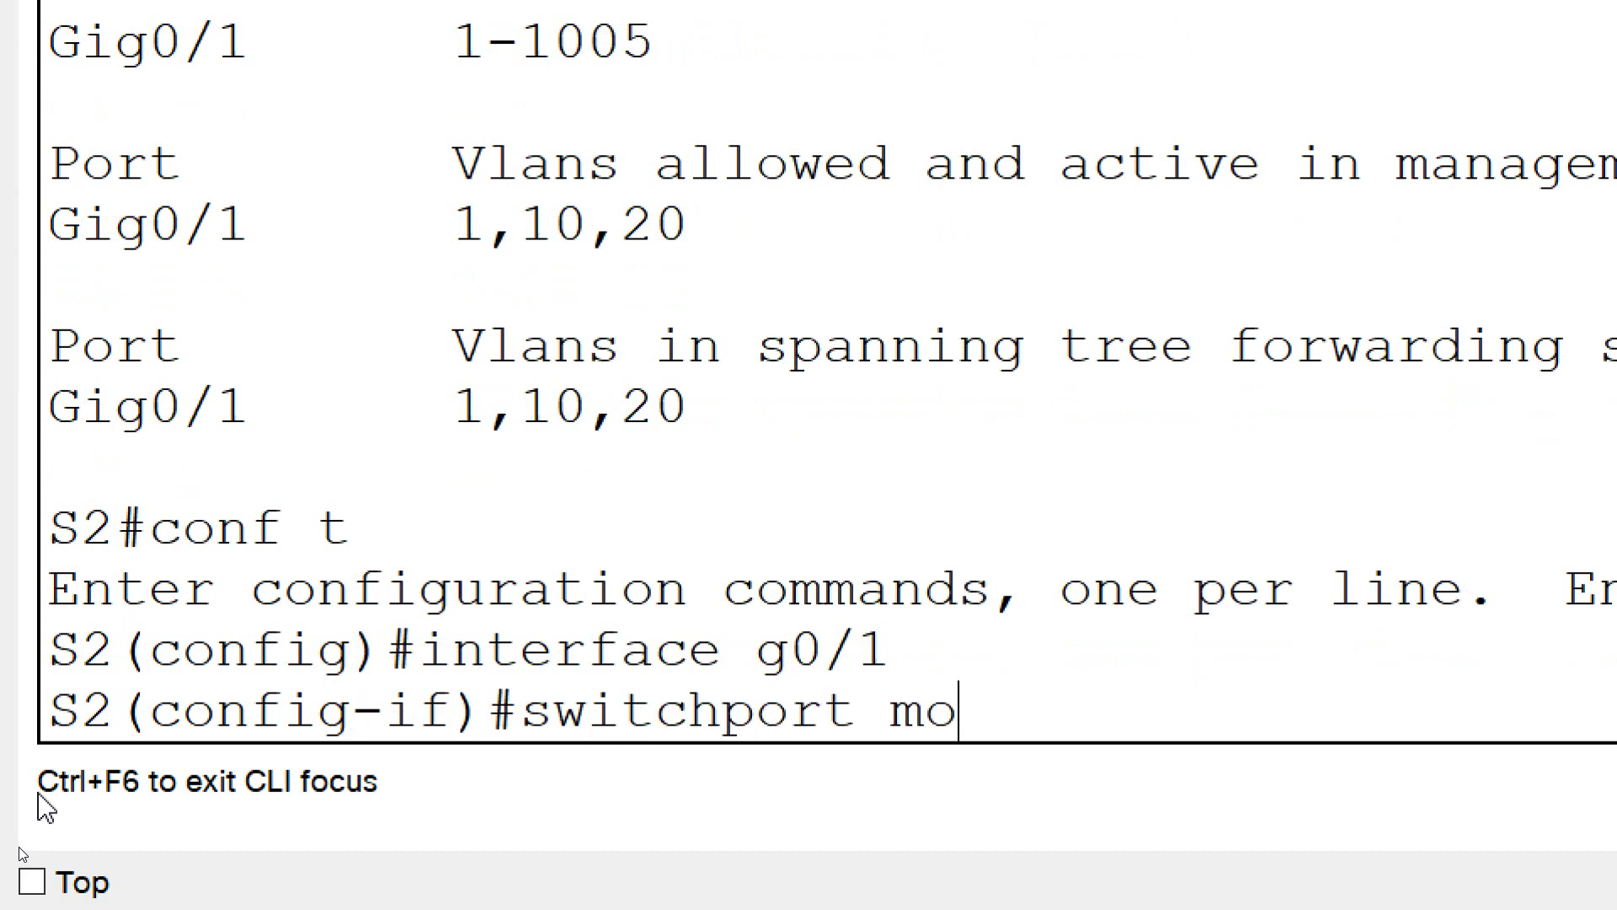
pyautogui.write('de trunk')
pyautogui.press('Return')
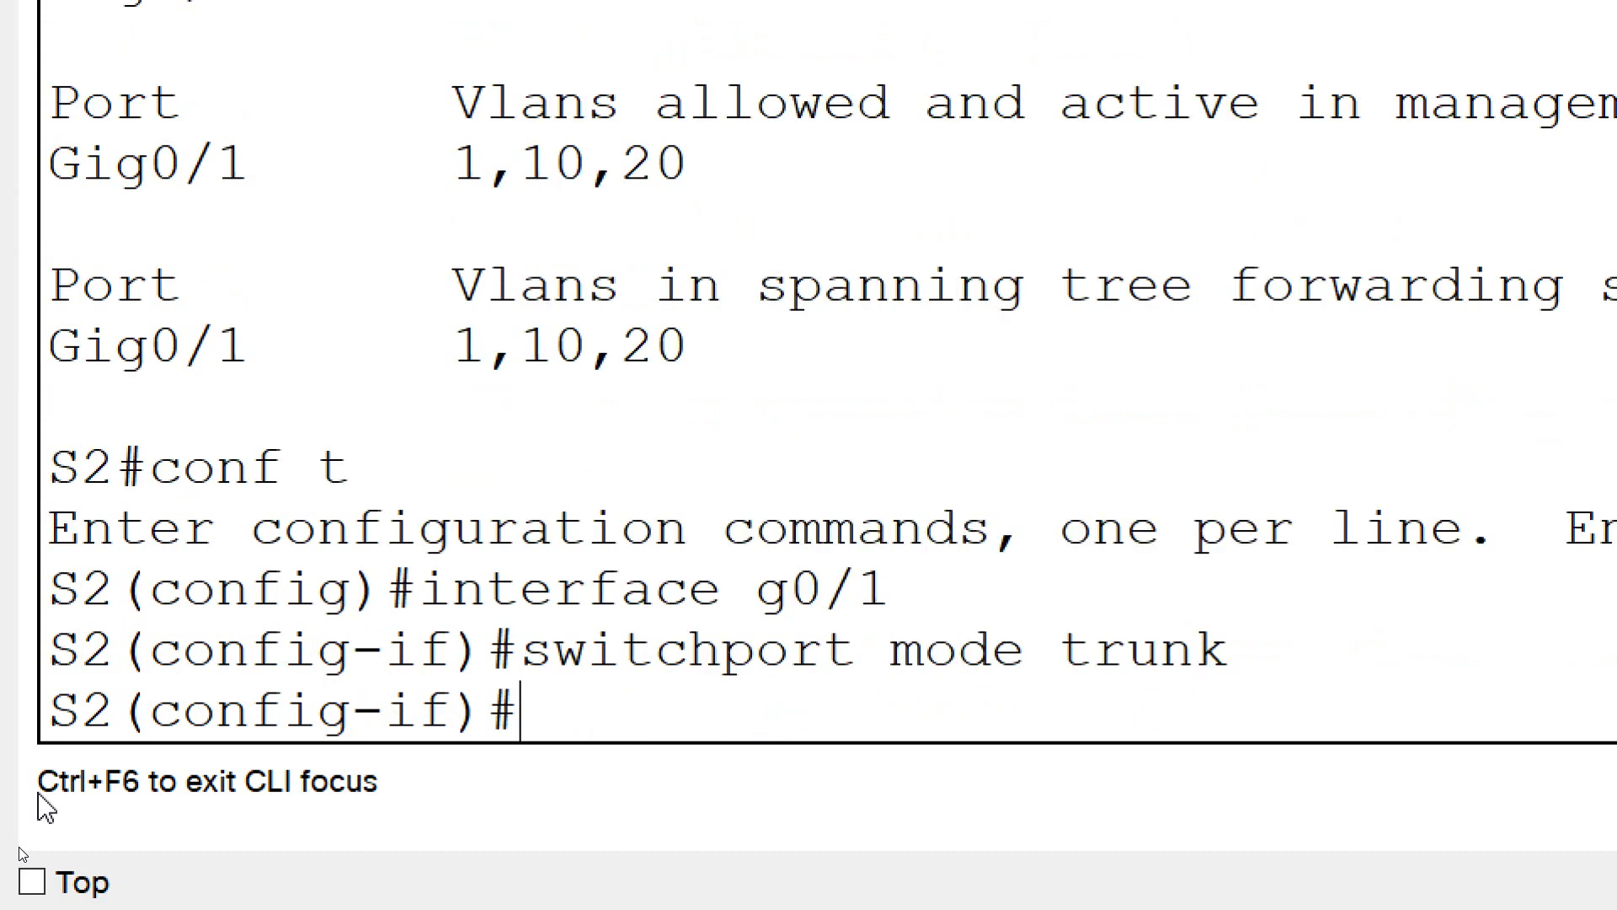
# End configuration mode on S2 and save the running configuration to startup-config with copy run start
pyautogui.write('end')
pyautogui.press('Return')
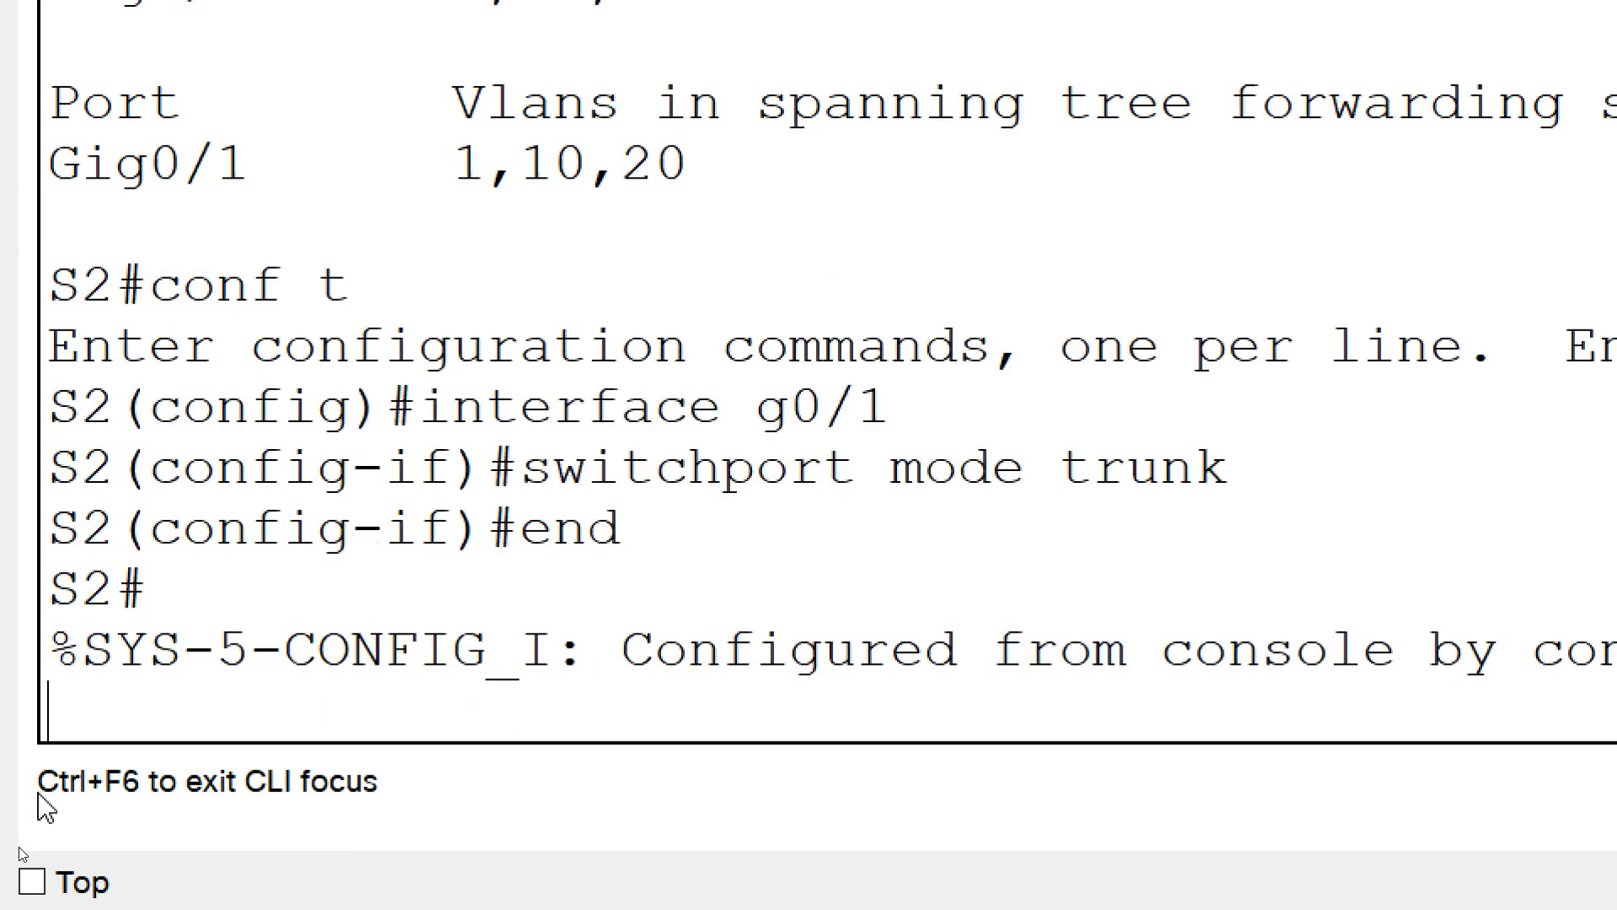
pyautogui.press('Return')
pyautogui.write('copy run star')
pyautogui.press('BackSpace')
pyautogui.write('rt')
pyautogui.press('Return')
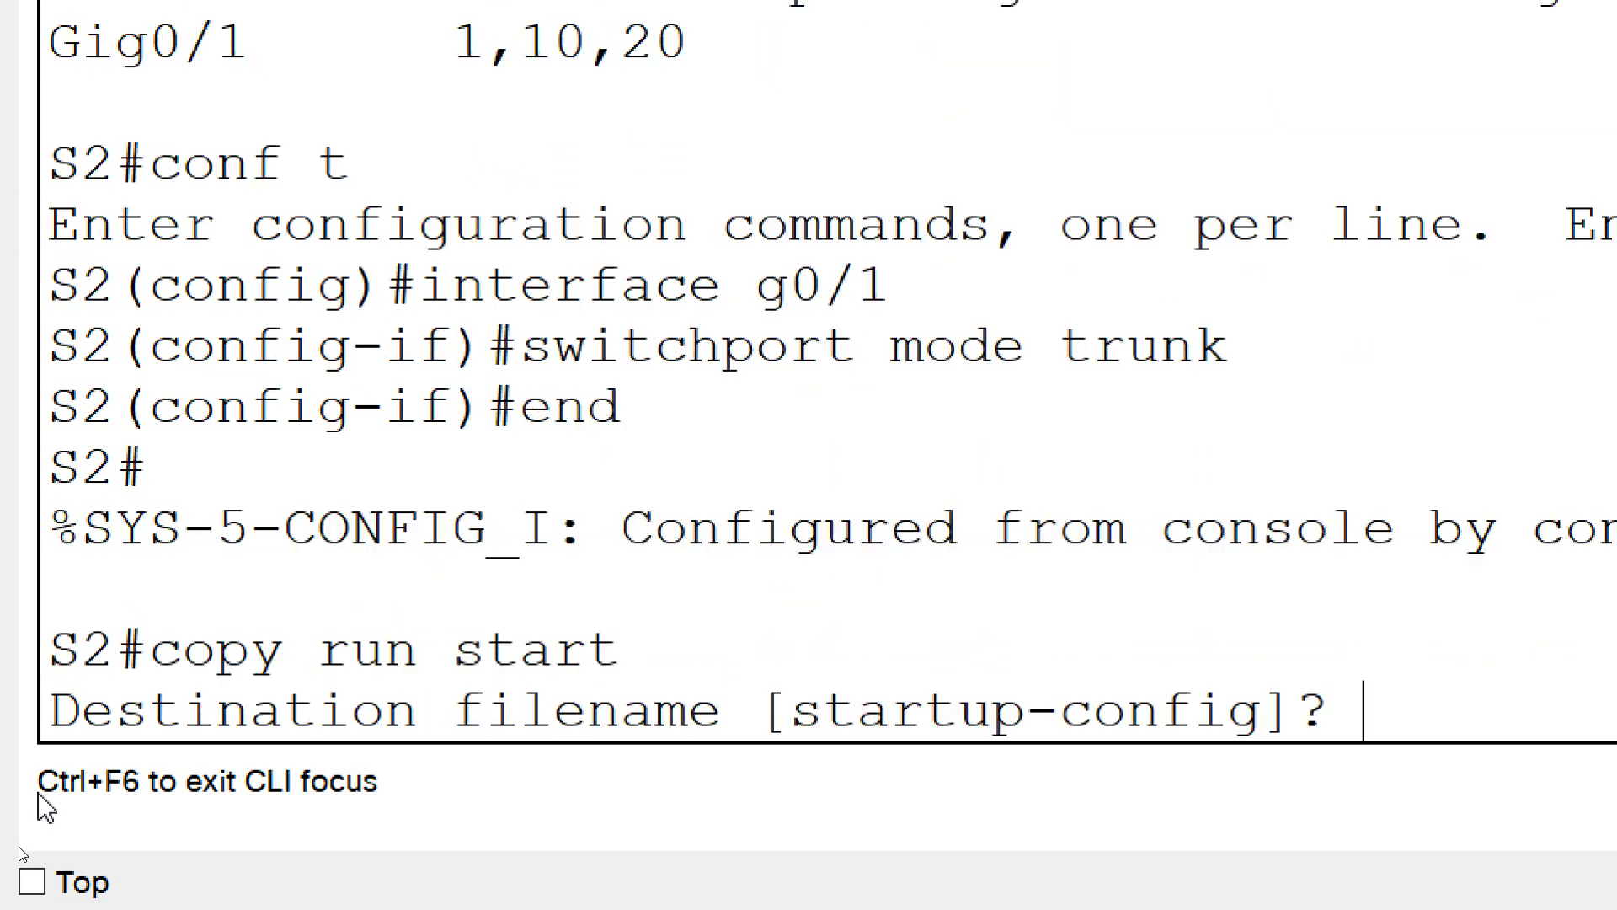
pyautogui.press('Return')
# Run show interface trunk on S2 again to display the updated trunk settings
pyautogui.write('show interf')
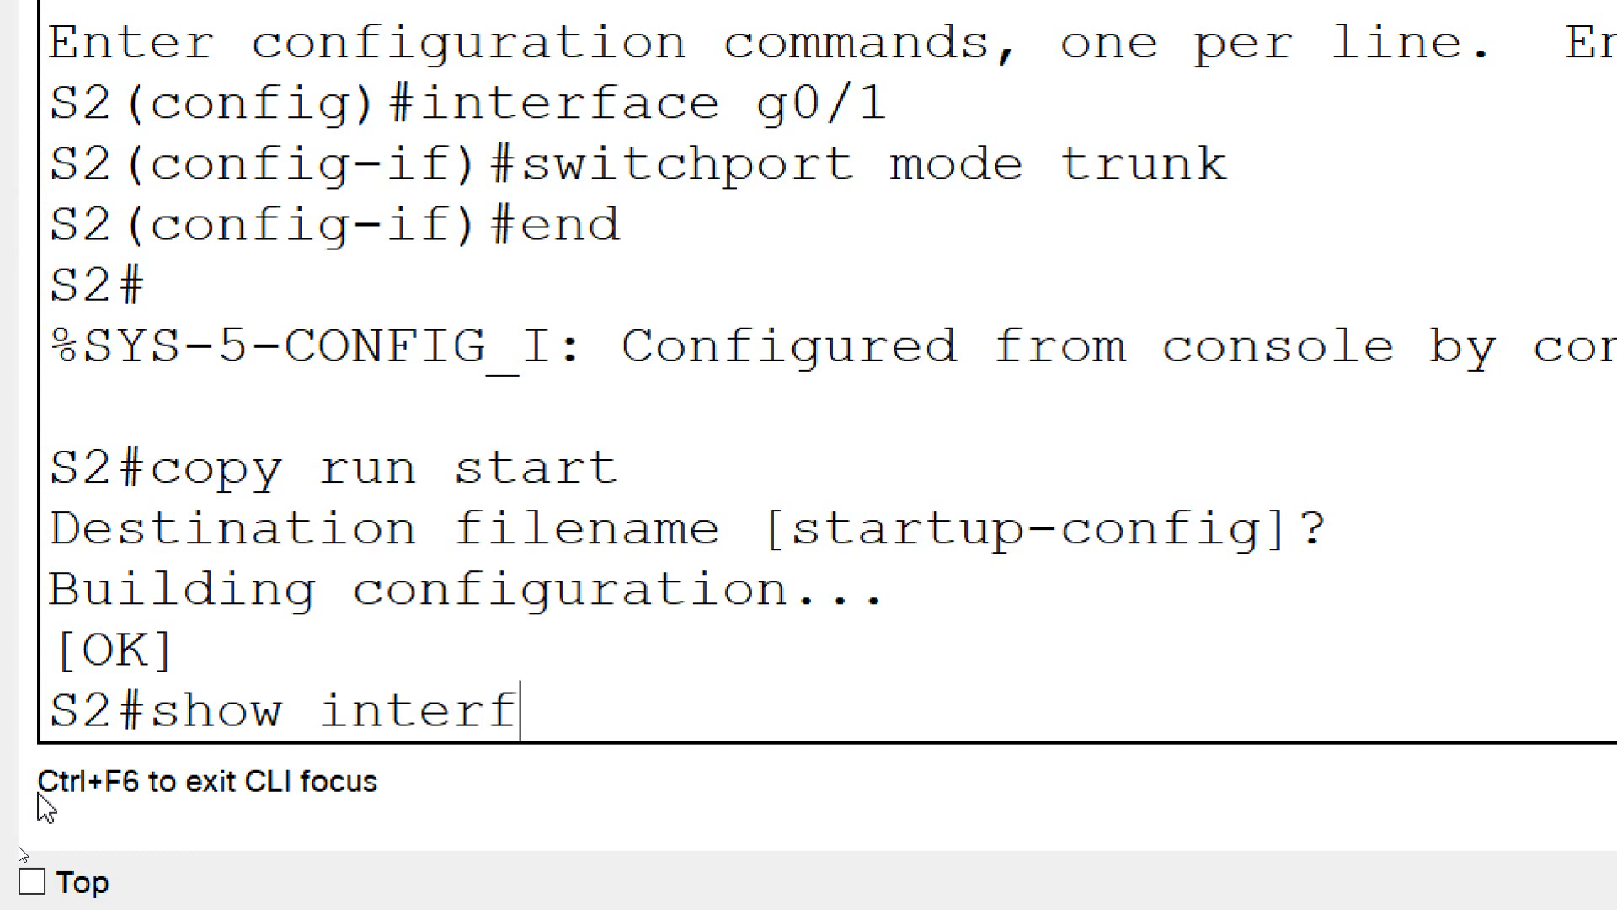
pyautogui.write('ace trunk')
pyautogui.press('Return')
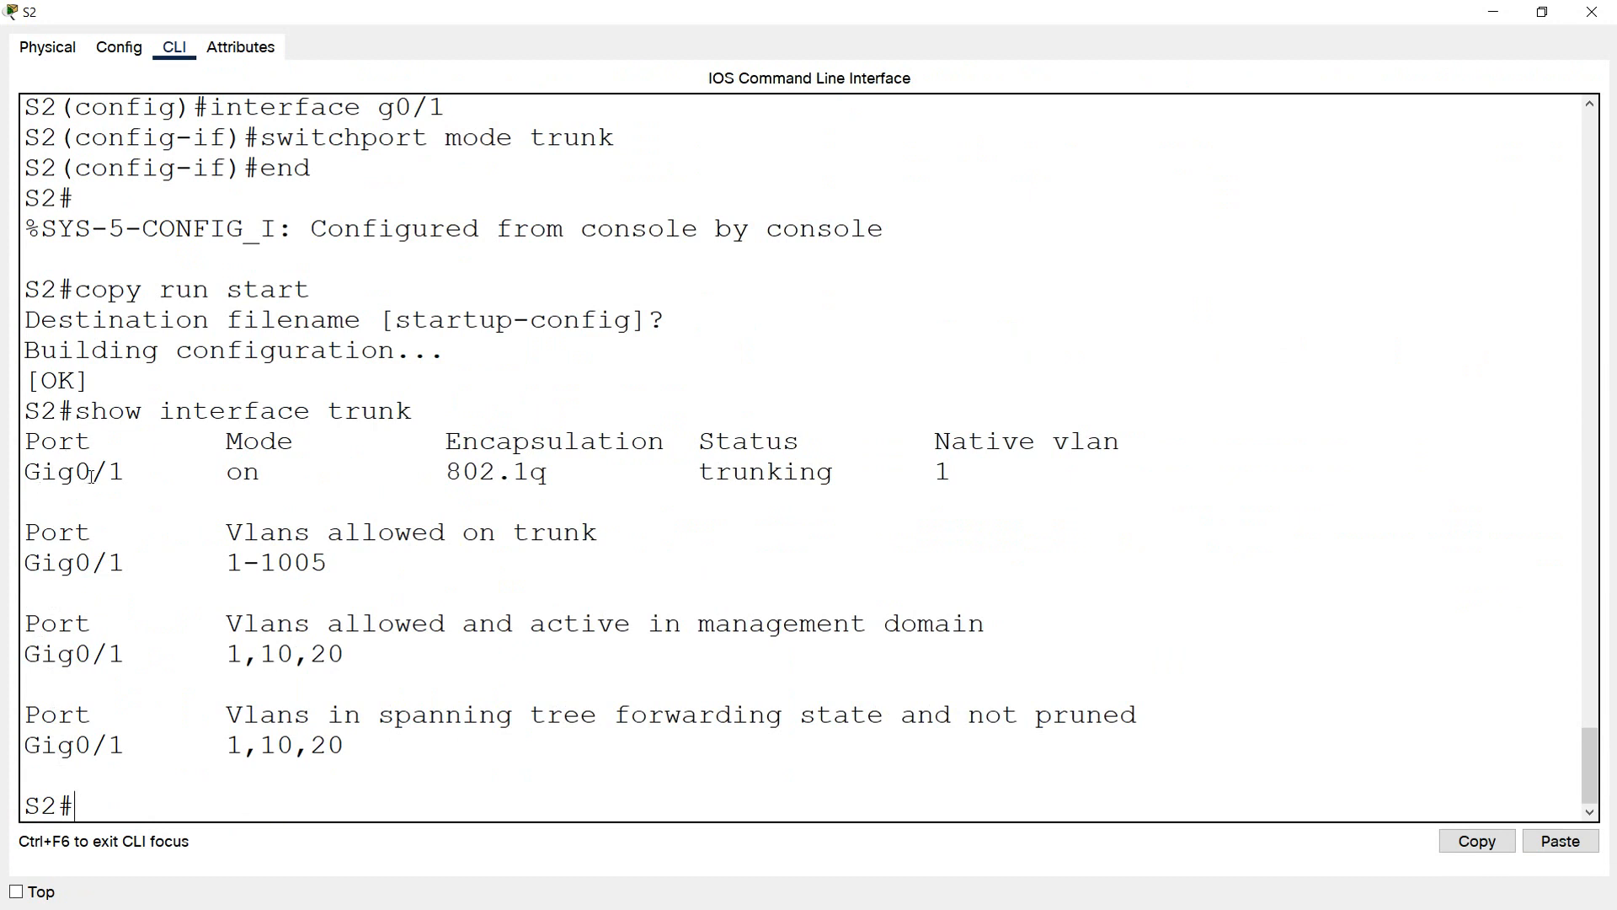
# Check the port, native VLAN, mode and encapsulation in the updated trunk output of S2, and close the switch window
pyautogui.doubleClick(130, 472)
pyautogui.moveTo(700, 472); pyautogui.dragTo(1120, 444)
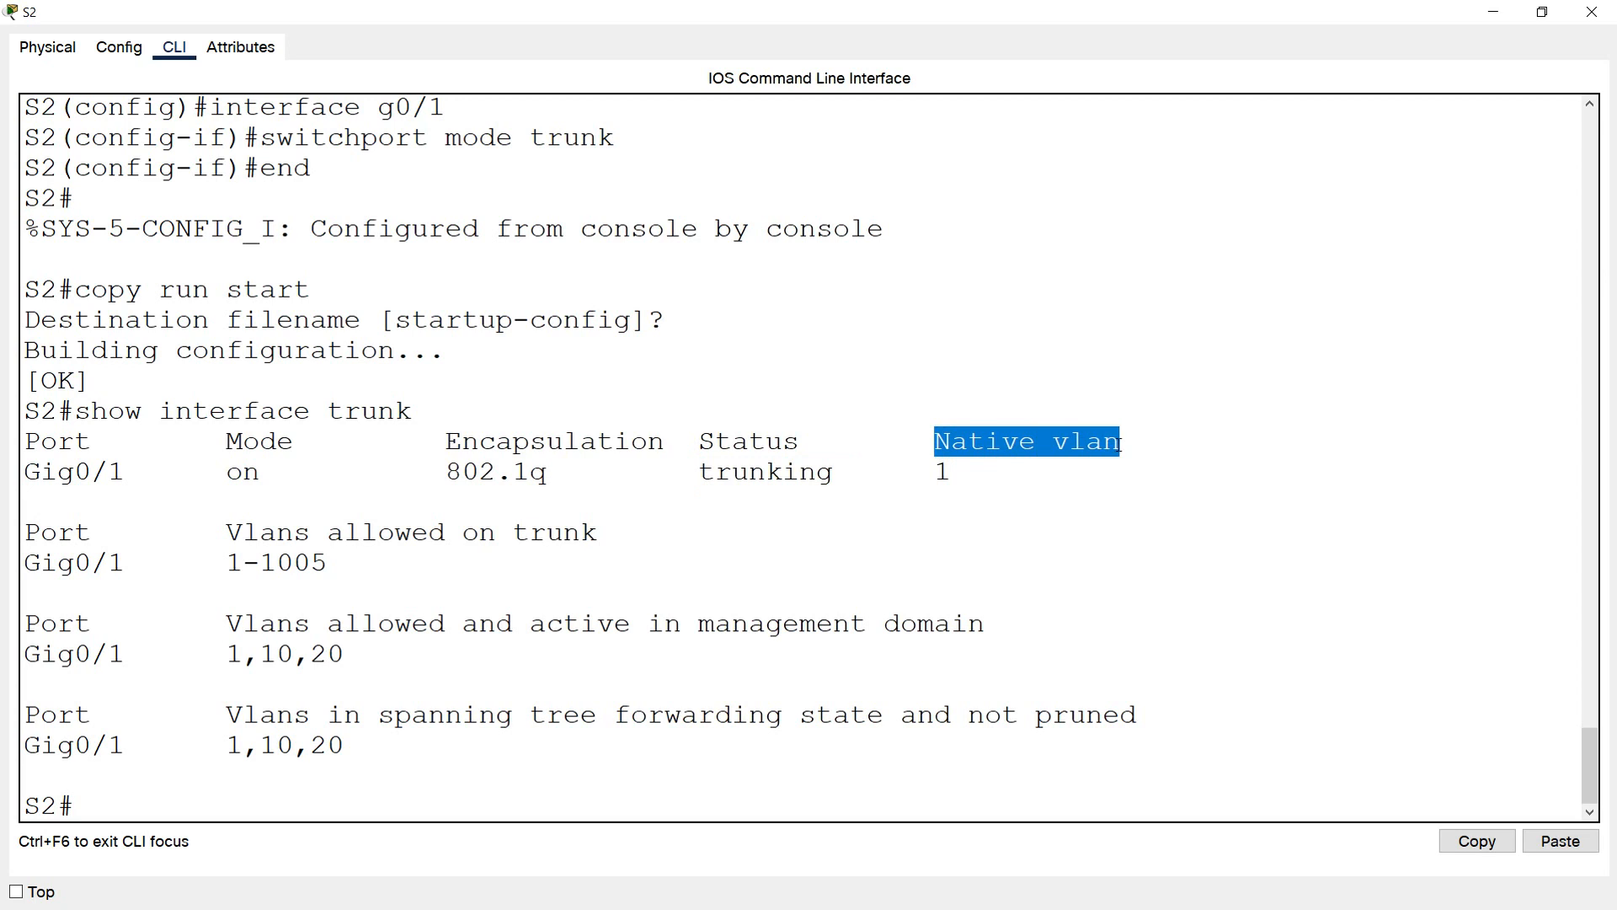
pyautogui.moveTo(961, 474); pyautogui.dragTo(939, 474)
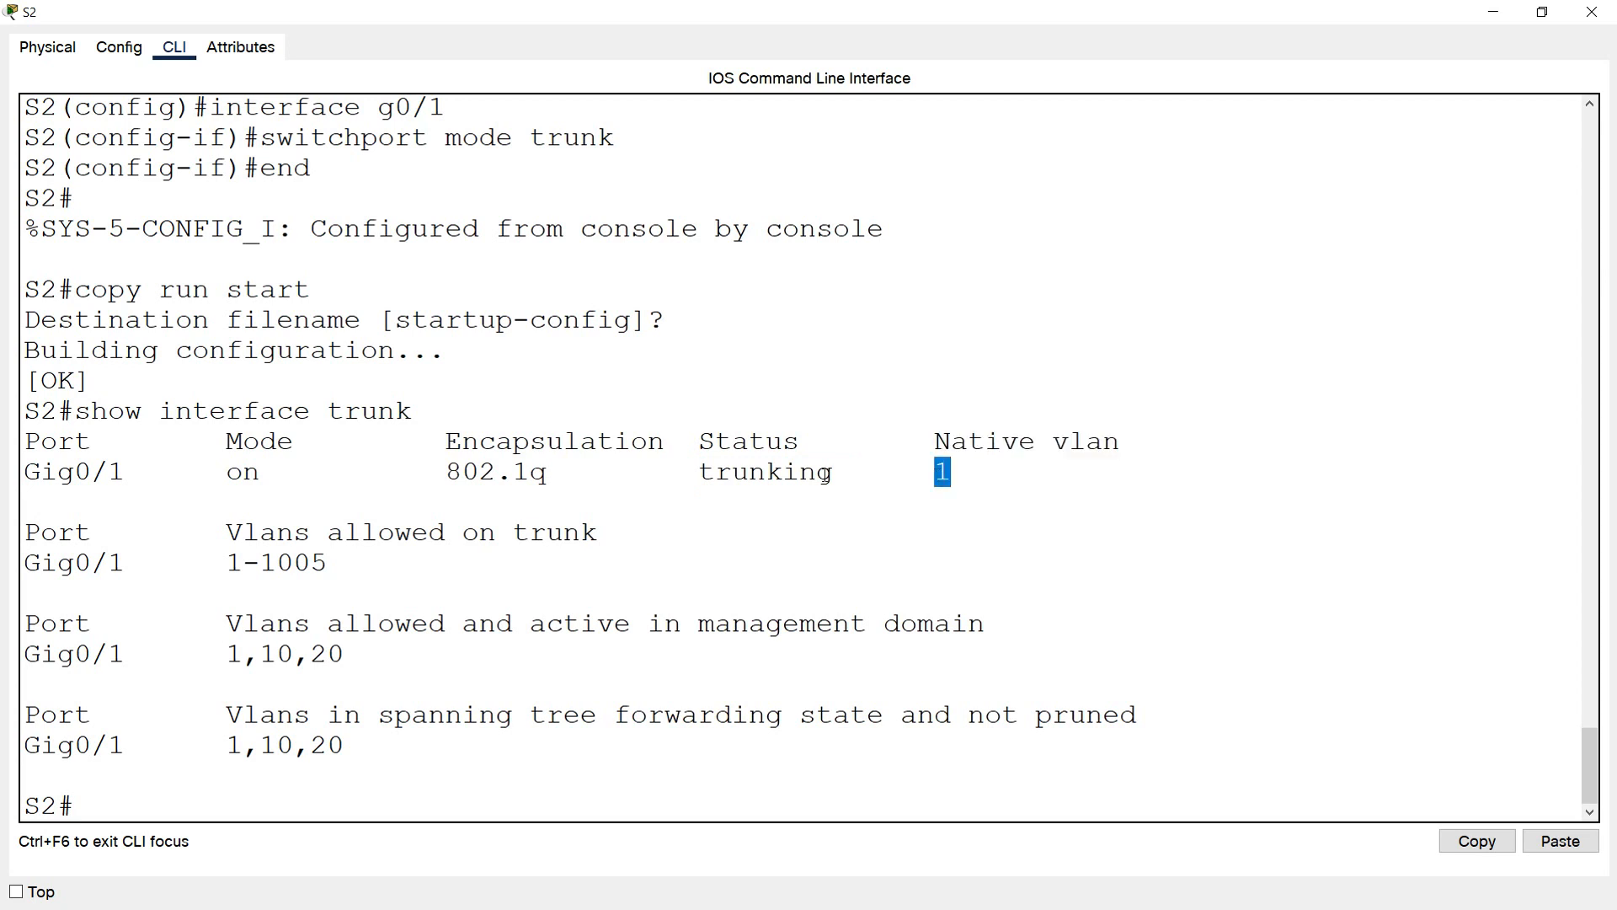
pyautogui.moveTo(289, 455); pyautogui.dragTo(222, 474)
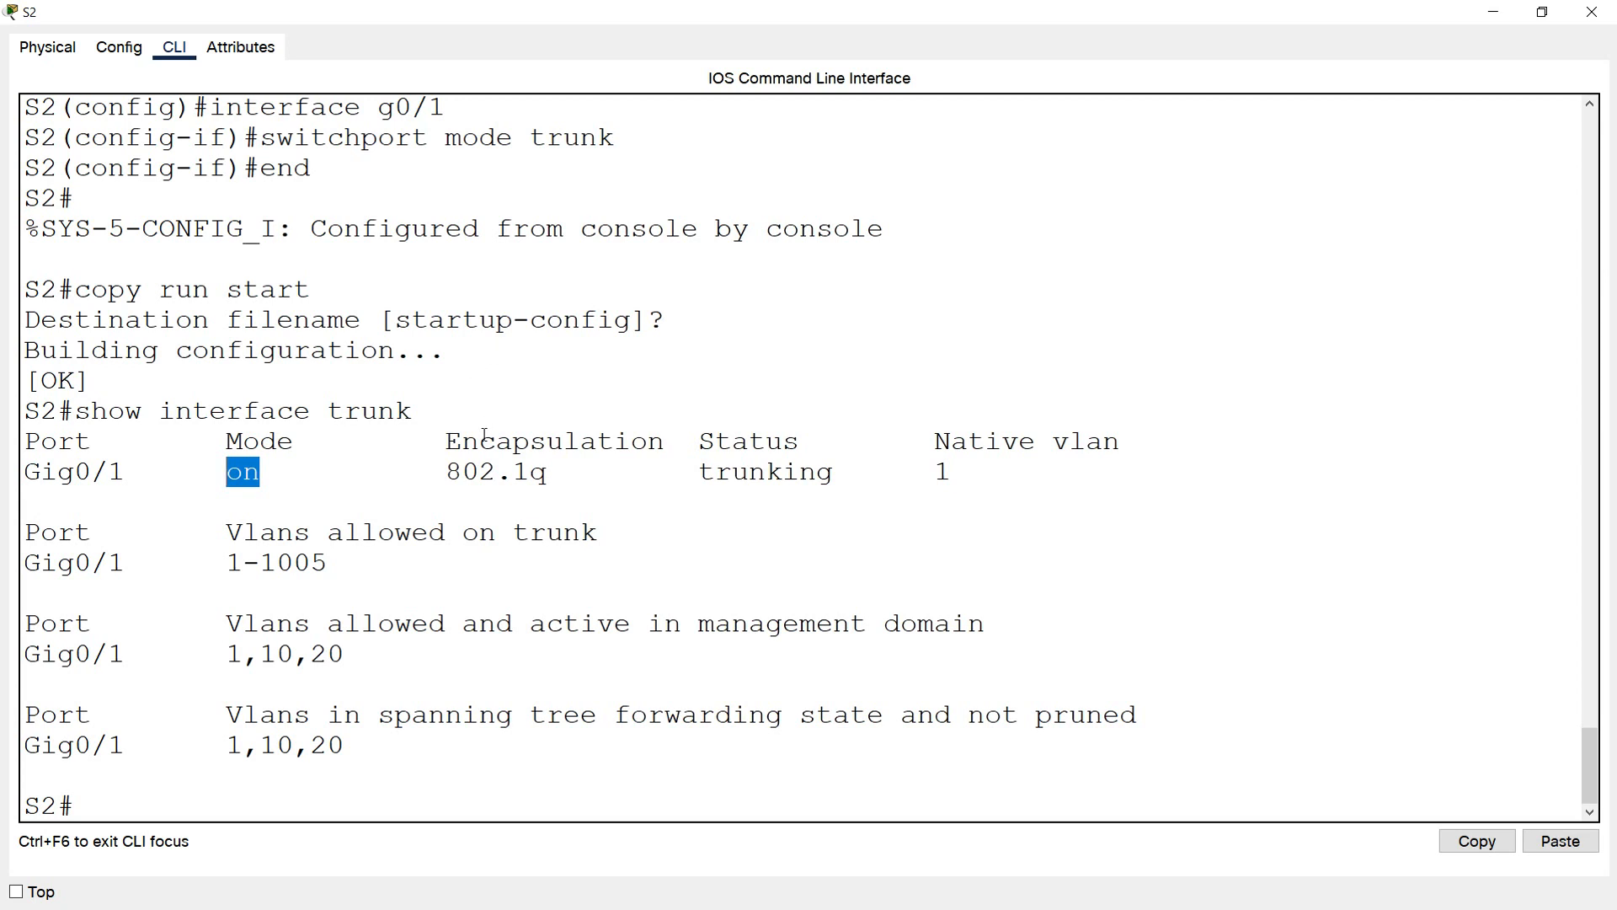
pyautogui.doubleClick(447, 442)
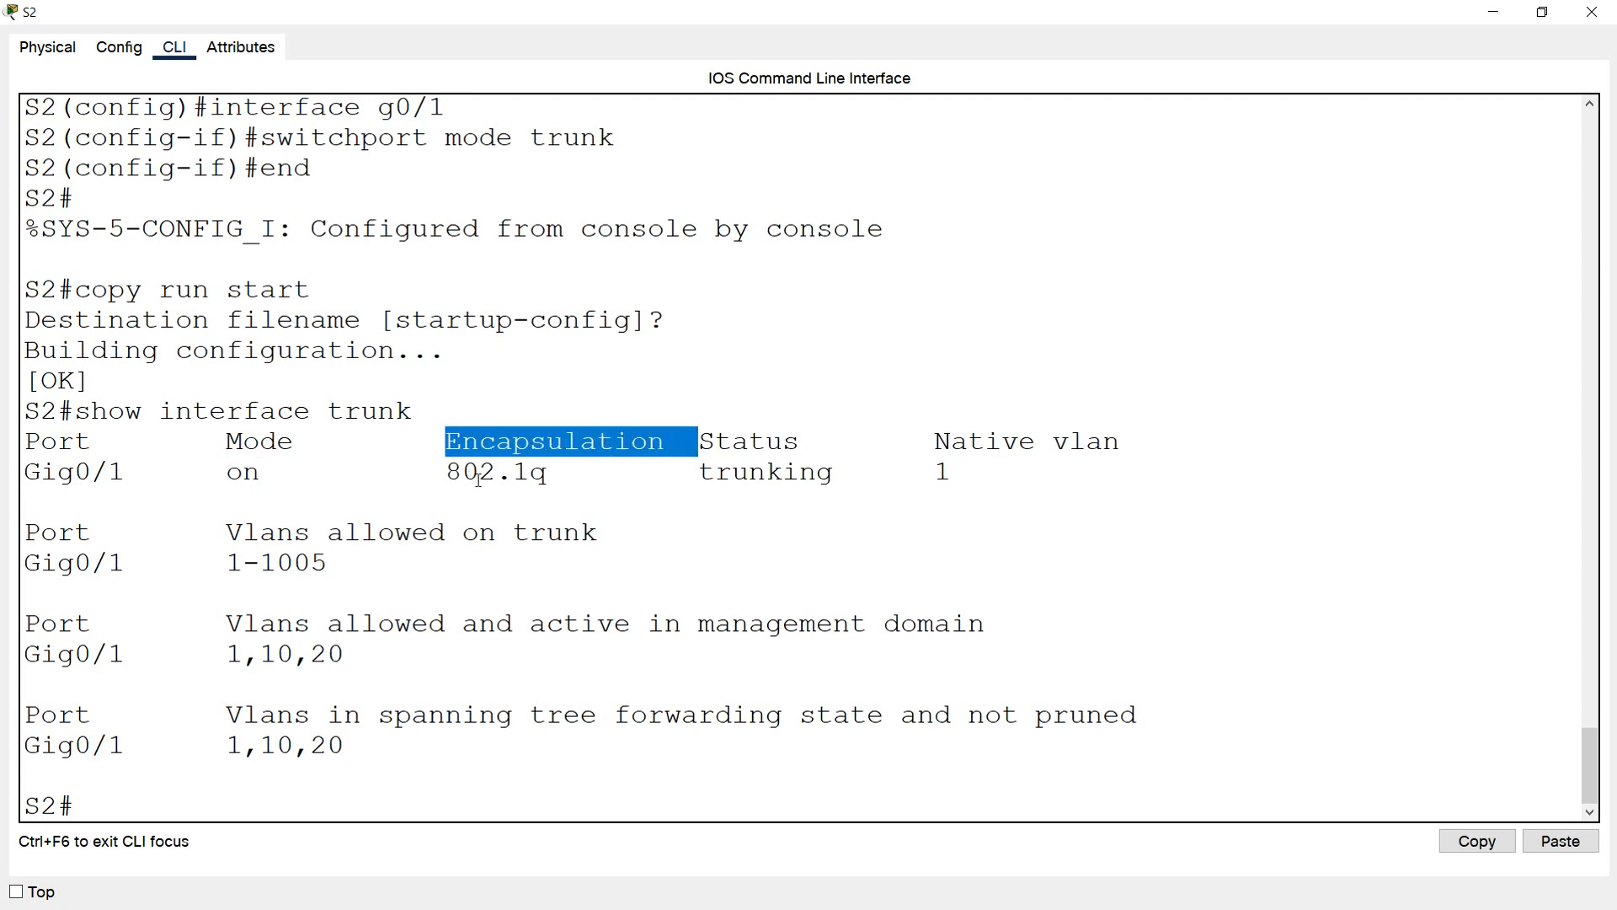
pyautogui.doubleClick(547, 477)
pyautogui.click(581, 532)
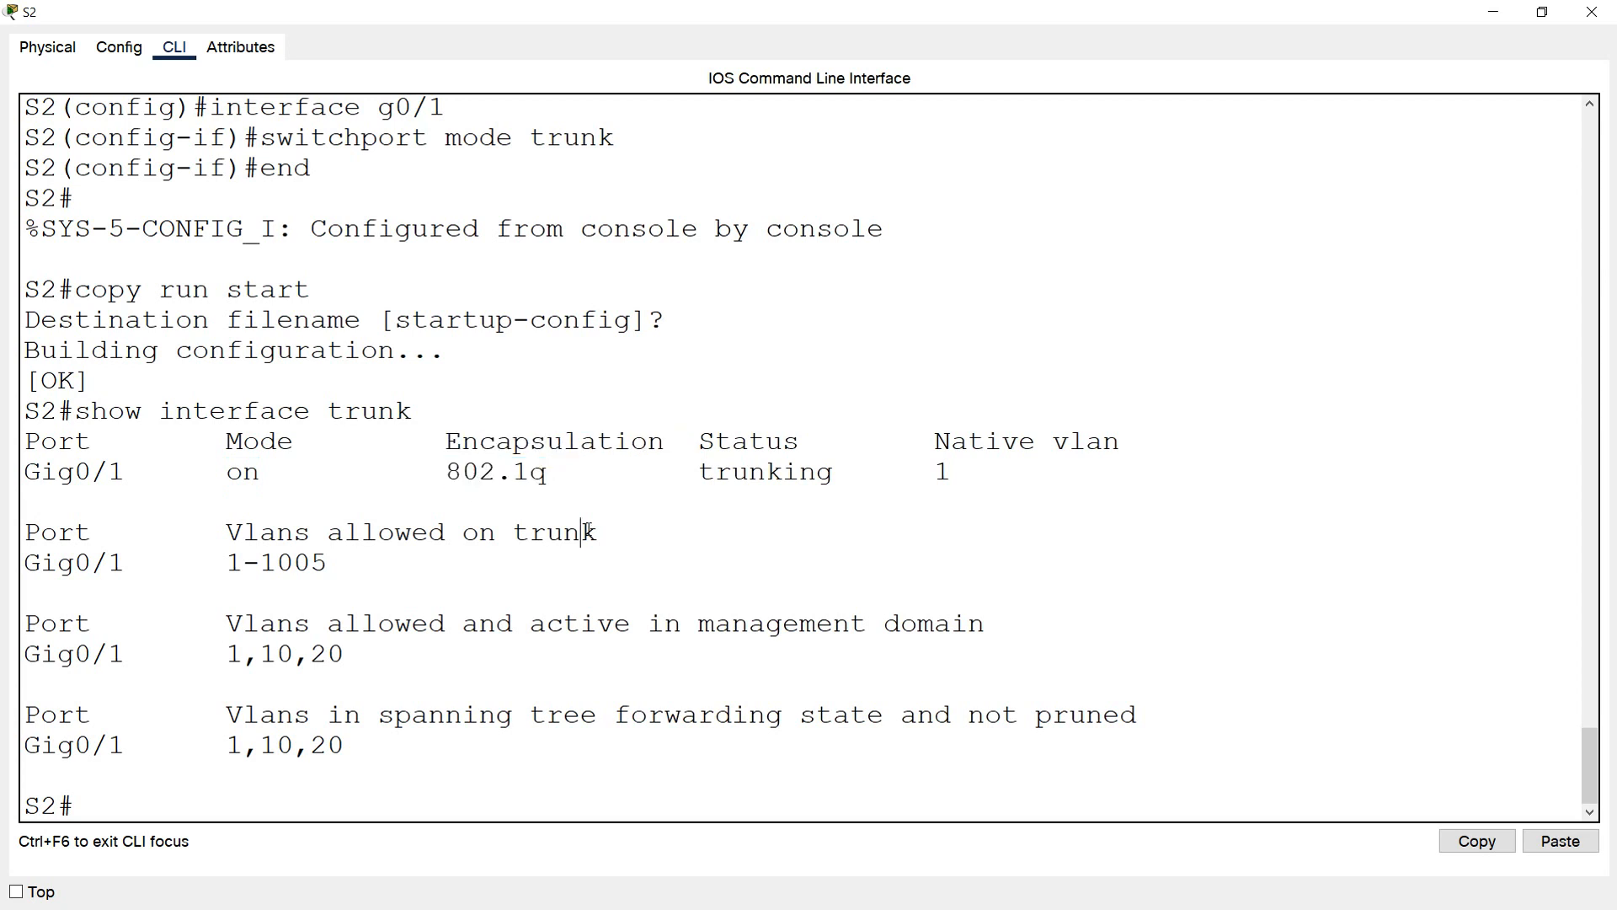
pyautogui.click(1592, 12)
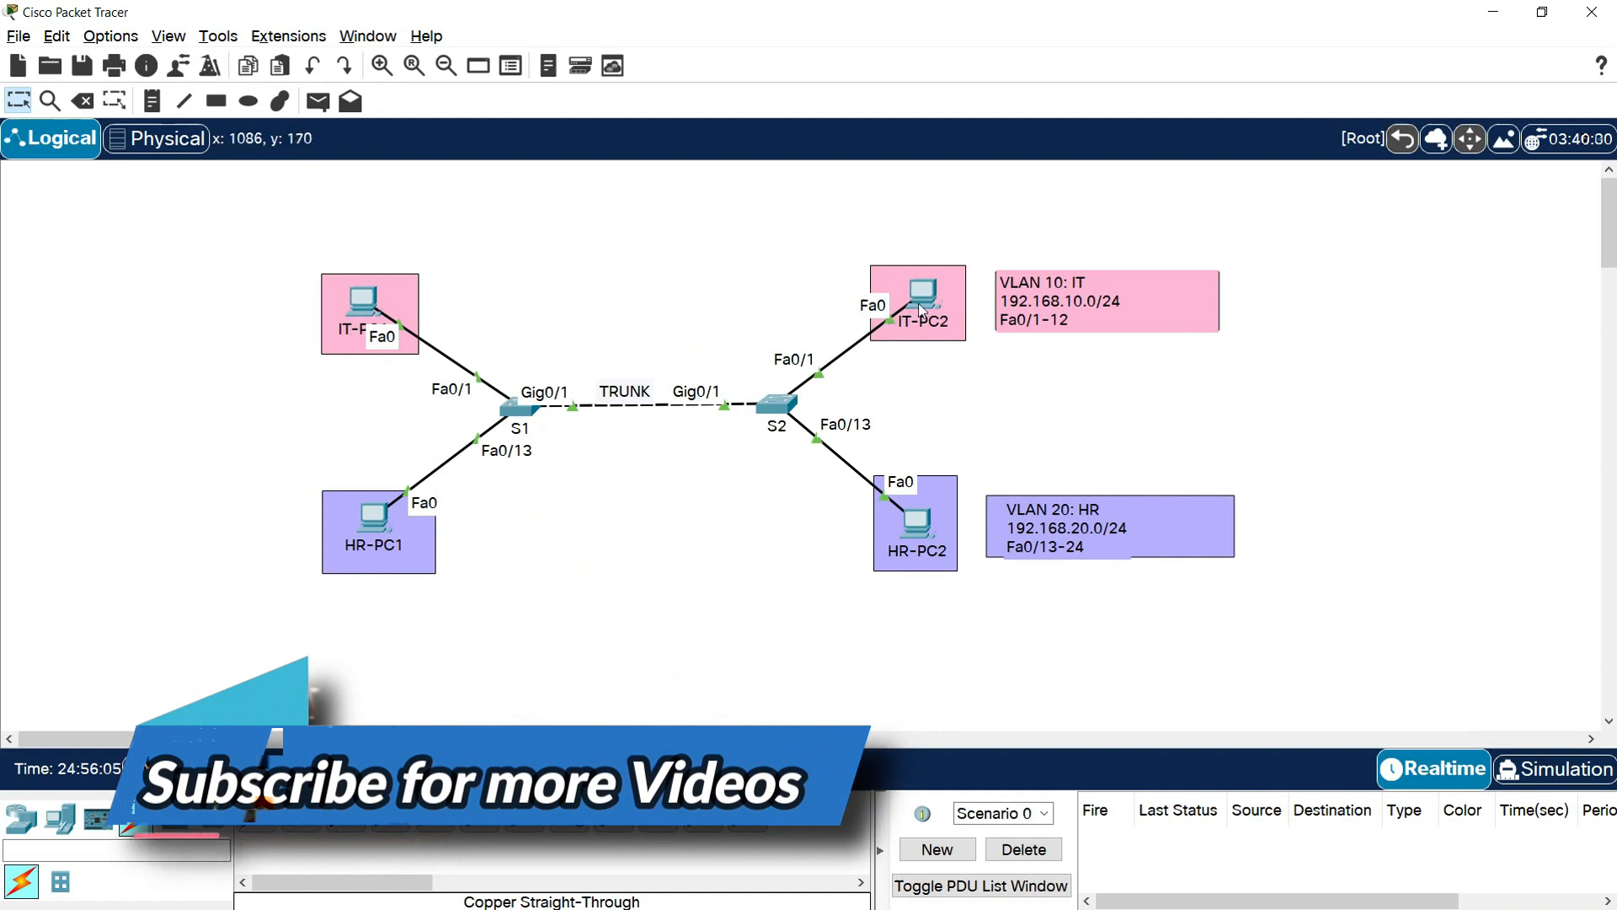
# Ping 192.168.10.11 from the command prompt of IT-PC1, review the replies and close the PC window
pyautogui.moveTo(924, 309)
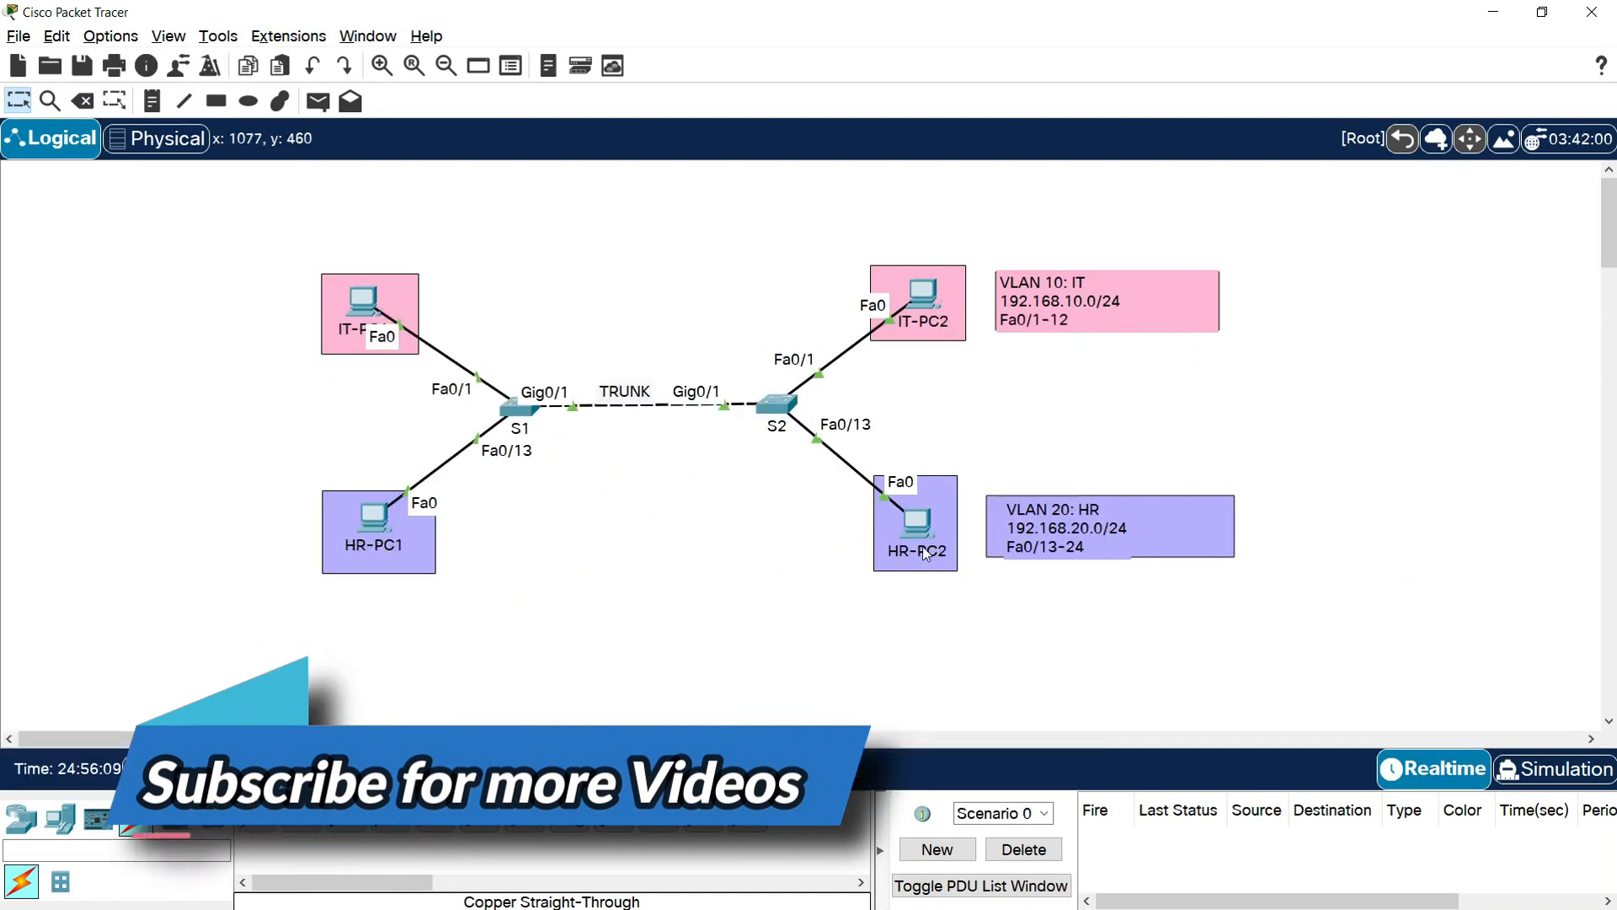
pyautogui.click(350, 294)
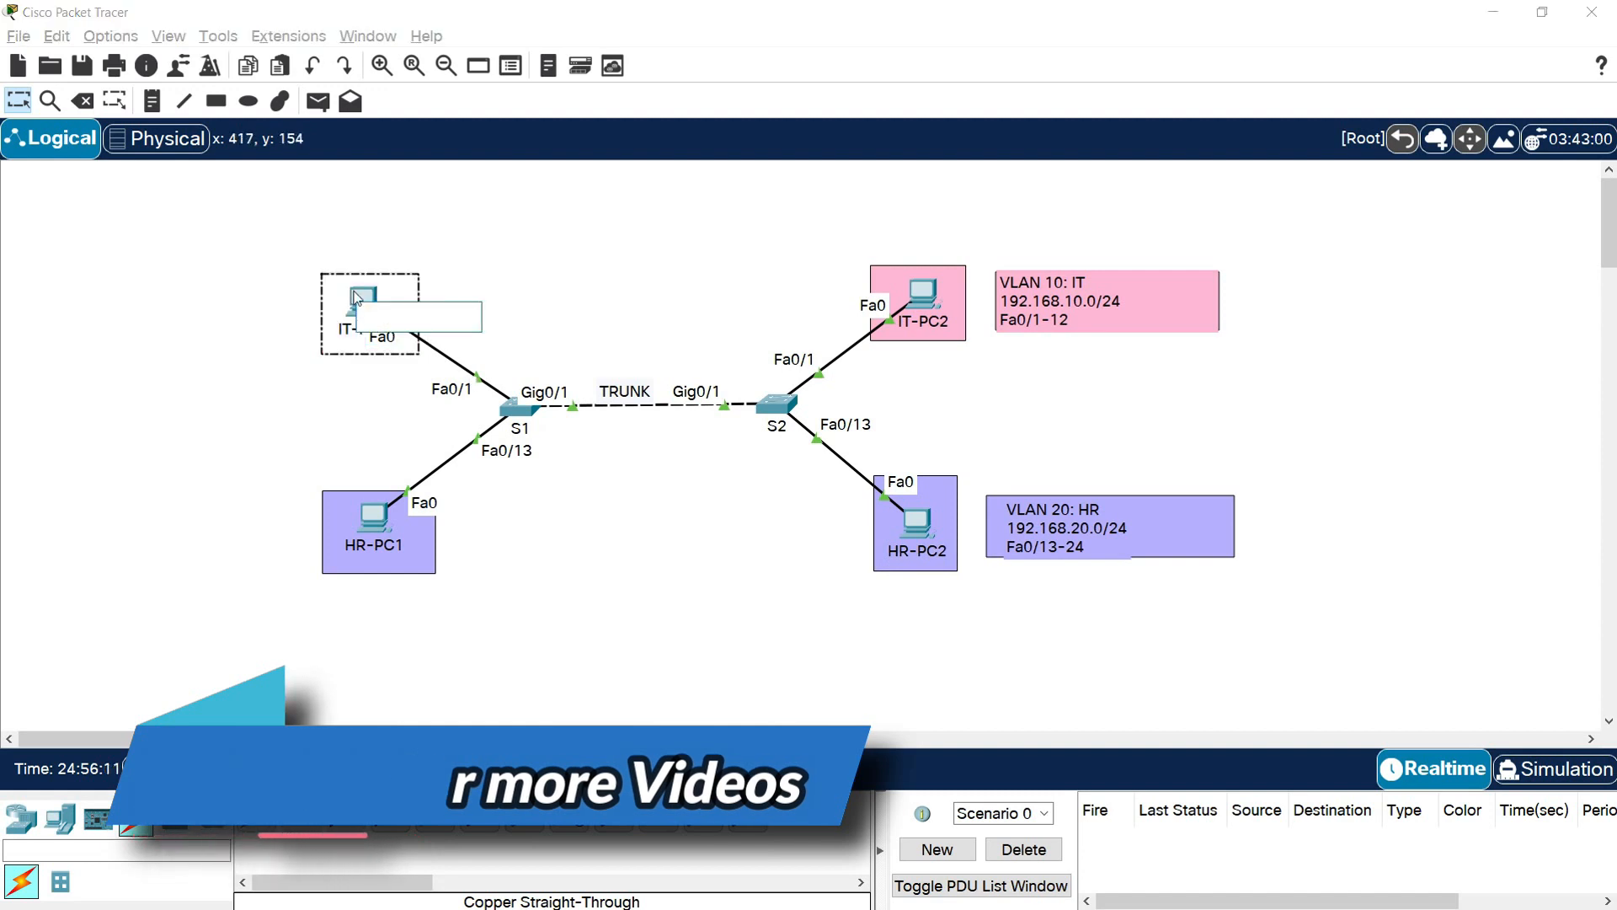
pyautogui.click(354, 297)
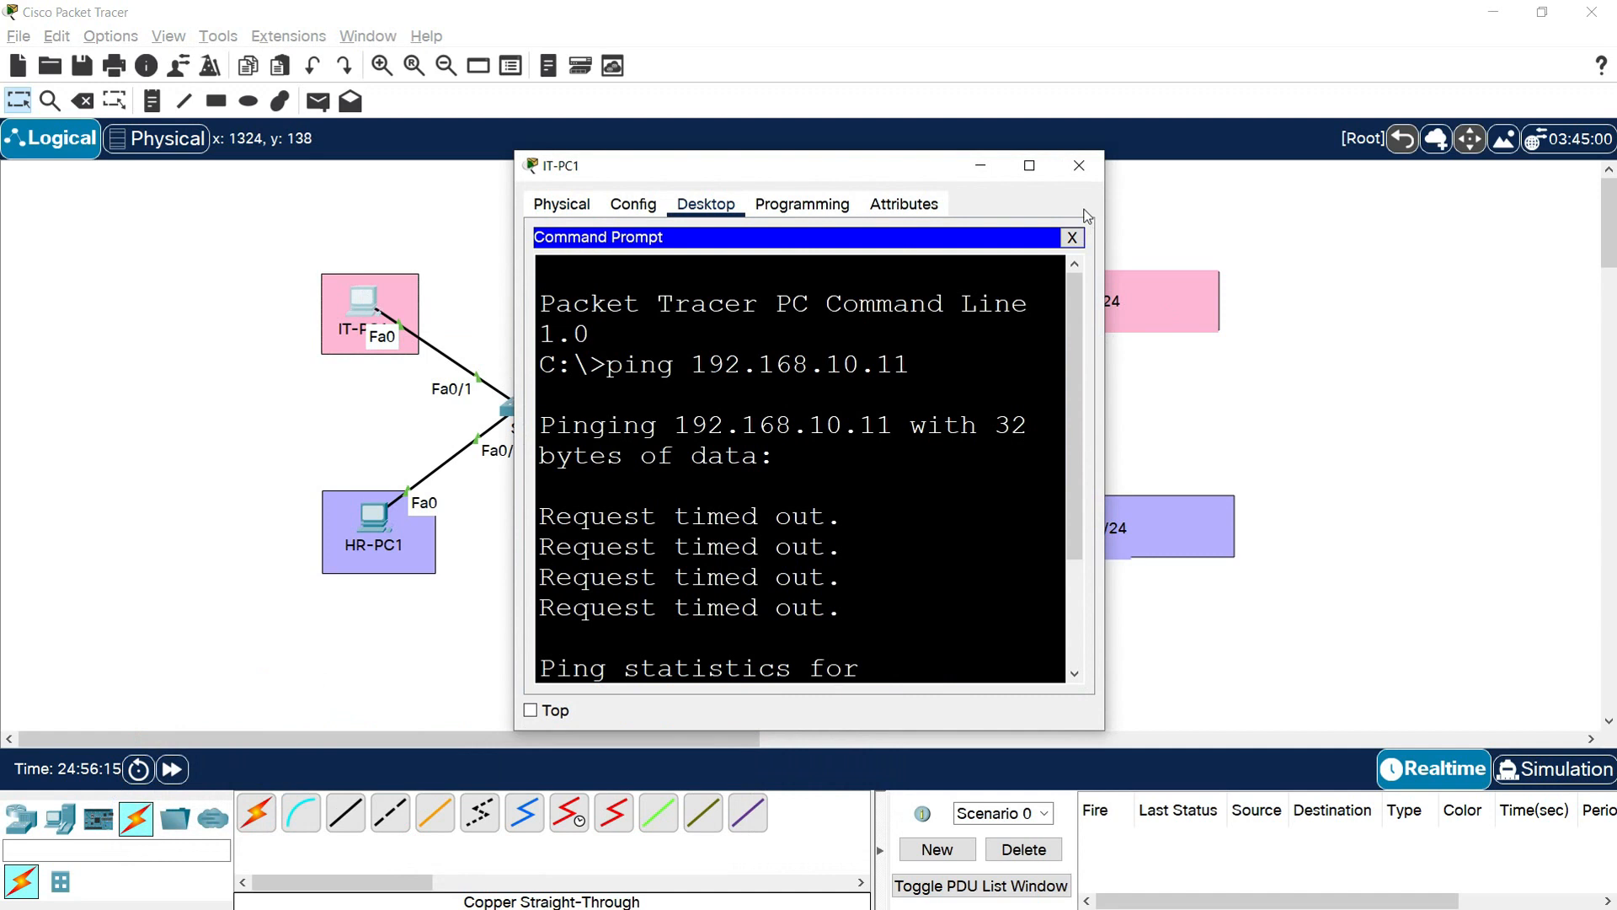
pyautogui.click(1029, 169)
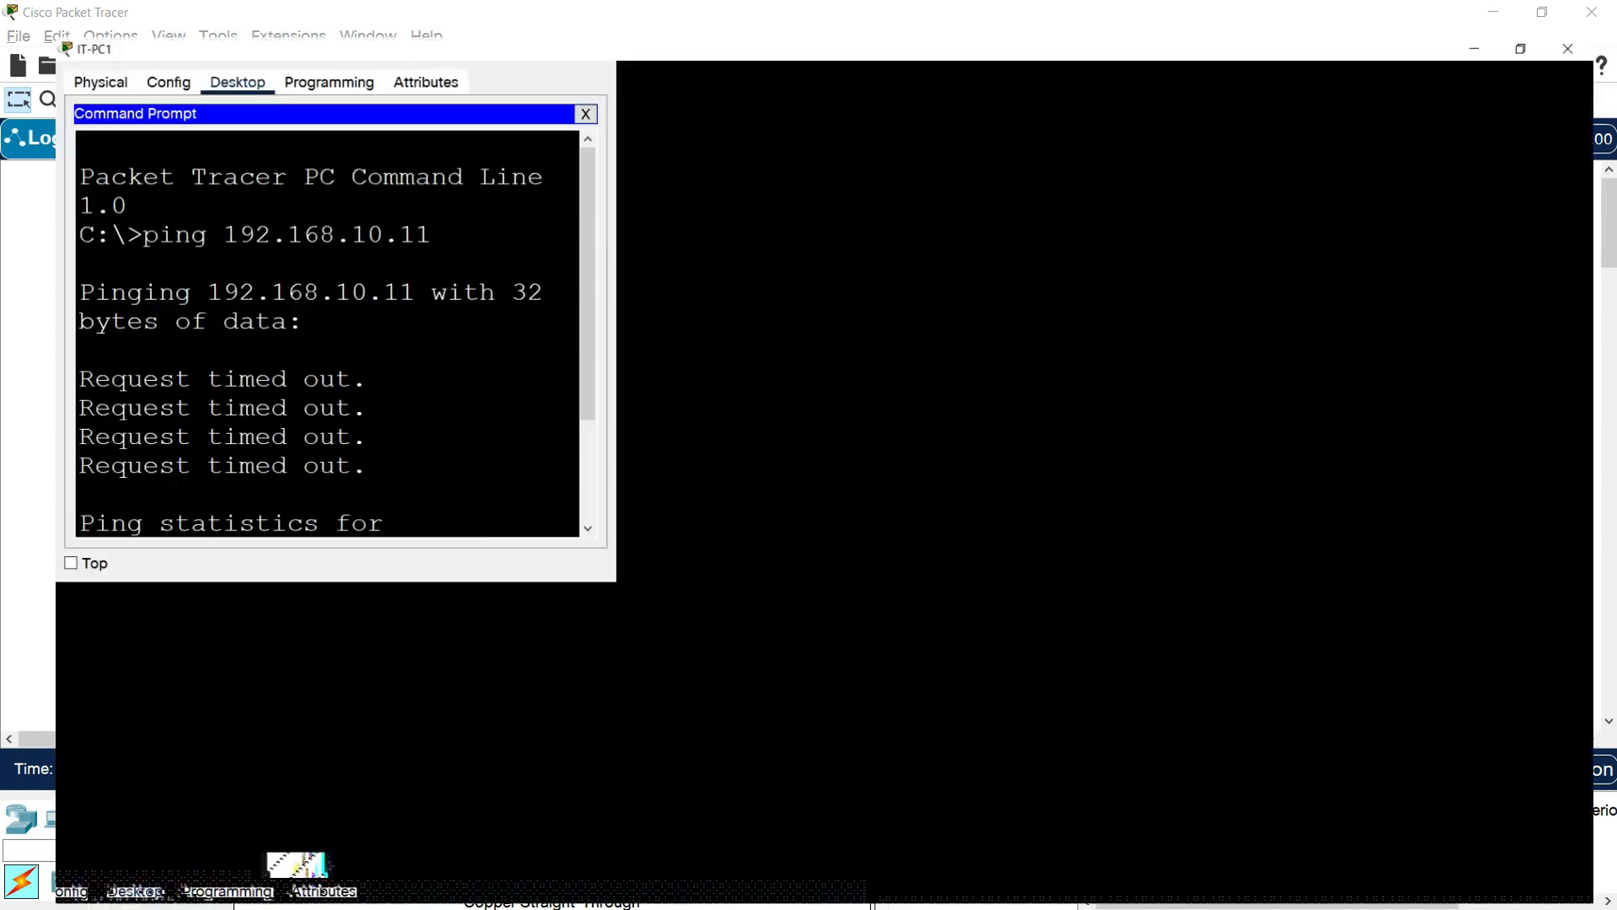
pyautogui.write('ping 192')
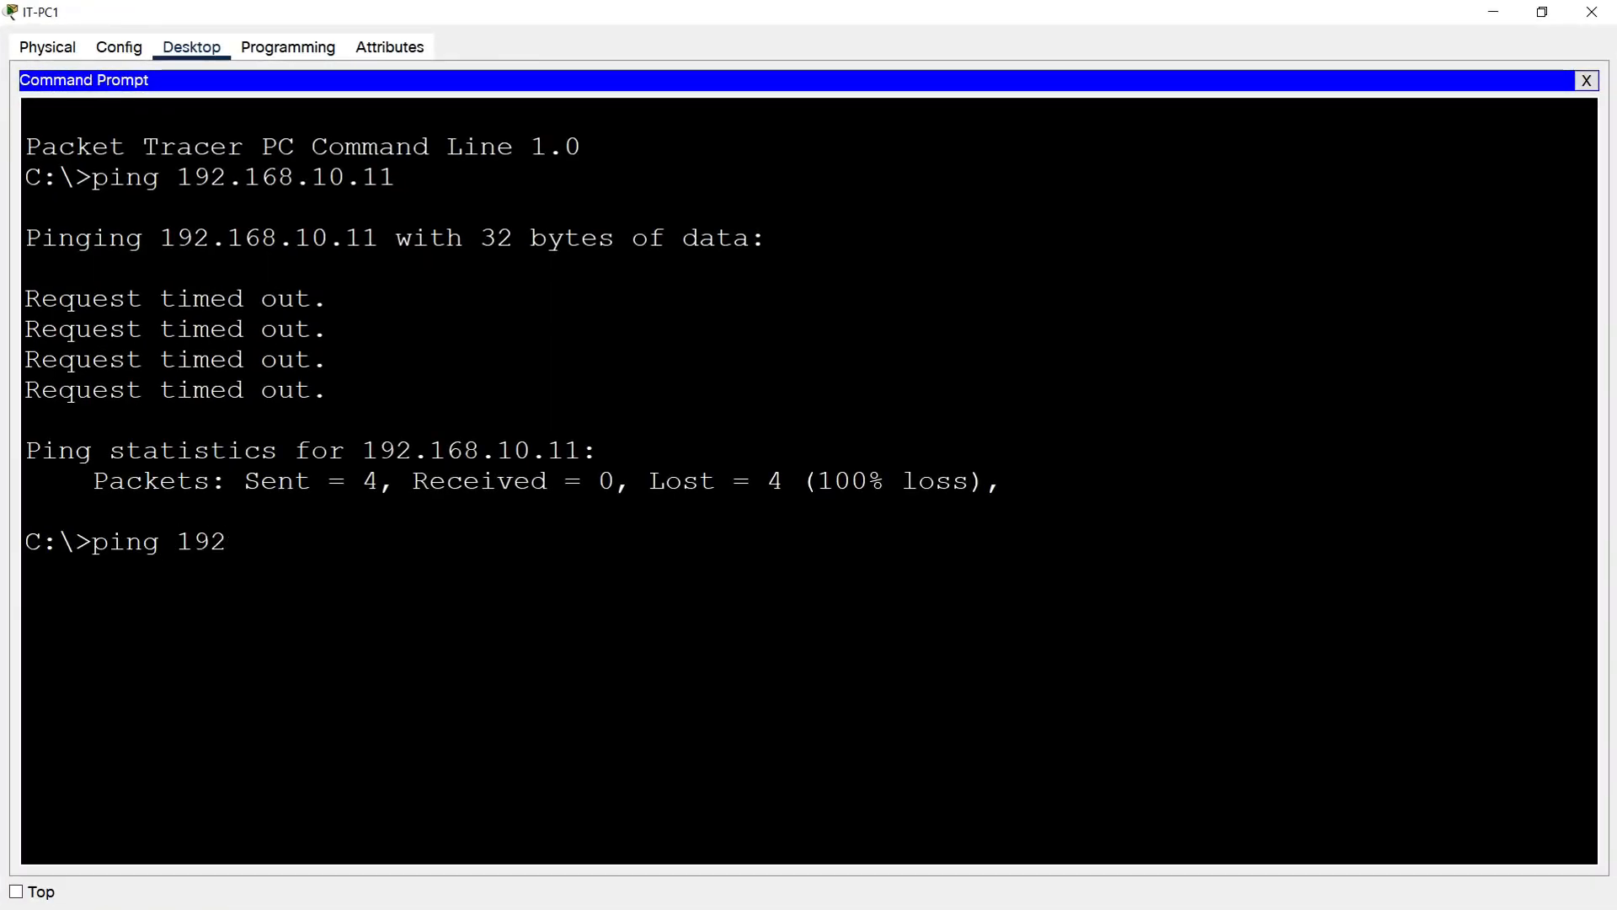
pyautogui.write('.168.10.11')
pyautogui.press('Return')
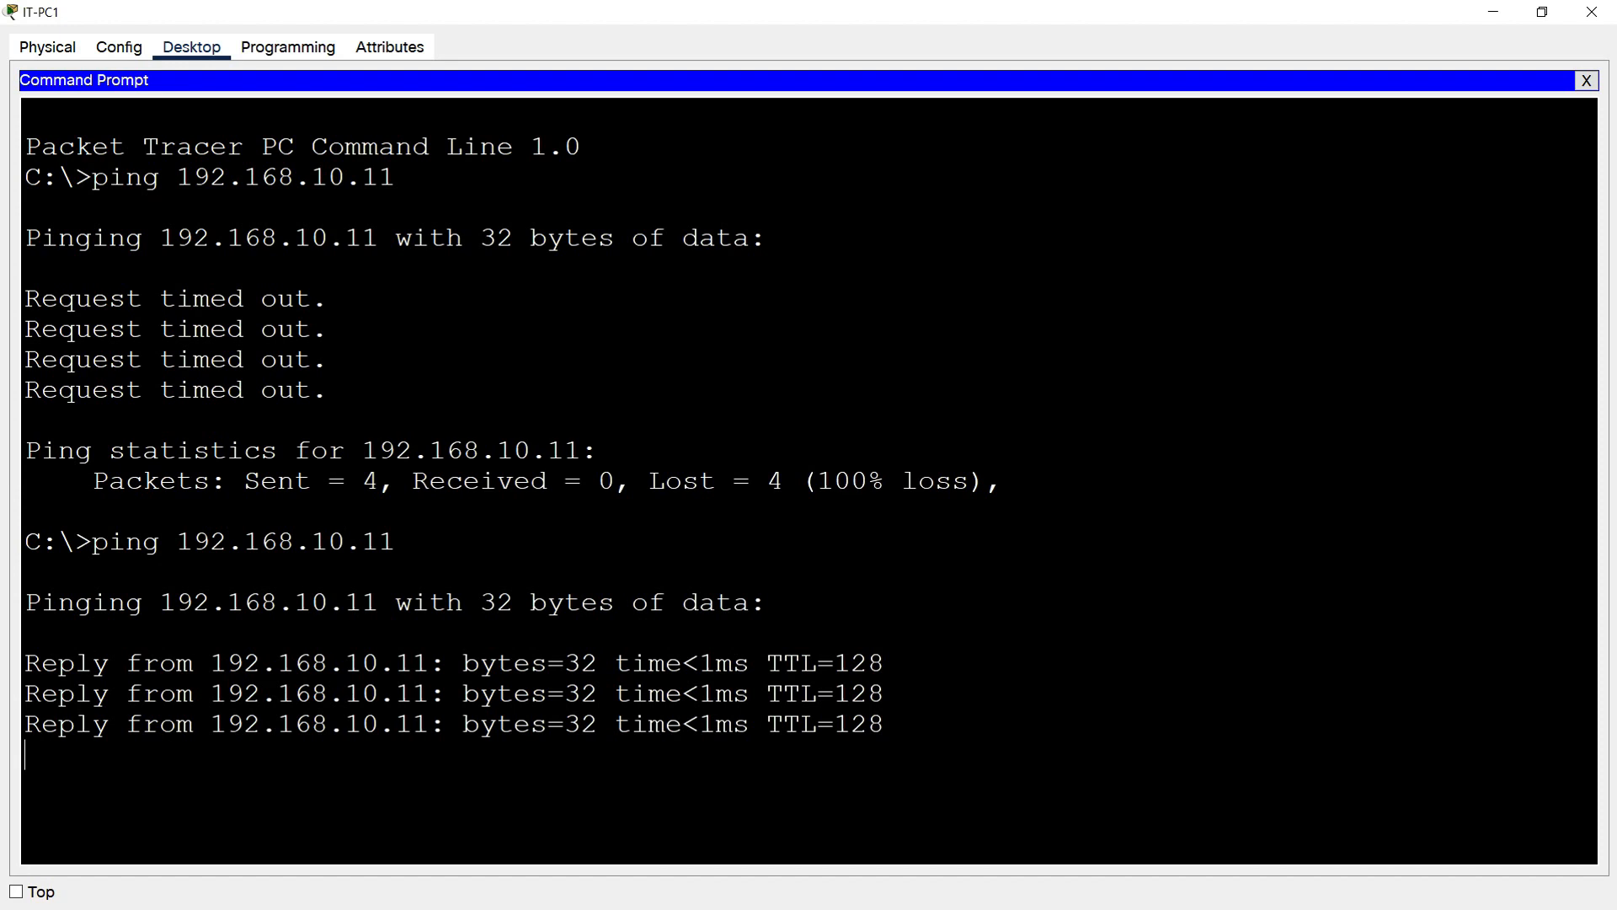
pyautogui.moveTo(396, 546); pyautogui.dragTo(481, 607)
pyautogui.click(531, 607)
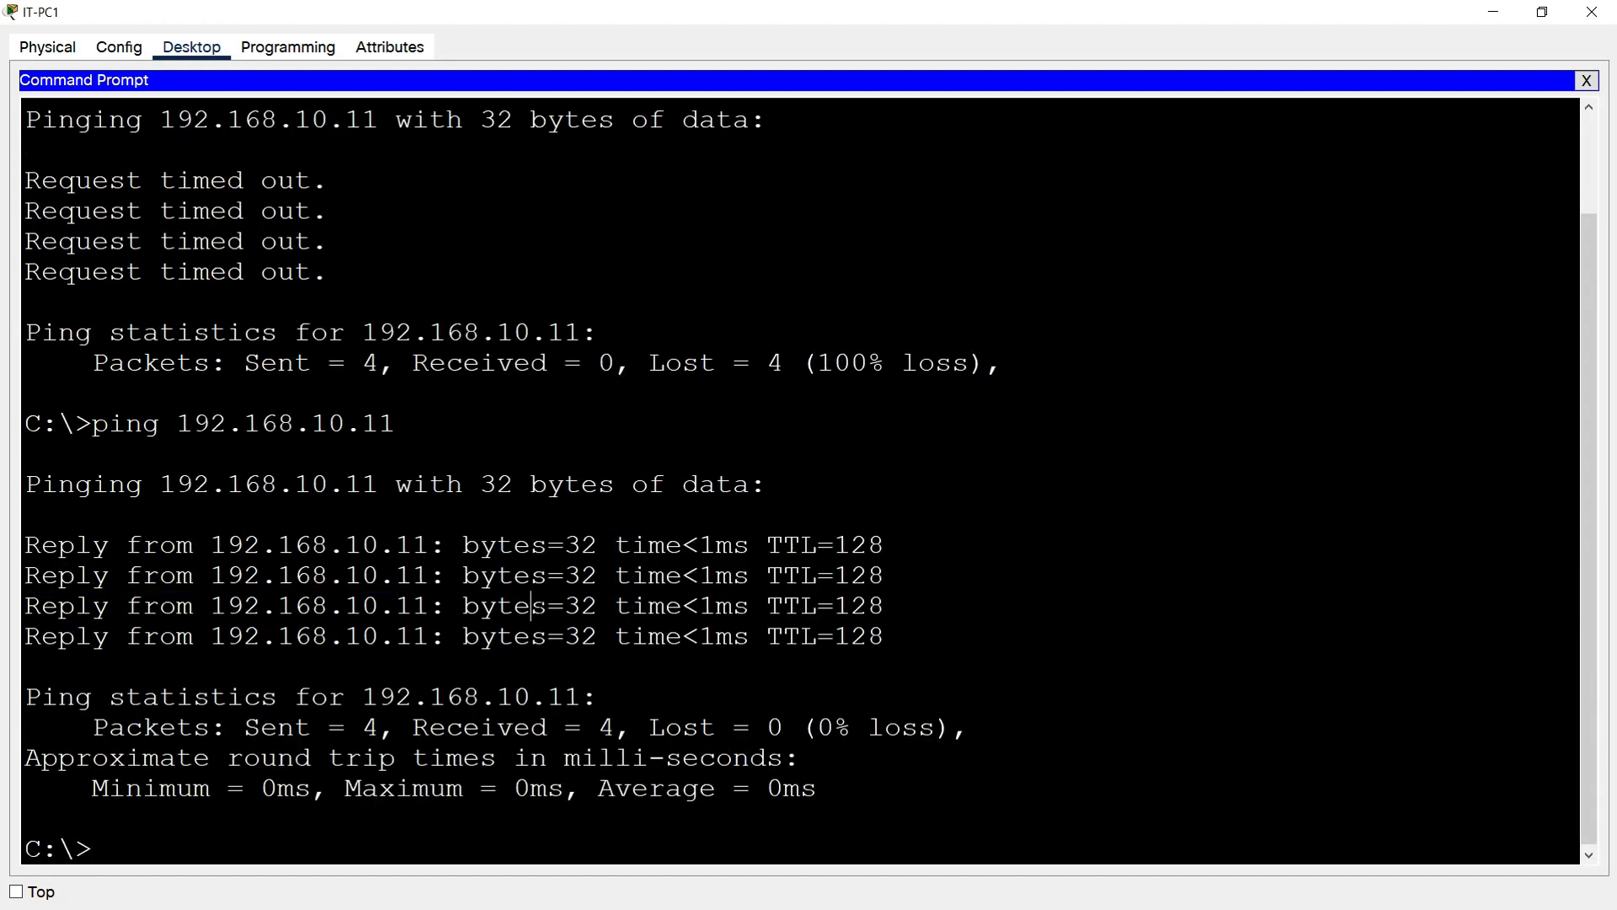
pyautogui.click(1591, 12)
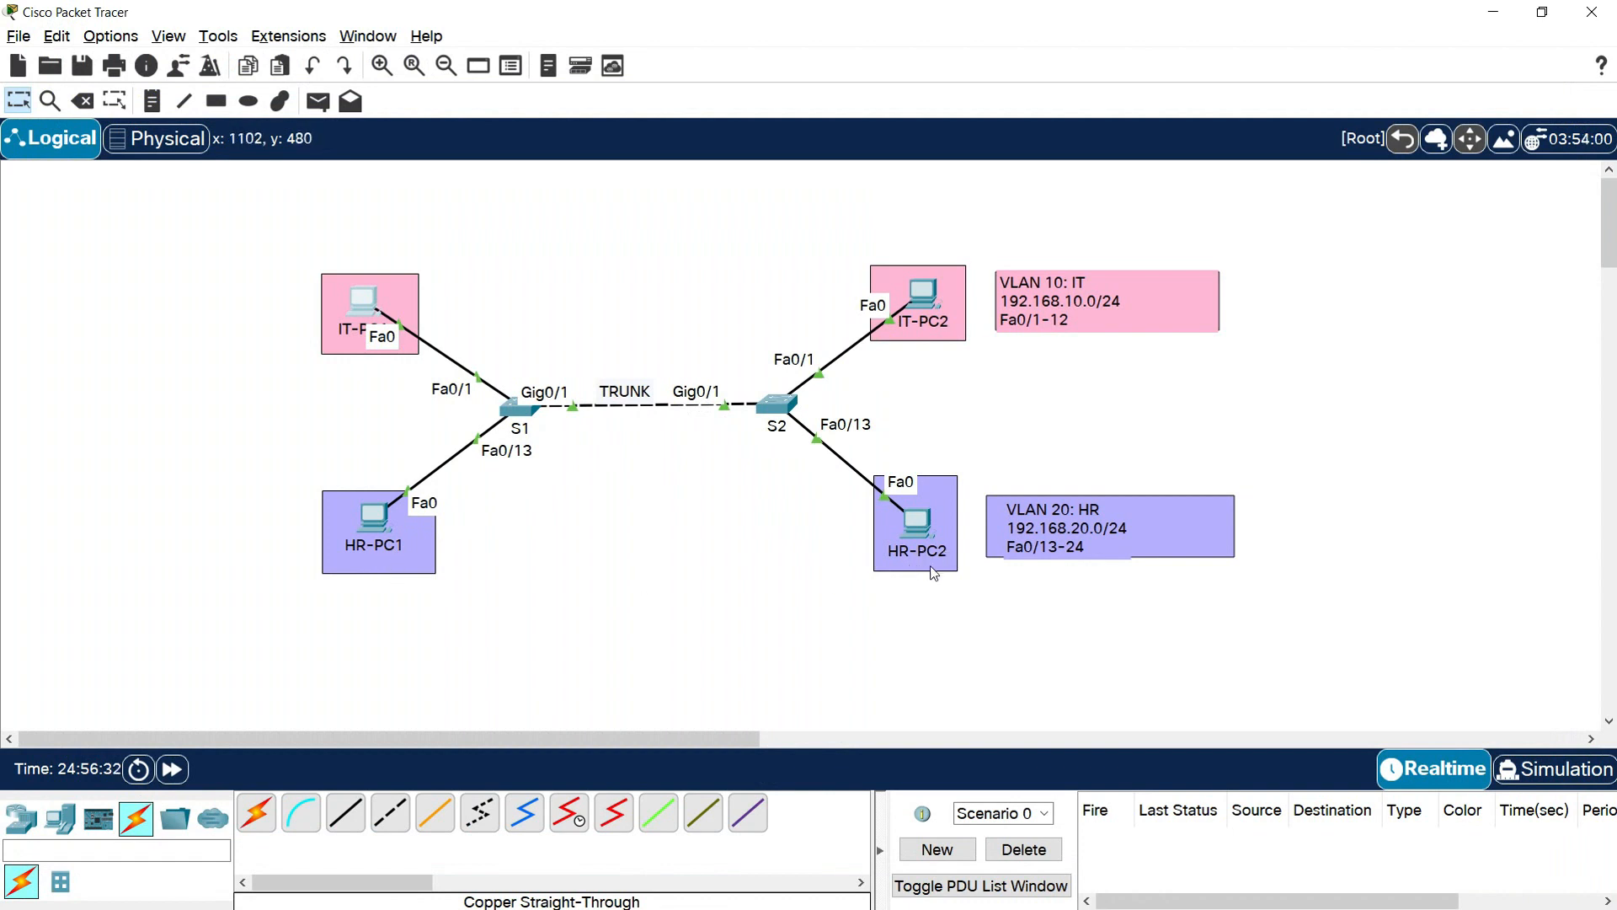
# Ping 192.168.20.11 from the command prompt of HR-PC1, review the replies and close the PC window
pyautogui.click(362, 539)
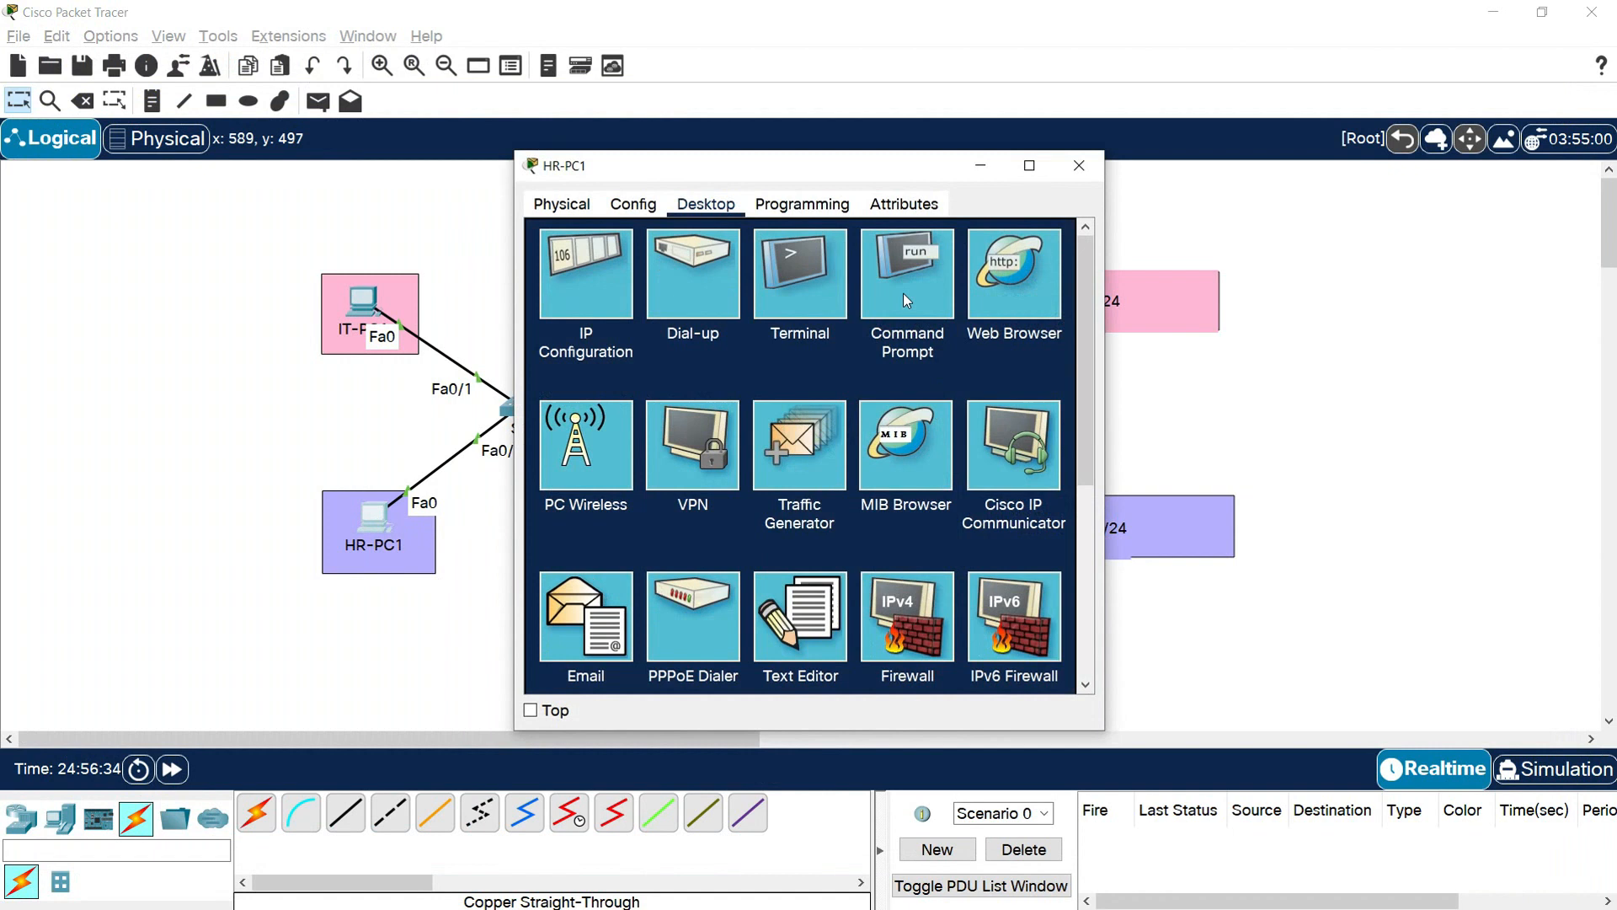
pyautogui.click(1009, 256)
pyautogui.click(1030, 165)
pyautogui.write('ping 192')
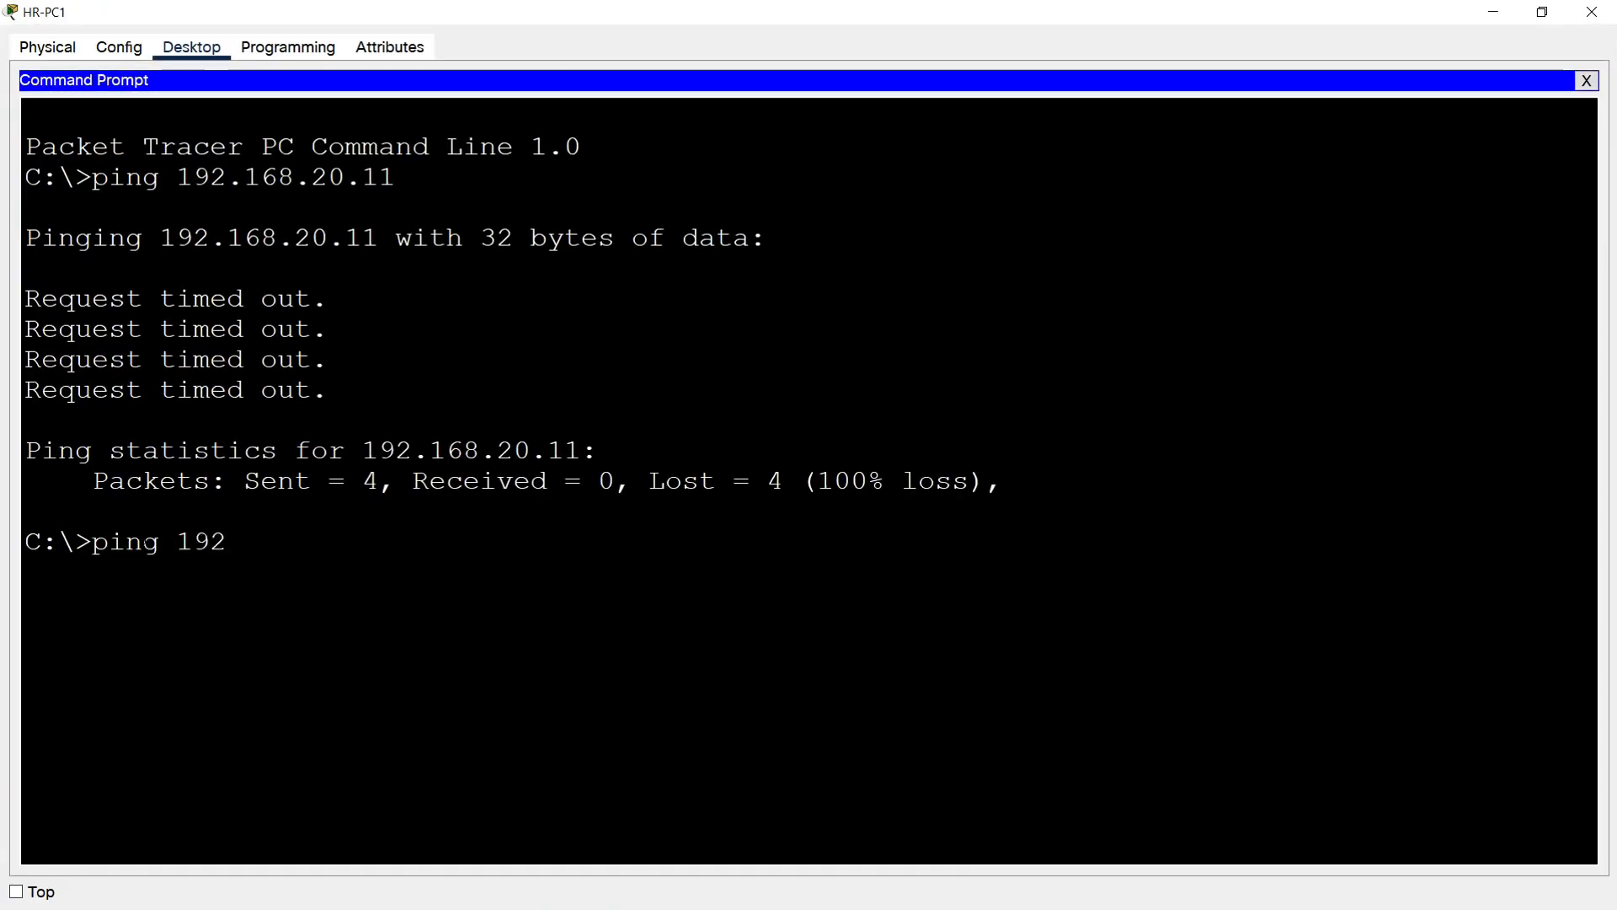
pyautogui.write('.168.20.11')
pyautogui.press('Return')
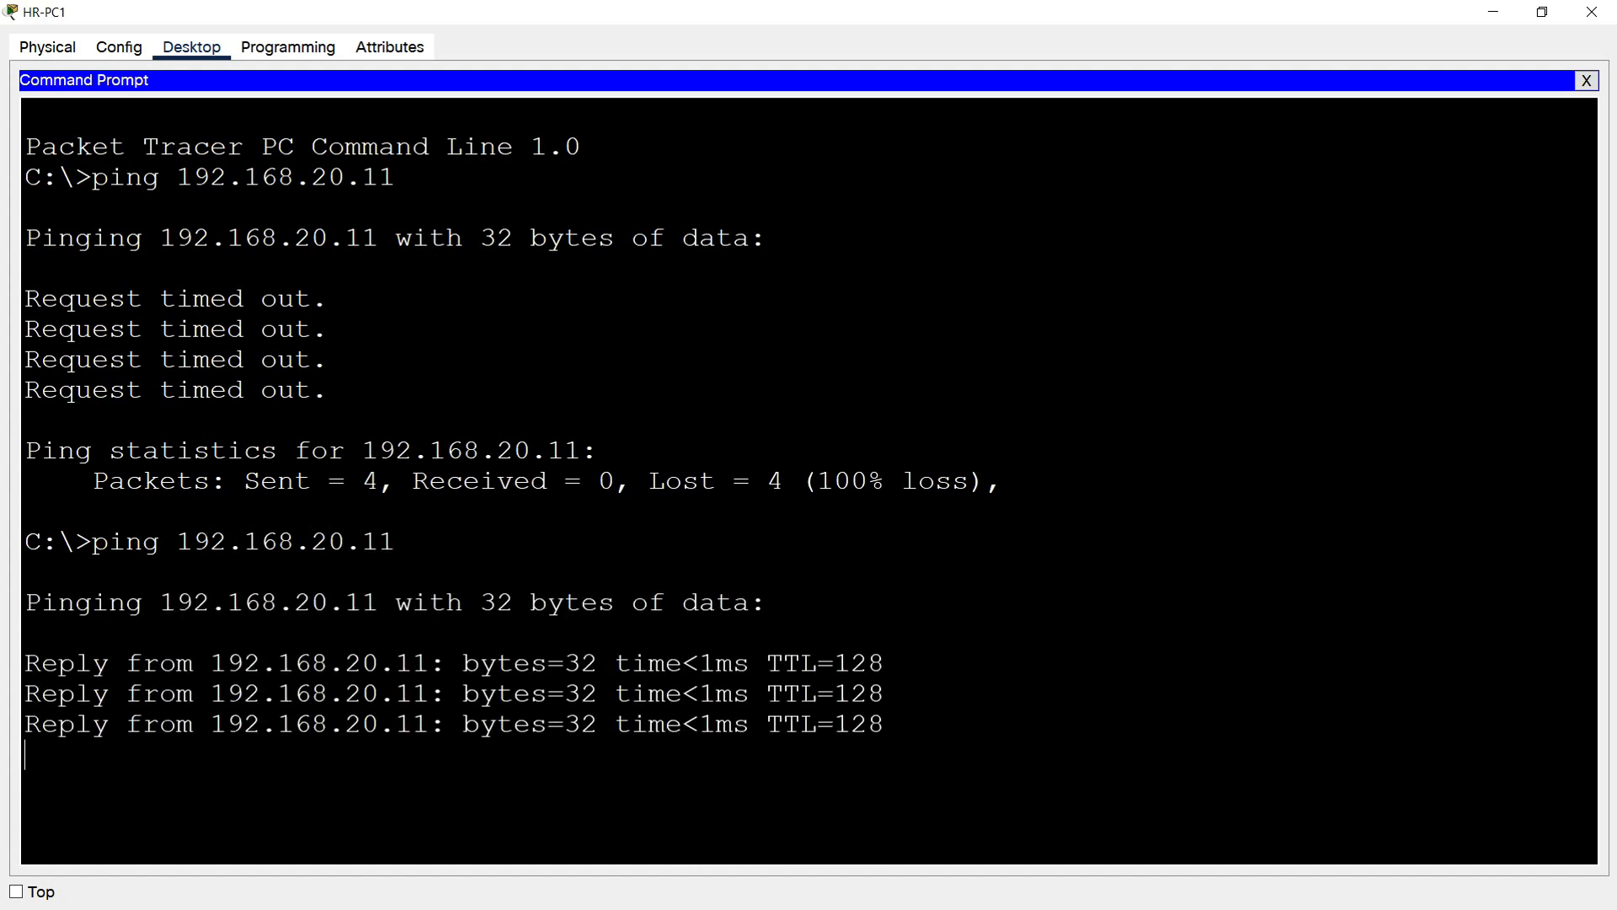
pyautogui.moveTo(395, 546); pyautogui.dragTo(632, 607)
pyautogui.click(698, 636)
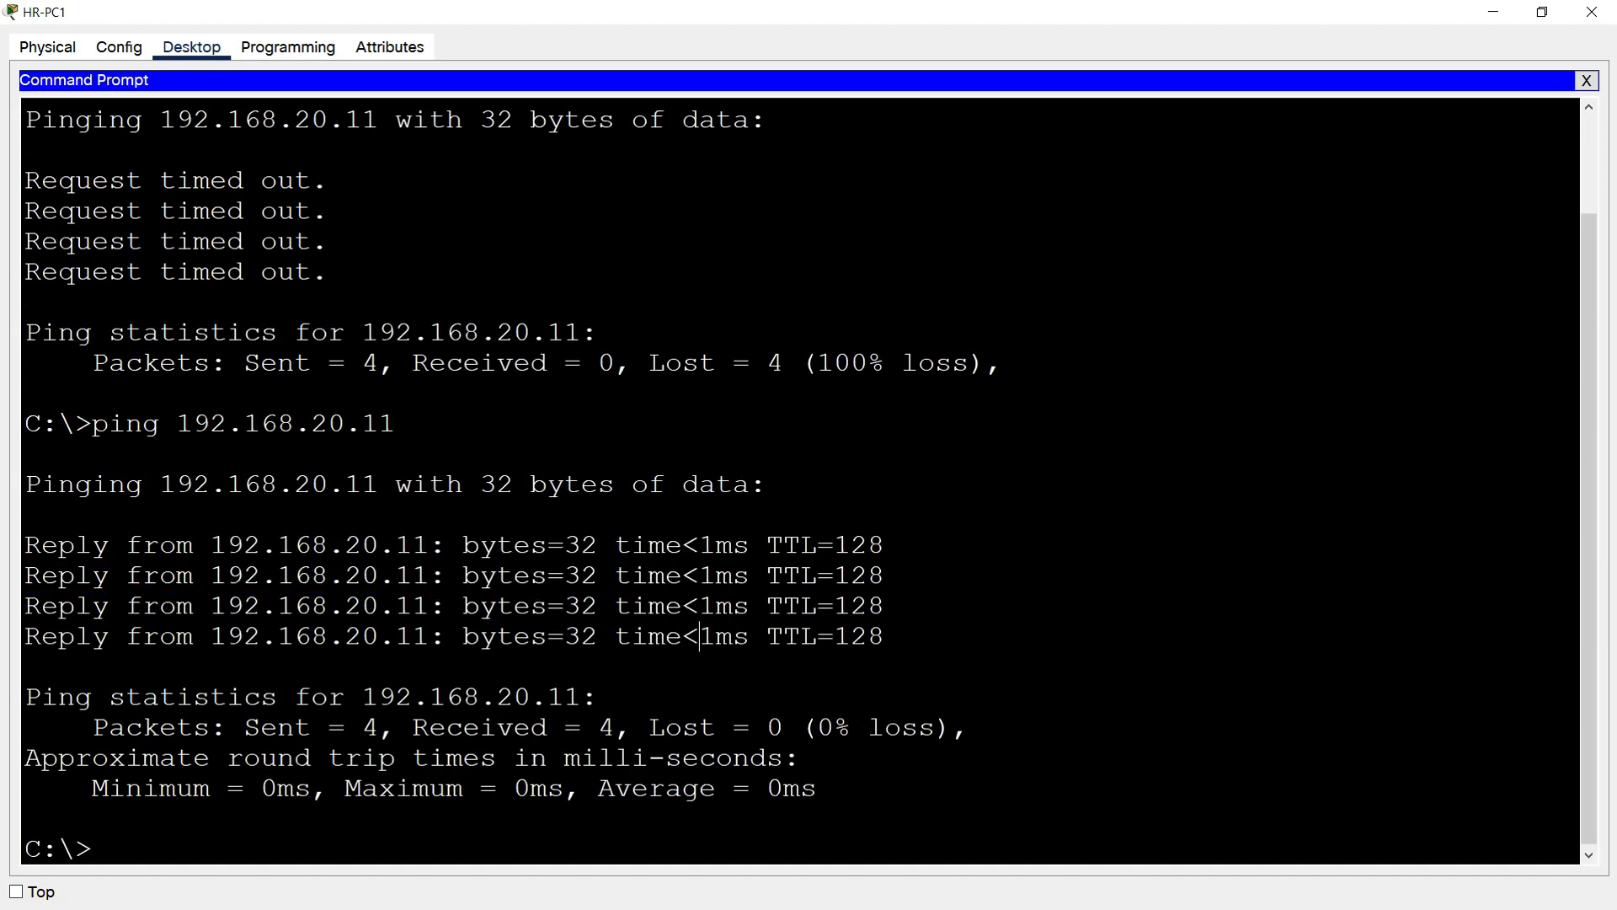
pyautogui.click(1590, 14)
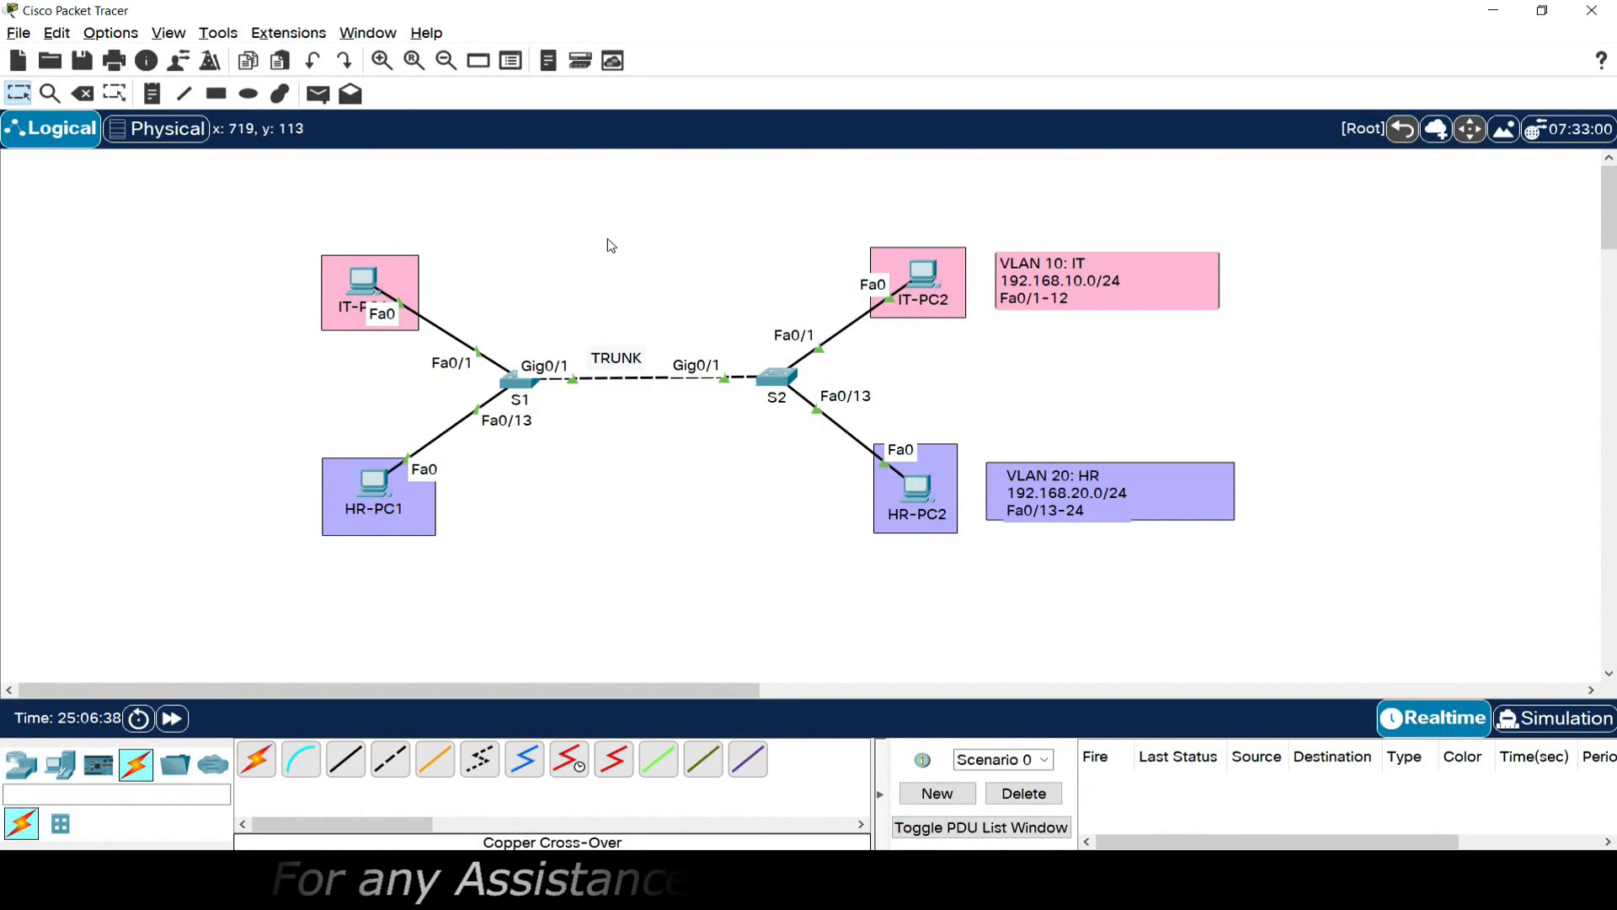
# Delete the TRUNK label above the link between S1 and S2
pyautogui.press('Delete')
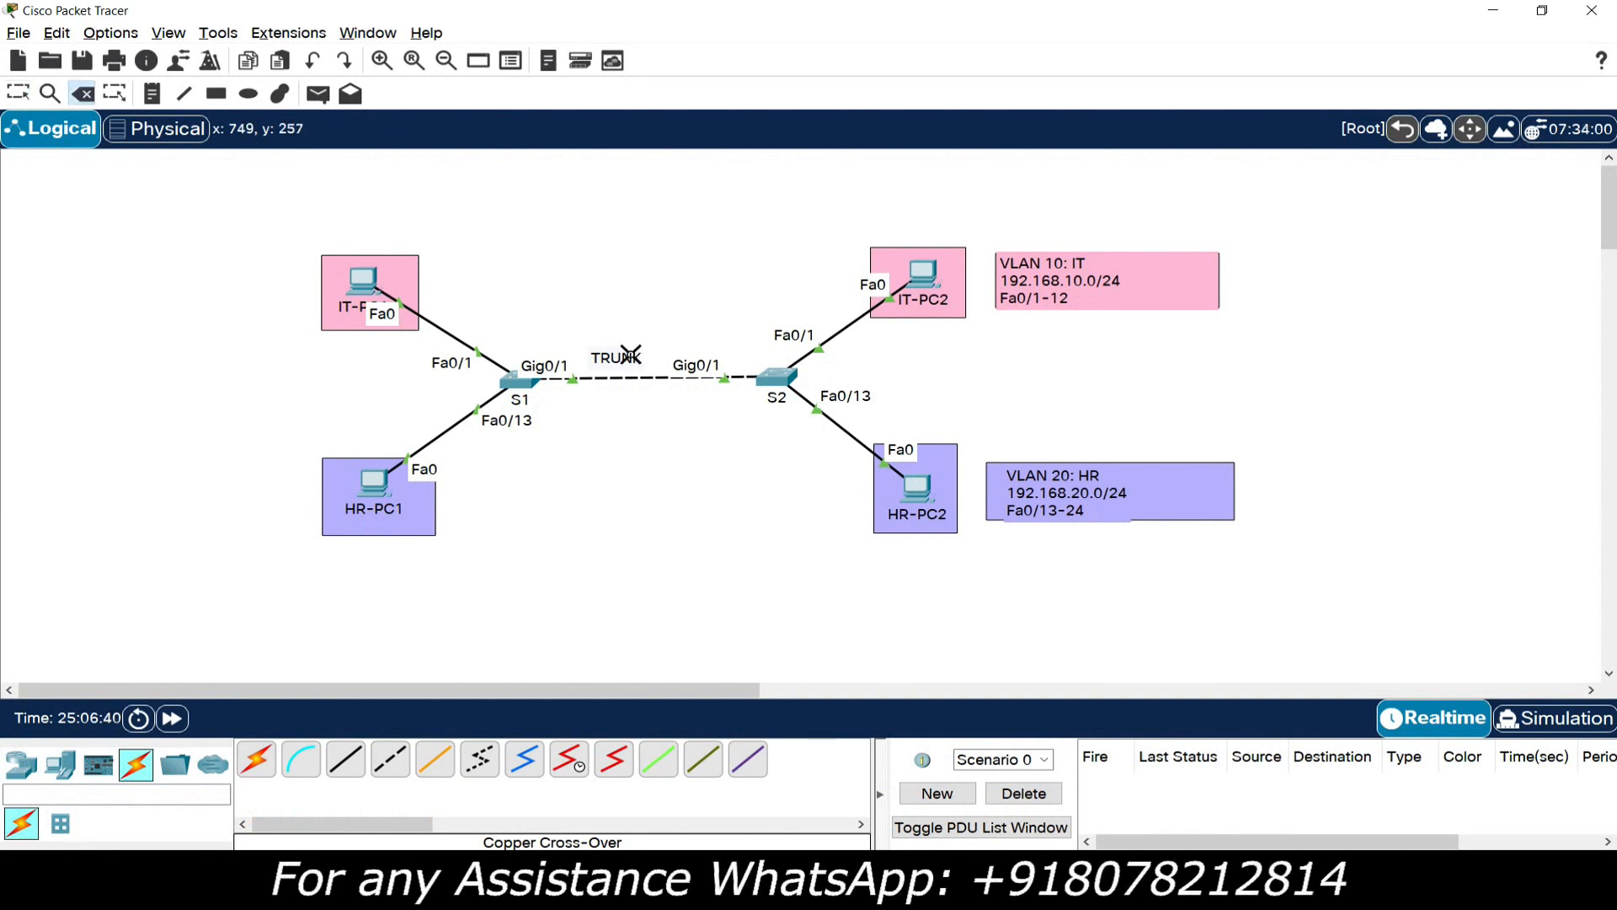
pyautogui.click(638, 375)
pyautogui.click(855, 458)
pyautogui.press('Escape')
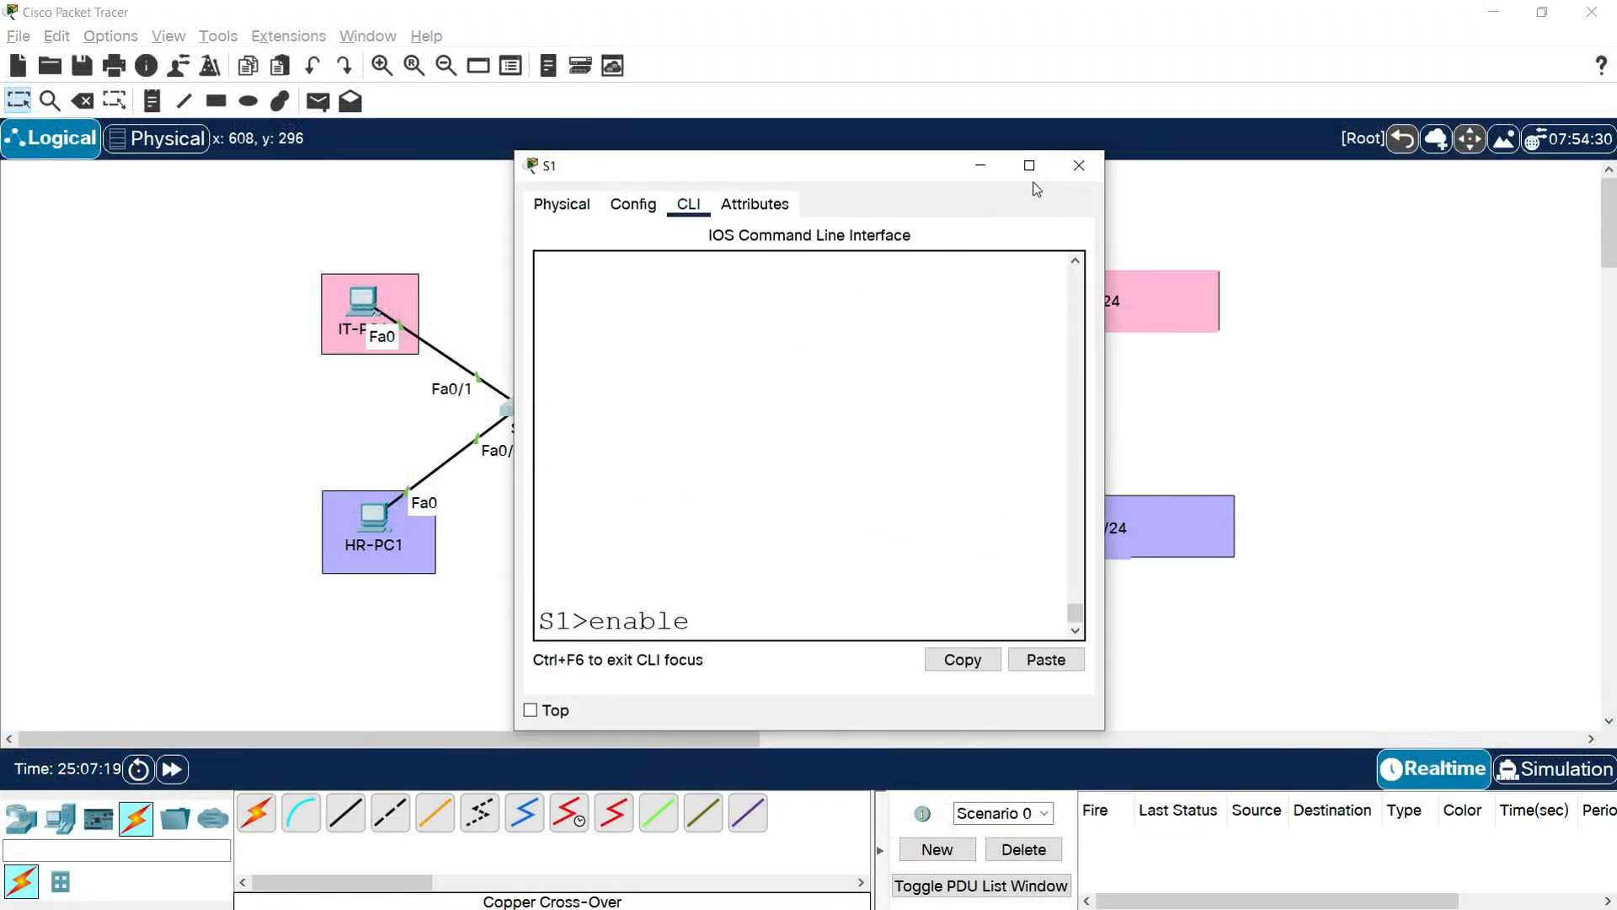
# Enter privileged mode on S1 with enable and open global configuration mode with conf t
pyautogui.click(1030, 165)
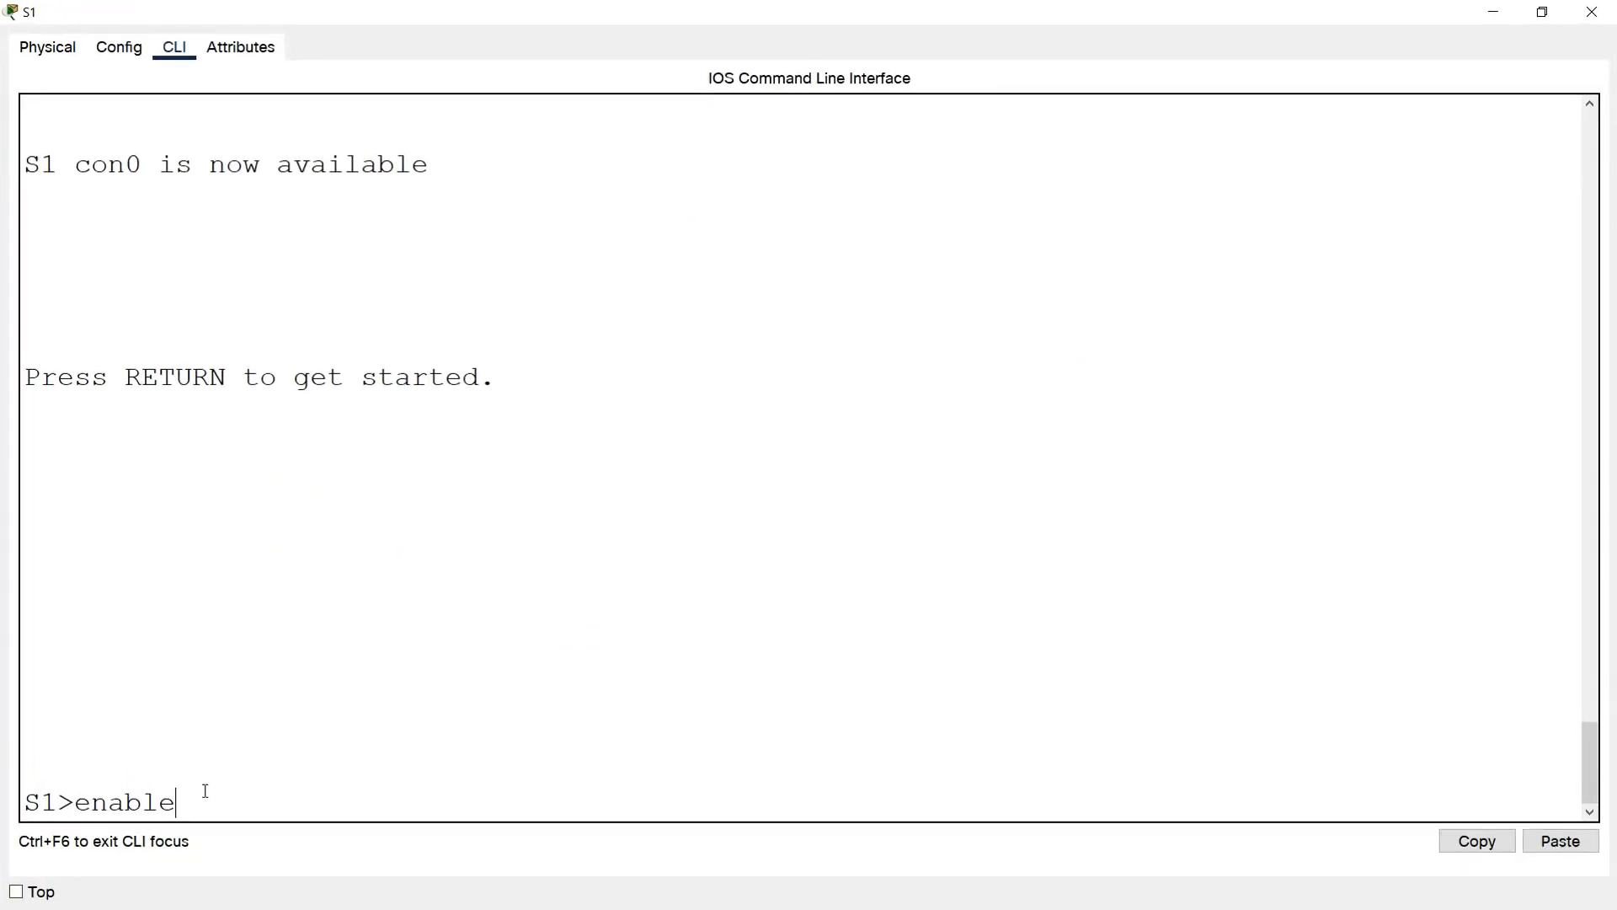
pyautogui.press('Return')
pyautogui.write('conf t')
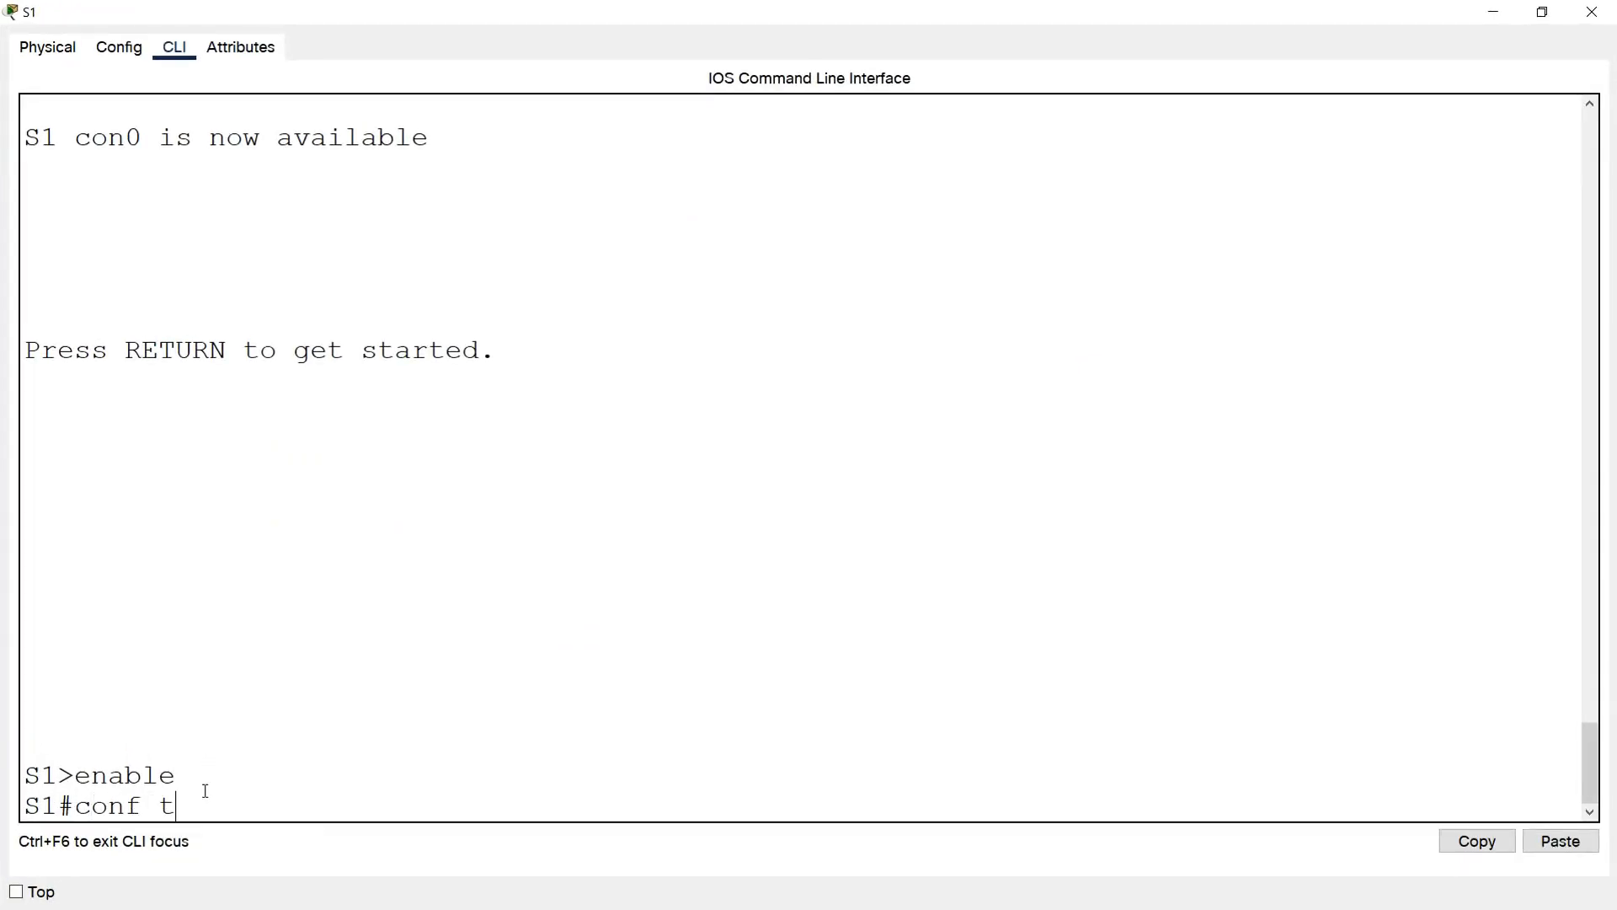
pyautogui.press('Return')
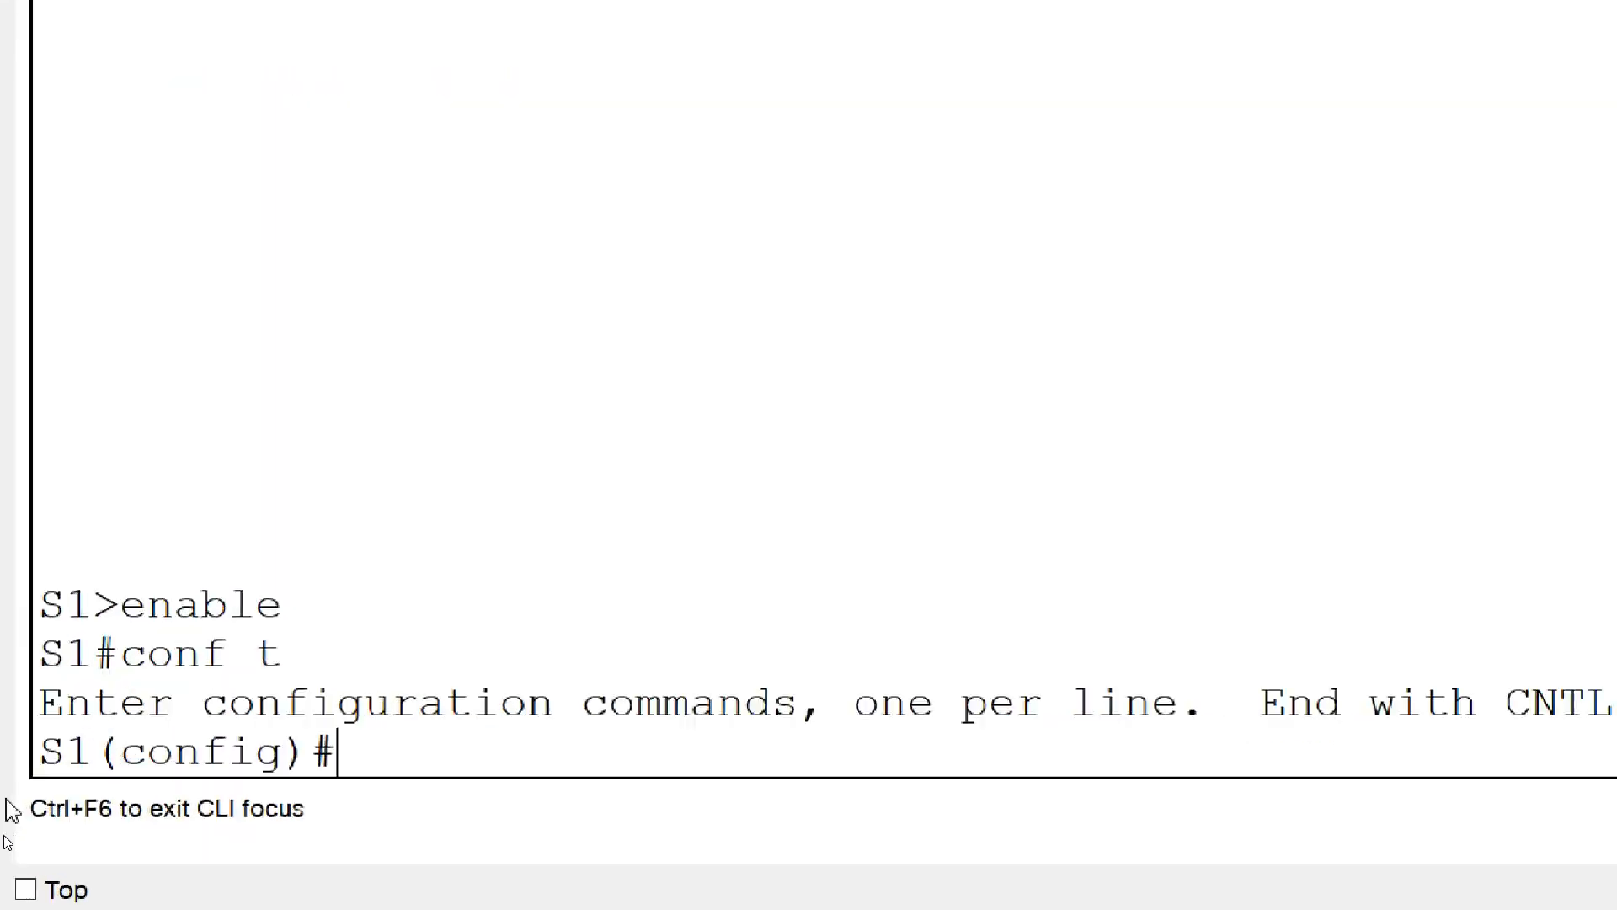
# Set interface g0/1 on S1 to access mode with switchport mode access
pyautogui.write('inter')
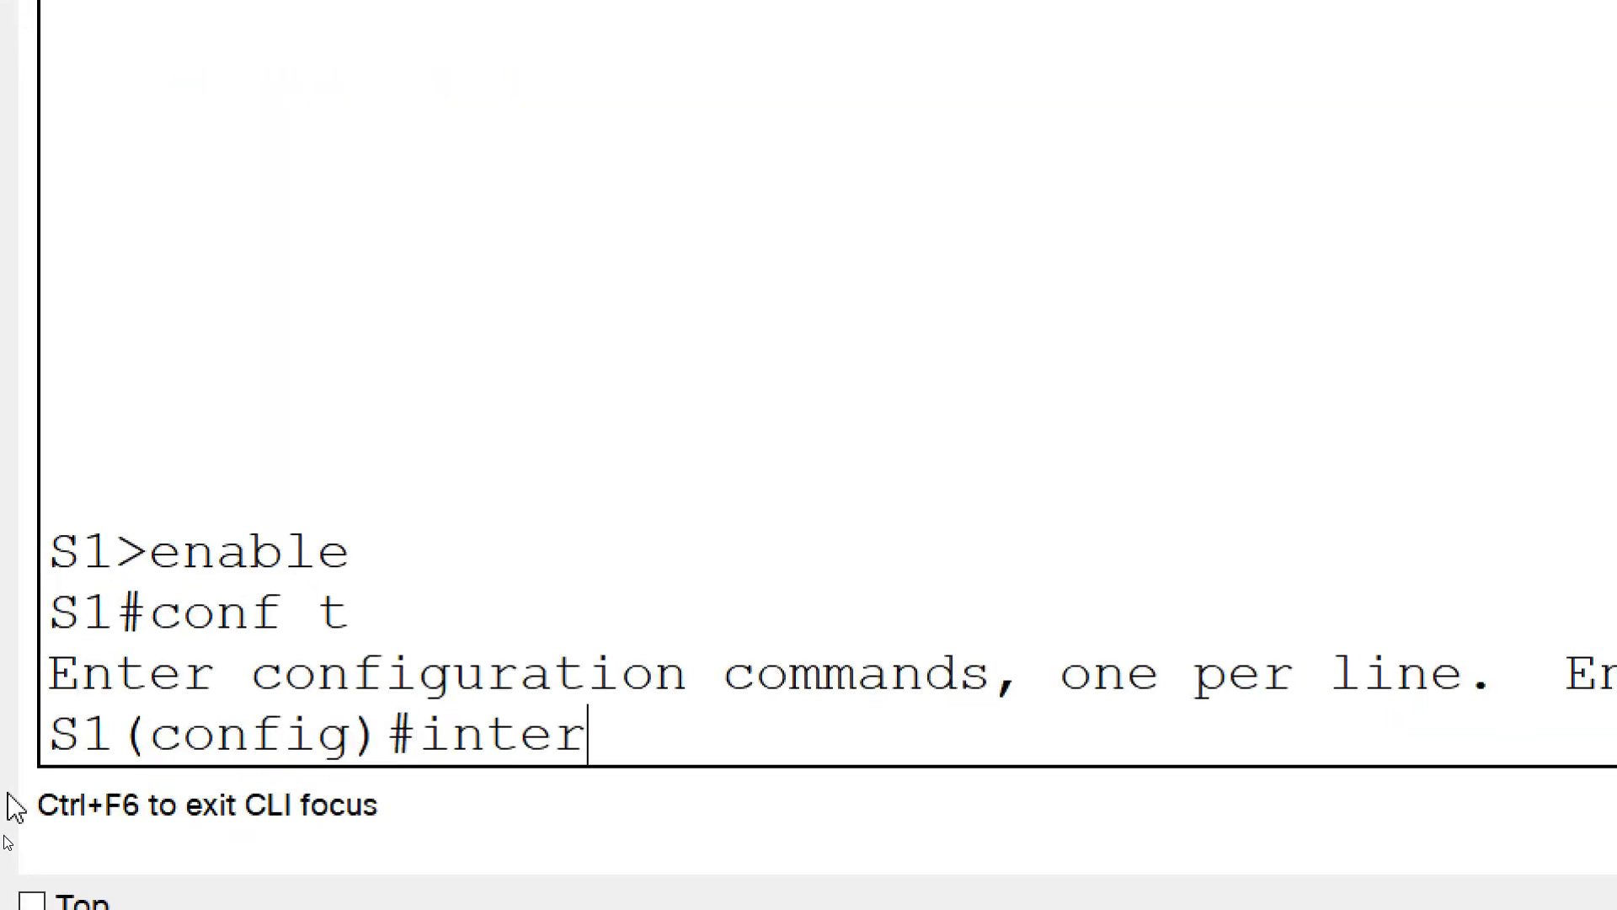
pyautogui.write('face g0/1')
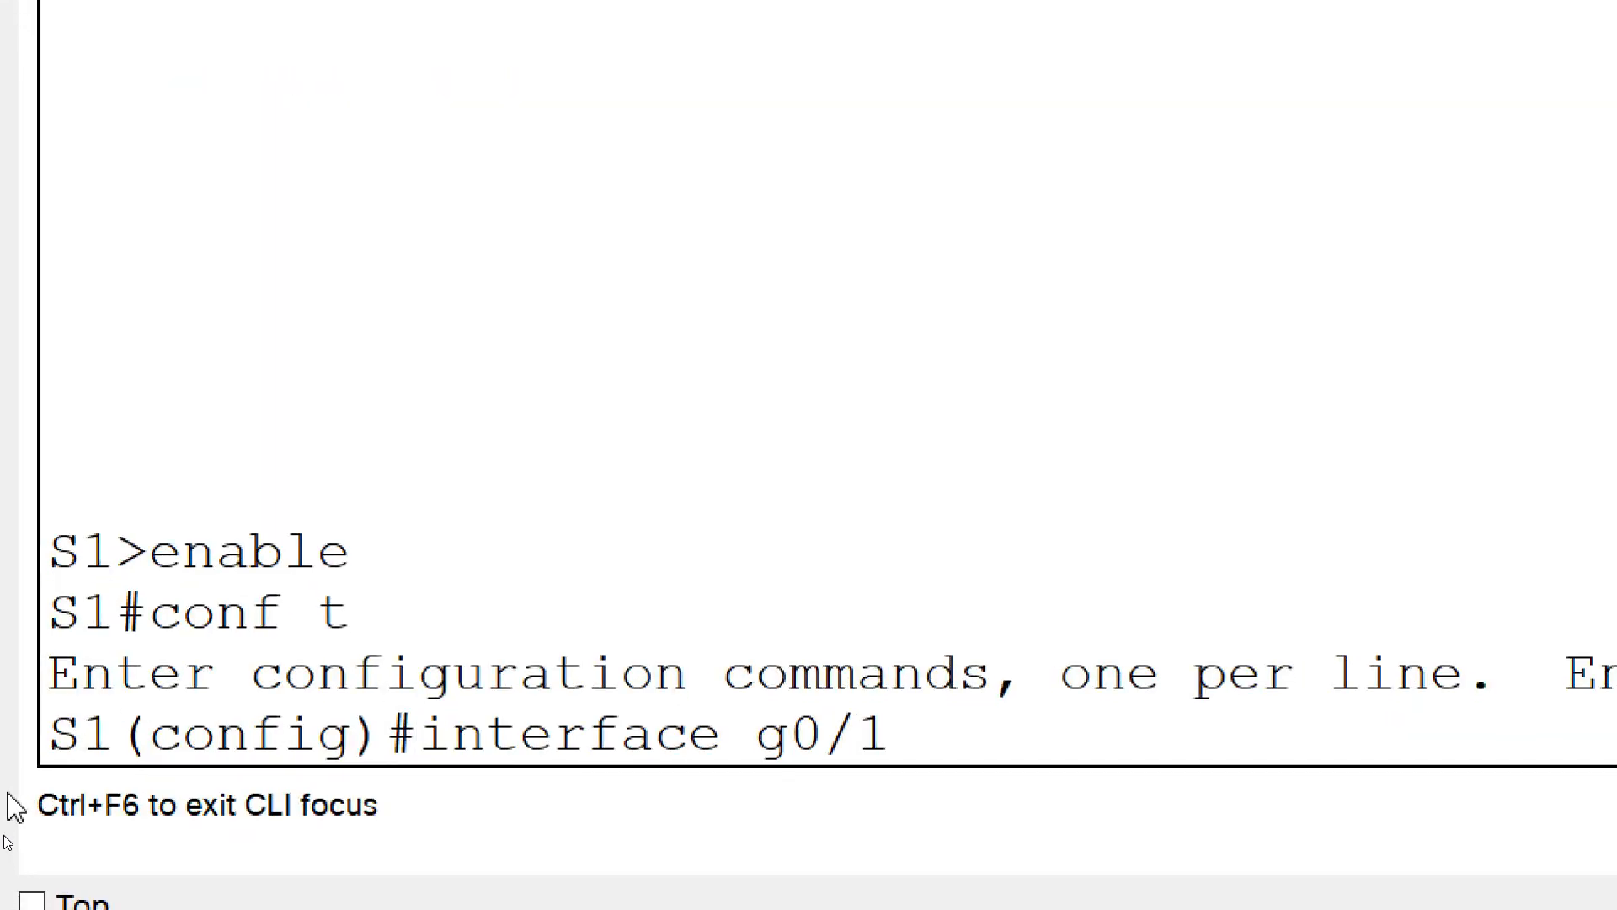
pyautogui.press('Return')
pyautogui.write('switchpo')
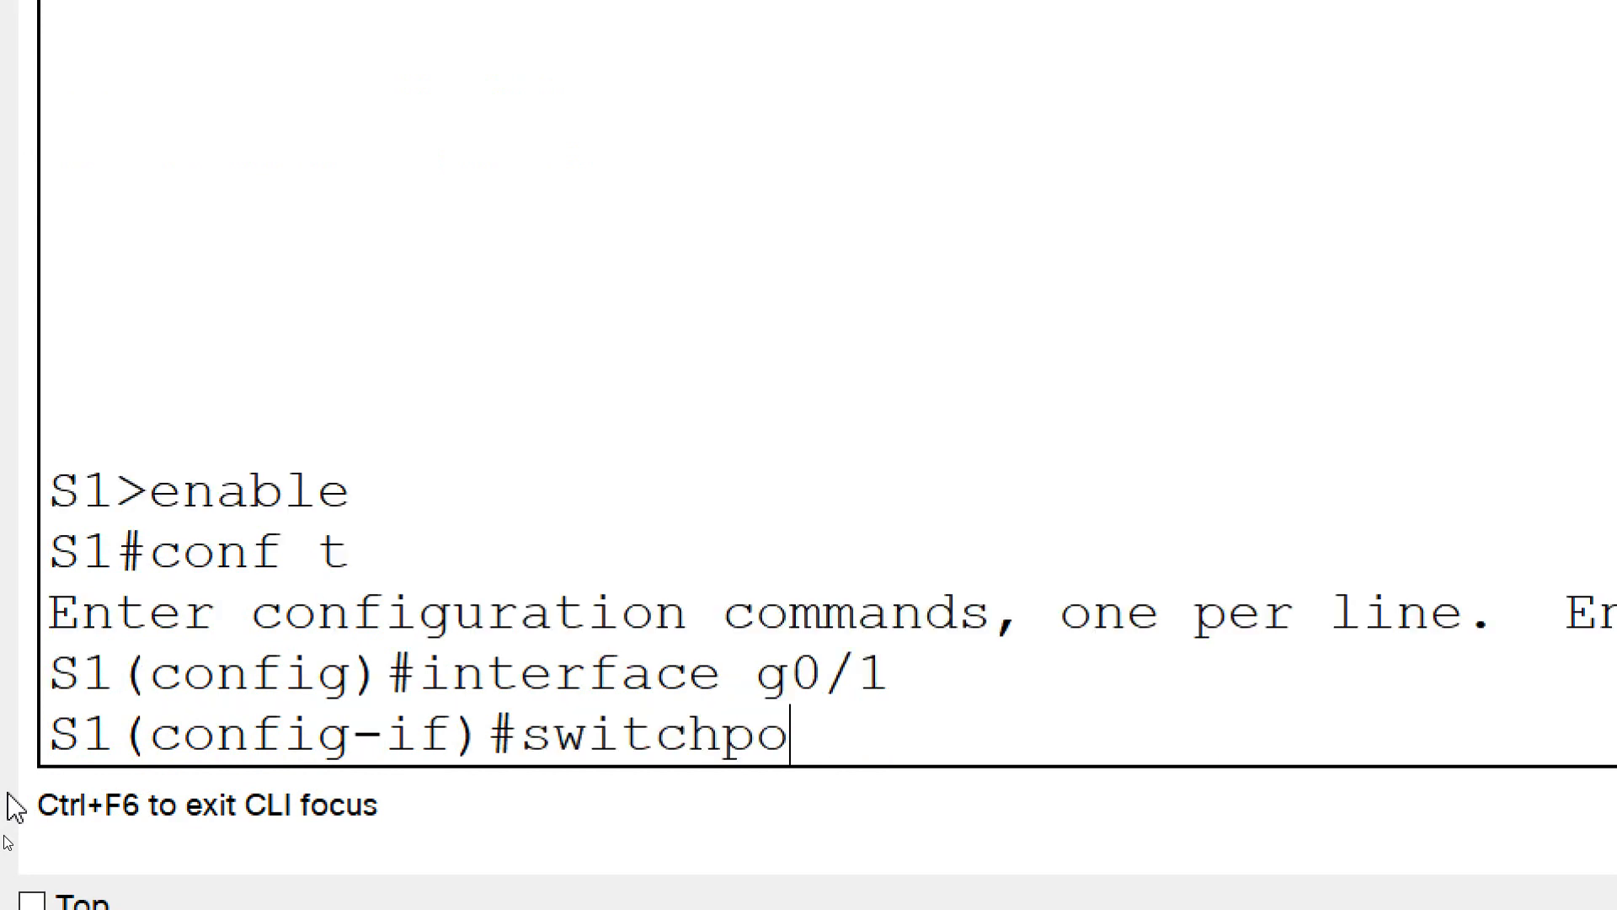
pyautogui.write('rt mode access')
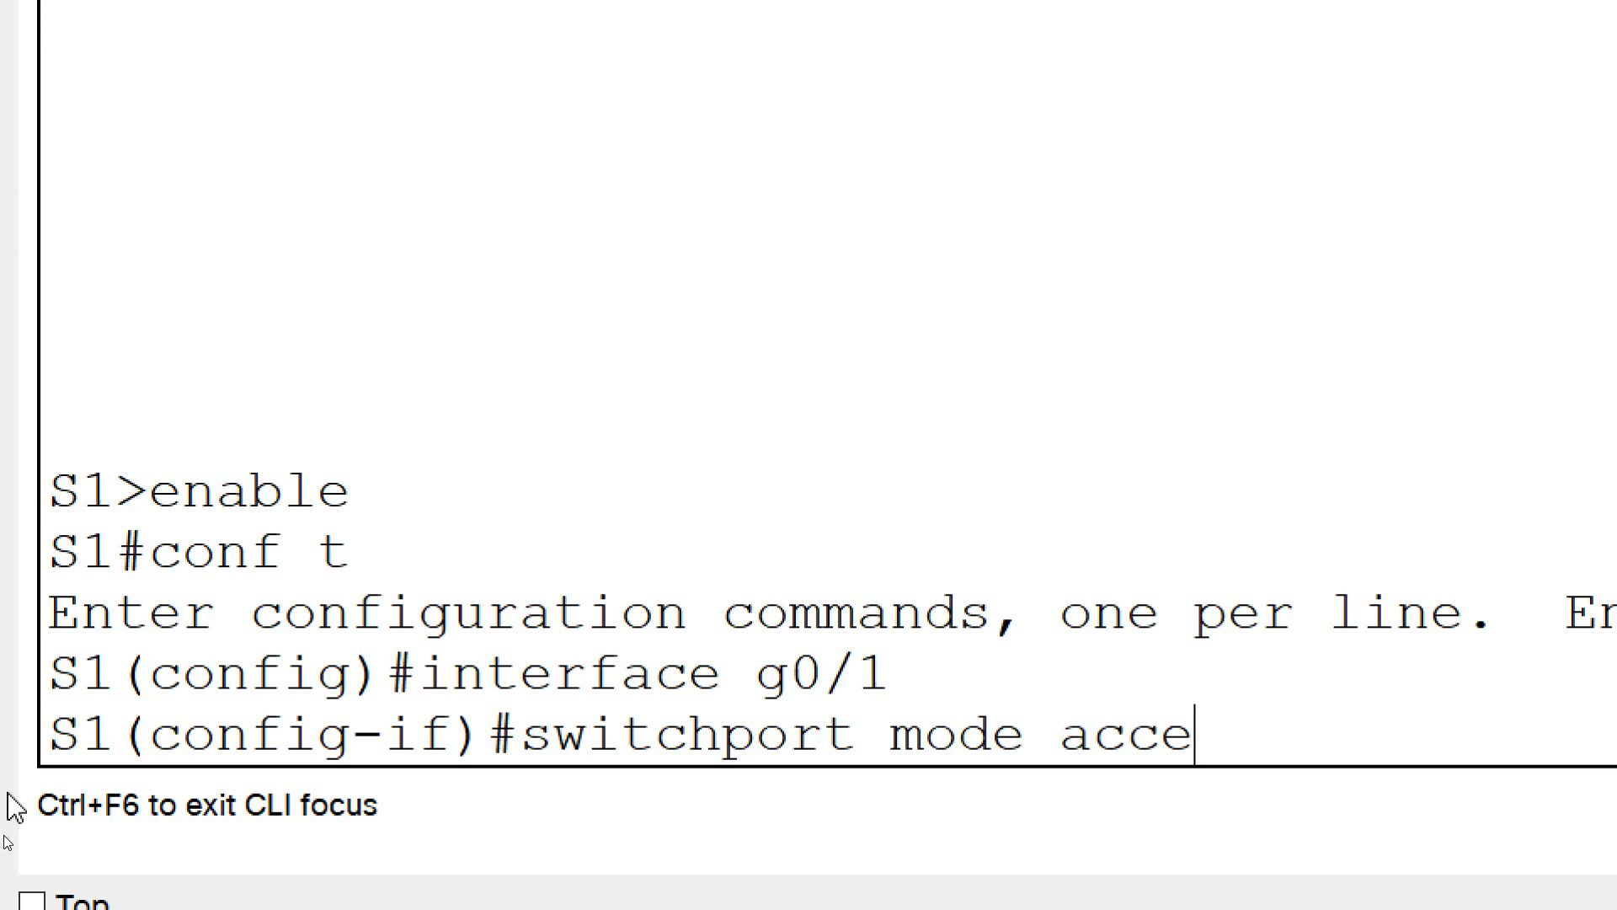
pyautogui.press('Return')
# Assign interface g0/1 on S1 to VLAN 10 with switchport access vlan 10 and close the switch window
pyautogui.write('switchpor')
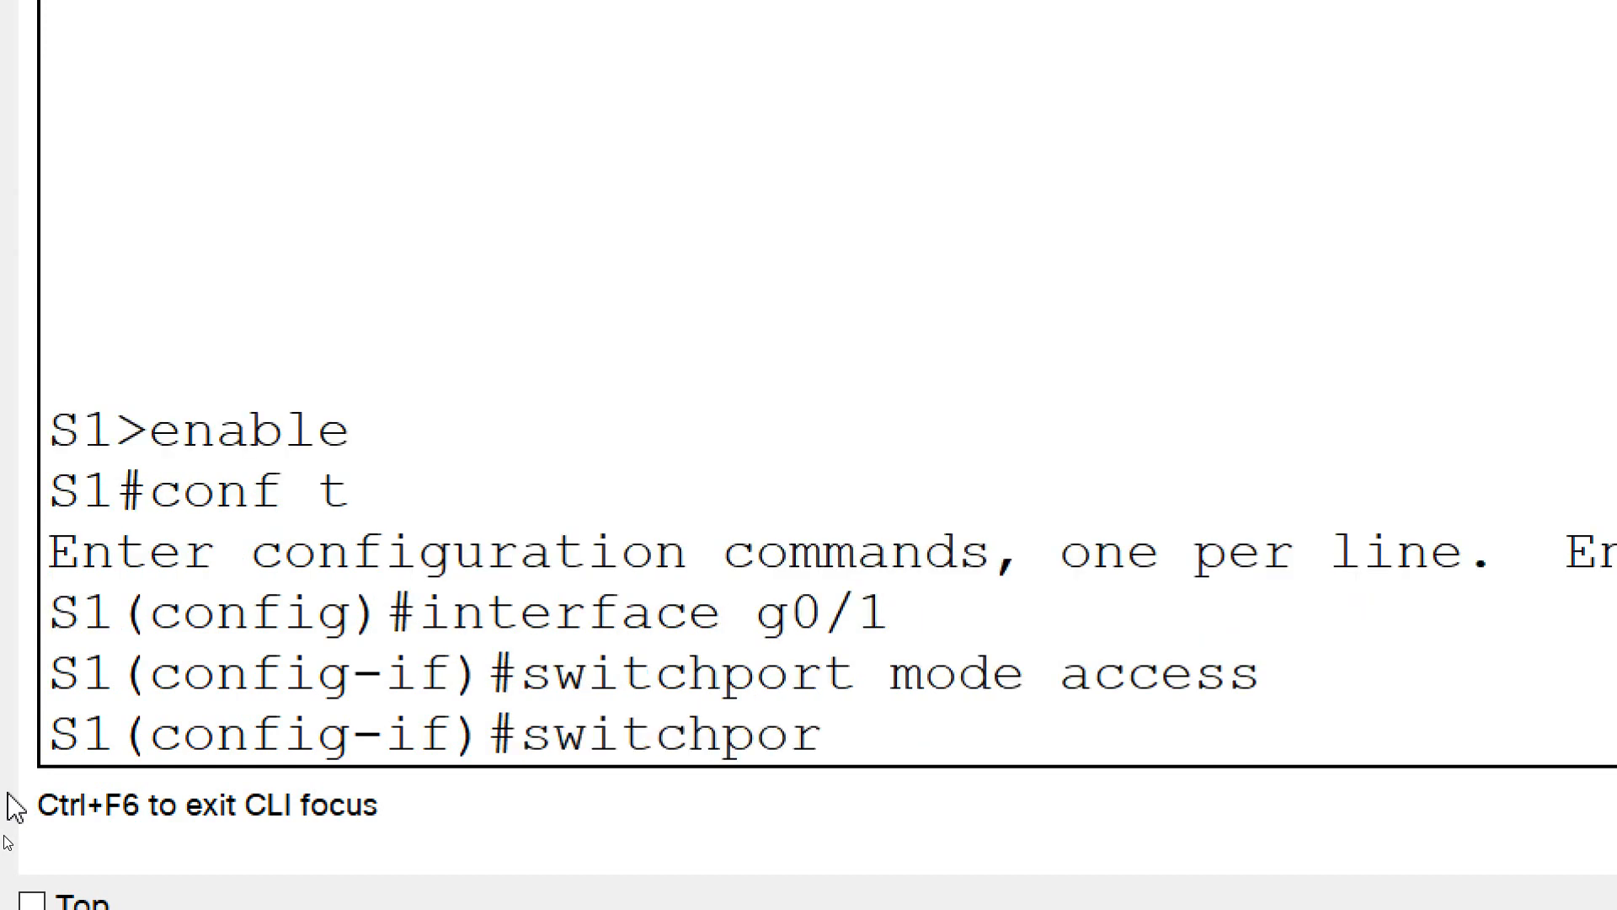
pyautogui.write('t access vlan ')
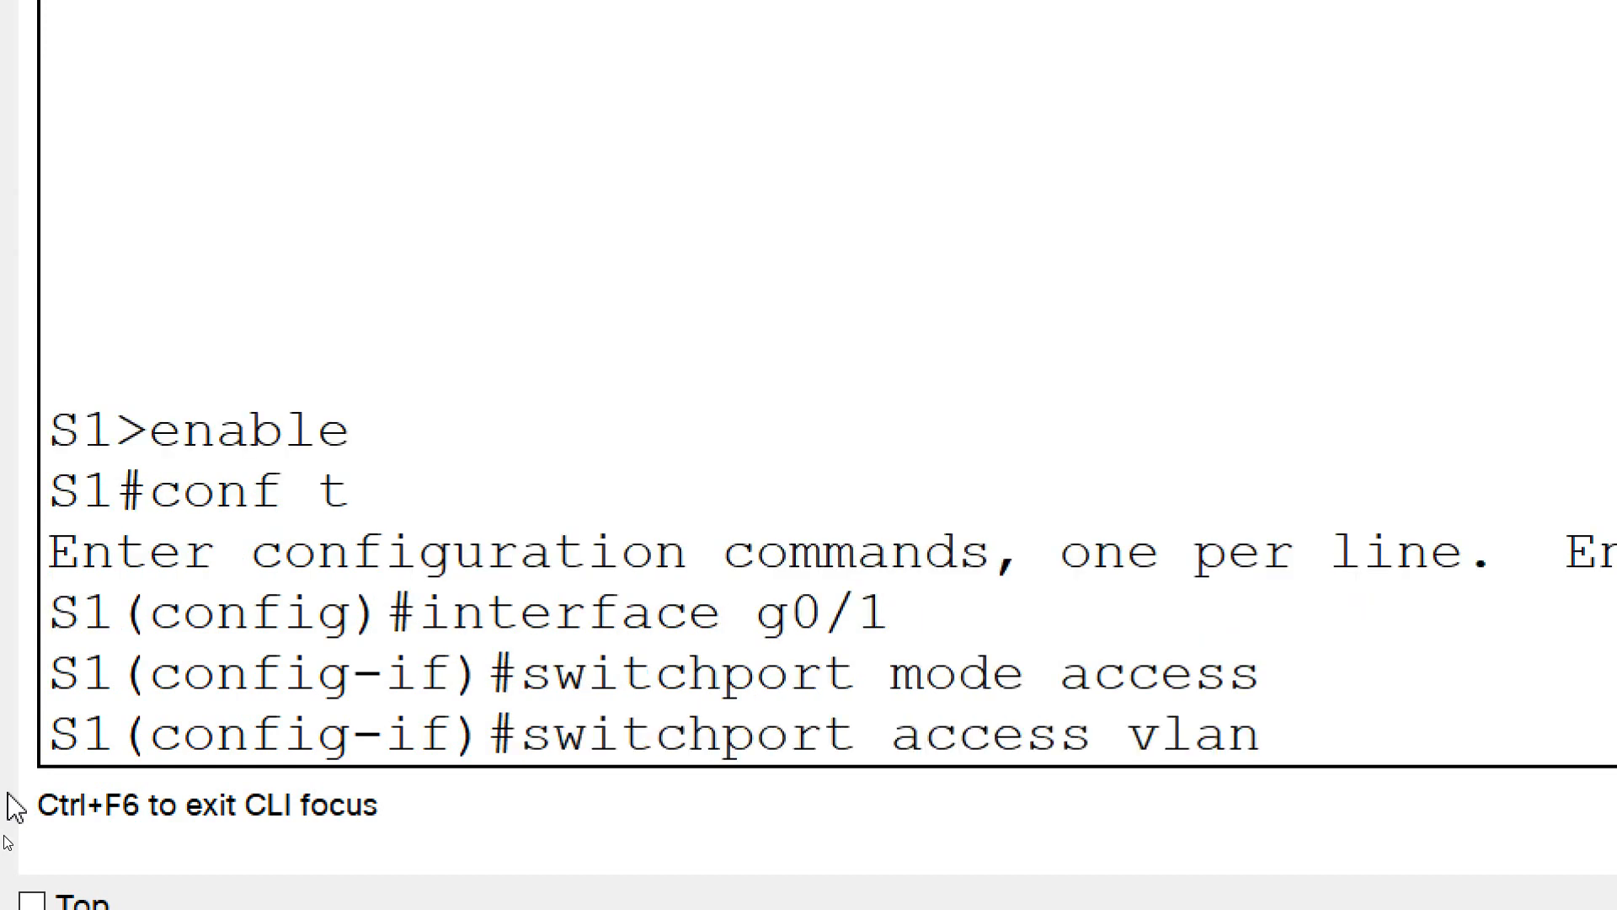
pyautogui.write('10')
pyautogui.press('Return')
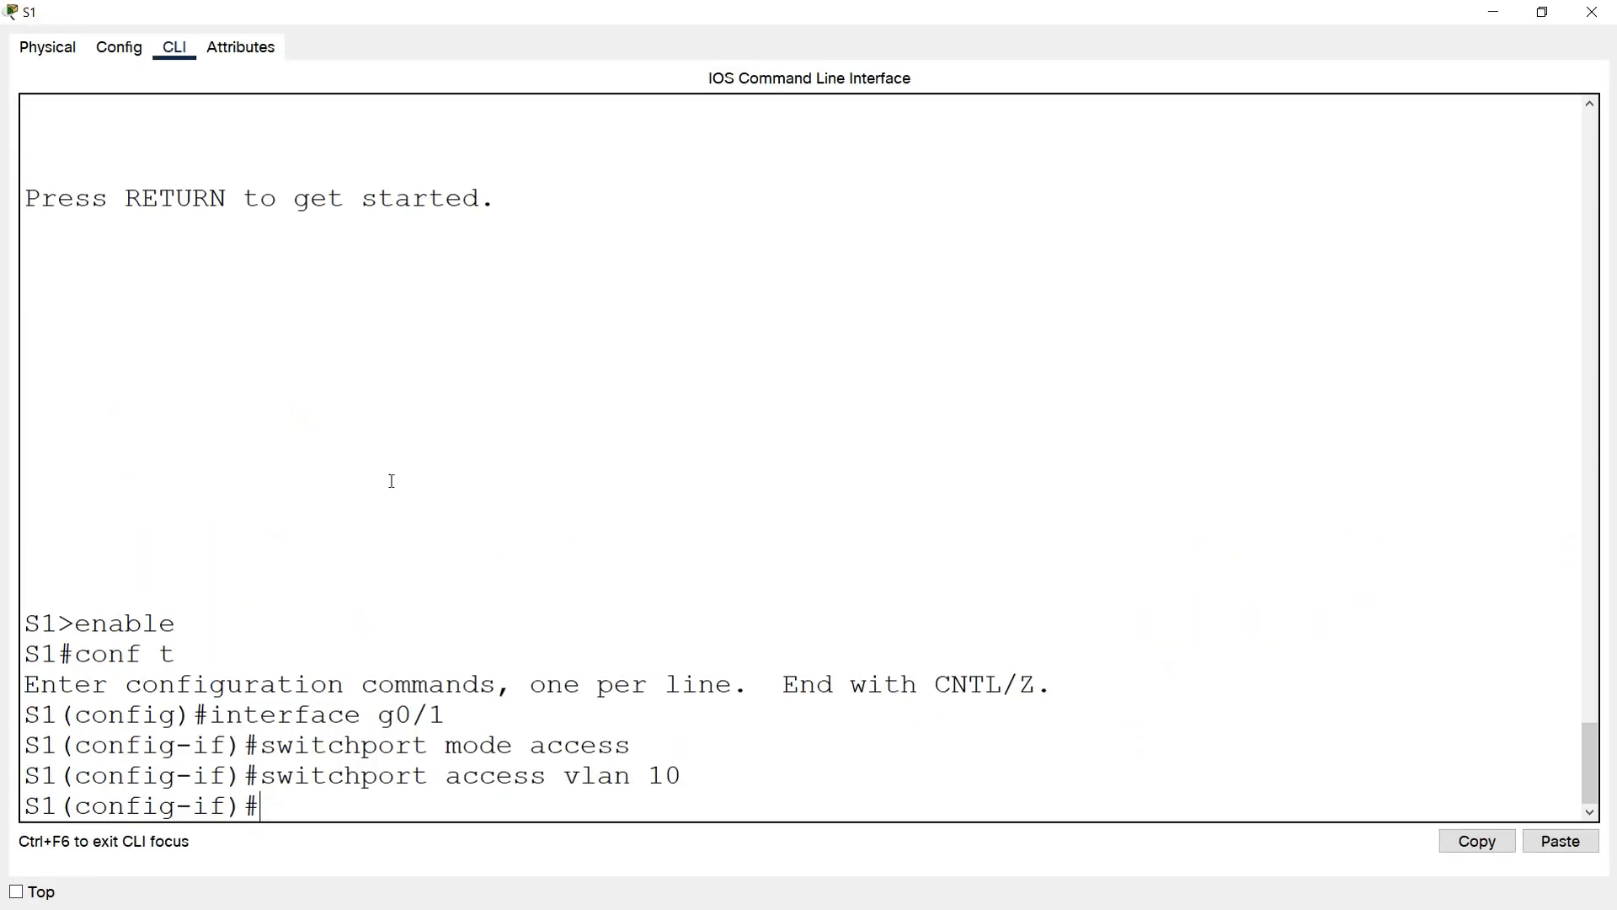
pyautogui.click(1591, 12)
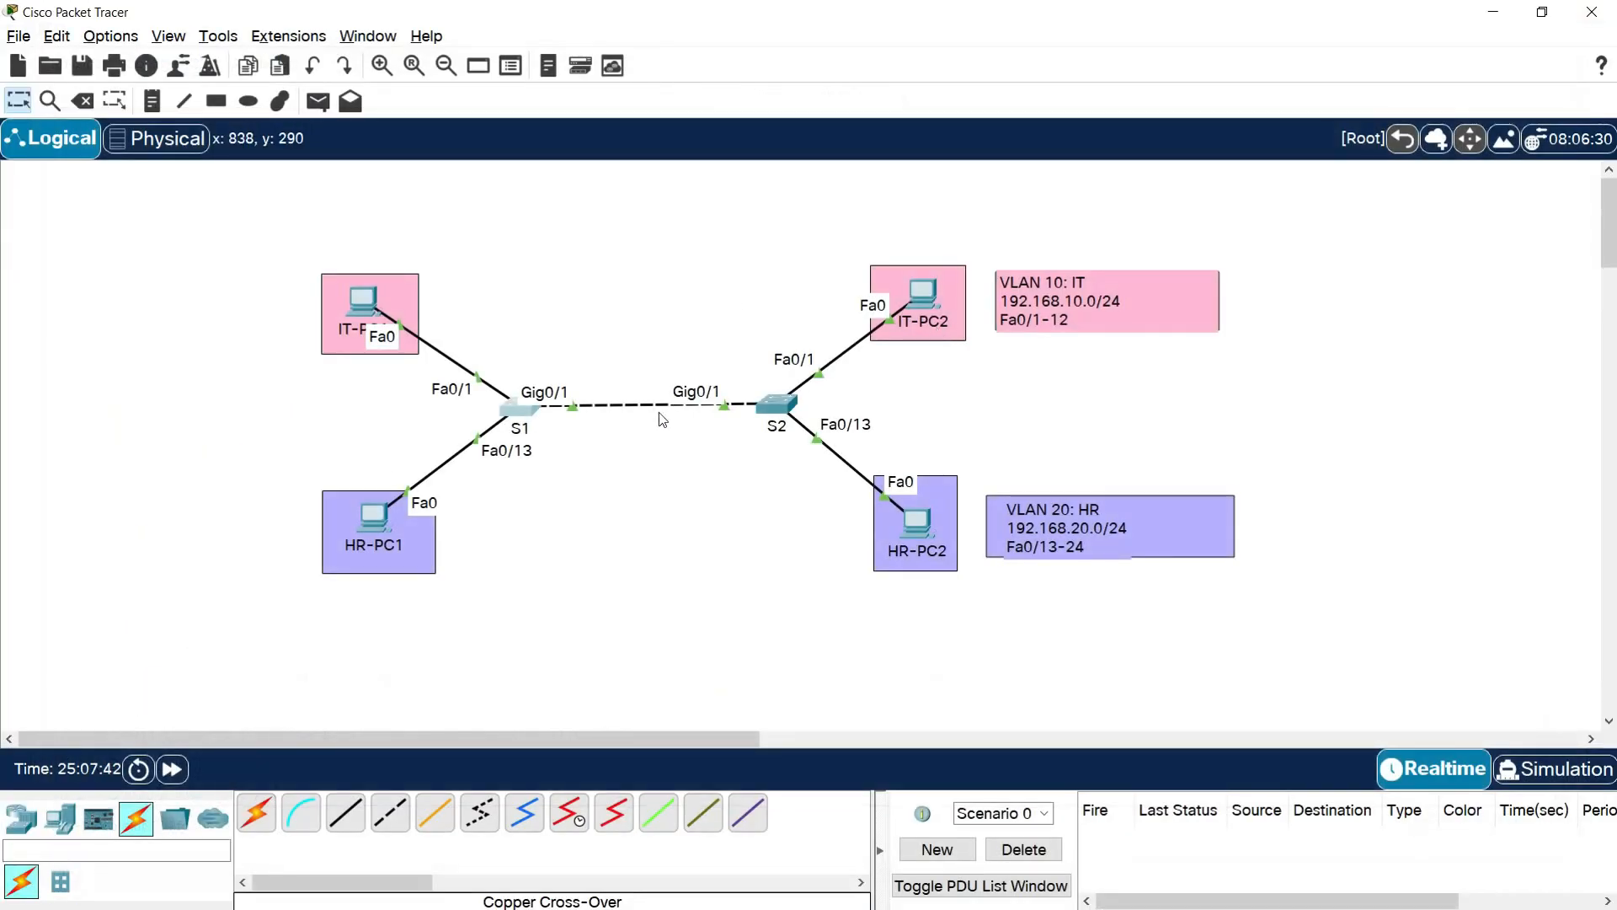
# Open the S2 command line, enter privileged mode with enable and start global configuration with conf t
pyautogui.click(770, 401)
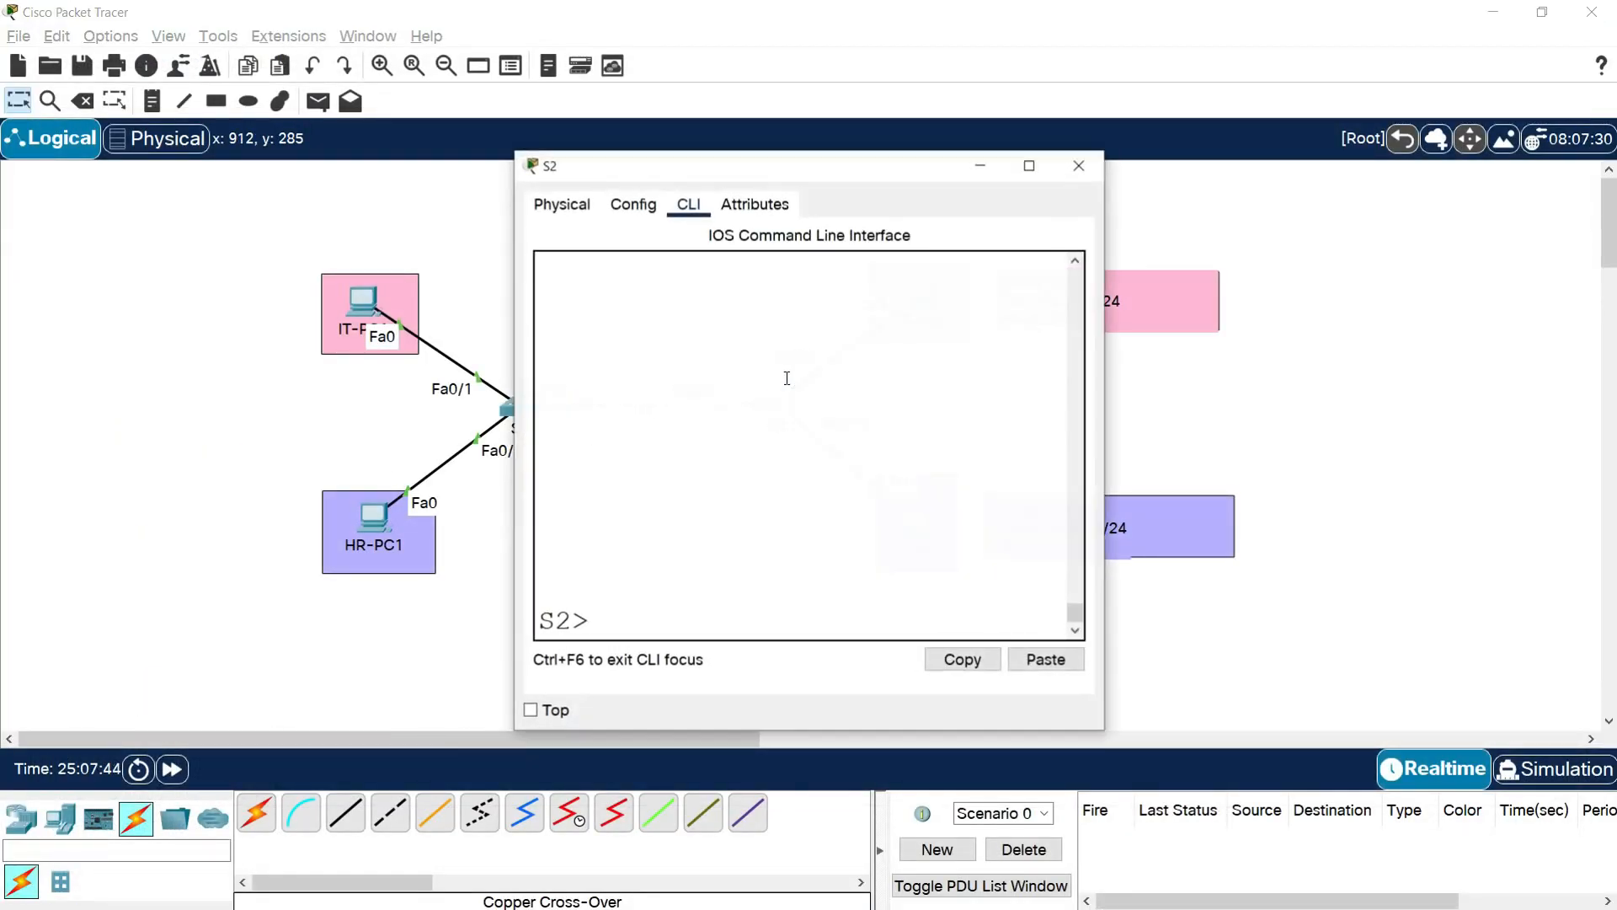
pyautogui.click(1028, 168)
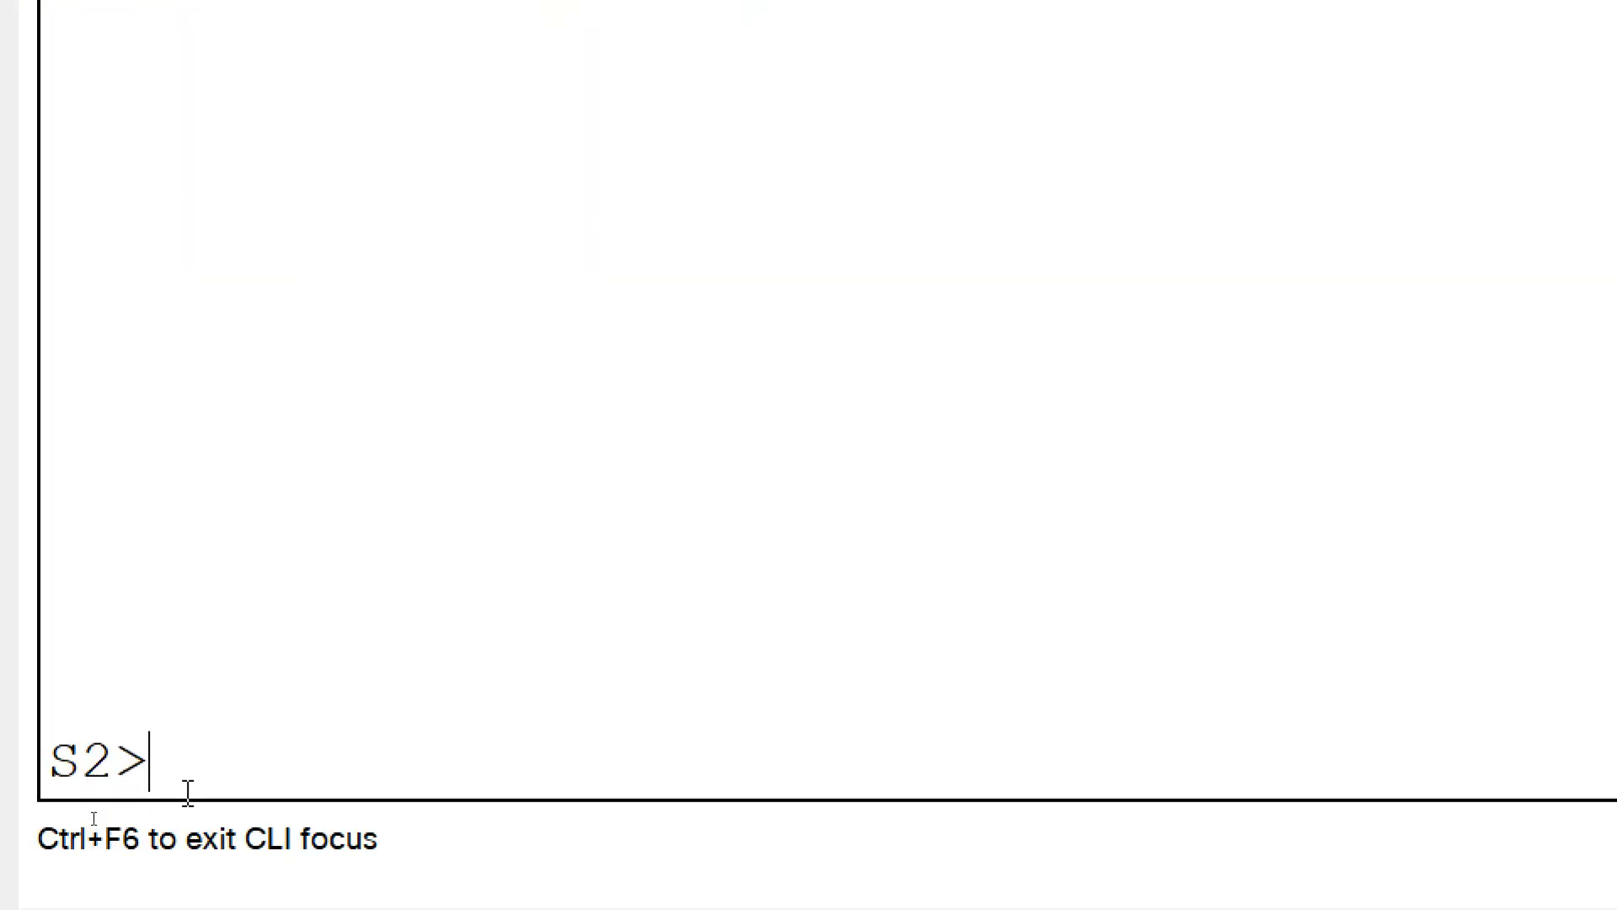
pyautogui.write('enable')
pyautogui.press('Return')
pyautogui.write('c')
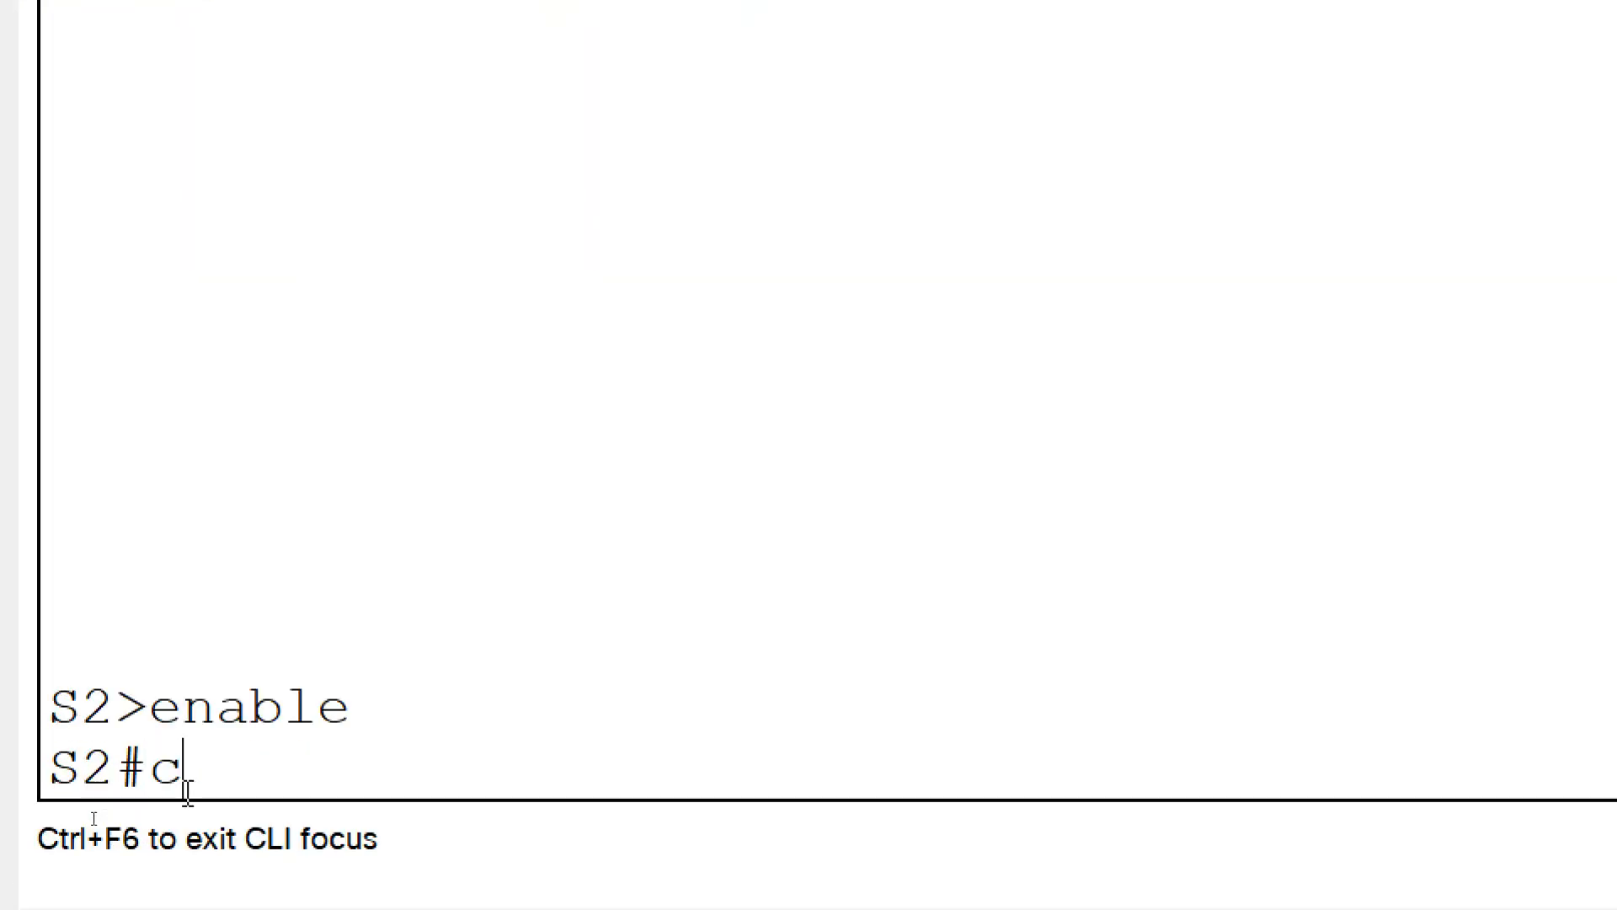
pyautogui.write('onf t')
pyautogui.press('Return')
# Set interface g0/1 on S2 to access mode with switchport mode access
pyautogui.write('interface')
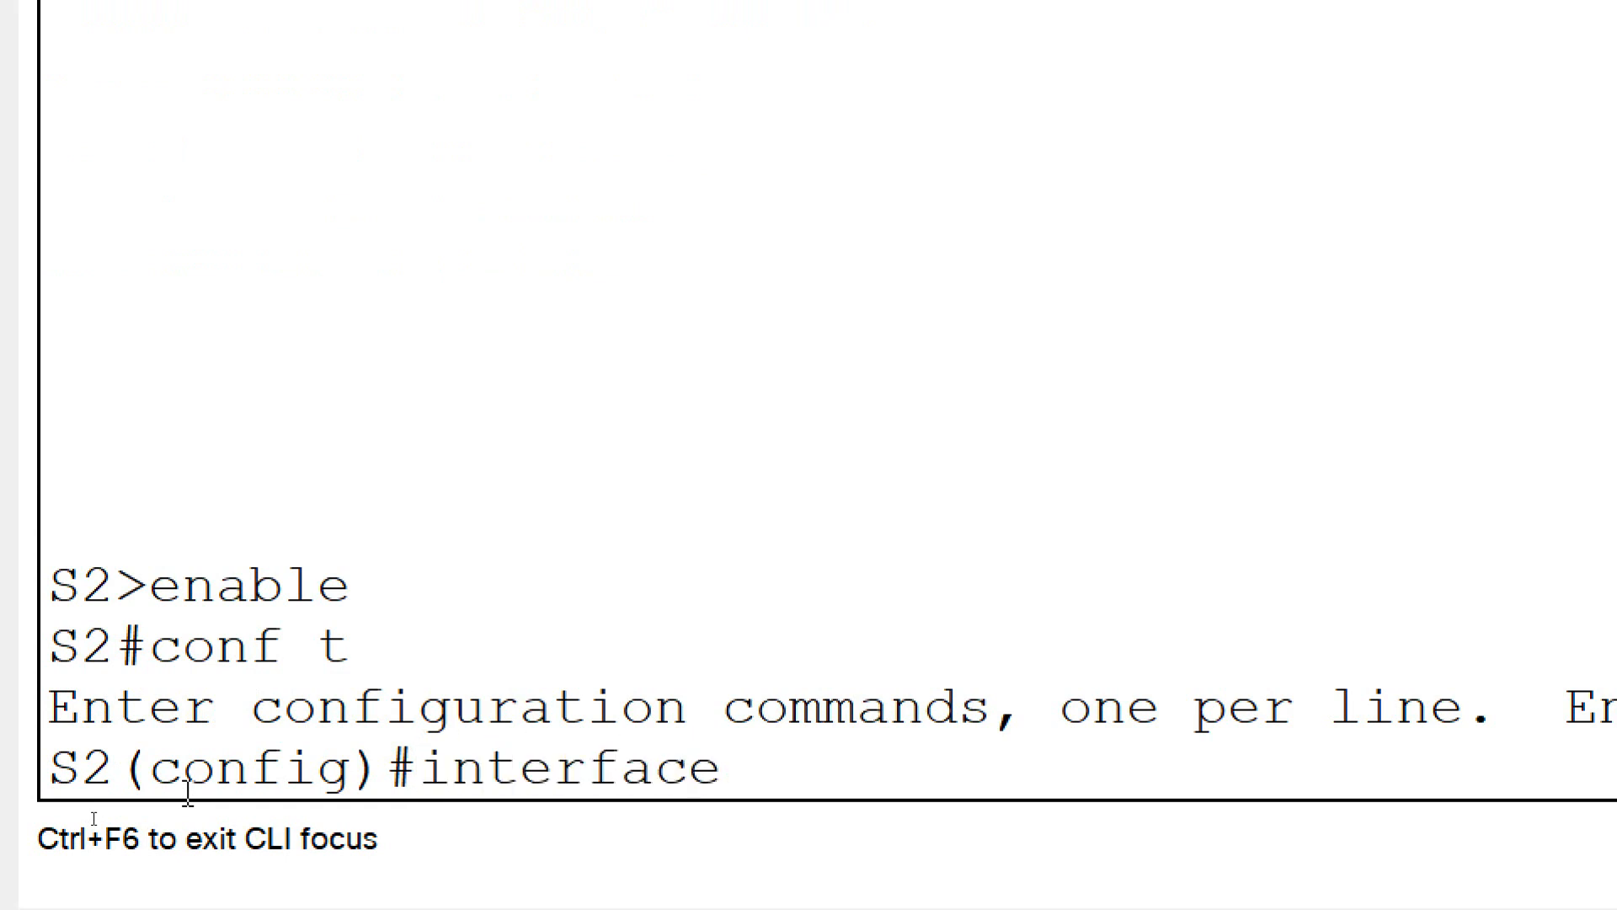
pyautogui.write(' g0/1')
pyautogui.press('Return')
pyautogui.write('switchpor')
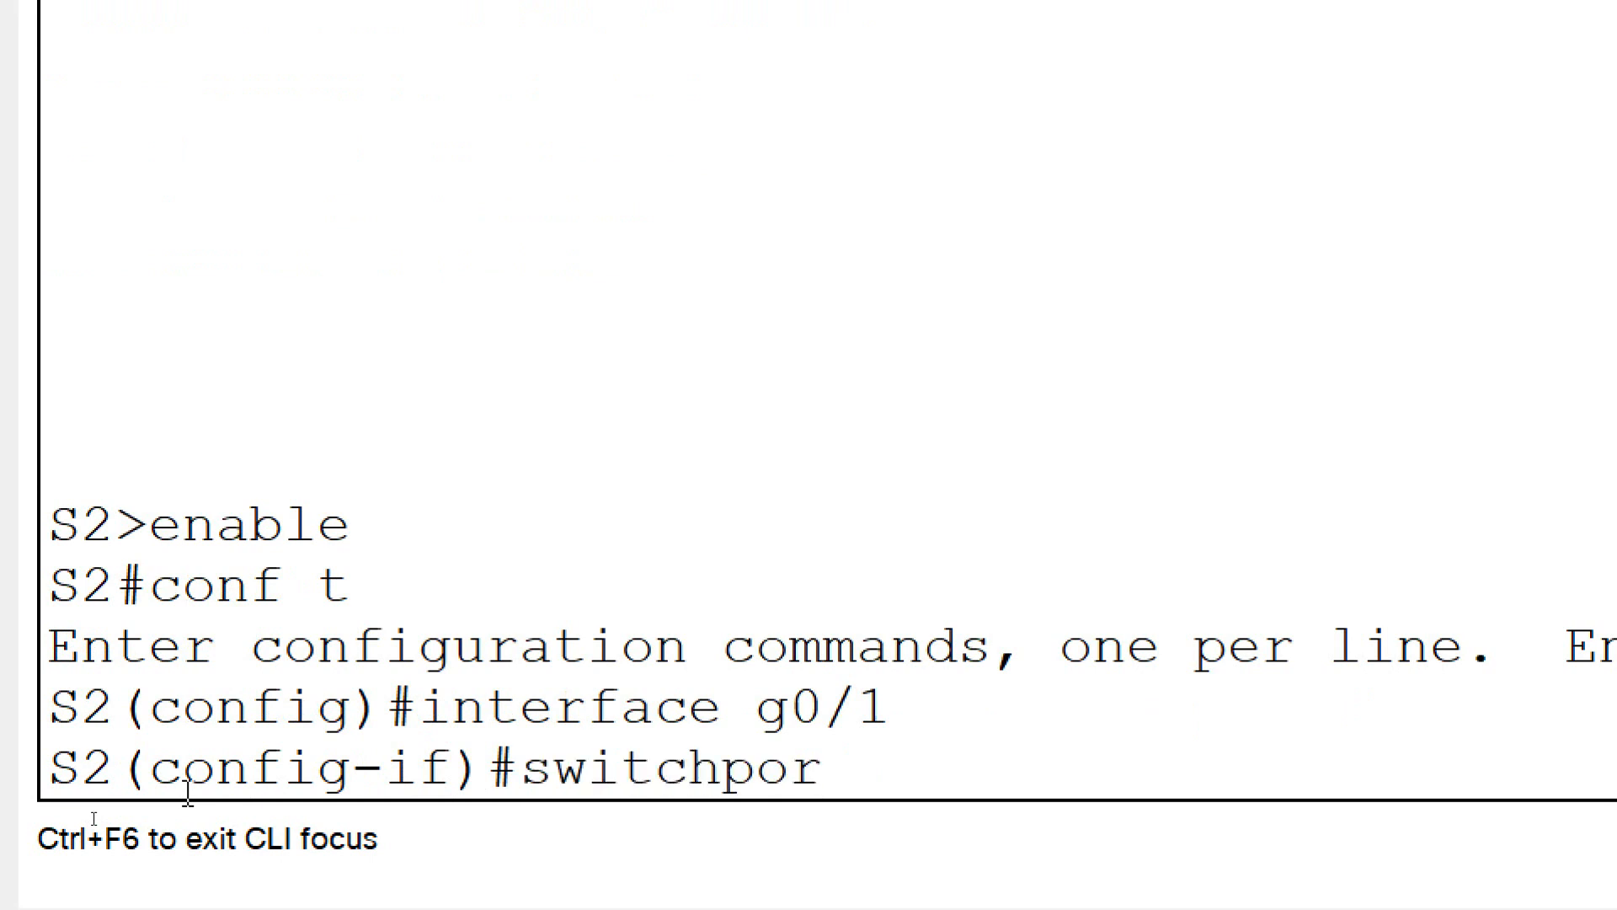
pyautogui.write('t mode')
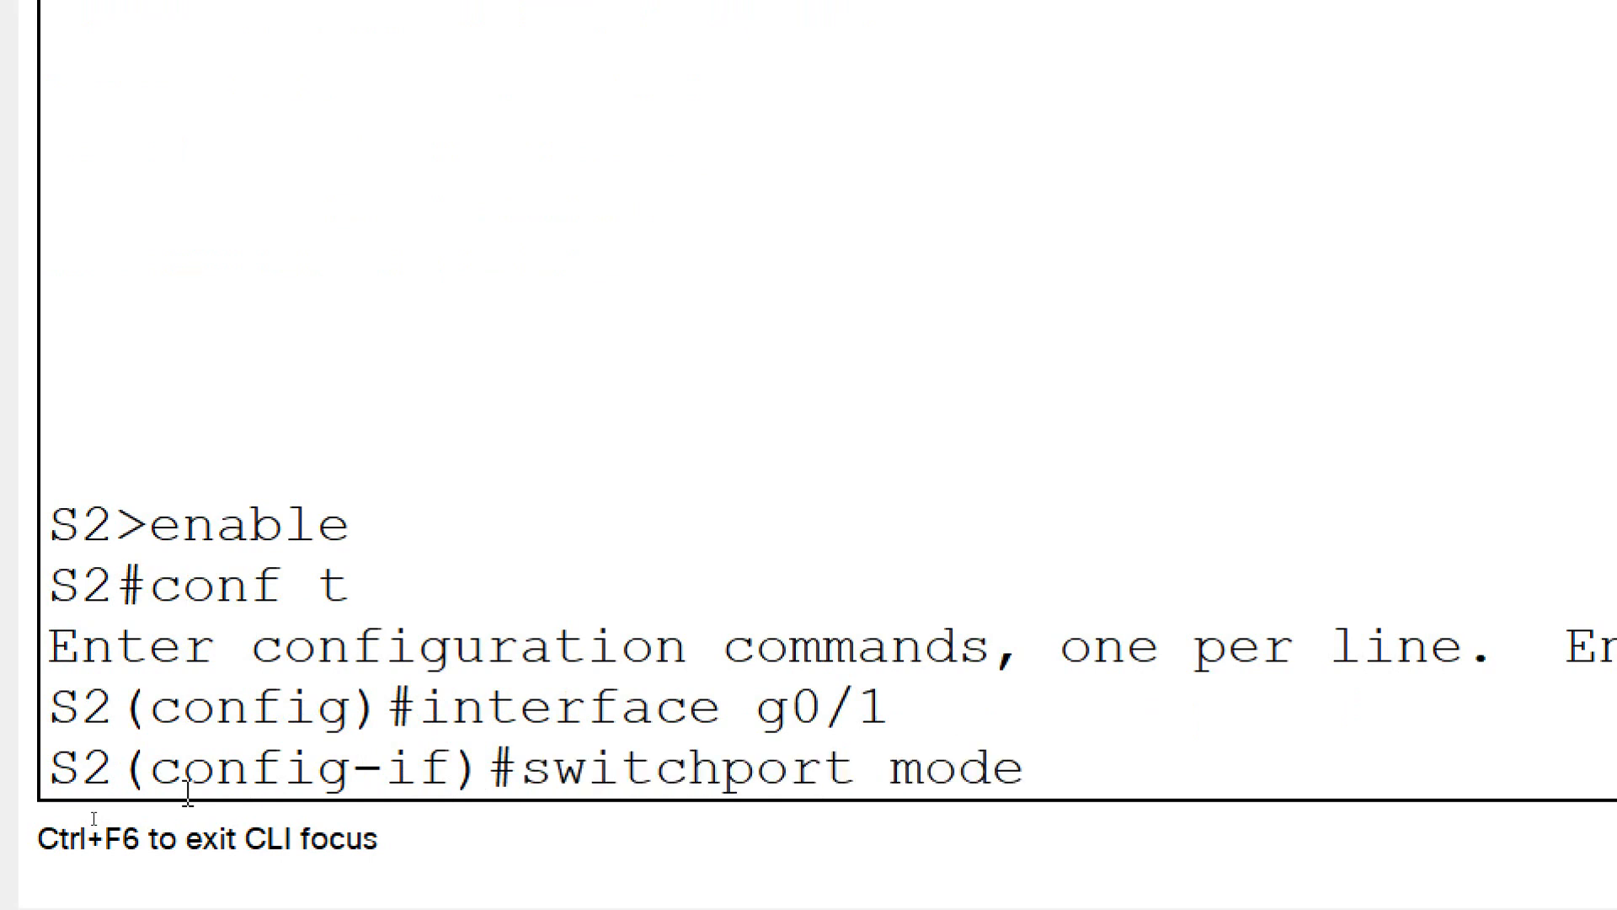
pyautogui.write(' access')
pyautogui.press('Return')
# Assign interface g0/1 on S2 to VLAN 10 with switchport access vlan 10
pyautogui.write('switchpo')
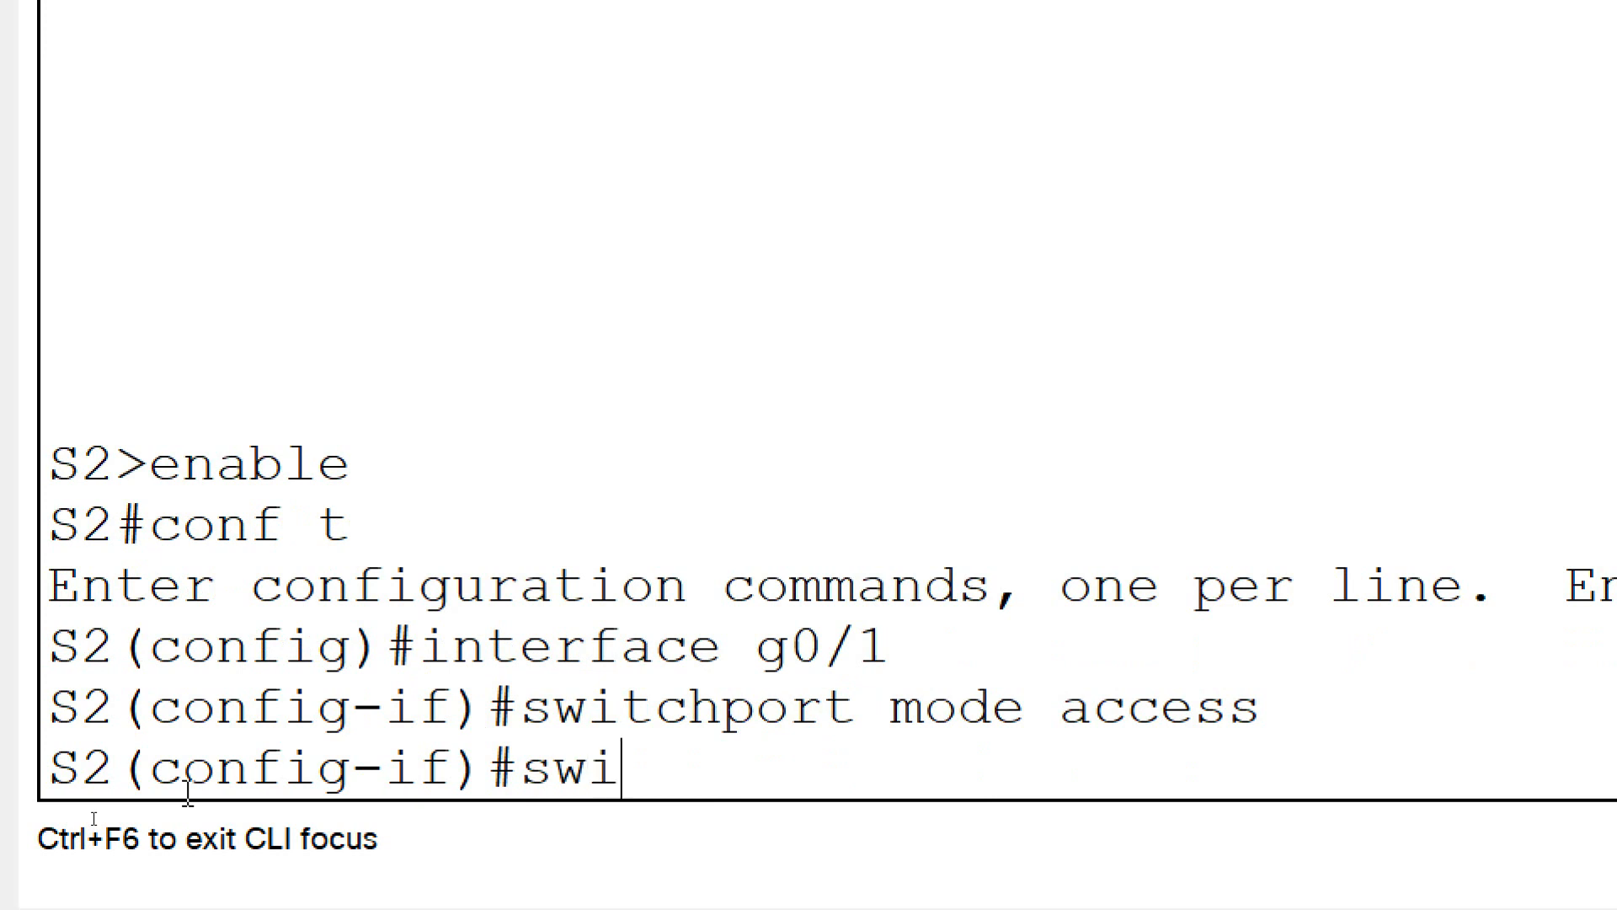
pyautogui.write('rt ac')
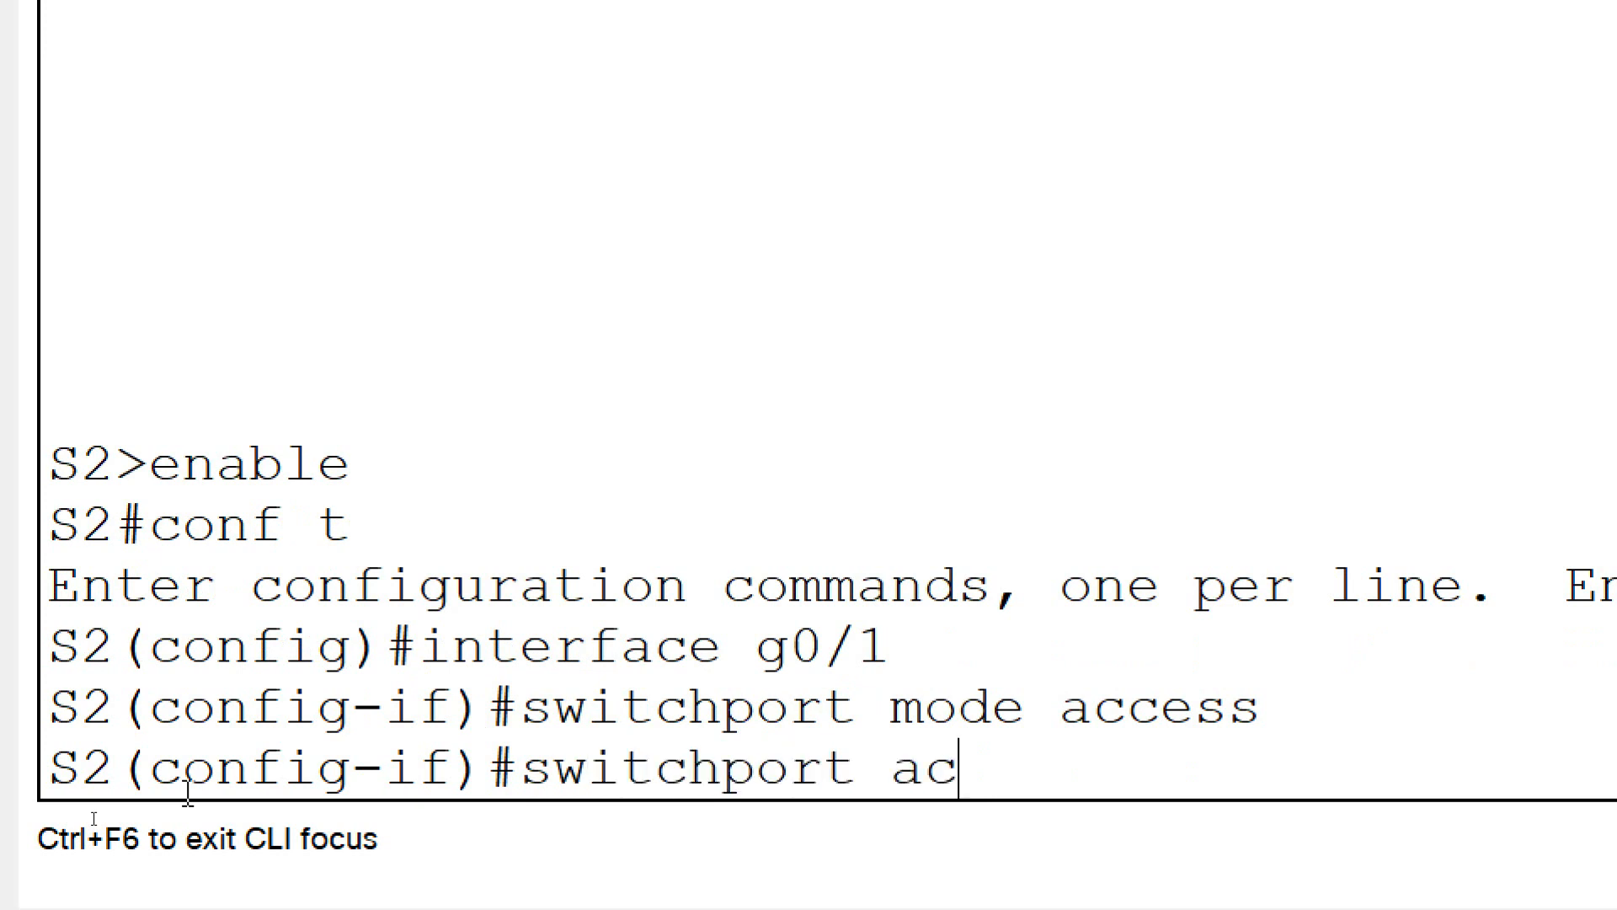
pyautogui.write('cess vlan')
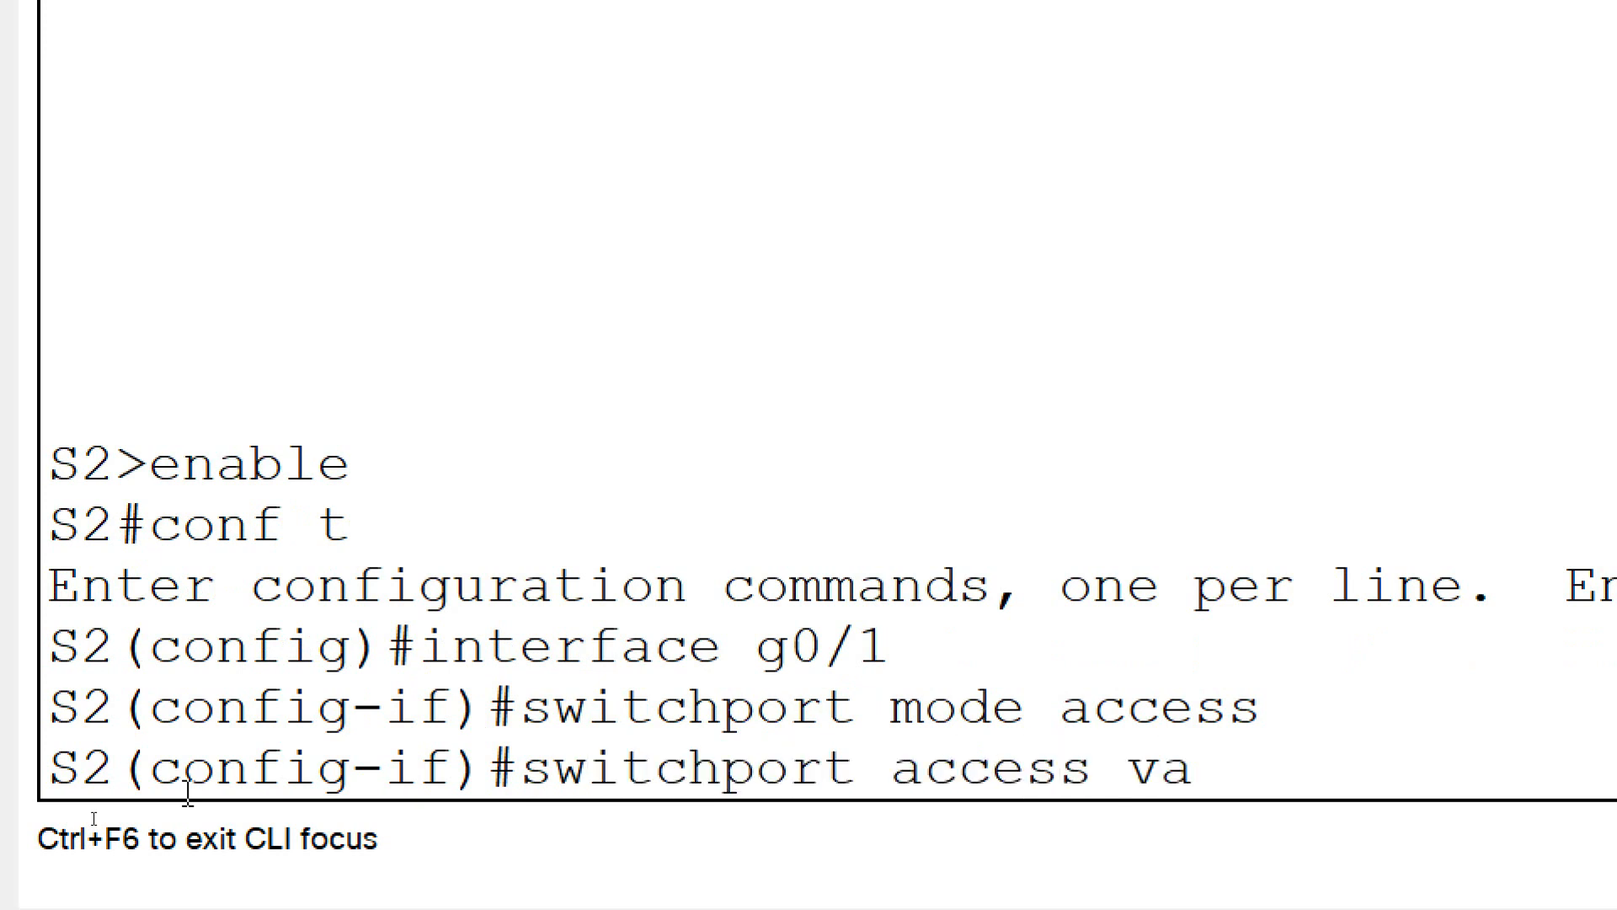
pyautogui.write(' 10')
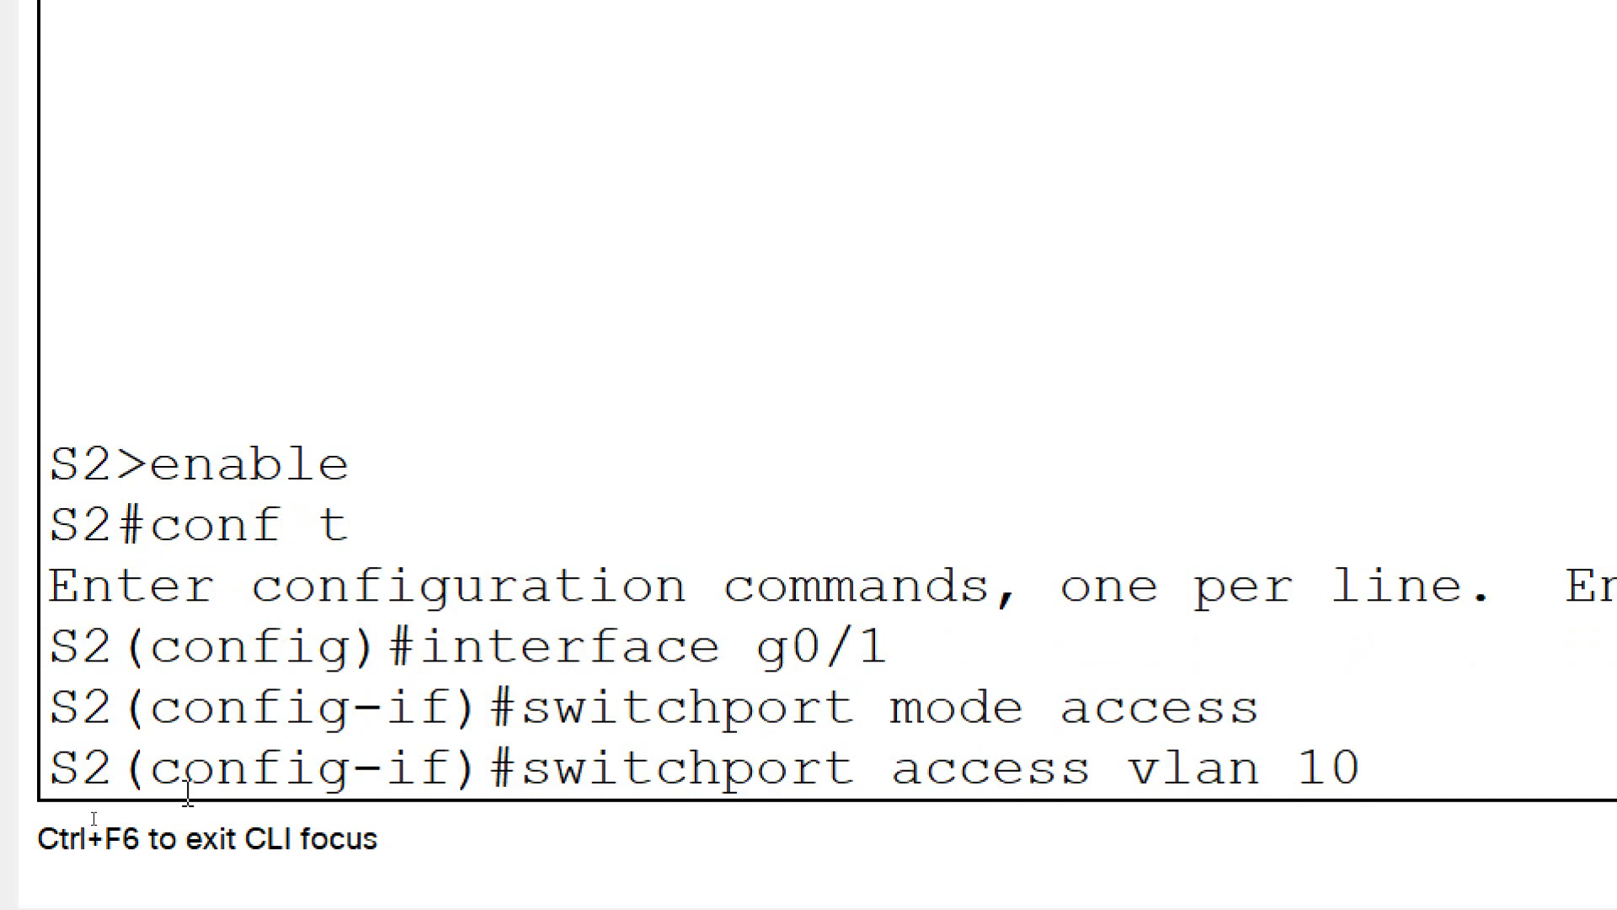
pyautogui.press('Return')
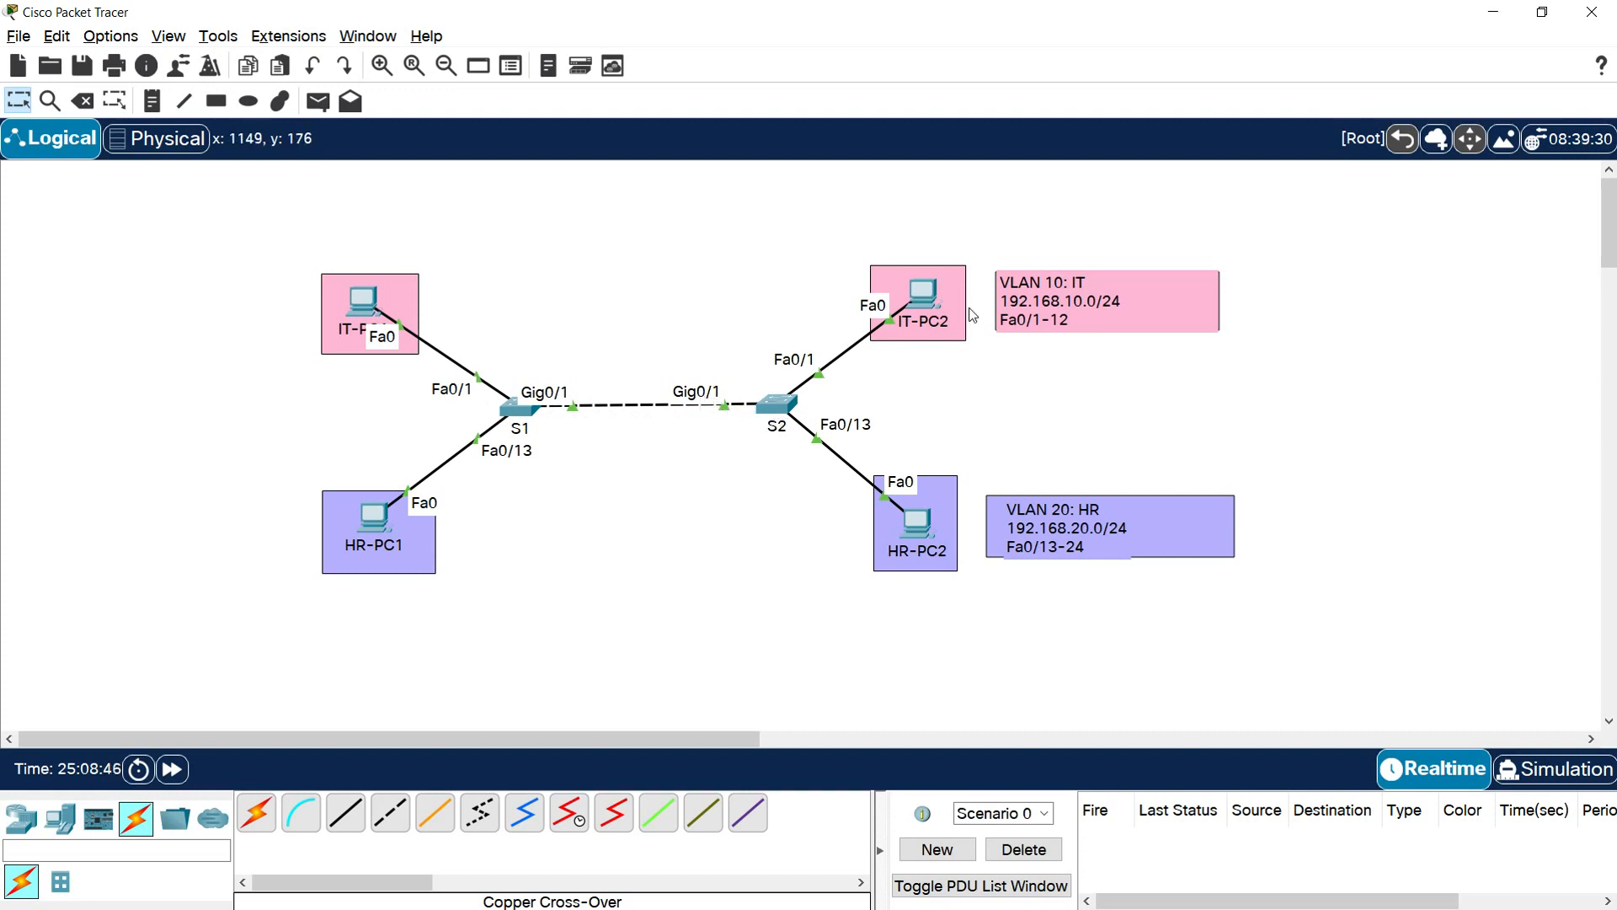
# Ping 192.168.10.11 from IT-PC1 over the VLAN 10 access link, check the replies and close the PC window
pyautogui.click(364, 303)
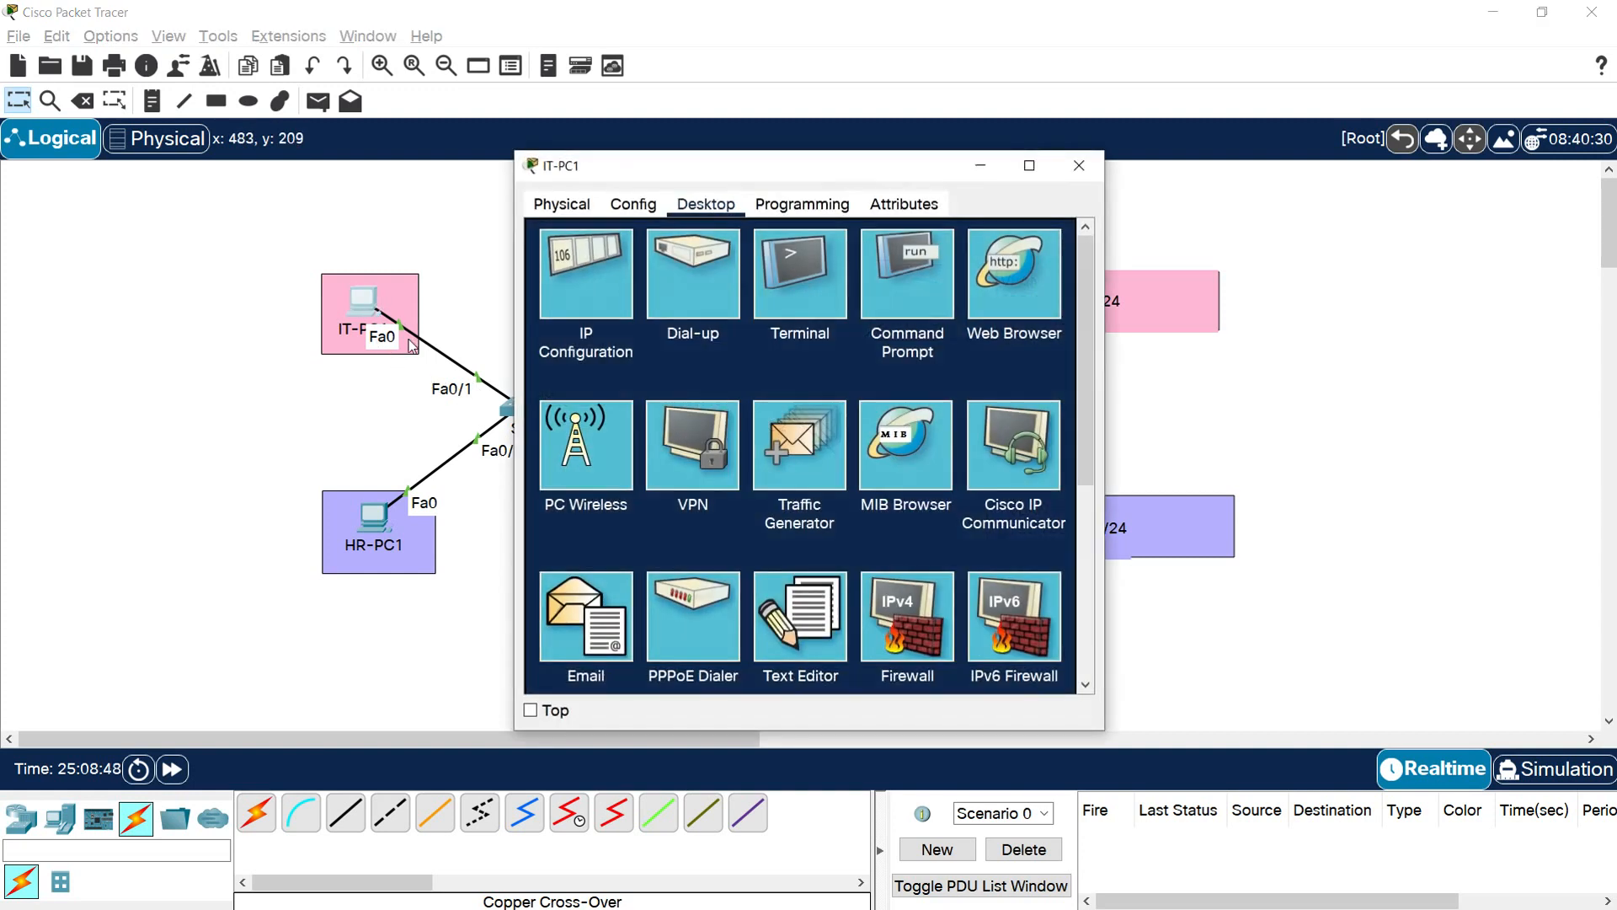
pyautogui.click(884, 278)
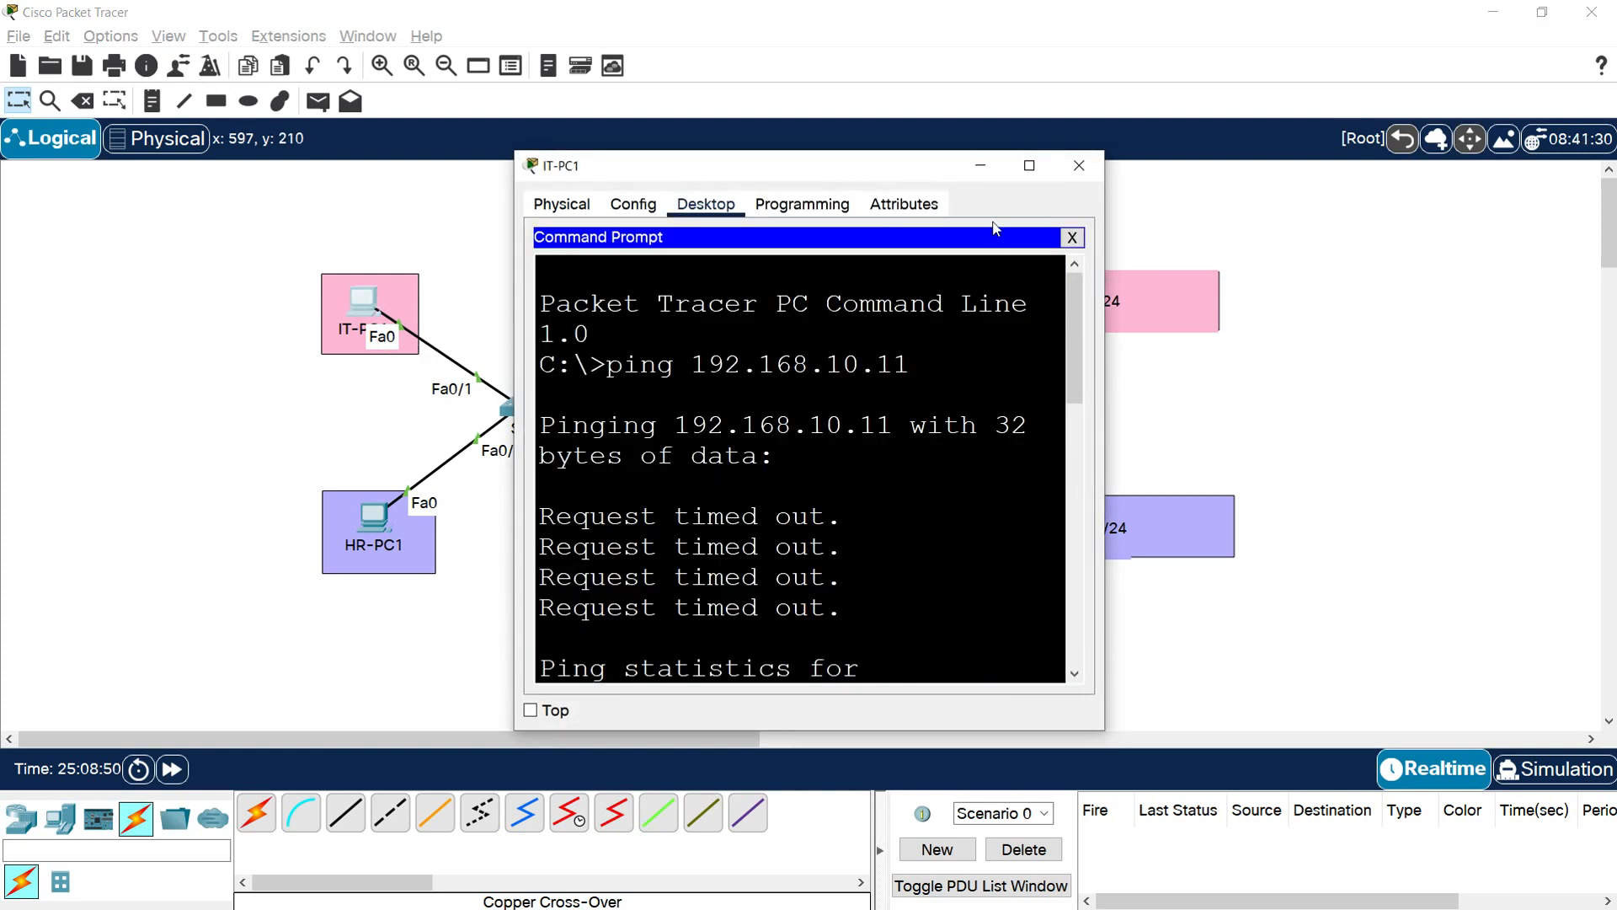
pyautogui.click(1029, 165)
pyautogui.press('Return')
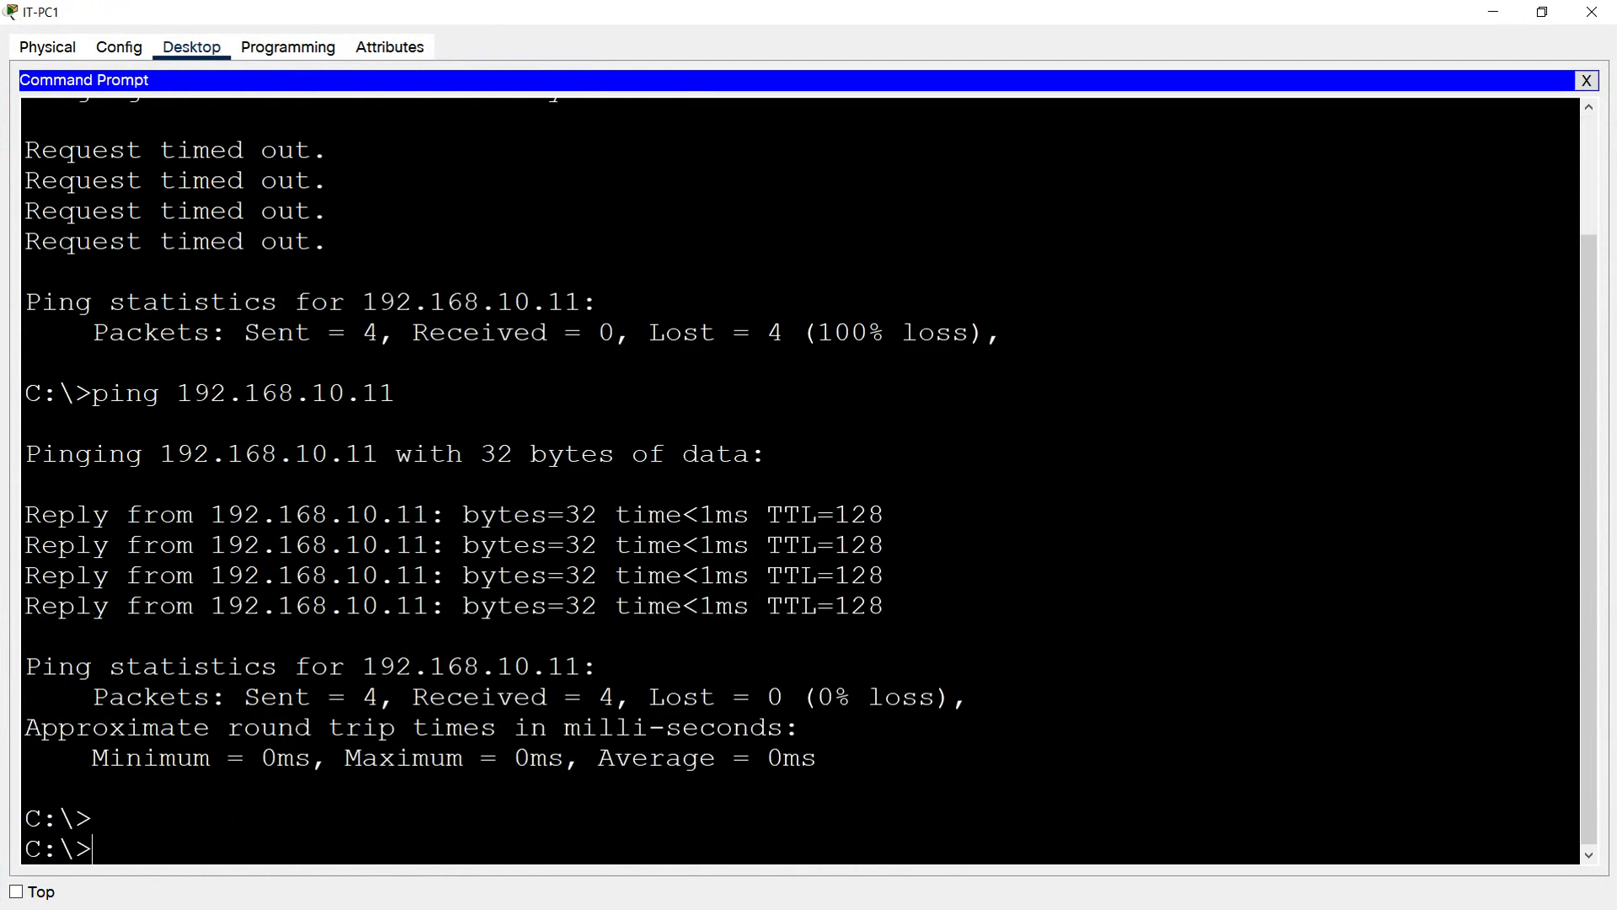
pyautogui.write('ping 192.168.10.11')
pyautogui.press('Return')
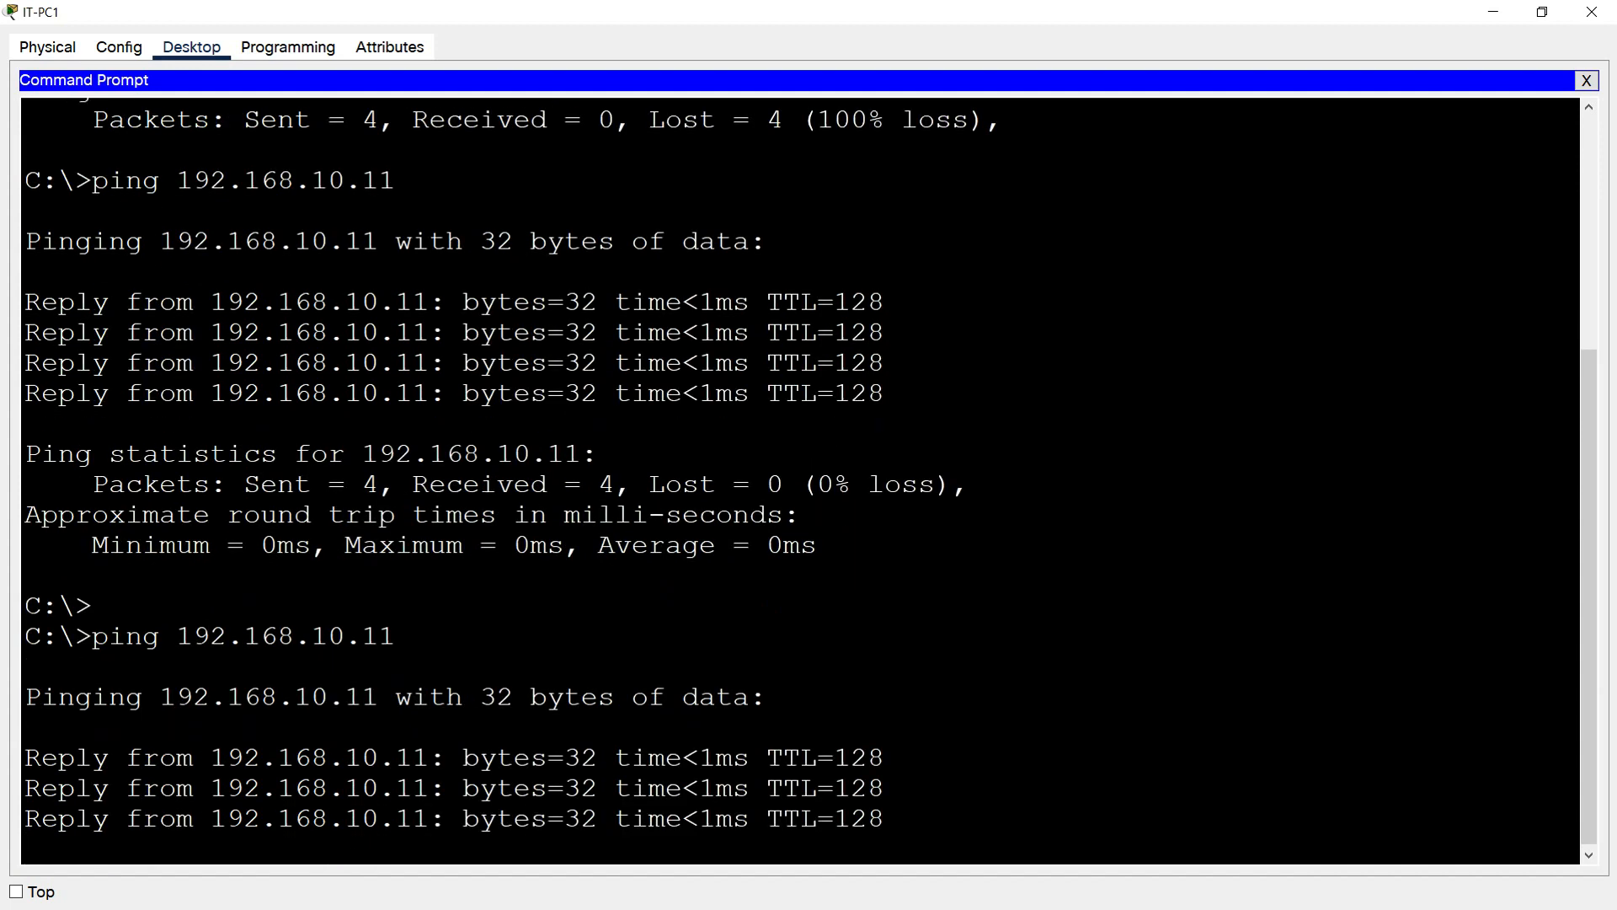
pyautogui.click(1592, 14)
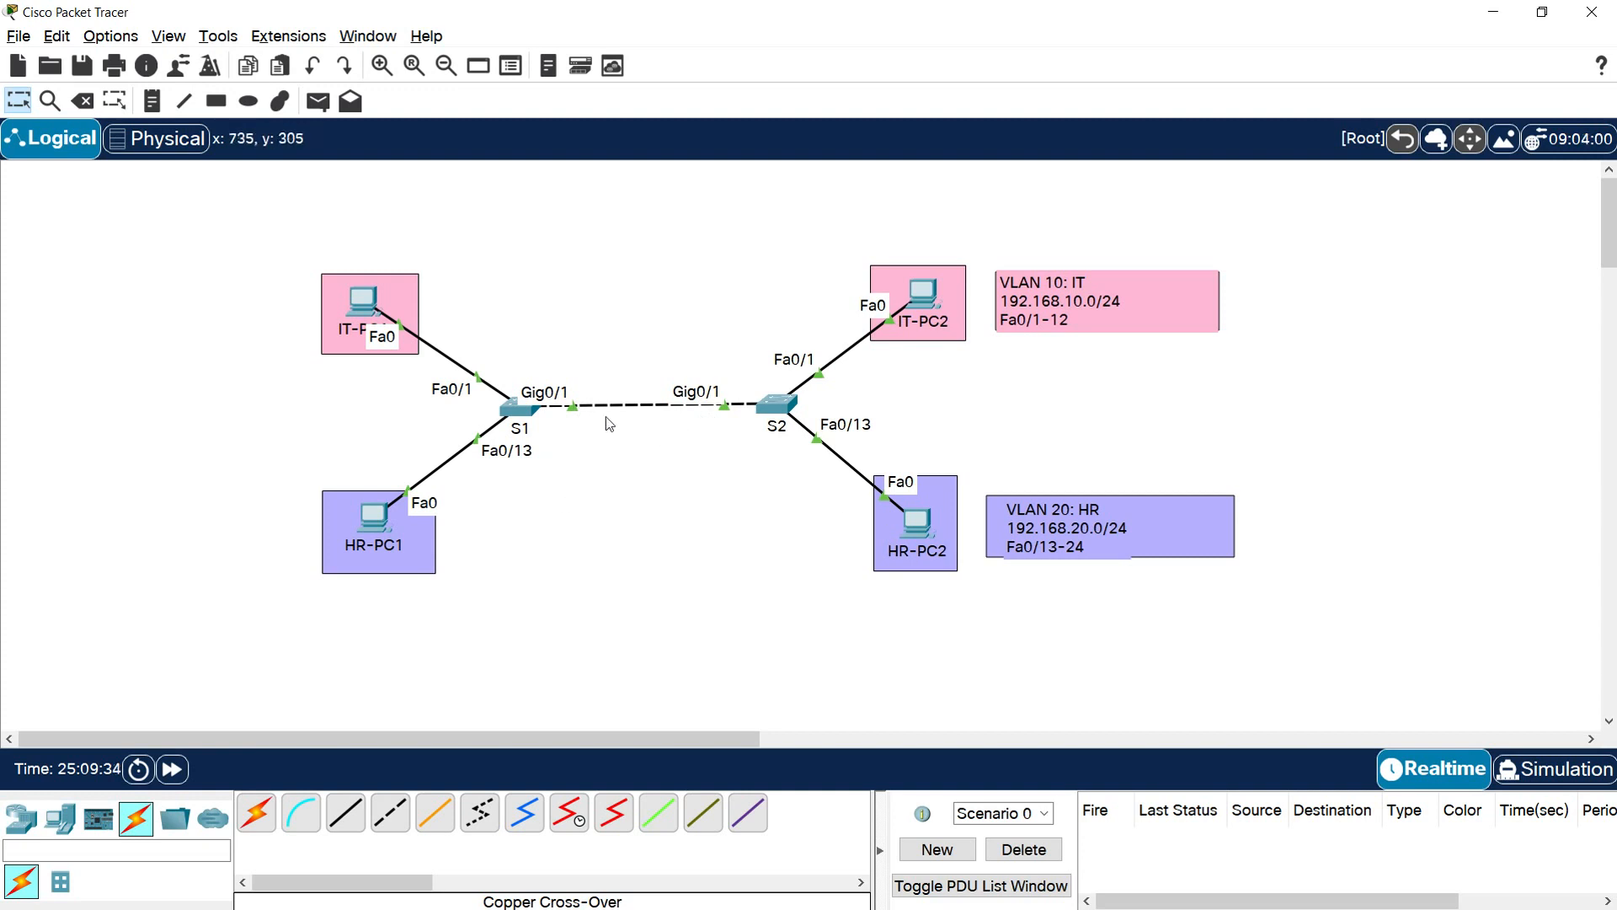
# Connect GigabitEthernet0/2 on S1 to GigabitEthernet0/2 on S2 with a second copper cross-over cable
pyautogui.click(400, 807)
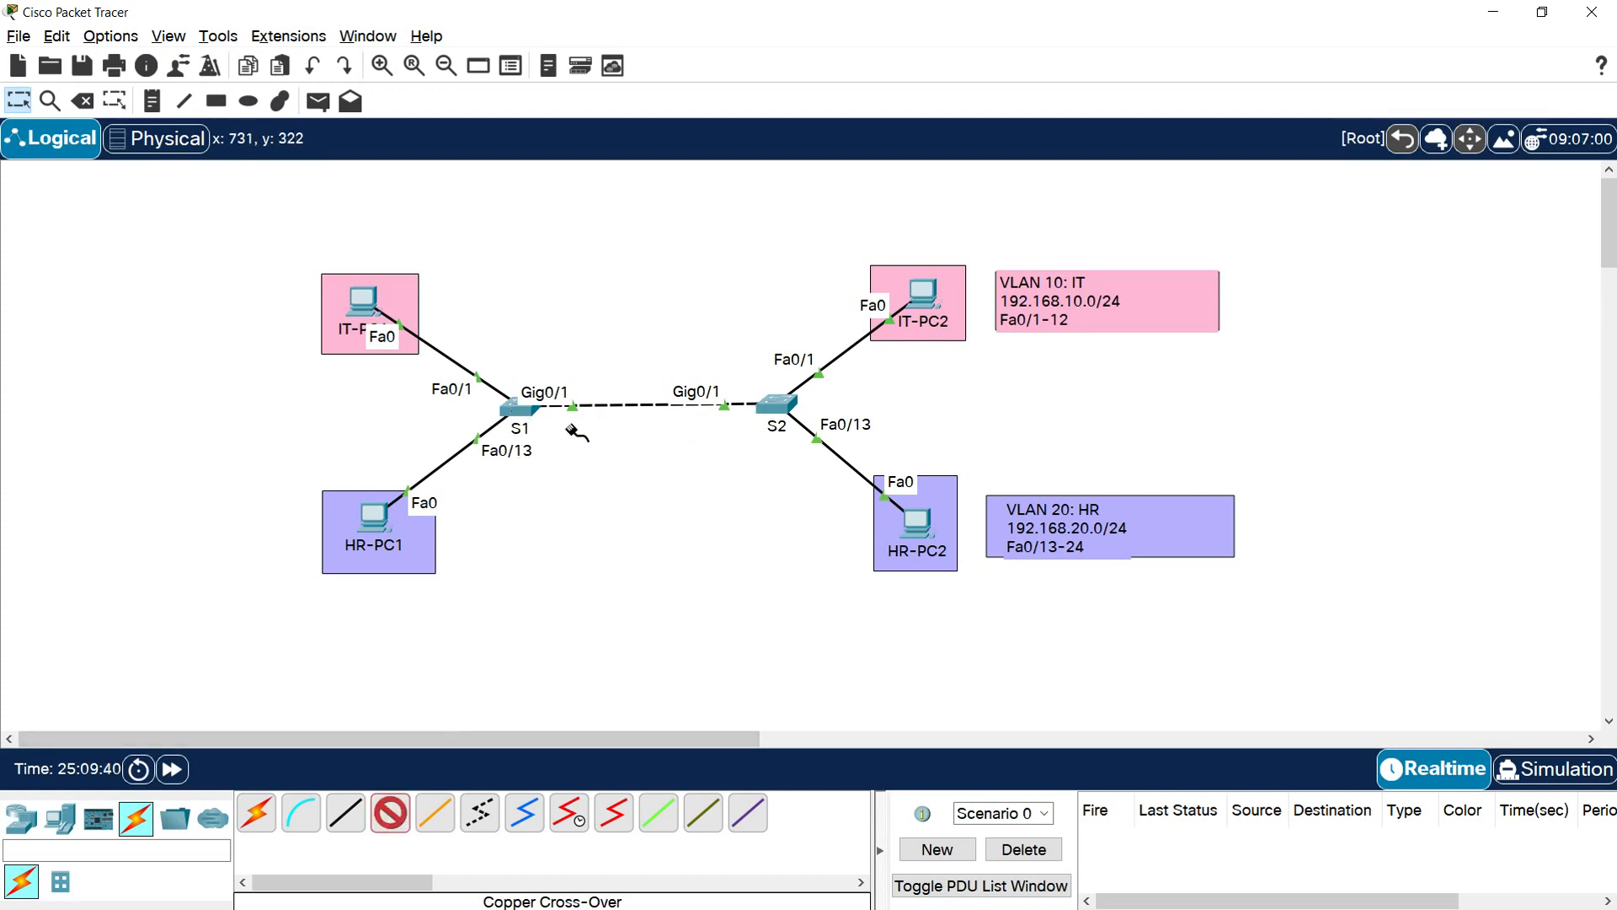
pyautogui.click(514, 411)
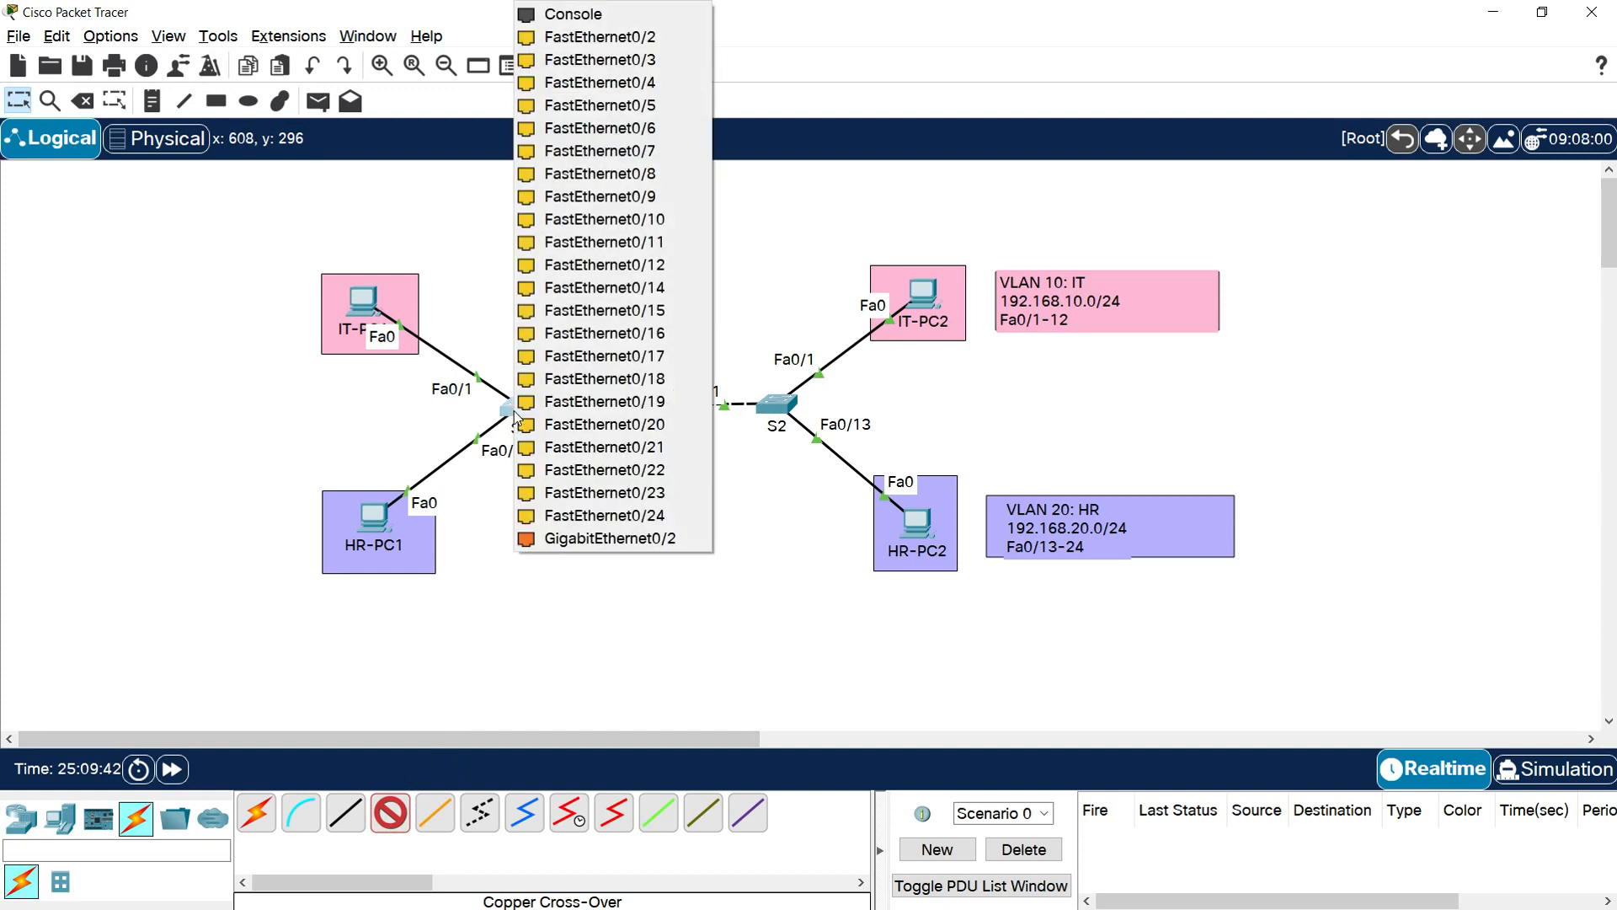
pyautogui.click(631, 538)
pyautogui.click(778, 411)
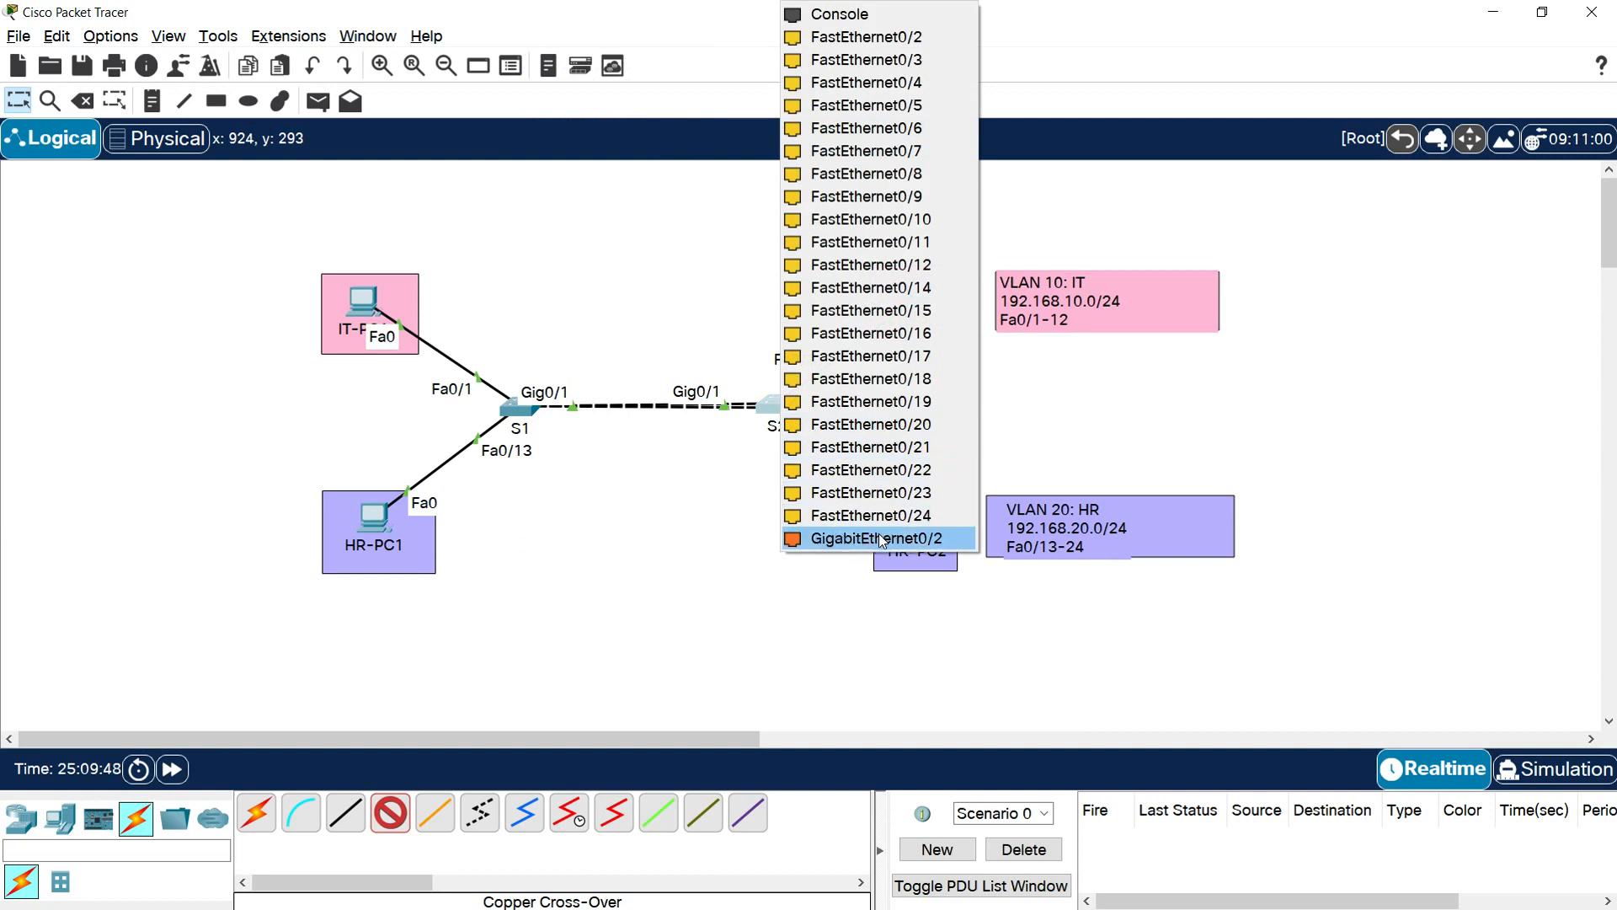
pyautogui.click(876, 538)
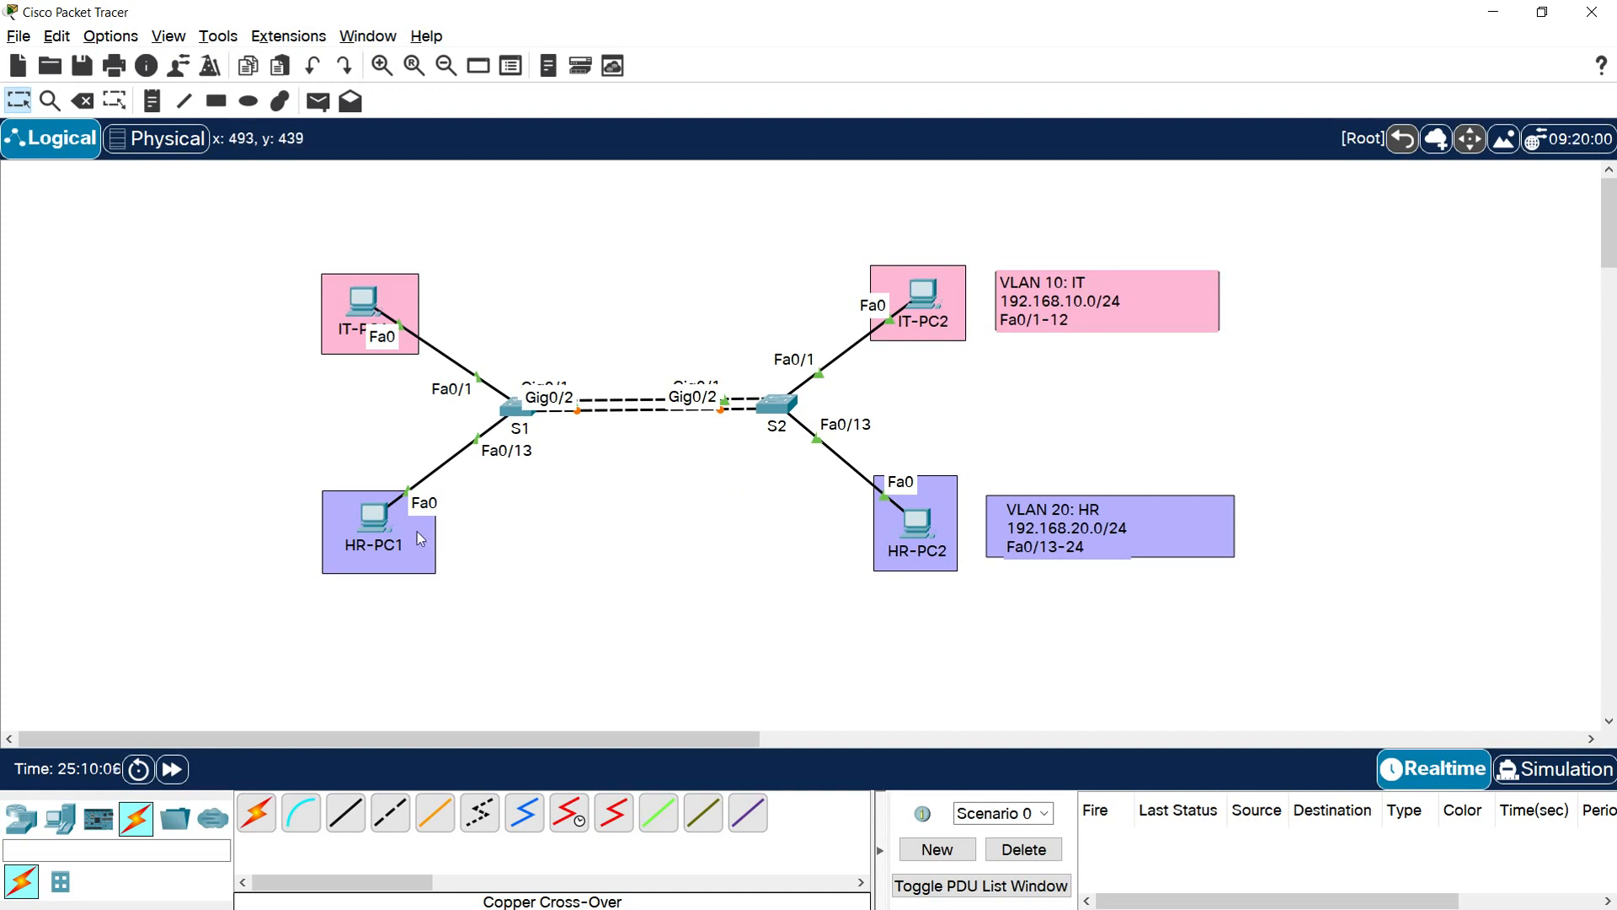
# Open the S1 command line and set interface g0/2 to access mode with switchport mode access
pyautogui.click(515, 408)
pyautogui.click(1029, 166)
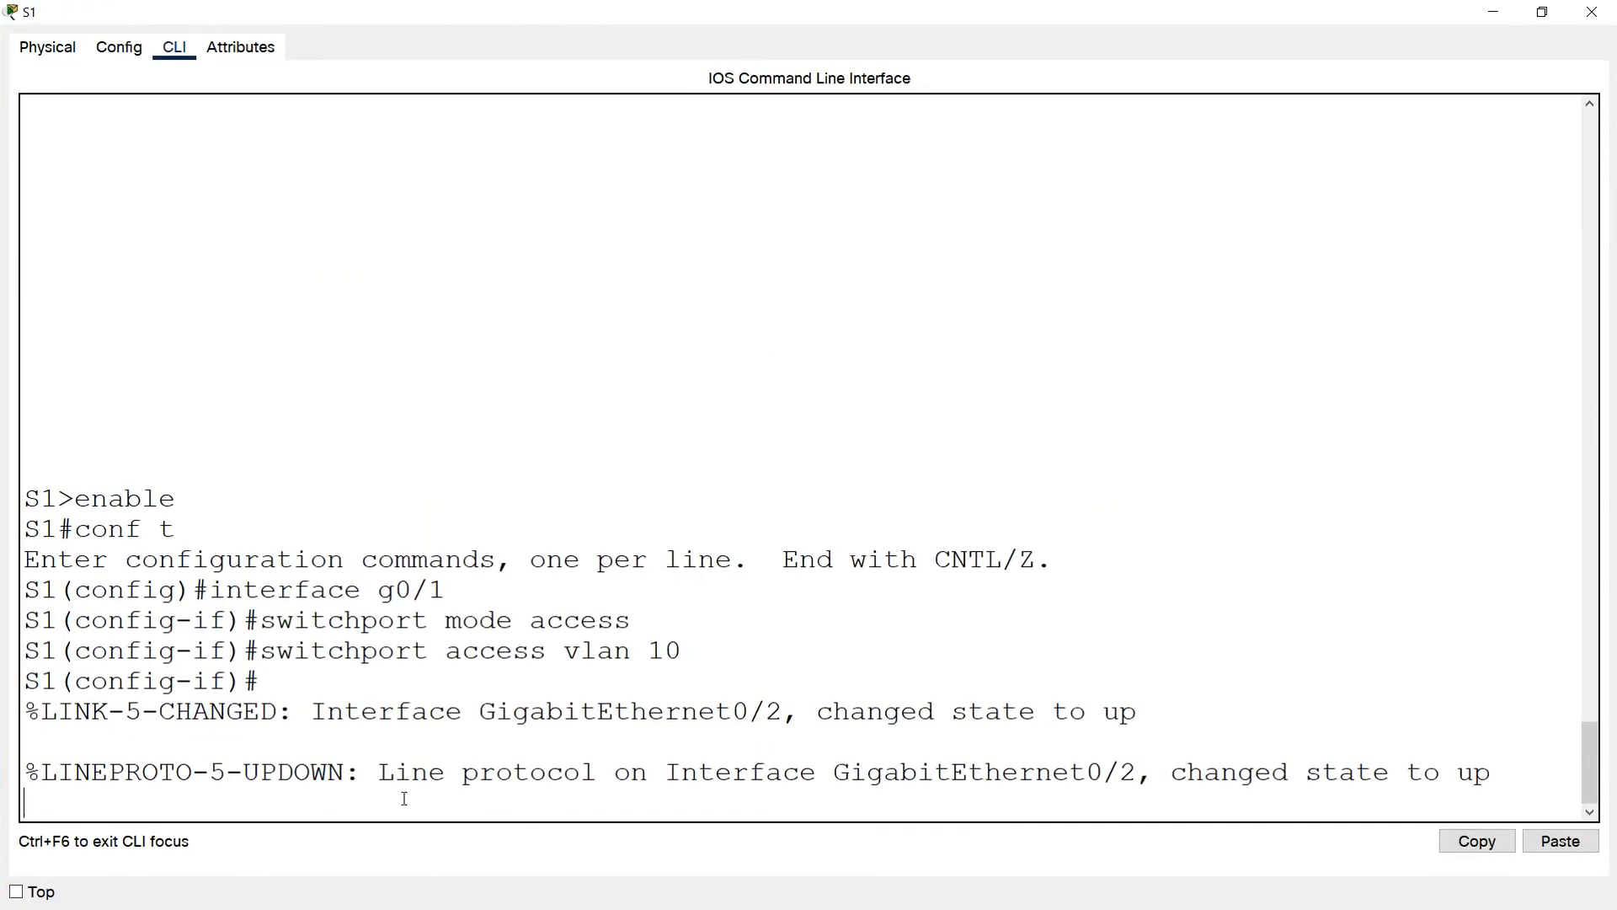
pyautogui.press('Return')
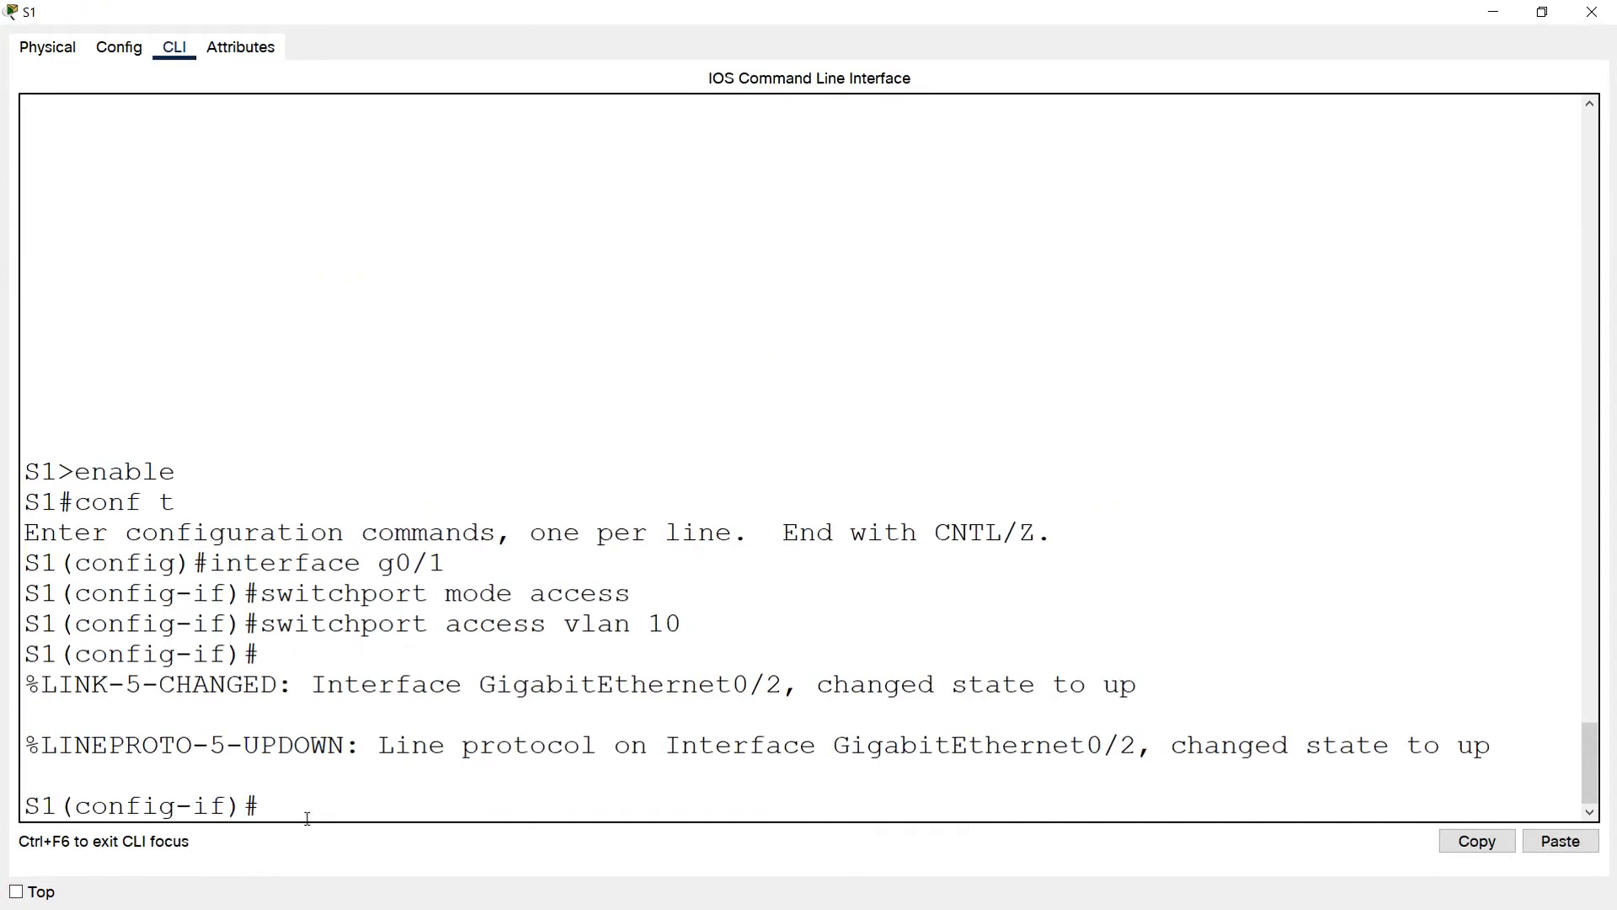
pyautogui.write('interface g0/2')
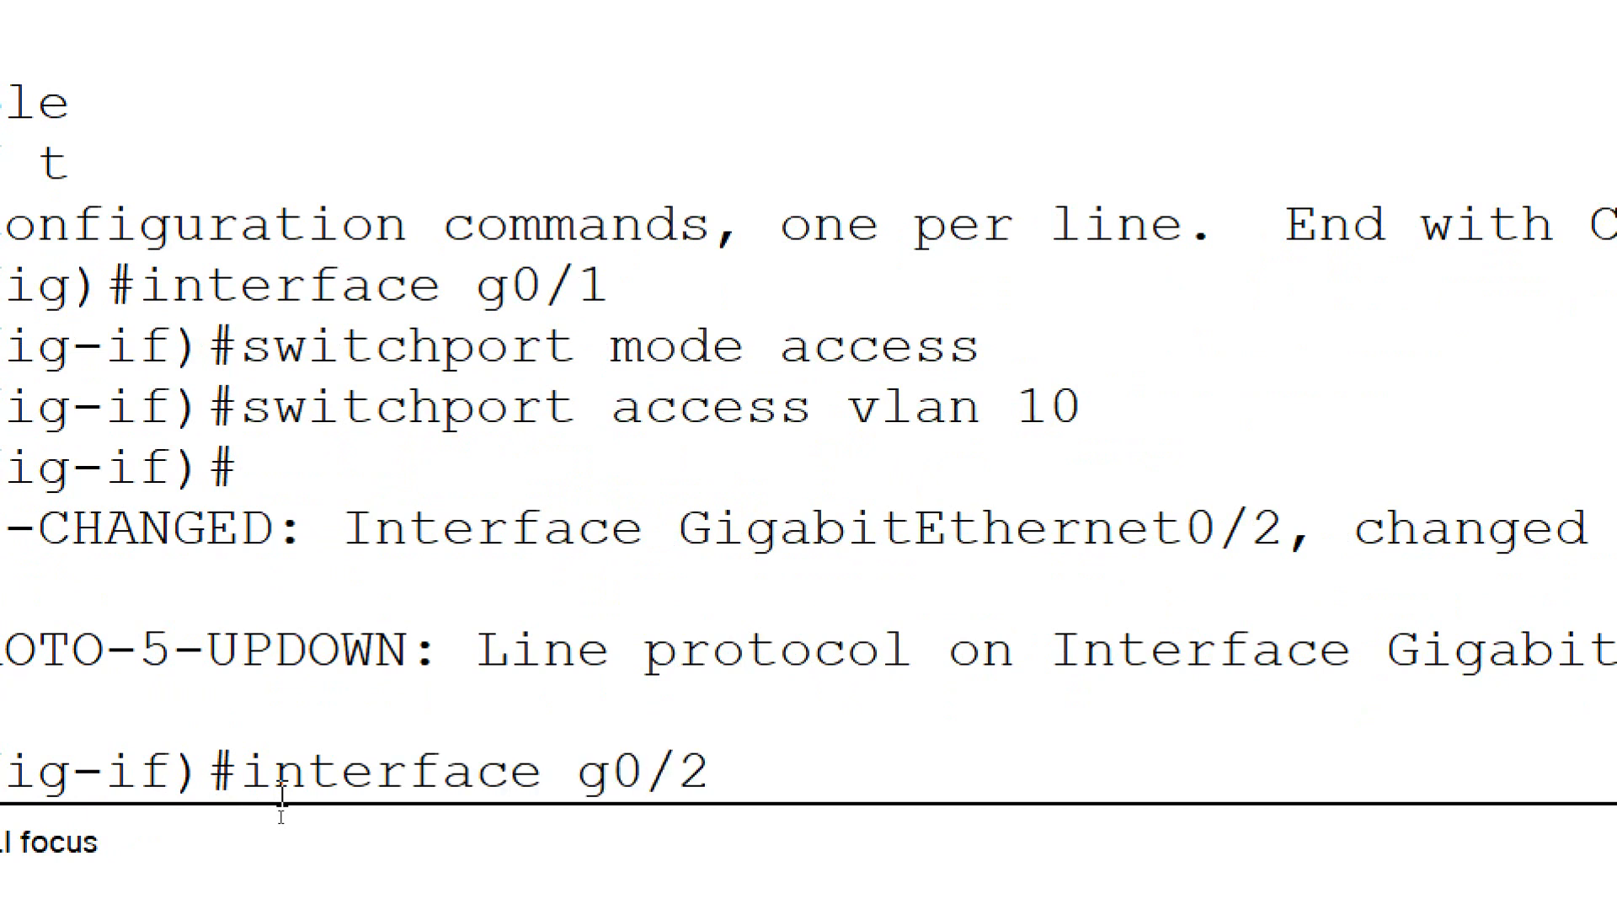
pyautogui.press('Return')
pyautogui.write('switchport mode access')
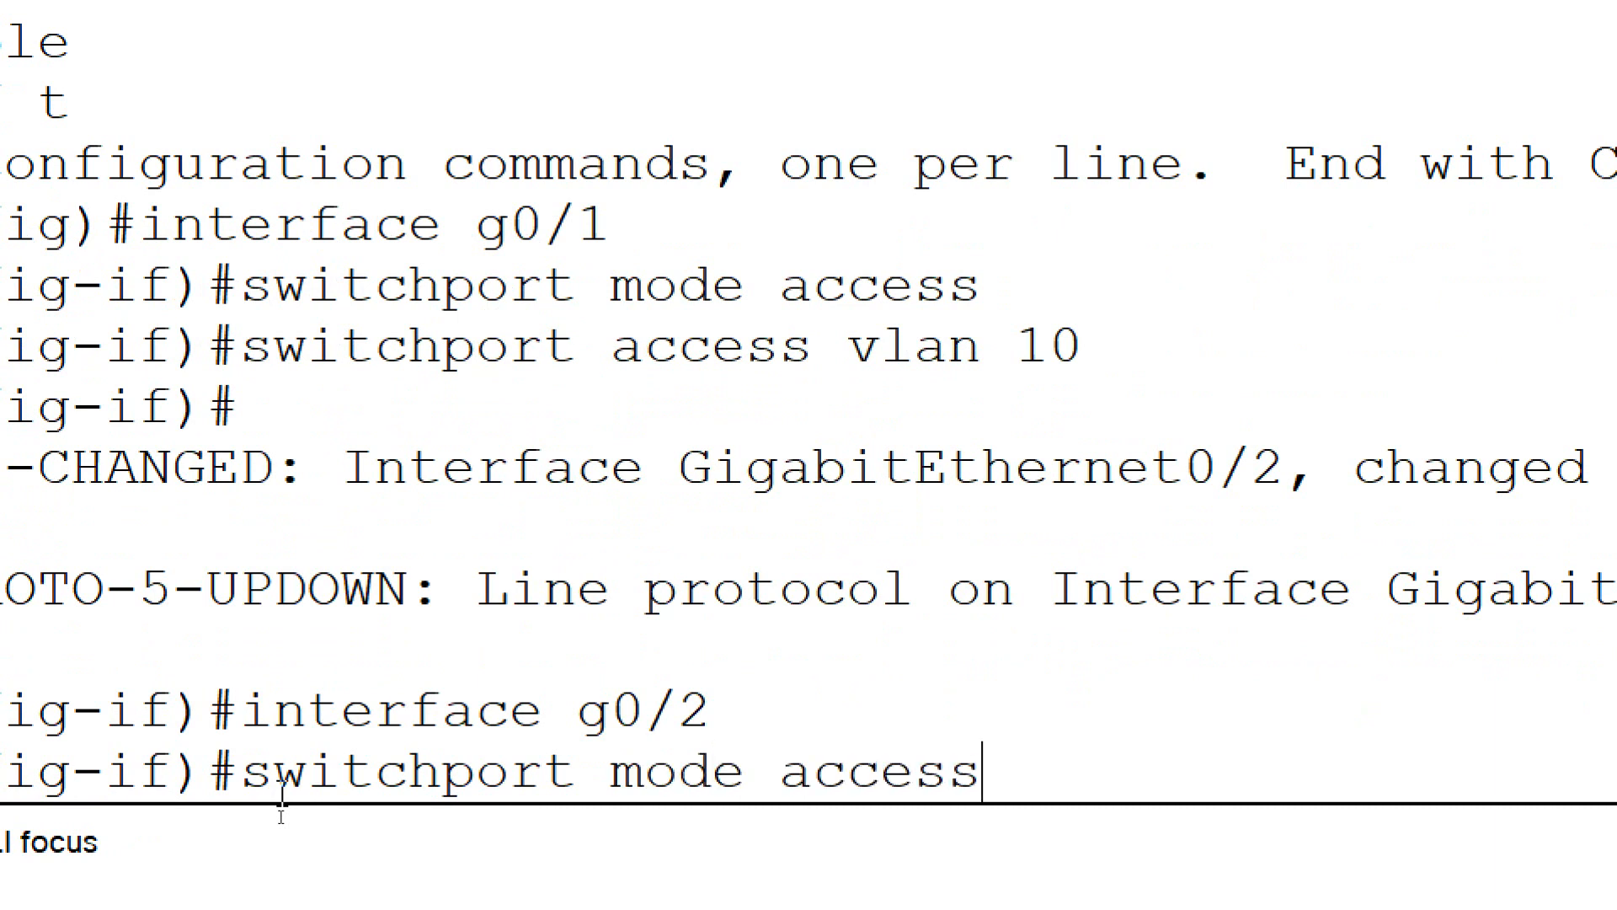
pyautogui.press('Return')
# Assign interface g0/2 on S1 to VLAN 20 with switchport access vlan 20 and close the S1 window
pyautogui.write('switchpor')
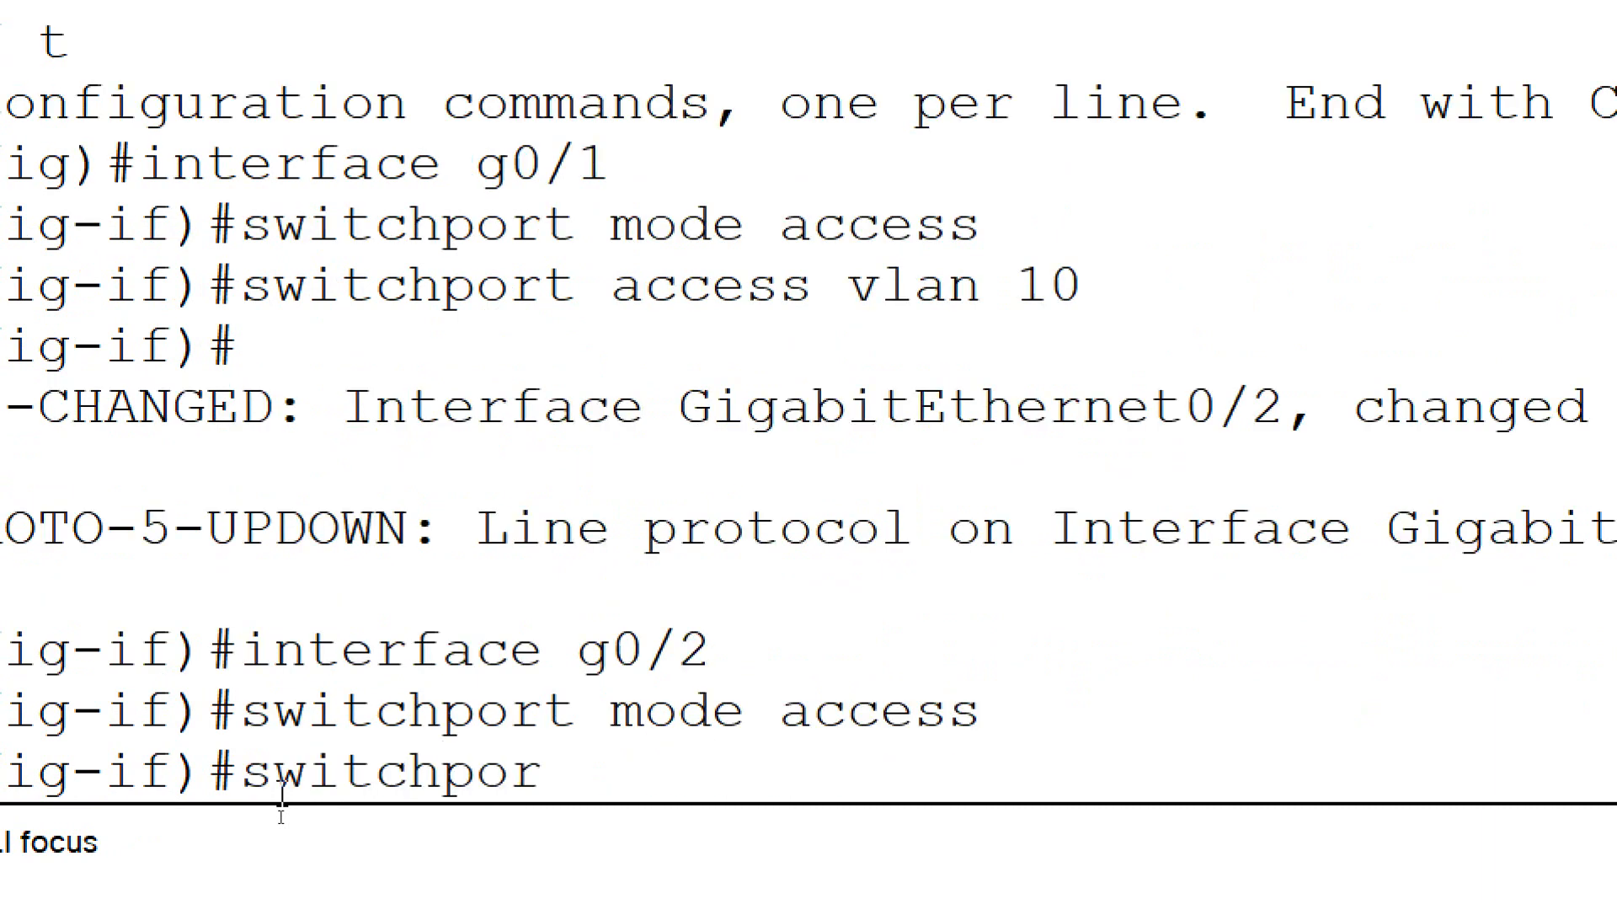
pyautogui.write('t access vlan ')
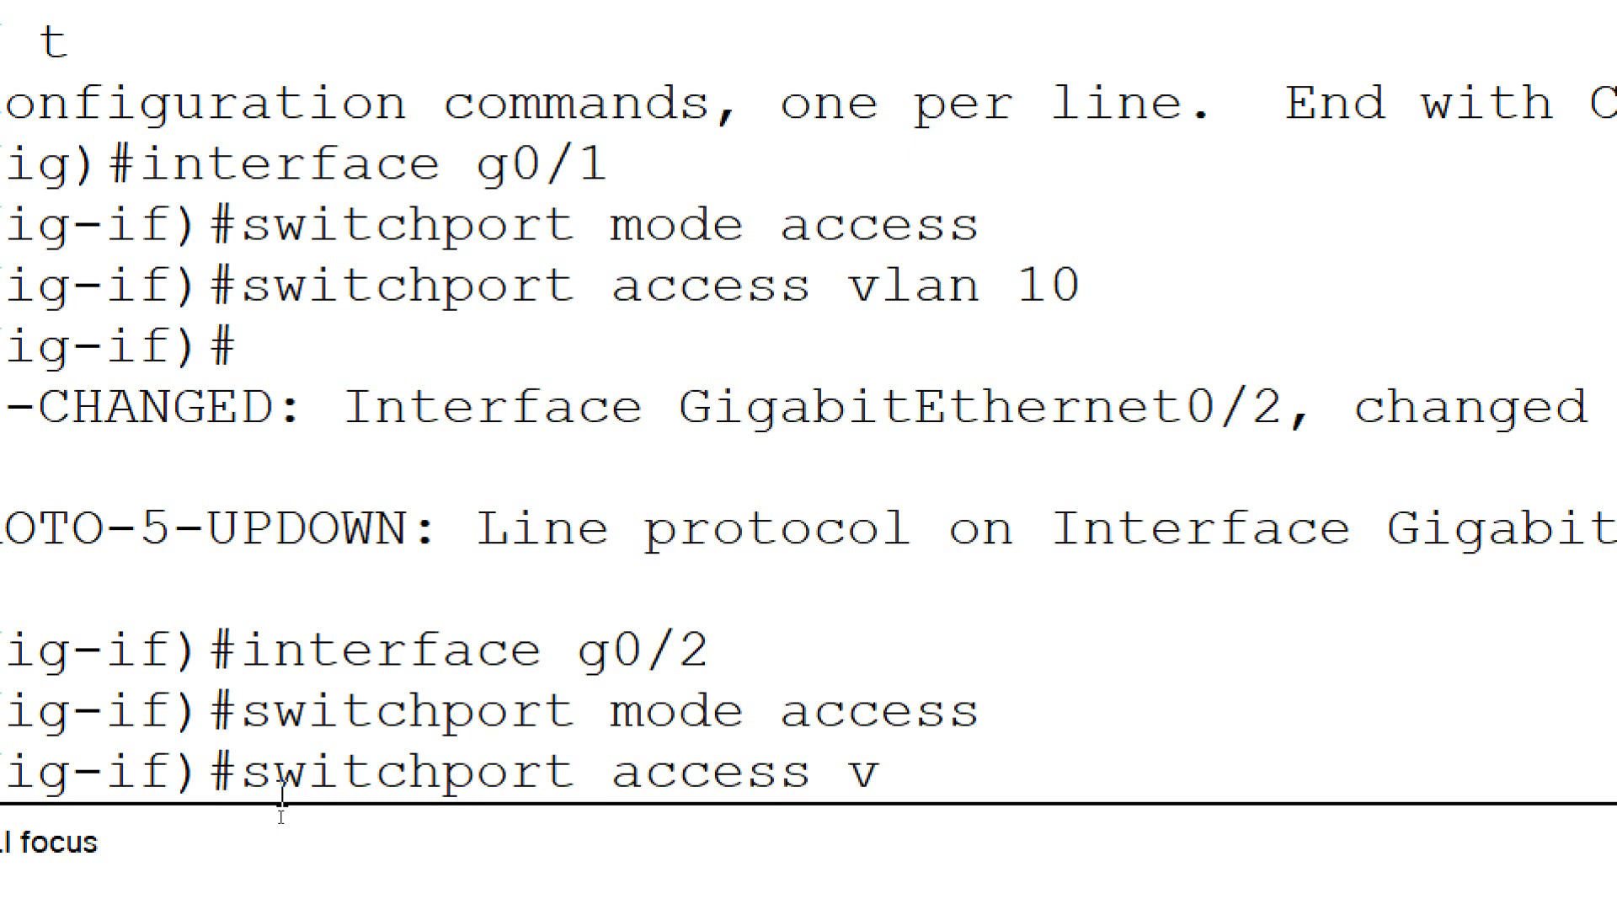
pyautogui.write('20')
pyautogui.press('Return')
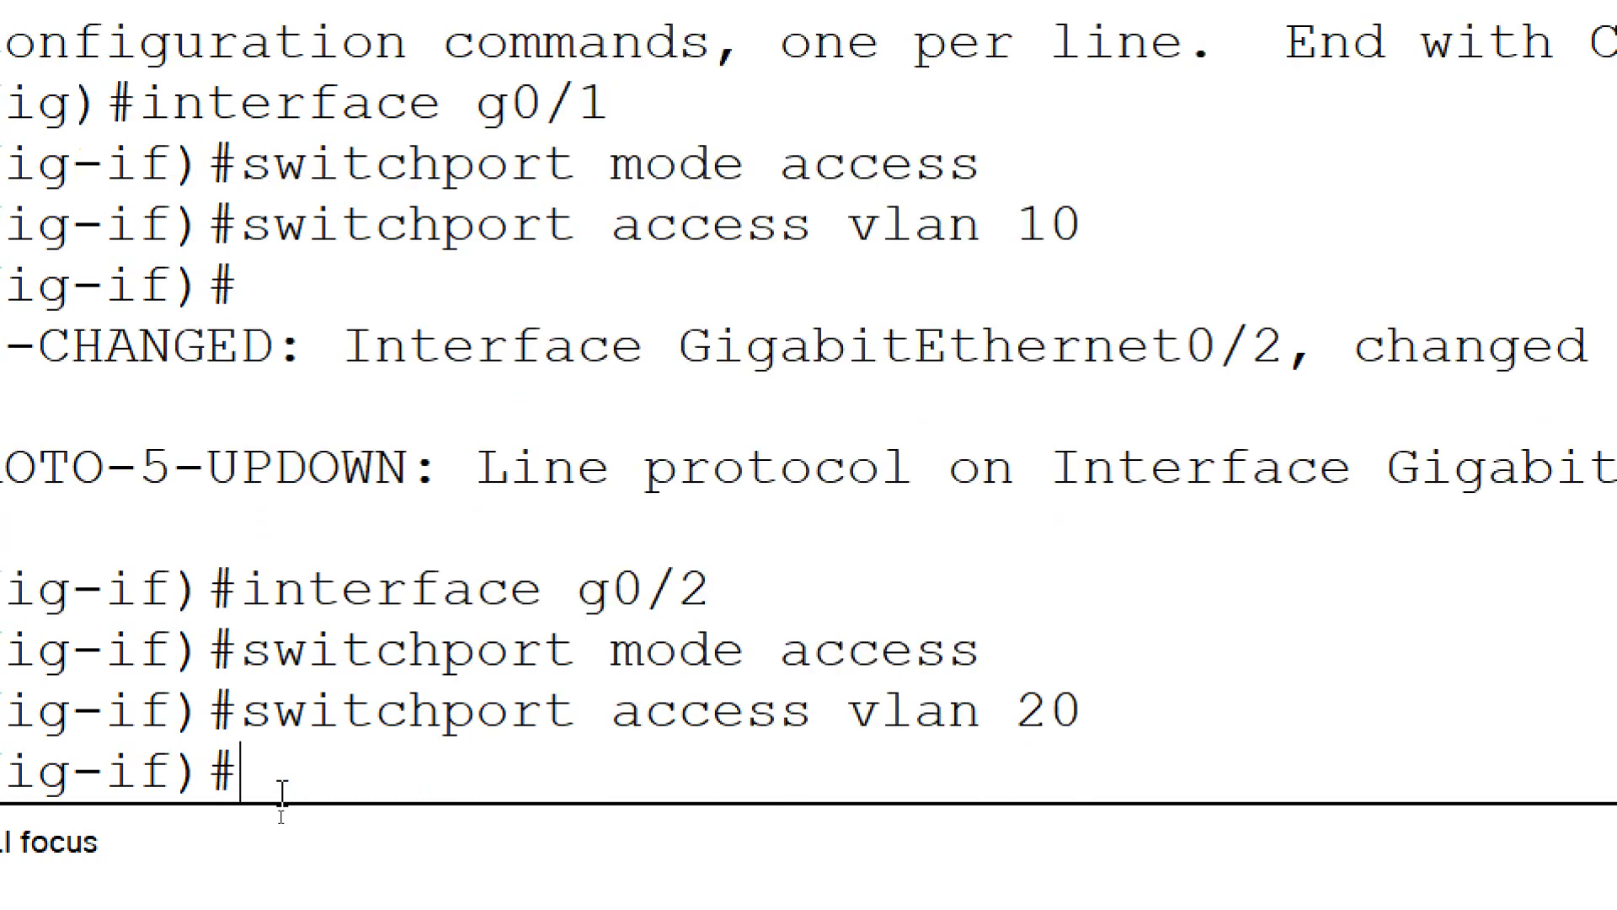
pyautogui.click(1594, 11)
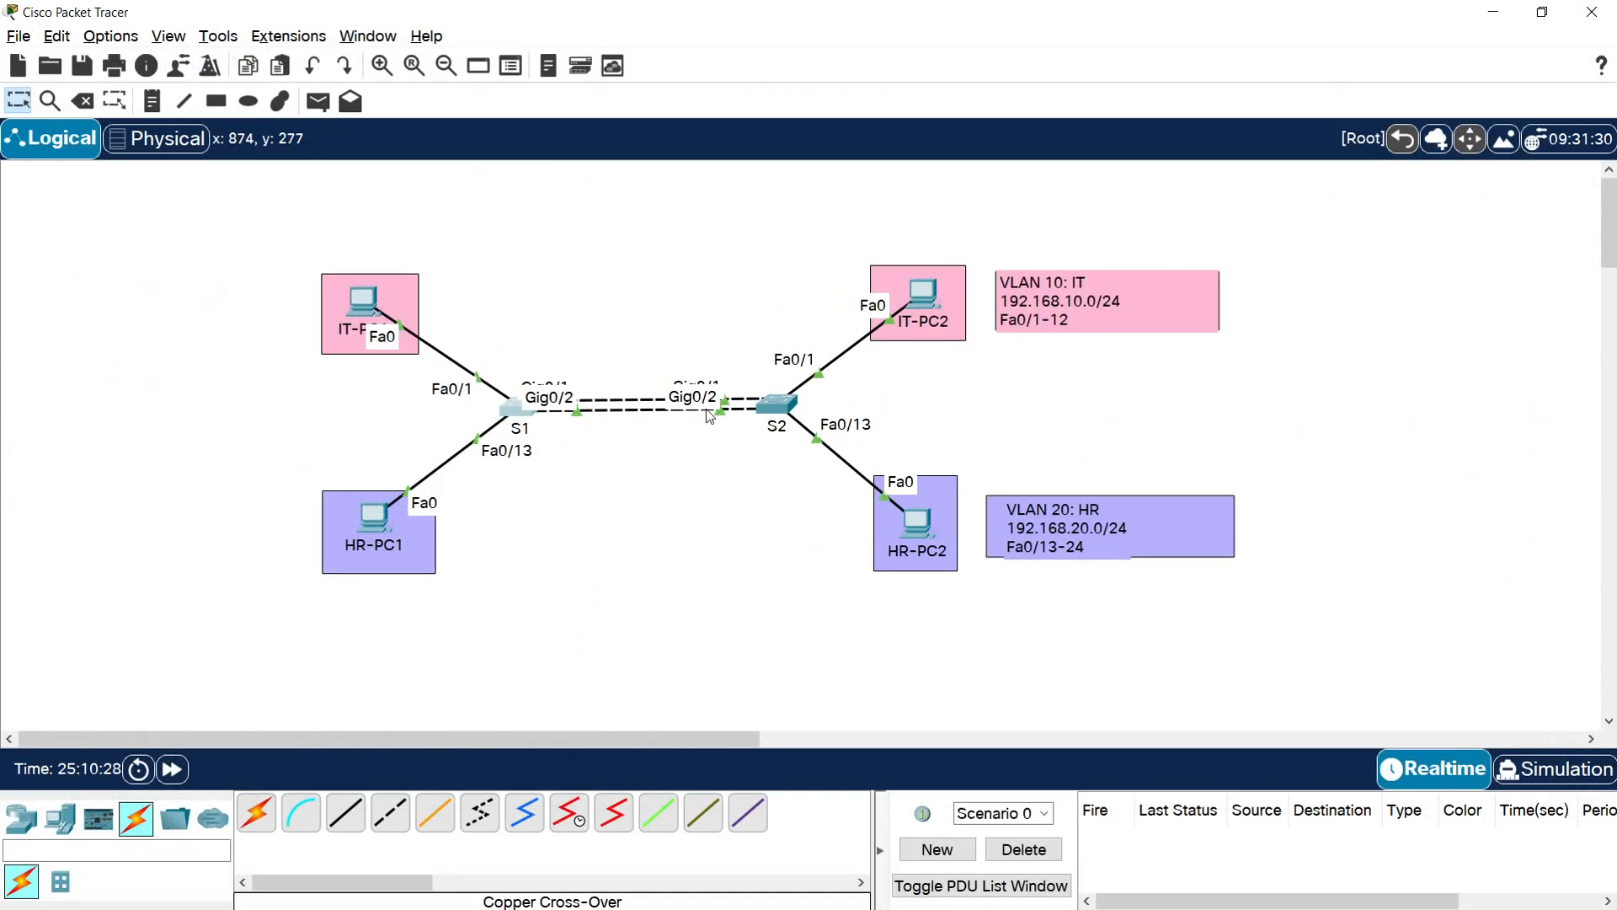
# Open the S2 command line and set interface g0/2 to access mode with switchport mode access
pyautogui.click(775, 405)
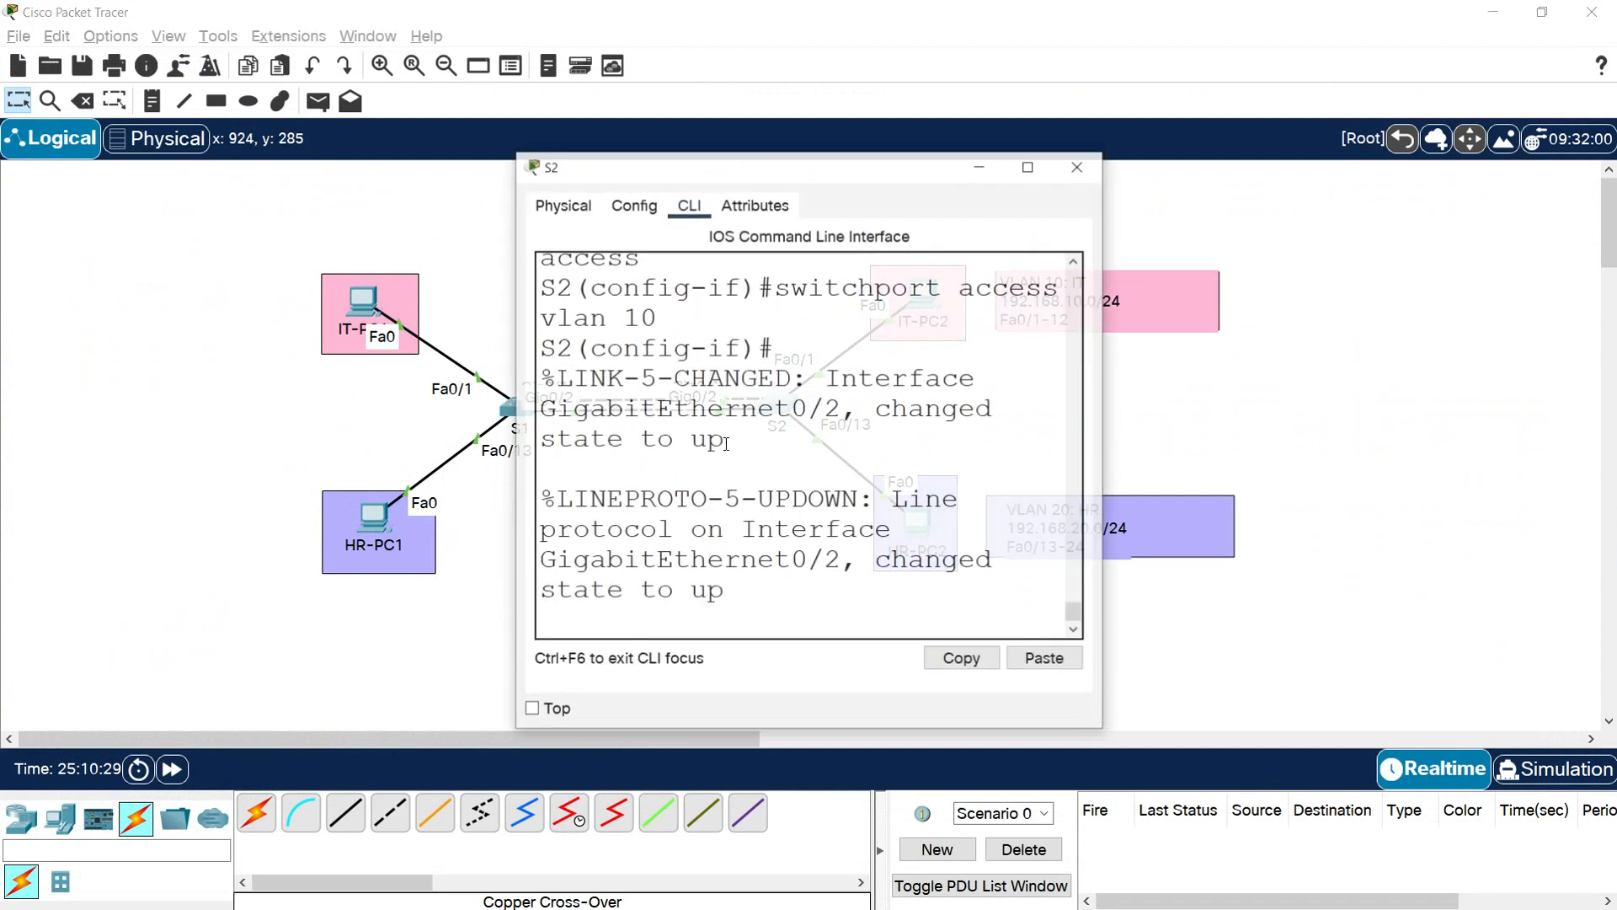
pyautogui.click(1030, 165)
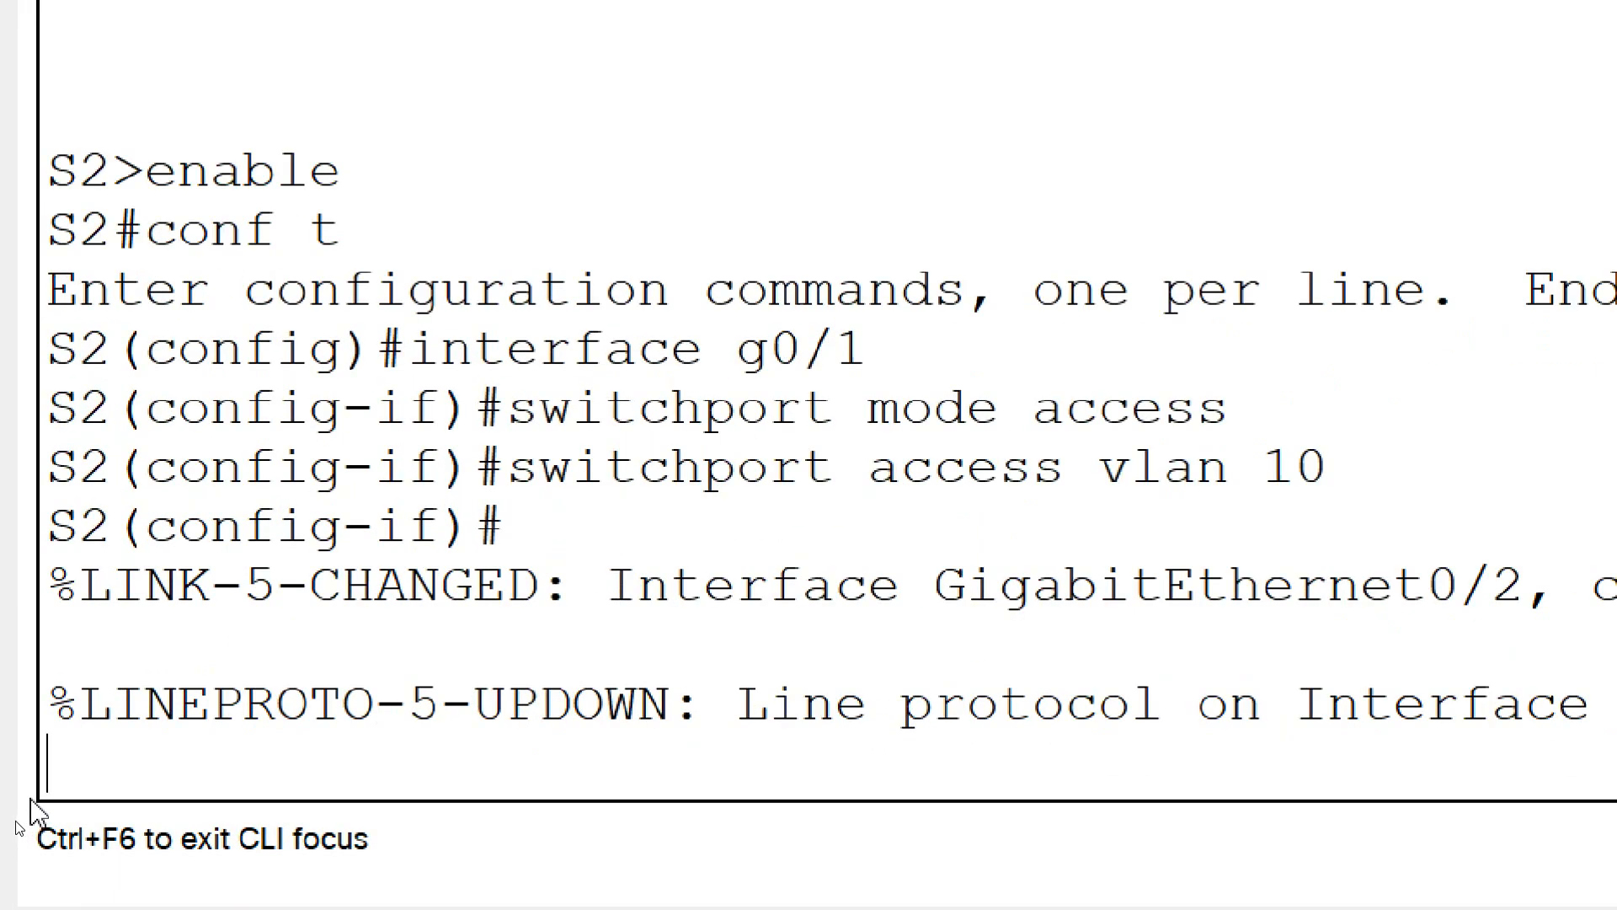
pyautogui.press('Return')
pyautogui.write('interface g0/2')
pyautogui.press('Return')
pyautogui.write('switchport mode access')
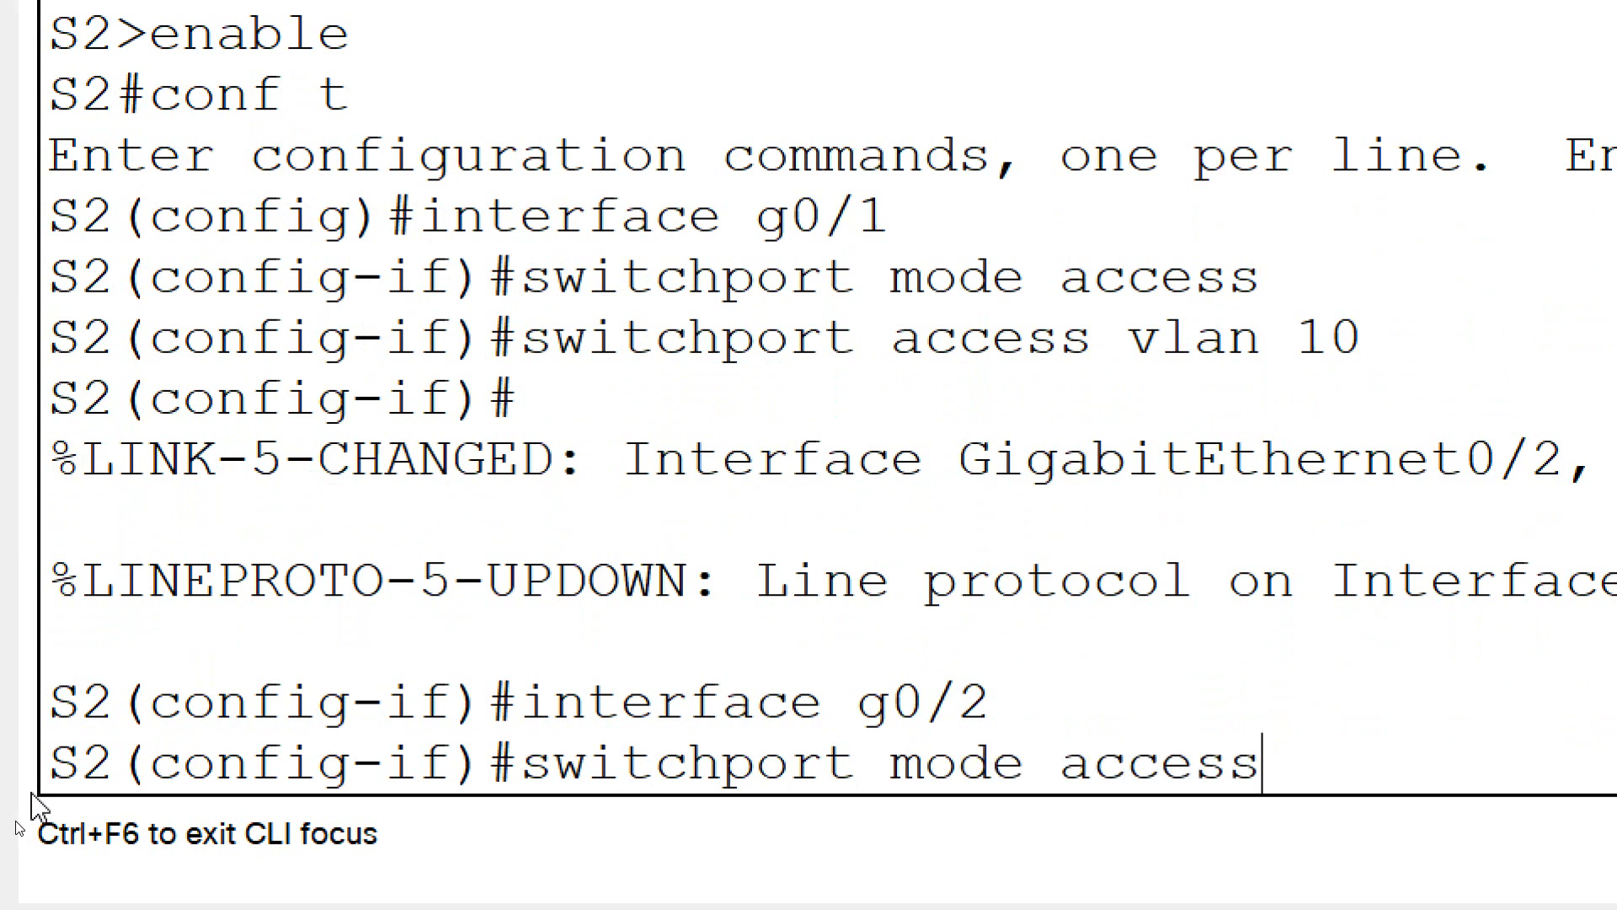
pyautogui.press('Return')
# Assign interface g0/2 on S2 to VLAN 20 with switchport access vlan 20
pyautogui.write('switchport')
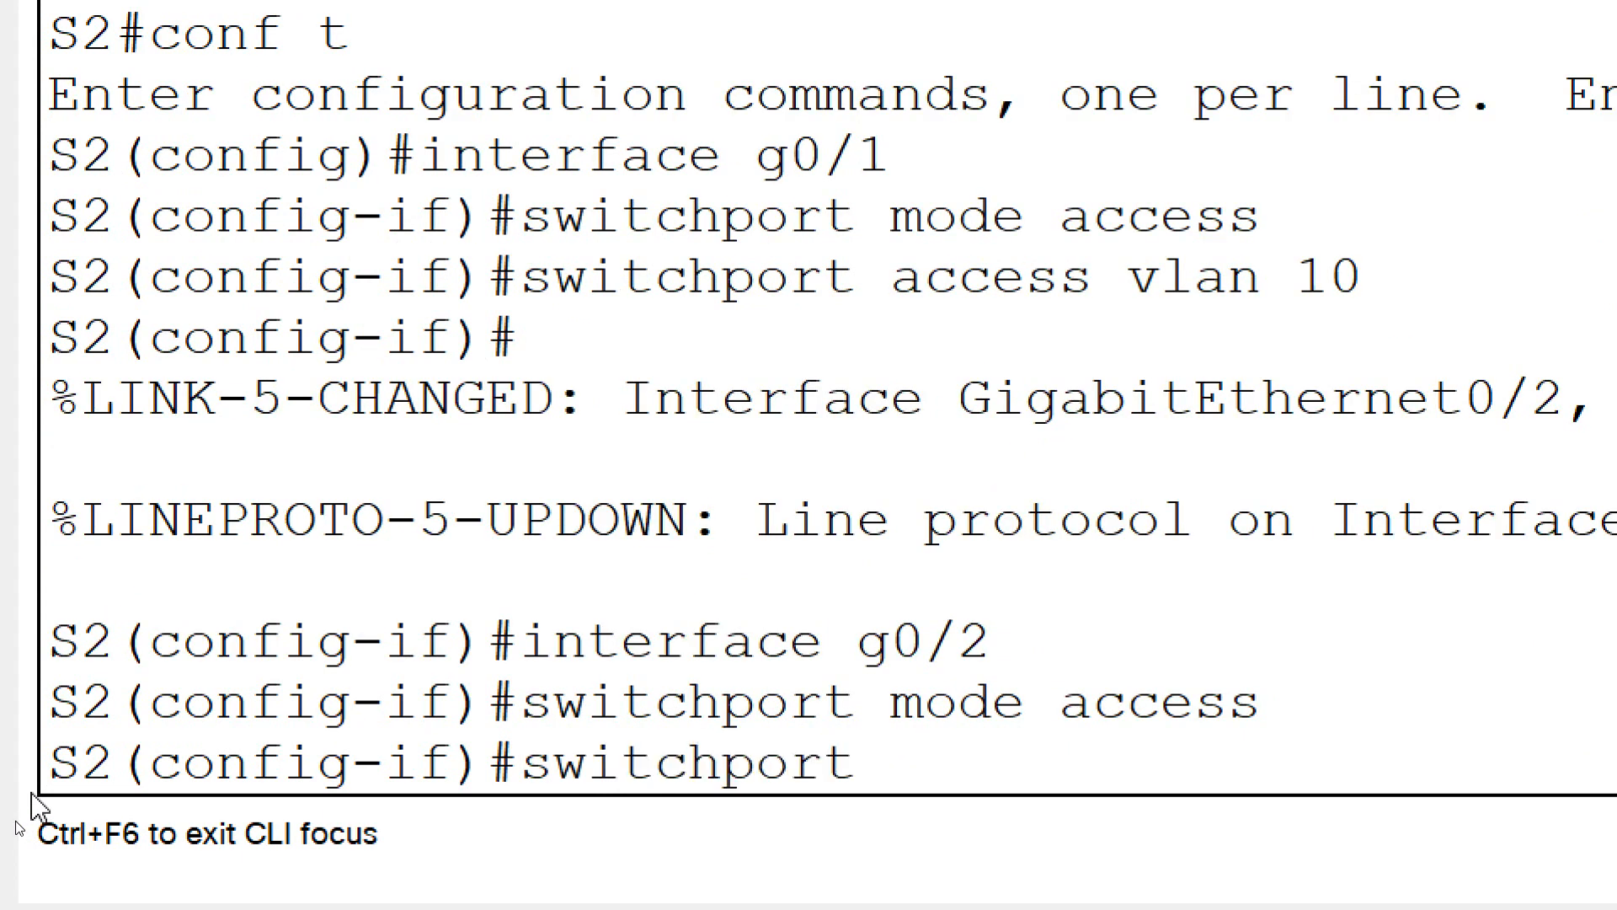
pyautogui.write(' access')
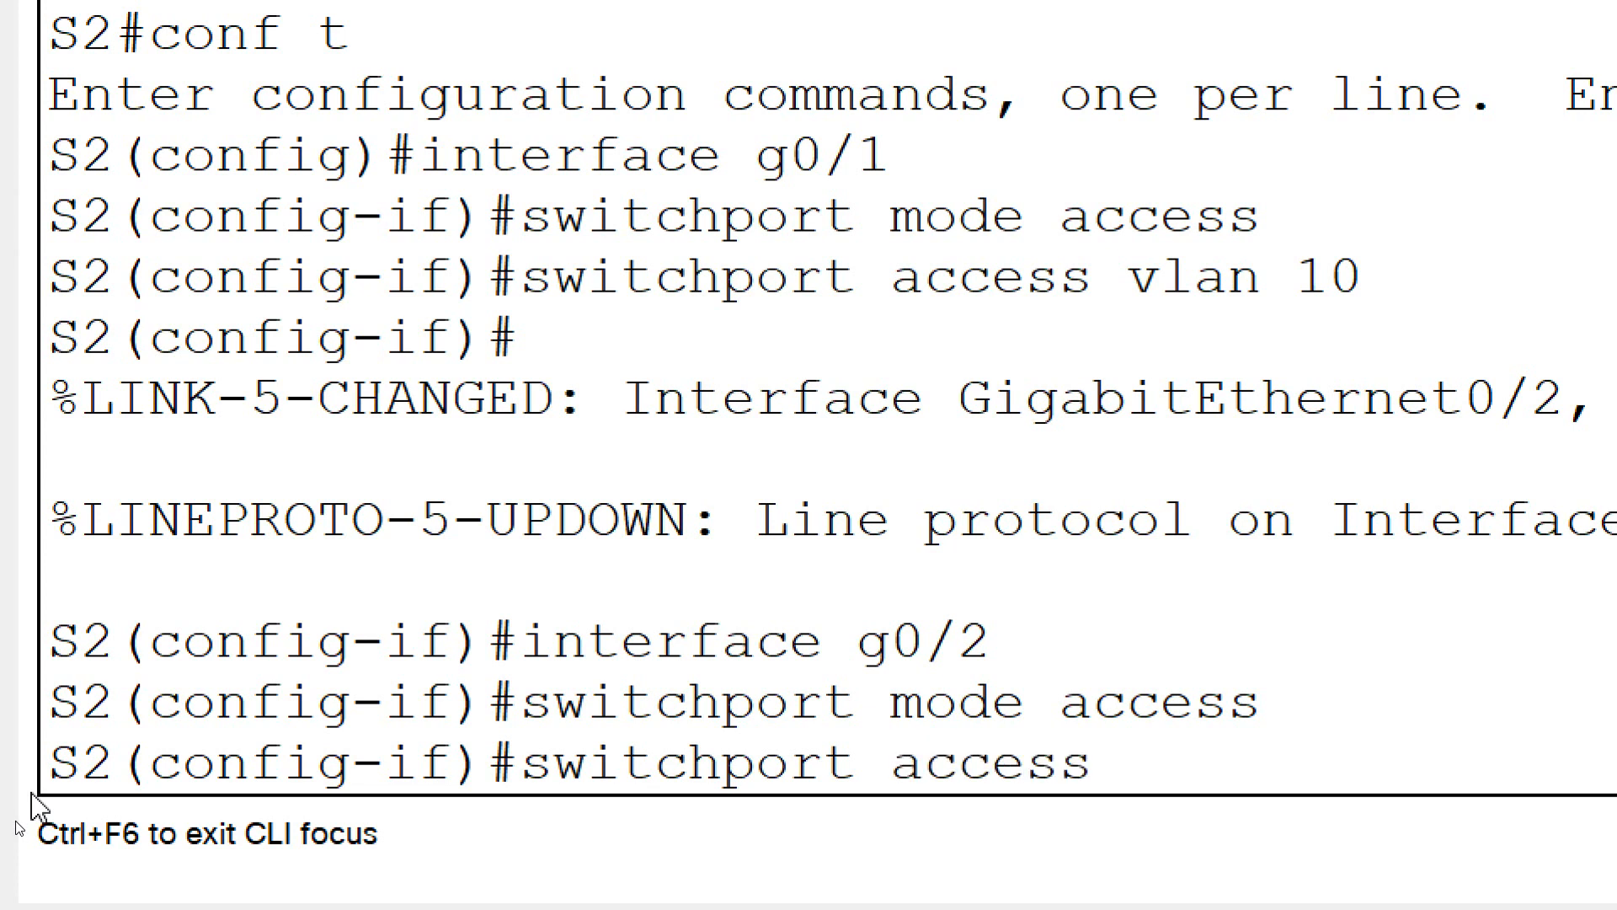
pyautogui.write(' vlan 20')
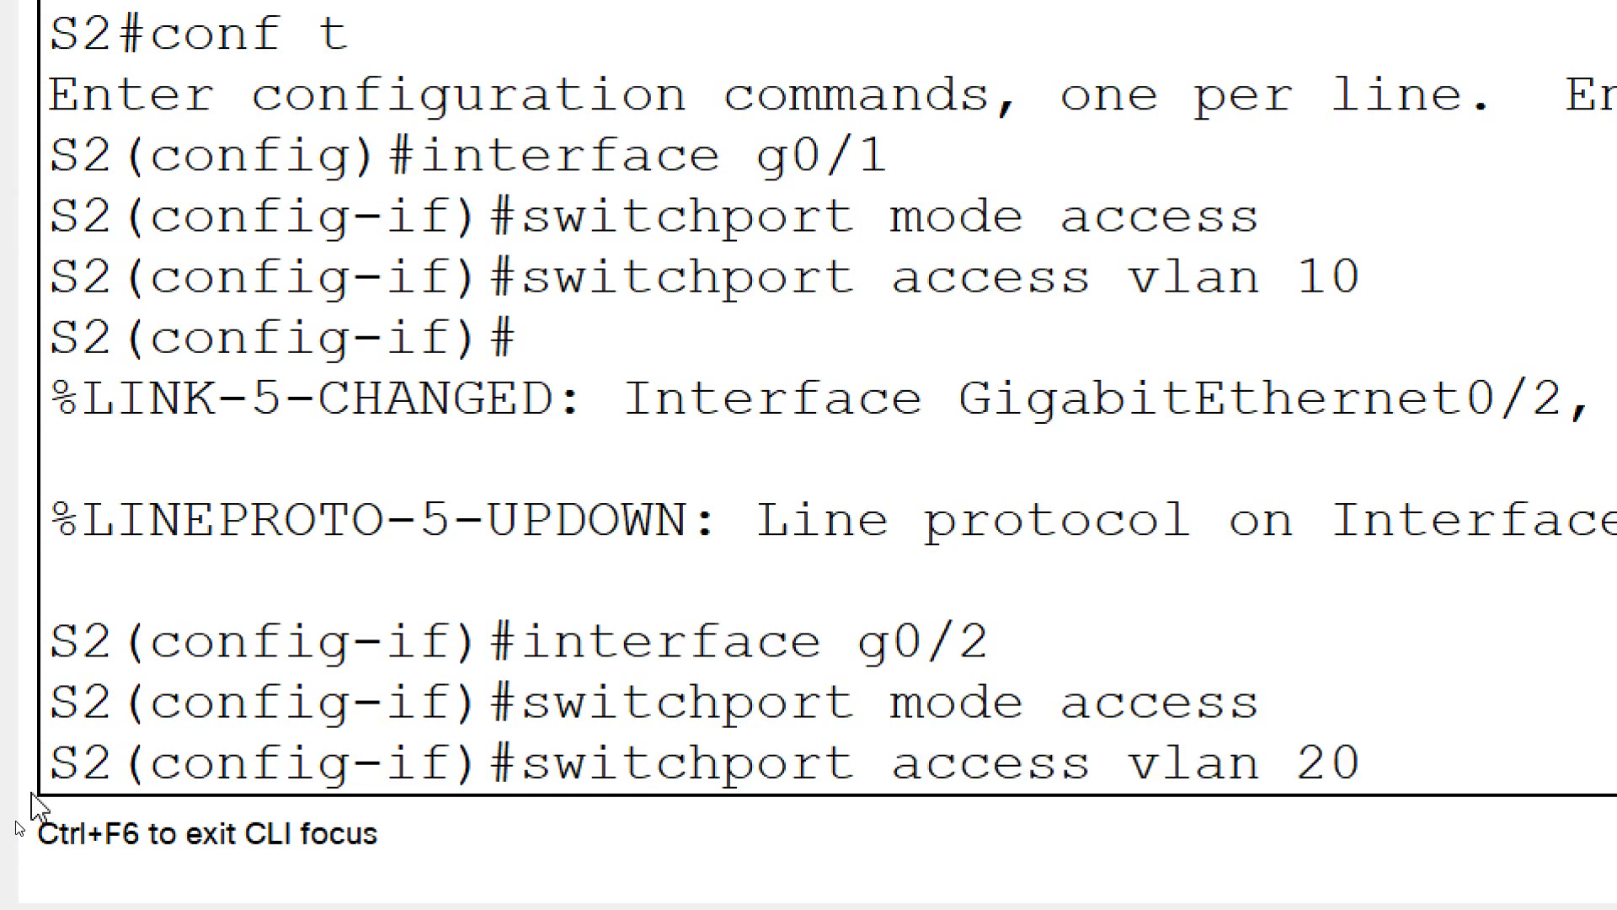
pyautogui.press('Return')
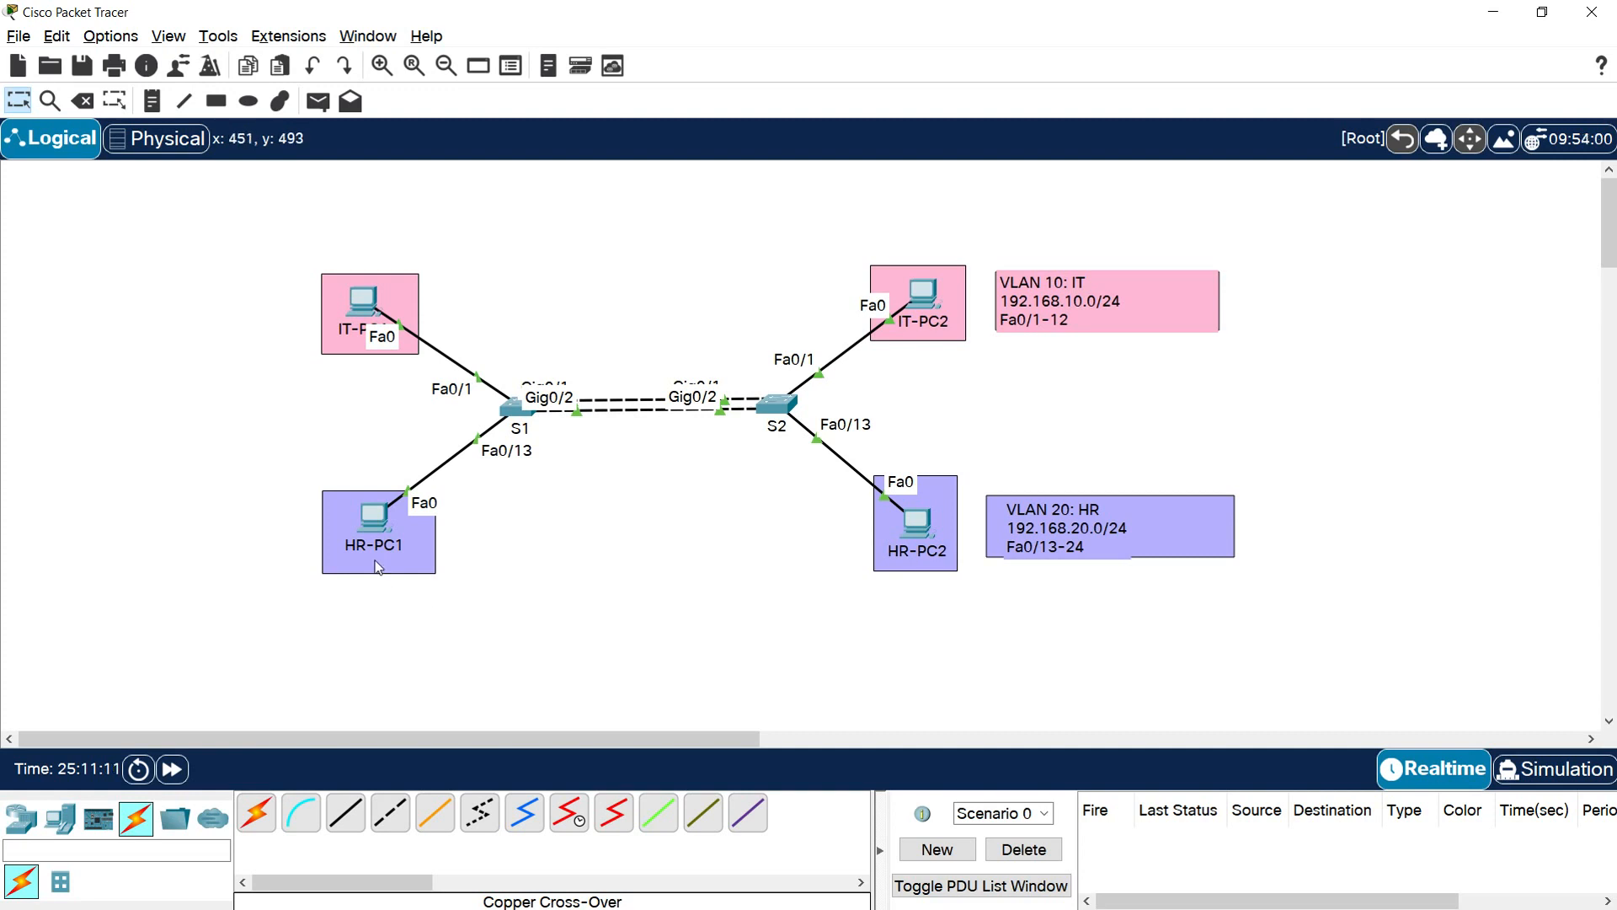
# Ping 192.168.20.11 from the HR-PC1 command prompt over the VLAN 20 access link, check the replies and close the PC window
pyautogui.click(378, 524)
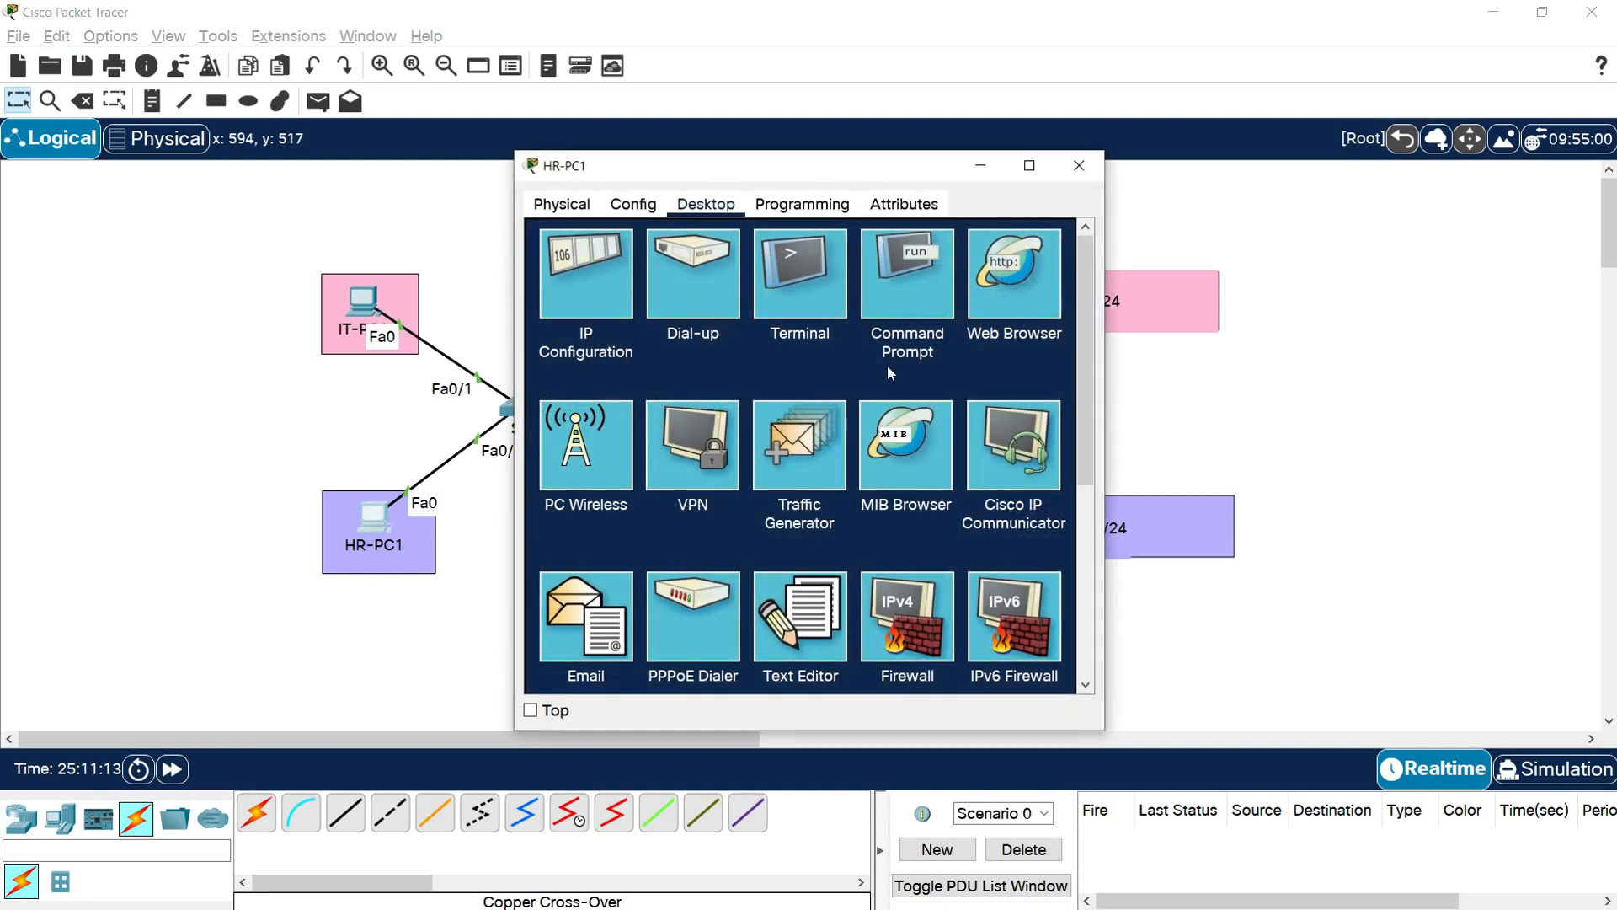
pyautogui.click(897, 302)
pyautogui.click(1029, 165)
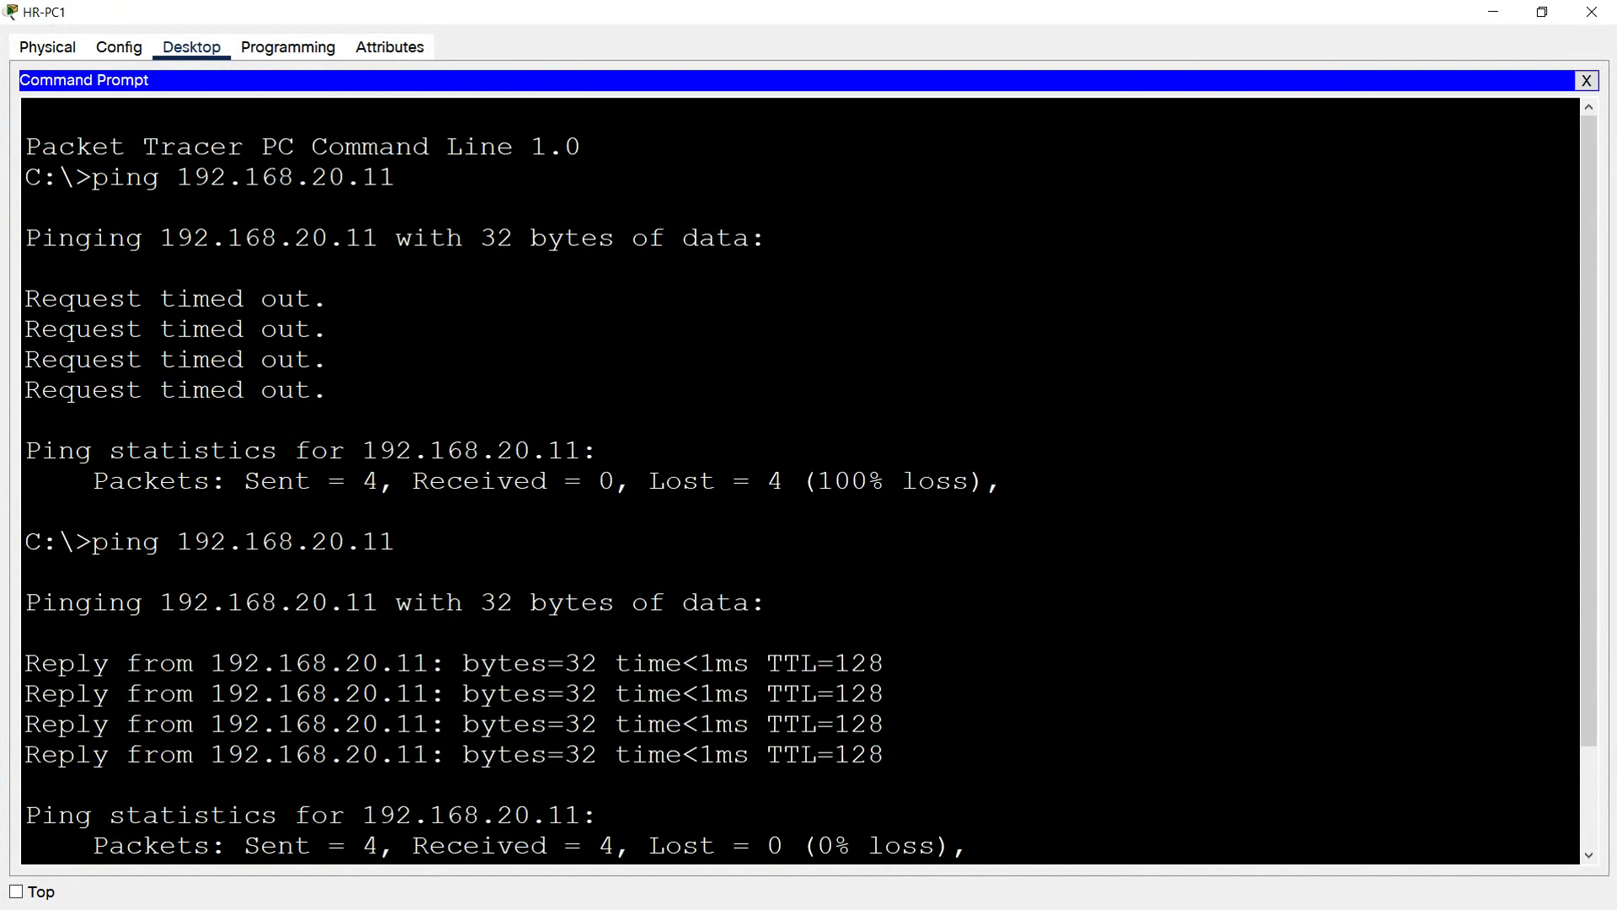
pyautogui.press('Return')
pyautogui.write('ping 192.168')
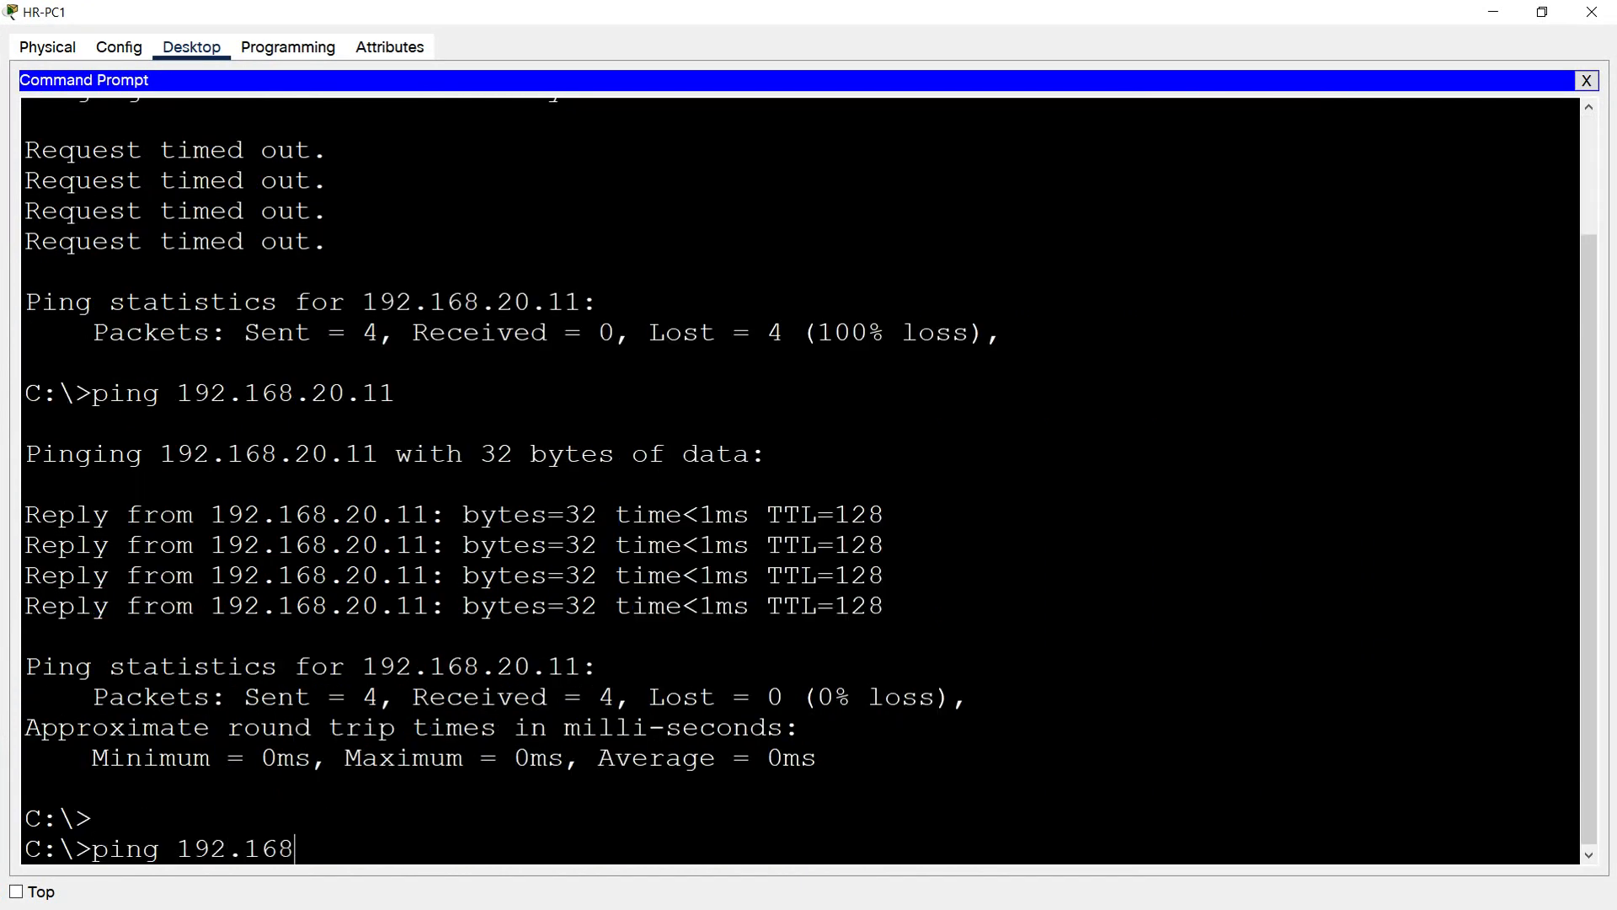
pyautogui.write('.20.11')
pyautogui.press('Return')
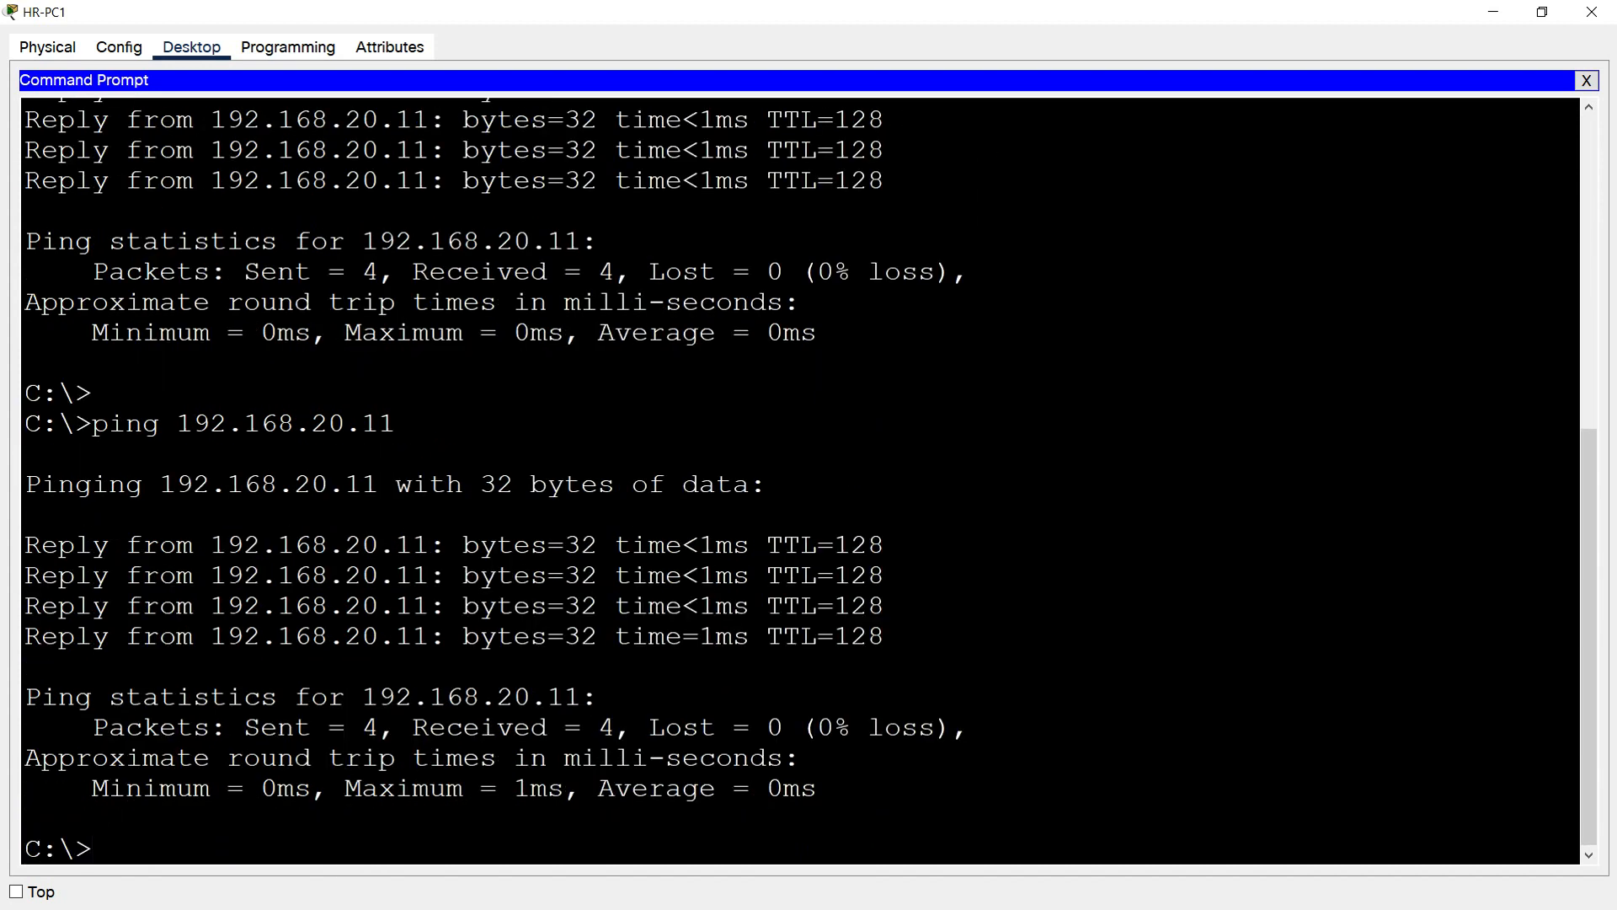
pyautogui.click(1592, 12)
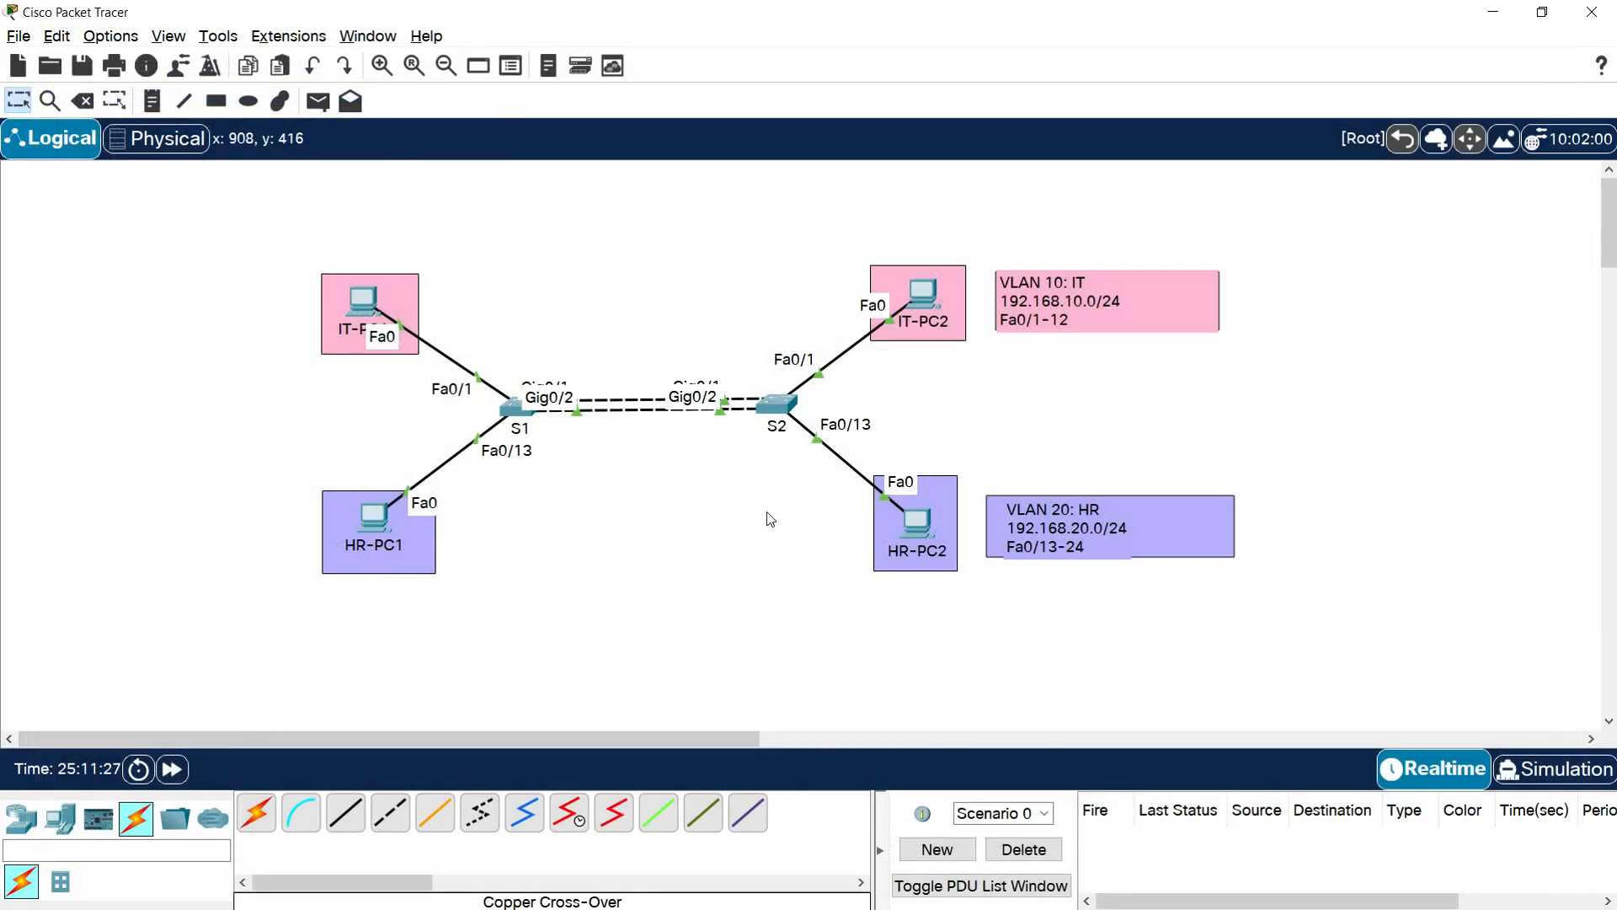